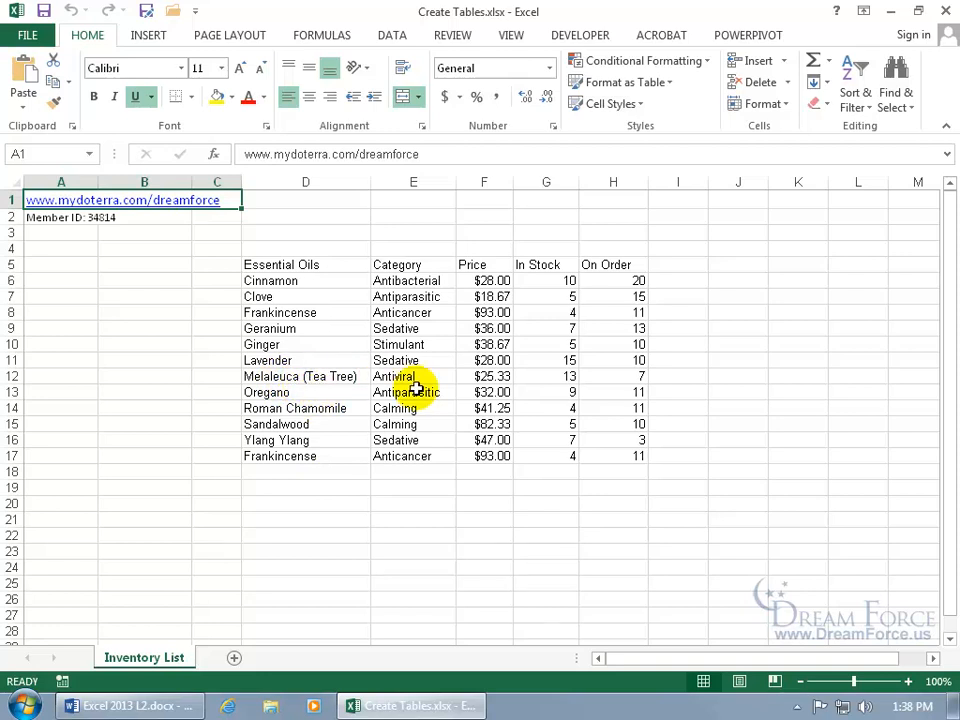
Insert a table over the essential oils data in D5:H17, treating the first row as headers
{"action": "left_click_drag", "start_coordinate": [306, 266], "coordinate": [590, 457]}
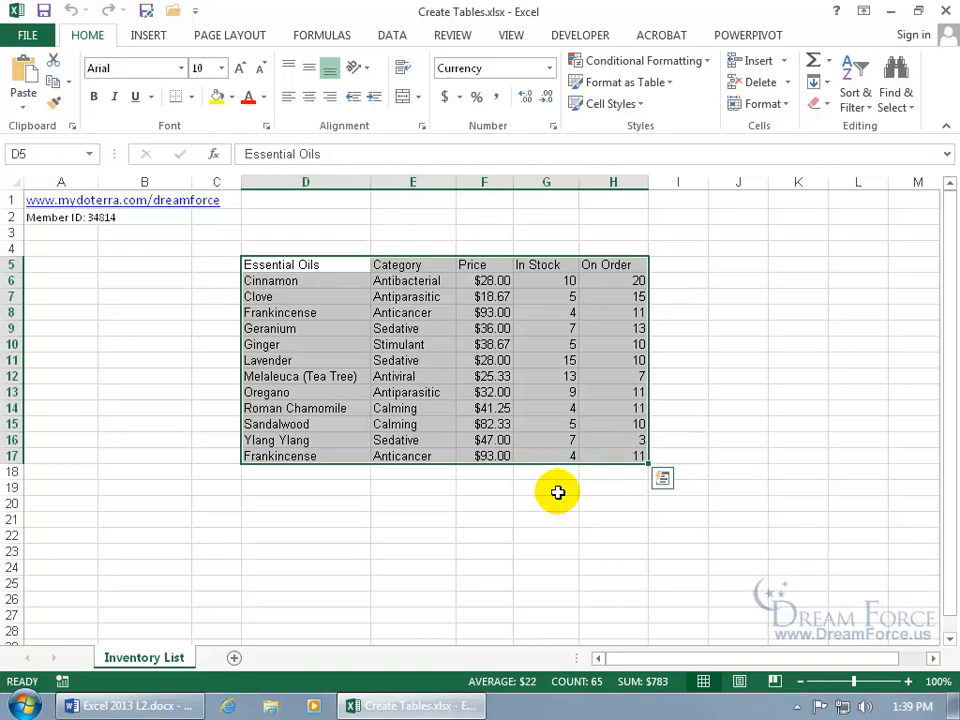
{"action": "left_click", "coordinate": [145, 37]}
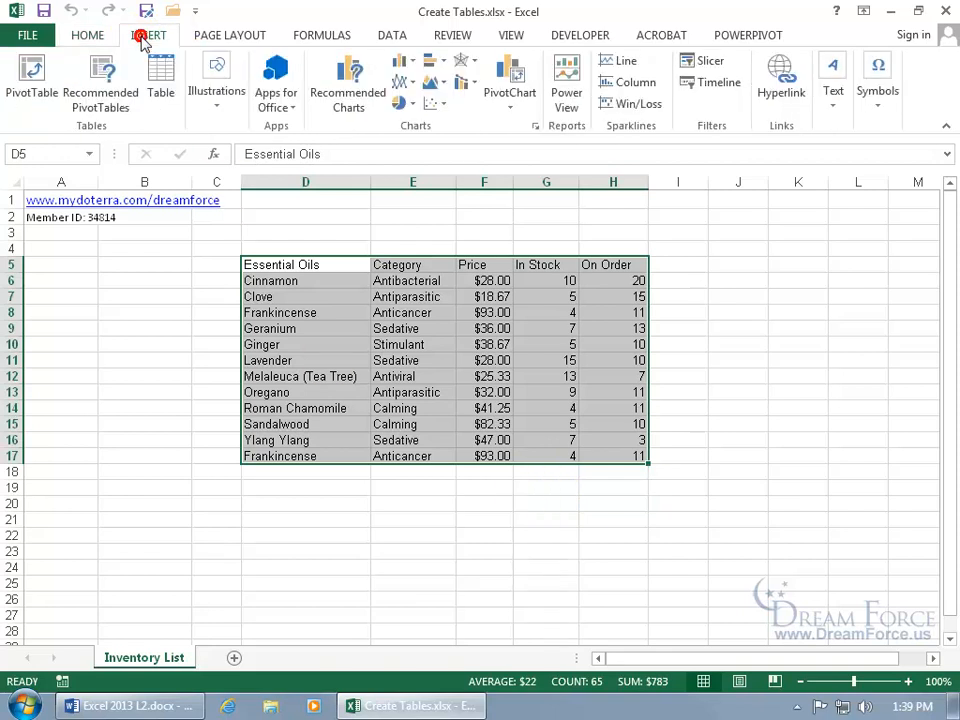
{"action": "left_click", "coordinate": [162, 84]}
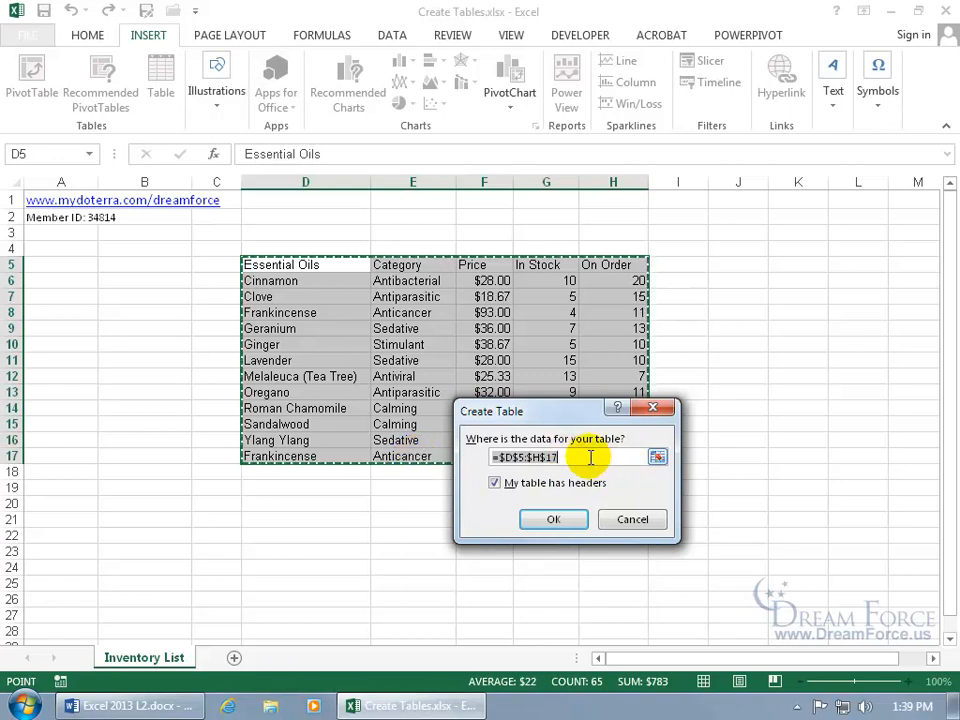
{"action": "left_click", "coordinate": [657, 456]}
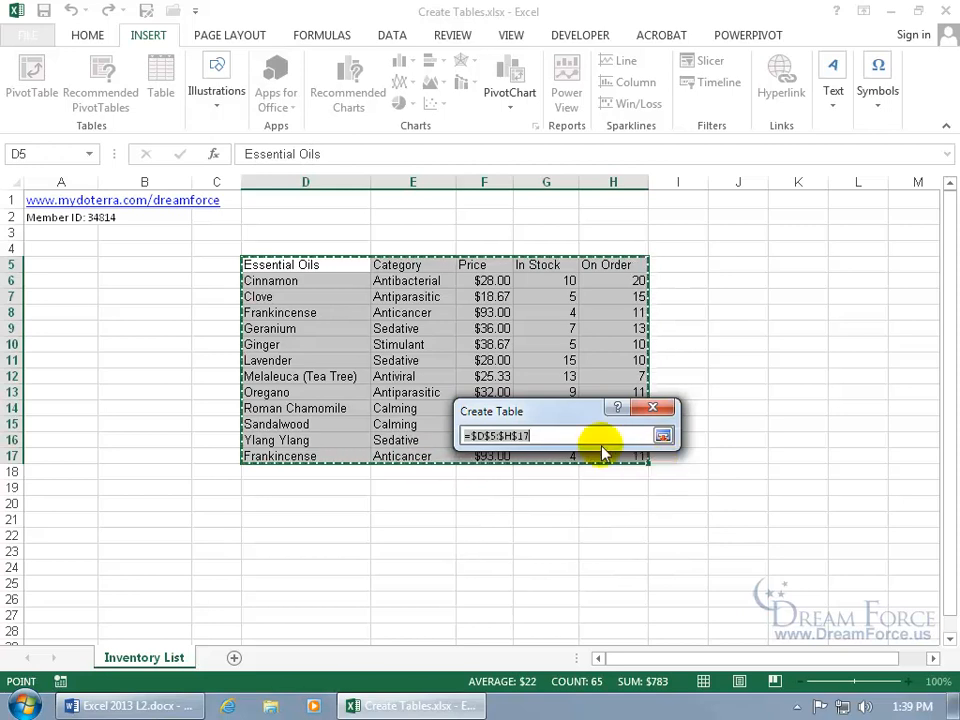
{"action": "left_click_drag", "start_coordinate": [325, 268], "coordinate": [619, 456]}
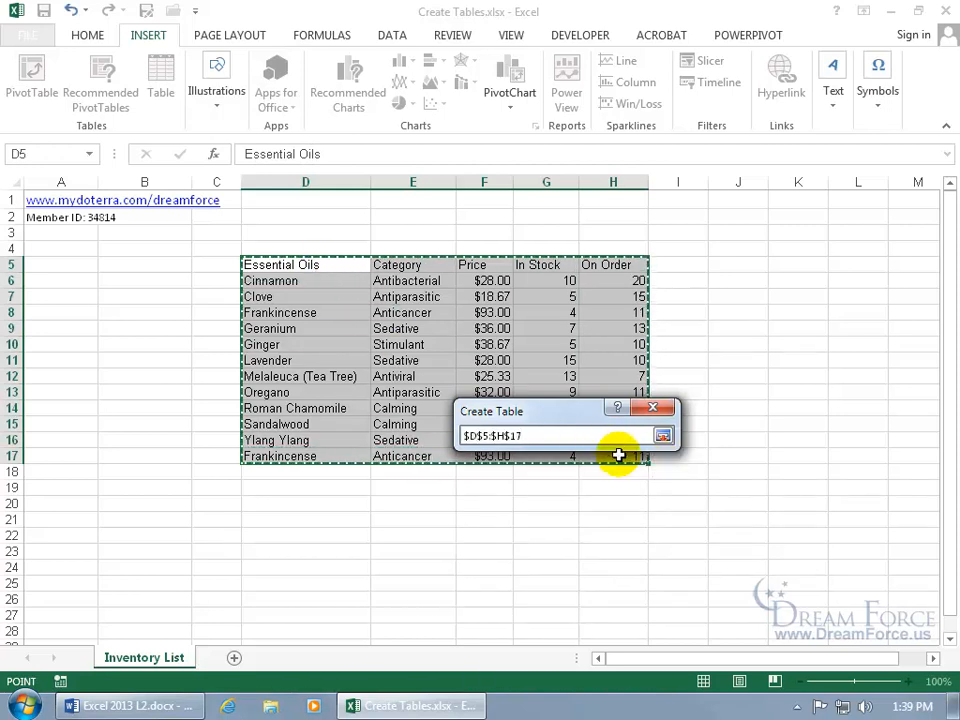
{"action": "key", "text": "Return"}
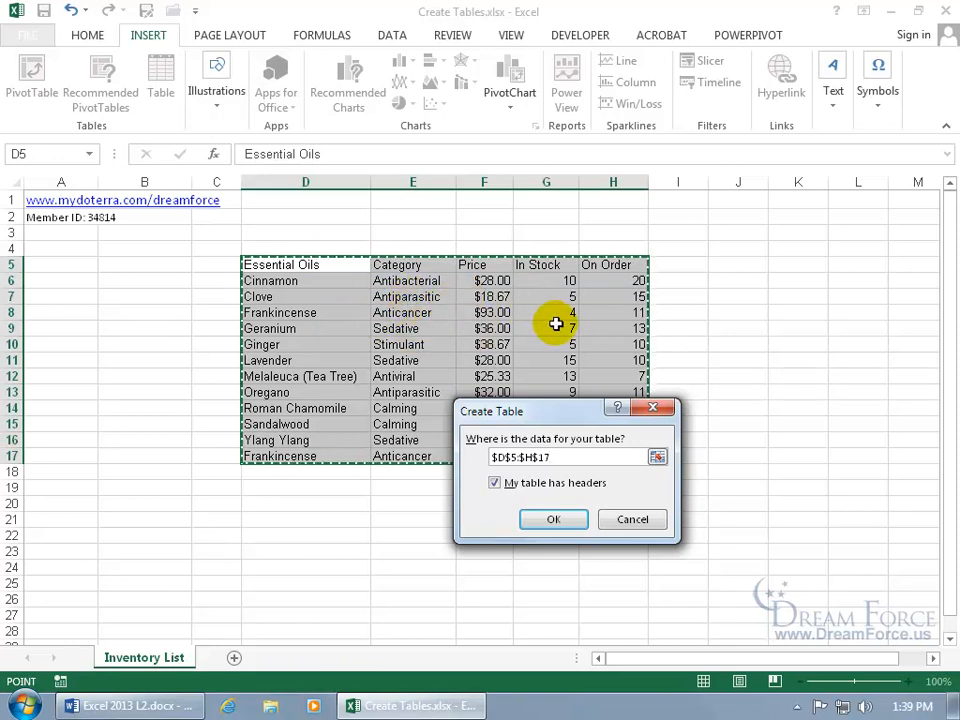
{"action": "left_click", "coordinate": [558, 522]}
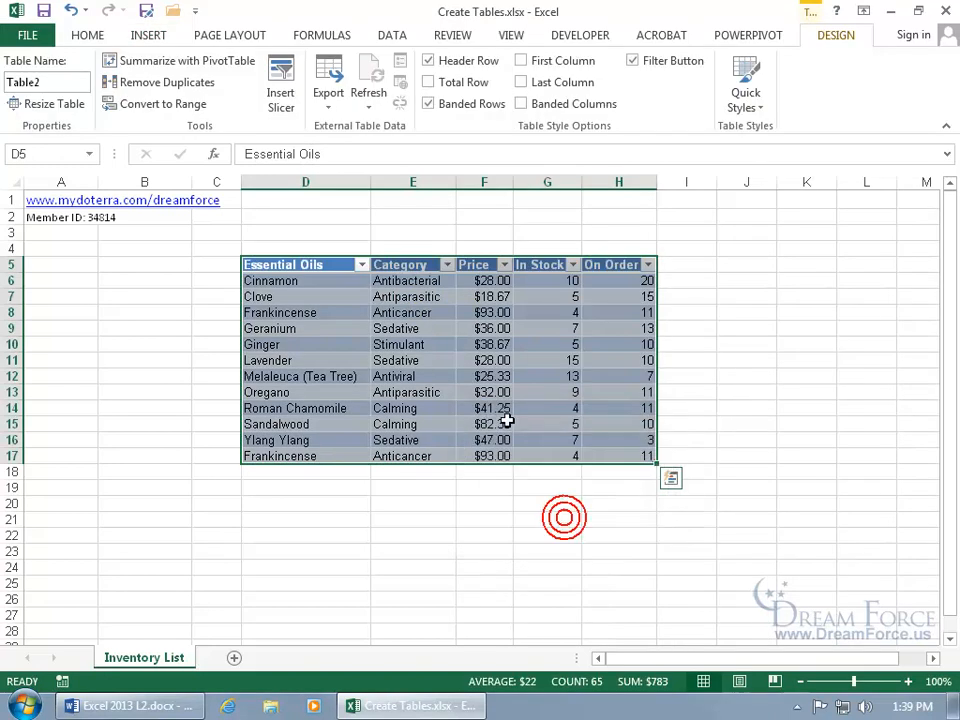
{"action": "left_click", "coordinate": [439, 392]}
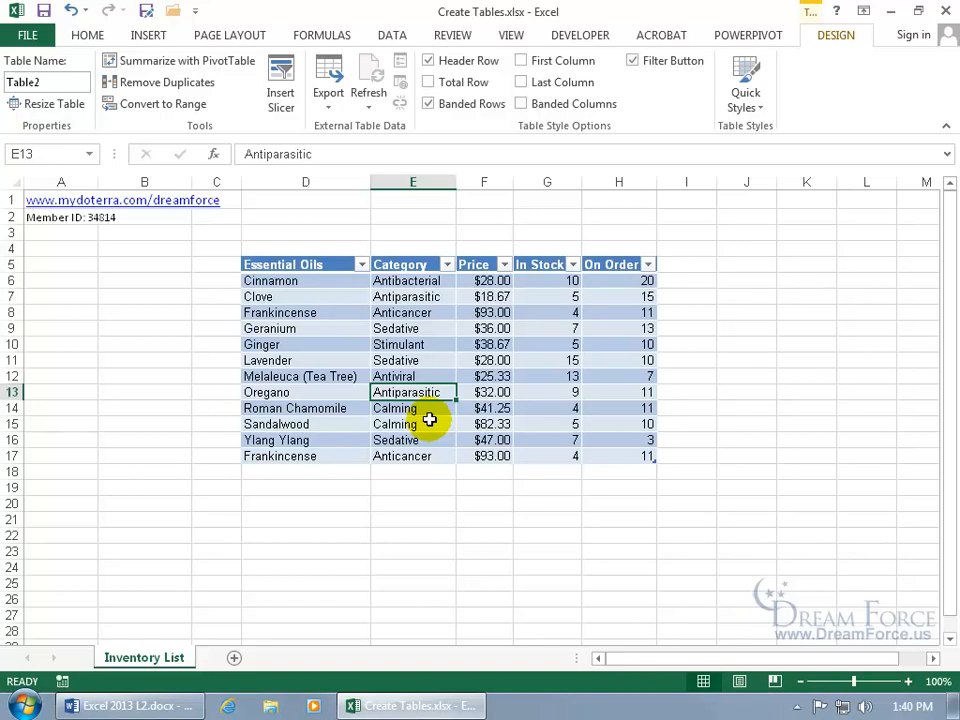
Look at the table's cells and the sort and filter options of the Essential Oils column
{"action": "left_click", "coordinate": [312, 296]}
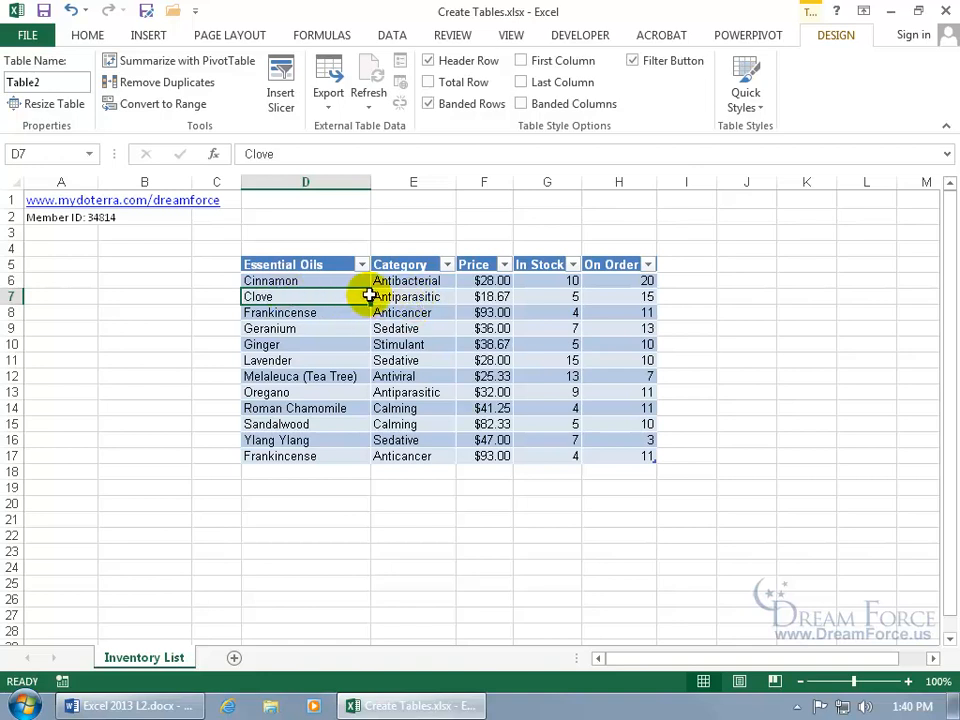
{"action": "left_click", "coordinate": [605, 300]}
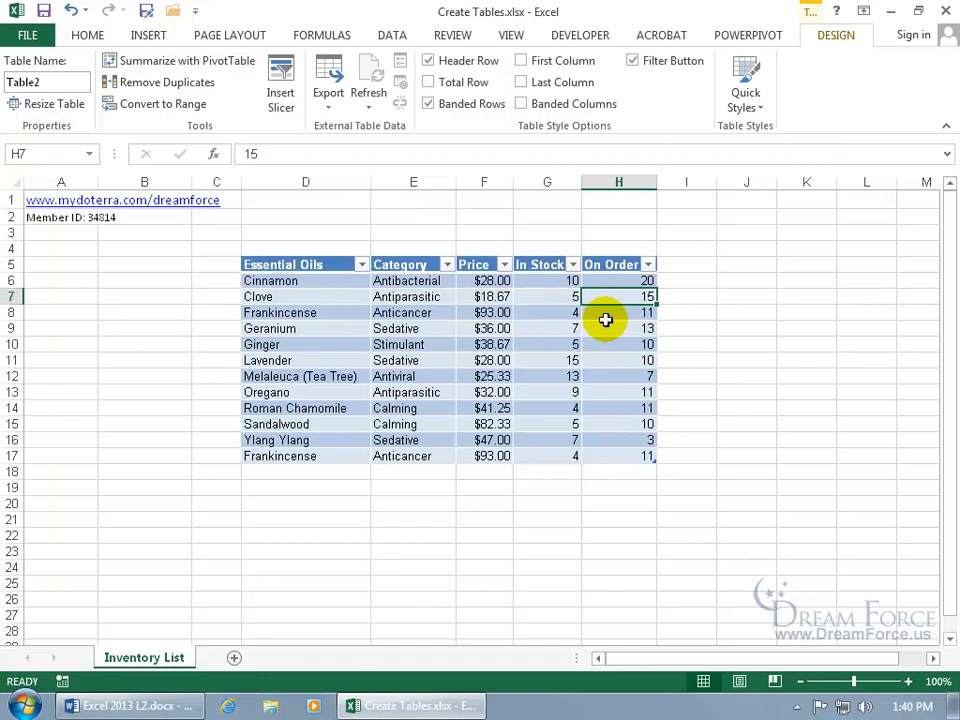
{"action": "left_click", "coordinate": [361, 265]}
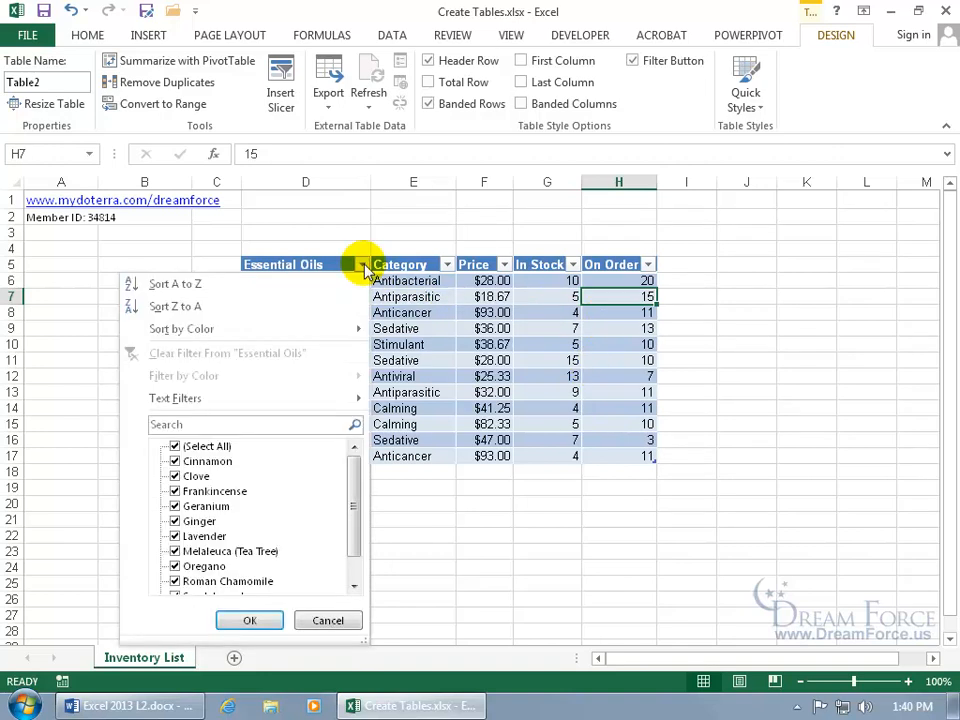
{"action": "left_click", "coordinate": [290, 285]}
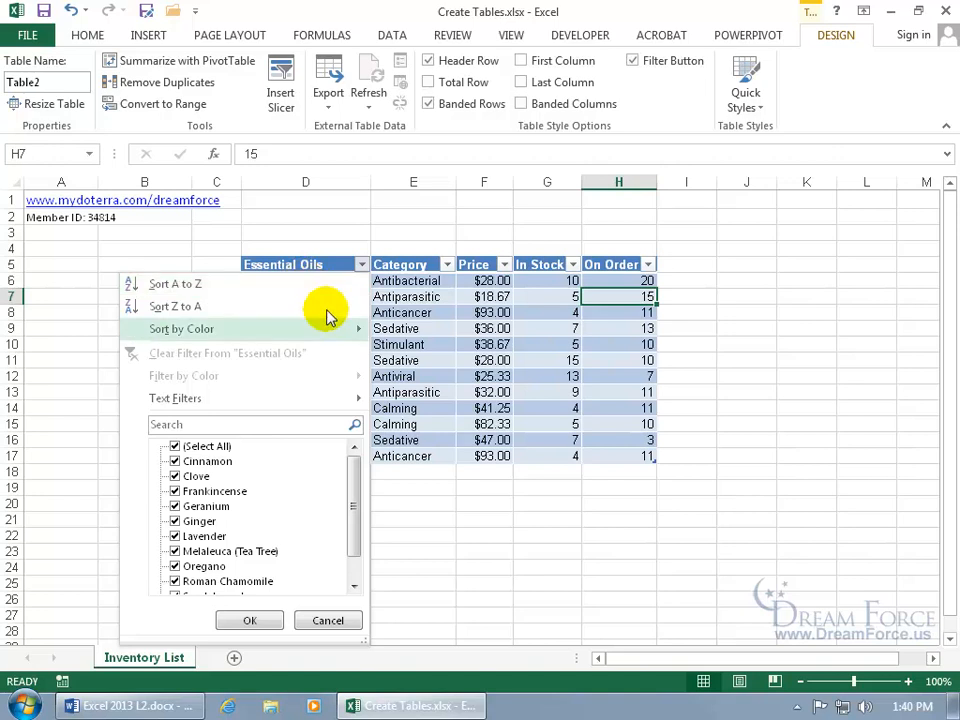
{"action": "left_click", "coordinate": [487, 392]}
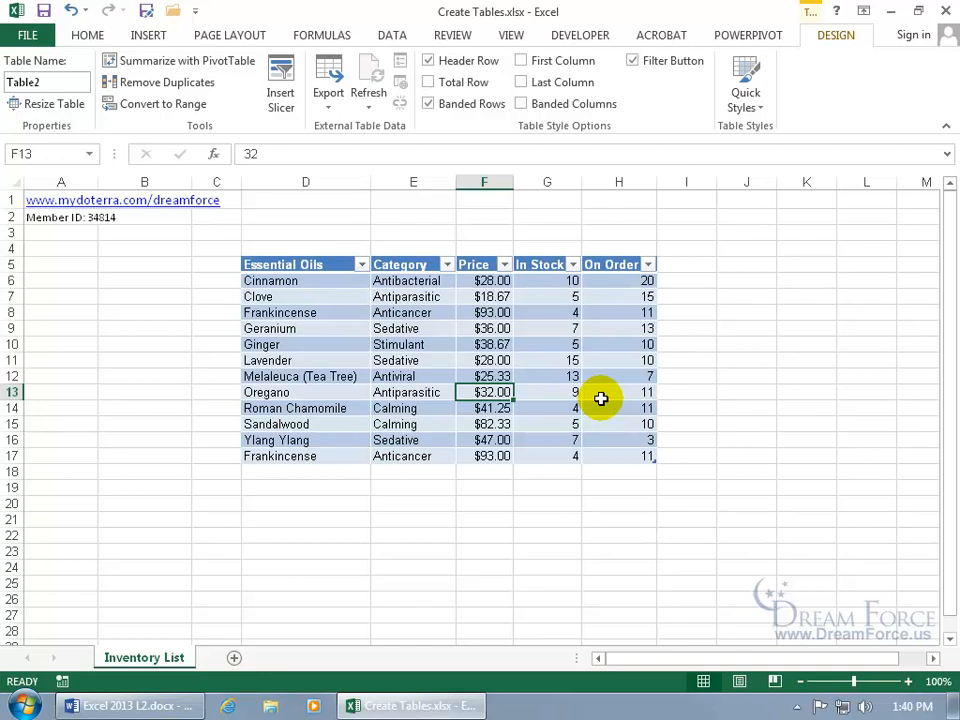
Undo the table creation and format D5:H17 as a table with headers, using the blue style in the first Medium row
{"action": "left_click", "coordinate": [71, 11]}
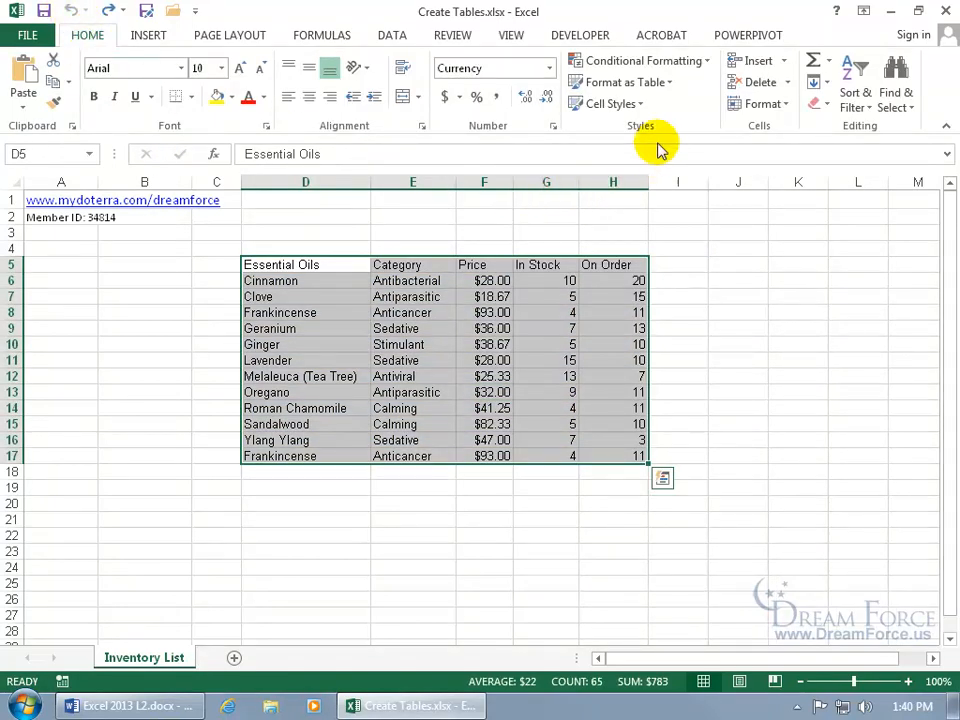
{"action": "left_click", "coordinate": [669, 86]}
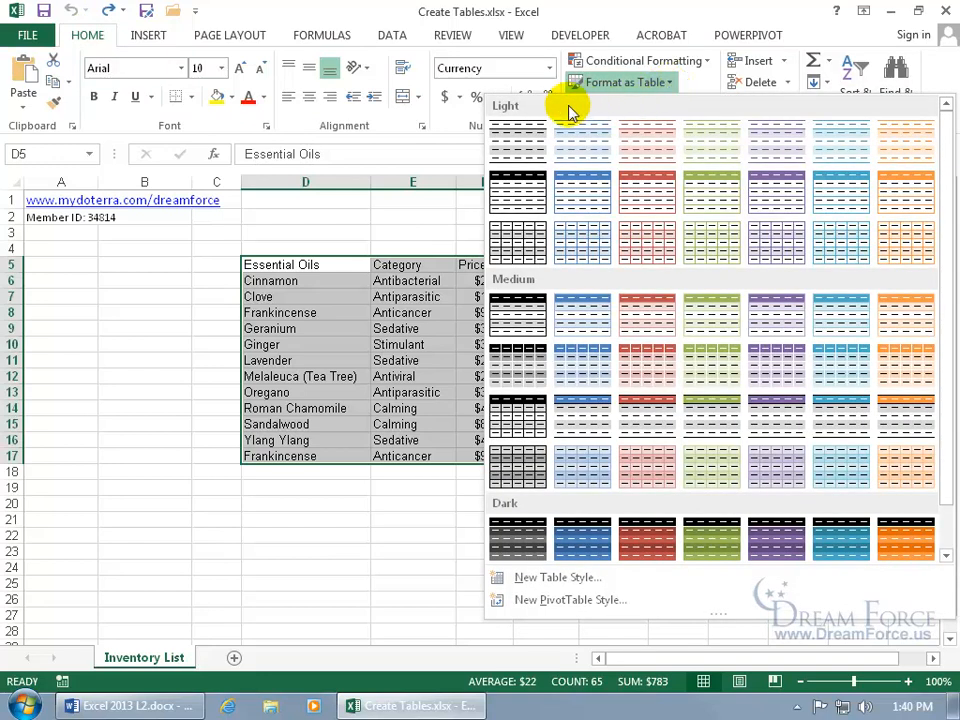
{"action": "left_click_drag", "start_coordinate": [949, 317], "coordinate": [949, 396]}
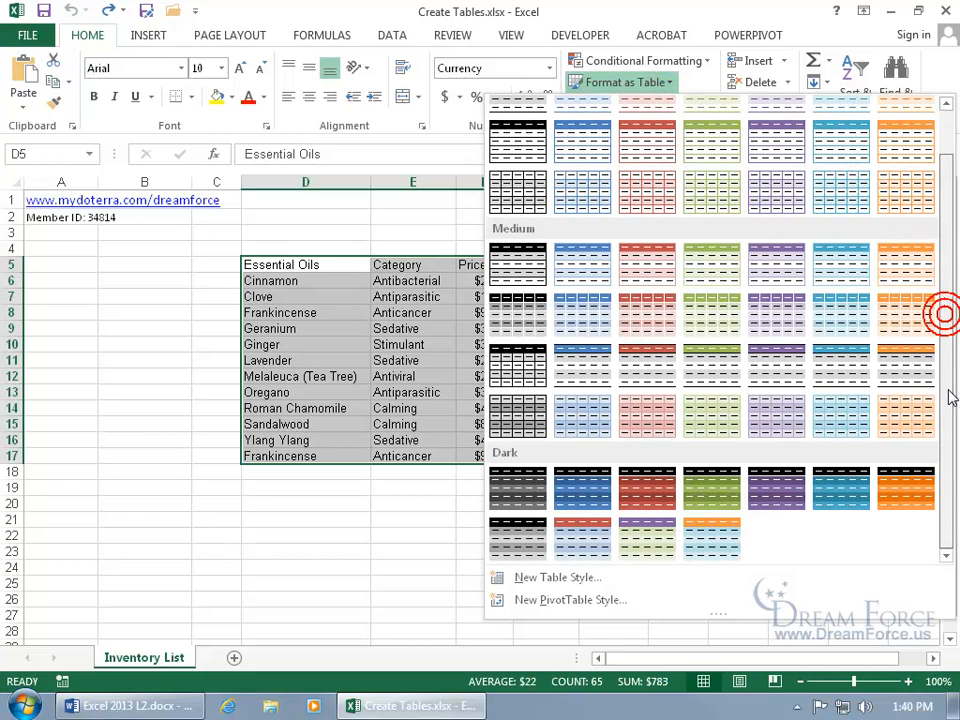
{"action": "left_click", "coordinate": [585, 266]}
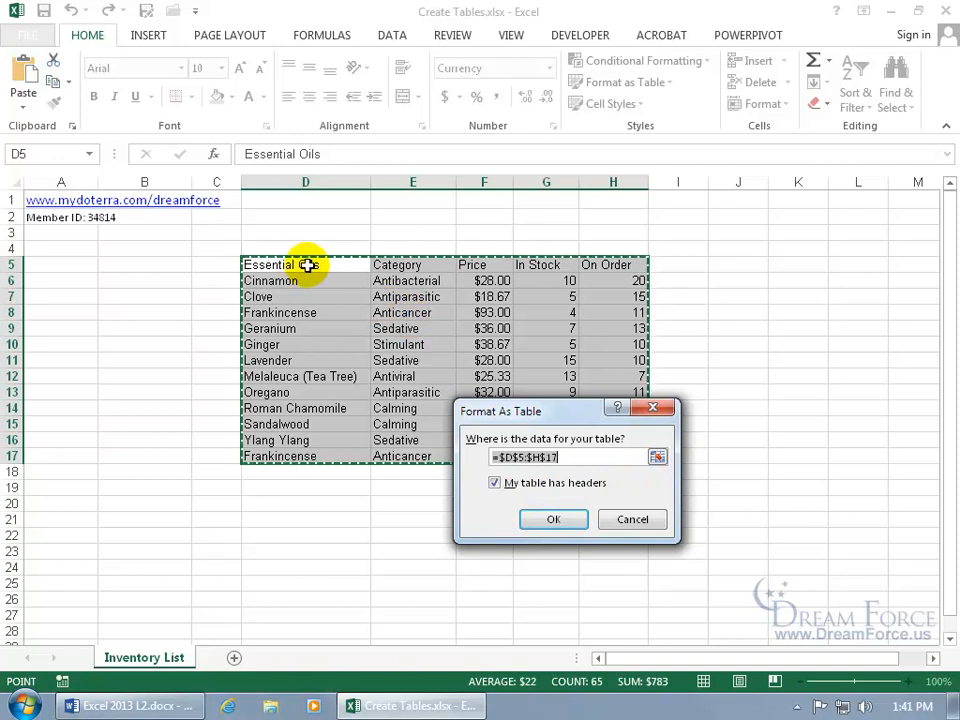
{"action": "left_click", "coordinate": [564, 521]}
{"action": "left_click", "coordinate": [460, 391]}
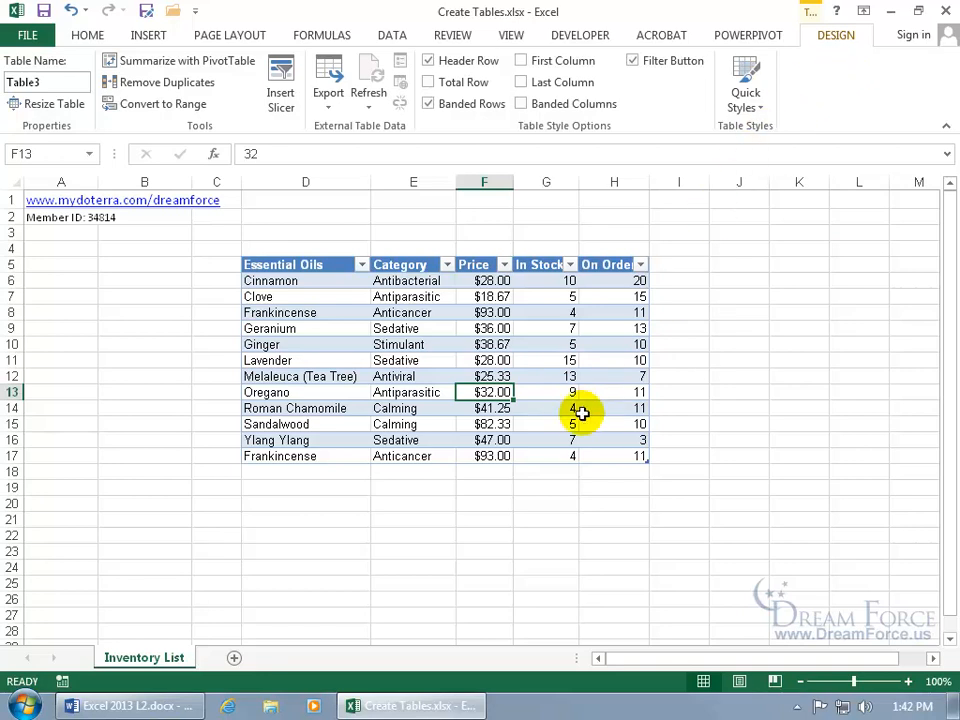
Try to rename the table as "My Spiffy Table"
{"action": "left_click", "coordinate": [773, 426]}
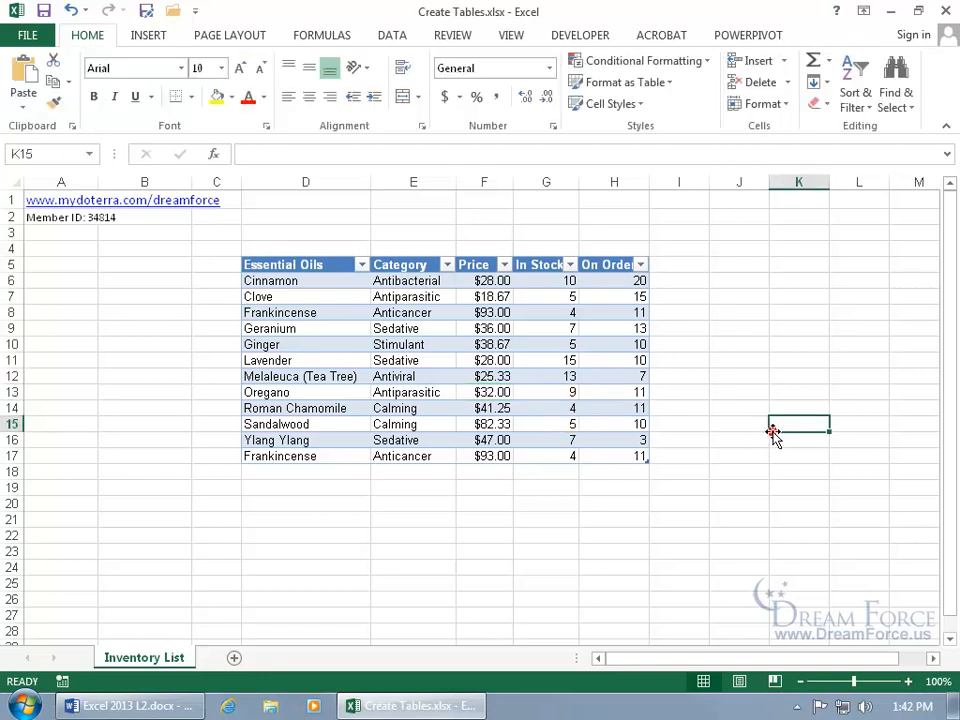
{"action": "left_click", "coordinate": [486, 359]}
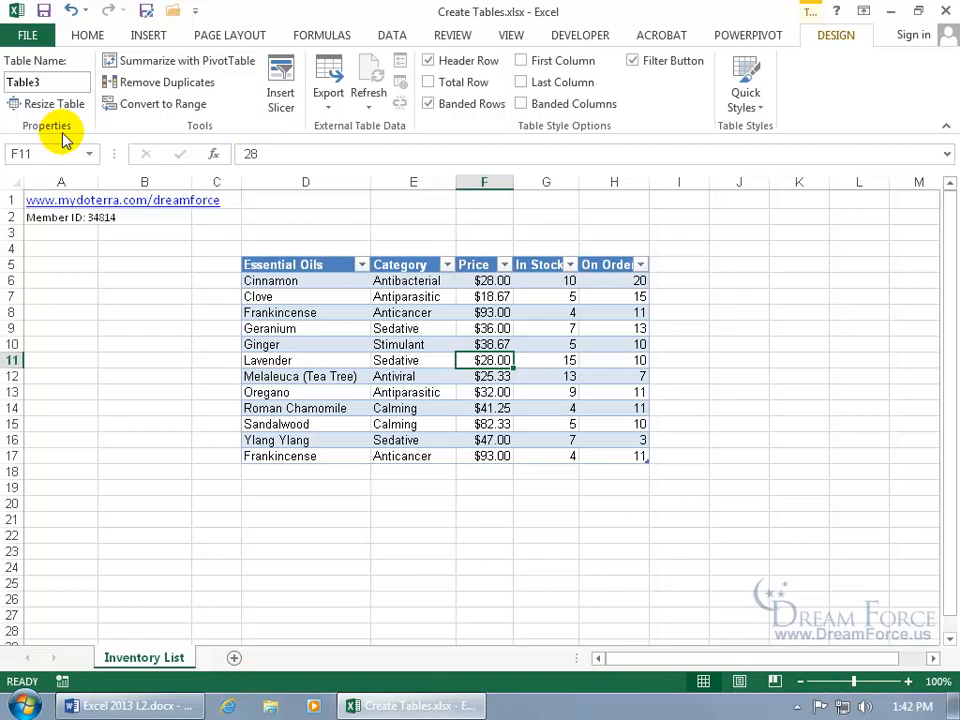
{"action": "left_click", "coordinate": [60, 81]}
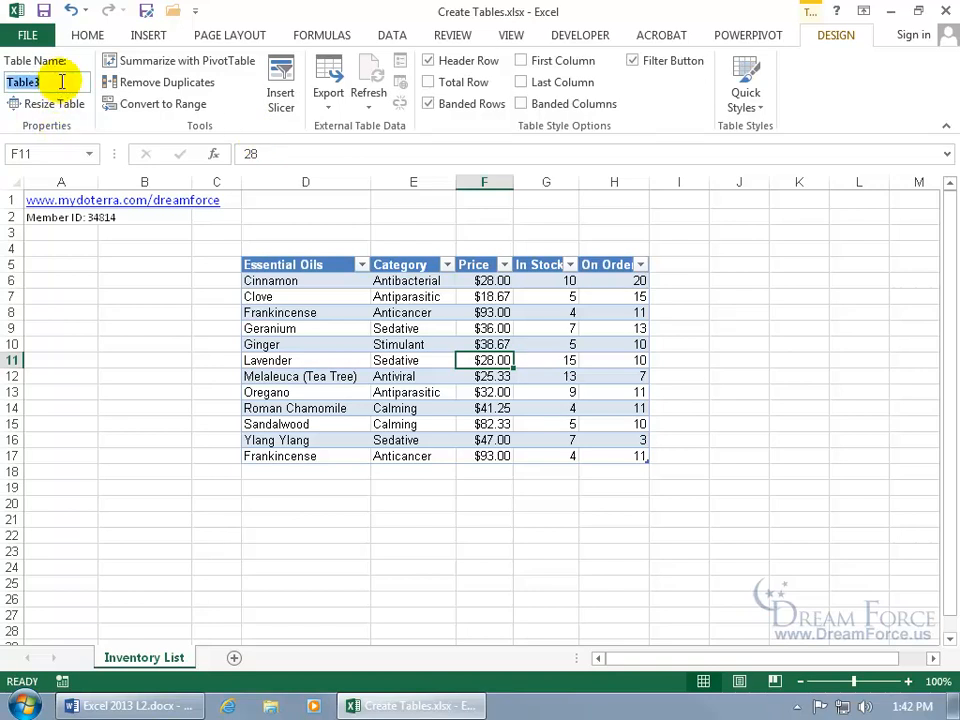
{"action": "type", "text": "My Spiffy Table"}
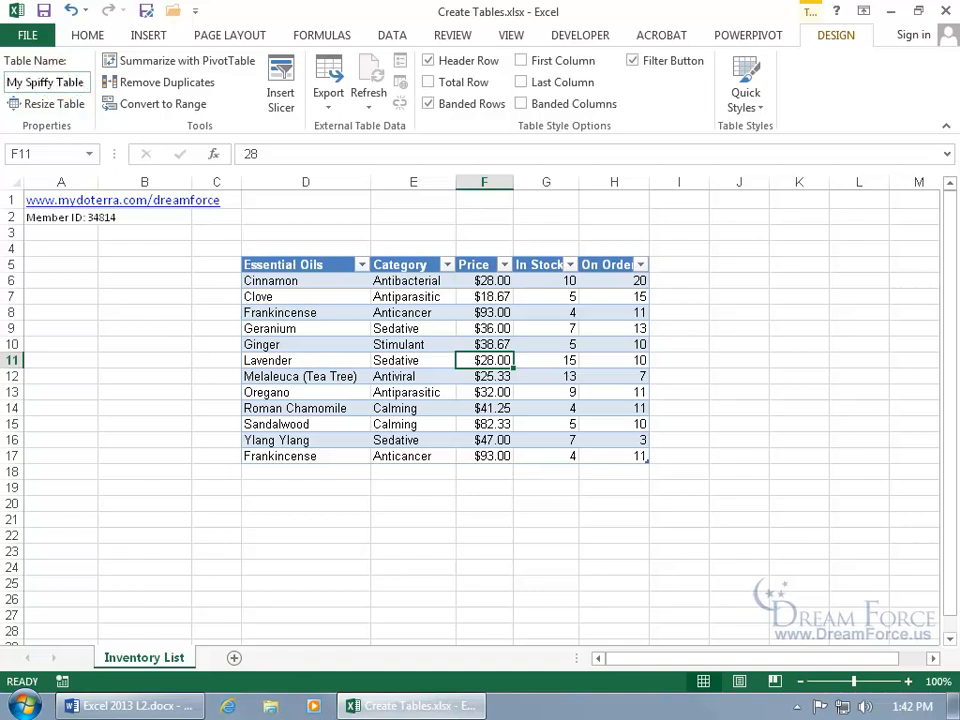
{"action": "key", "text": "Return"}
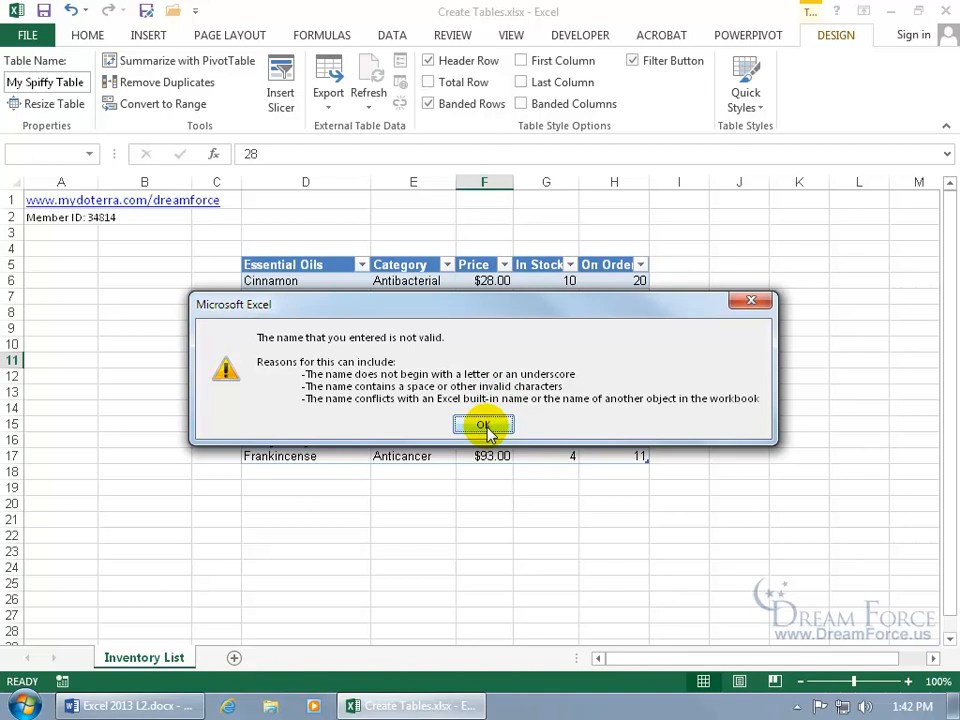
{"action": "left_click", "coordinate": [483, 425]}
Rename the table as My_Spiffy_Table, with underscores between the words
{"action": "left_click", "coordinate": [45, 81]}
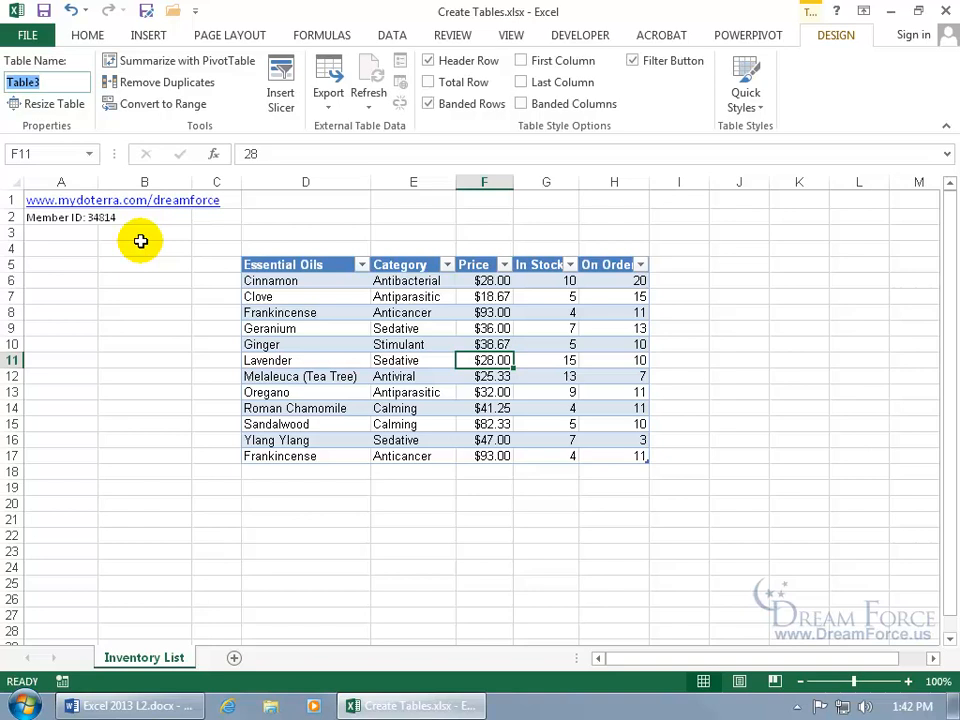
{"action": "type", "text": "My"}
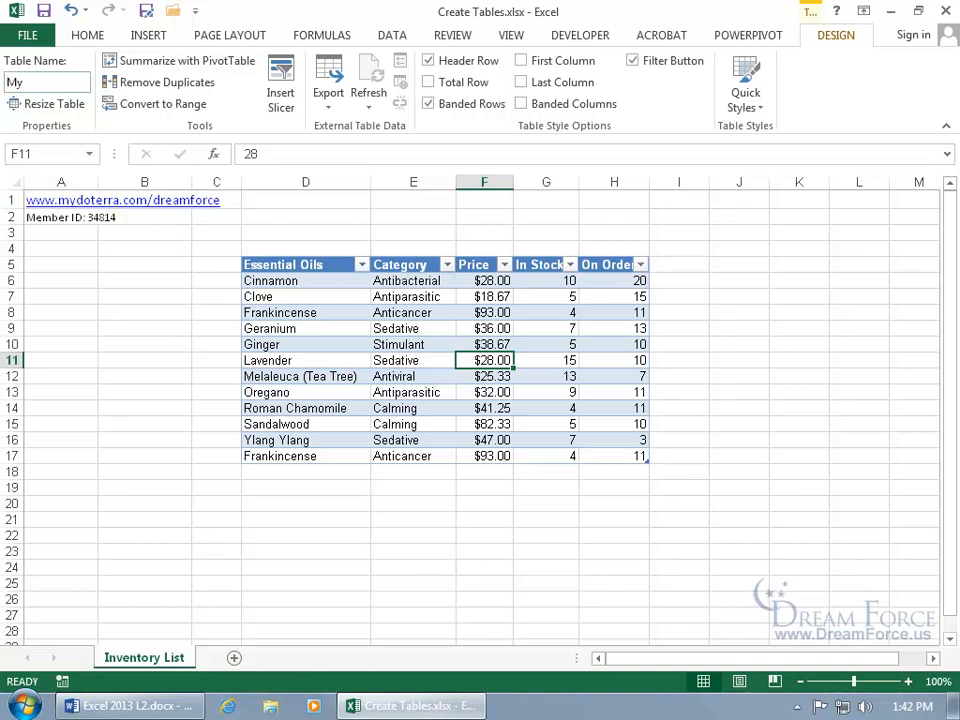
{"action": "type", "text": "_Spiffy_Table"}
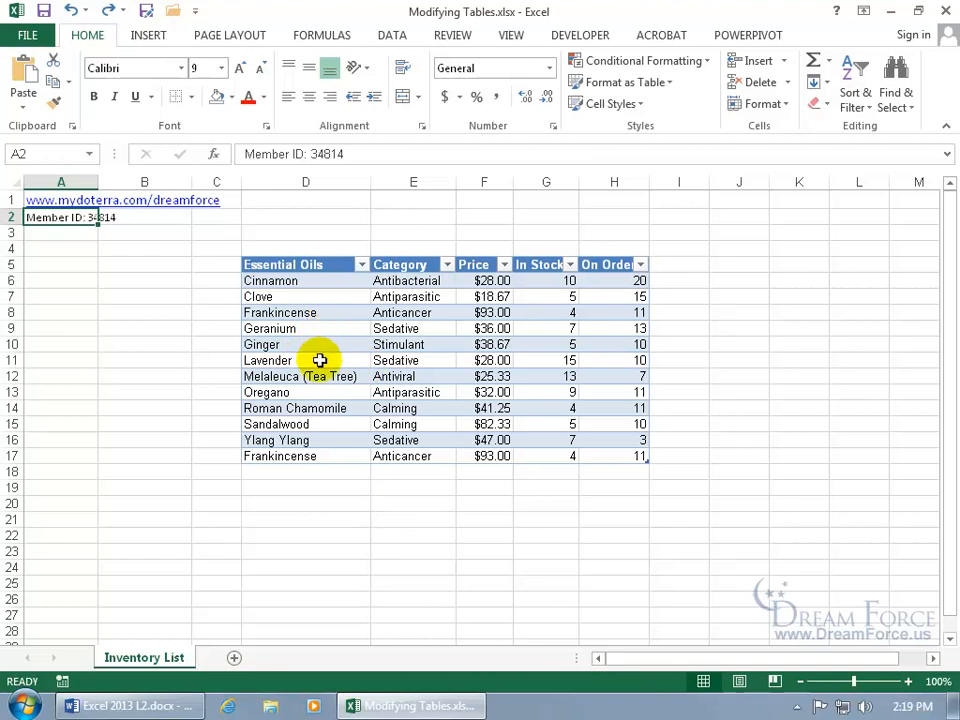
Examine the row and column insertion options for the Lavender cell and for the Category cell in the Geranium row
{"action": "right_click", "coordinate": [318, 360]}
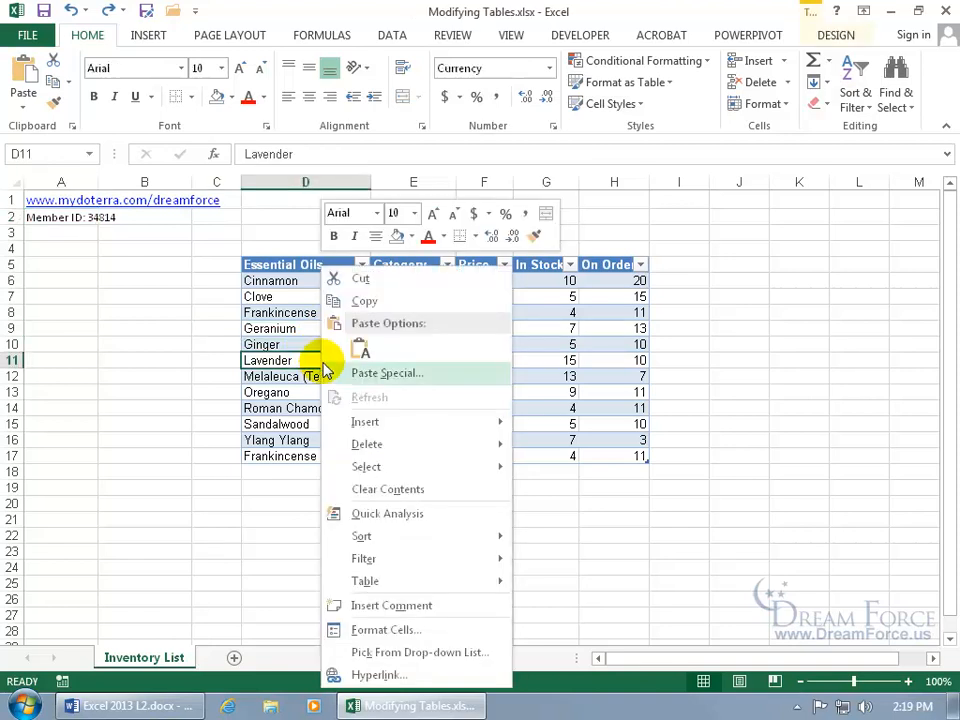
{"action": "mouse_move", "coordinate": [332, 422]}
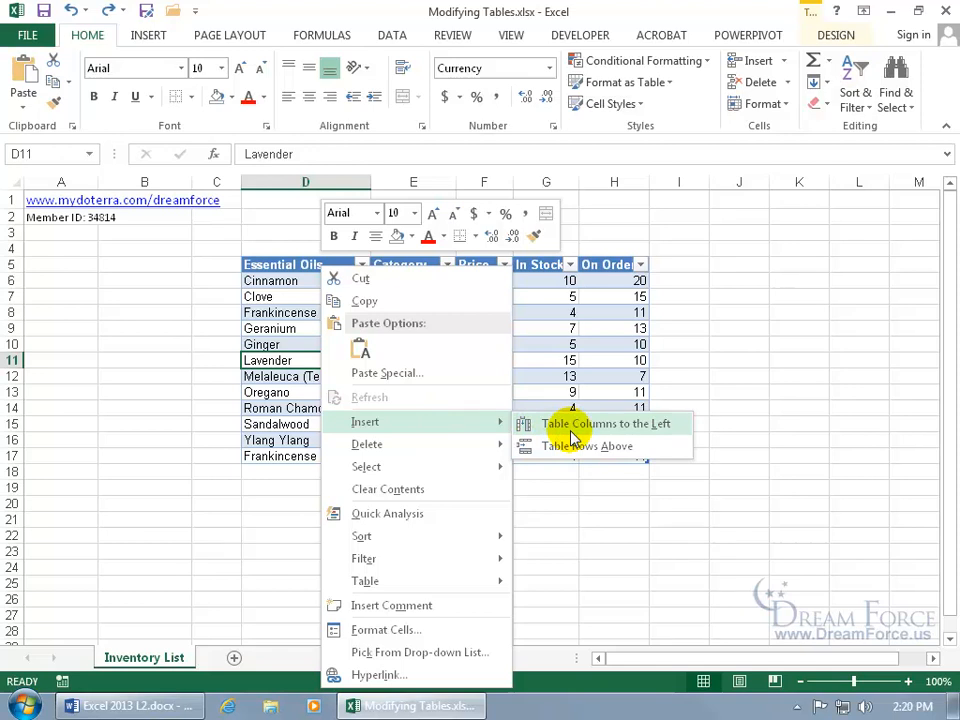
{"action": "left_click", "coordinate": [266, 345]}
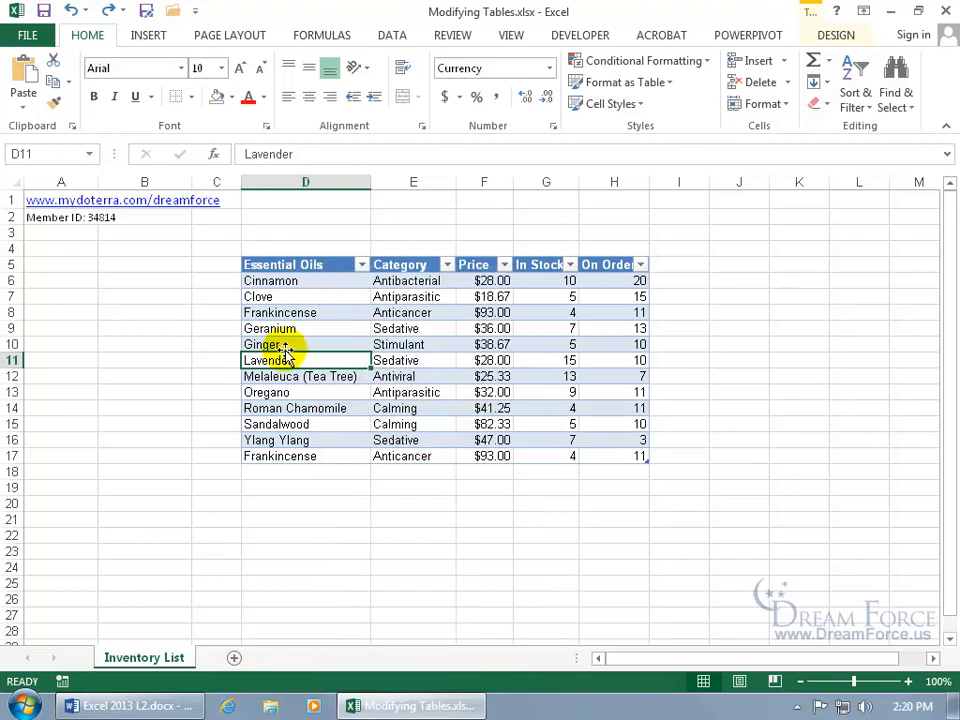
{"action": "left_click", "coordinate": [405, 330]}
{"action": "left_click", "coordinate": [336, 334]}
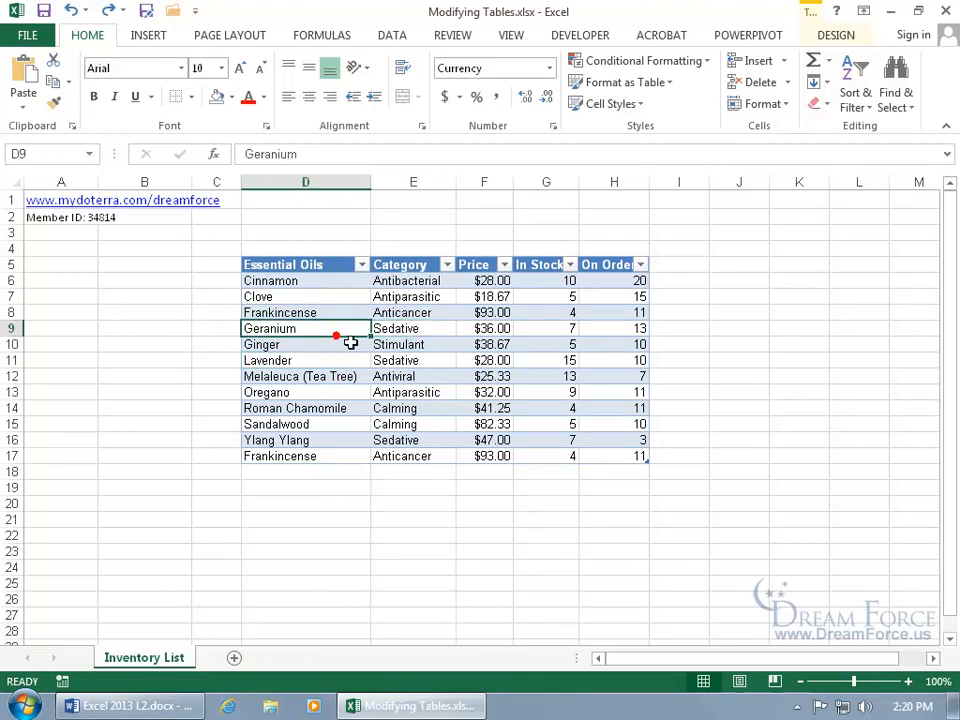
{"action": "left_click", "coordinate": [414, 326]}
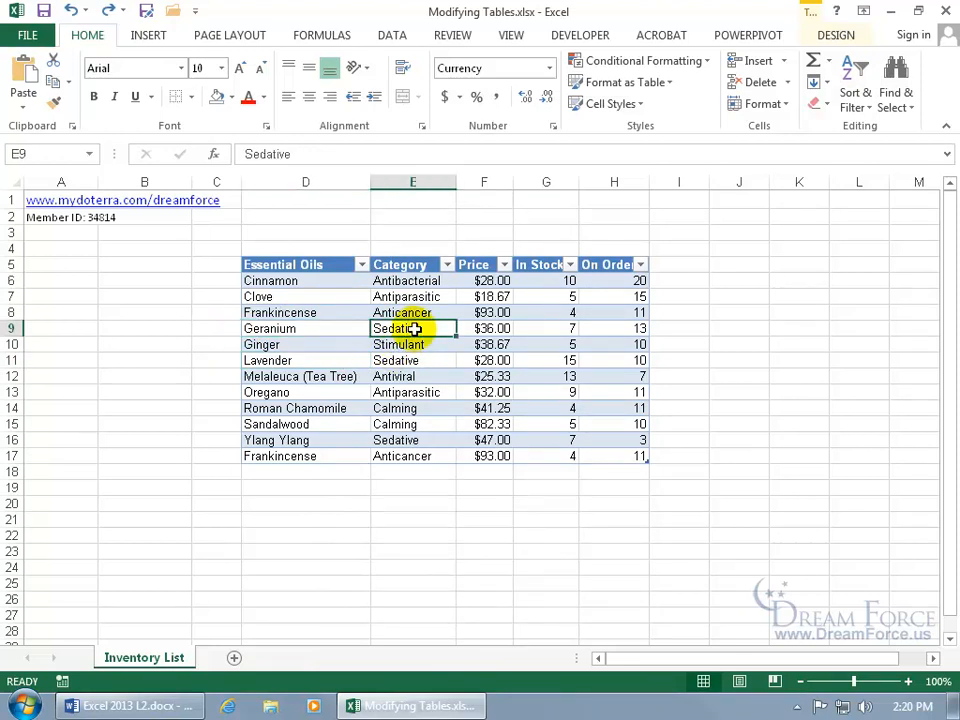
{"action": "right_click", "coordinate": [414, 328]}
{"action": "mouse_move", "coordinate": [476, 424]}
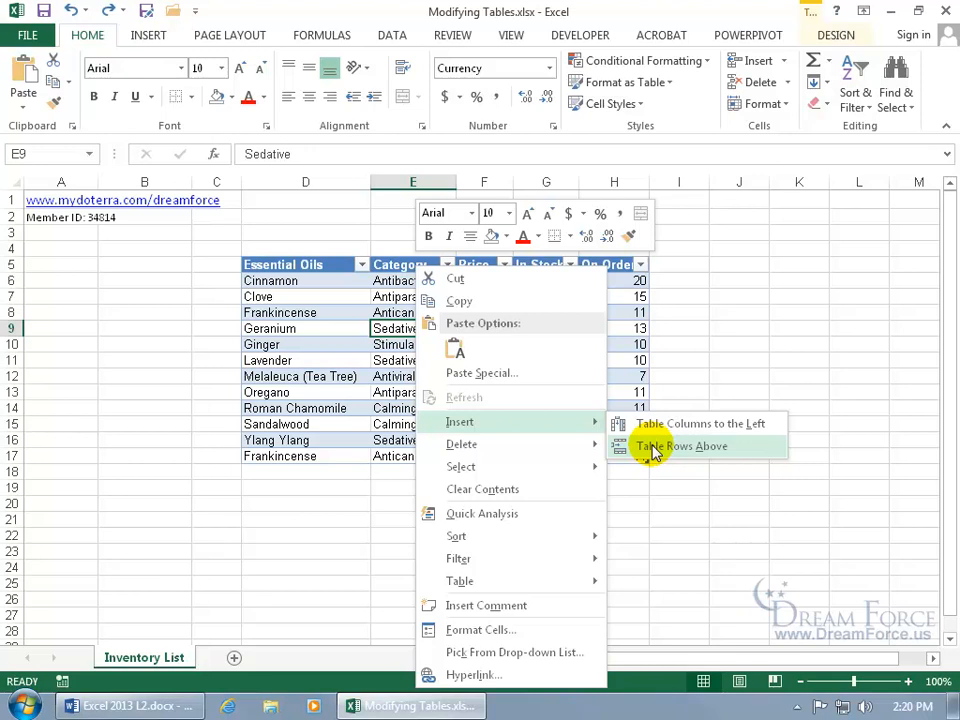
Insert a table row below the last Frankincense row and select its first cell
{"action": "right_click", "coordinate": [336, 460]}
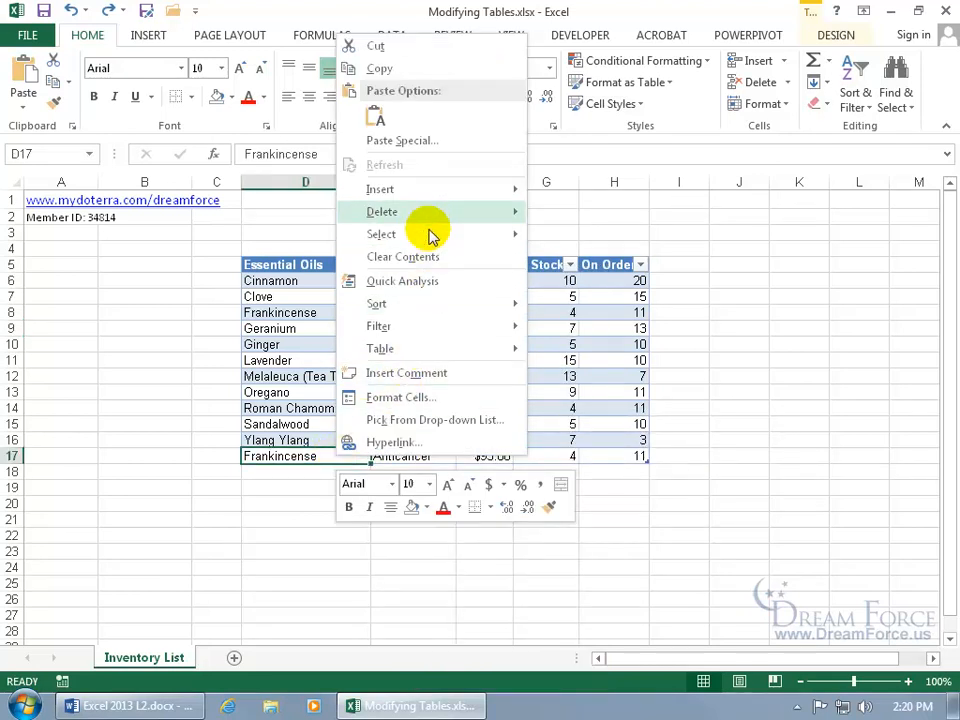
{"action": "mouse_move", "coordinate": [443, 193]}
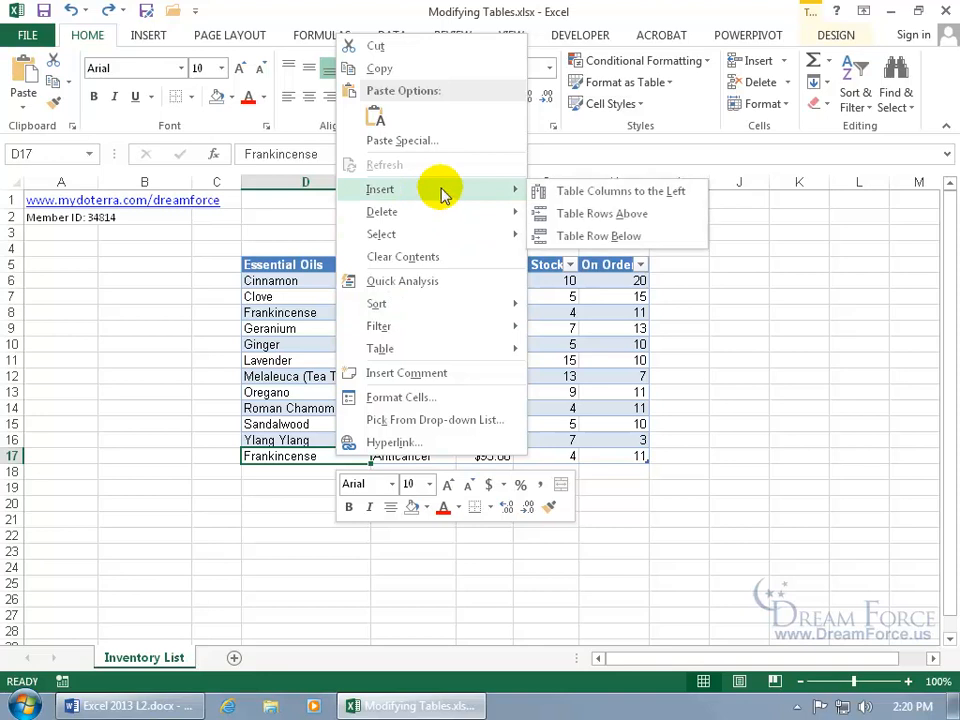
{"action": "left_click", "coordinate": [612, 237]}
{"action": "left_click", "coordinate": [347, 476]}
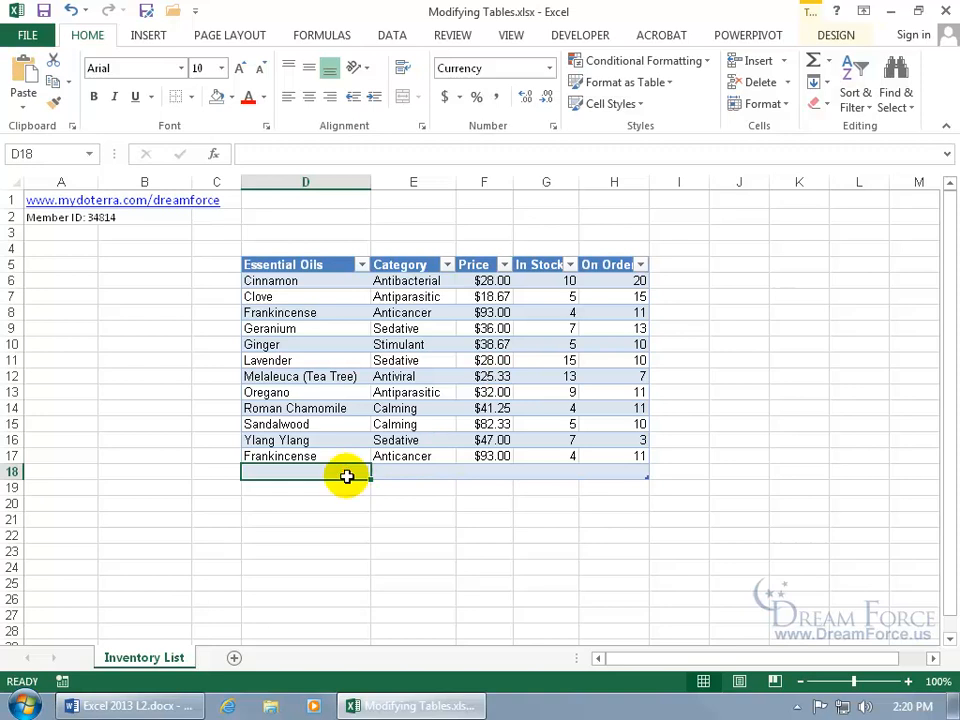
Fill the new table row with Ylang Ylang, category Sedative, price 47, 7 in stock and 3 on order
{"action": "type", "text": "Ylang Ylang"}
{"action": "key", "text": "Tab"}
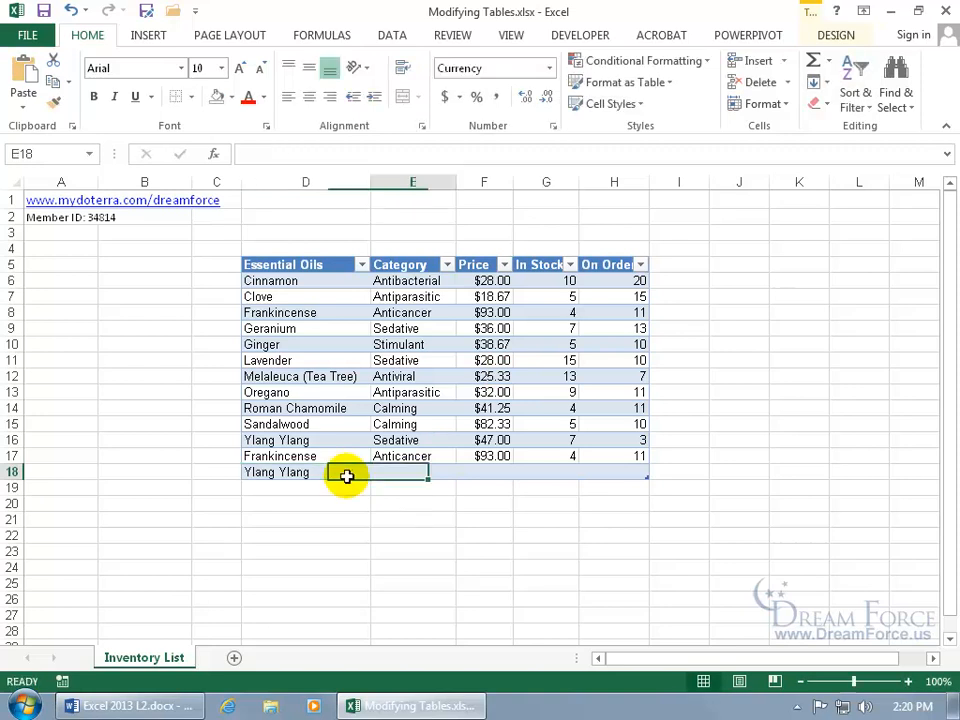
{"action": "type", "text": "sedative"}
{"action": "key", "text": "Tab"}
{"action": "type", "text": "47"}
{"action": "key", "text": "Tab"}
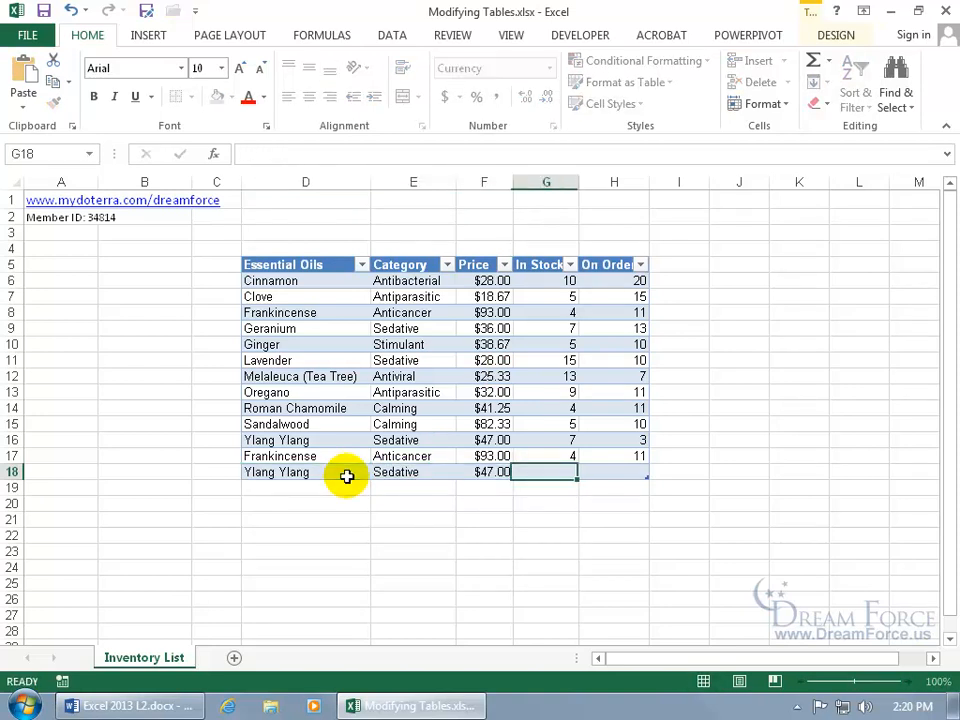
{"action": "type", "text": "7"}
{"action": "key", "text": "Tab"}
{"action": "type", "text": "3"}
{"action": "key", "text": "Return"}
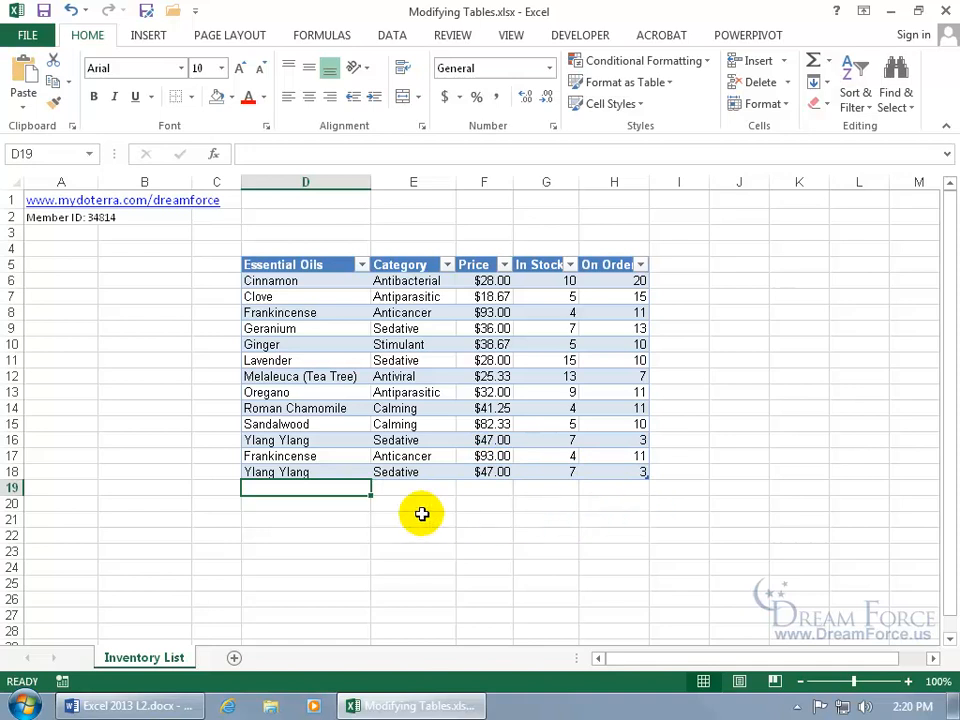
Compare the repeated Frankincense and Ylang Ylang rows and start Remove Duplicates on the table
{"action": "left_click", "coordinate": [334, 456]}
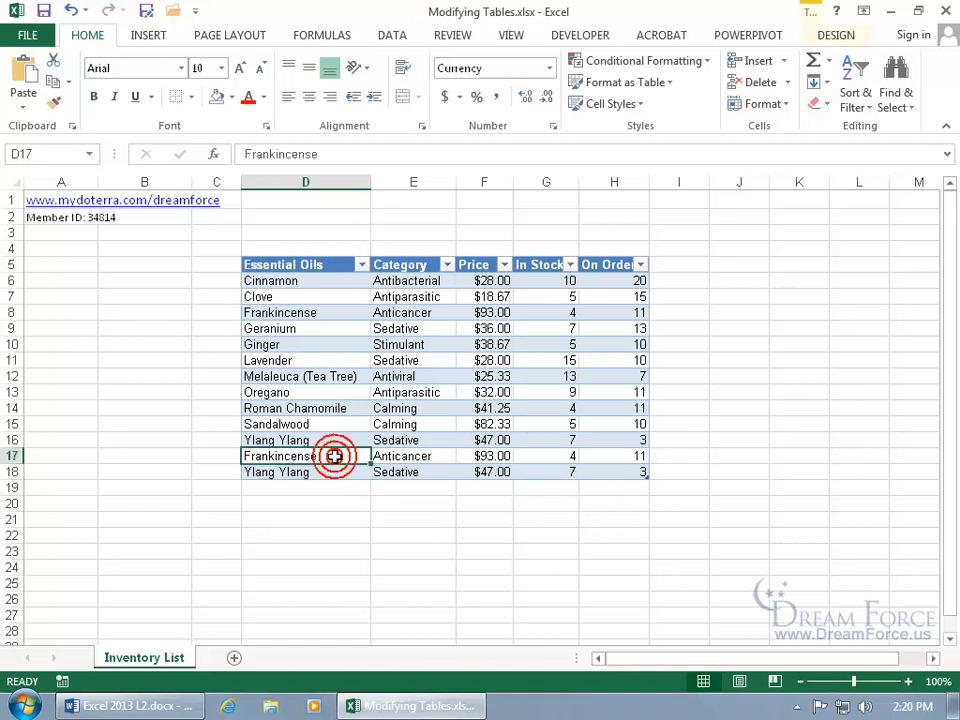
{"action": "left_click", "coordinate": [343, 313]}
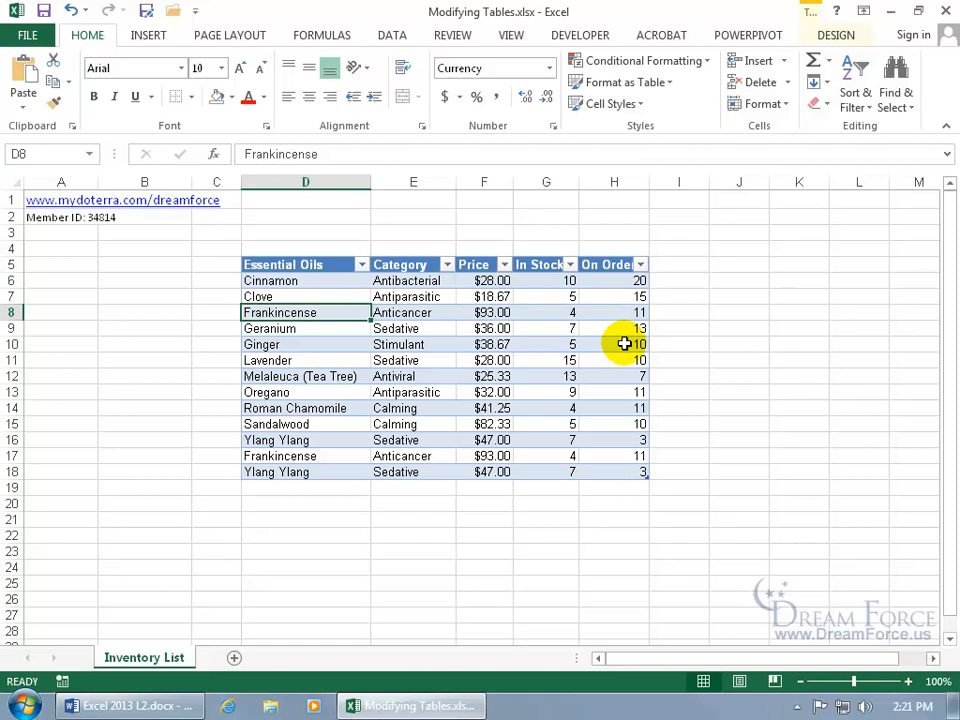
{"action": "left_click", "coordinate": [313, 474]}
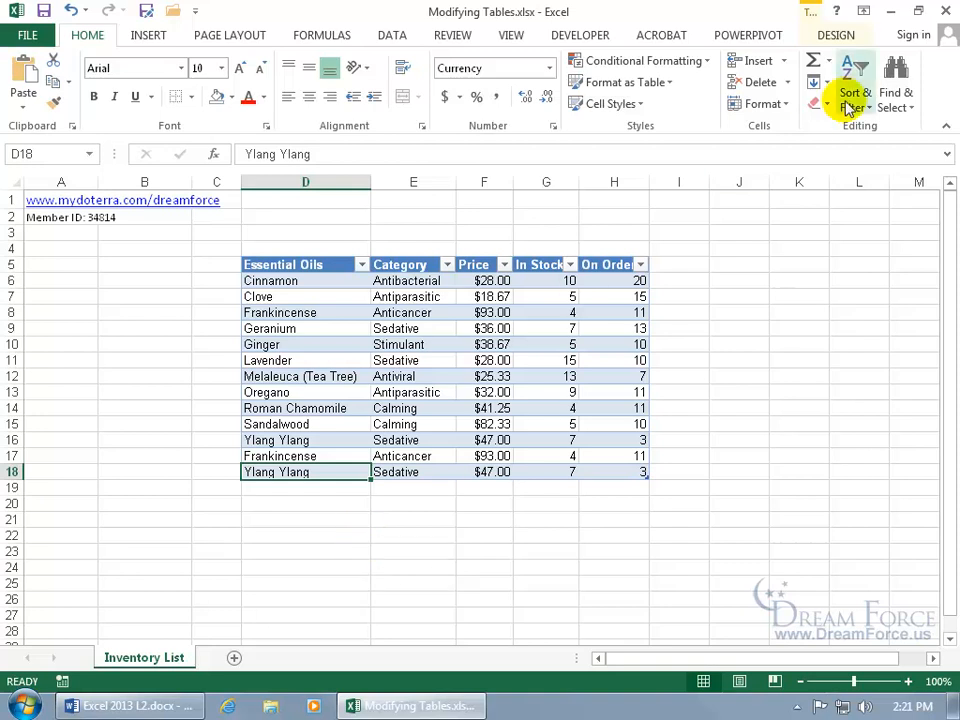
{"action": "left_click", "coordinate": [832, 38]}
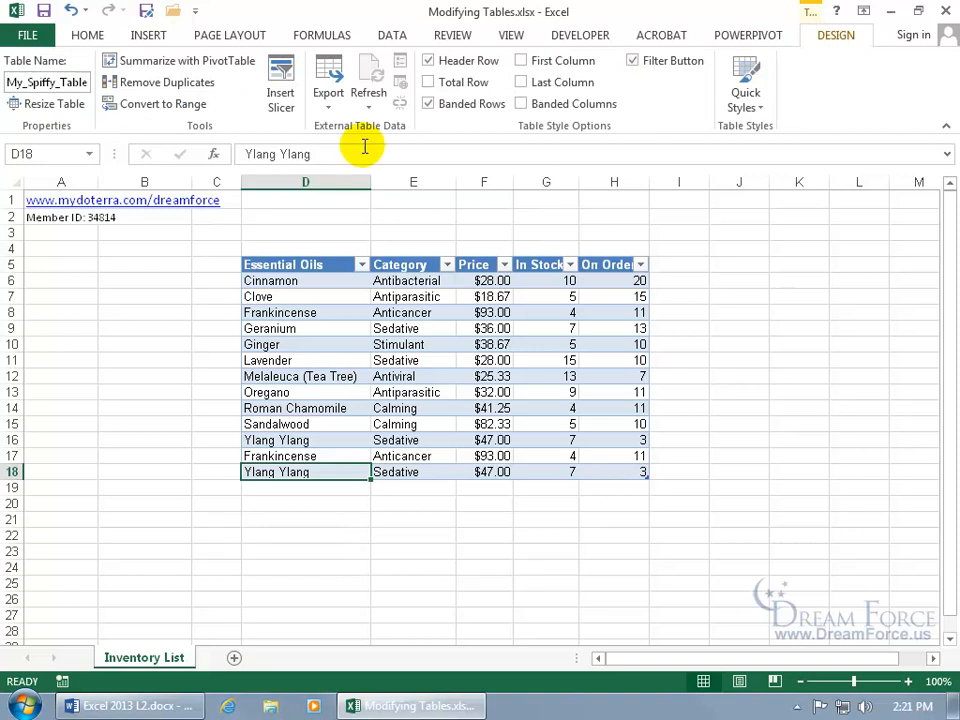
{"action": "left_click", "coordinate": [190, 88]}
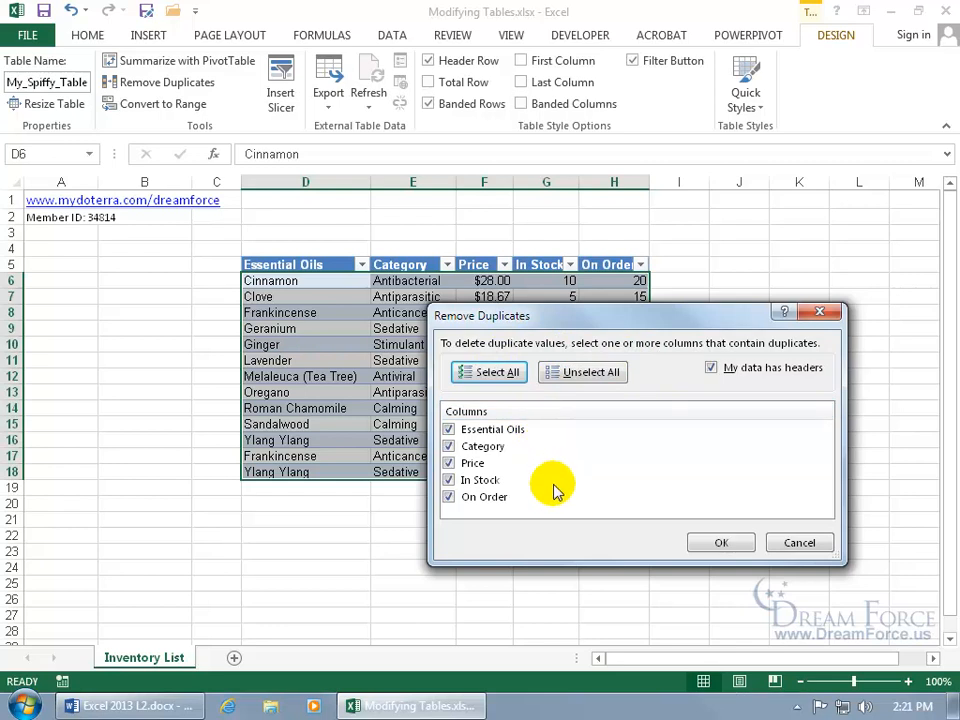
Limit the duplicate check to the Essential Oils column, leaving out Category, Price, In Stock and On Order
{"action": "left_click", "coordinate": [449, 446]}
{"action": "left_click", "coordinate": [449, 463]}
{"action": "left_click", "coordinate": [449, 480]}
{"action": "left_click", "coordinate": [449, 497]}
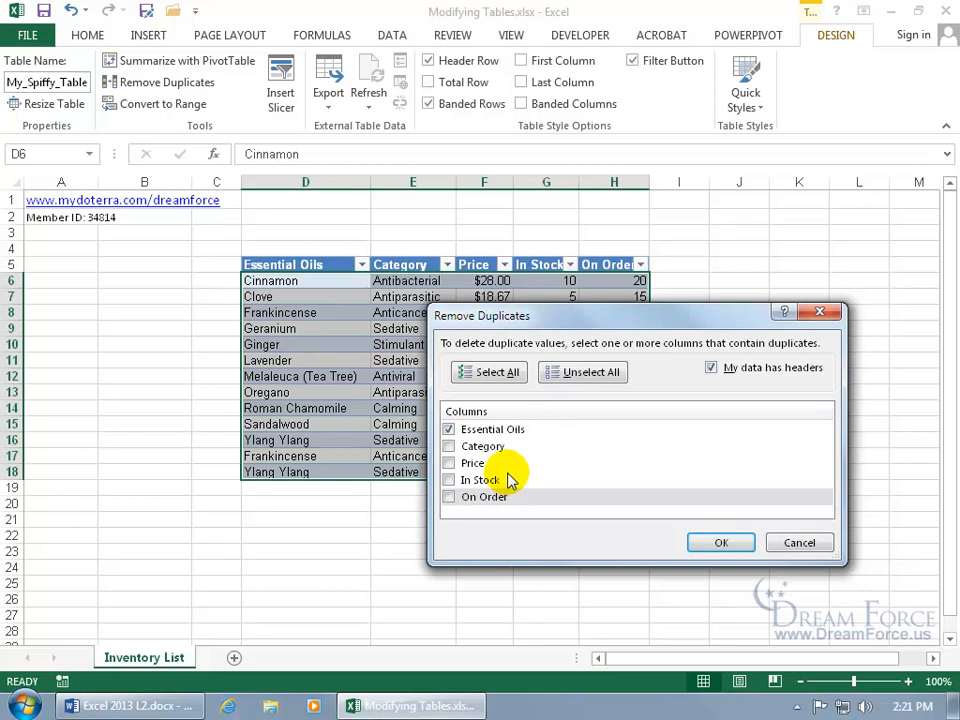
{"action": "left_click", "coordinate": [585, 371]}
{"action": "left_click", "coordinate": [448, 429]}
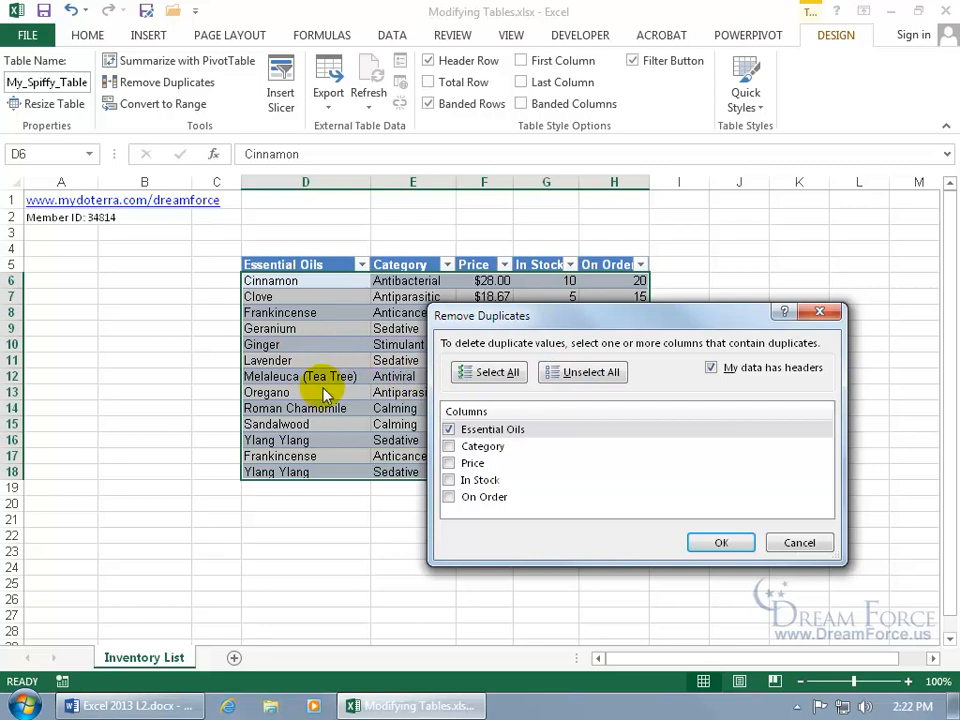
Include Category, Price, In Stock and On Order in the duplicate check again
{"action": "left_click", "coordinate": [449, 446]}
{"action": "left_click", "coordinate": [449, 463]}
{"action": "left_click", "coordinate": [449, 480]}
{"action": "left_click", "coordinate": [449, 497]}
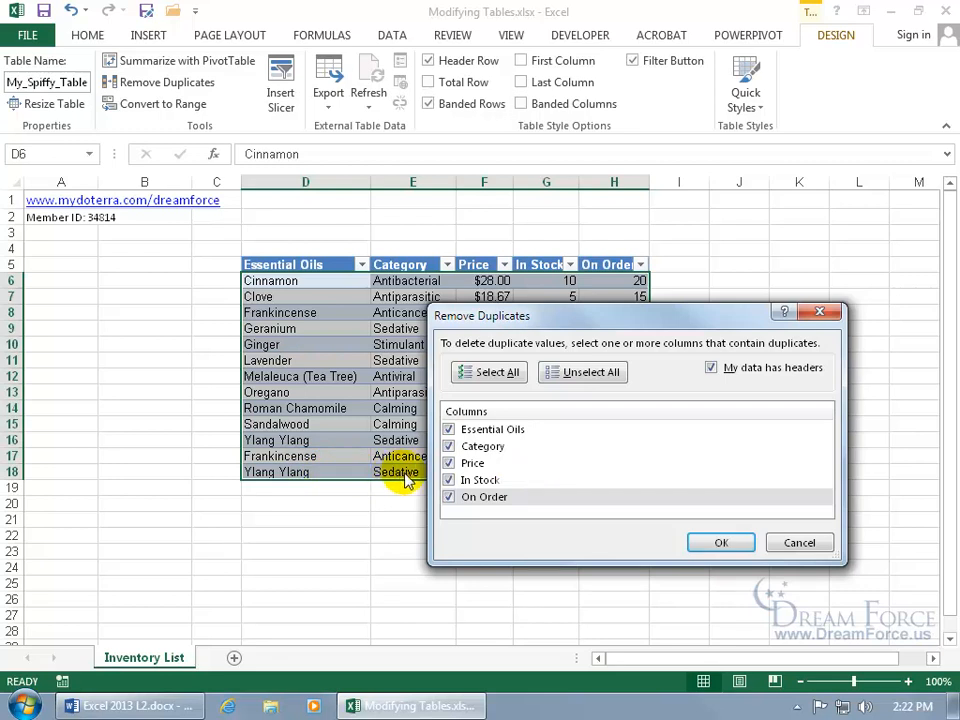
Remove the table's duplicate rows by comparing the Essential Oils column only, and check the remaining Ylang Ylang and Frankincense rows
{"action": "left_click", "coordinate": [468, 496]}
{"action": "left_click", "coordinate": [470, 481]}
{"action": "left_click", "coordinate": [480, 464]}
{"action": "left_click", "coordinate": [474, 446]}
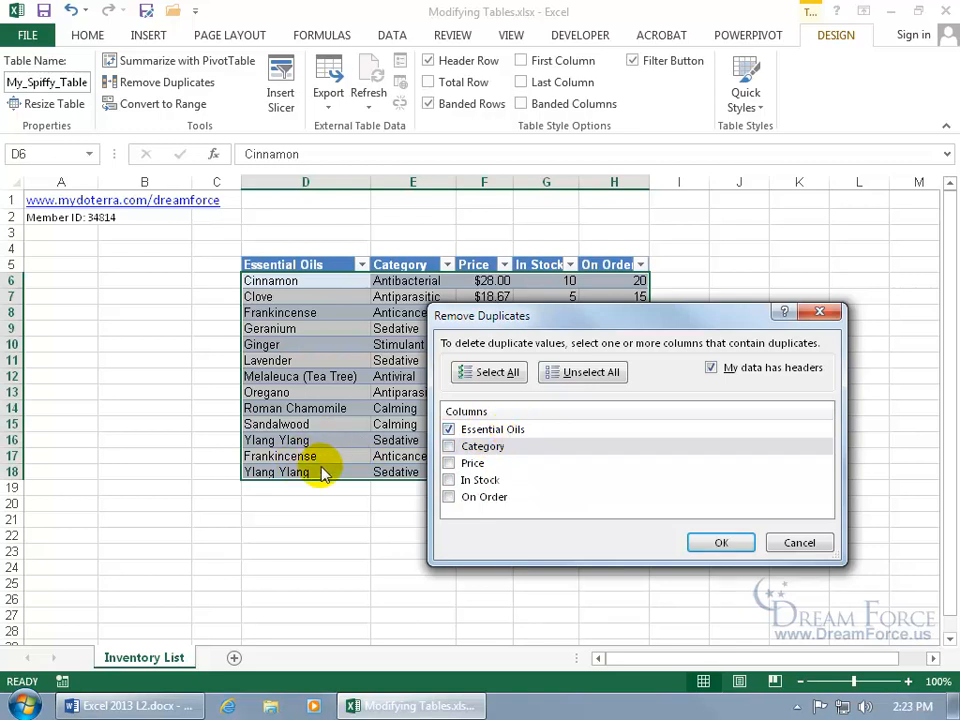
{"action": "left_click", "coordinate": [709, 542]}
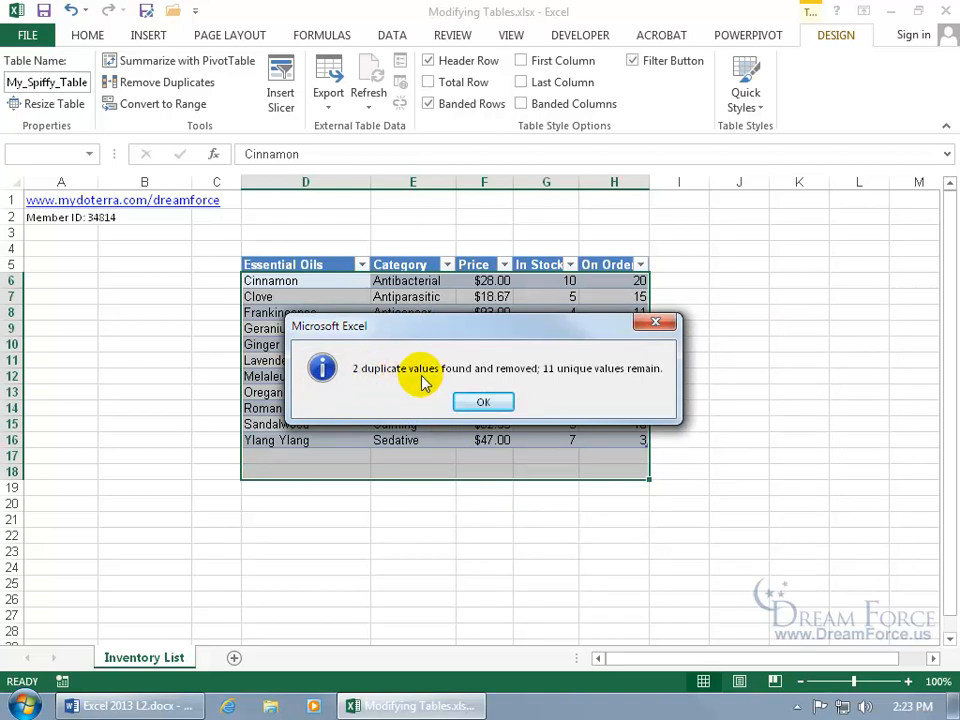
{"action": "left_click", "coordinate": [485, 401]}
{"action": "left_click", "coordinate": [327, 440]}
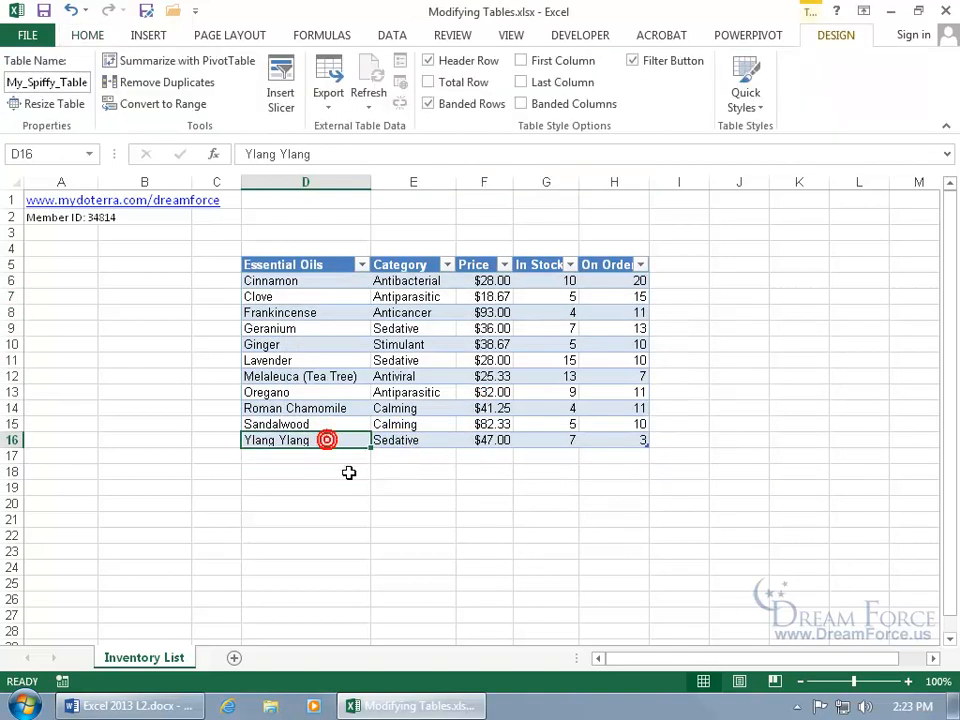
{"action": "left_click", "coordinate": [333, 314]}
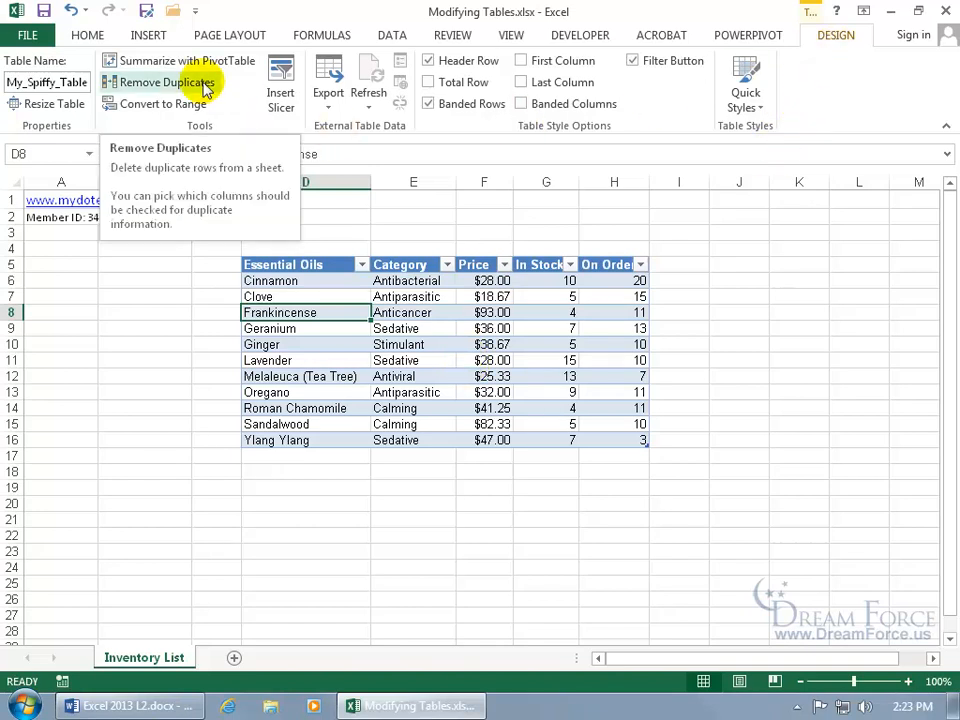
{"action": "left_click", "coordinate": [393, 37]}
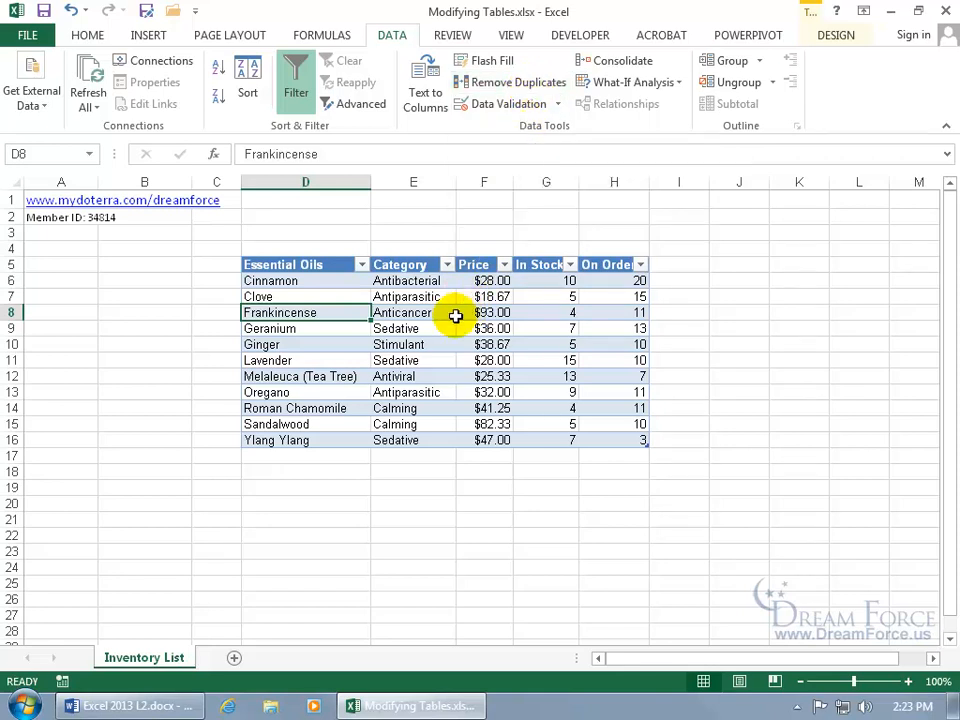
Add a total row to the table and set the Price column's total to Average
{"action": "left_click", "coordinate": [837, 37]}
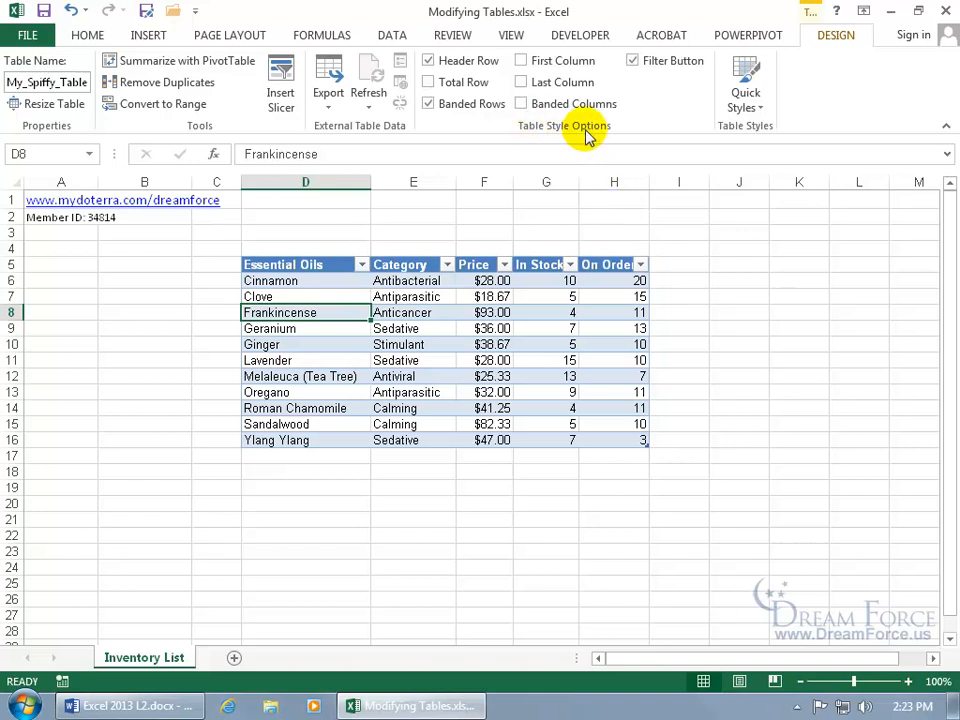
{"action": "left_click", "coordinate": [428, 82]}
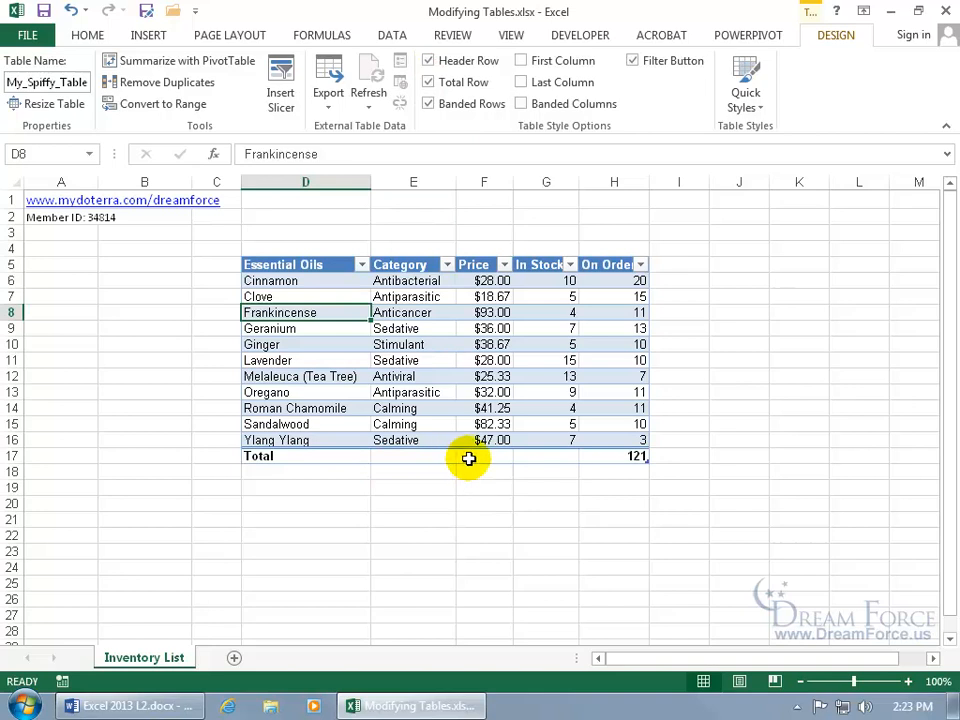
{"action": "left_click", "coordinate": [497, 456]}
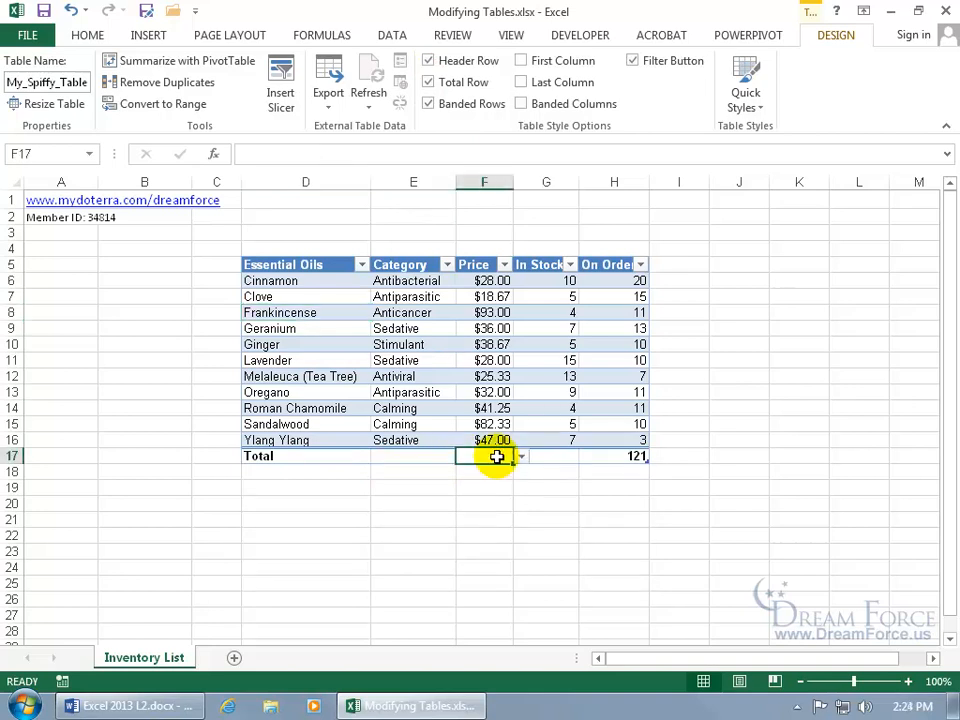
{"action": "left_click", "coordinate": [521, 457]}
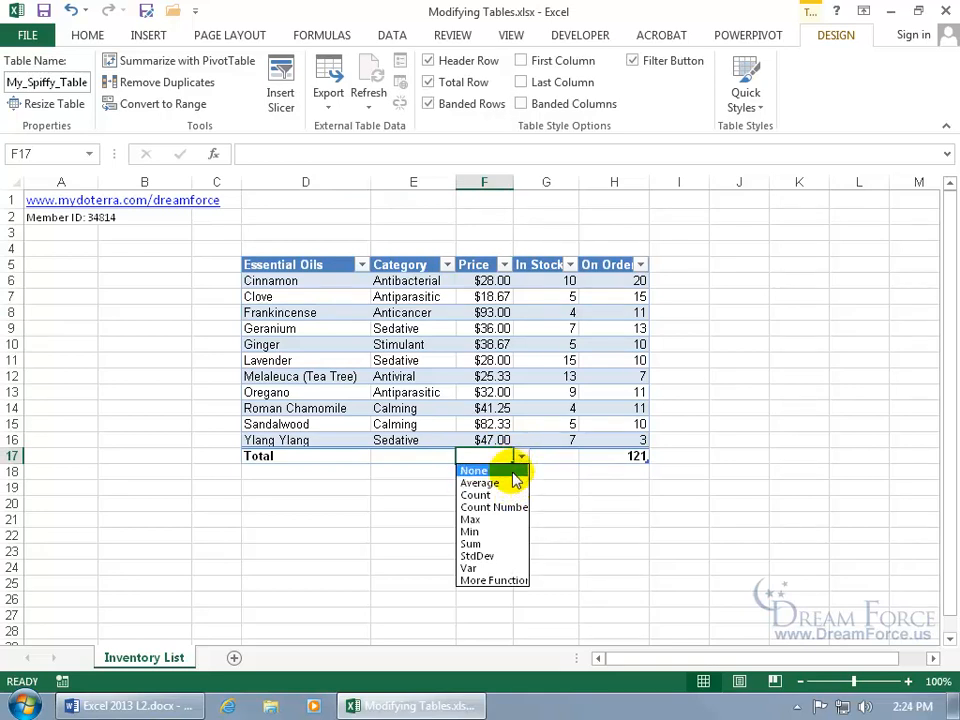
{"action": "left_click", "coordinate": [504, 484]}
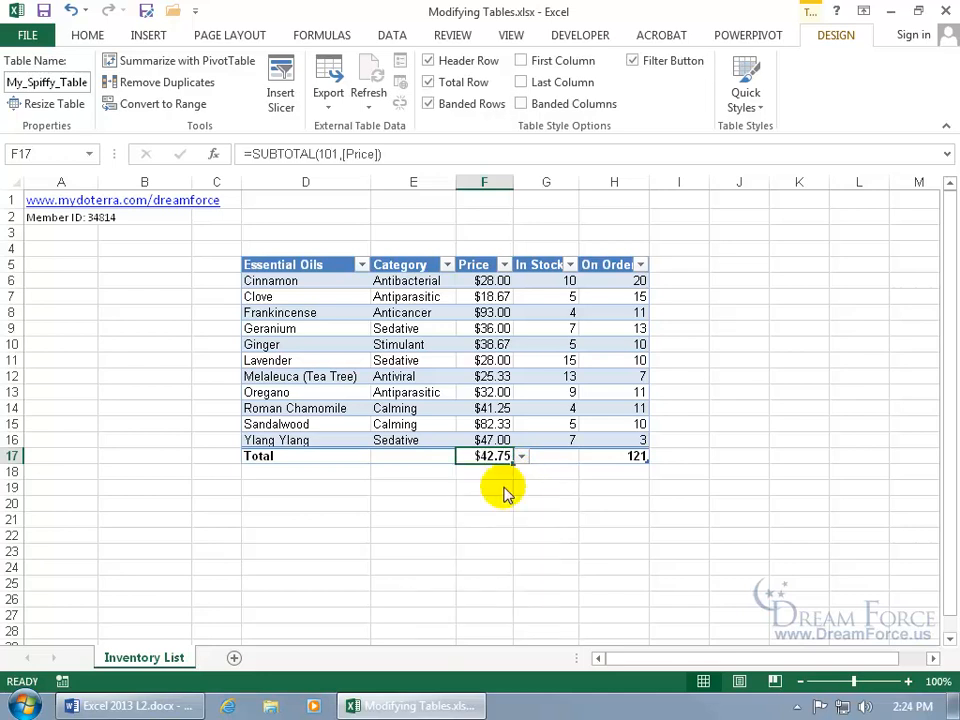
Set the In Stock column's total to Sum in the total row
{"action": "left_click", "coordinate": [572, 457]}
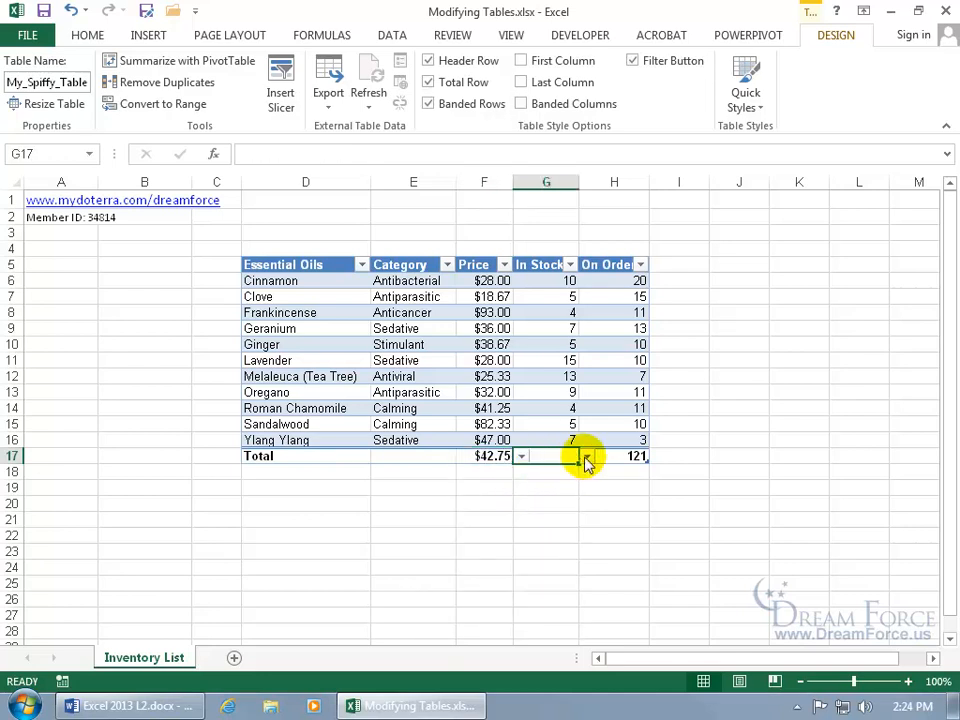
{"action": "left_click", "coordinate": [584, 457]}
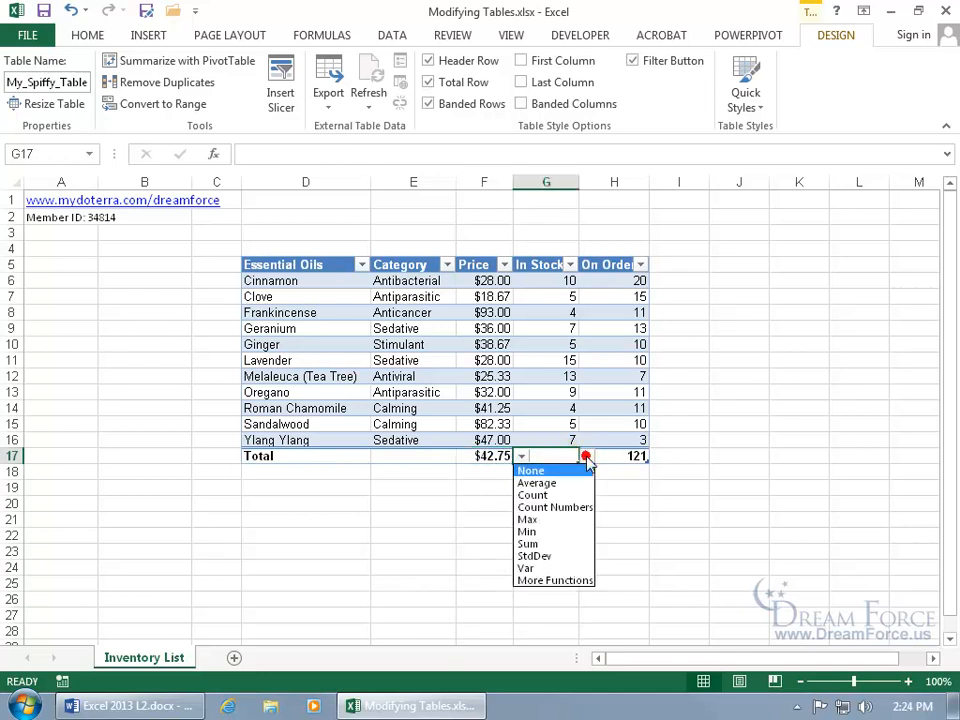
{"action": "left_click", "coordinate": [555, 543]}
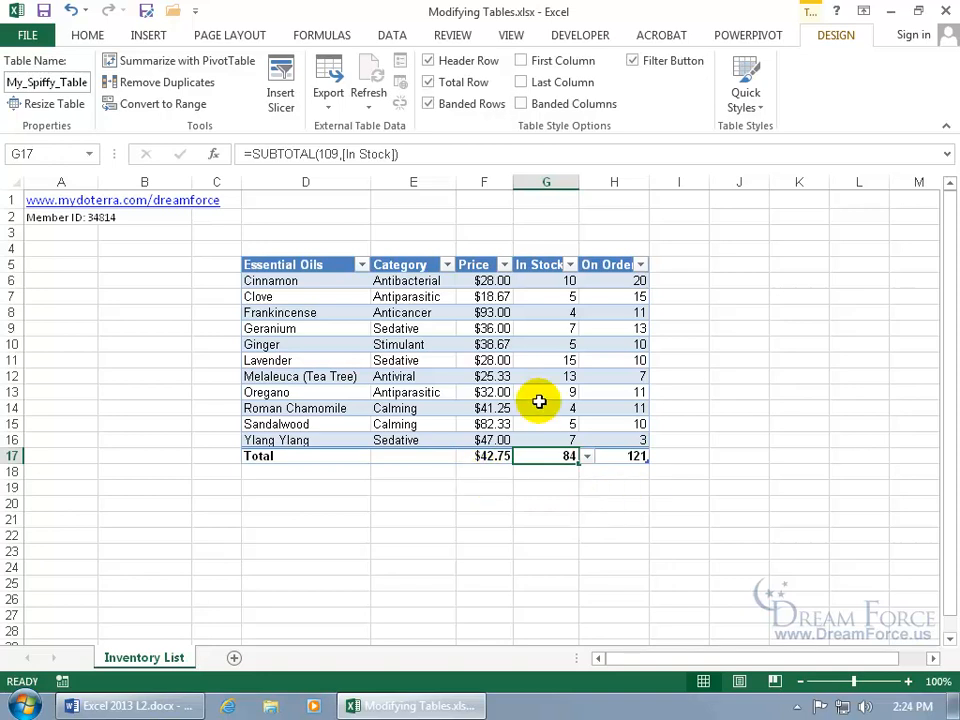
Convert the table to a normal range and check the cells of its total row
{"action": "left_click", "coordinate": [431, 340]}
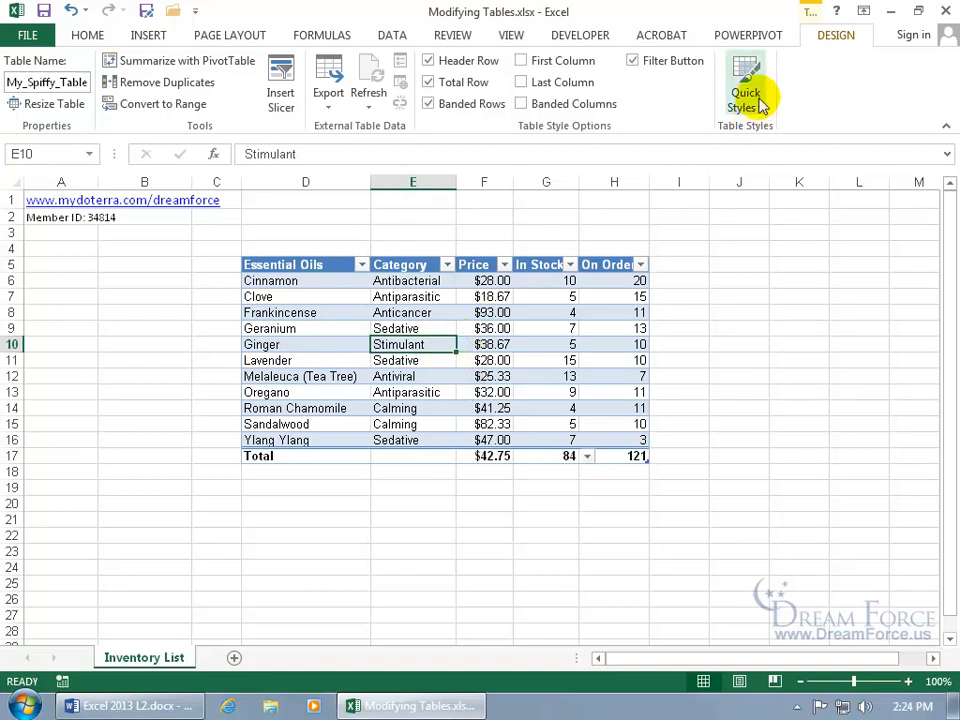
{"action": "left_click", "coordinate": [192, 110]}
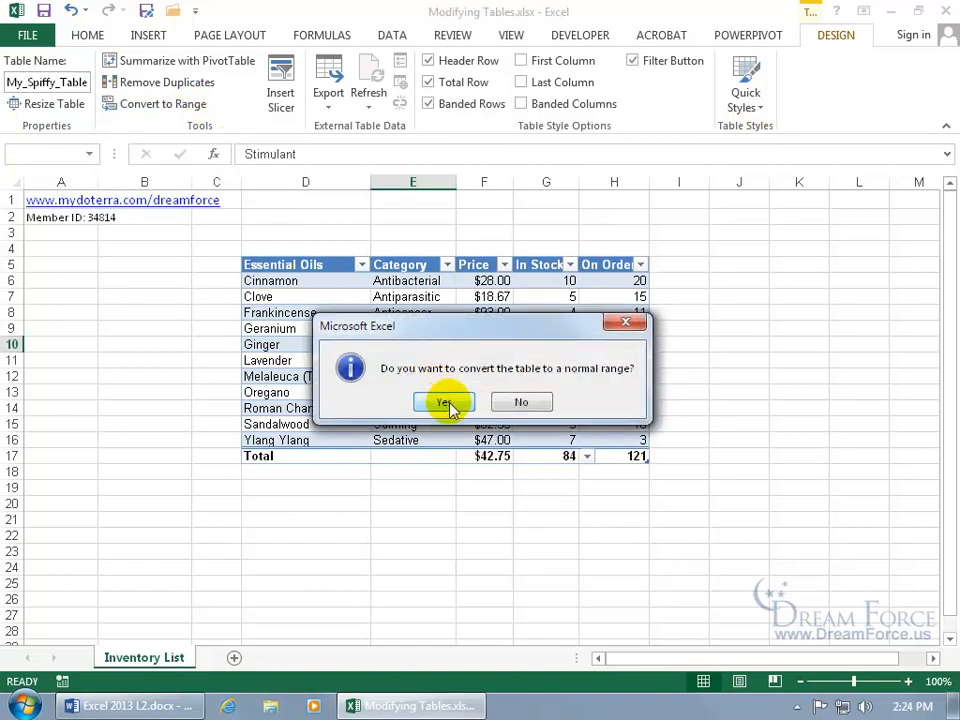
{"action": "left_click", "coordinate": [445, 403]}
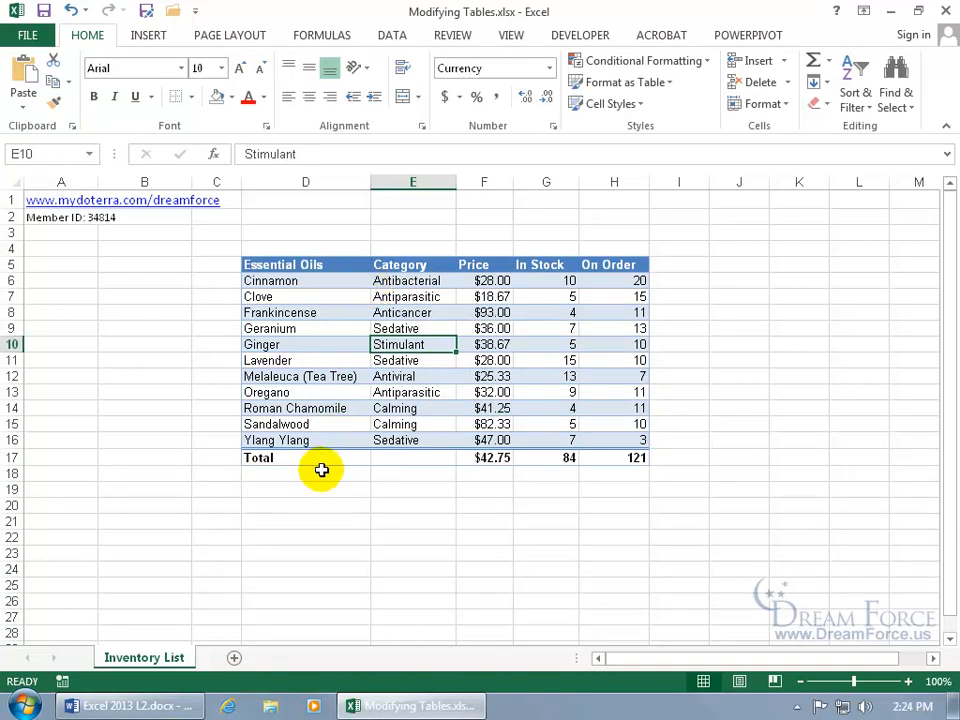
{"action": "left_click", "coordinate": [421, 459]}
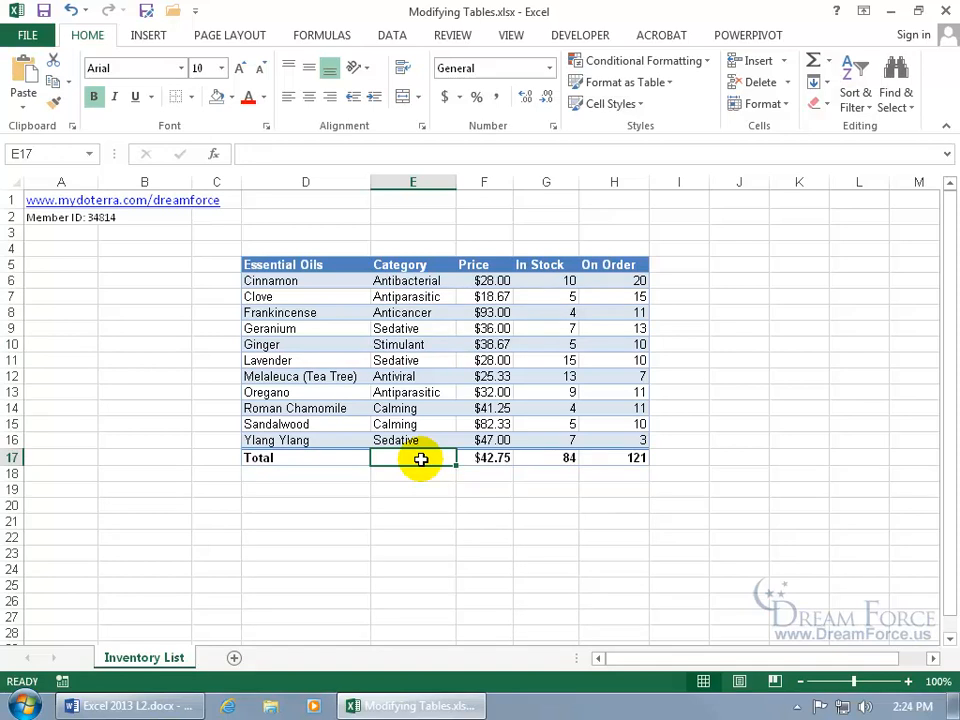
{"action": "left_click", "coordinate": [494, 458]}
{"action": "left_click", "coordinate": [559, 457]}
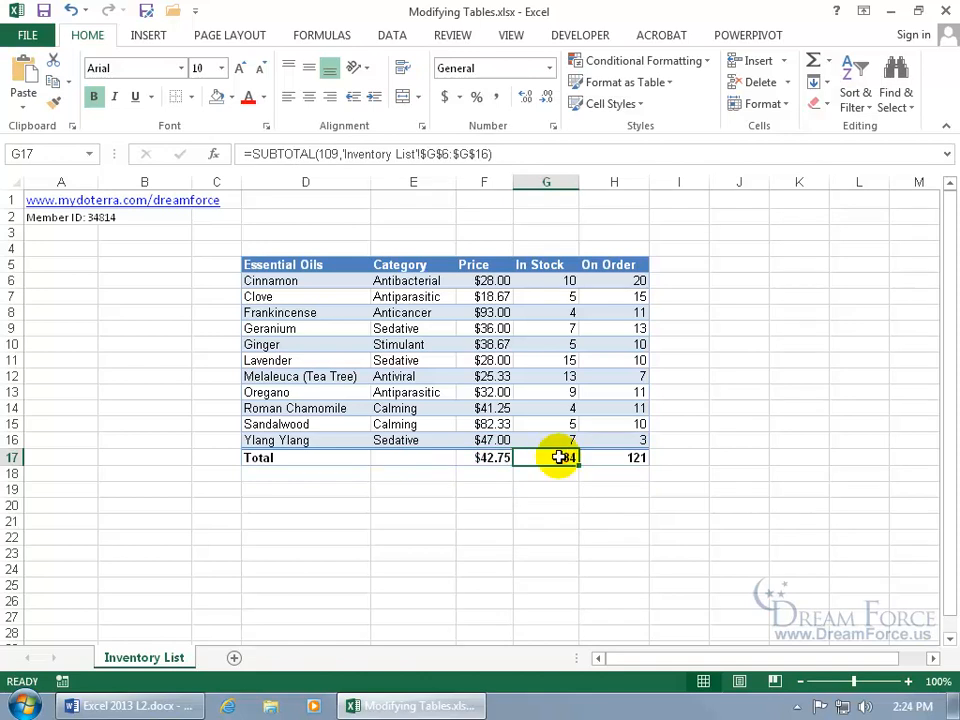
Remove the fill color from the whole list, D5:H17, including the header and total rows
{"action": "left_click_drag", "start_coordinate": [268, 266], "coordinate": [617, 461]}
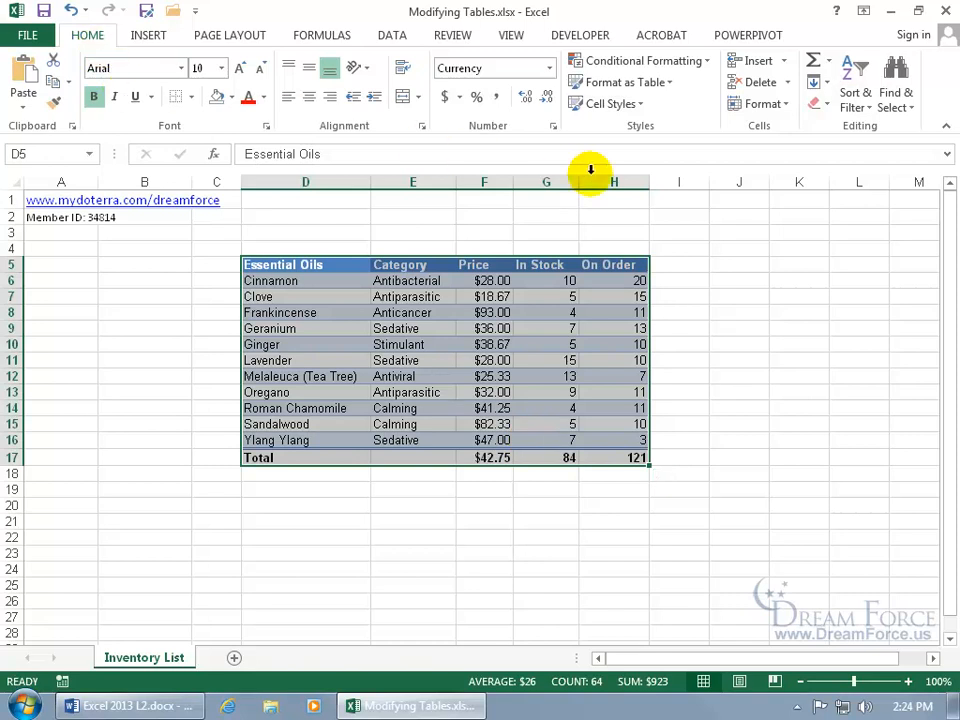
{"action": "left_click", "coordinate": [828, 104]}
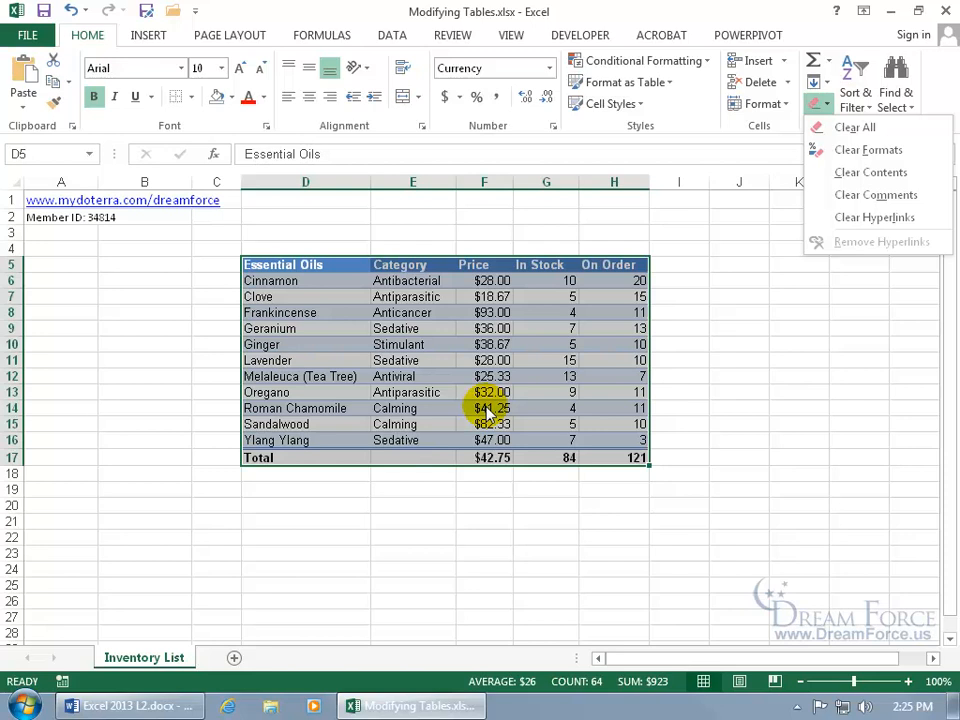
{"action": "left_click", "coordinate": [351, 348]}
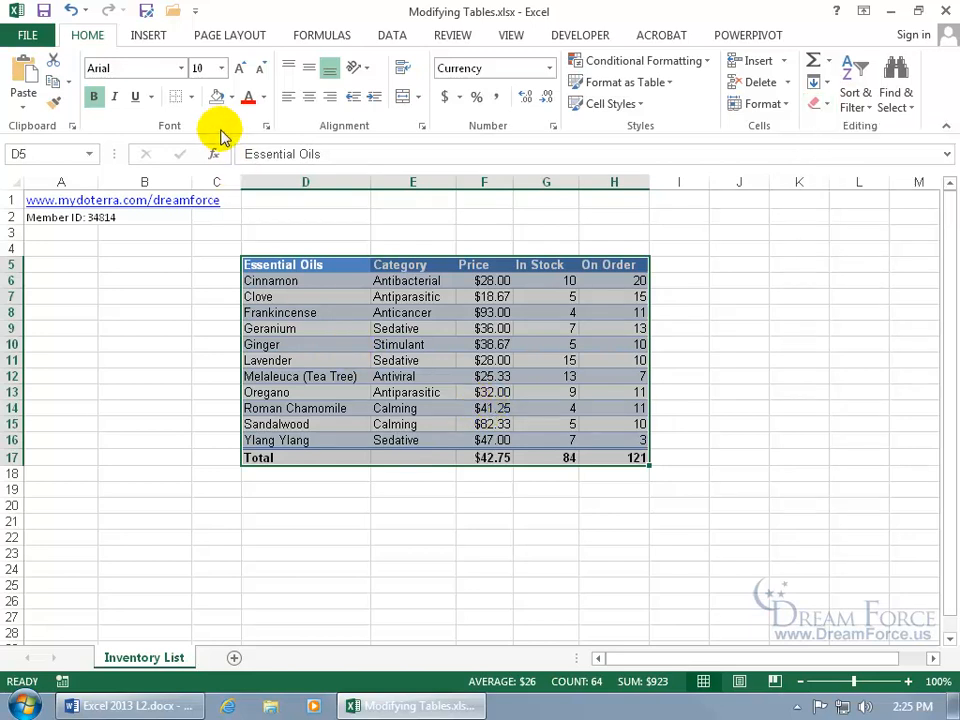
{"action": "left_click", "coordinate": [233, 97]}
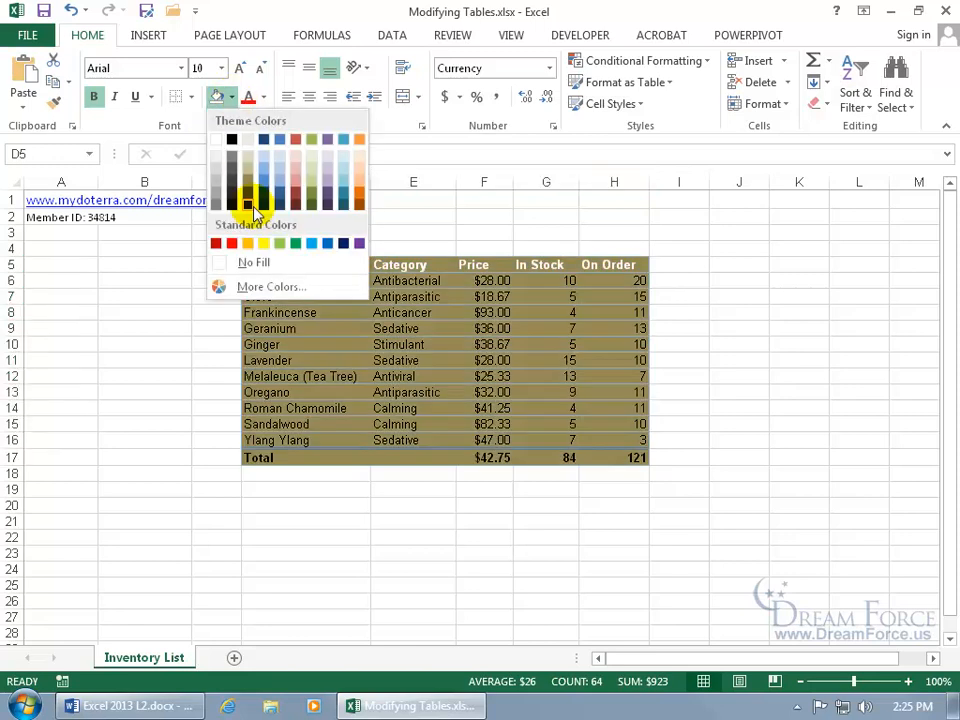
{"action": "left_click", "coordinate": [252, 262]}
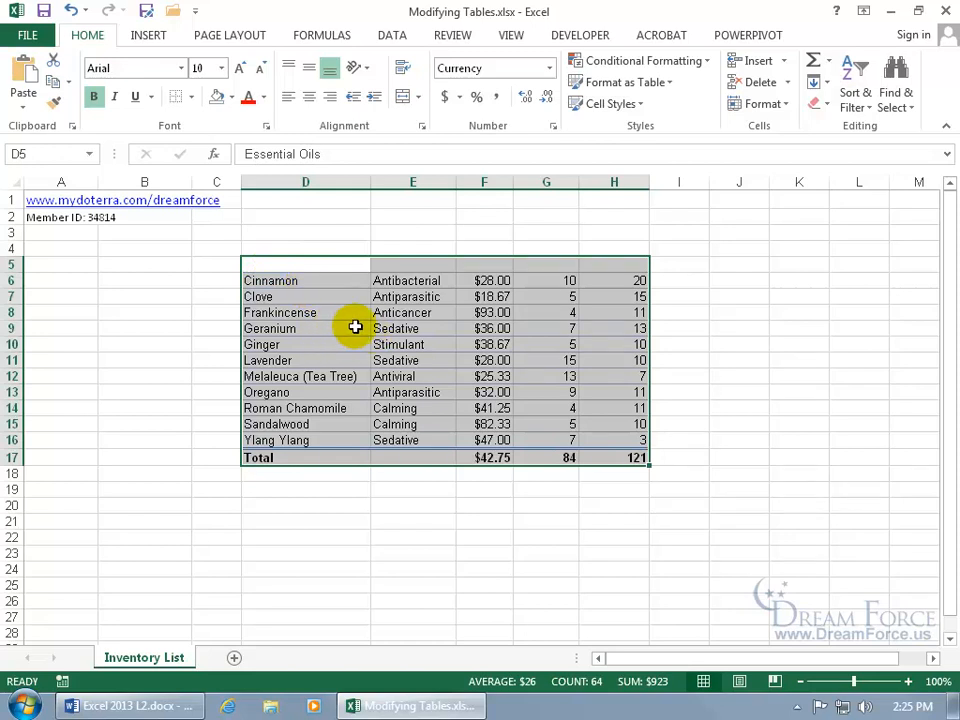
Remove all borders from the list D5:H17
{"action": "left_click", "coordinate": [190, 97]}
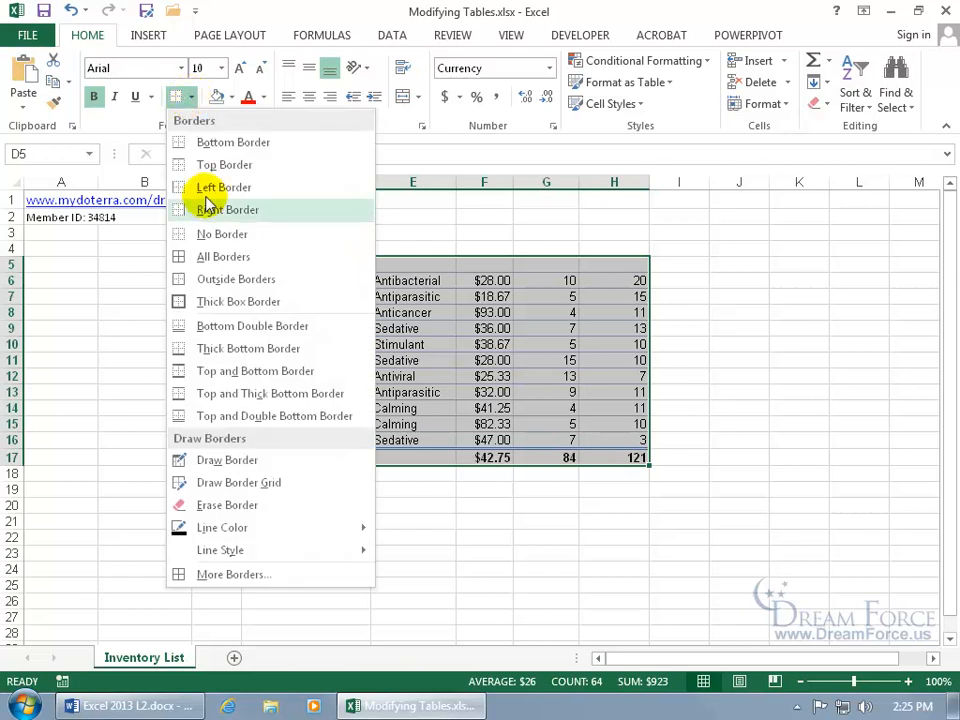
{"action": "left_click", "coordinate": [222, 234]}
{"action": "left_click", "coordinate": [443, 342]}
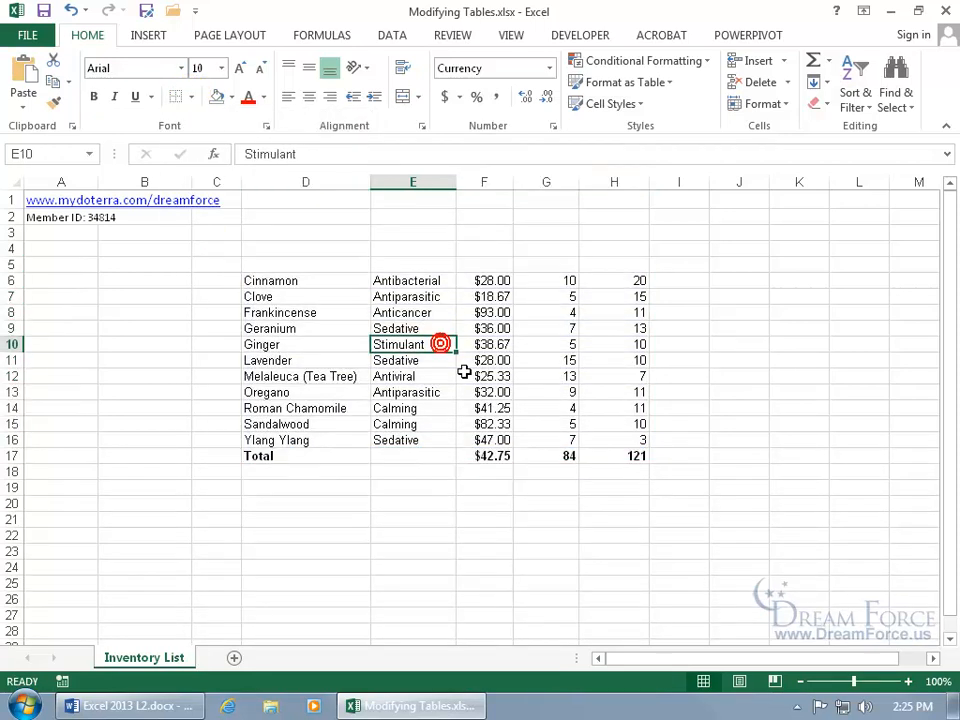
Undo the border removal, the fill removal and the conversion to range to bring back the formatted table
{"action": "left_click", "coordinate": [71, 10]}
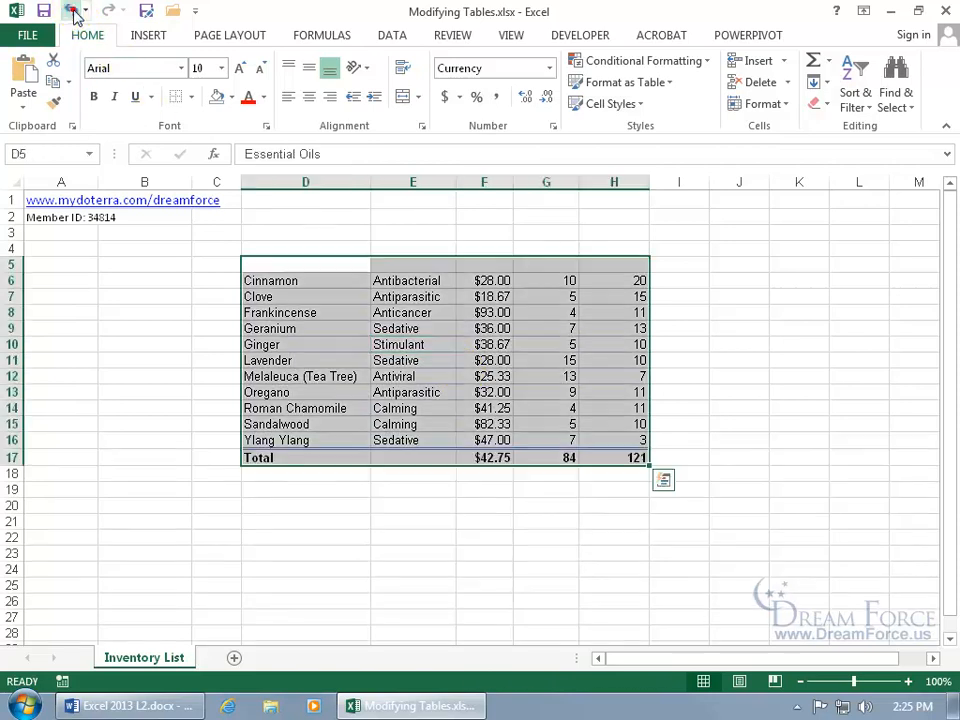
{"action": "left_click", "coordinate": [71, 10]}
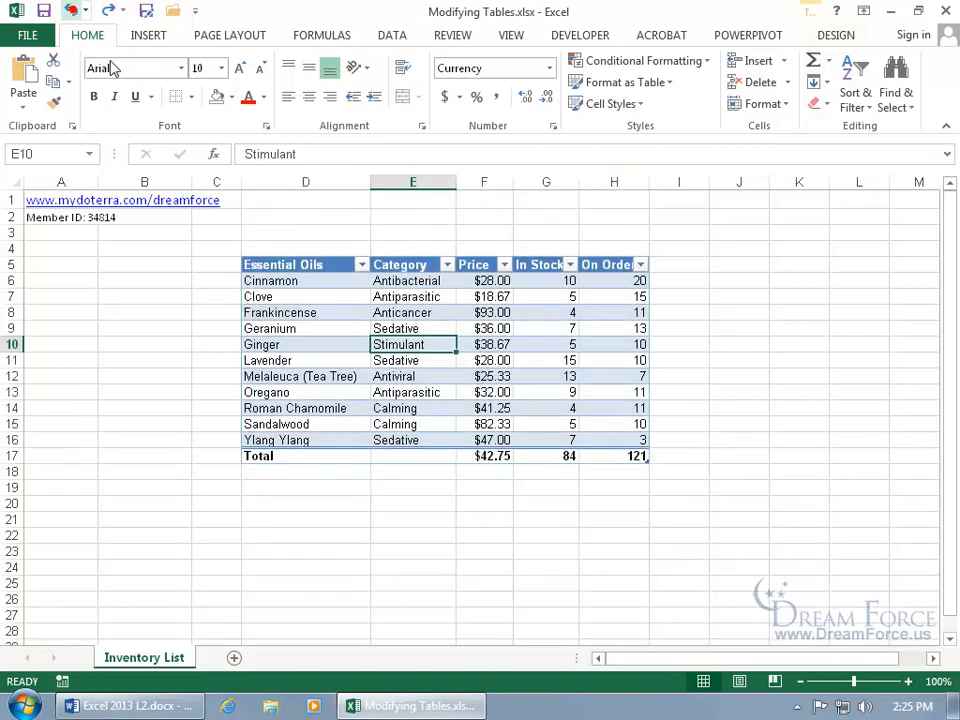
{"action": "left_click", "coordinate": [347, 294]}
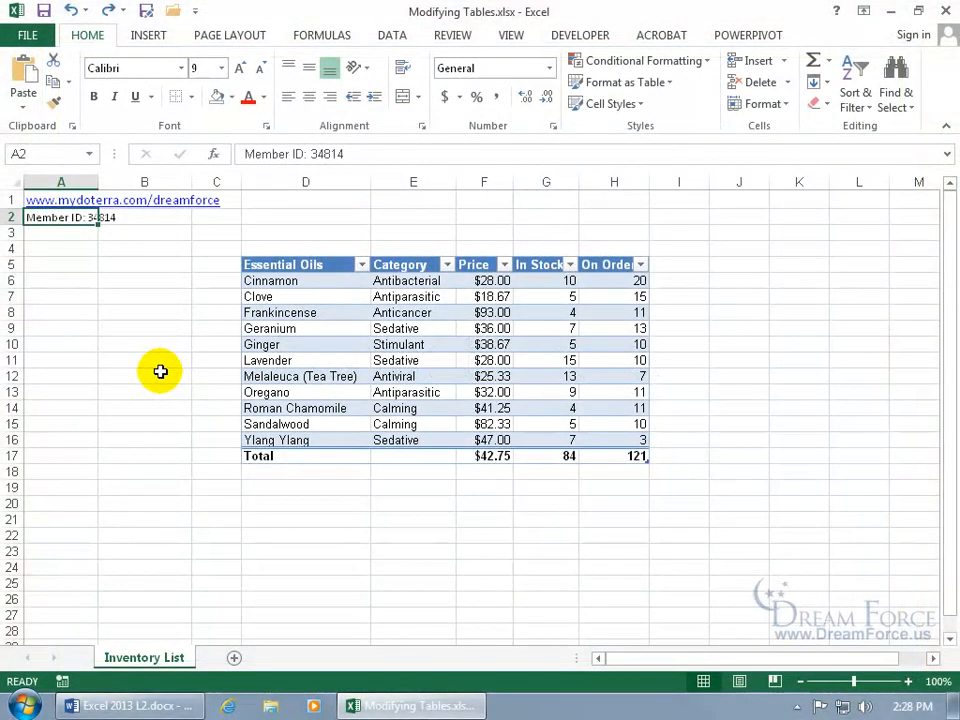
Display the table's style options and examine the banded rows in the Essential Oils column
{"action": "left_click", "coordinate": [290, 360]}
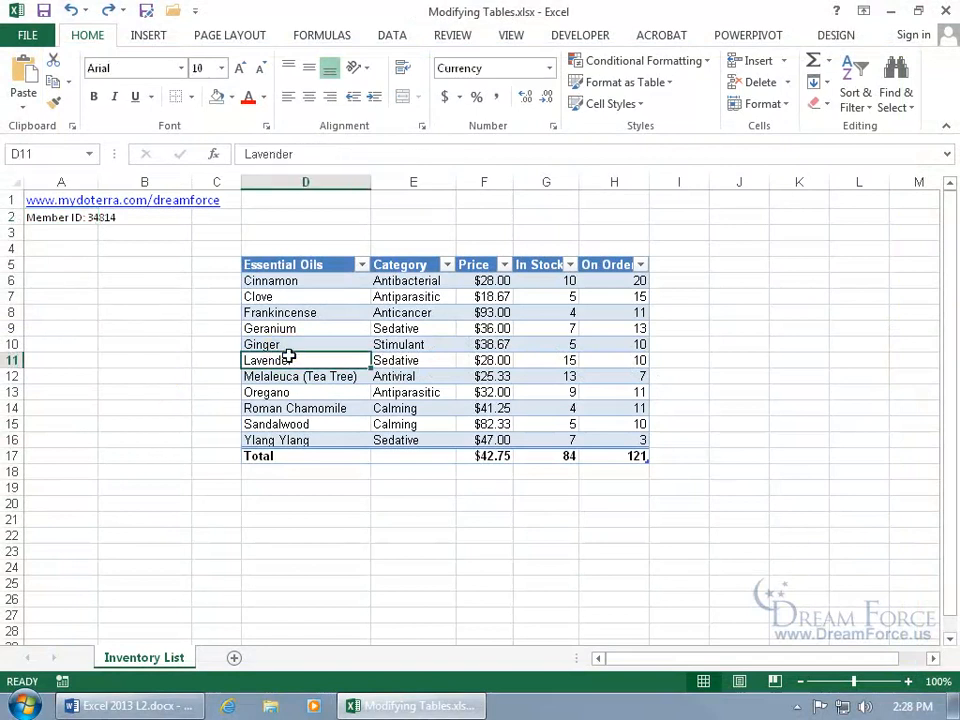
{"action": "left_click", "coordinate": [852, 36]}
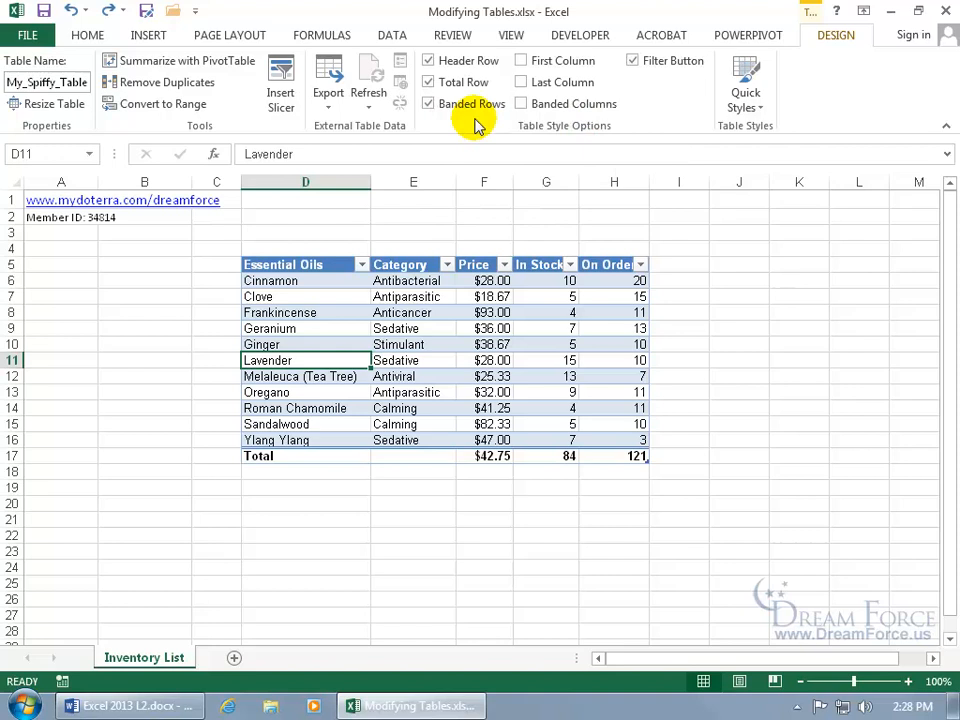
{"action": "left_click", "coordinate": [339, 283]}
{"action": "left_click", "coordinate": [336, 311]}
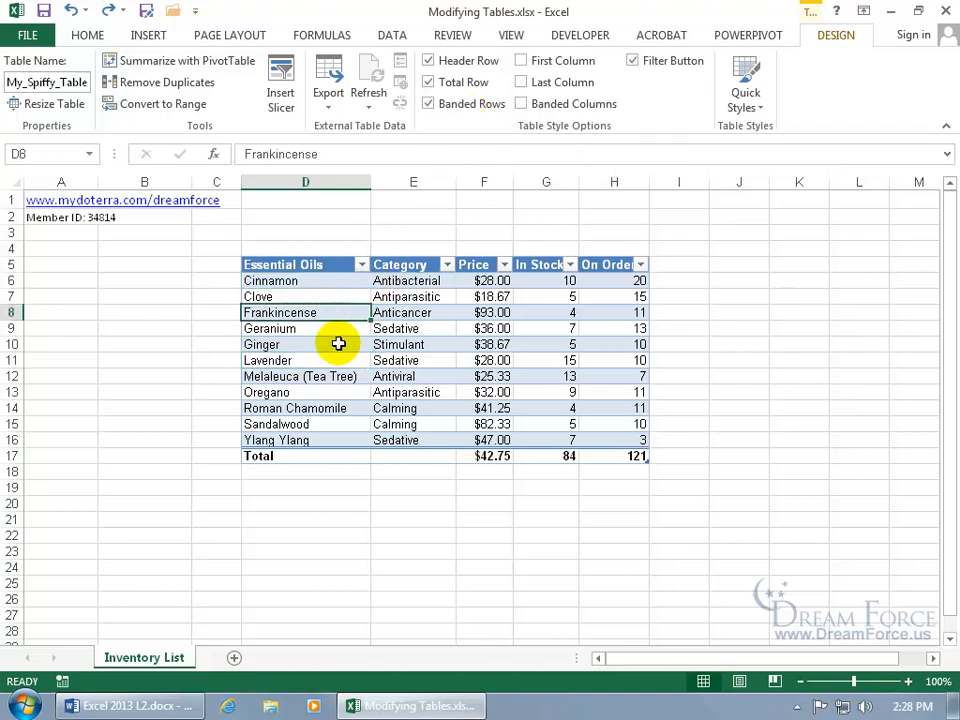
{"action": "left_click", "coordinate": [339, 344]}
{"action": "left_click", "coordinate": [339, 298]}
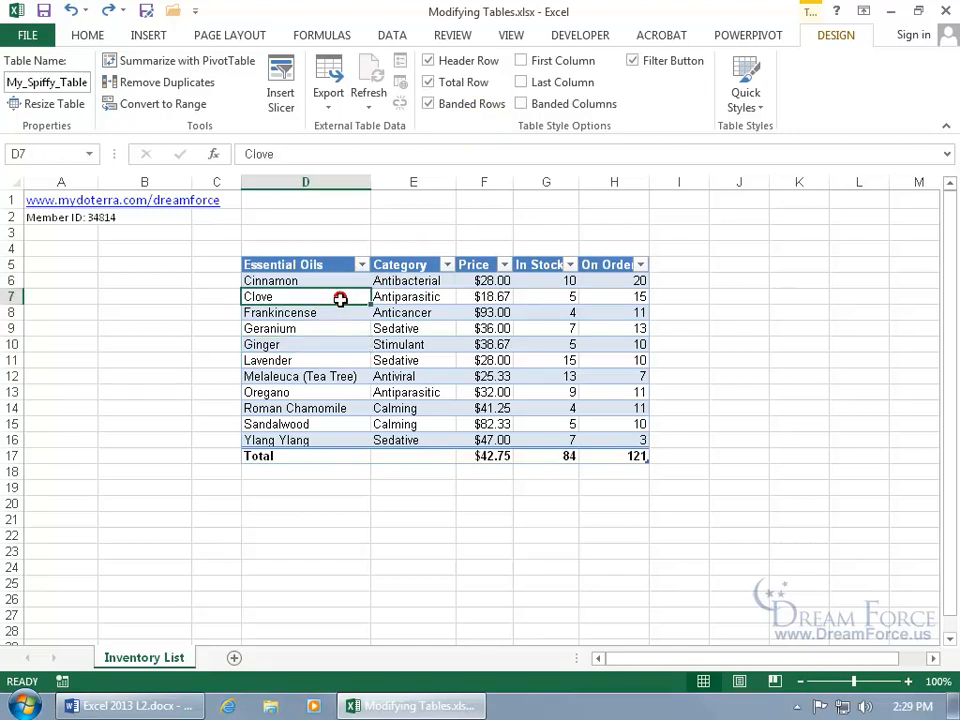
{"action": "left_click", "coordinate": [338, 327]}
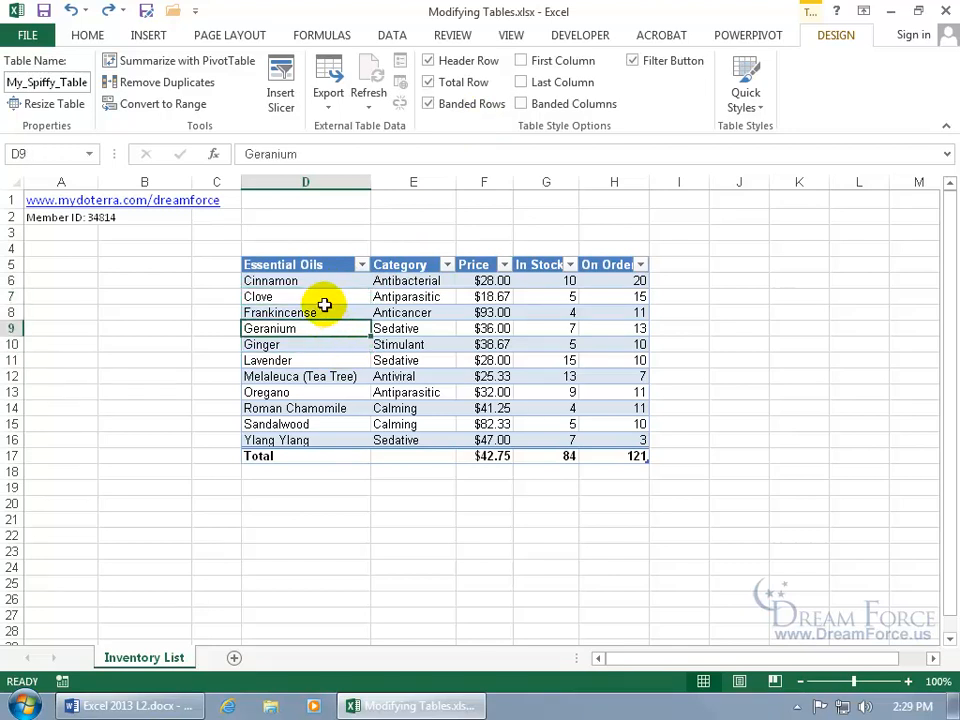
{"action": "left_click", "coordinate": [300, 298]}
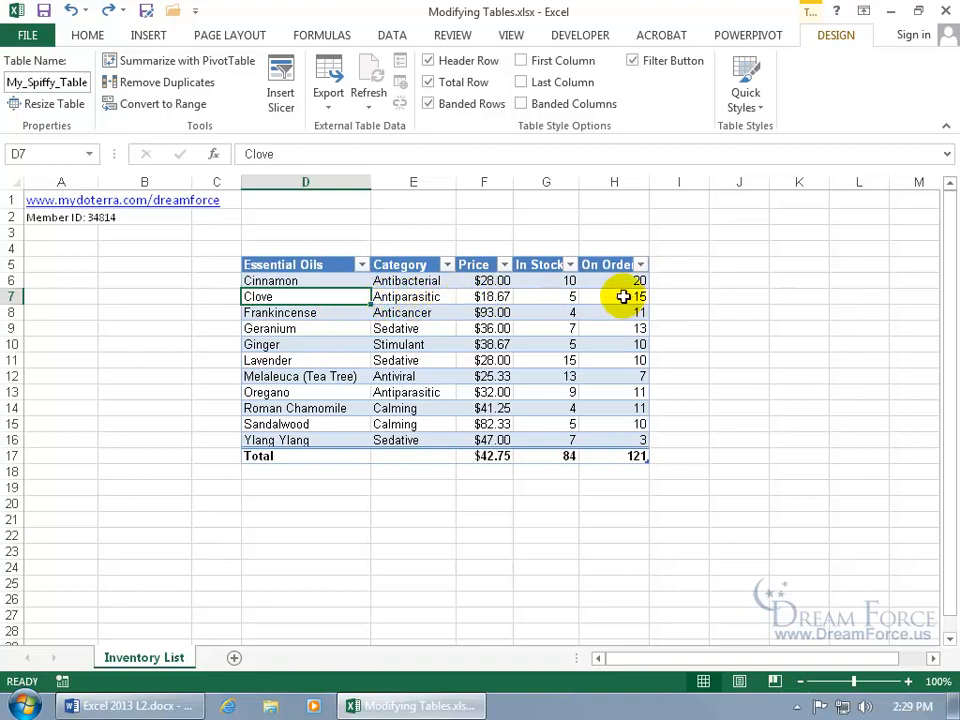
Try the table without banded rows and with banded columns, ending with only banded rows on
{"action": "left_click", "coordinate": [432, 103]}
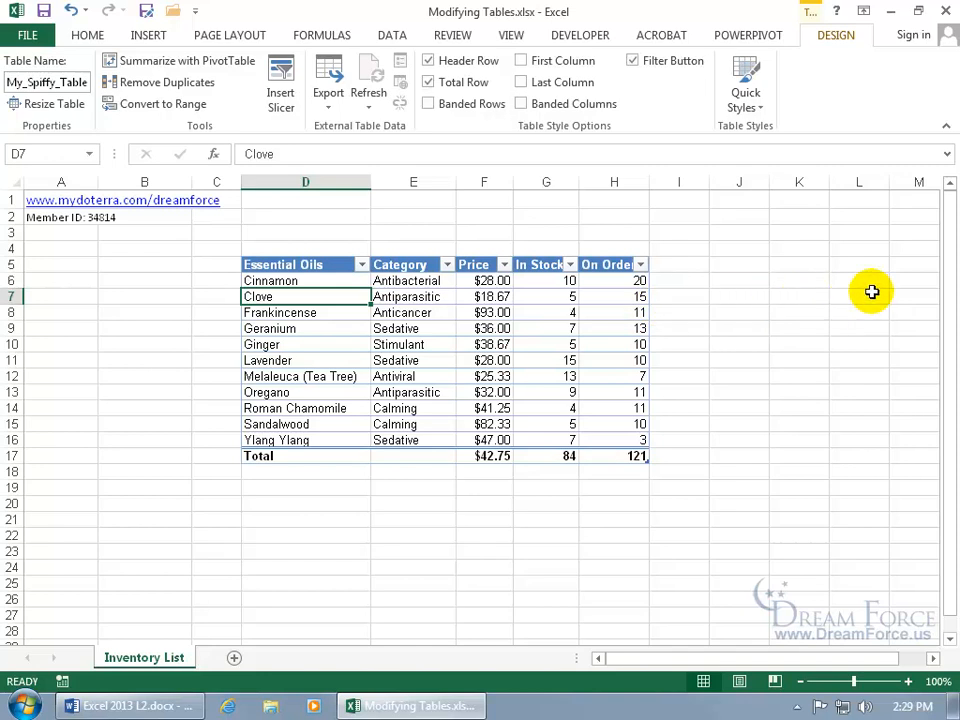
{"action": "left_click", "coordinate": [459, 104]}
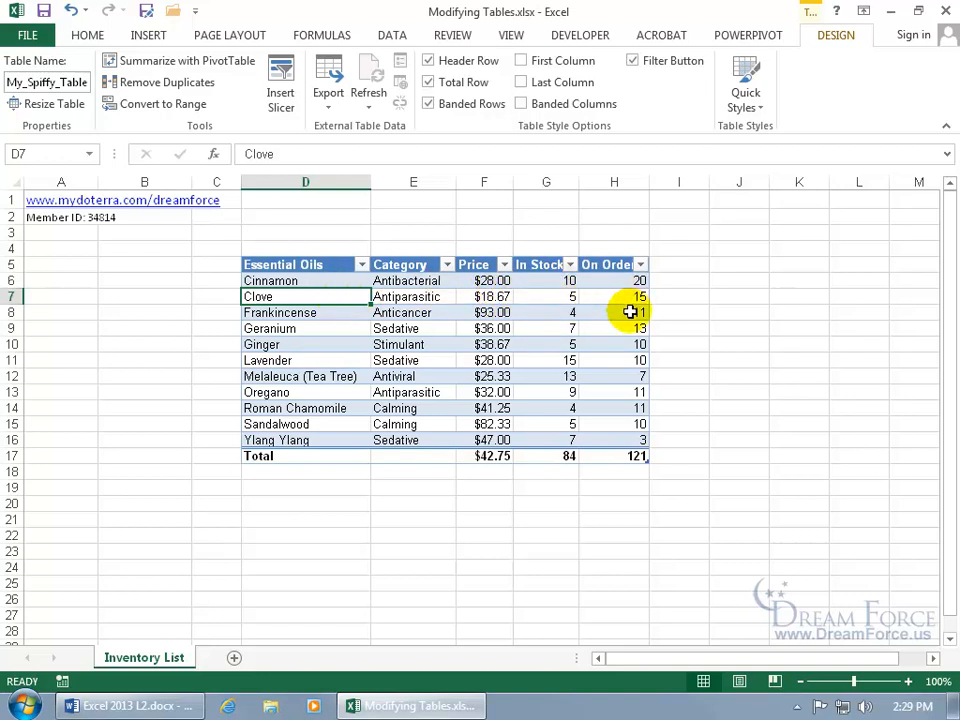
{"action": "left_click", "coordinate": [428, 104]}
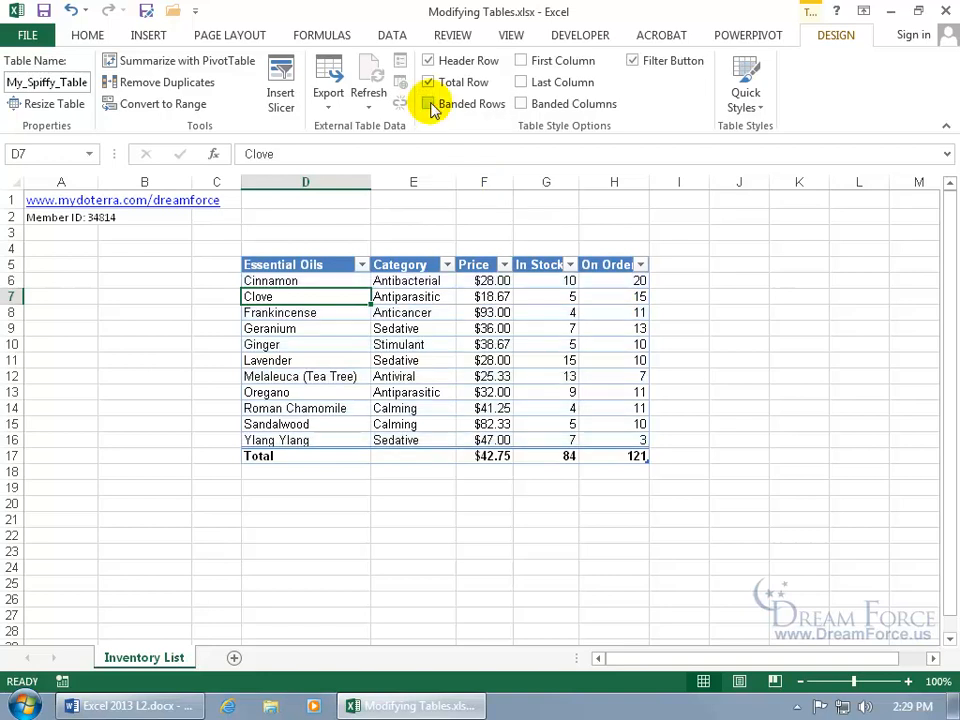
{"action": "left_click", "coordinate": [521, 104]}
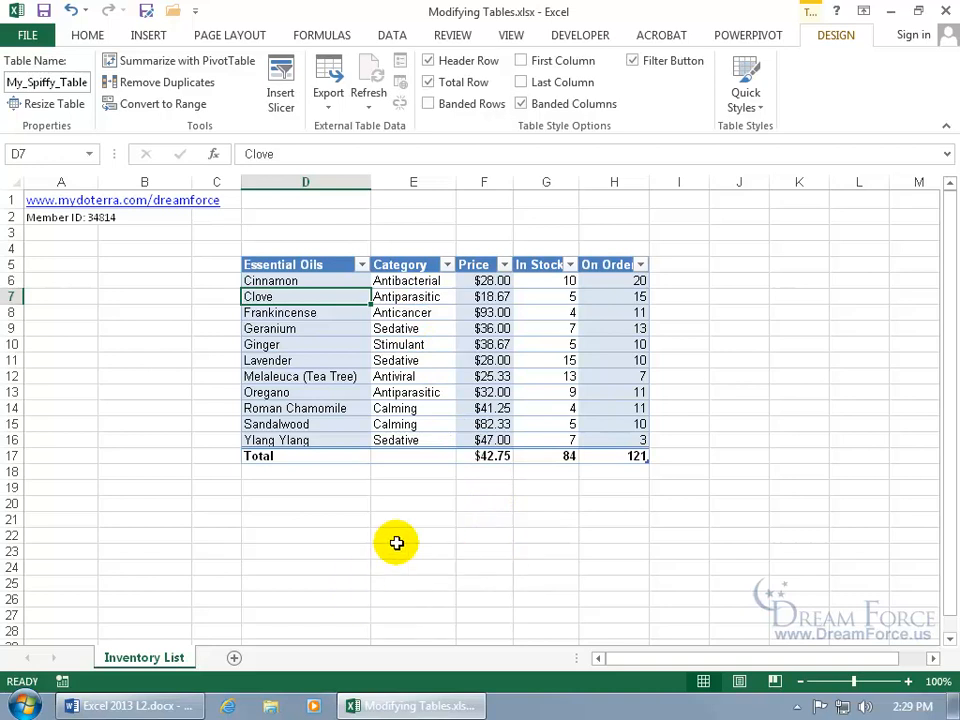
{"action": "left_click", "coordinate": [522, 106]}
{"action": "left_click", "coordinate": [430, 106]}
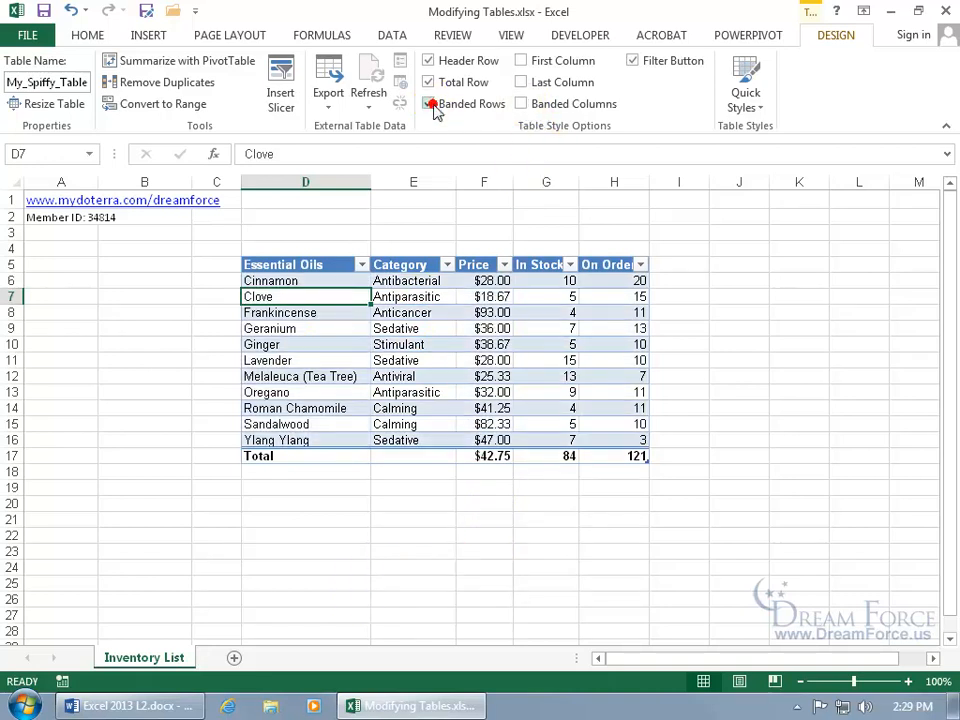
Try the First Column and Last Column emphasis on the table one at a time, switching each off again
{"action": "left_click", "coordinate": [521, 61]}
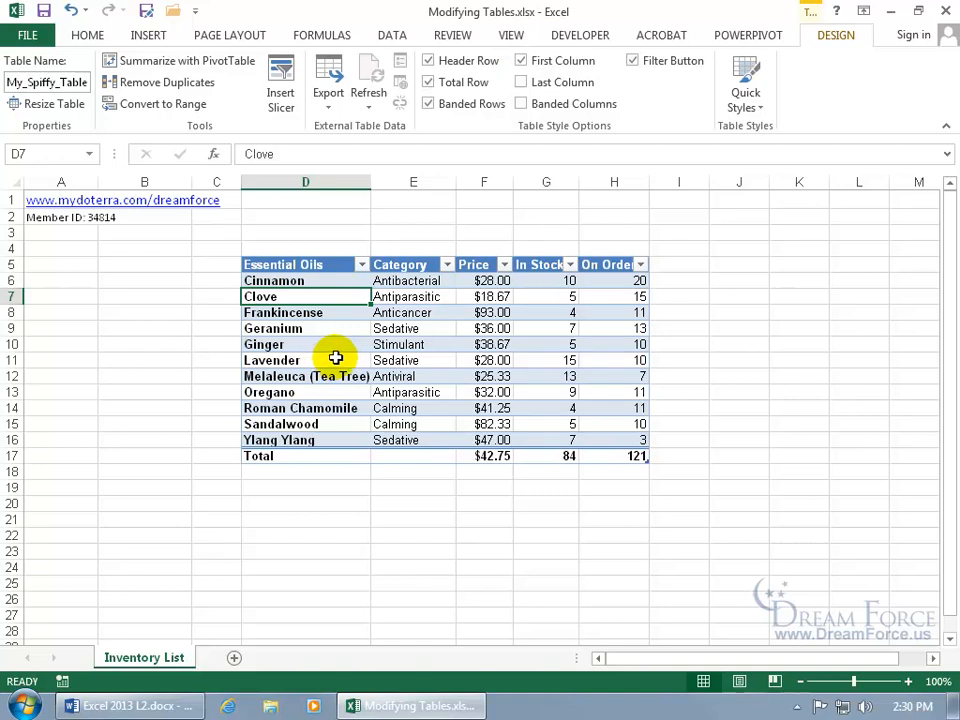
{"action": "left_click", "coordinate": [316, 306]}
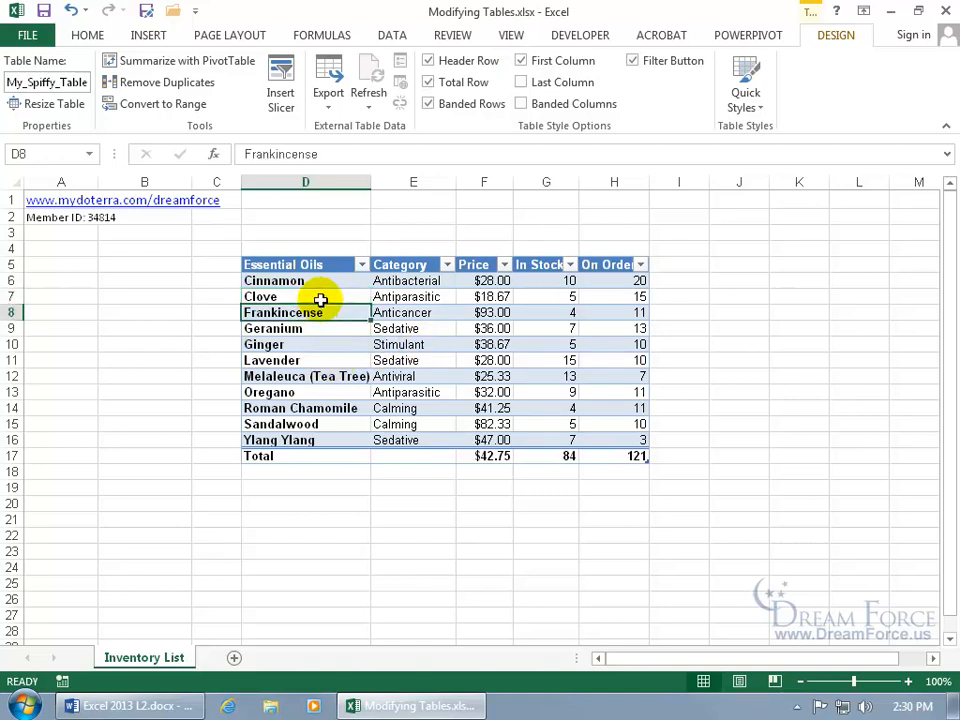
{"action": "left_click", "coordinate": [521, 61]}
{"action": "left_click", "coordinate": [521, 82]}
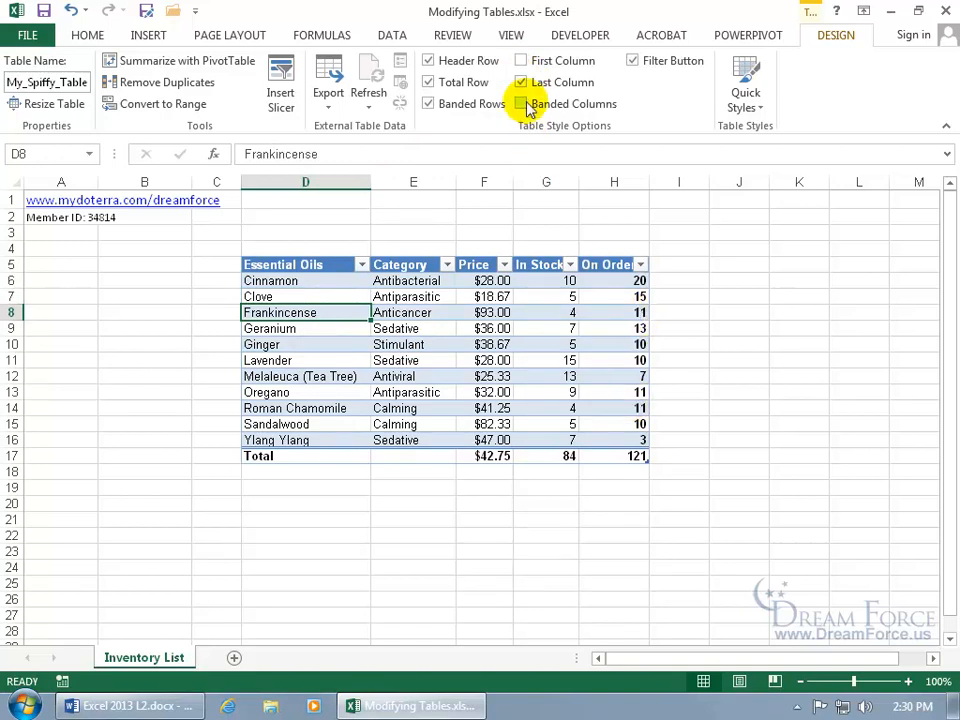
{"action": "left_click", "coordinate": [521, 82]}
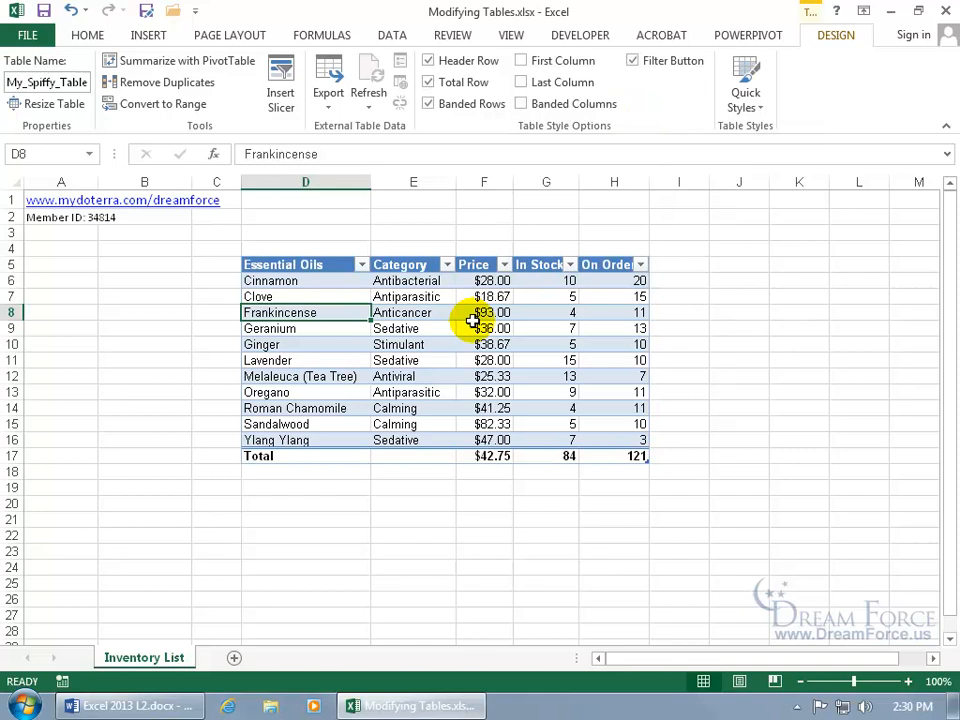
Apply the purple medium table style with banded rows, and clear the table style from the table
{"action": "left_click", "coordinate": [748, 100]}
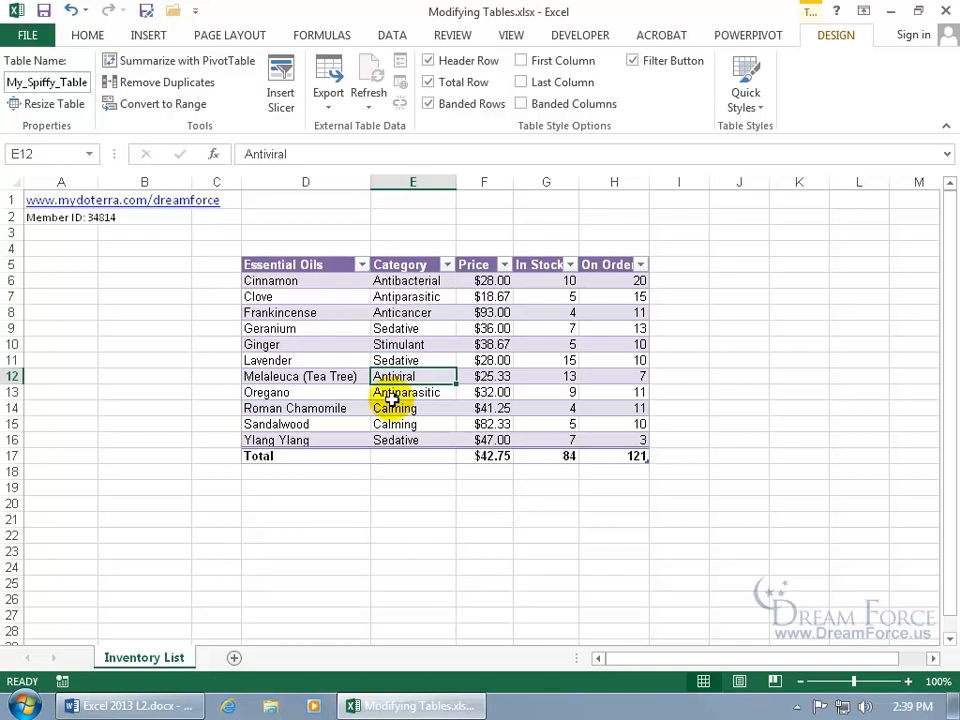
{"action": "left_click", "coordinate": [399, 455]}
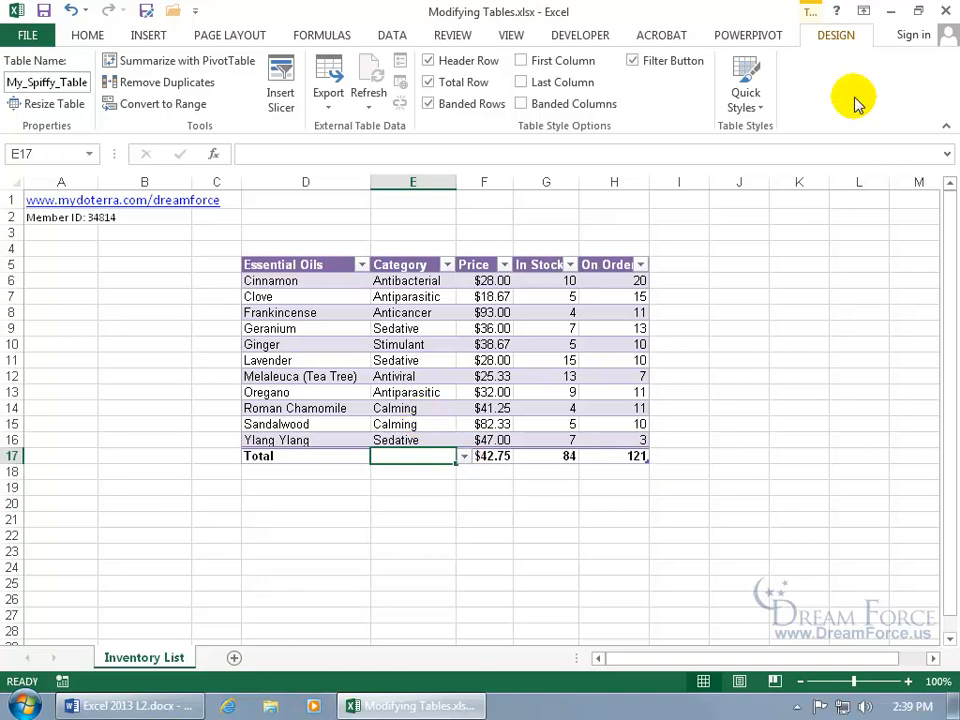
{"action": "left_click", "coordinate": [750, 106]}
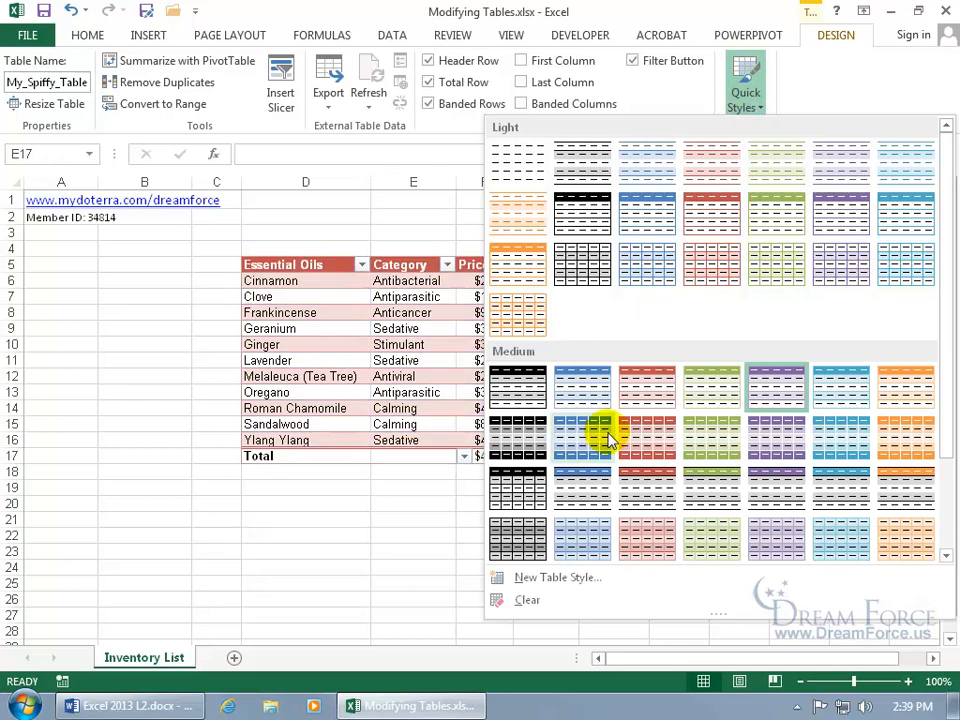
{"action": "left_click", "coordinate": [526, 601]}
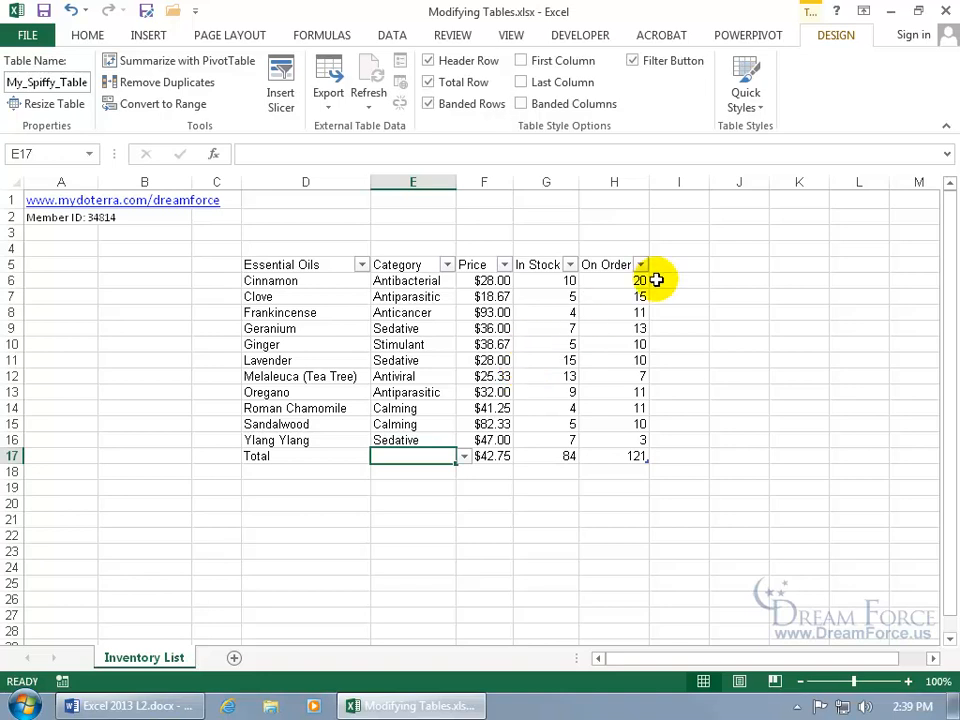
Start a new table style named My Spiffy Style and view the Whole Table format options without changing them
{"action": "left_click", "coordinate": [758, 104]}
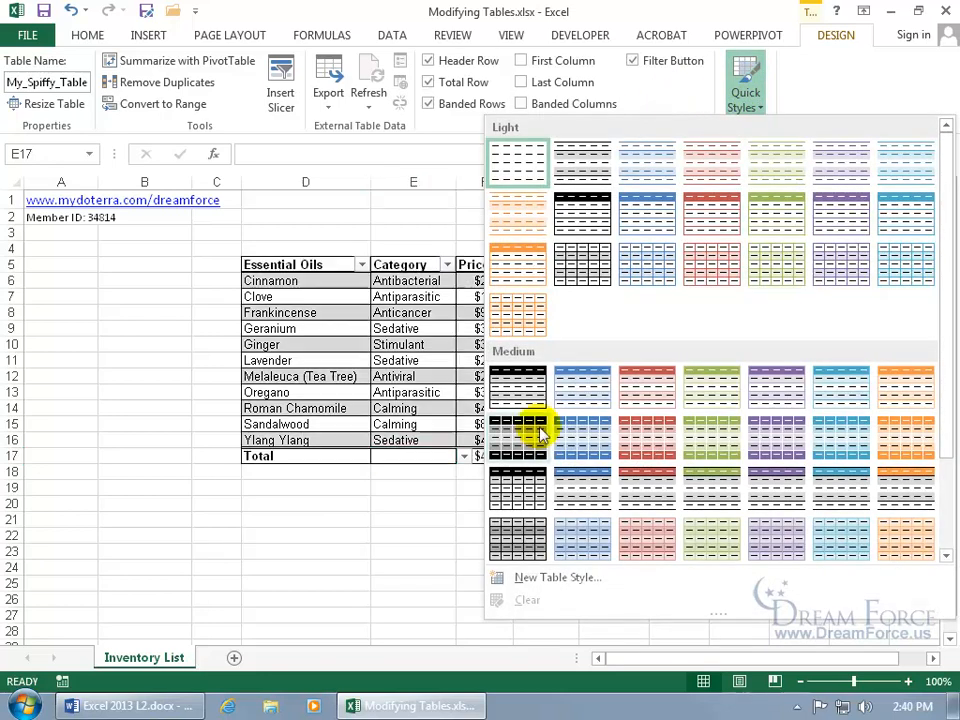
{"action": "left_click", "coordinate": [557, 583]}
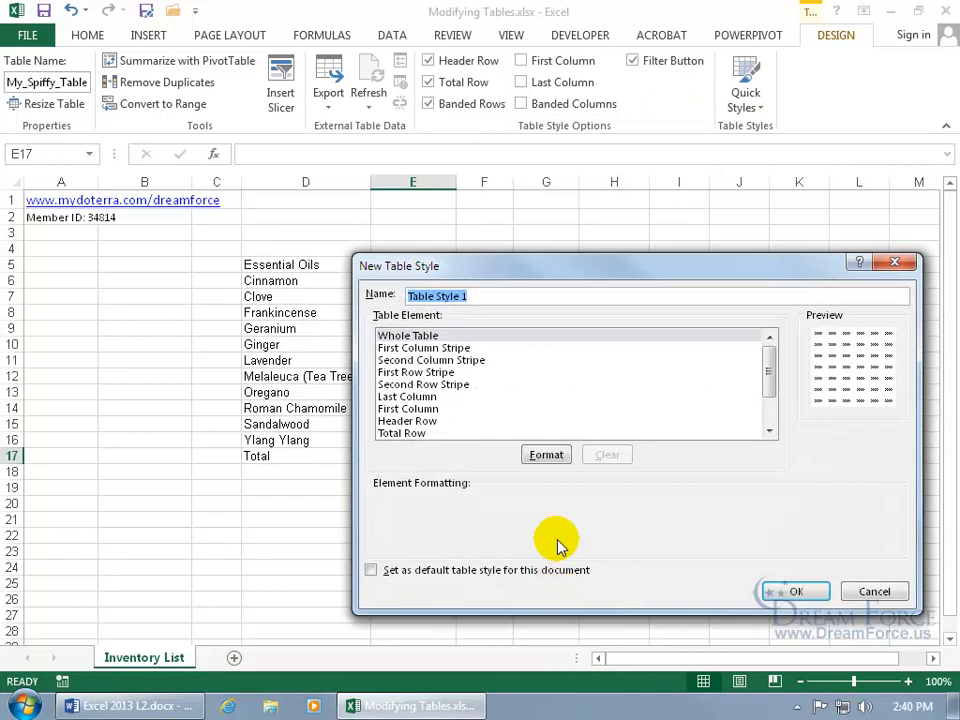
{"action": "type", "text": "My Spiffy Style"}
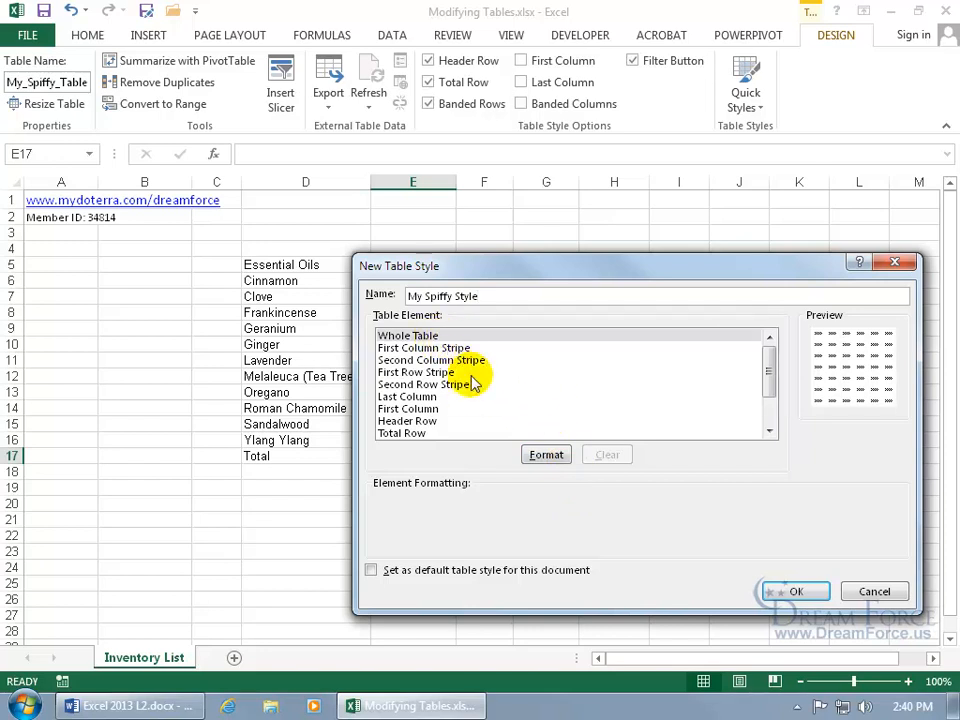
{"action": "left_click", "coordinate": [548, 457]}
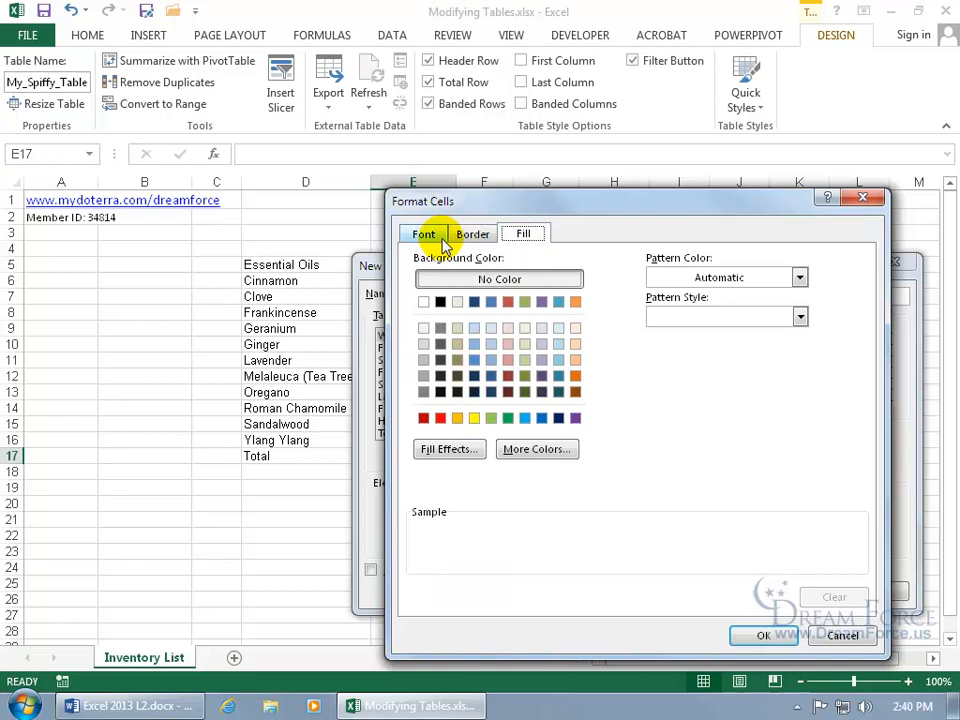
{"action": "left_click", "coordinate": [842, 635]}
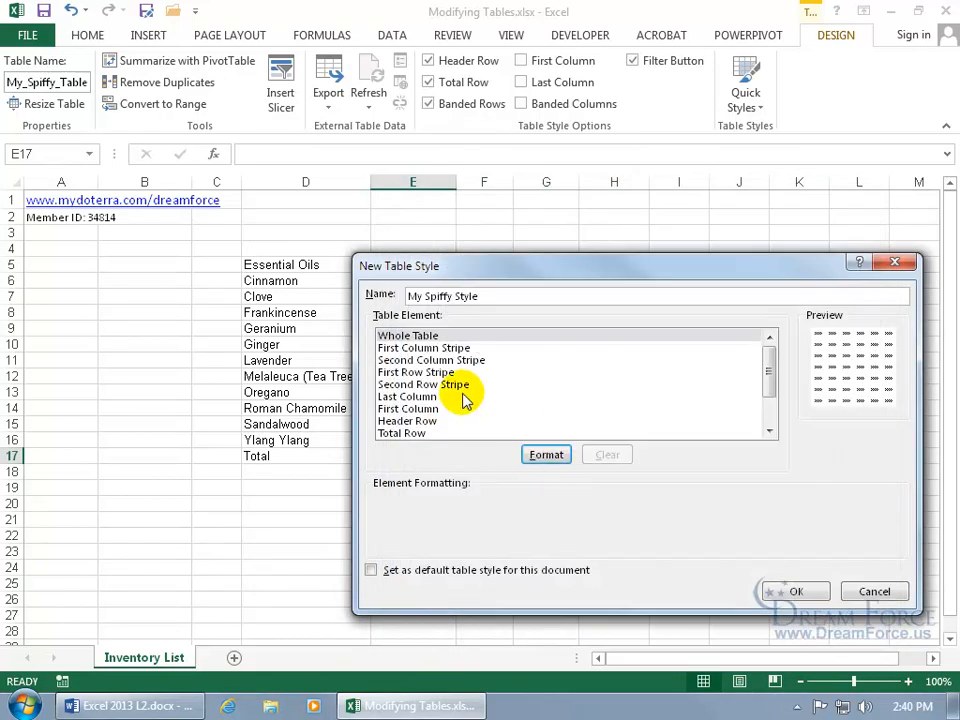
Give the style's First Row Stripe element the lightest orange fill
{"action": "left_click", "coordinate": [424, 347]}
{"action": "left_click", "coordinate": [431, 373]}
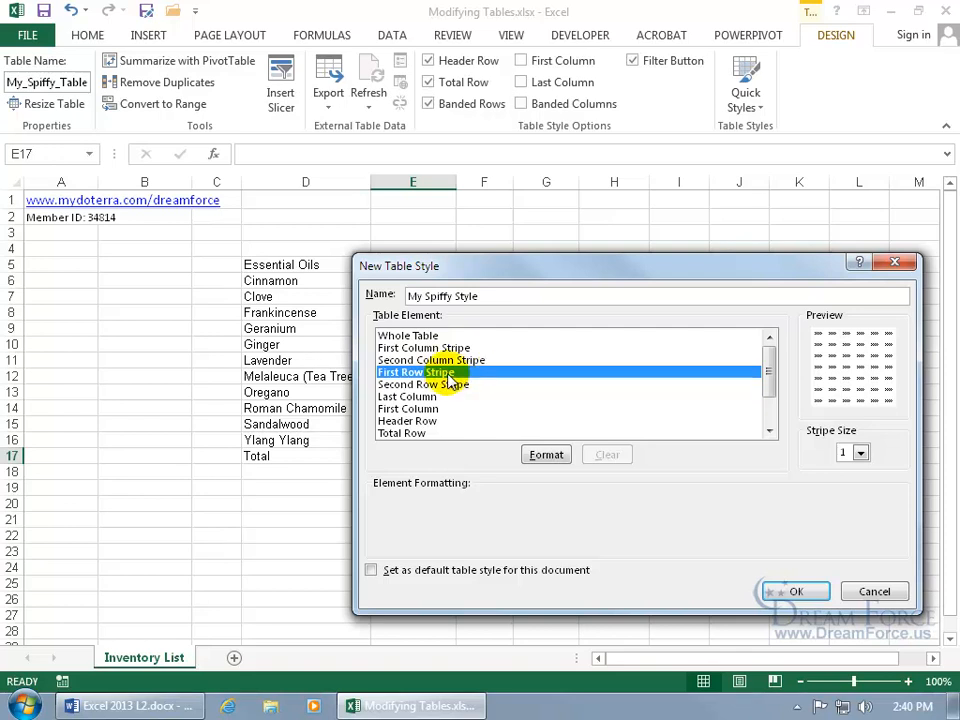
{"action": "left_click", "coordinate": [547, 454]}
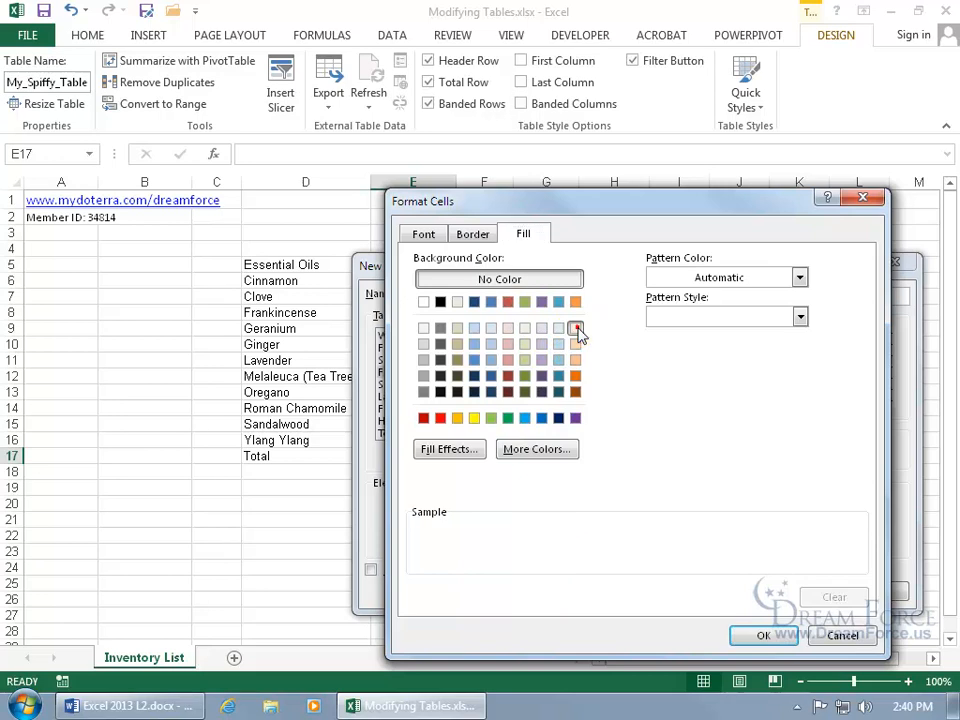
{"action": "left_click", "coordinate": [575, 328]}
{"action": "left_click", "coordinate": [764, 635]}
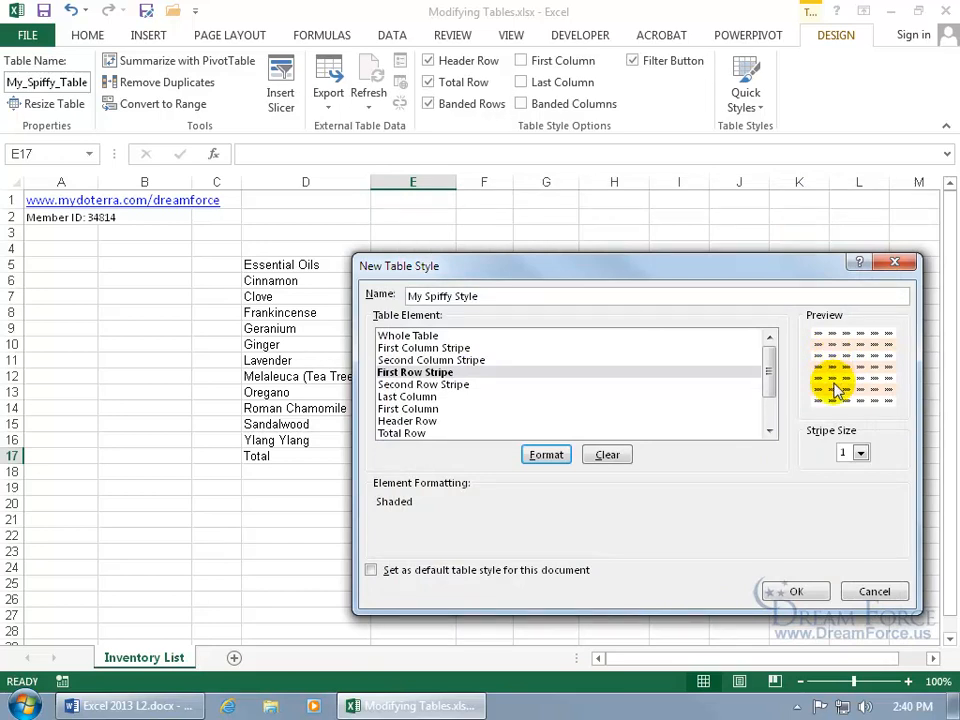
Give the style's Second Row Stripe element the lightest gray fill and save the new table style
{"action": "left_click", "coordinate": [410, 384]}
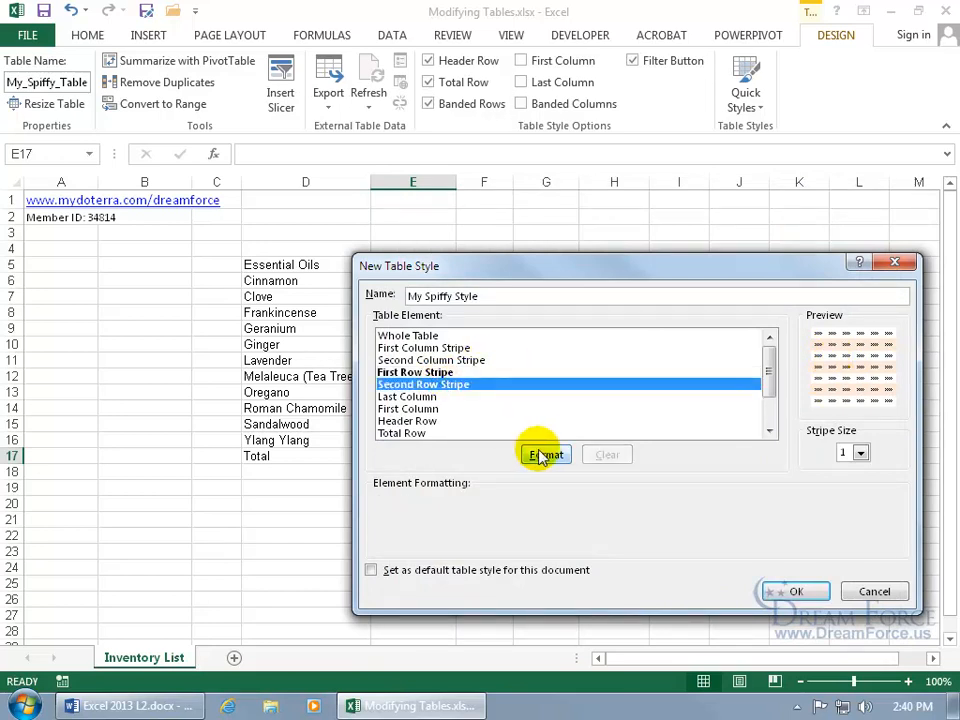
{"action": "left_click", "coordinate": [546, 455]}
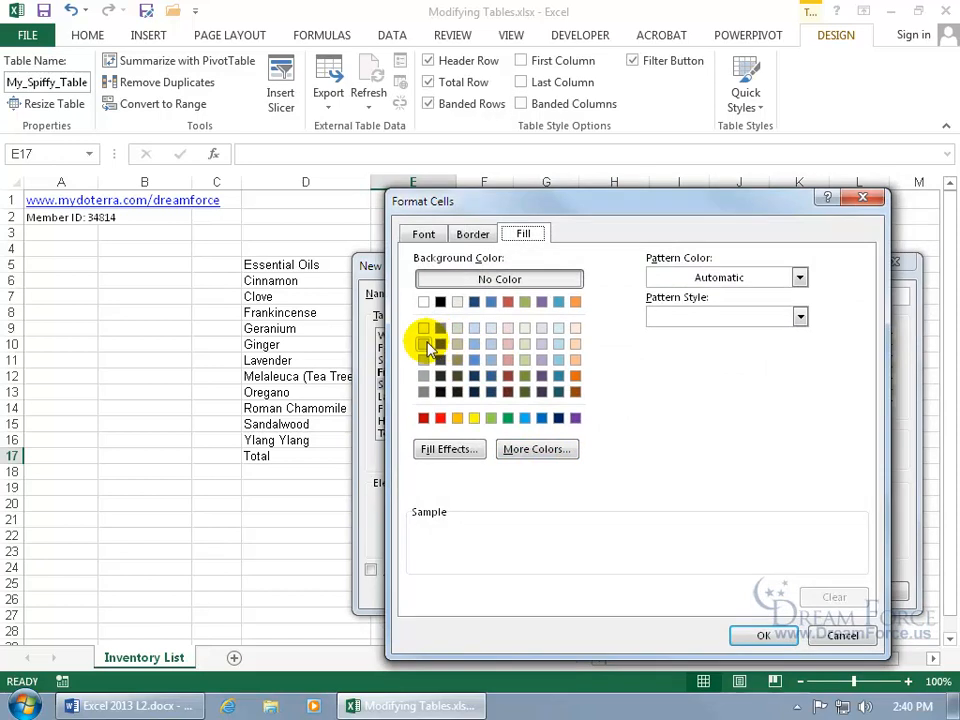
{"action": "left_click", "coordinate": [424, 328]}
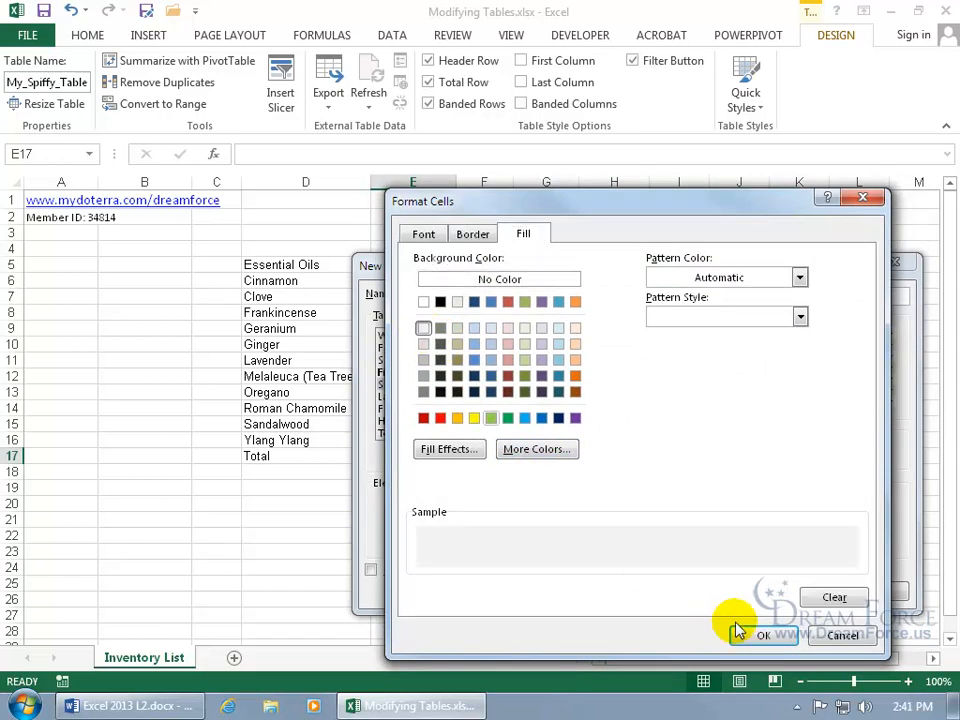
{"action": "left_click", "coordinate": [740, 632]}
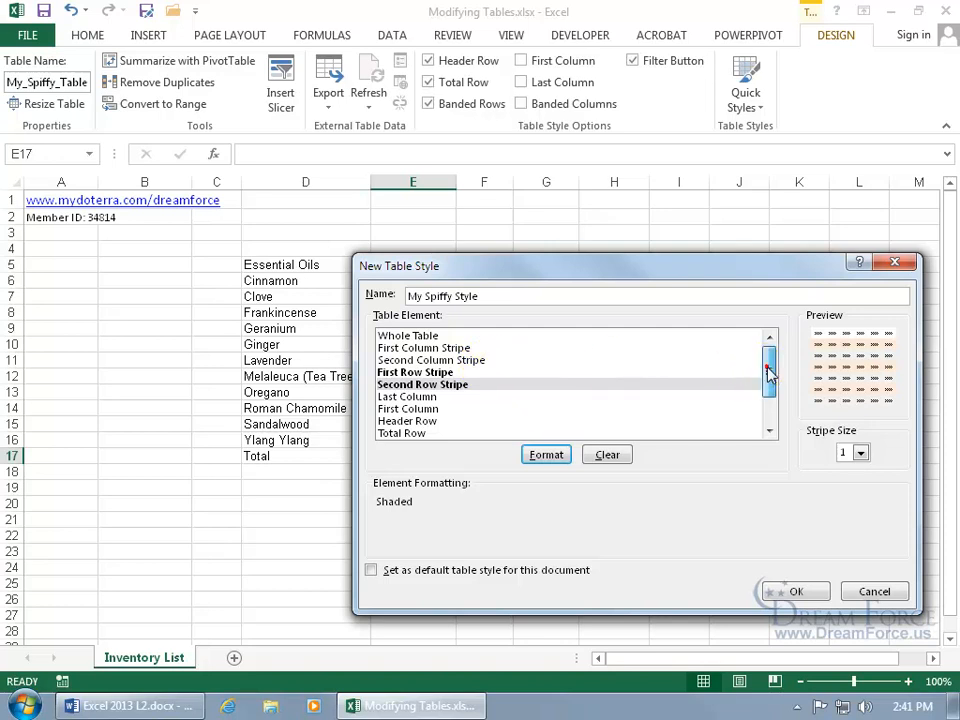
{"action": "left_click_drag", "start_coordinate": [769, 372], "coordinate": [769, 395]}
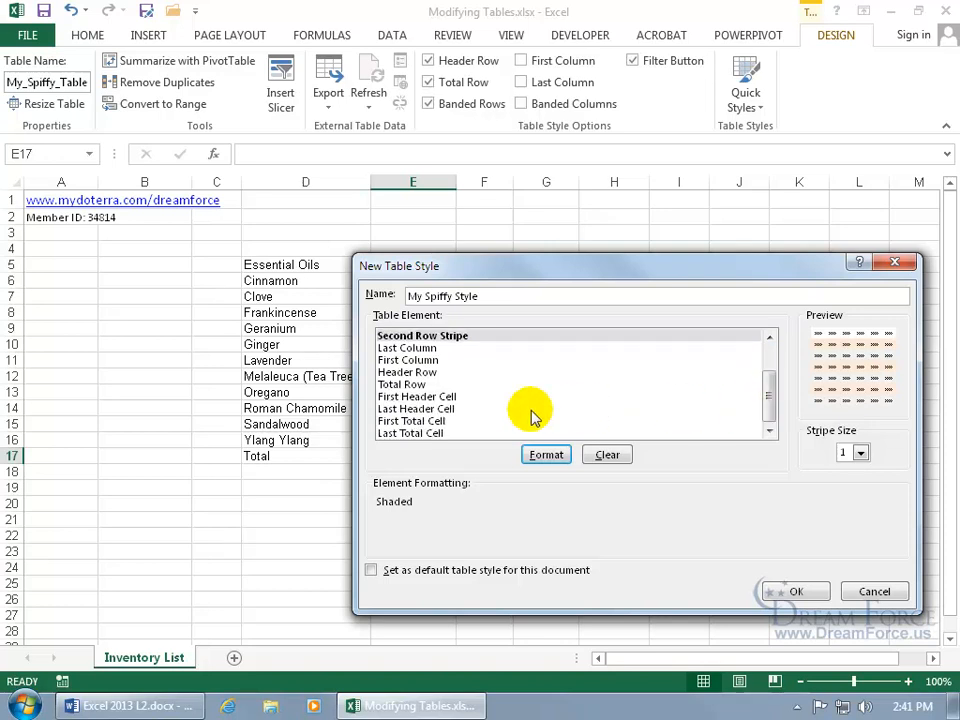
{"action": "left_click", "coordinate": [797, 592]}
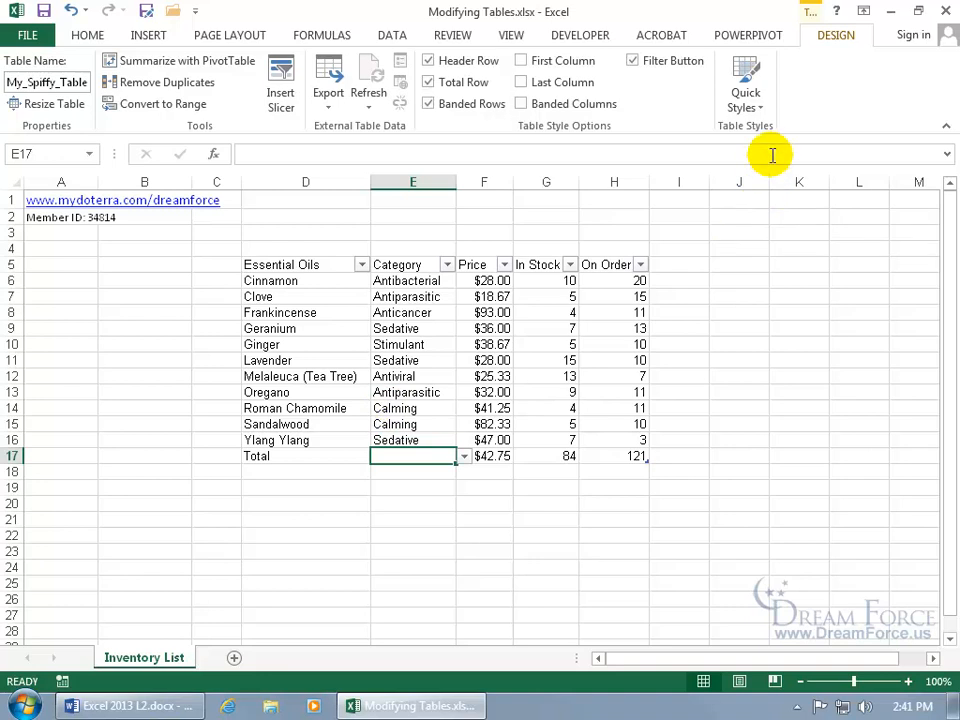
Apply the custom My Spiffy Style to the essential oils table and check its alternating row stripes
{"action": "left_click", "coordinate": [752, 104]}
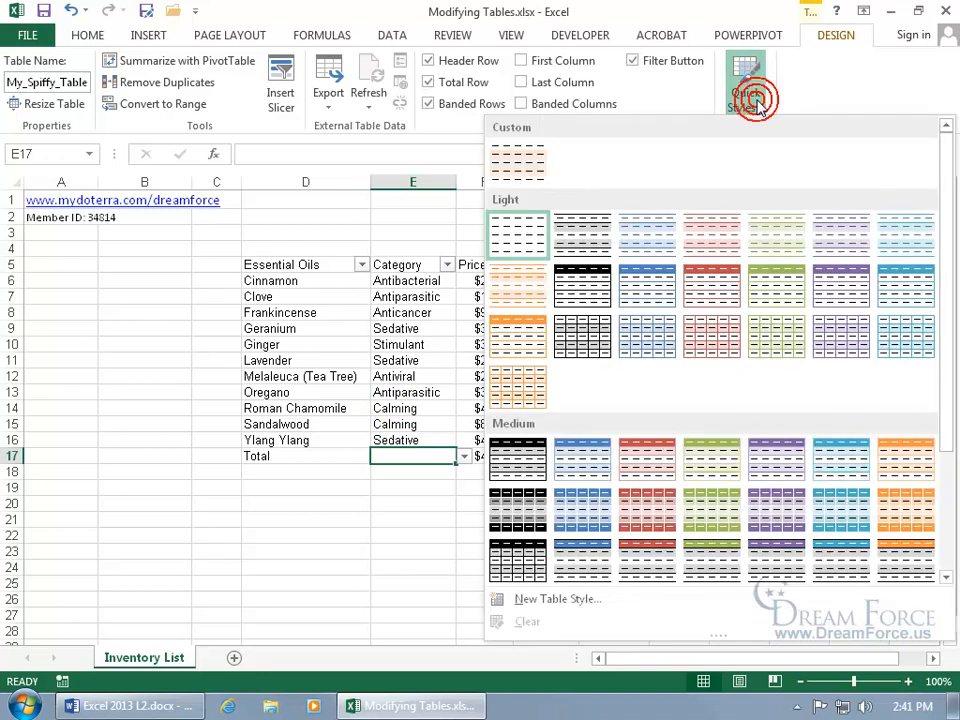
{"action": "left_click", "coordinate": [519, 166]}
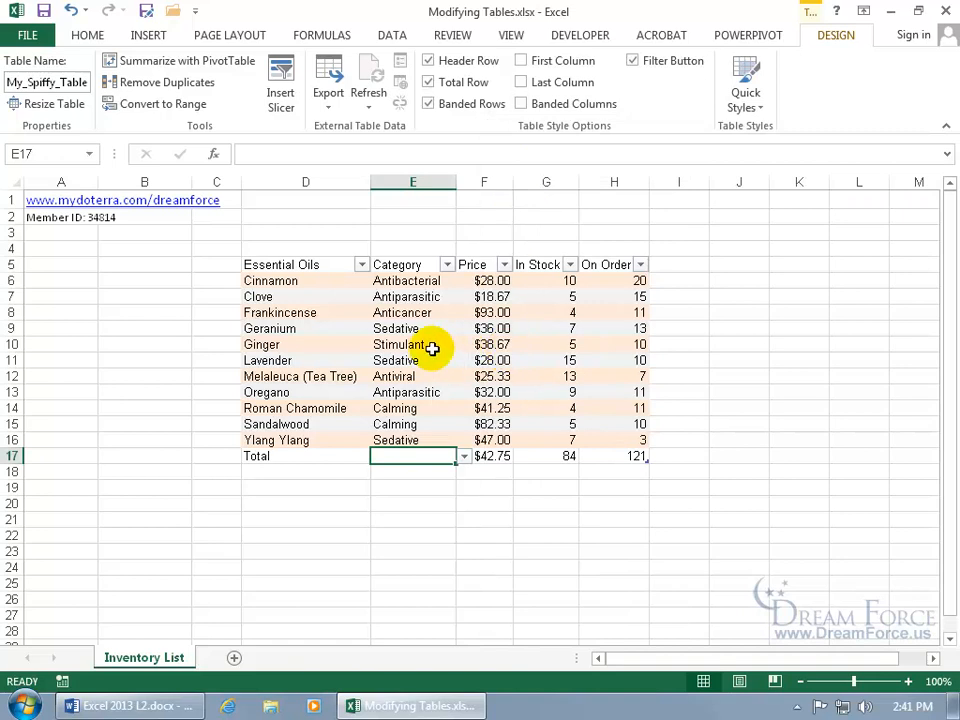
{"action": "left_click", "coordinate": [313, 282]}
{"action": "left_click", "coordinate": [311, 313]}
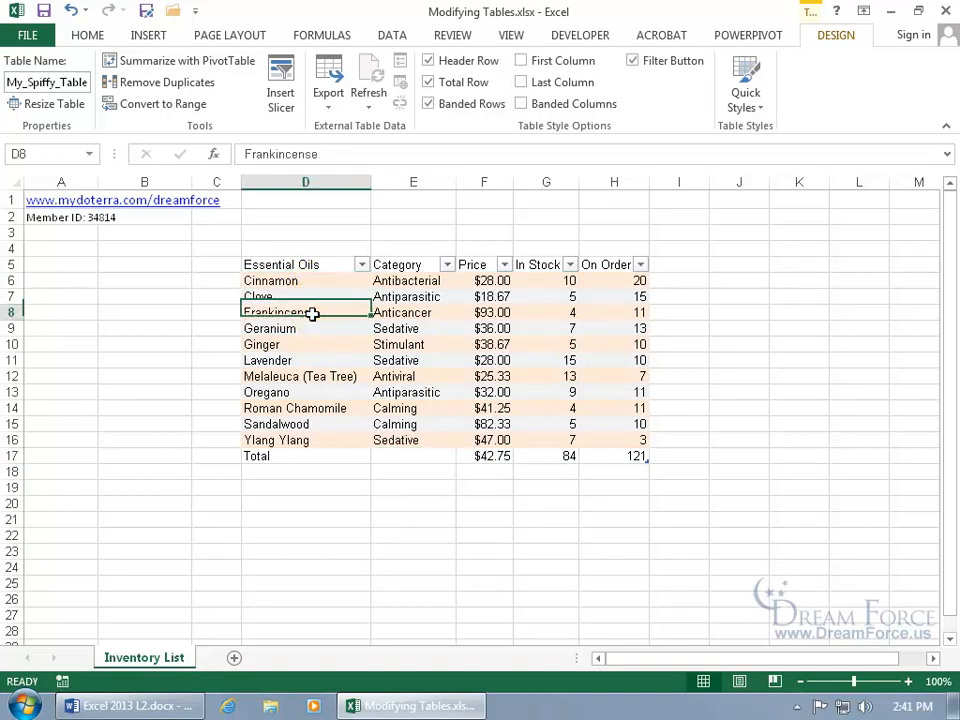
{"action": "left_click", "coordinate": [311, 343]}
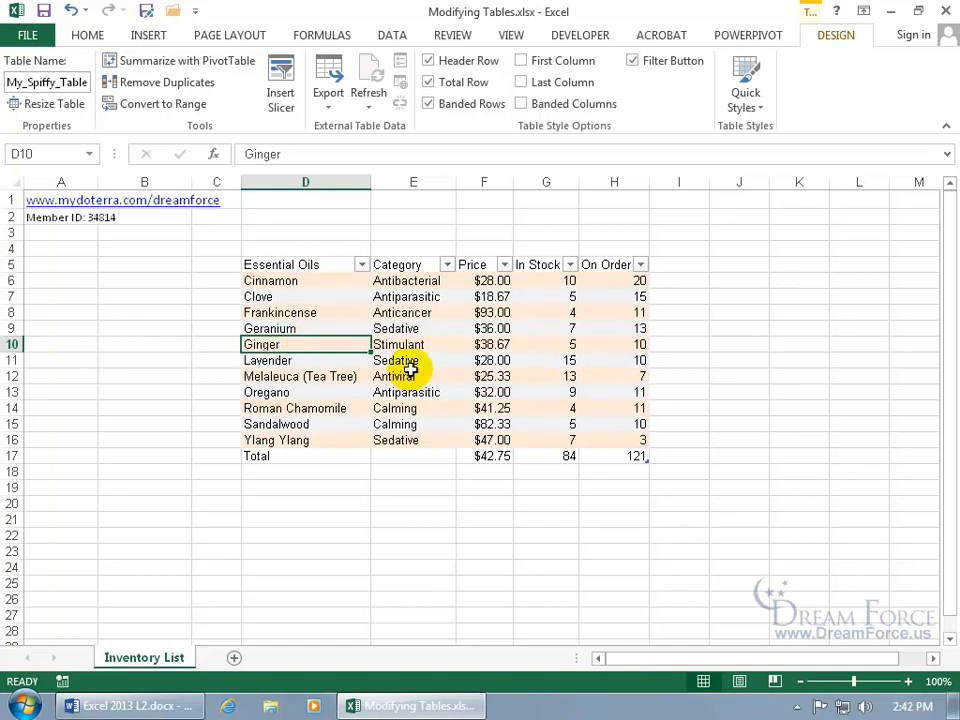
Delete the custom table style My Spiffy Style from the workbook
{"action": "left_click", "coordinate": [743, 95]}
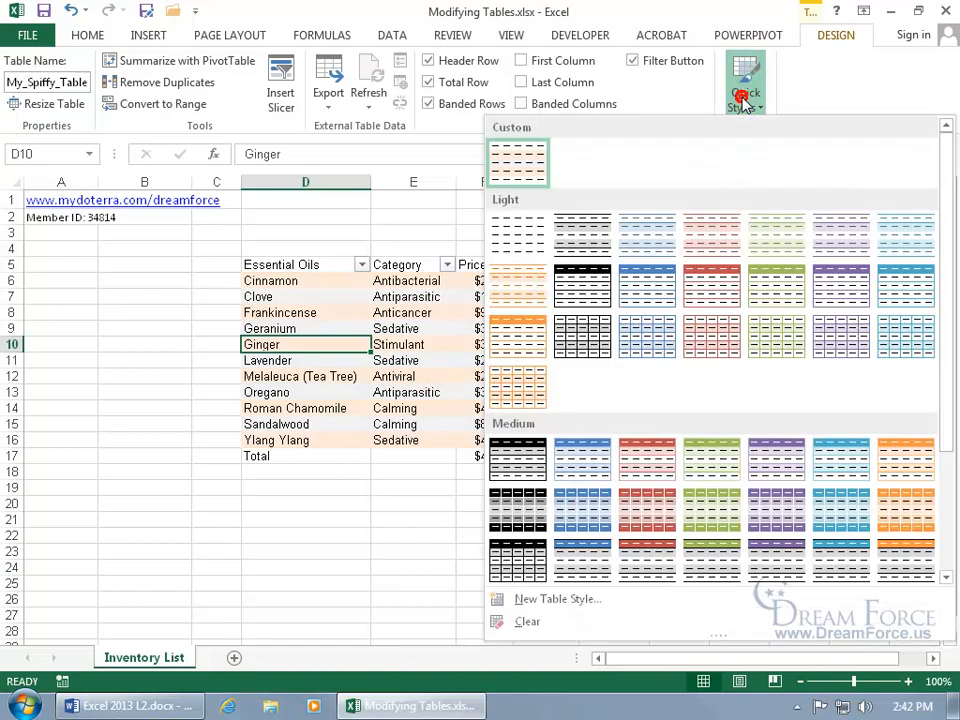
{"action": "right_click", "coordinate": [540, 155]}
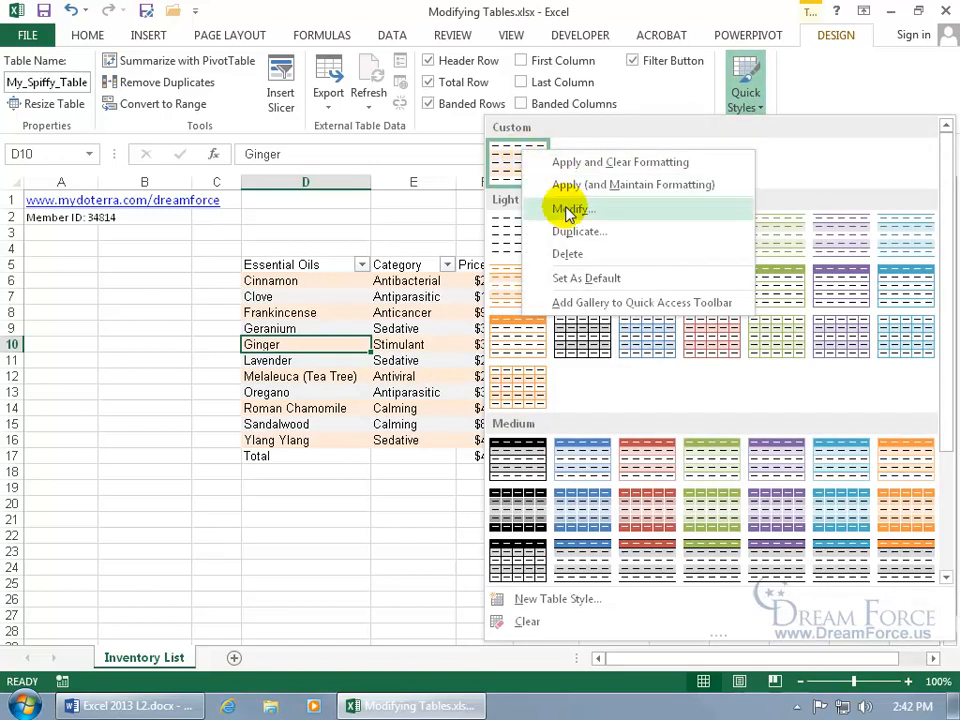
{"action": "left_click", "coordinate": [572, 254]}
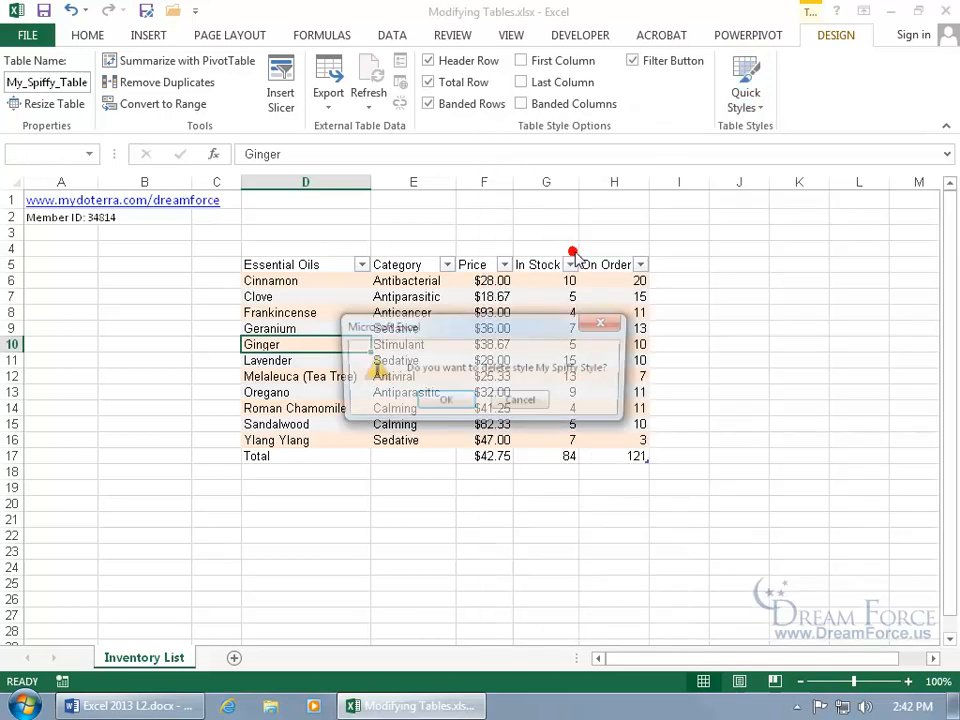
{"action": "left_click", "coordinate": [447, 402]}
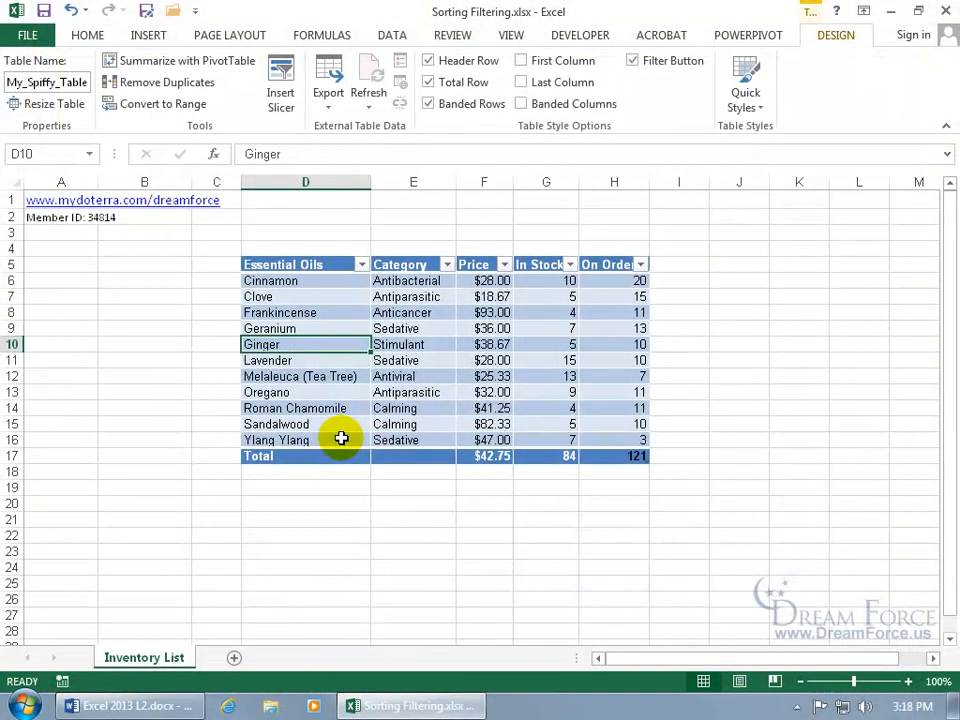
Filter the Essential Oils column to show only Cinnamon and Clove
{"action": "left_click", "coordinate": [363, 265]}
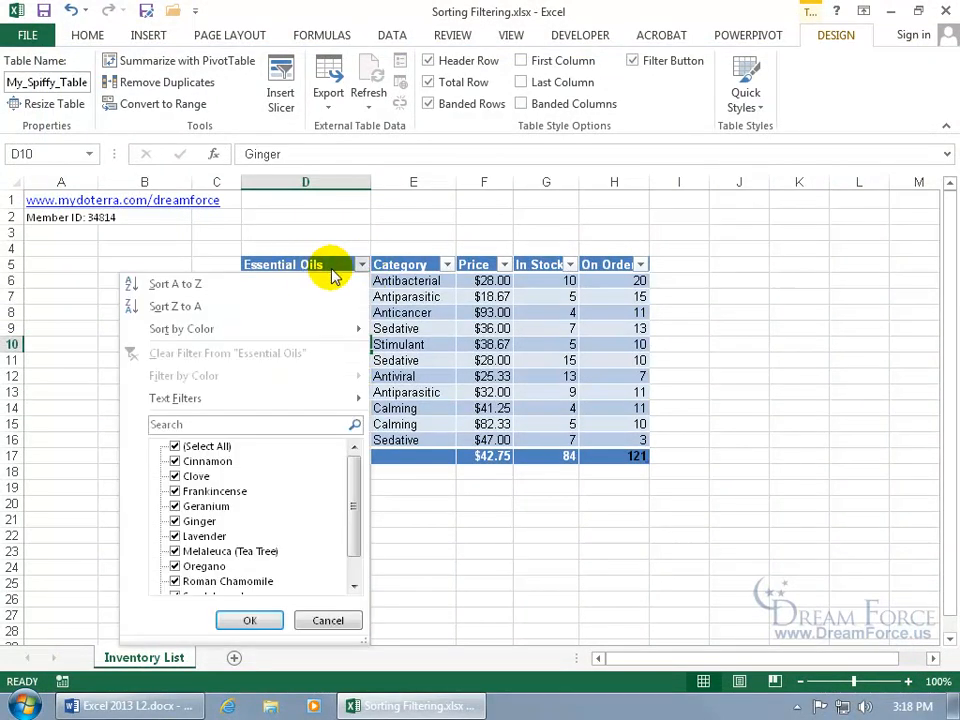
{"action": "left_click", "coordinate": [177, 448]}
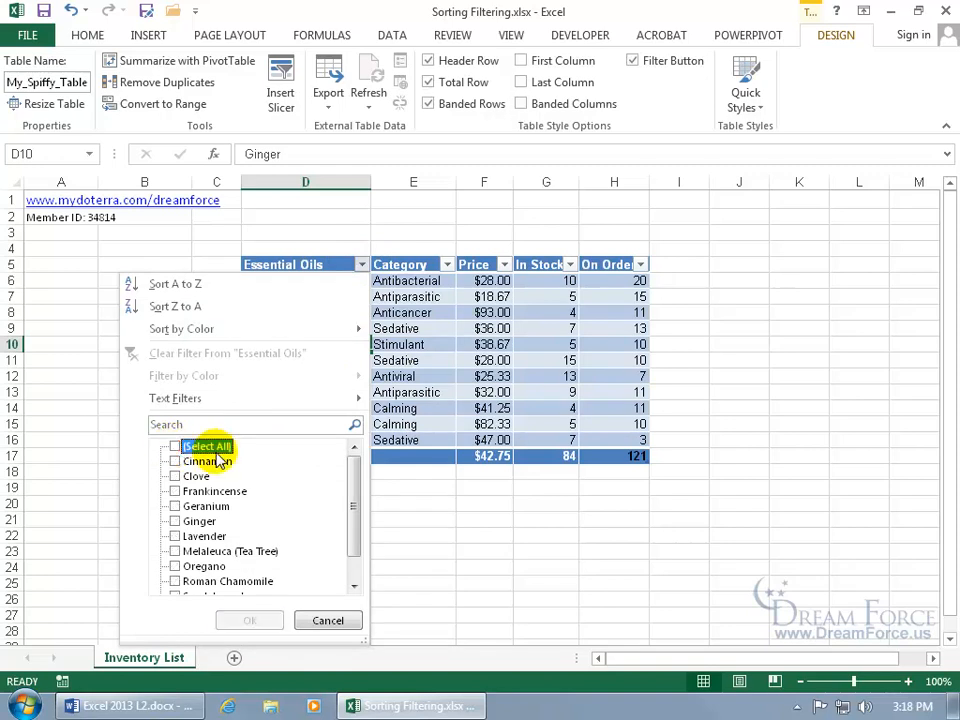
{"action": "left_click", "coordinate": [175, 461]}
{"action": "left_click", "coordinate": [176, 476]}
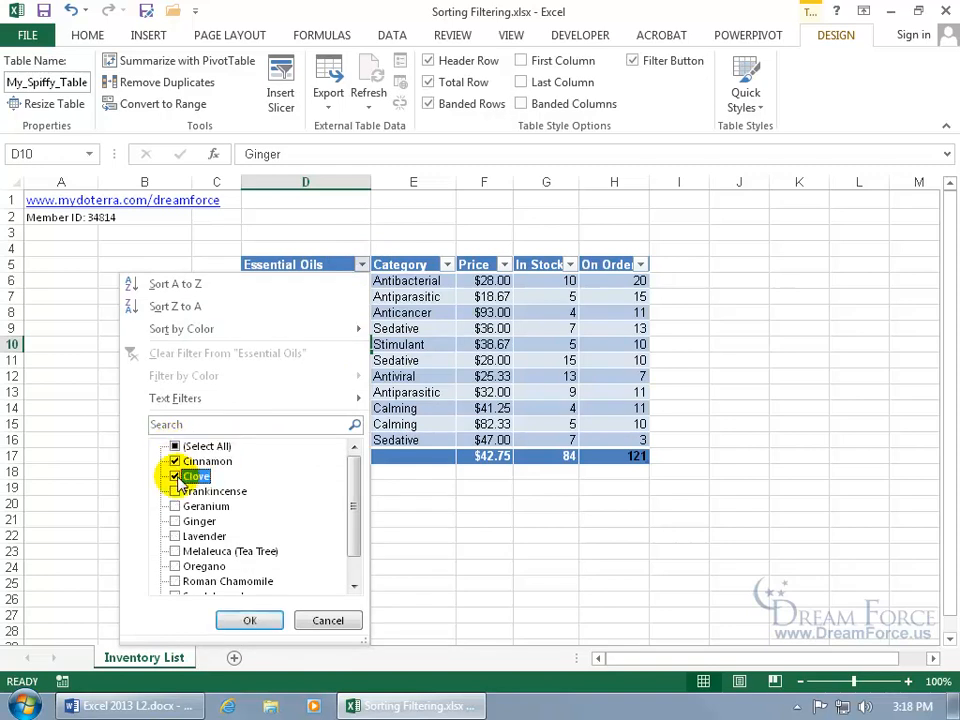
{"action": "left_click", "coordinate": [249, 620]}
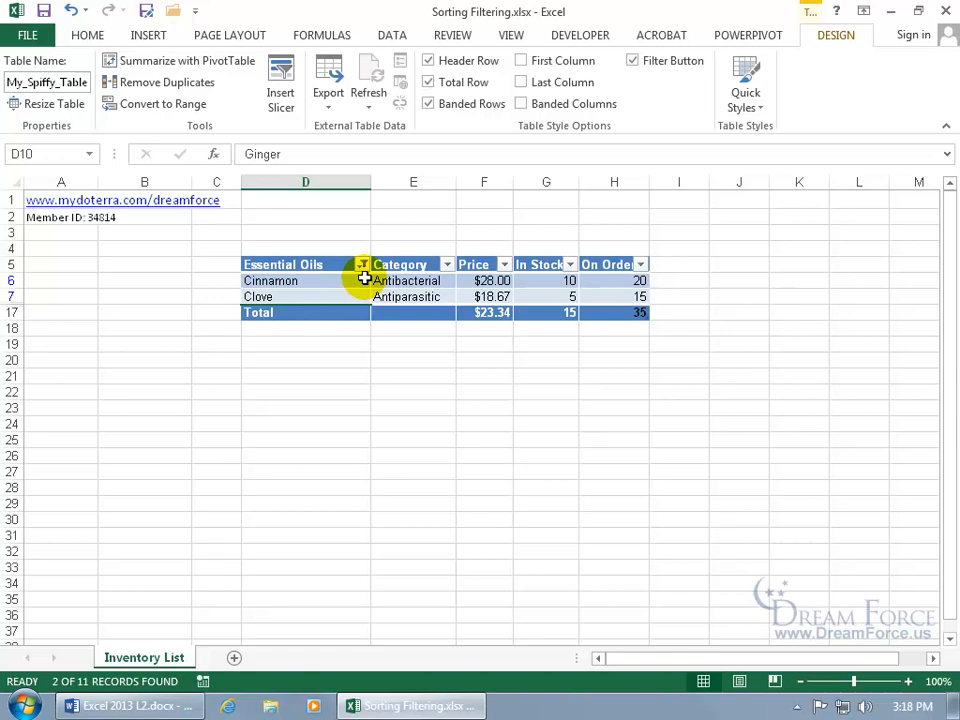
Check which summary functions the total row uses for the Price and In Stock columns, without changing them
{"action": "left_click", "coordinate": [494, 314]}
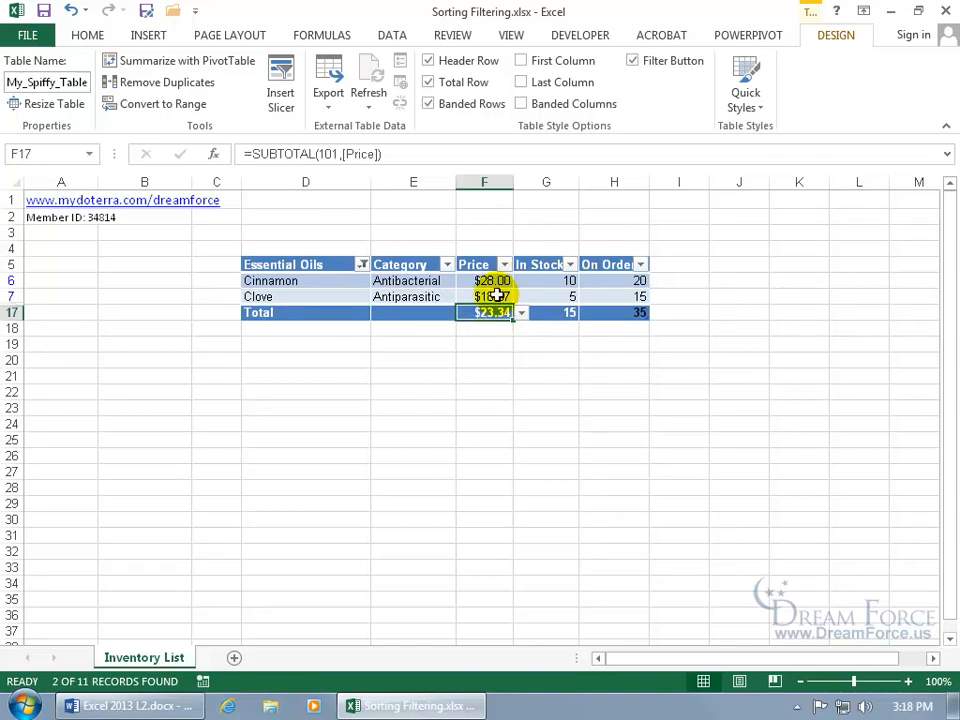
{"action": "left_click", "coordinate": [521, 316]}
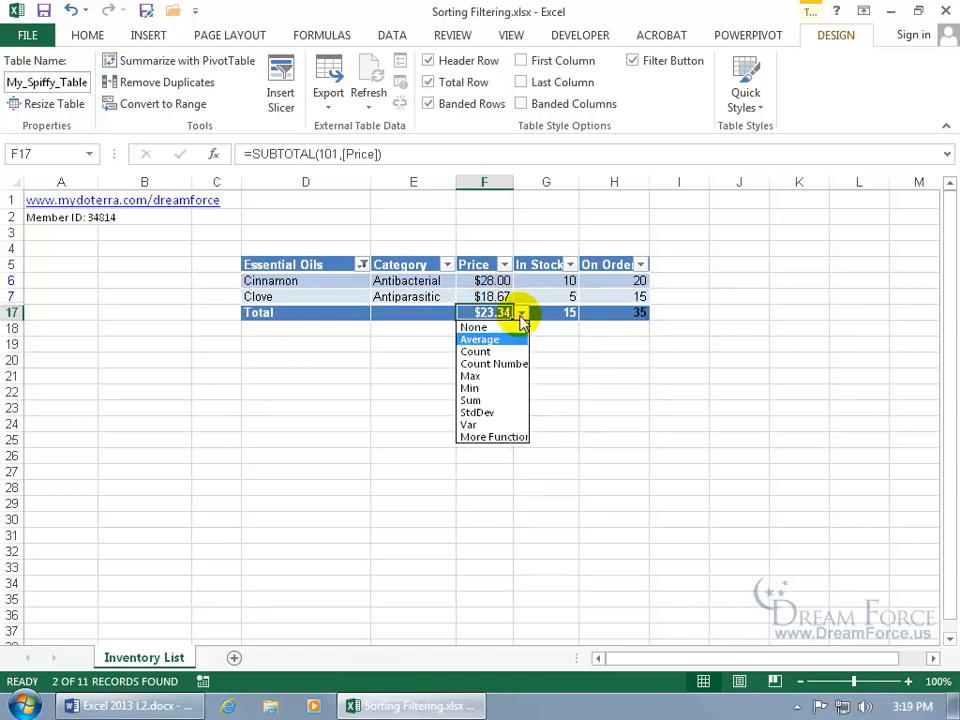
{"action": "left_click", "coordinate": [521, 316]}
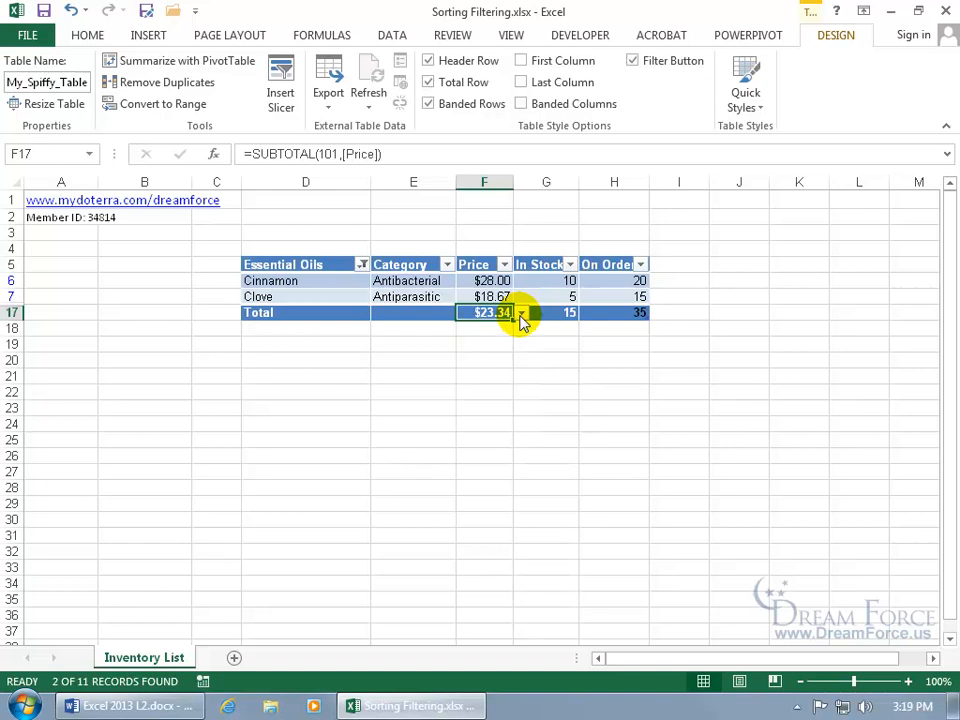
{"action": "left_click", "coordinate": [555, 313]}
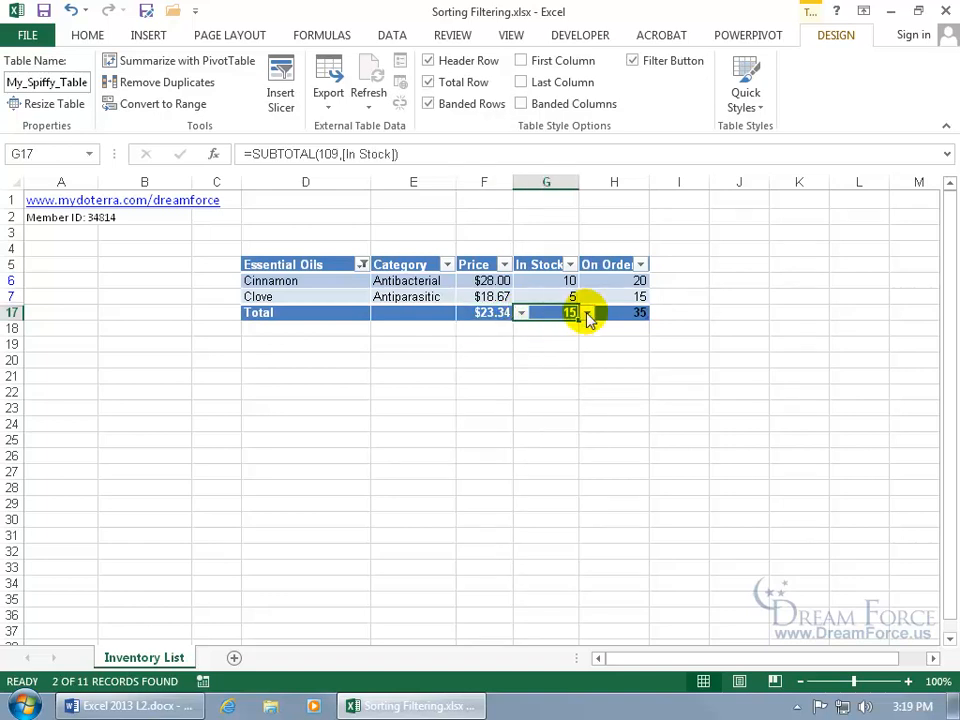
{"action": "left_click", "coordinate": [587, 313]}
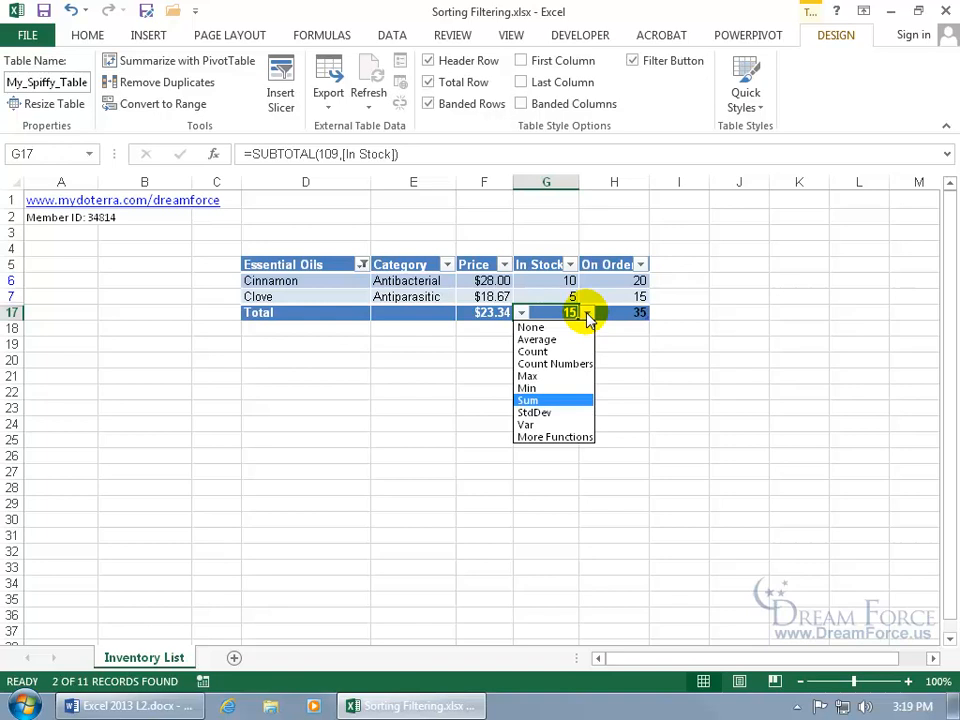
{"action": "left_click", "coordinate": [587, 315]}
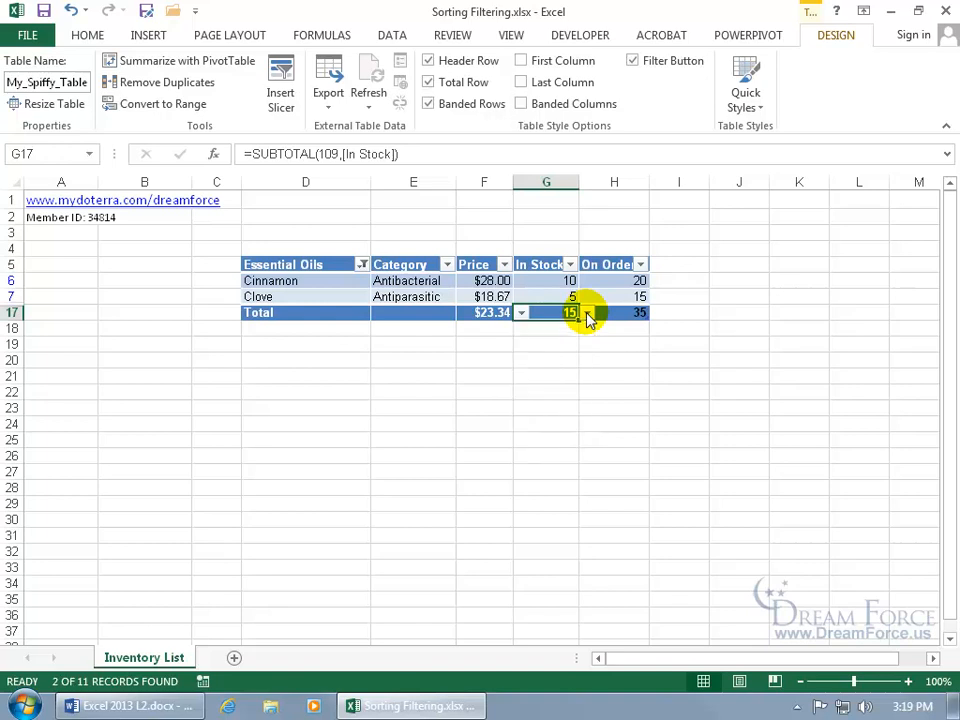
Show all items again in the Essential Oils column
{"action": "left_click", "coordinate": [362, 268]}
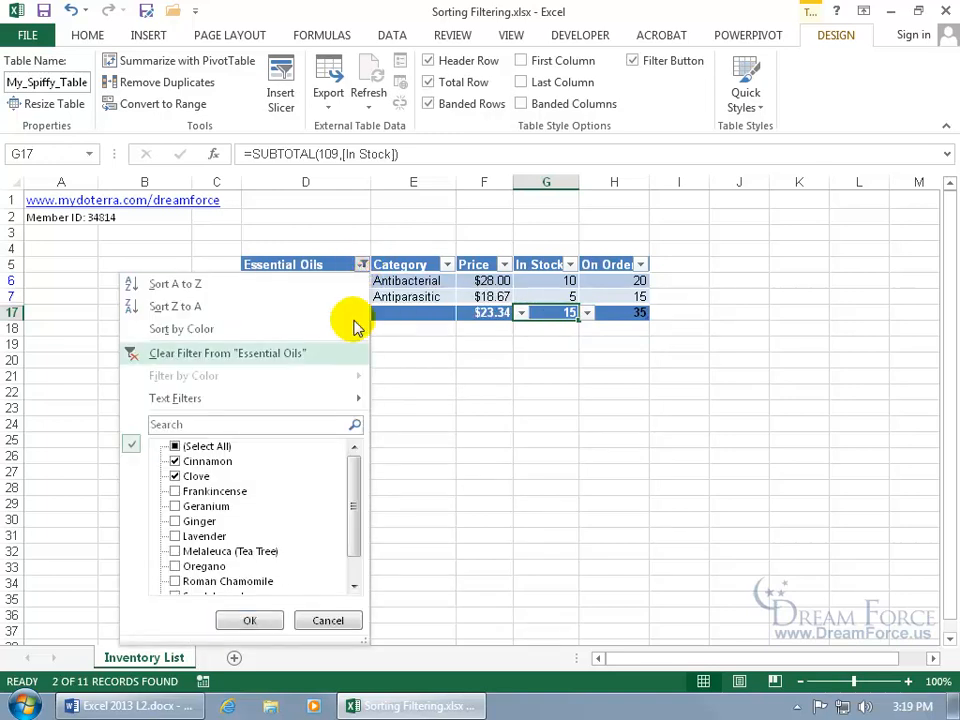
{"action": "left_click", "coordinate": [175, 447]}
{"action": "left_click", "coordinate": [260, 620]}
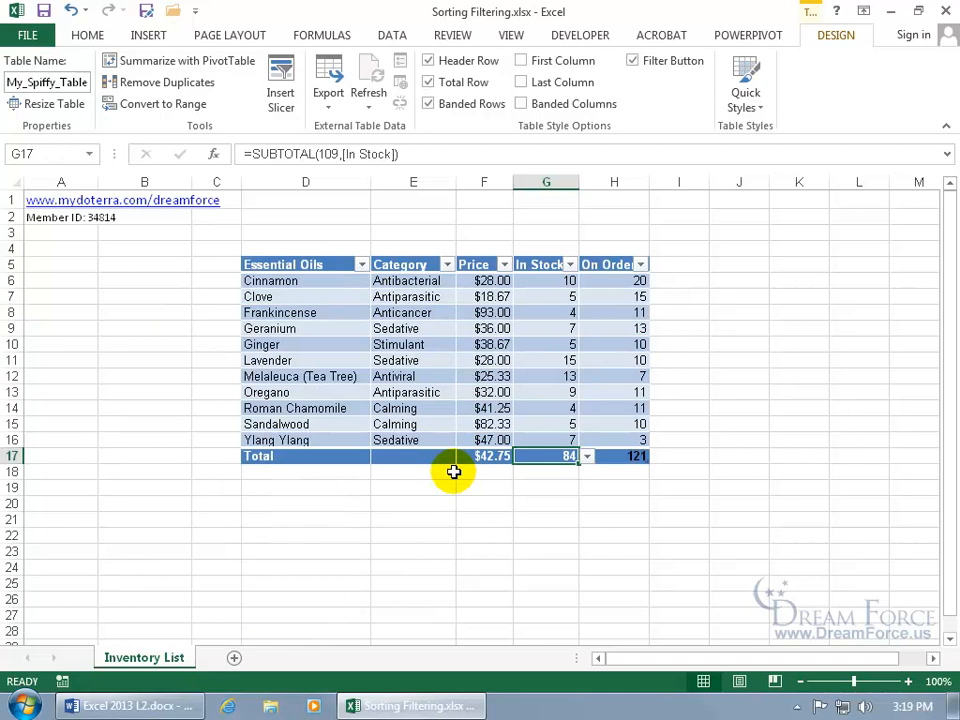
Filter the Category column to show only Antibacterial and Anticancer
{"action": "left_click", "coordinate": [447, 265]}
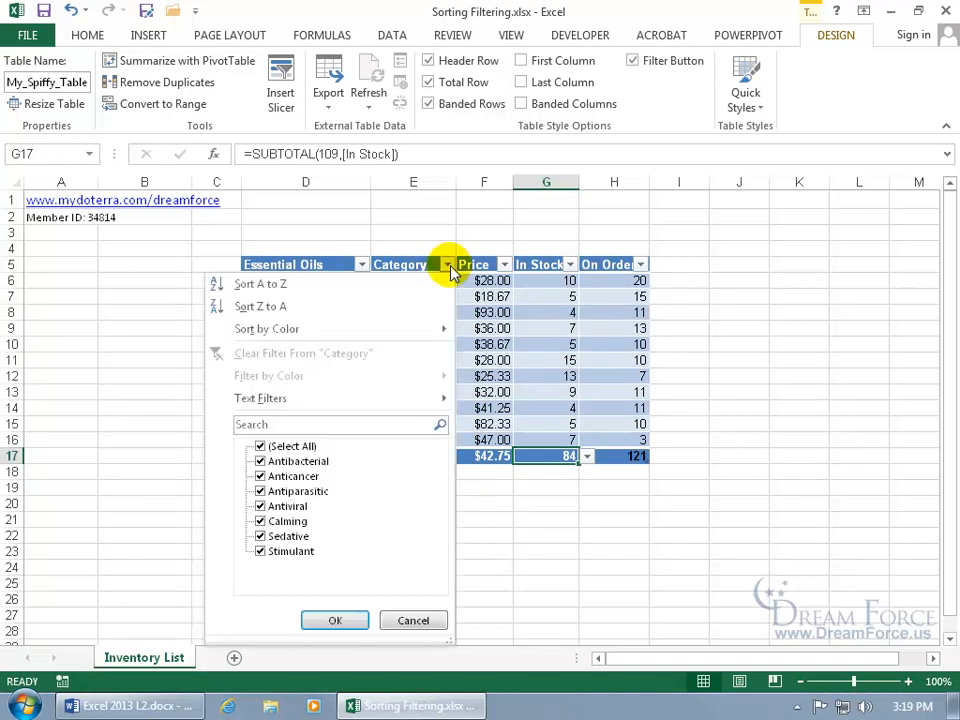
{"action": "left_click", "coordinate": [258, 446]}
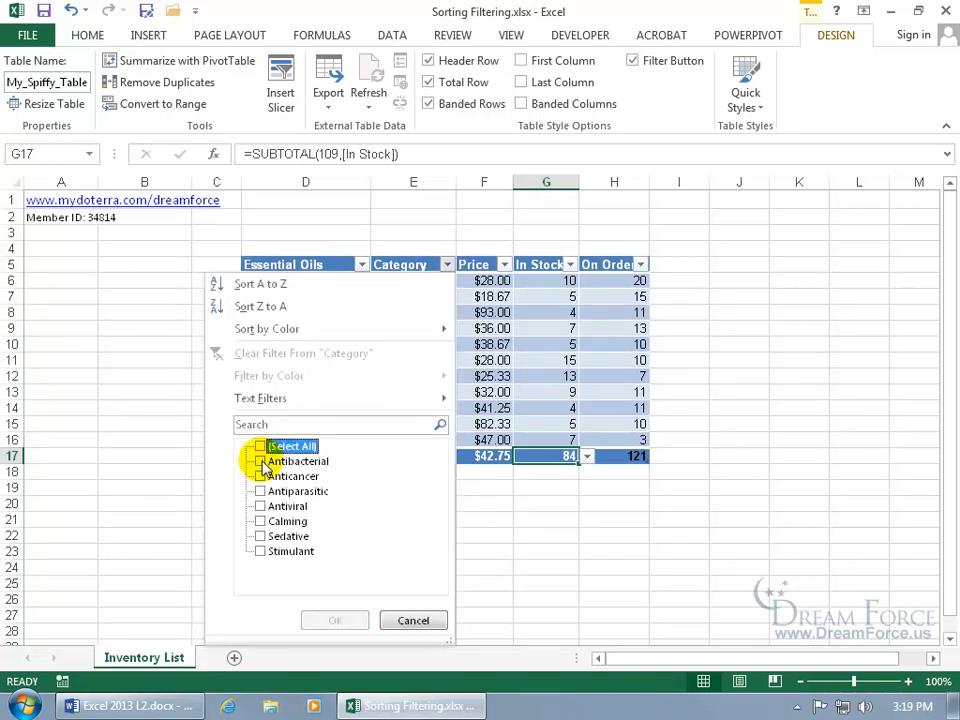
{"action": "left_click", "coordinate": [260, 461]}
{"action": "left_click", "coordinate": [260, 476]}
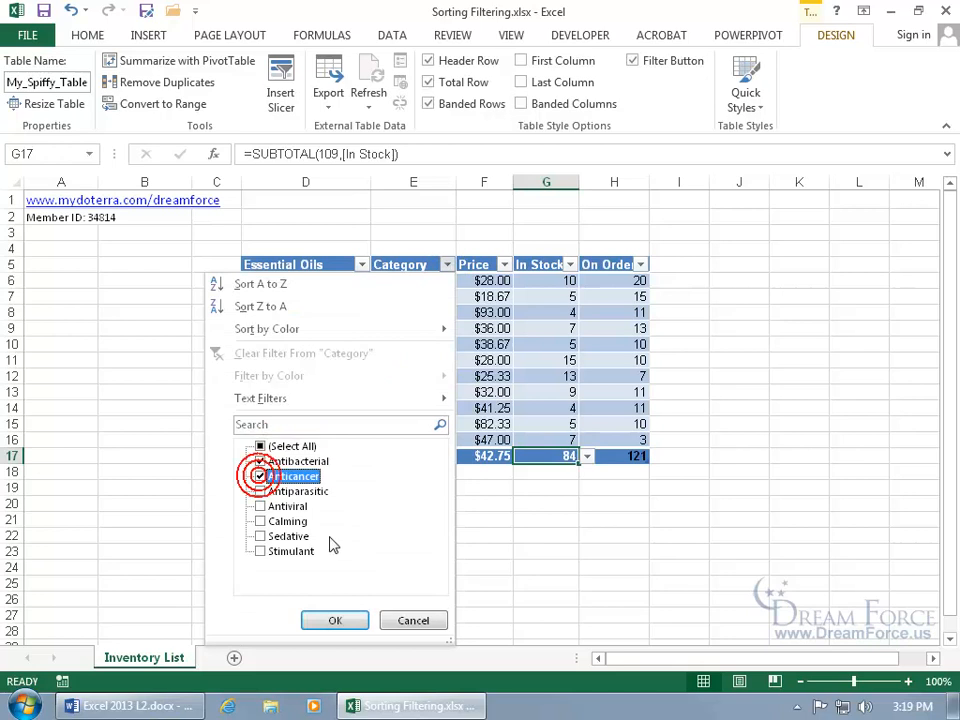
{"action": "left_click", "coordinate": [336, 621]}
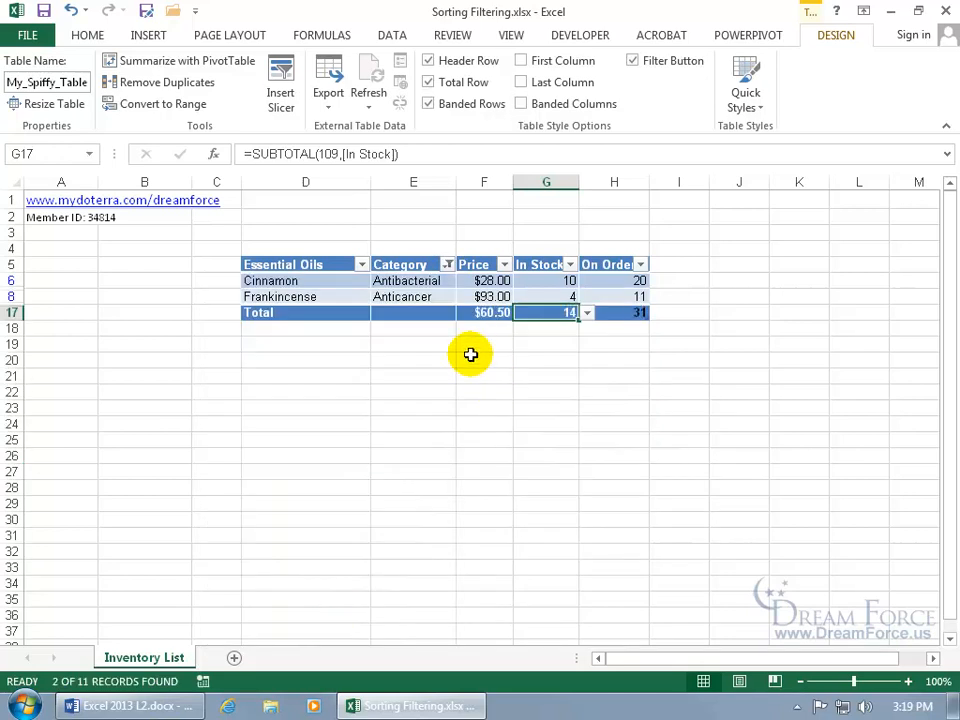
Filter the Price column with a Less Than number filter of 30
{"action": "left_click", "coordinate": [504, 266]}
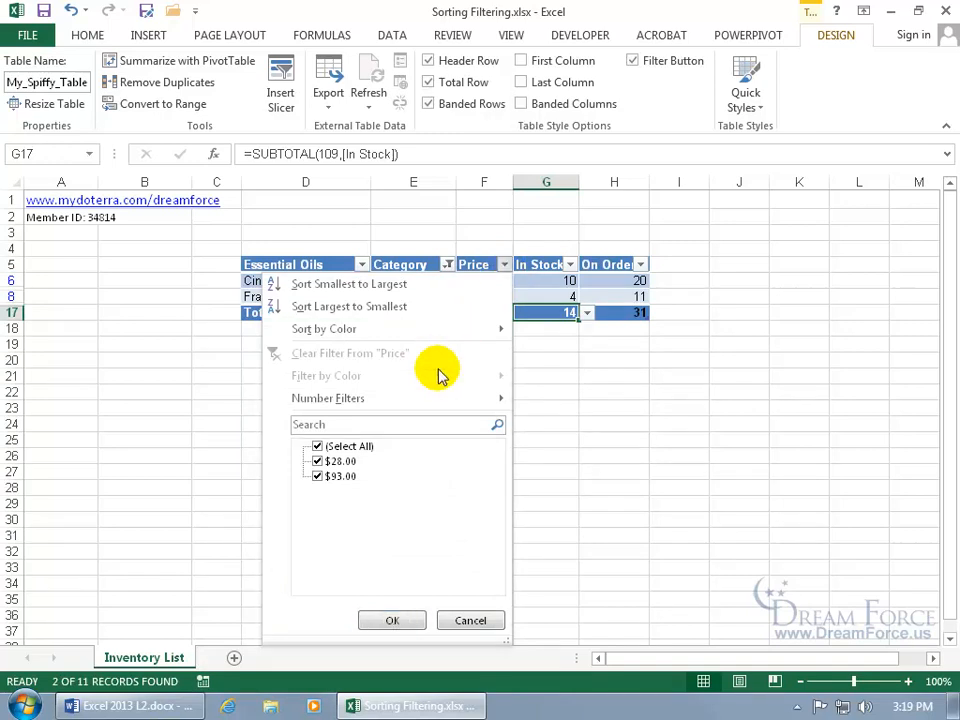
{"action": "mouse_move", "coordinate": [431, 403]}
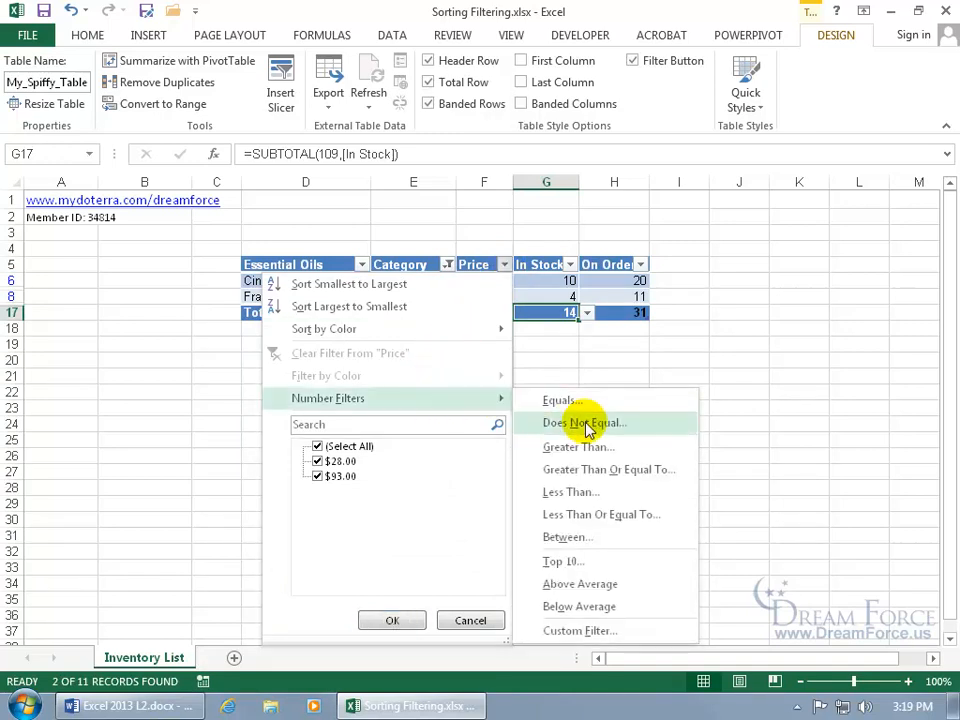
{"action": "left_click", "coordinate": [580, 493]}
{"action": "left_click", "coordinate": [671, 396]}
{"action": "type", "text": "30"}
{"action": "key", "text": "Return"}
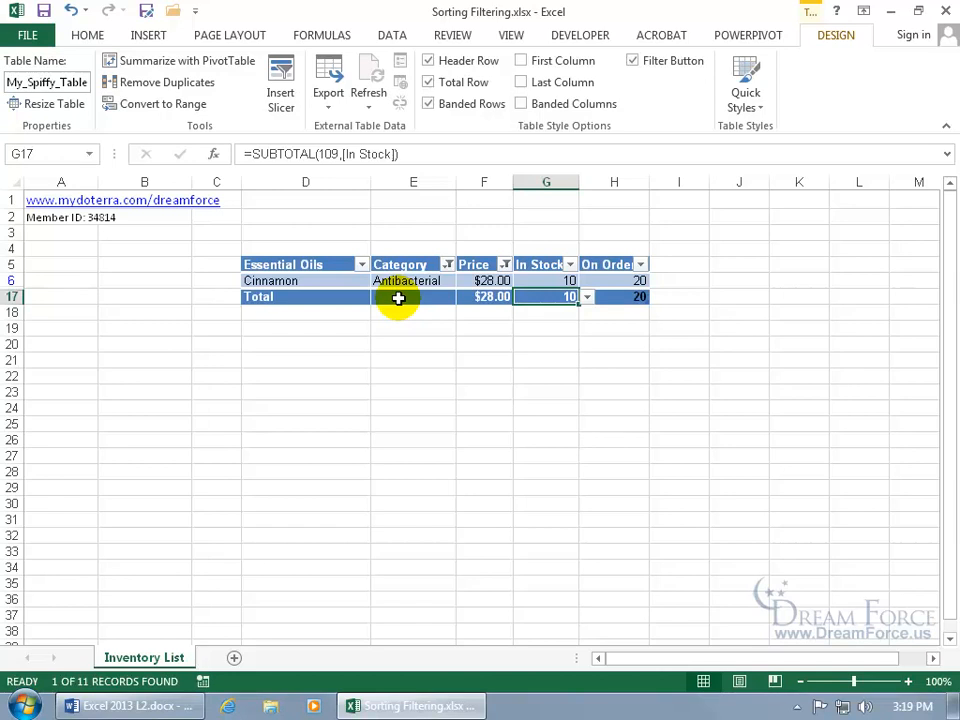
Remove the Price column's number filter by selecting all its values again
{"action": "left_click", "coordinate": [505, 264]}
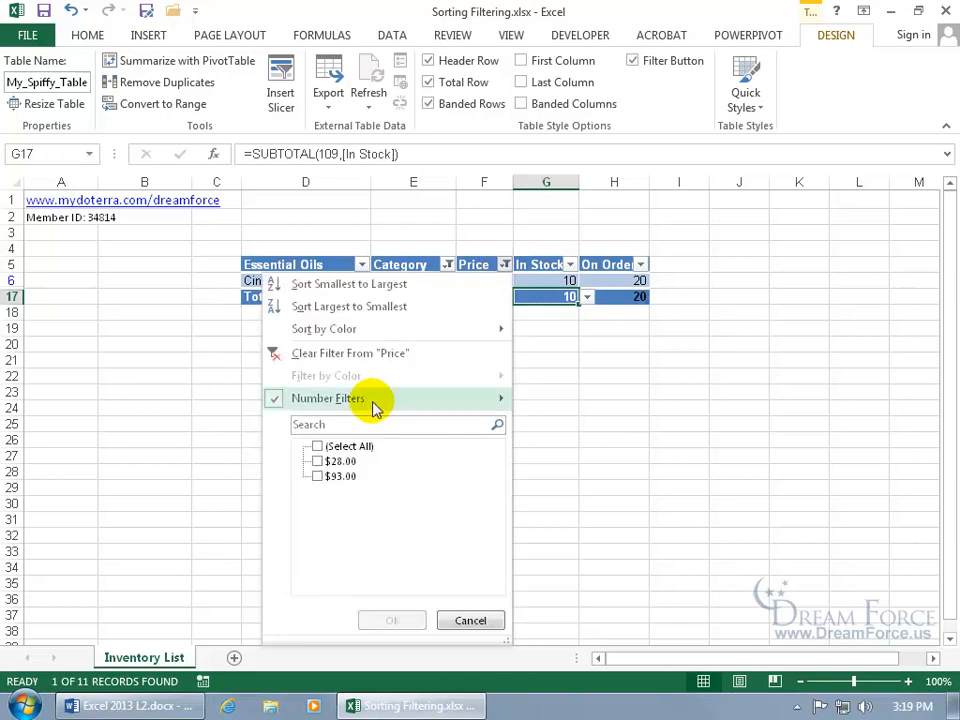
{"action": "left_click", "coordinate": [317, 446]}
{"action": "left_click", "coordinate": [390, 620]}
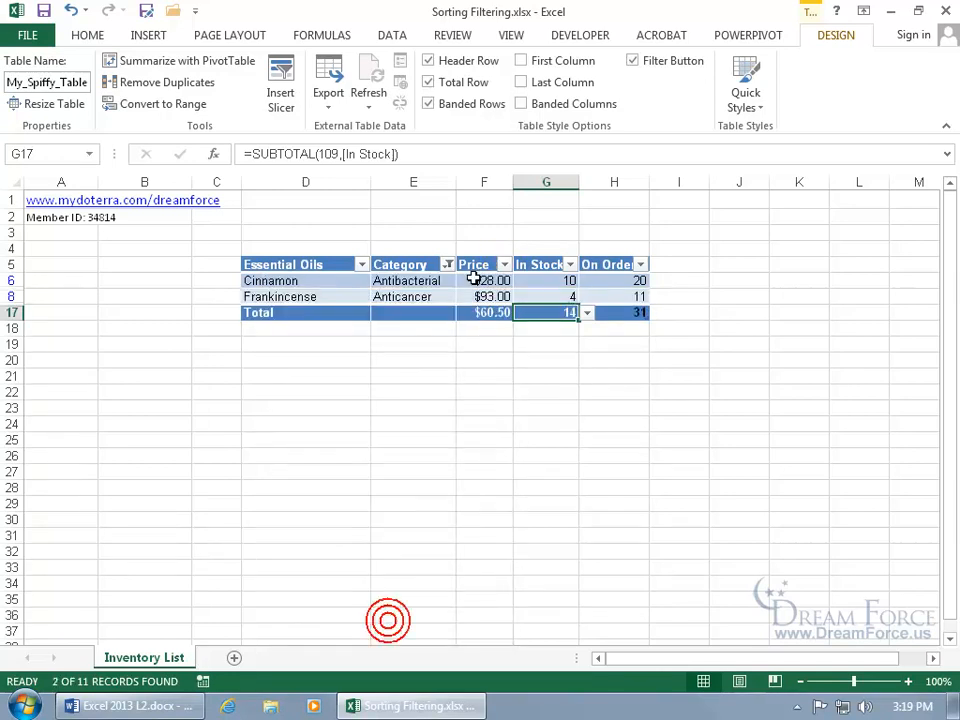
Show all items again in the Category column of the essential oils table
{"action": "left_click", "coordinate": [447, 264]}
{"action": "left_click", "coordinate": [260, 446]}
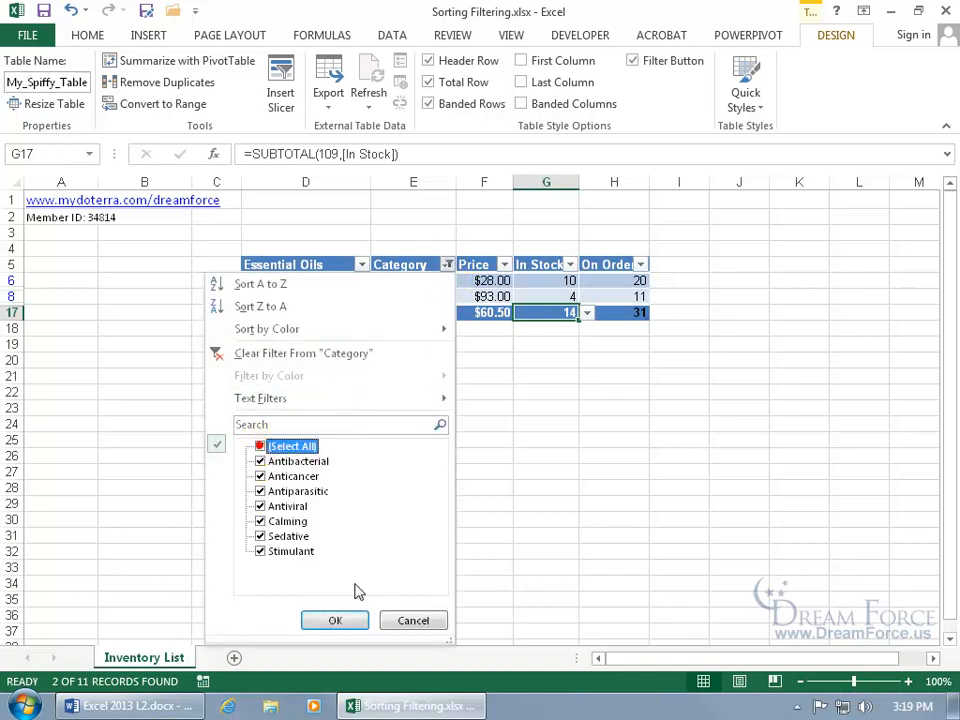
{"action": "left_click", "coordinate": [335, 620]}
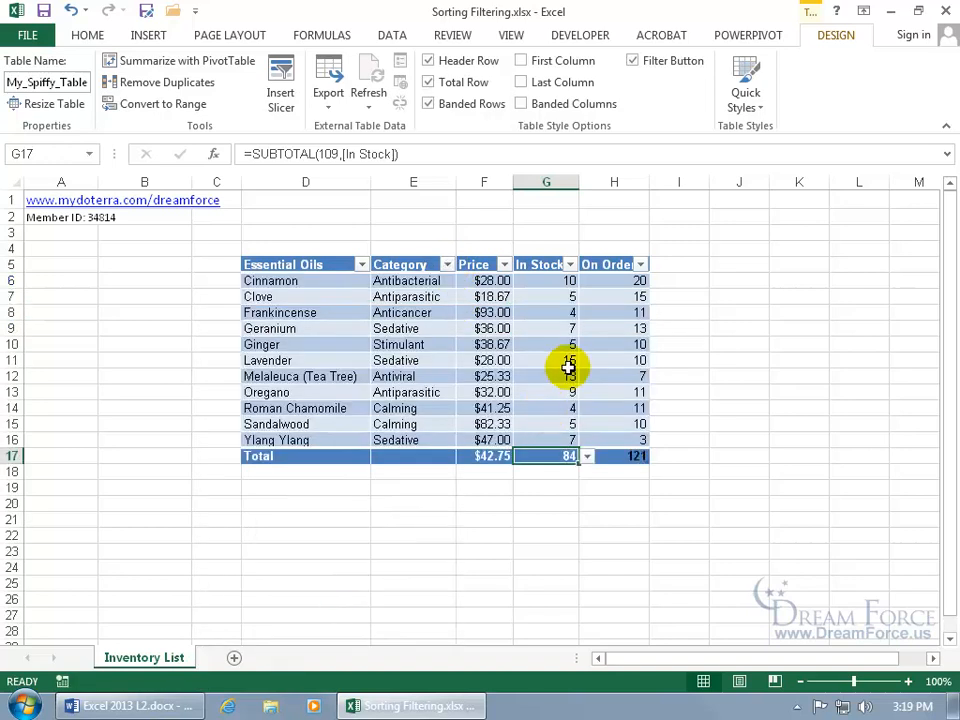
Sort the table by Essential Oils from Z to A, and then back from A to Z
{"action": "left_click", "coordinate": [361, 265]}
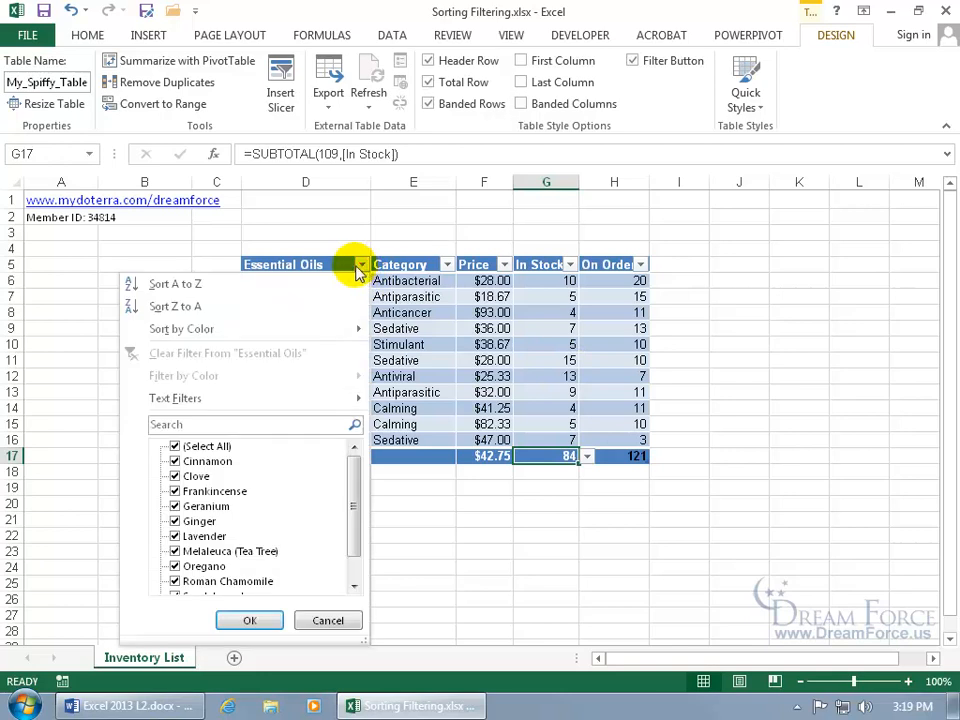
{"action": "left_click", "coordinate": [264, 306]}
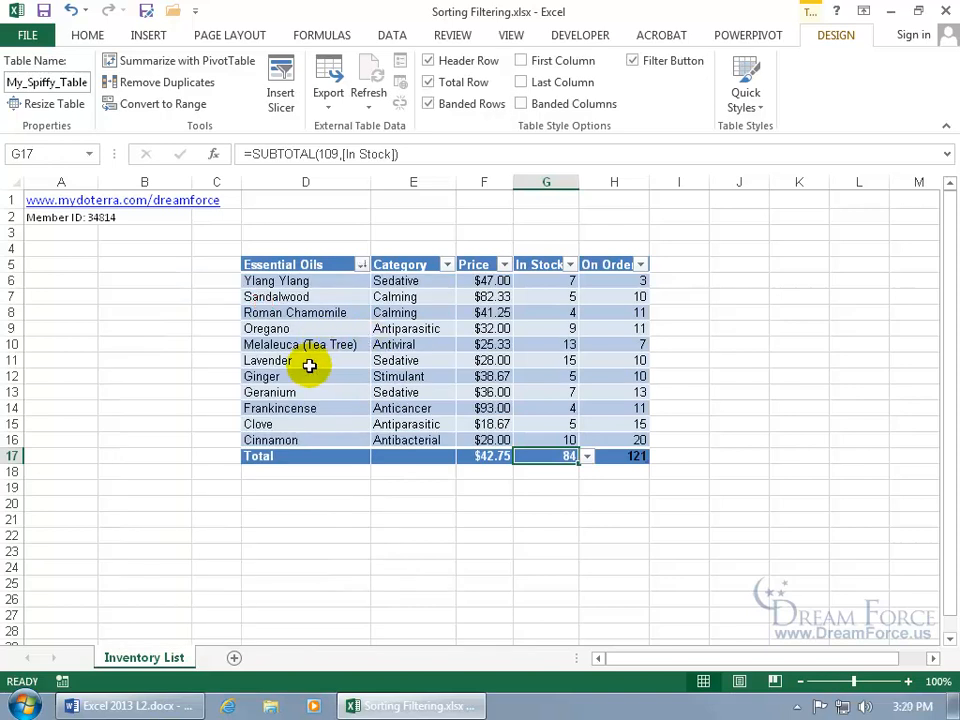
{"action": "left_click", "coordinate": [364, 266]}
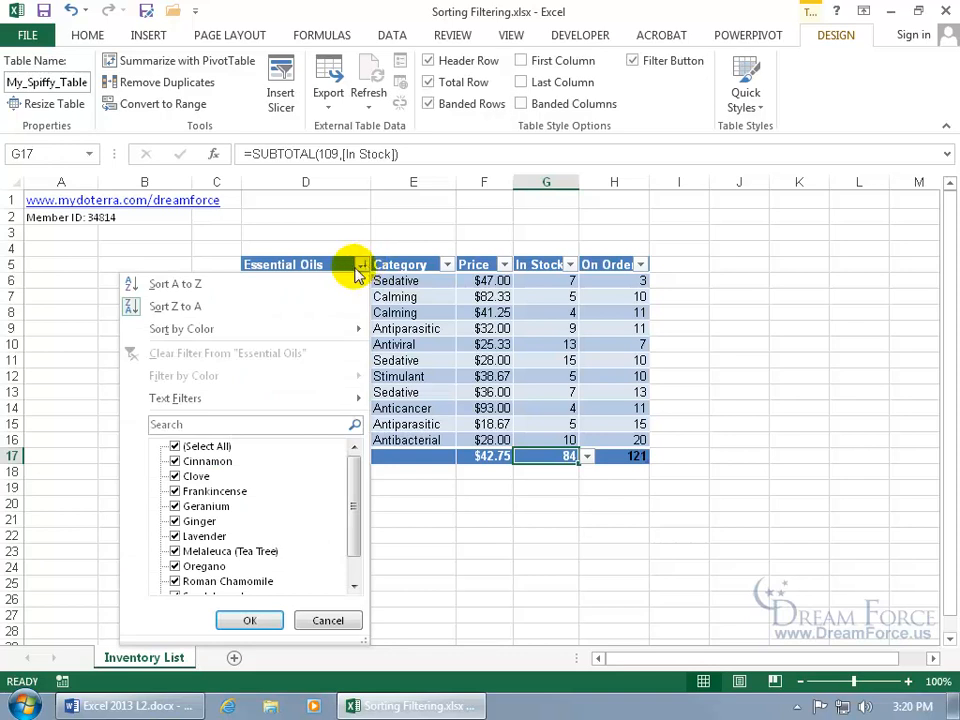
{"action": "left_click", "coordinate": [280, 283]}
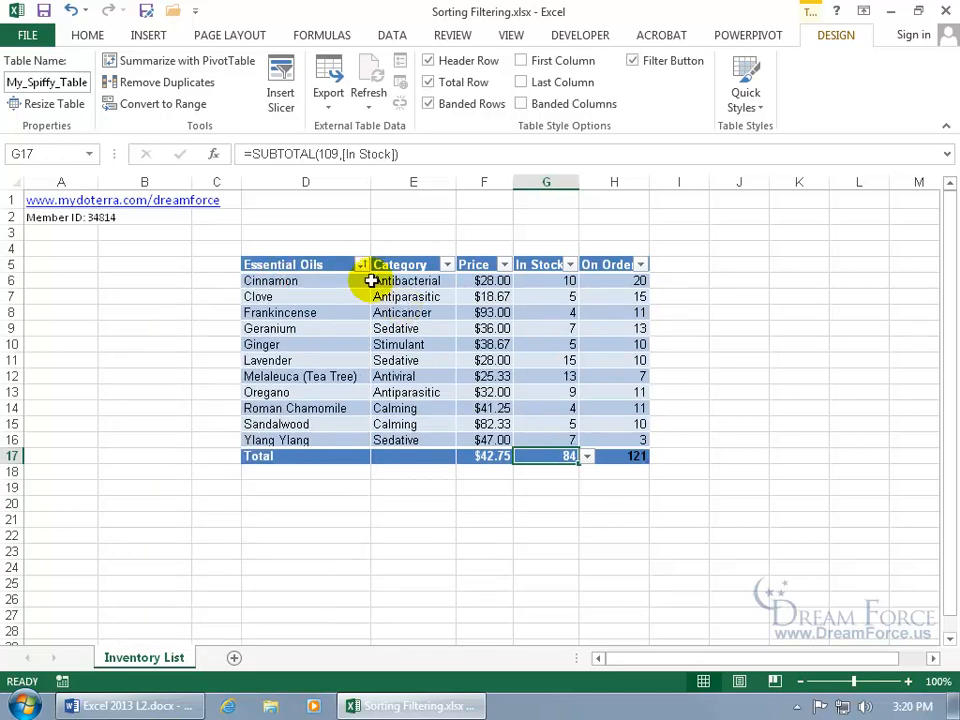
Delete the Essential Oils level from the table's custom sort settings
{"action": "left_click", "coordinate": [361, 265]}
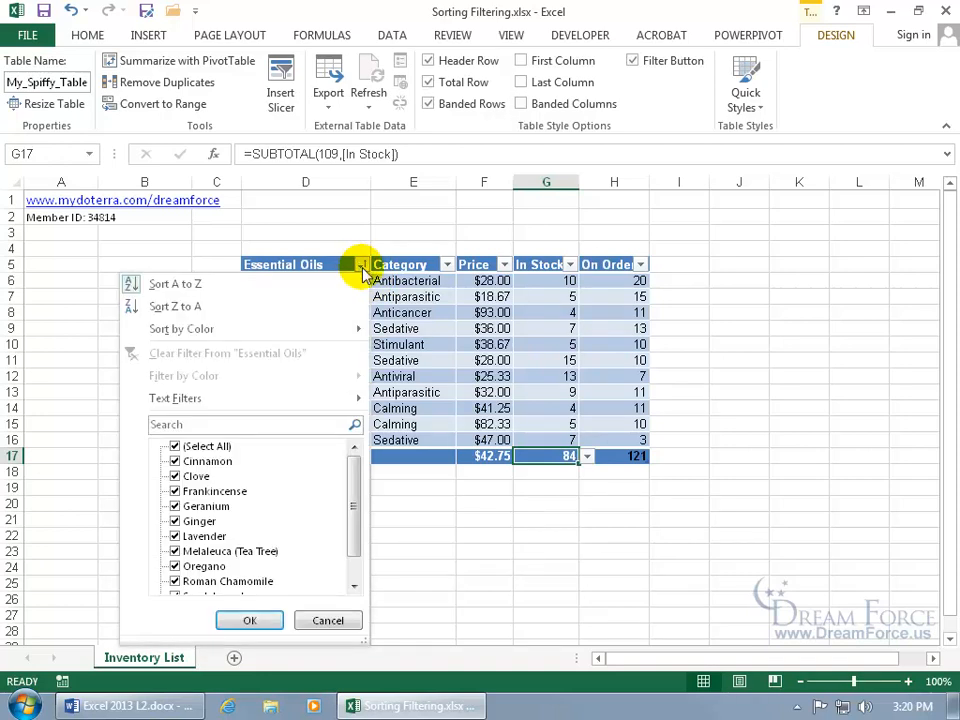
{"action": "mouse_move", "coordinate": [340, 340]}
{"action": "left_click", "coordinate": [412, 332]}
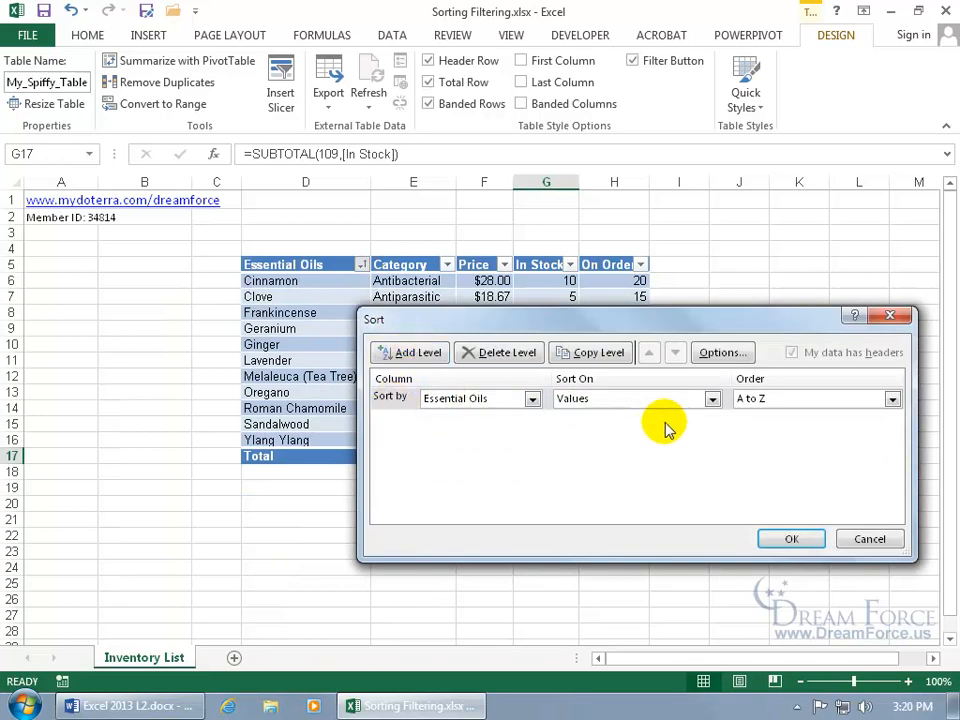
{"action": "left_click", "coordinate": [517, 352]}
{"action": "left_click", "coordinate": [795, 538]}
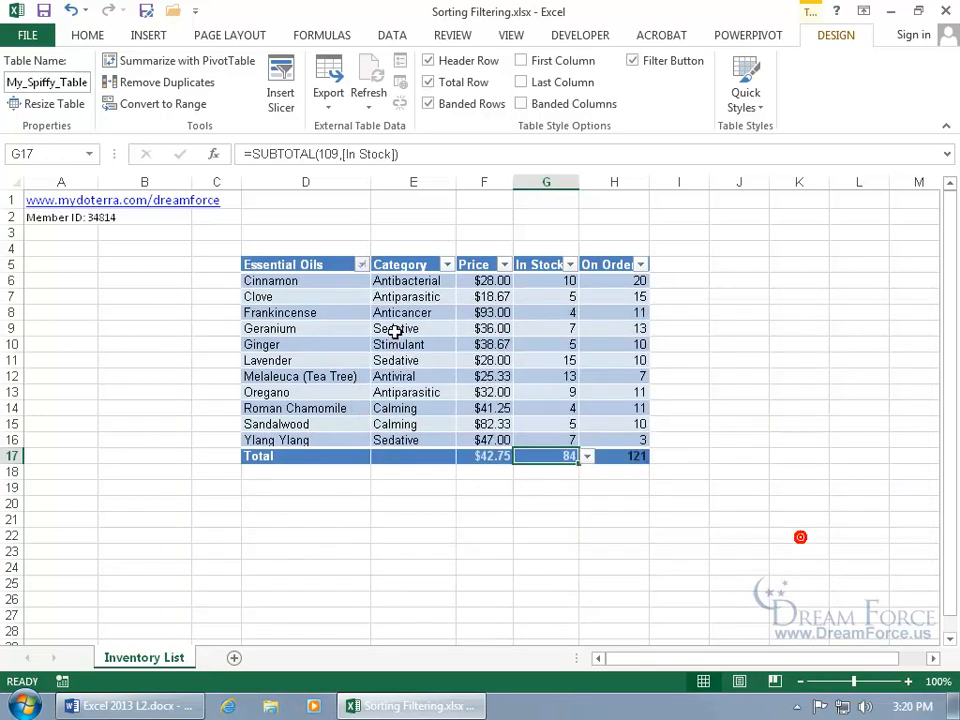
Sort the Essential Oils column from Z to A, then delete that level from the custom sort
{"action": "left_click", "coordinate": [362, 264]}
{"action": "left_click", "coordinate": [305, 305]}
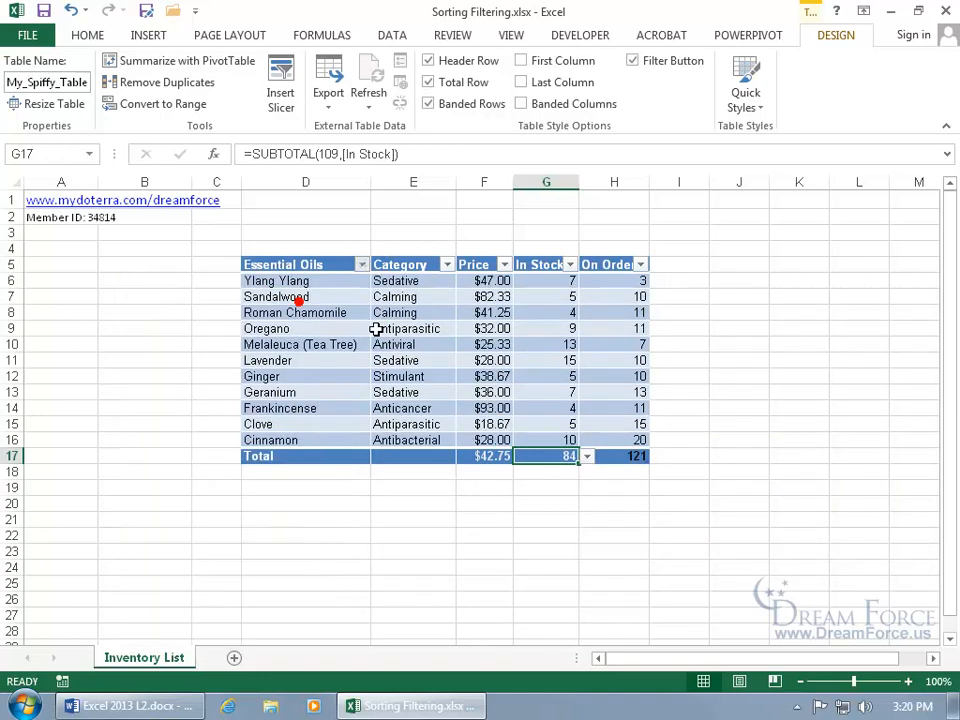
{"action": "left_click", "coordinate": [361, 265]}
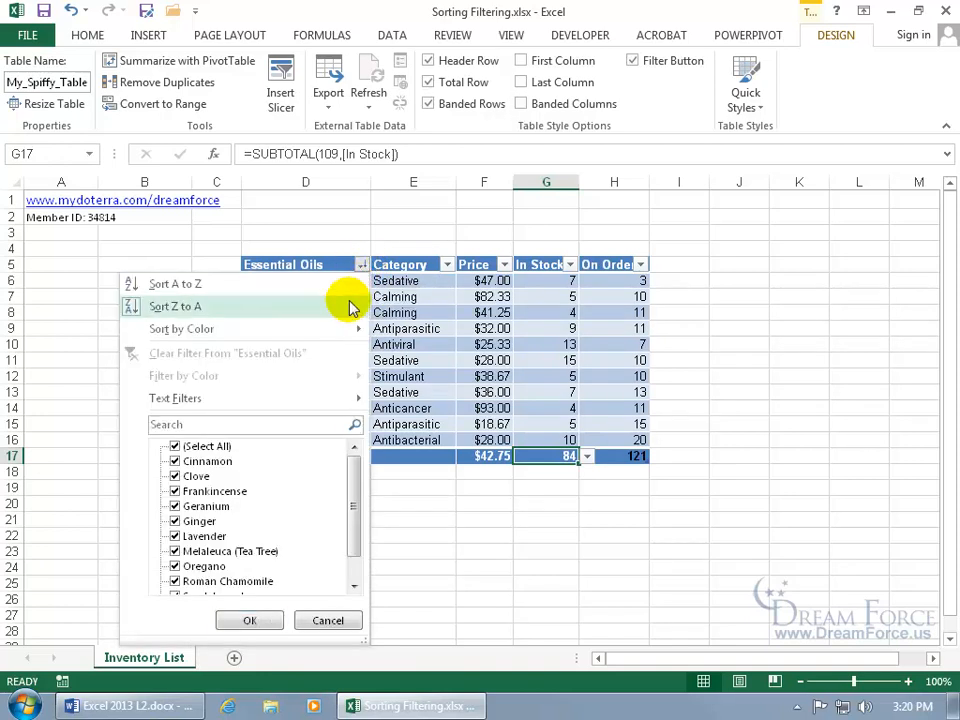
{"action": "mouse_move", "coordinate": [364, 330]}
{"action": "left_click", "coordinate": [404, 330]}
{"action": "left_click", "coordinate": [490, 353]}
{"action": "left_click", "coordinate": [782, 531]}
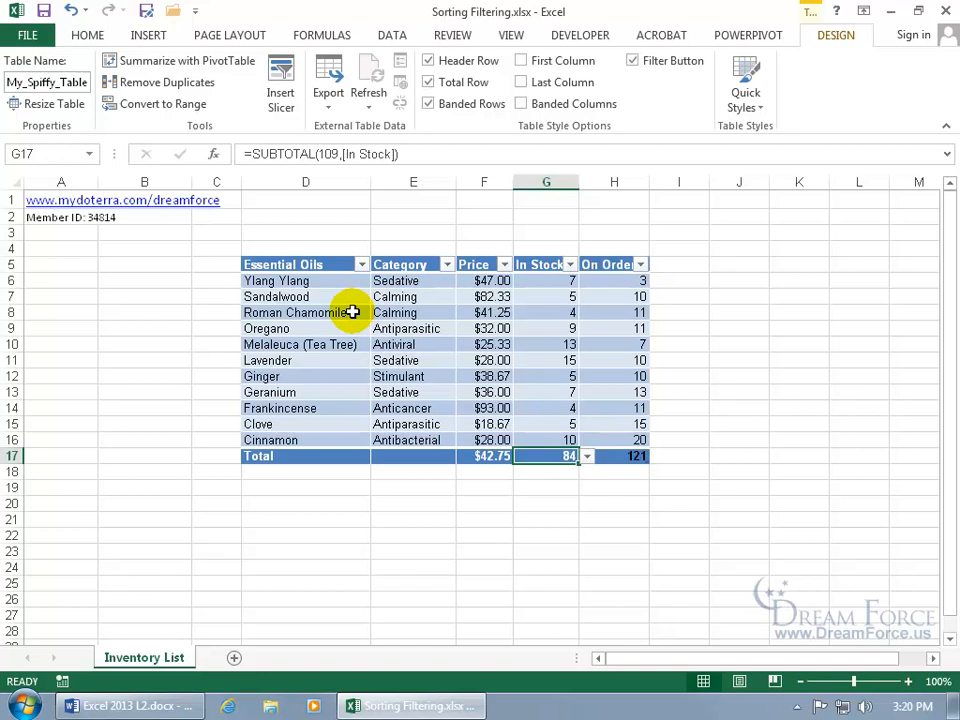
Sort the Essential Oils column from A to Z
{"action": "left_click", "coordinate": [361, 264]}
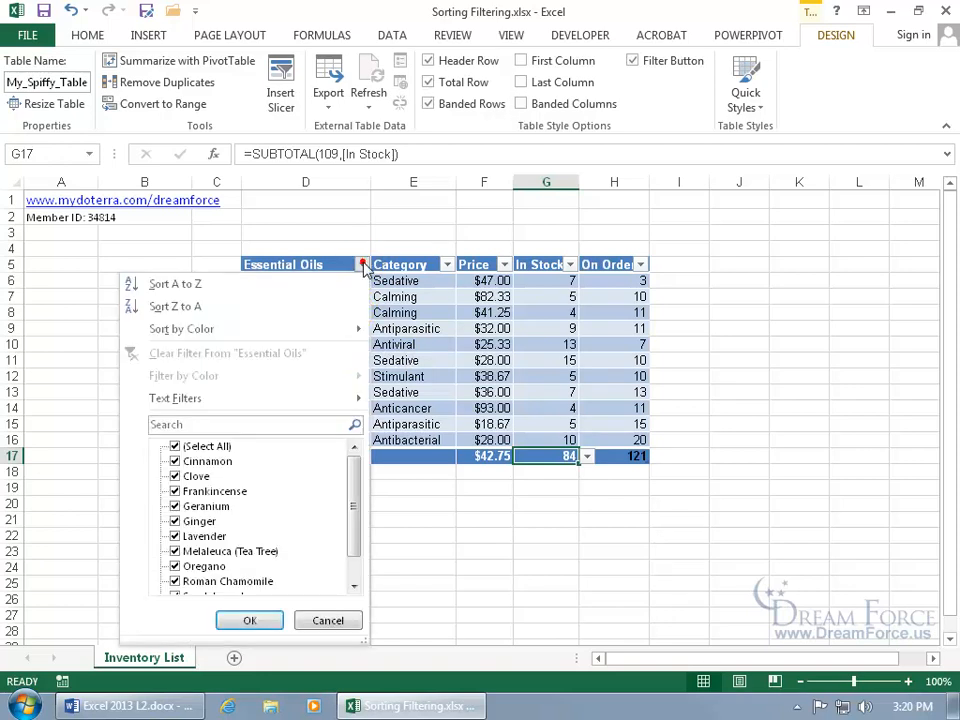
{"action": "left_click", "coordinate": [342, 285]}
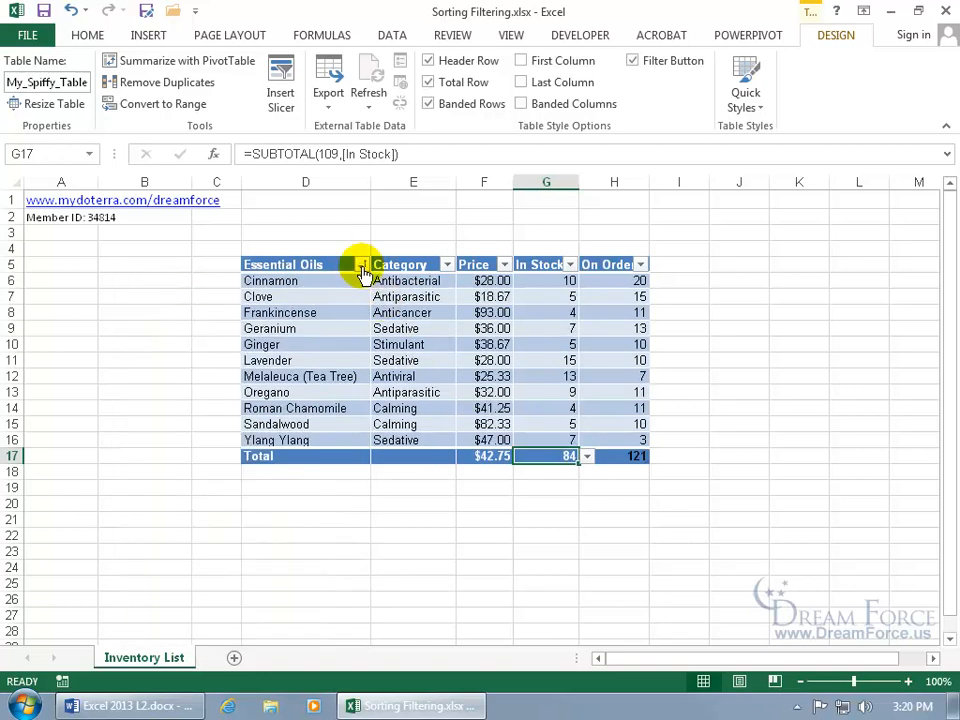
{"action": "left_click", "coordinate": [361, 265]}
{"action": "mouse_move", "coordinate": [343, 330]}
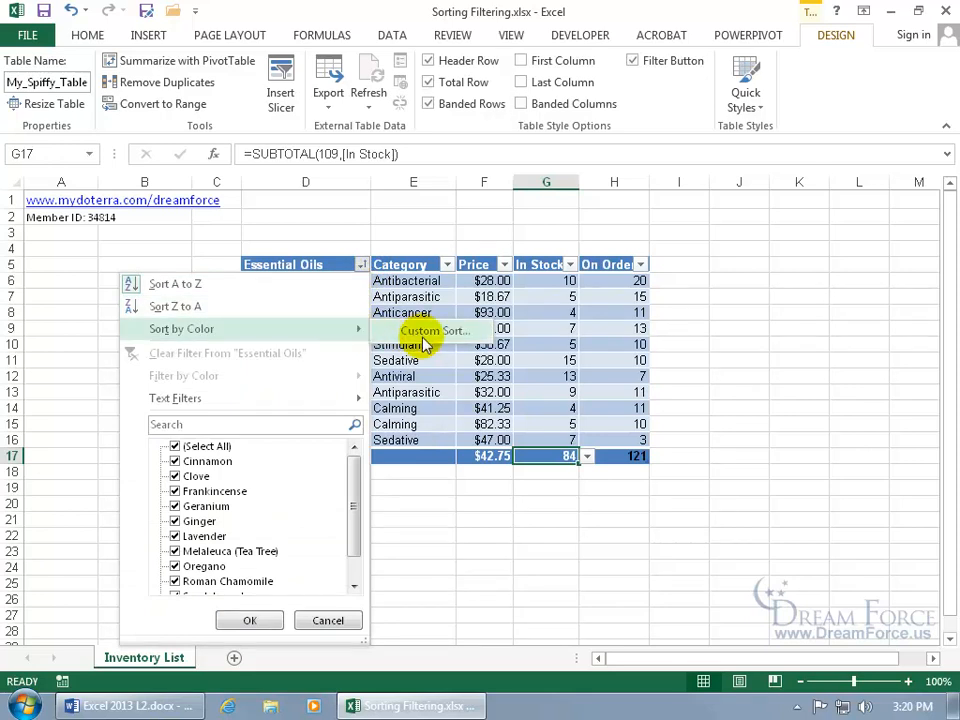
{"action": "left_click", "coordinate": [421, 336]}
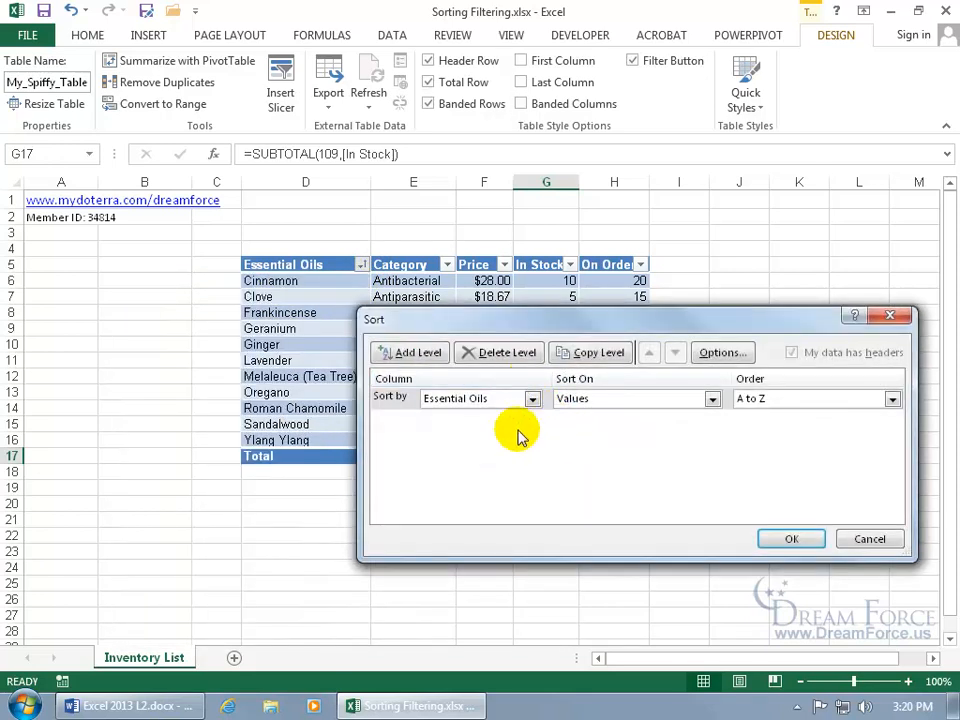
{"action": "left_click", "coordinate": [427, 353]}
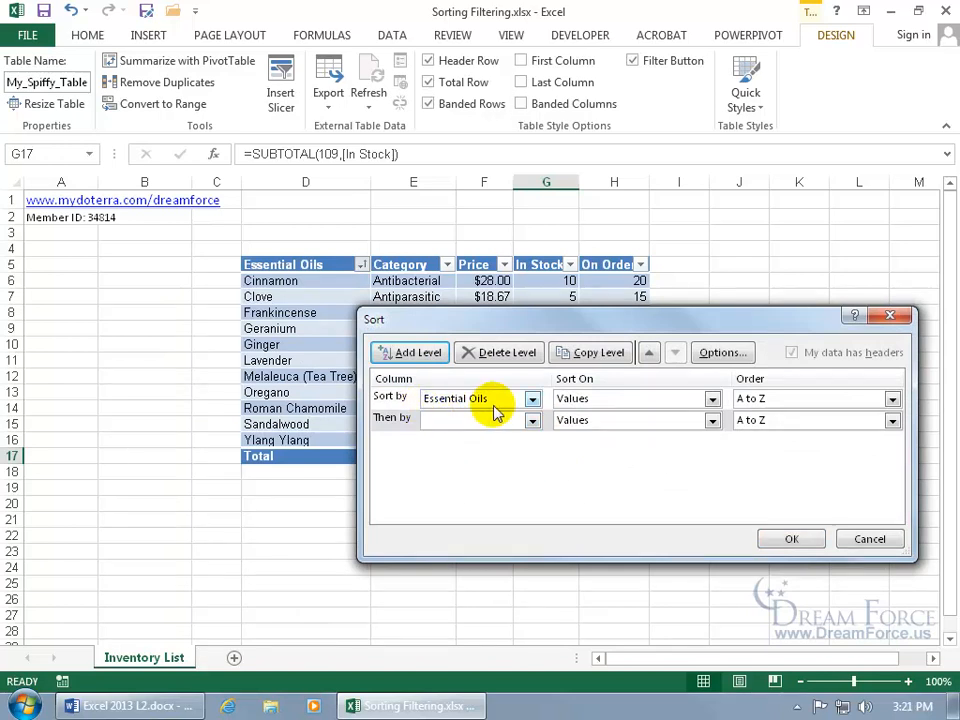
{"action": "left_click", "coordinate": [532, 420]}
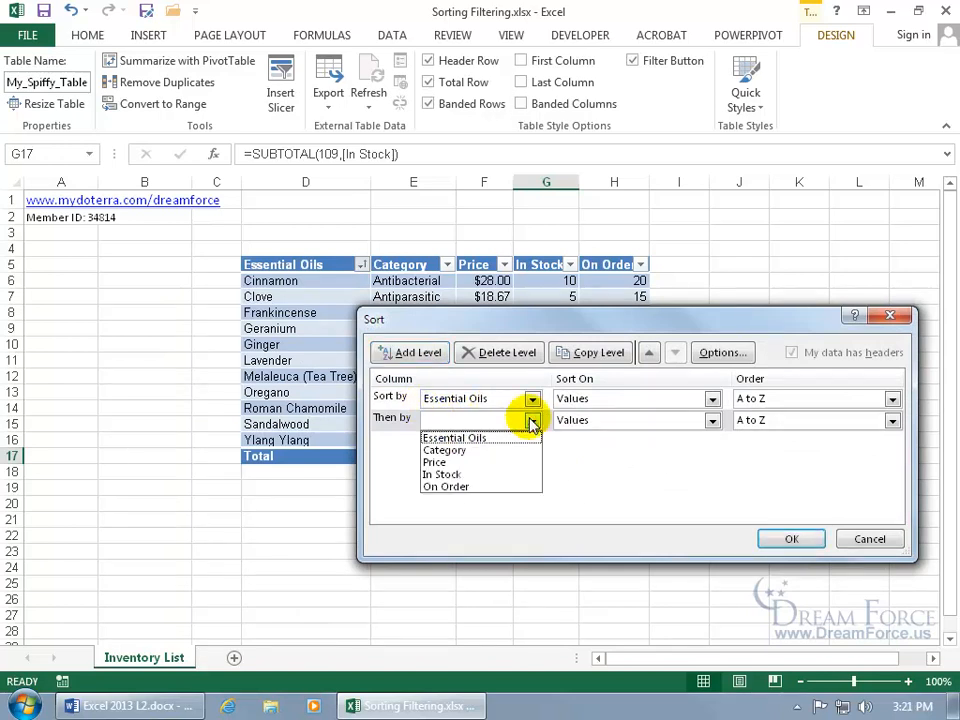
{"action": "left_click", "coordinate": [574, 452]}
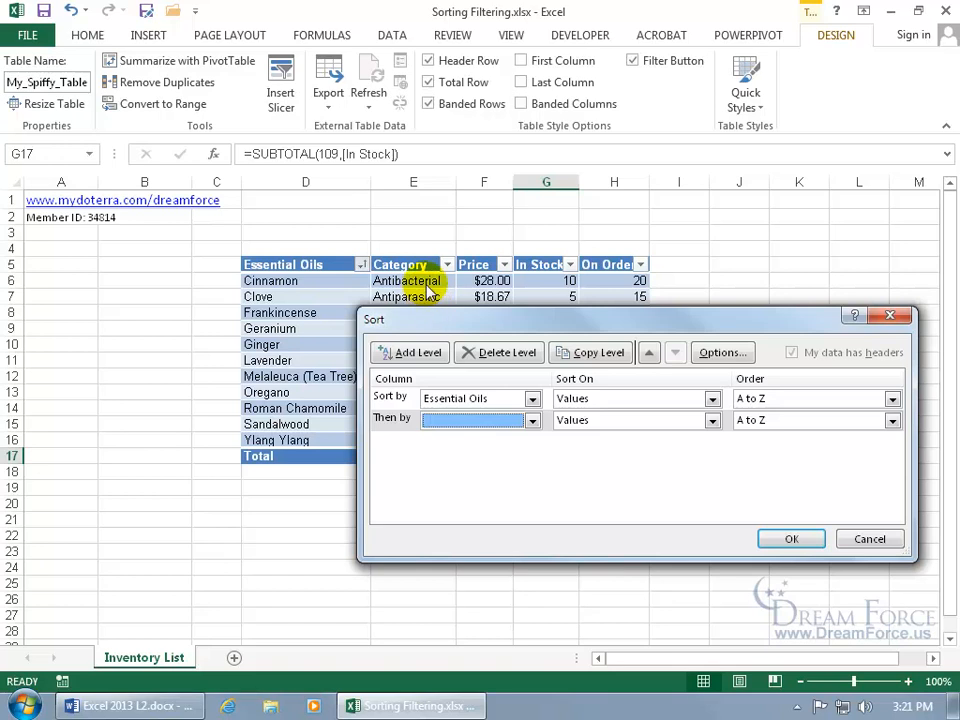
{"action": "left_click_drag", "start_coordinate": [420, 315], "coordinate": [418, 341]}
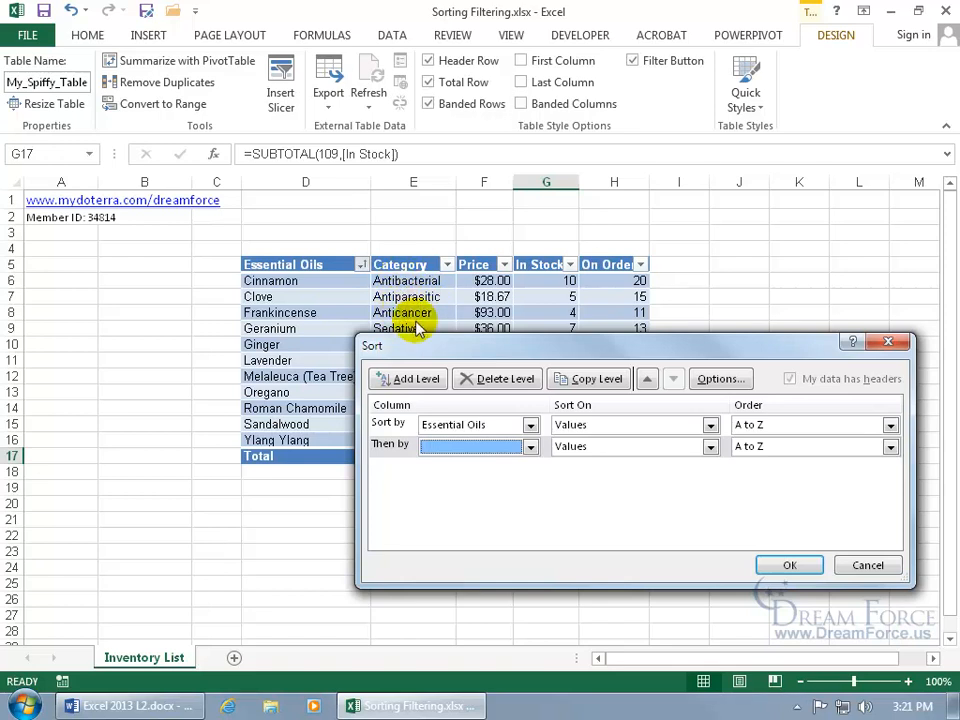
{"action": "left_click", "coordinate": [878, 566]}
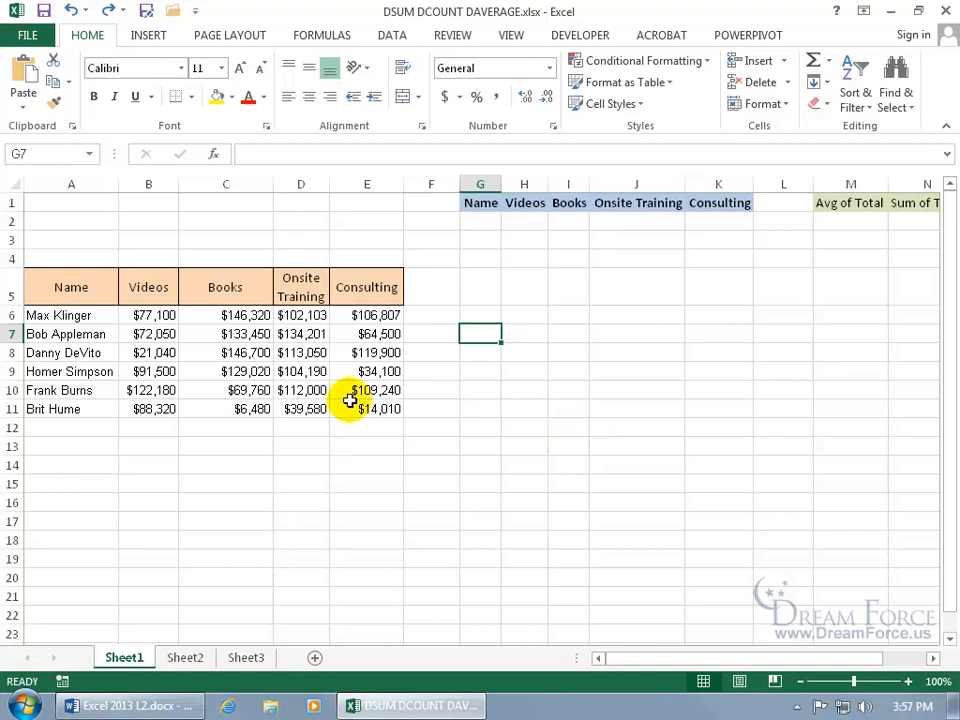
Compare the Videos figures and header row of the data range with the criteria headings in G1:K1
{"action": "left_click_drag", "start_coordinate": [165, 315], "coordinate": [159, 403]}
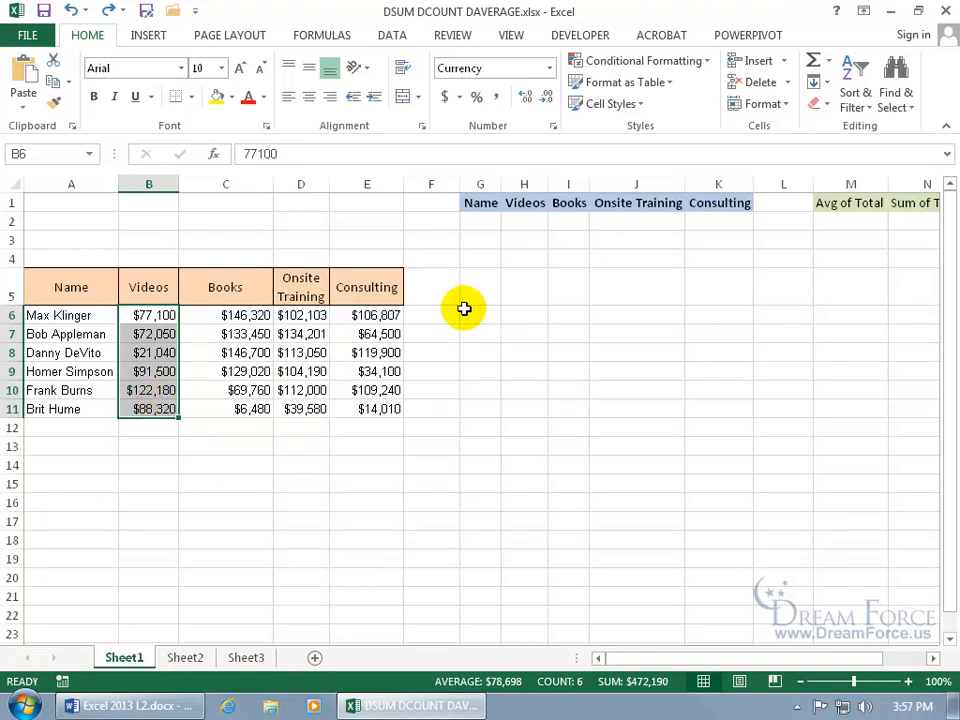
{"action": "left_click", "coordinate": [536, 221]}
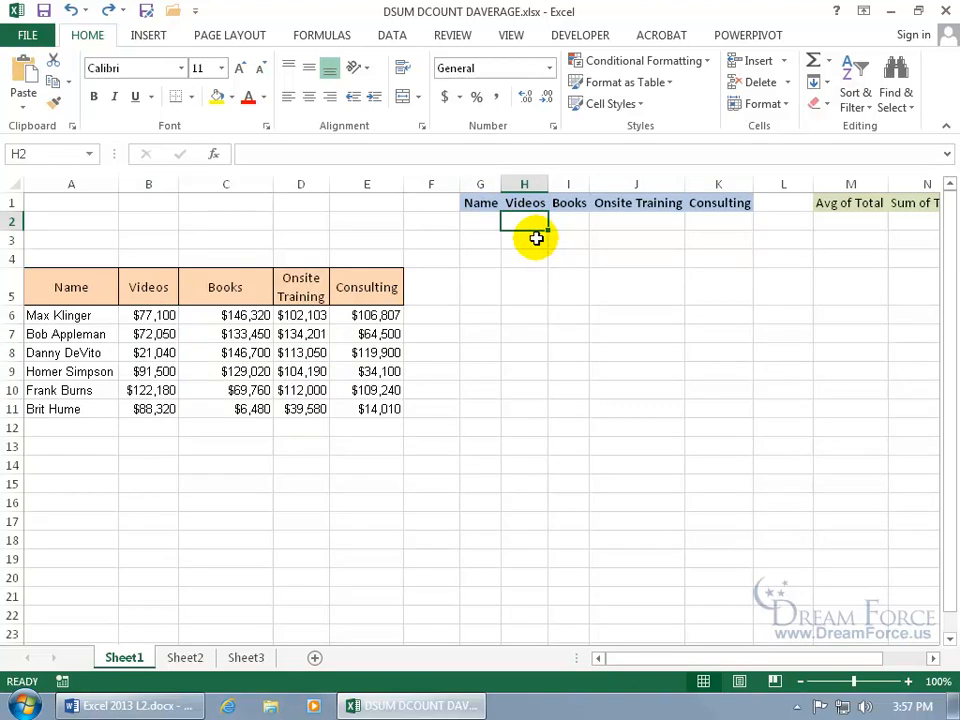
{"action": "left_click_drag", "start_coordinate": [64, 283], "coordinate": [353, 289]}
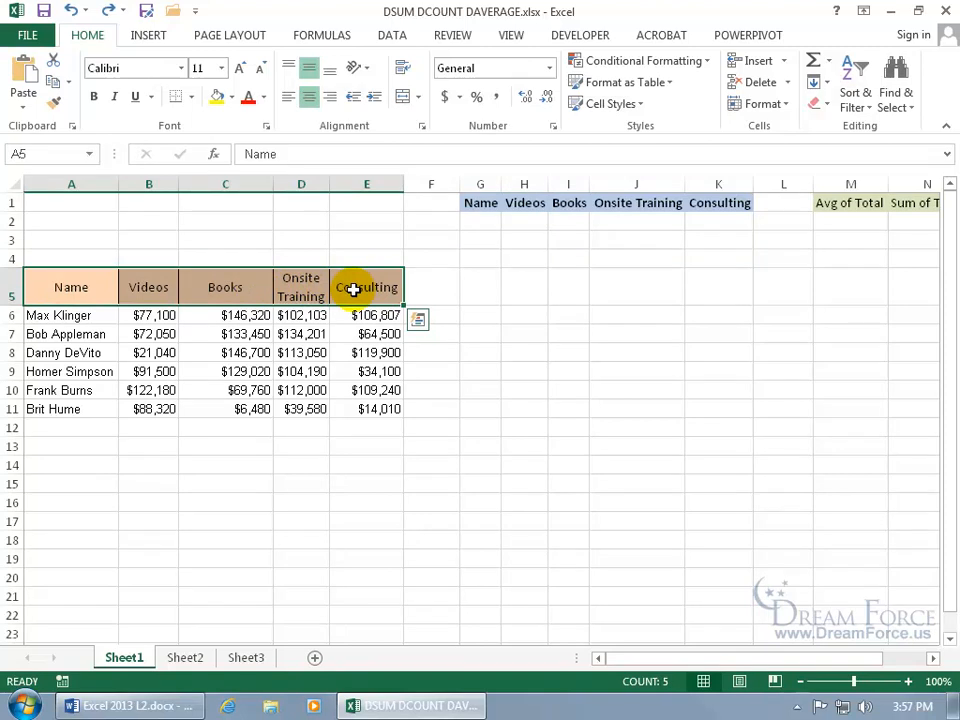
{"action": "left_click", "coordinate": [470, 224]}
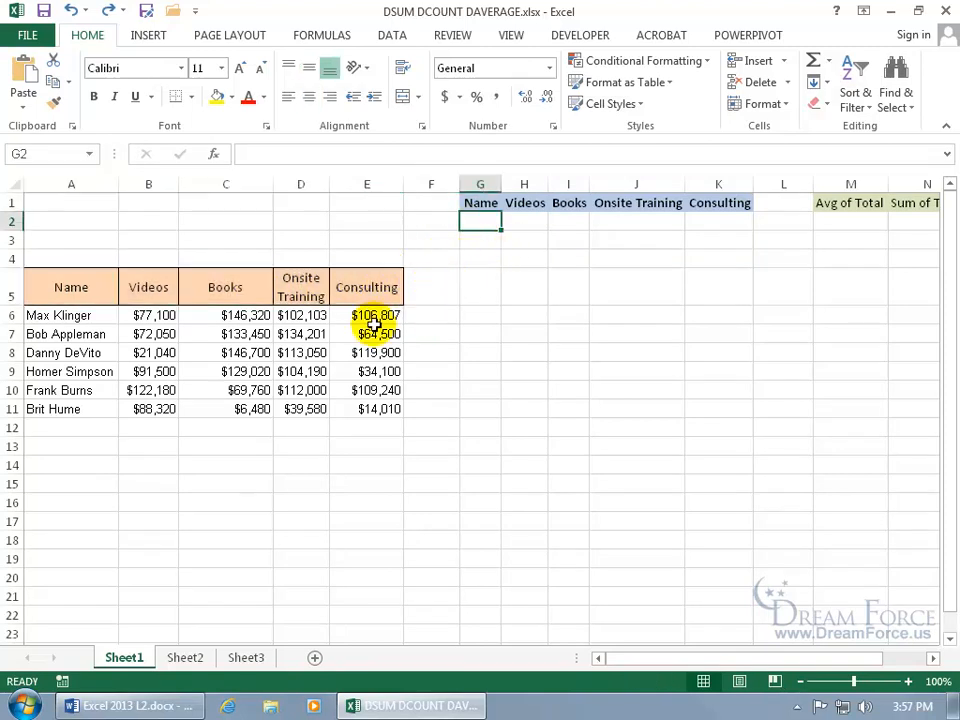
Enter the criterion >=75000 in cell H2 under the Videos heading
{"action": "left_click", "coordinate": [525, 220]}
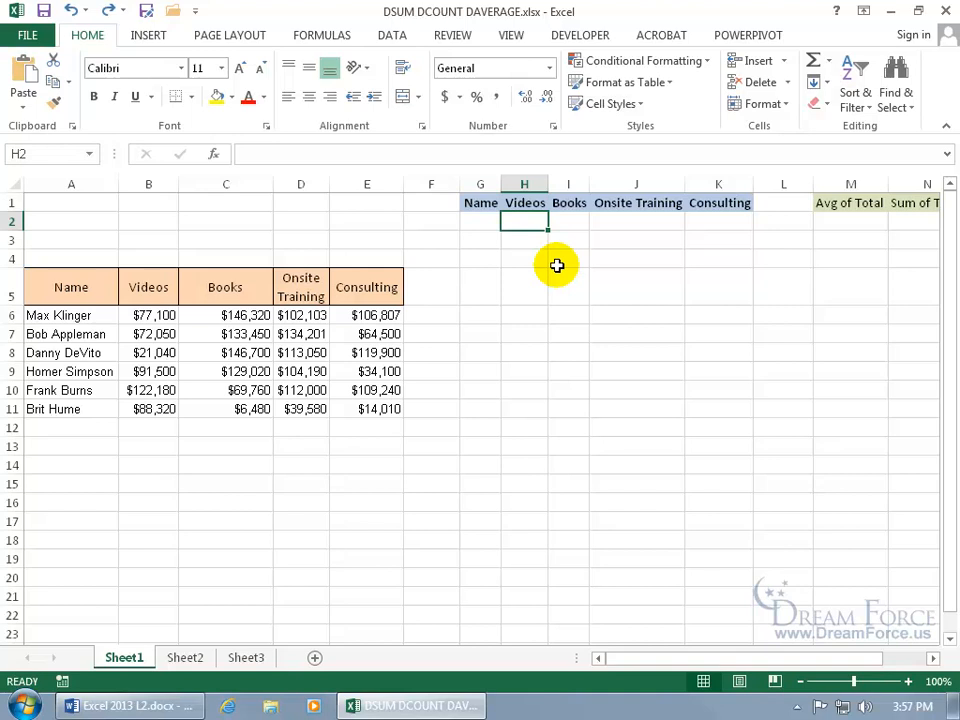
{"action": "type", "text": ">"}
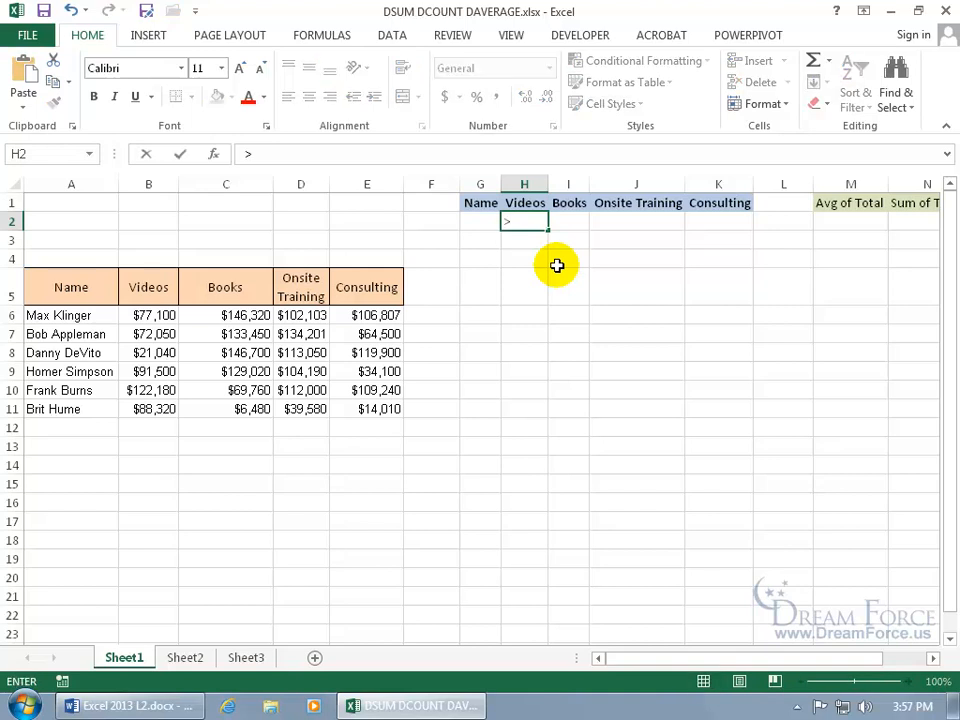
{"action": "type", "text": "=75000"}
{"action": "key", "text": "Return"}
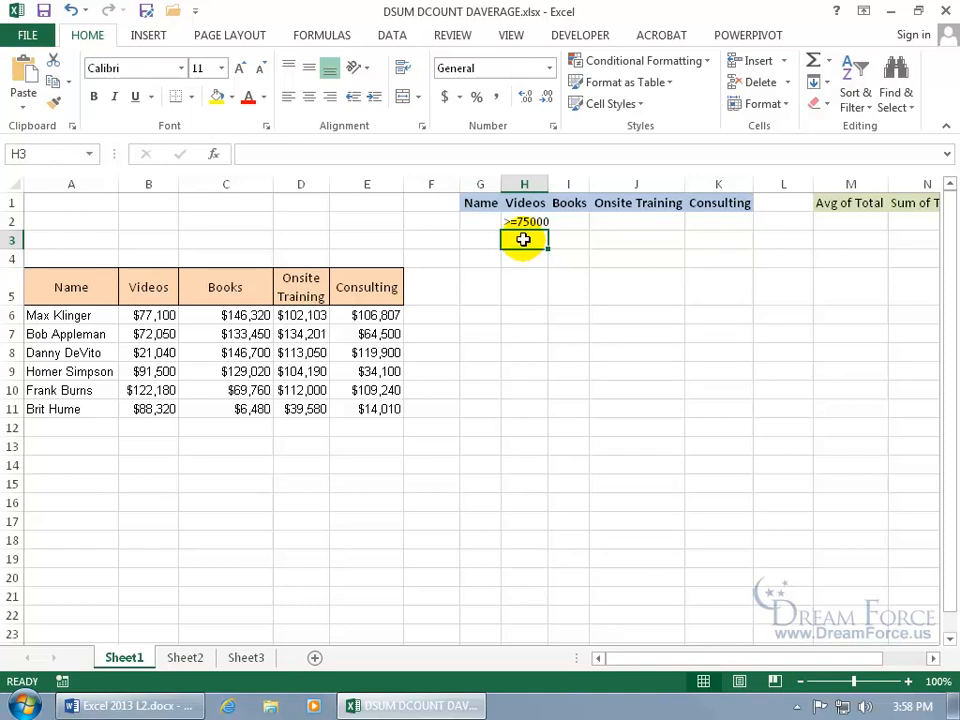
Select together all Videos figures of at least 75,000 to check their total, then clear the selection
{"action": "left_click", "coordinate": [163, 316]}
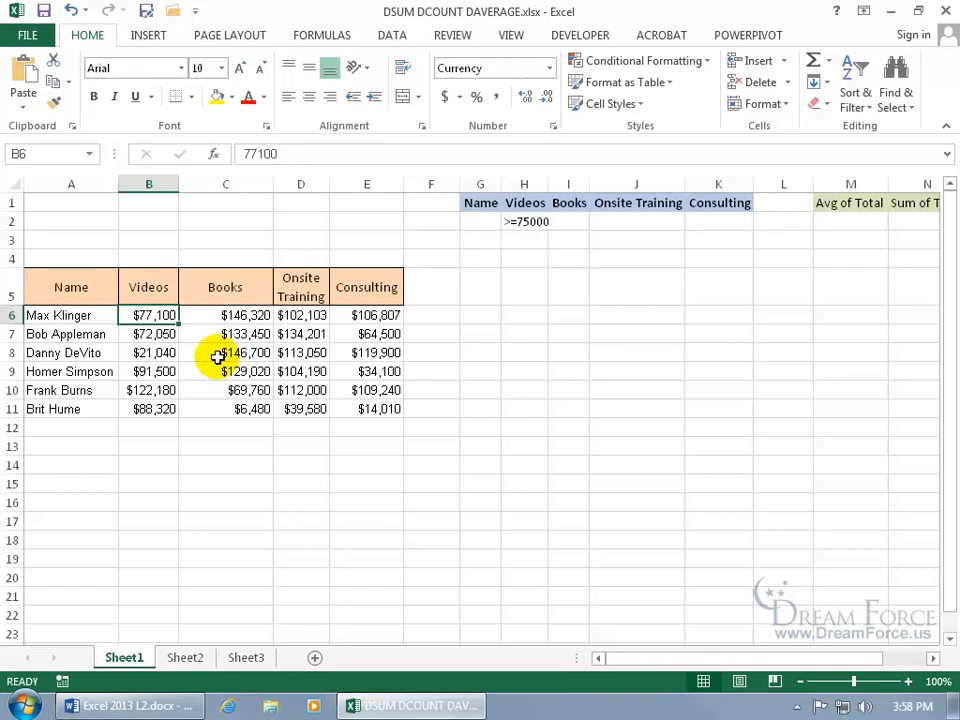
{"action": "left_click", "coordinate": [140, 371], "text": "ctrl"}
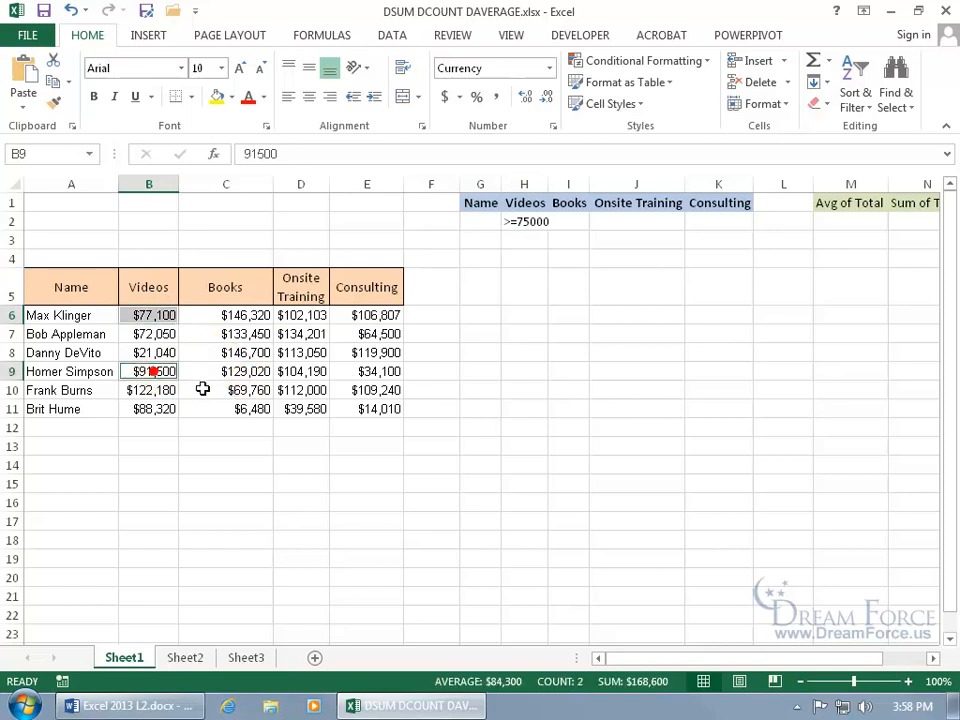
{"action": "left_click", "coordinate": [167, 392], "text": "ctrl"}
{"action": "left_click", "coordinate": [166, 408], "text": "ctrl"}
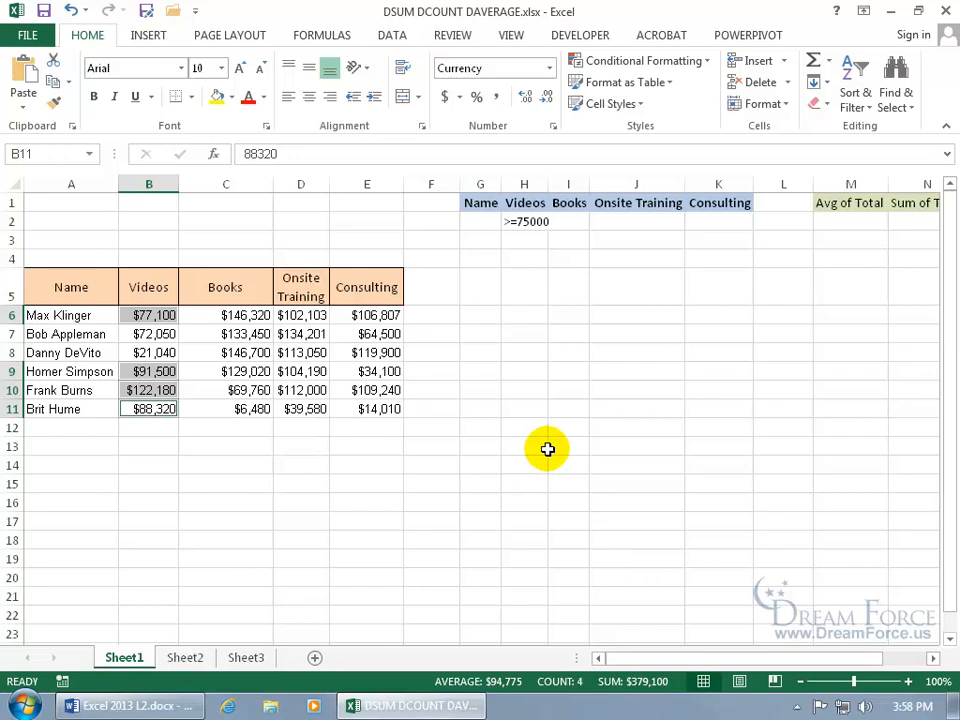
{"action": "left_click", "coordinate": [629, 372]}
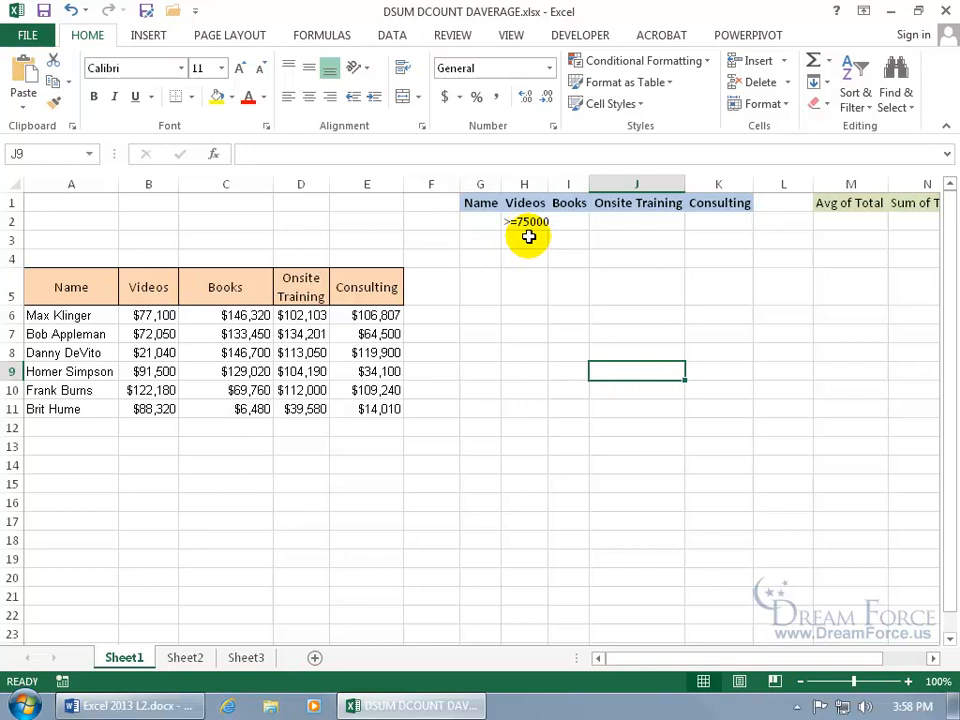
Start a DSUM formula in N2 under Sum of Total with the data range A5:E11 as the database
{"action": "left_click", "coordinate": [932, 658]}
{"action": "left_click", "coordinate": [932, 658]}
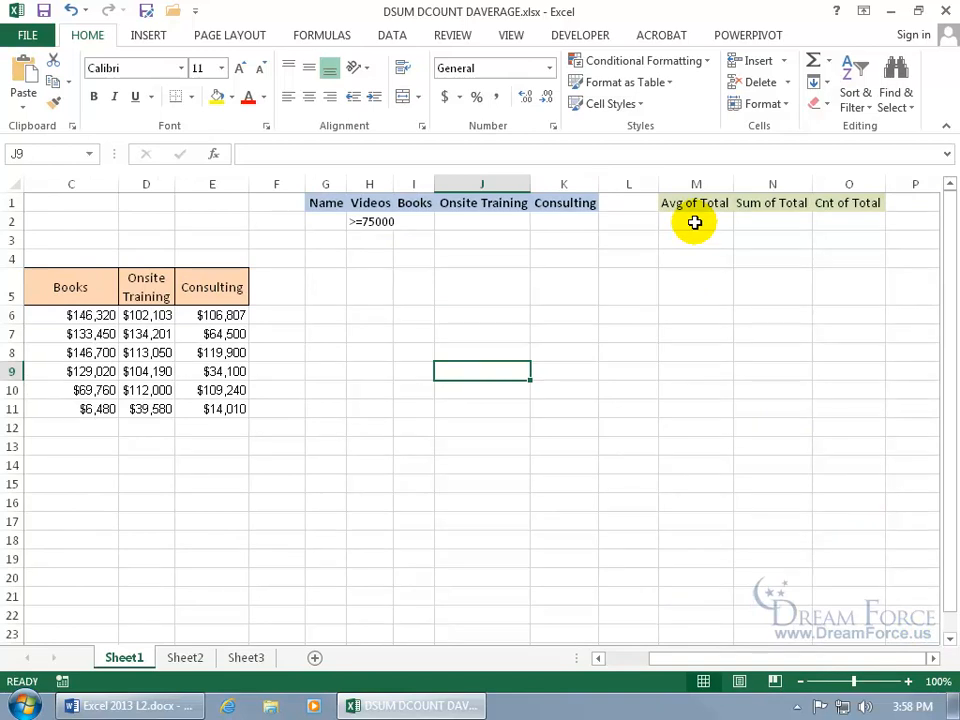
{"action": "left_click", "coordinate": [758, 223]}
{"action": "type", "text": "=dsu"}
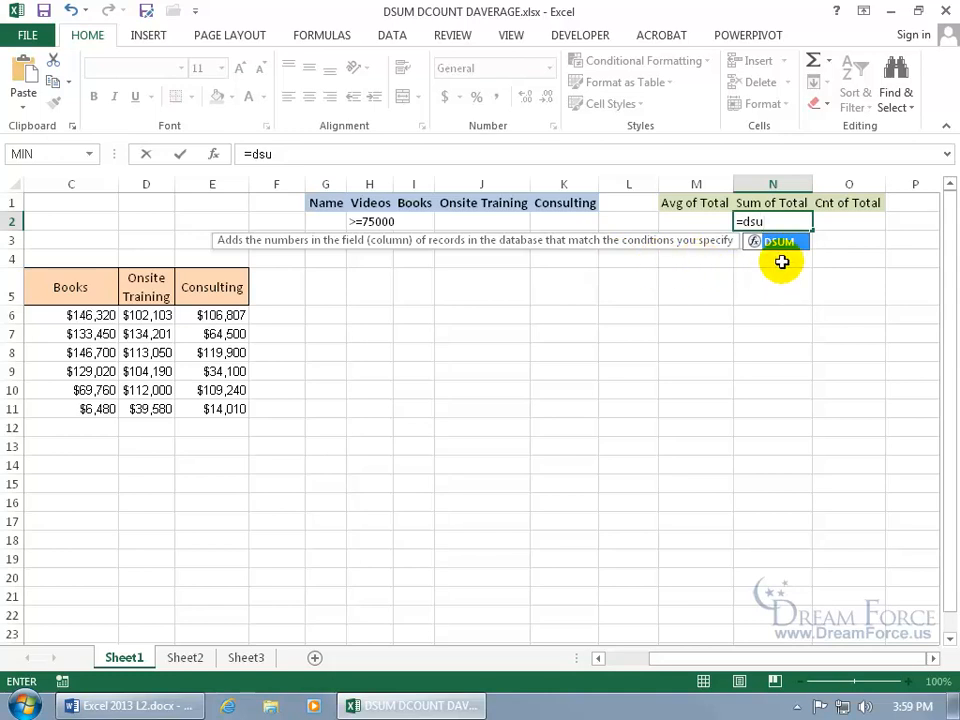
{"action": "key", "text": "Tab"}
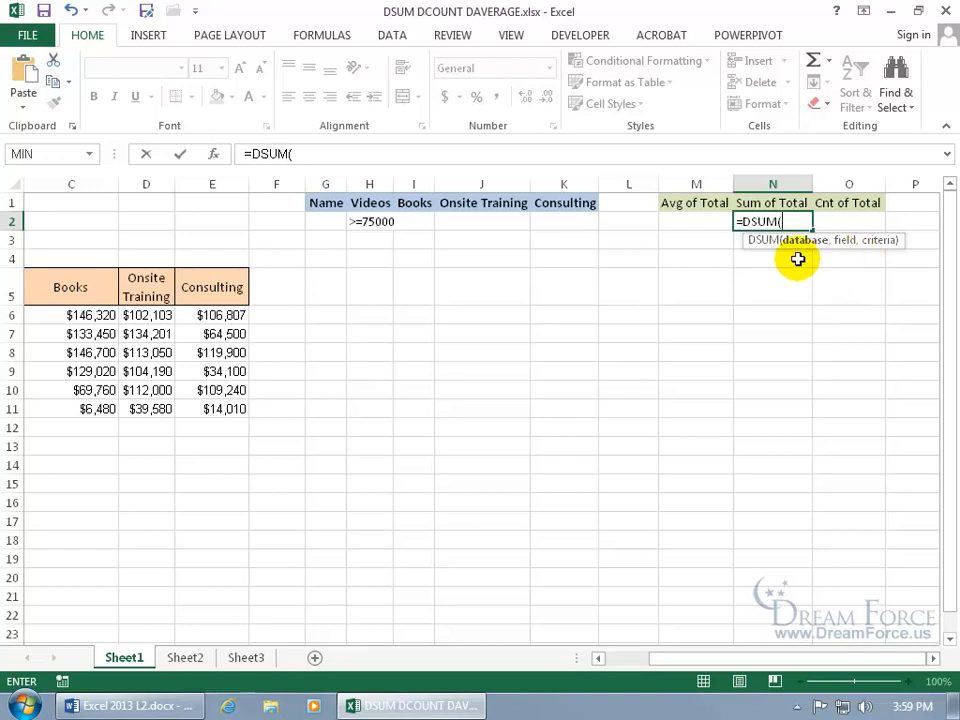
{"action": "left_click_drag", "start_coordinate": [772, 658], "coordinate": [681, 660]}
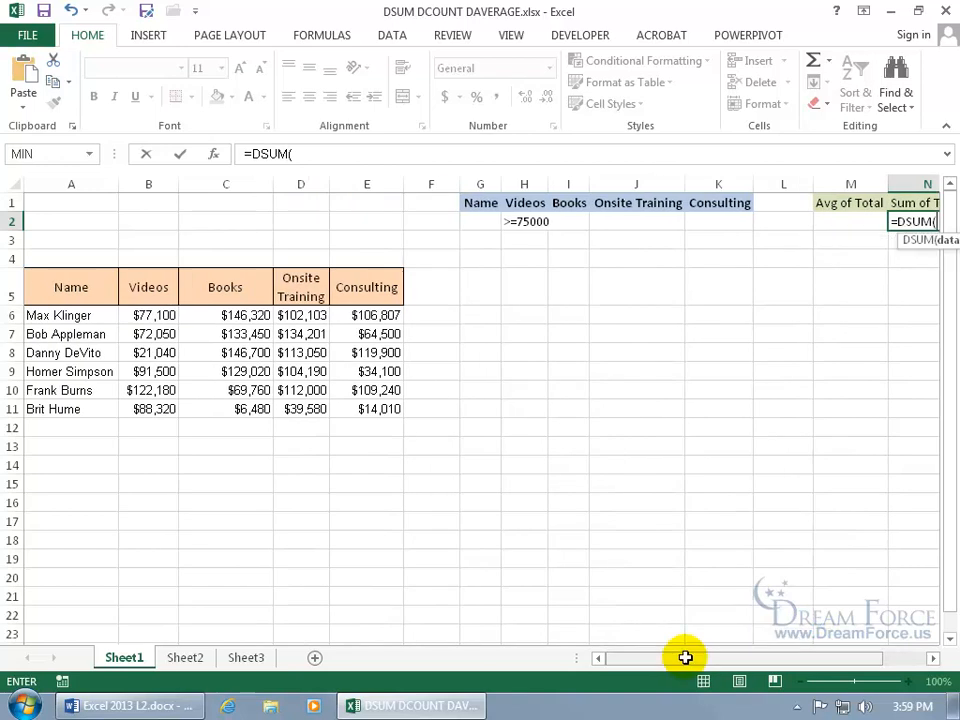
{"action": "left_click_drag", "start_coordinate": [90, 295], "coordinate": [371, 407]}
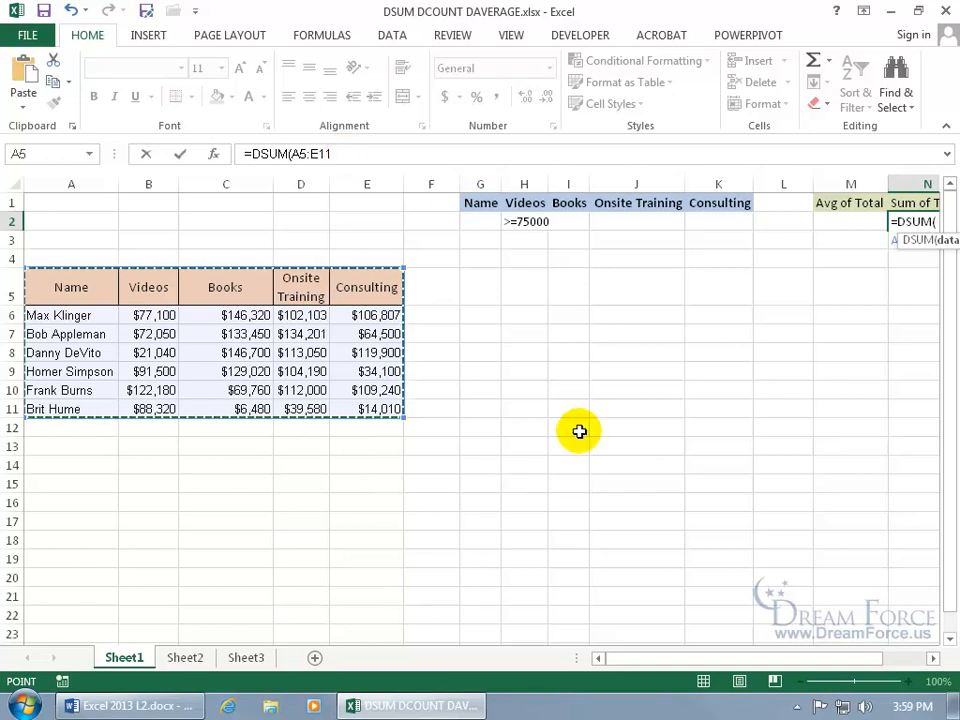
{"action": "left_click_drag", "start_coordinate": [686, 660], "coordinate": [736, 658]}
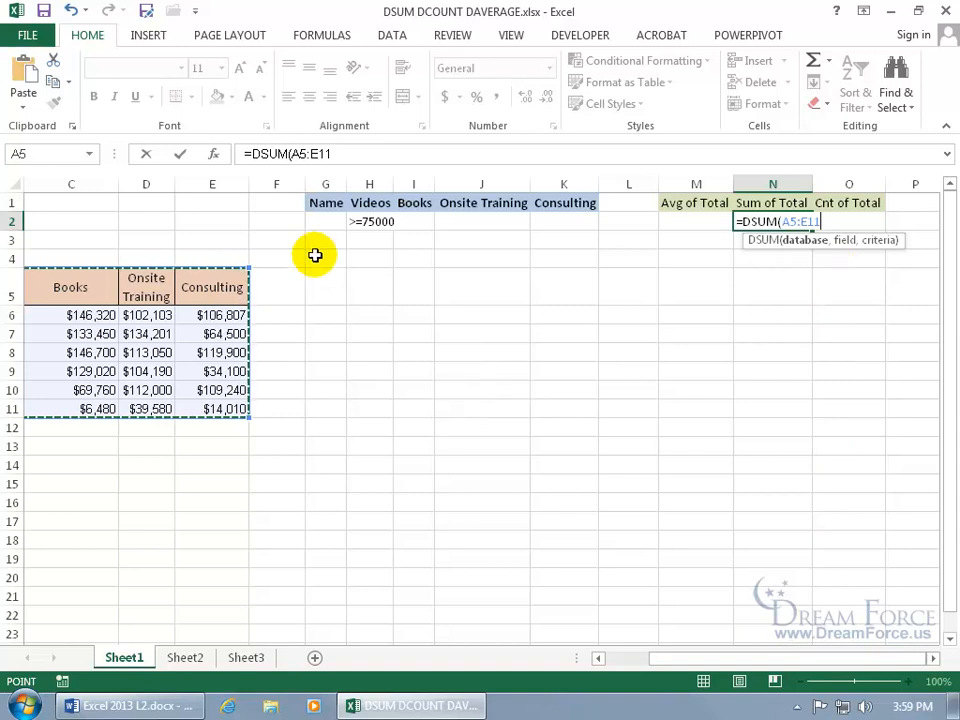
Open the function arguments of the DSUM formula and set its field to "Videos"
{"action": "left_click", "coordinate": [214, 158]}
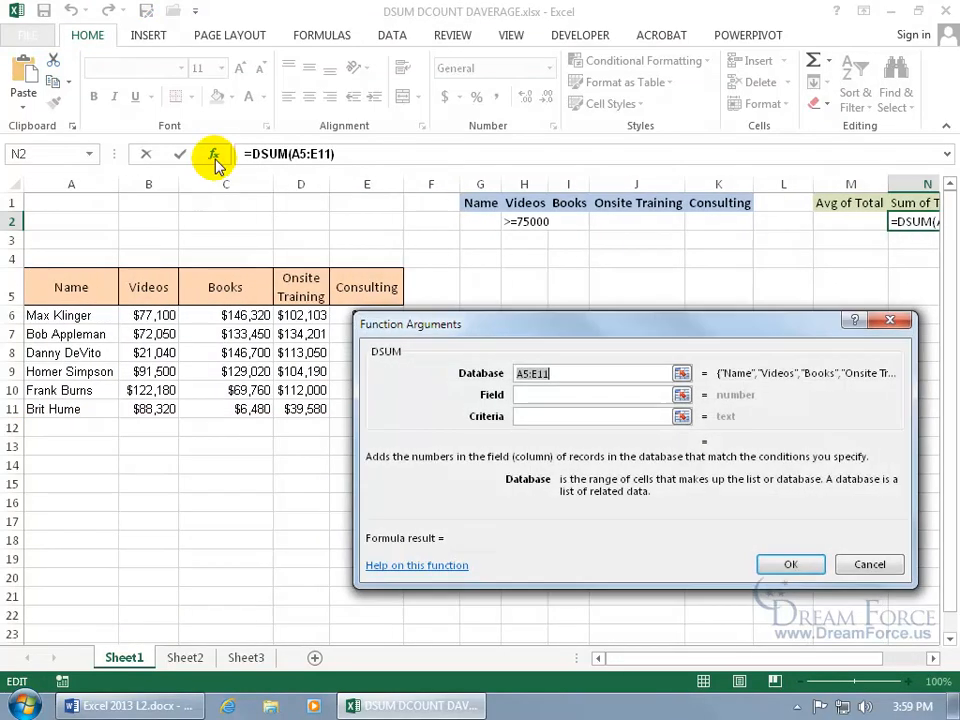
{"action": "left_click", "coordinate": [531, 395]}
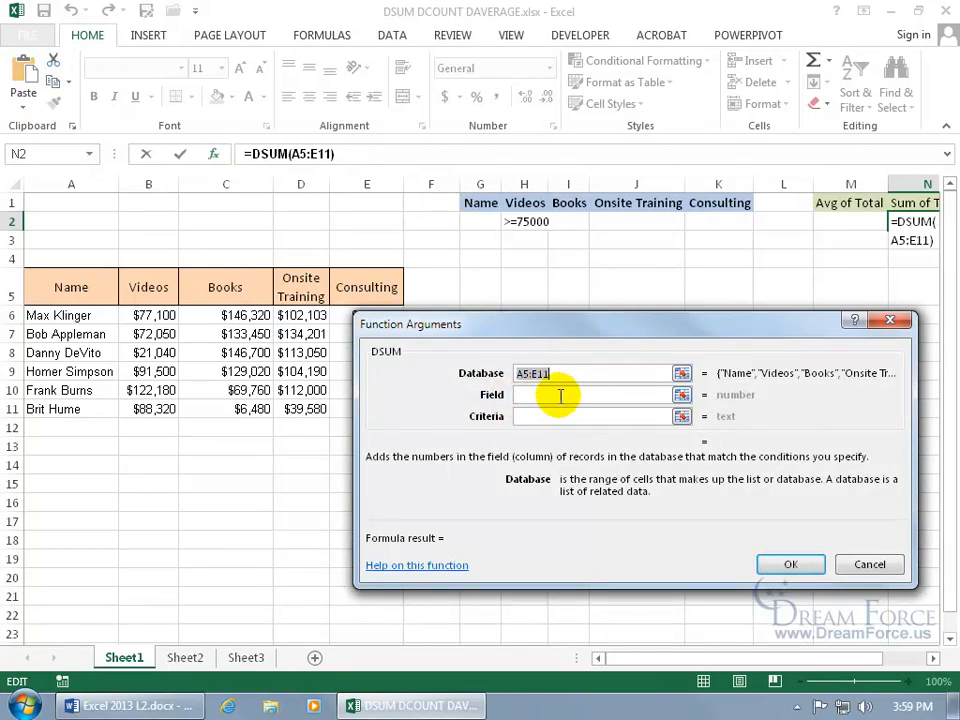
{"action": "left_click", "coordinate": [561, 395]}
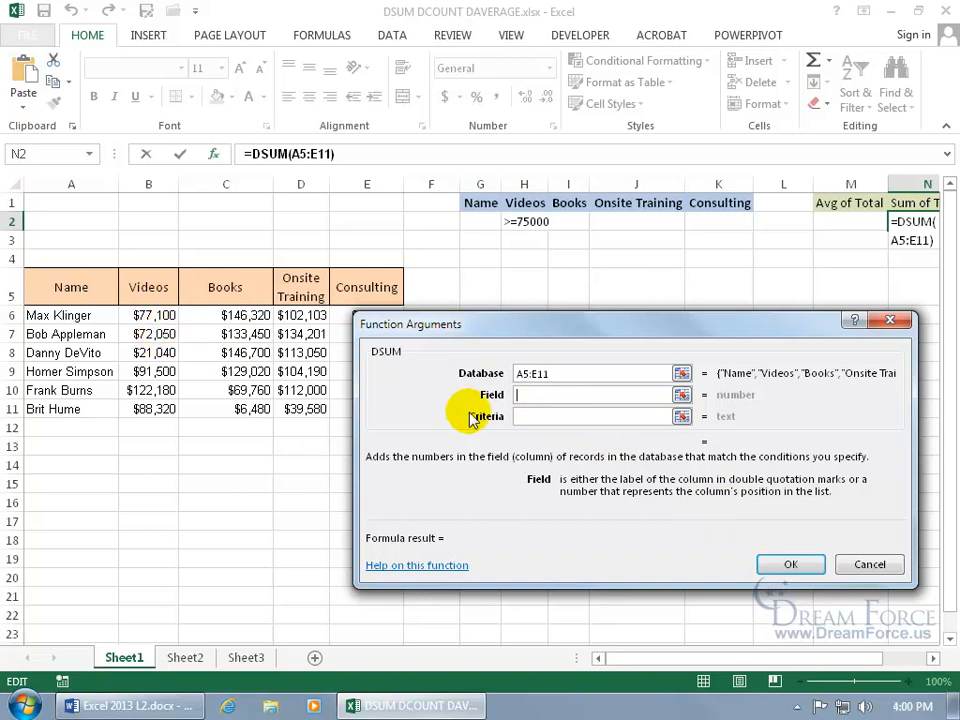
{"action": "type", "text": "\"Videos\""}
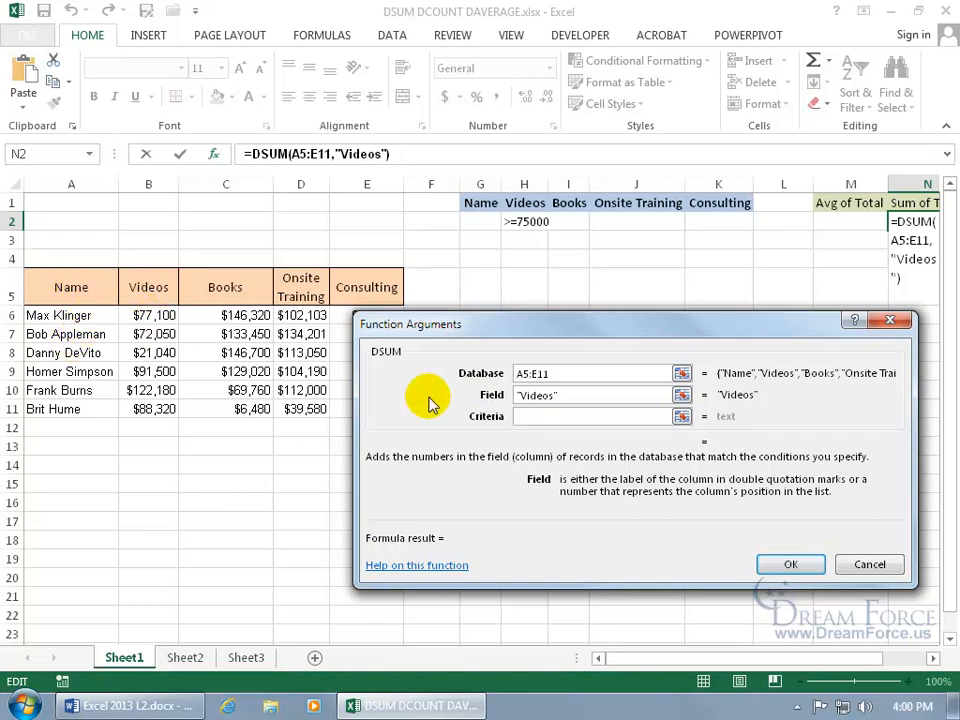
Set the DSUM criteria to the range G1:K2 and complete the formula in N2
{"action": "left_click", "coordinate": [573, 416]}
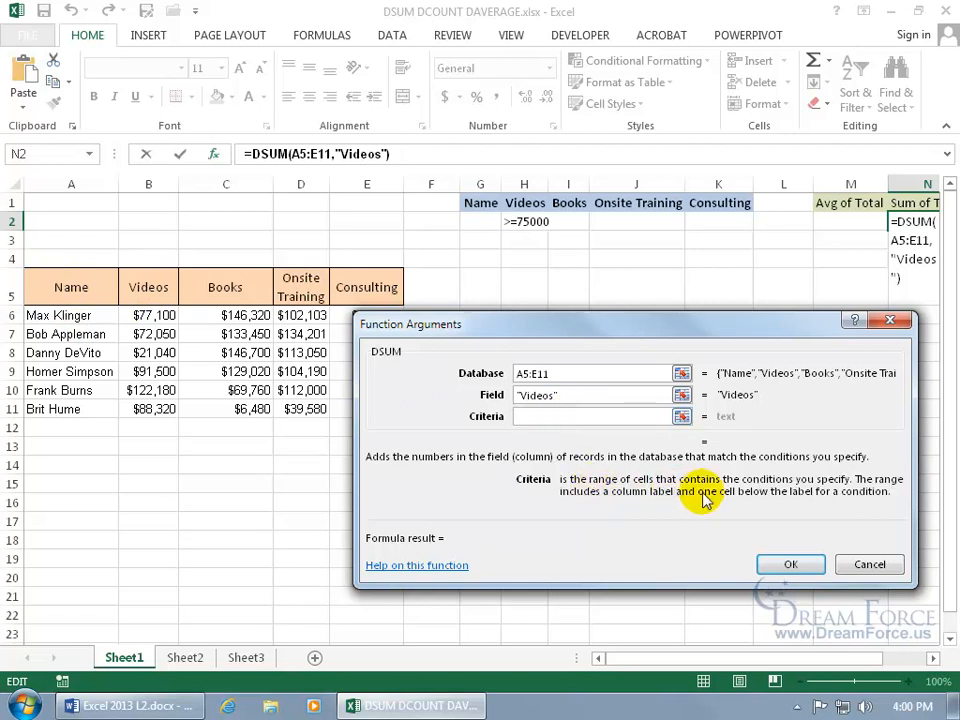
{"action": "left_click", "coordinate": [682, 418]}
{"action": "left_click_drag", "start_coordinate": [483, 207], "coordinate": [724, 222]}
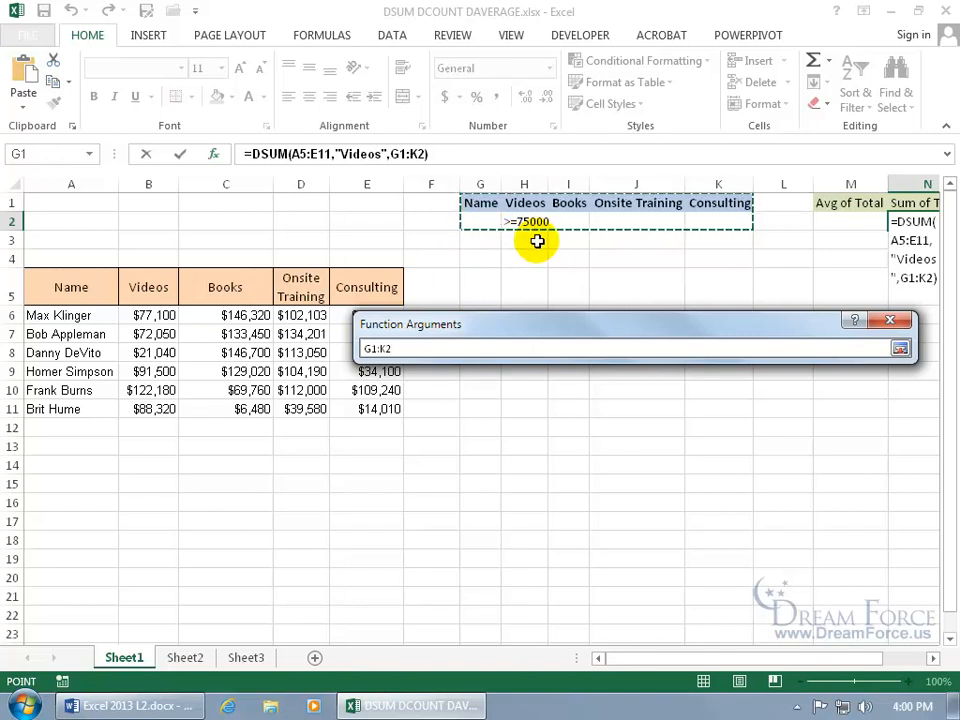
{"action": "key", "text": "Return"}
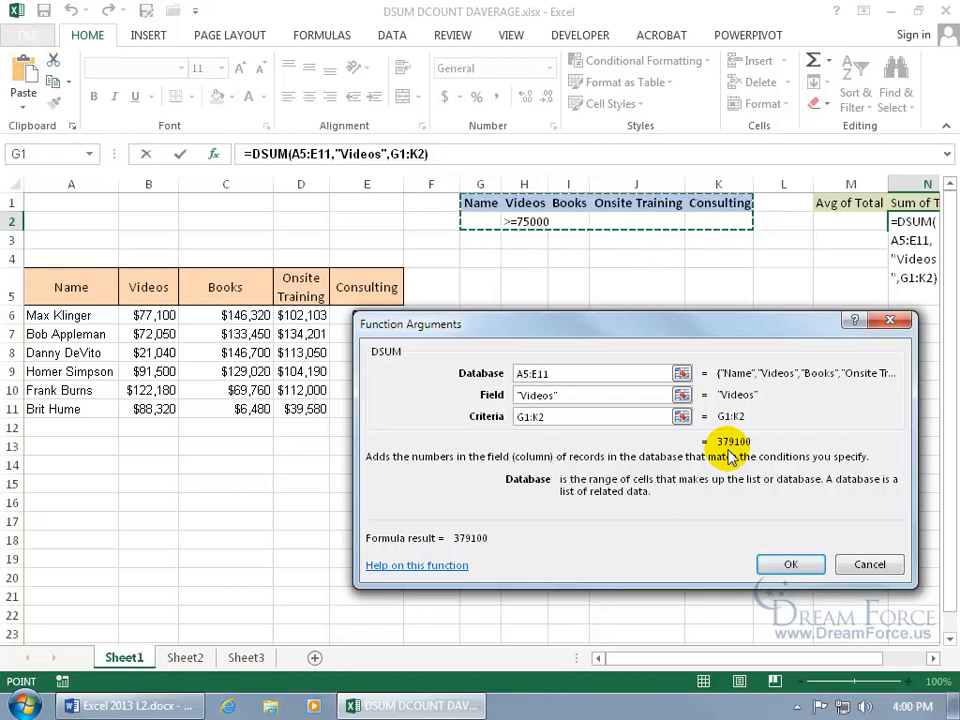
{"action": "left_click", "coordinate": [789, 564]}
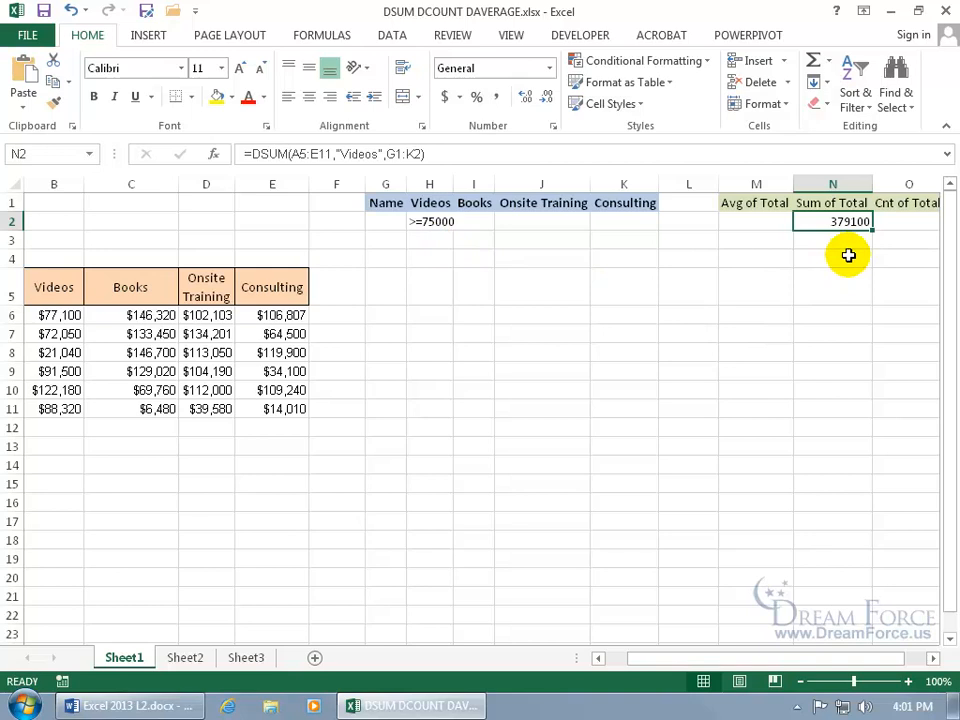
Select together all Videos figures of at least 75,000 to compare their sum with the DSUM result
{"action": "left_click_drag", "start_coordinate": [745, 657], "coordinate": [660, 617]}
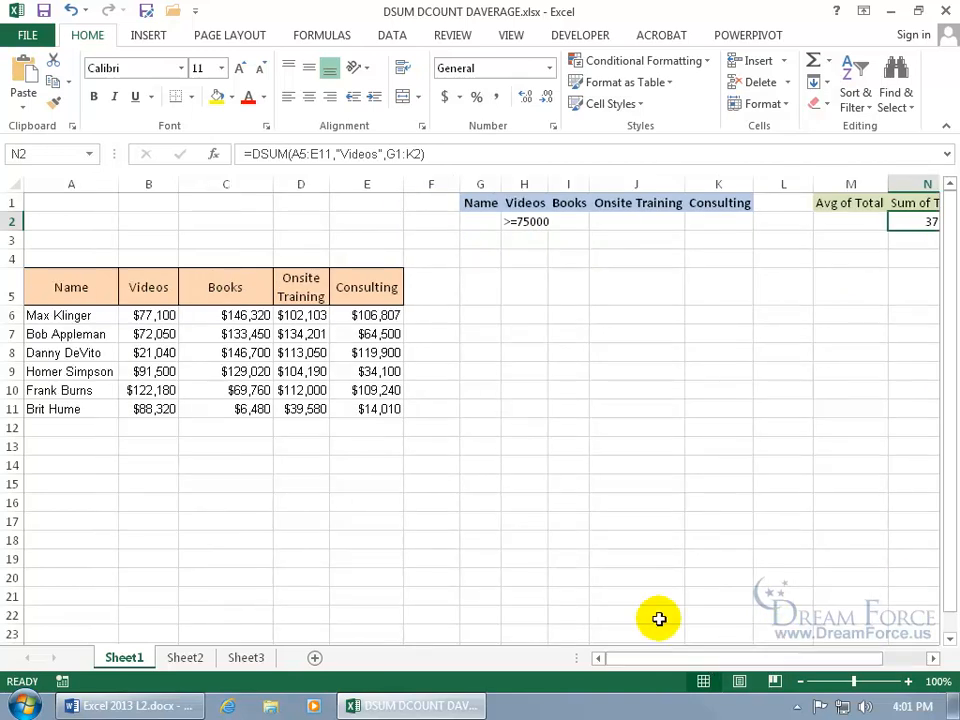
{"action": "left_click", "coordinate": [165, 315]}
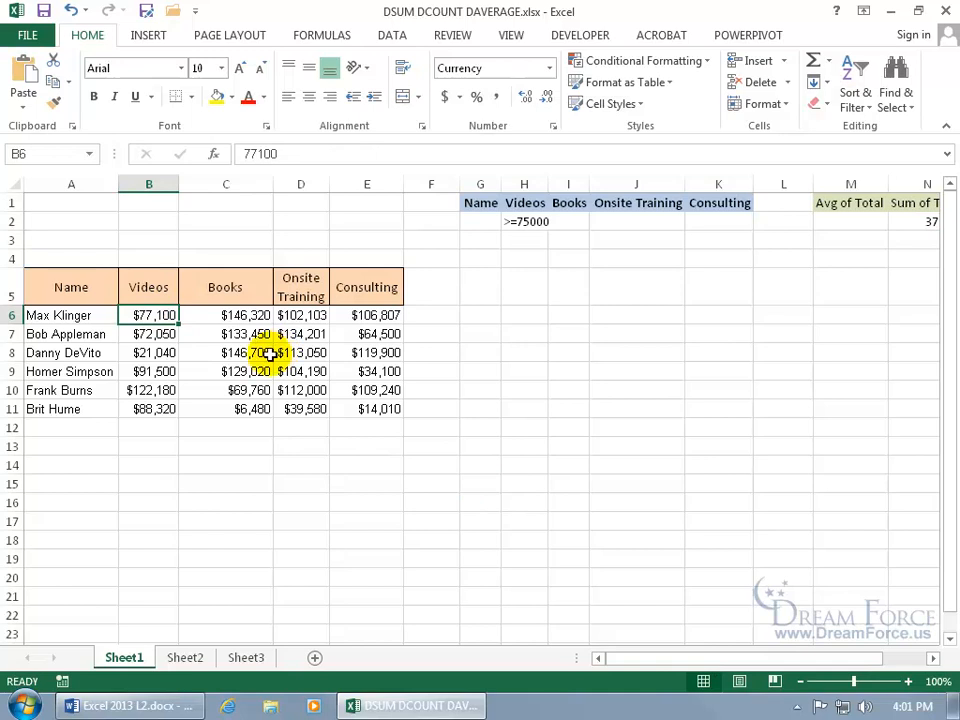
{"action": "left_click", "coordinate": [150, 371], "text": "ctrl"}
{"action": "left_click", "coordinate": [152, 390], "text": "ctrl"}
{"action": "left_click", "coordinate": [152, 409], "text": "ctrl"}
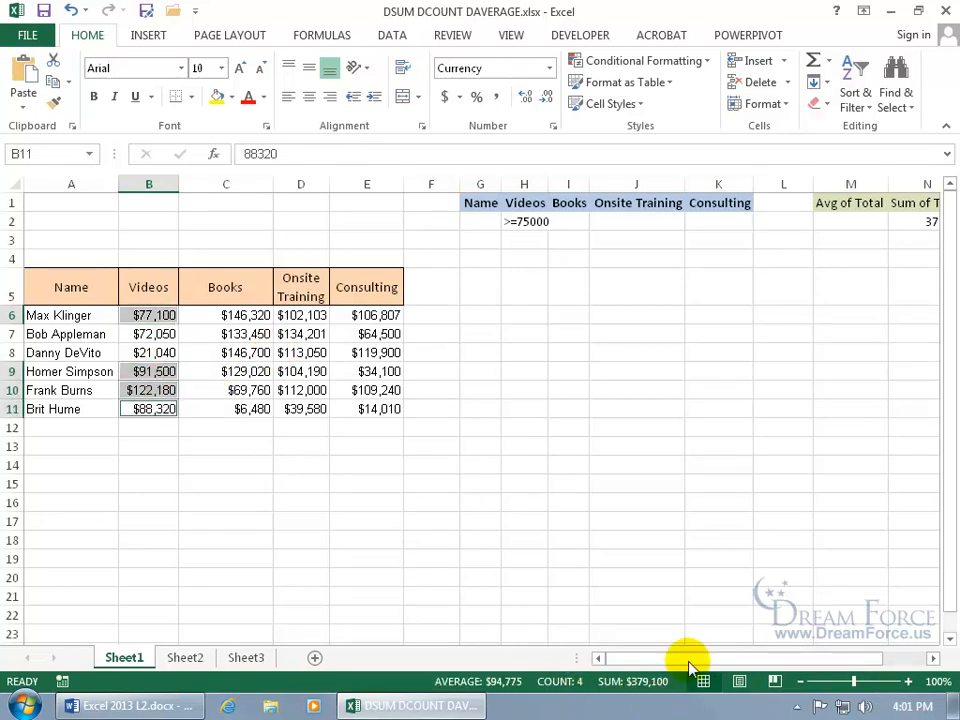
Replace the "Videos" field in the N2 DSUM formula with column number 2 and check the formula
{"action": "left_click_drag", "start_coordinate": [869, 658], "coordinate": [910, 666]}
{"action": "double_click", "coordinate": [781, 222]}
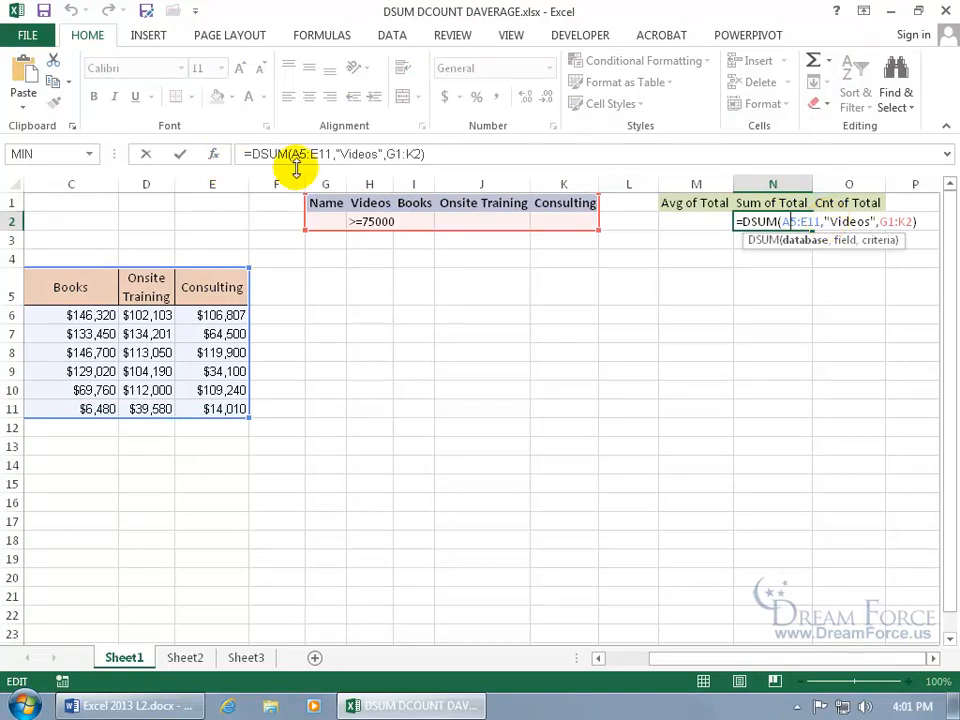
{"action": "left_click_drag", "start_coordinate": [829, 221], "coordinate": [872, 221]}
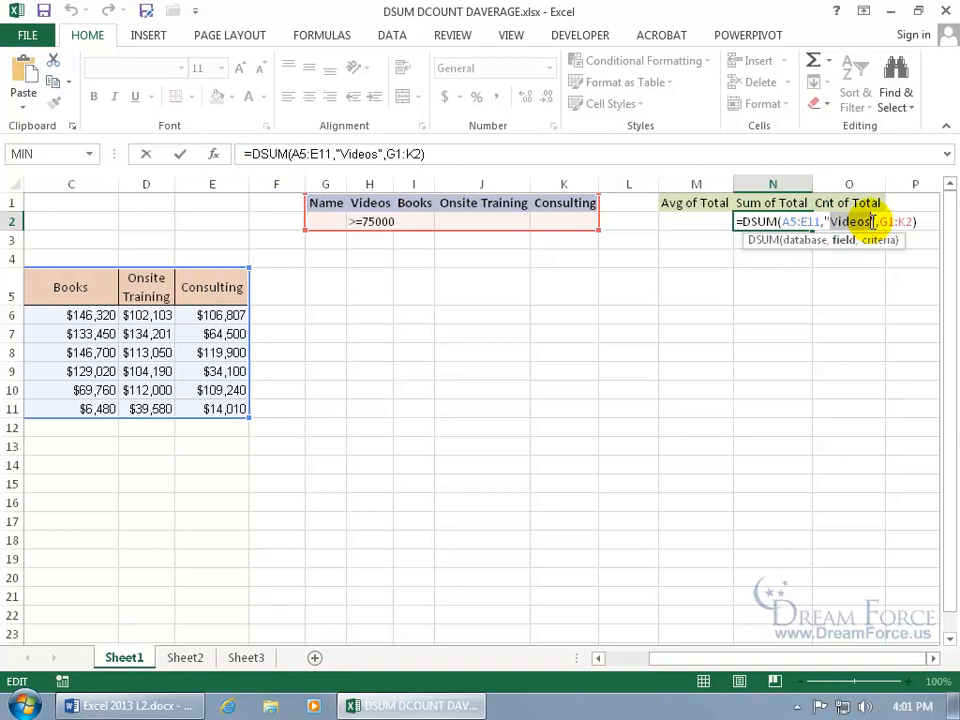
{"action": "key", "text": "BackSpace"}
{"action": "key", "text": "BackSpace"}
{"action": "key", "text": "Delete"}
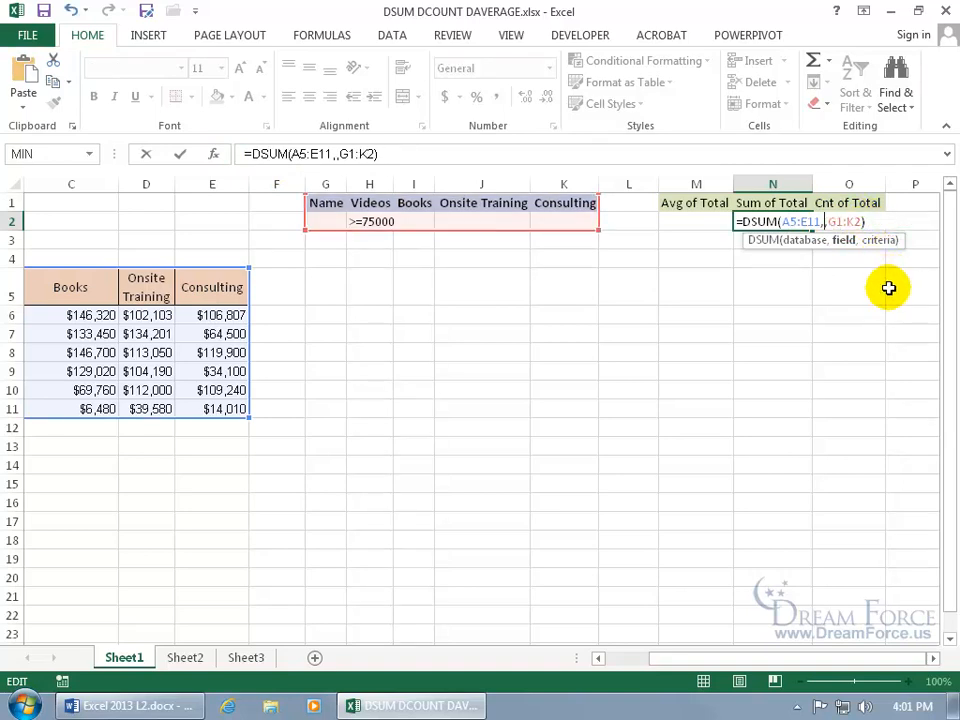
{"action": "left_click_drag", "start_coordinate": [729, 656], "coordinate": [577, 630]}
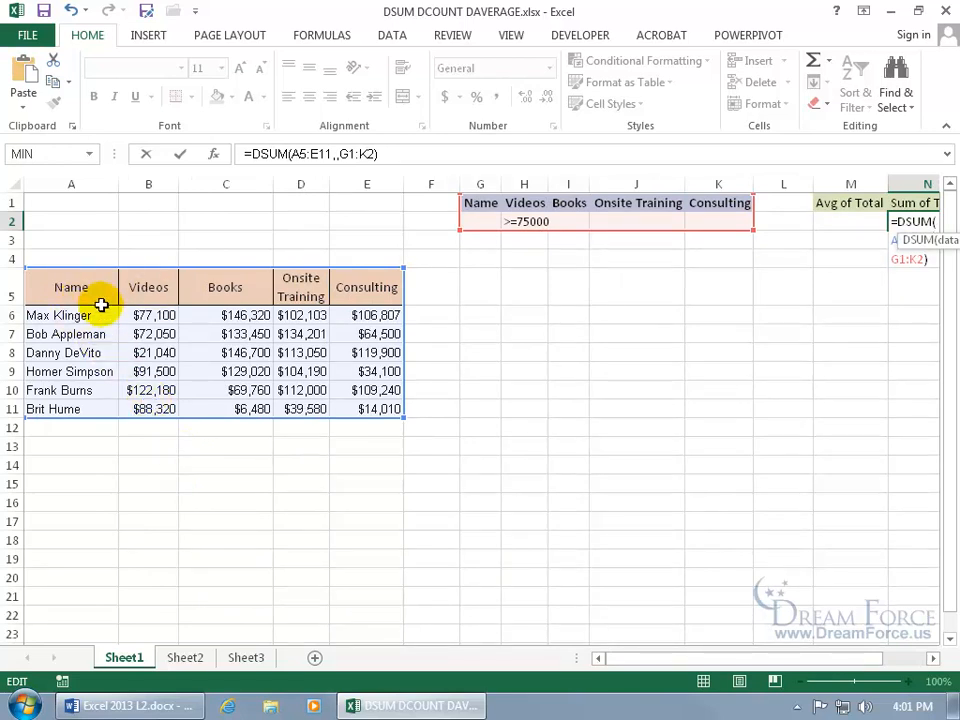
{"action": "type", "text": "2"}
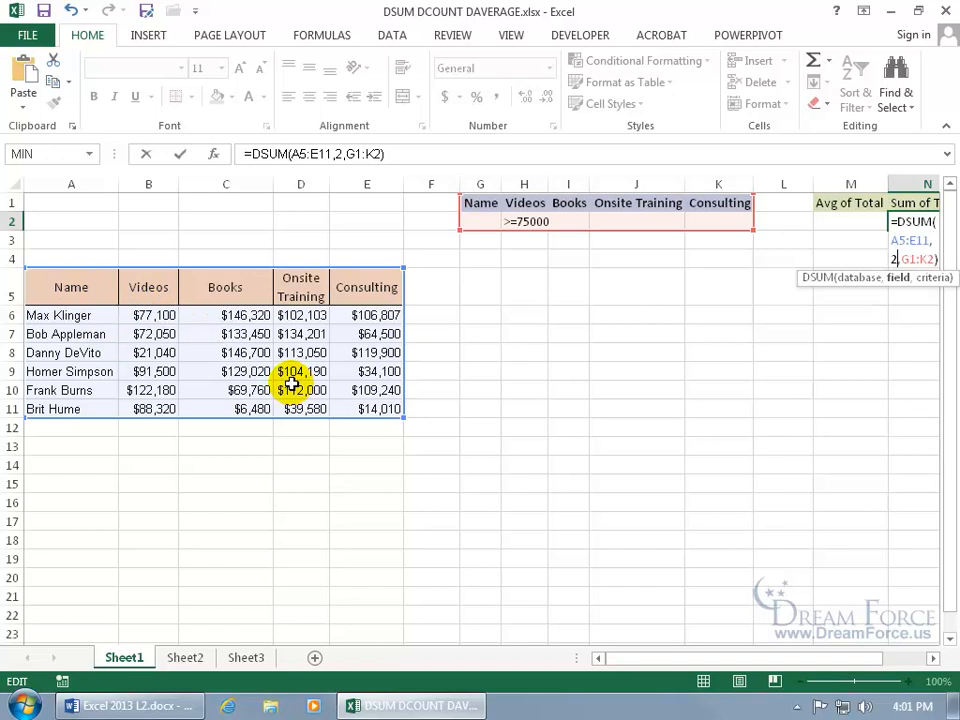
{"action": "key", "text": "Return"}
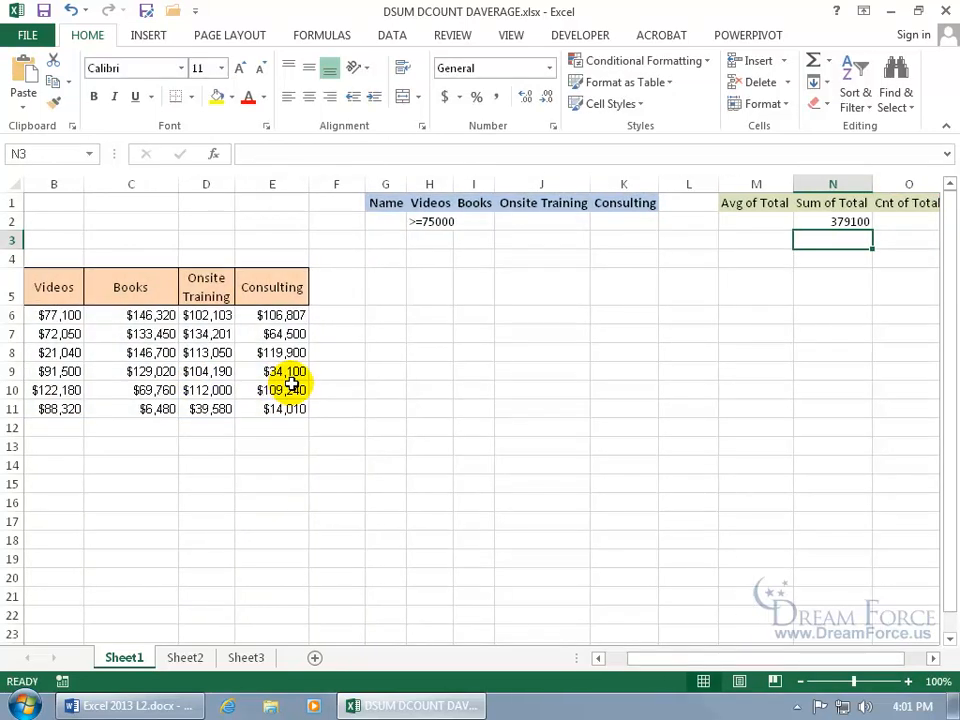
{"action": "left_click", "coordinate": [840, 220]}
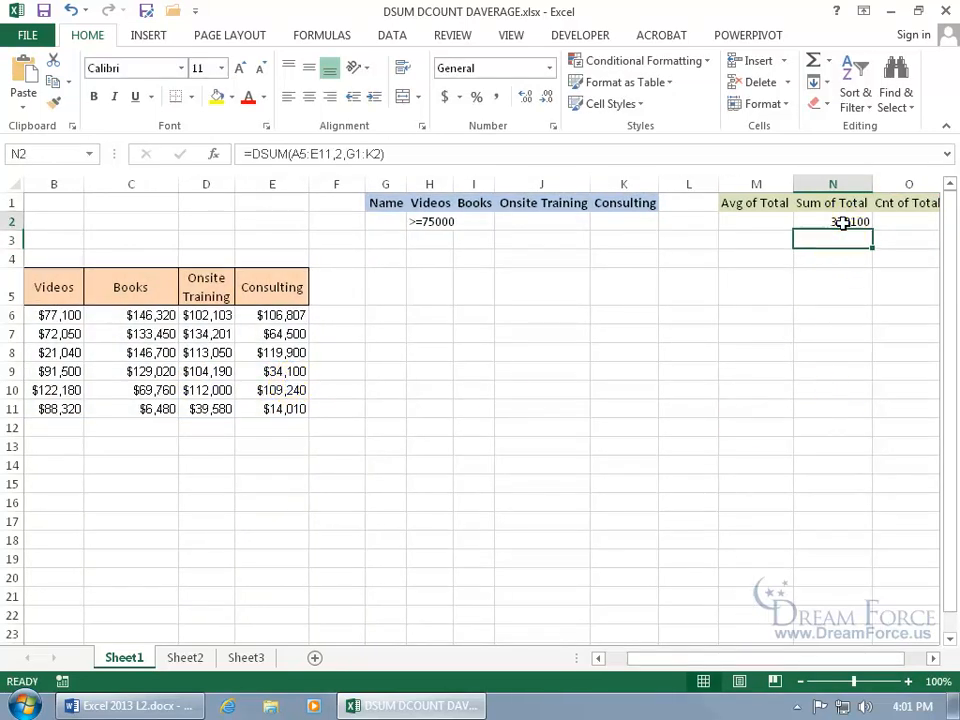
Delete the DSUM formula from N2 under Sum of Total
{"action": "left_click", "coordinate": [762, 220]}
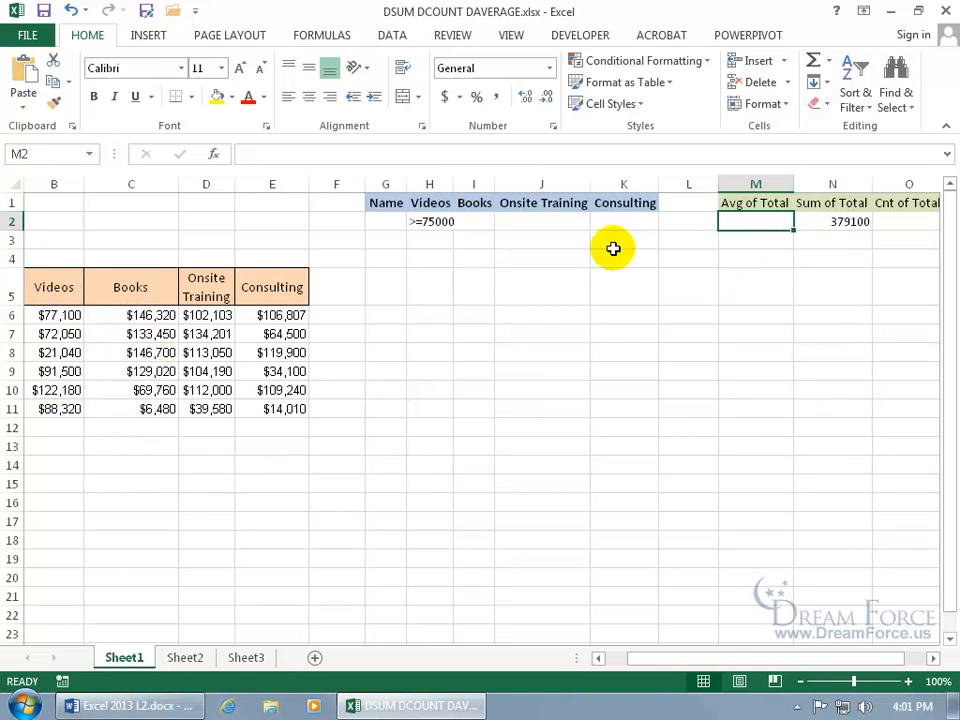
{"action": "left_click", "coordinate": [838, 222]}
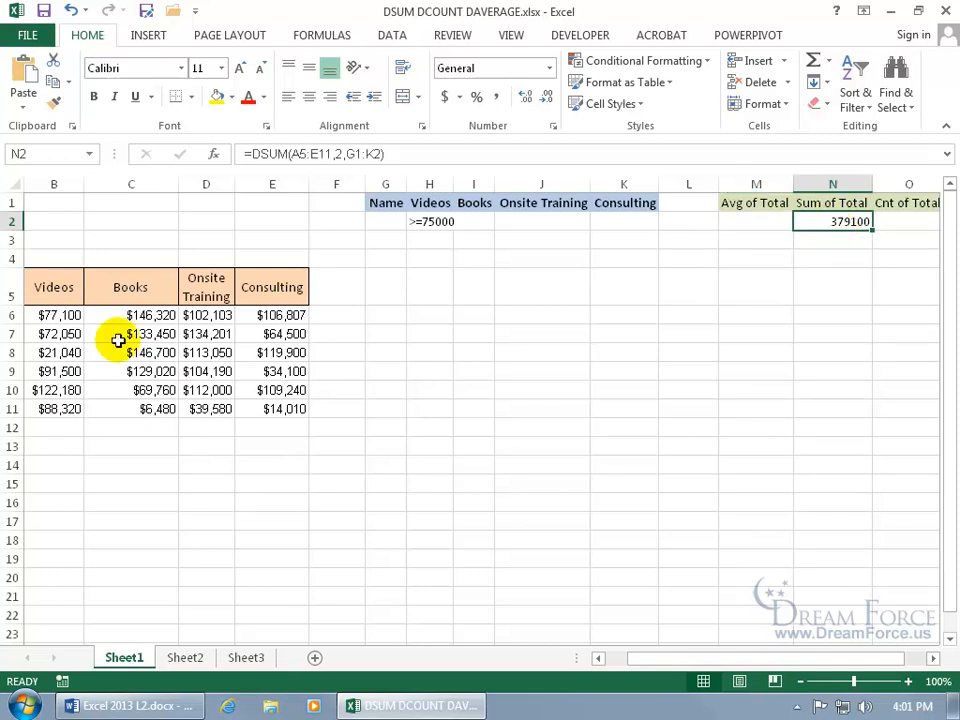
{"action": "left_click", "coordinate": [774, 222]}
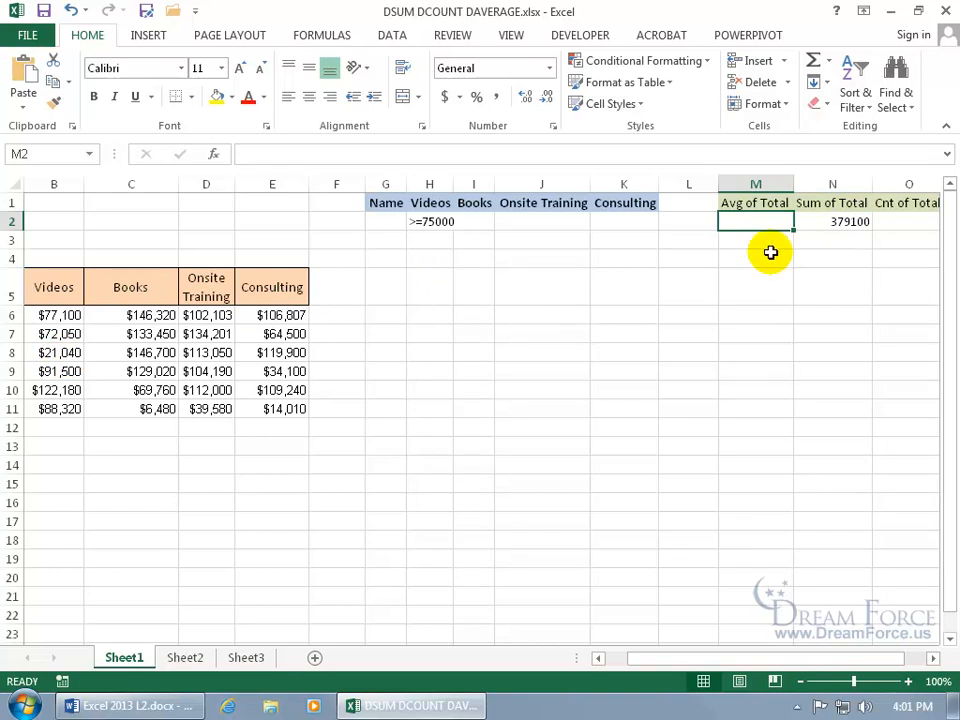
{"action": "left_click", "coordinate": [830, 222]}
{"action": "key", "text": "Delete"}
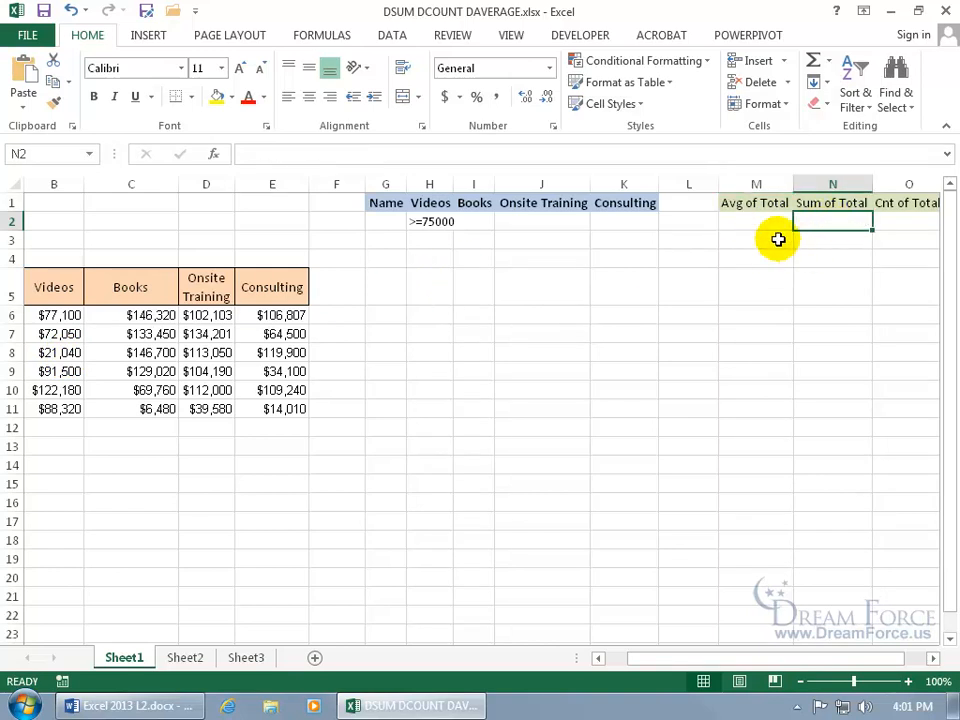
{"action": "left_click", "coordinate": [740, 221]}
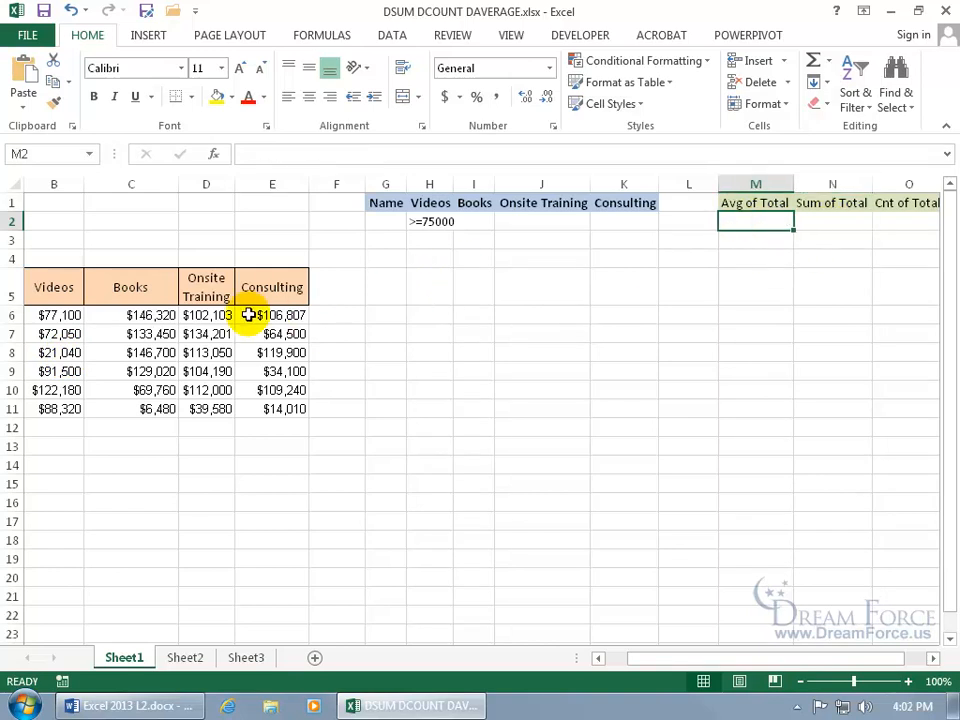
{"action": "left_click", "coordinate": [834, 221]}
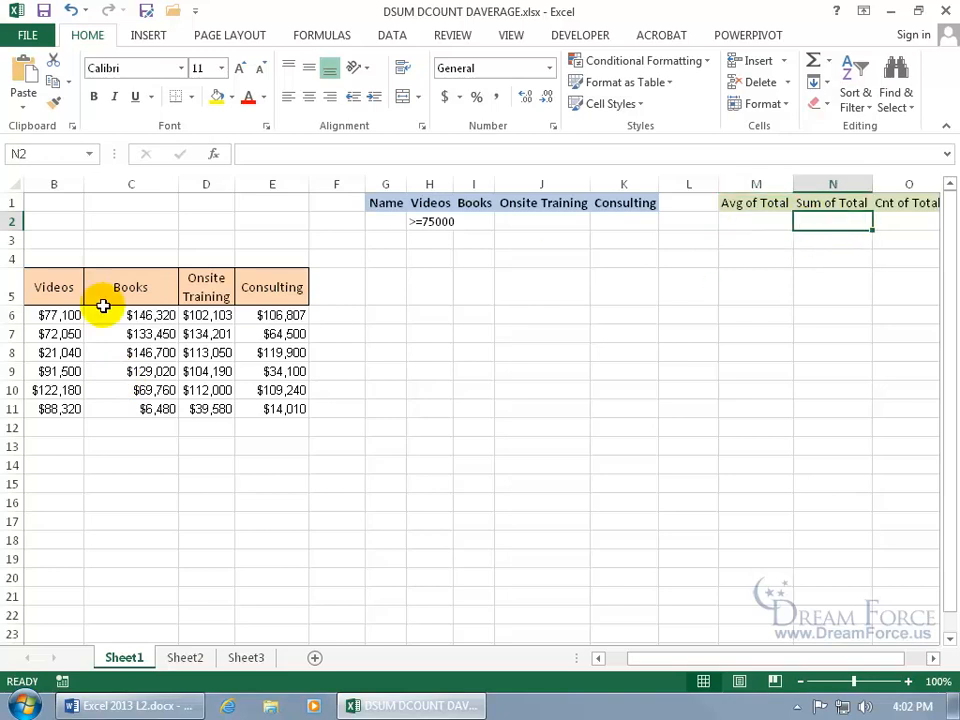
{"action": "left_click", "coordinate": [900, 219]}
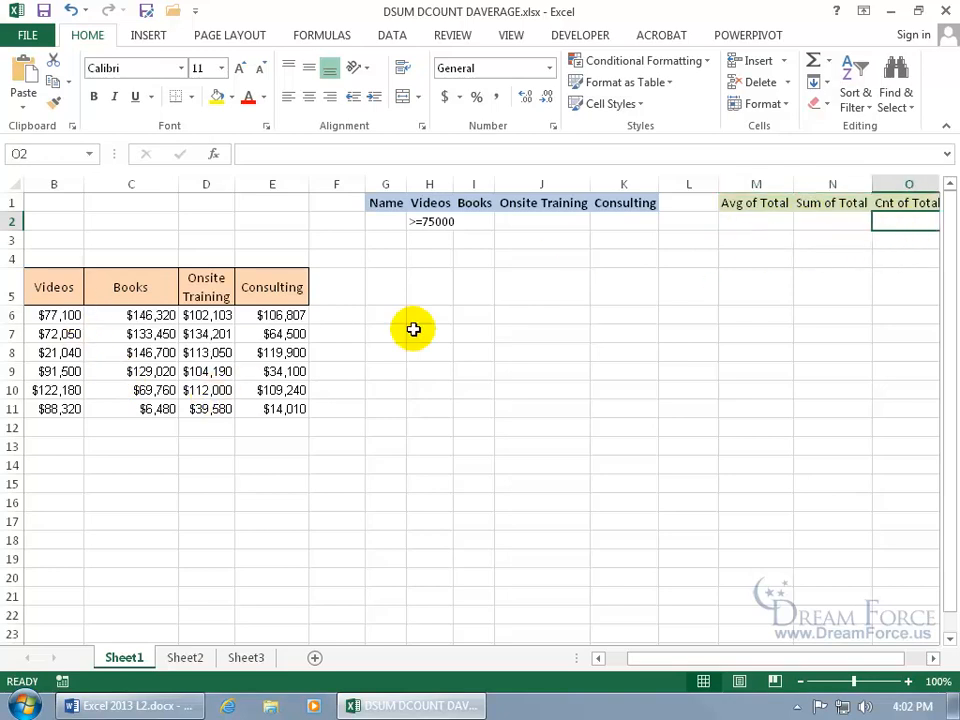
{"action": "left_click", "coordinate": [430, 224]}
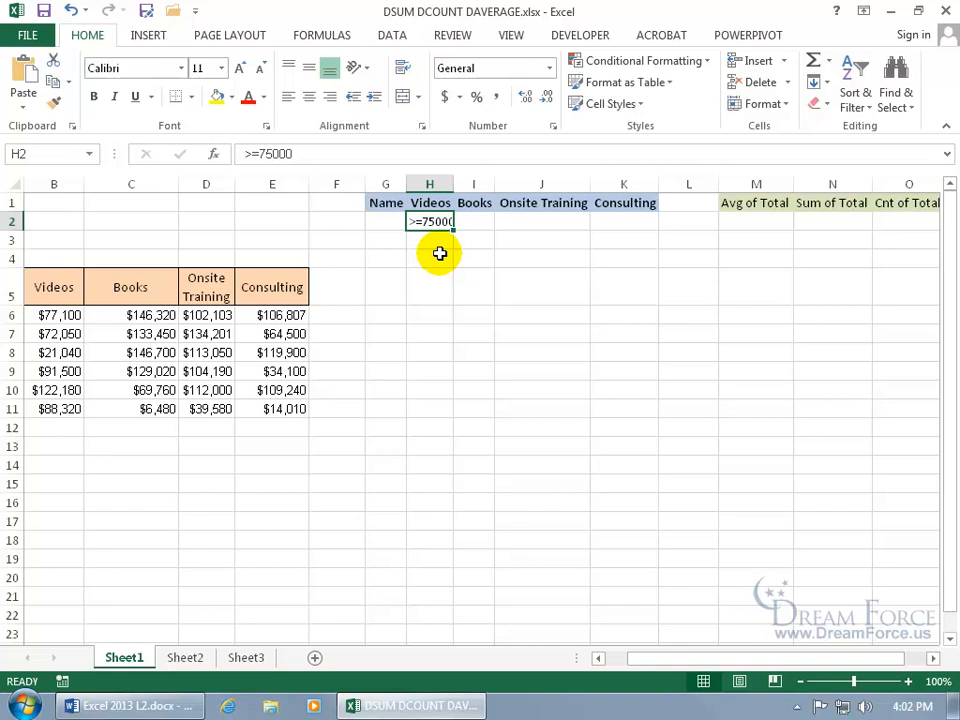
{"action": "left_click", "coordinate": [746, 219]}
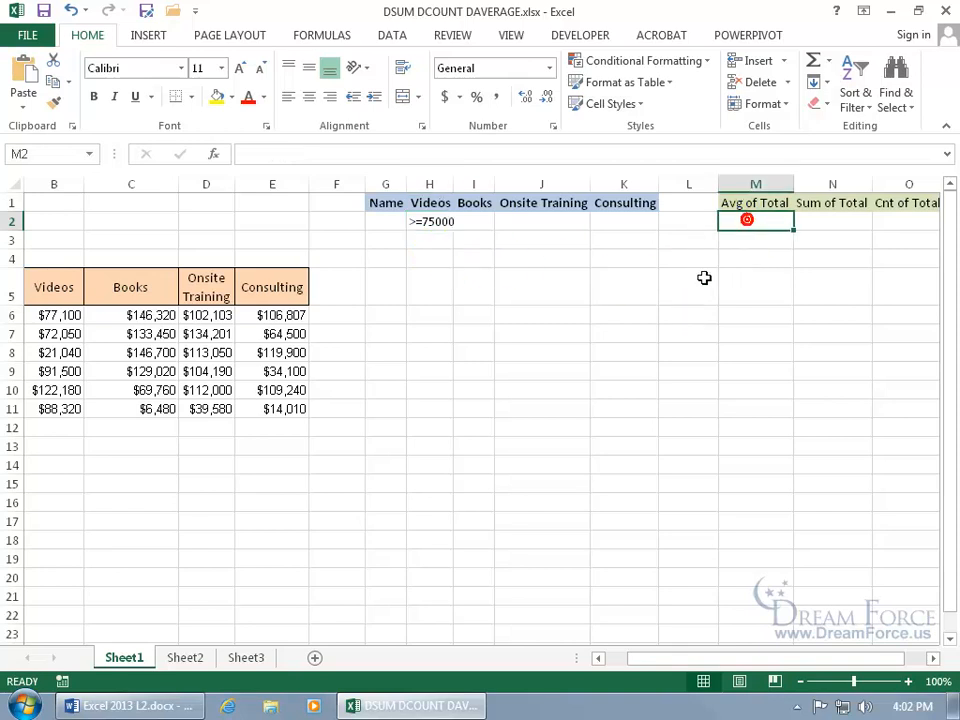
Clear the >=75000 criterion from H2 under Videos and select the criteria cell under Books
{"action": "left_click", "coordinate": [443, 222]}
{"action": "left_click", "coordinate": [443, 222]}
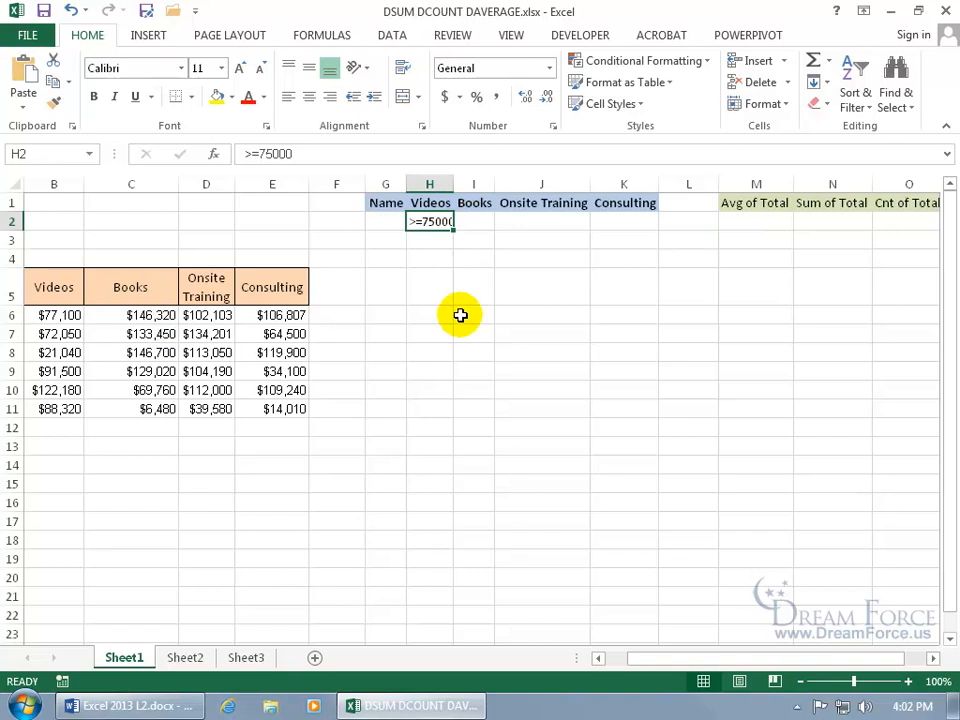
{"action": "key", "text": "Delete"}
{"action": "left_click", "coordinate": [477, 219]}
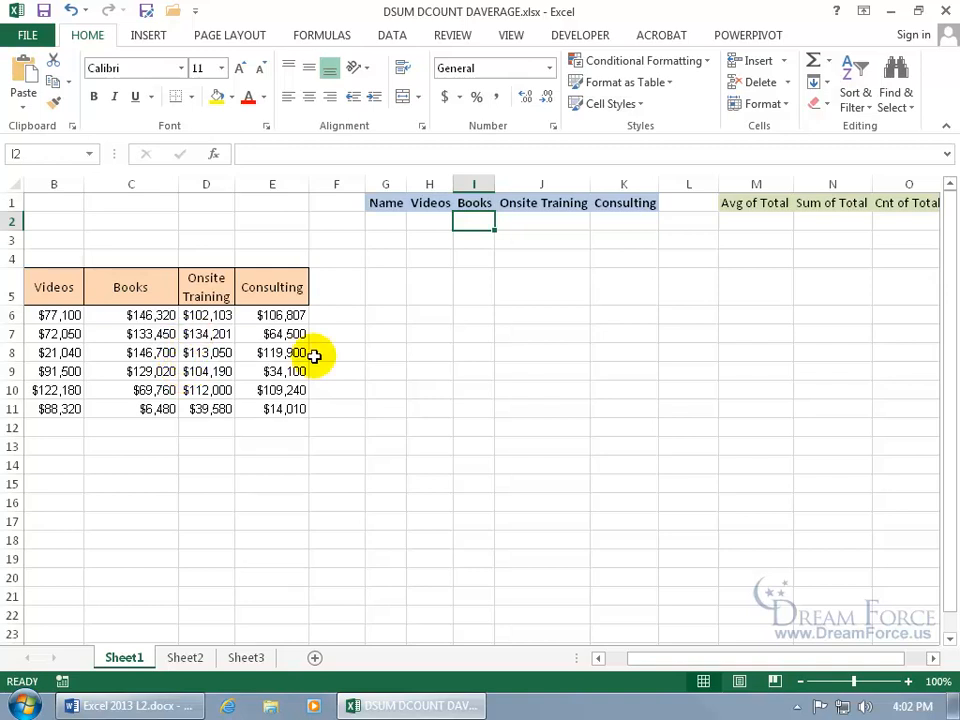
Enter the criterion >=130000 under Books in I2 and average field 3 of A5:E11 in M2 with DAVERAGE, using criteria range G1:K2
{"action": "type", "text": ">=130000"}
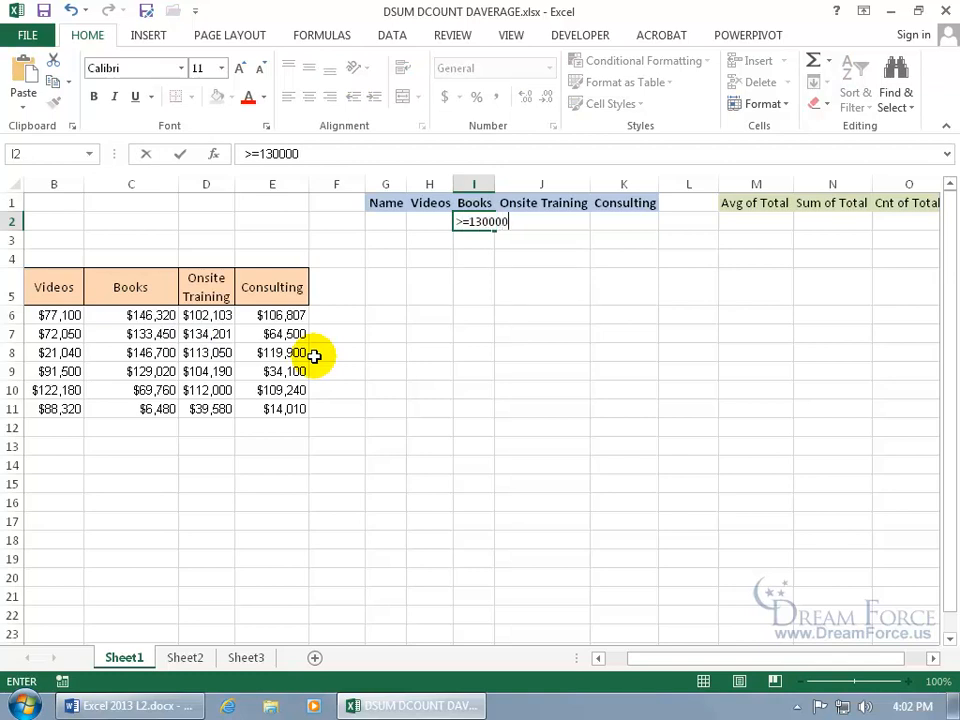
{"action": "key", "text": "Return"}
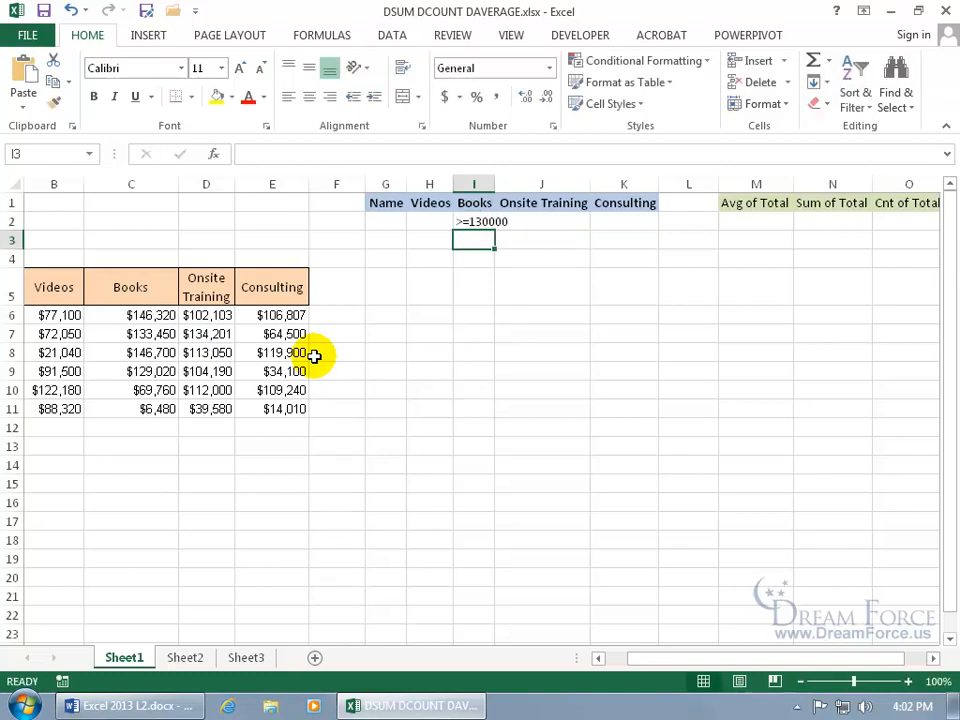
{"action": "left_click", "coordinate": [763, 218]}
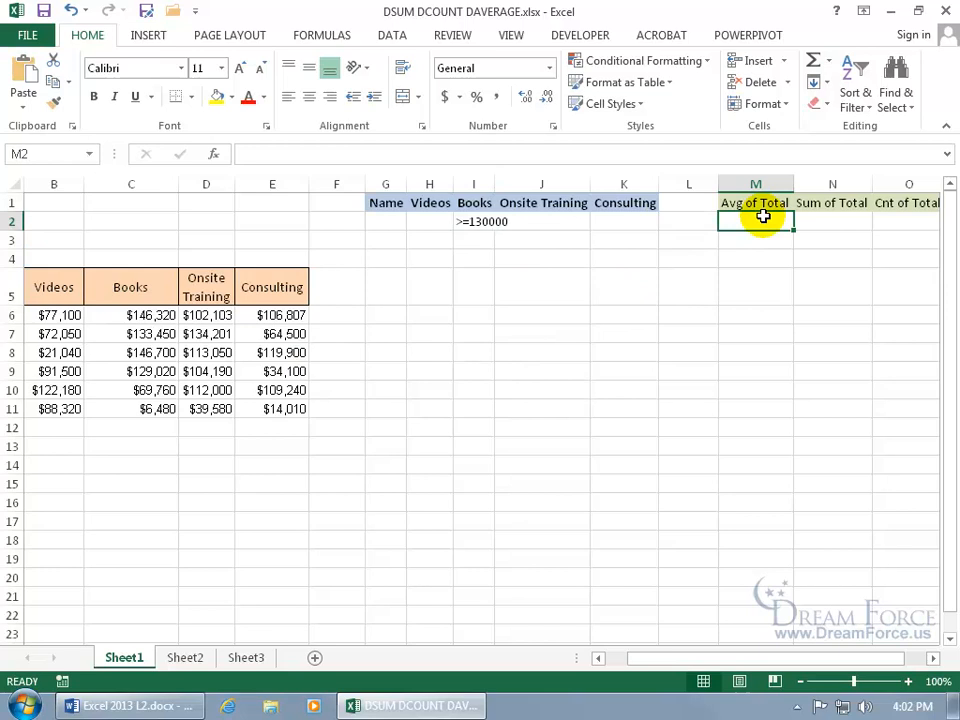
{"action": "type", "text": "=dav"}
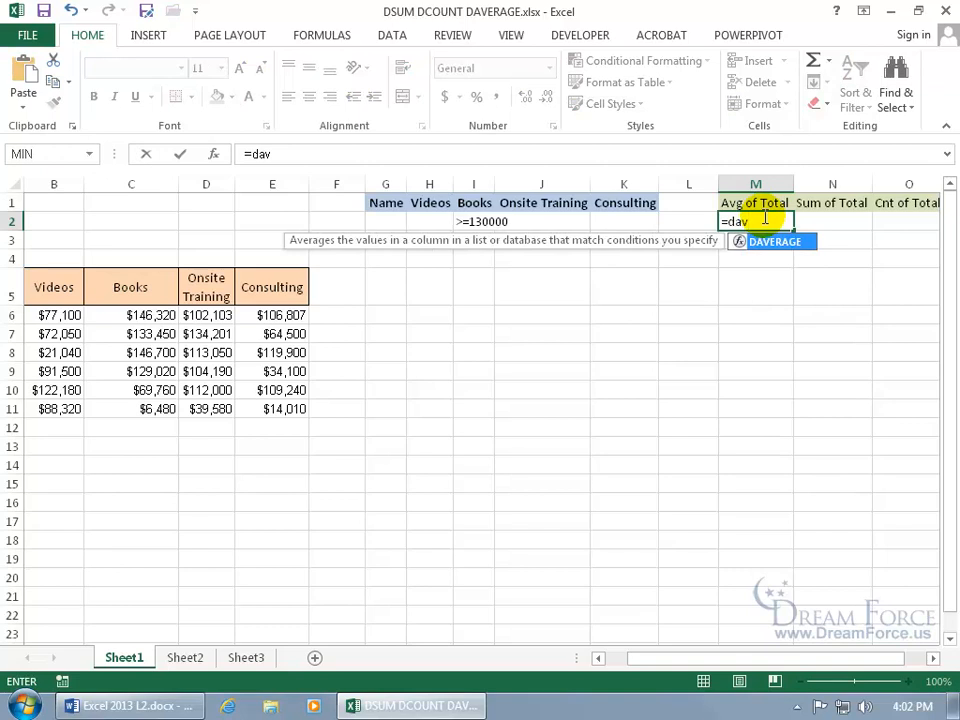
{"action": "double_click", "coordinate": [775, 241]}
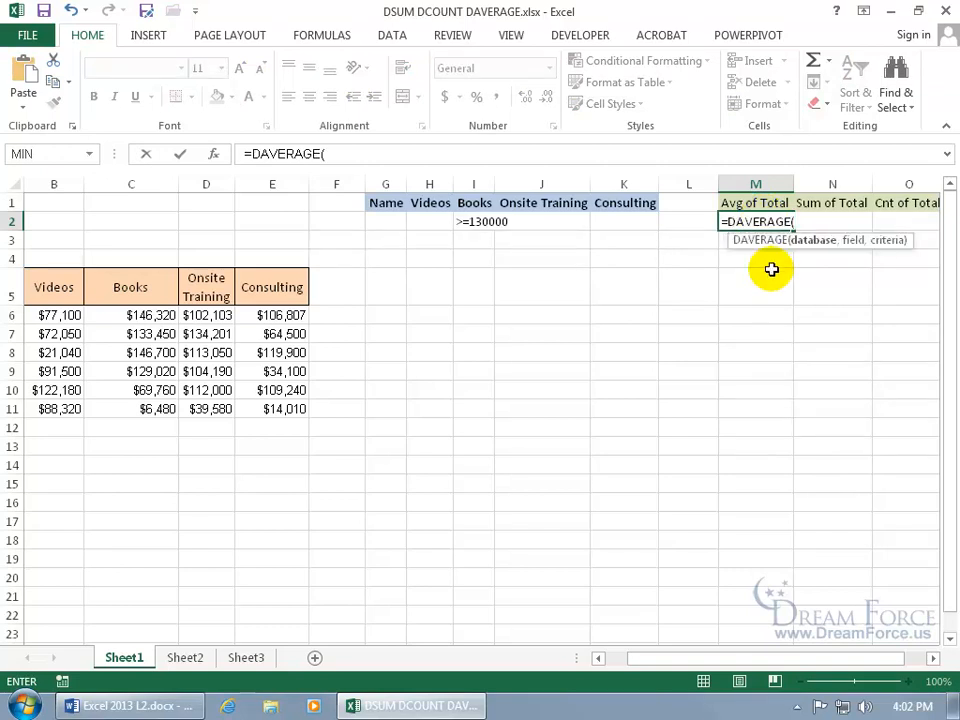
{"action": "left_click_drag", "start_coordinate": [735, 658], "coordinate": [705, 658]}
{"action": "left_click", "coordinate": [100, 292]}
{"action": "left_click_drag", "start_coordinate": [100, 292], "coordinate": [347, 409]}
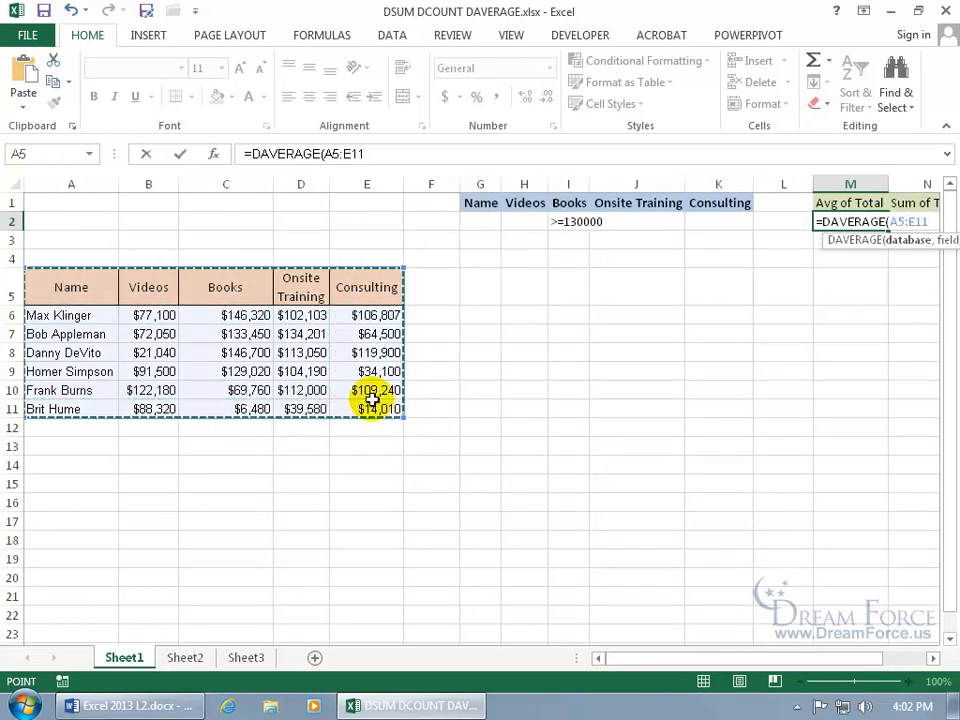
{"action": "type", "text": ","}
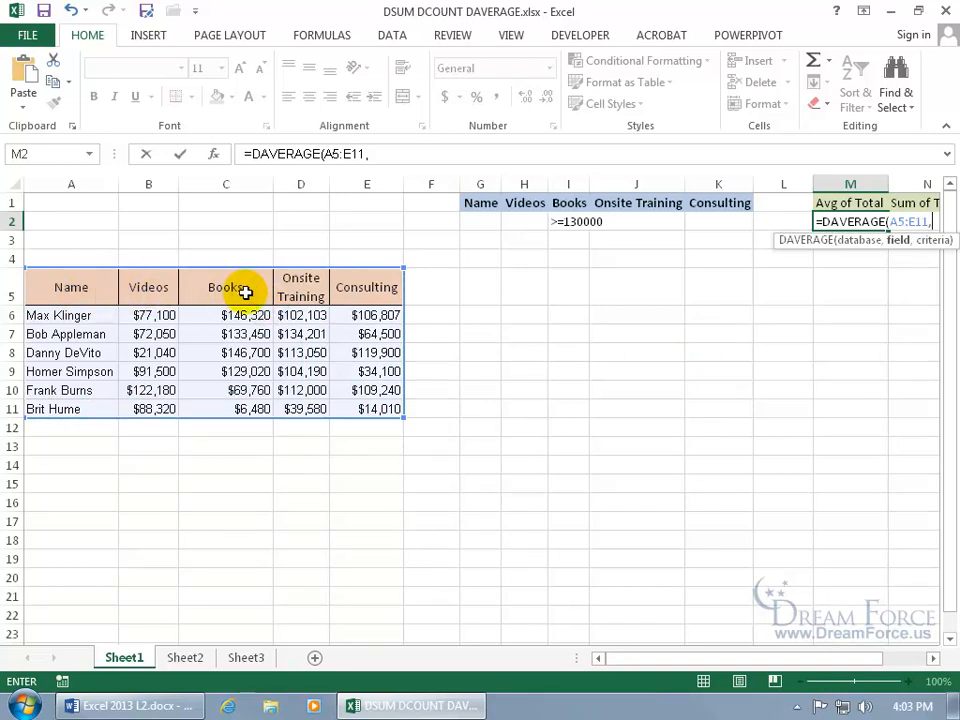
{"action": "type", "text": "3,"}
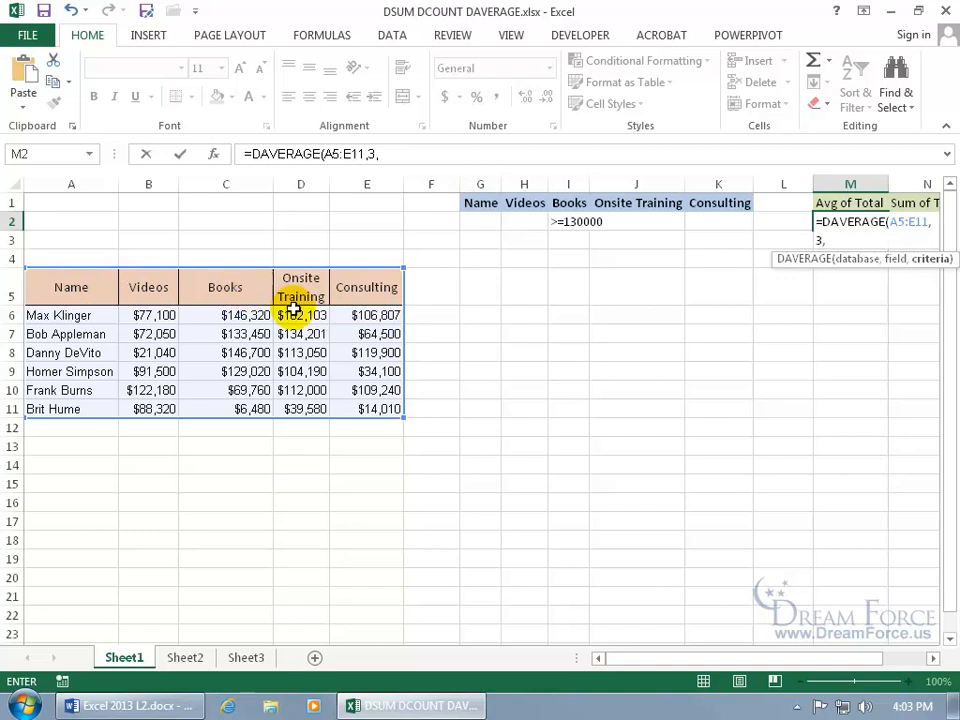
{"action": "left_click_drag", "start_coordinate": [478, 202], "coordinate": [704, 220]}
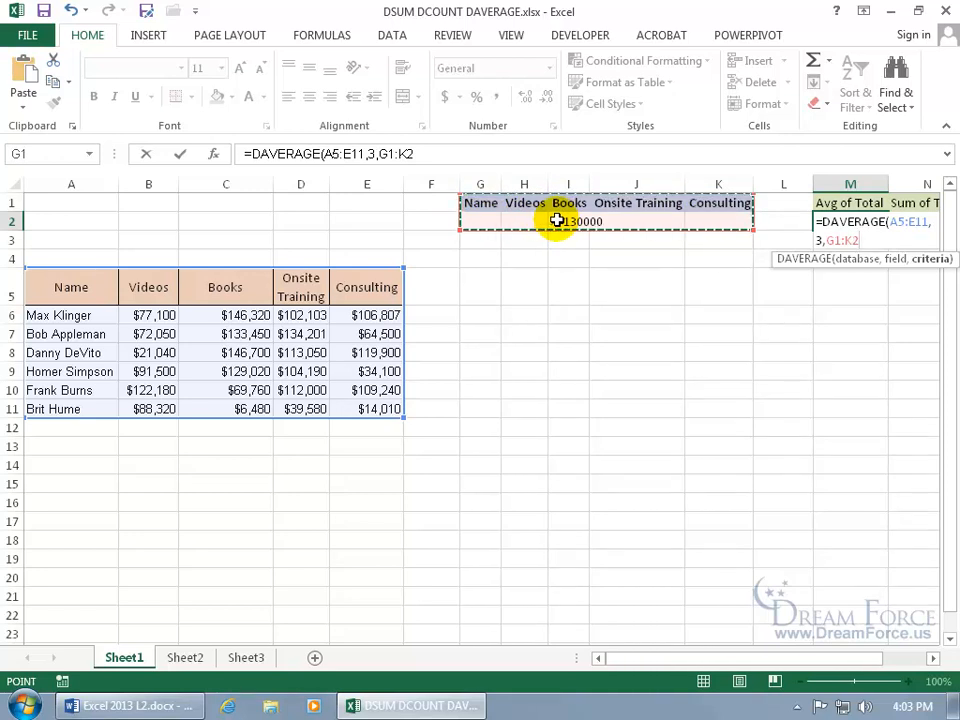
{"action": "key", "text": "Return"}
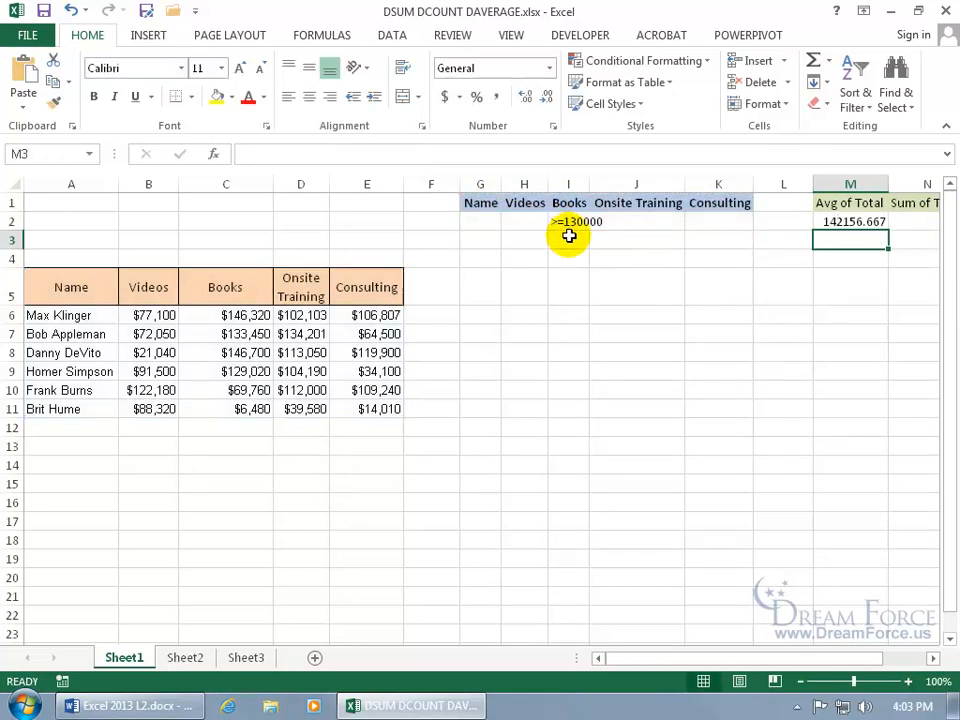
Select together the Books figures of at least 130,000 to compare their average with the DAVERAGE result
{"action": "left_click", "coordinate": [255, 315]}
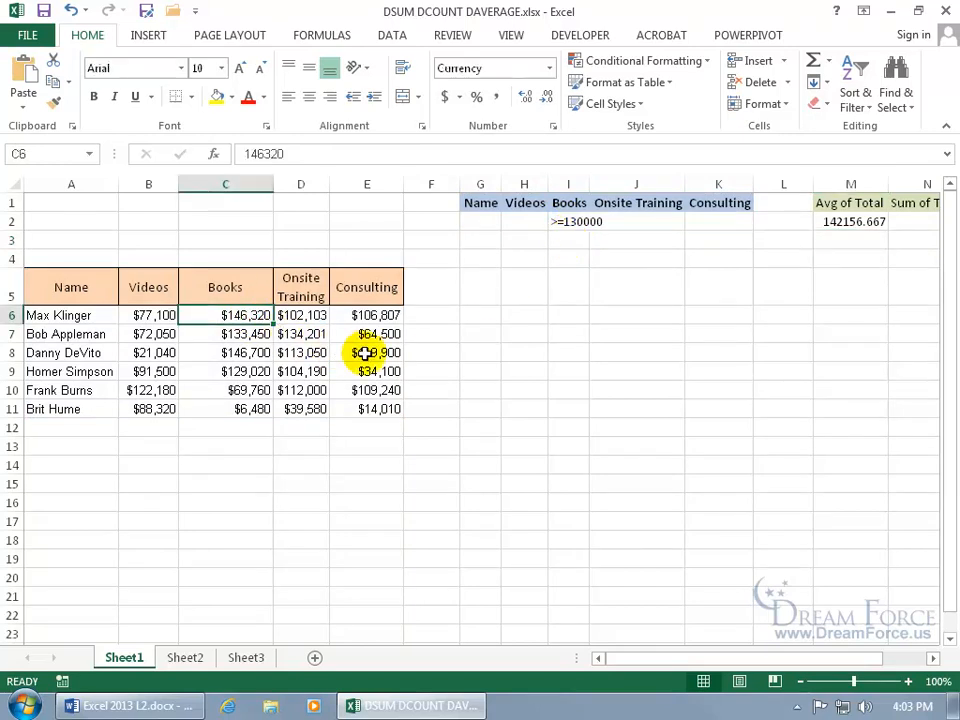
{"action": "left_click", "coordinate": [252, 334], "text": "ctrl"}
{"action": "left_click", "coordinate": [246, 352], "text": "ctrl"}
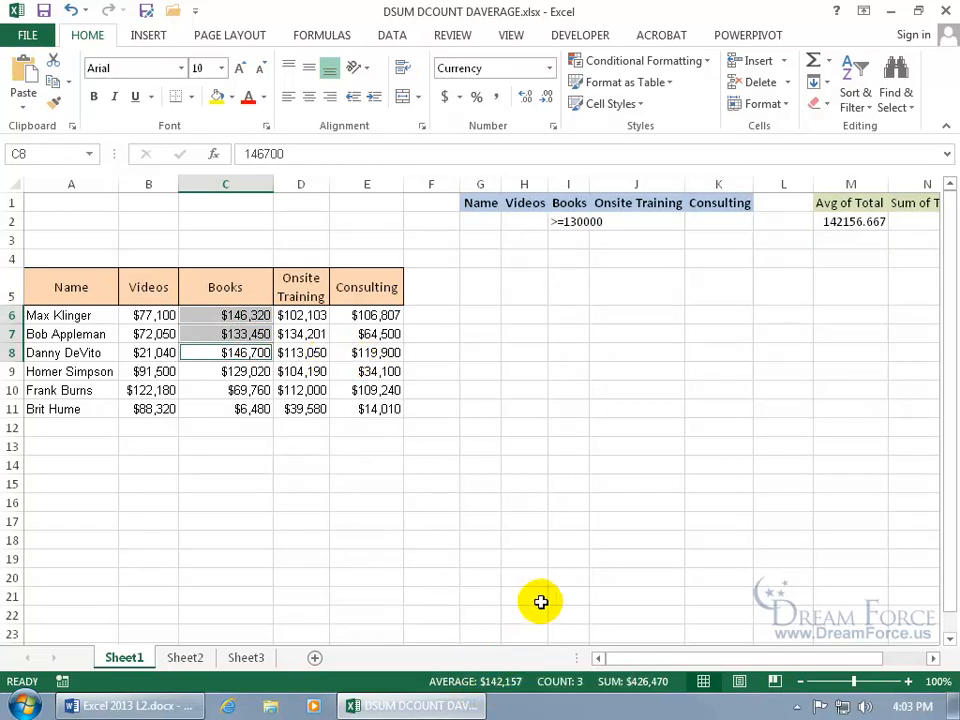
Reduce the average in M2 under Avg of Total to one decimal place
{"action": "left_click", "coordinate": [866, 228]}
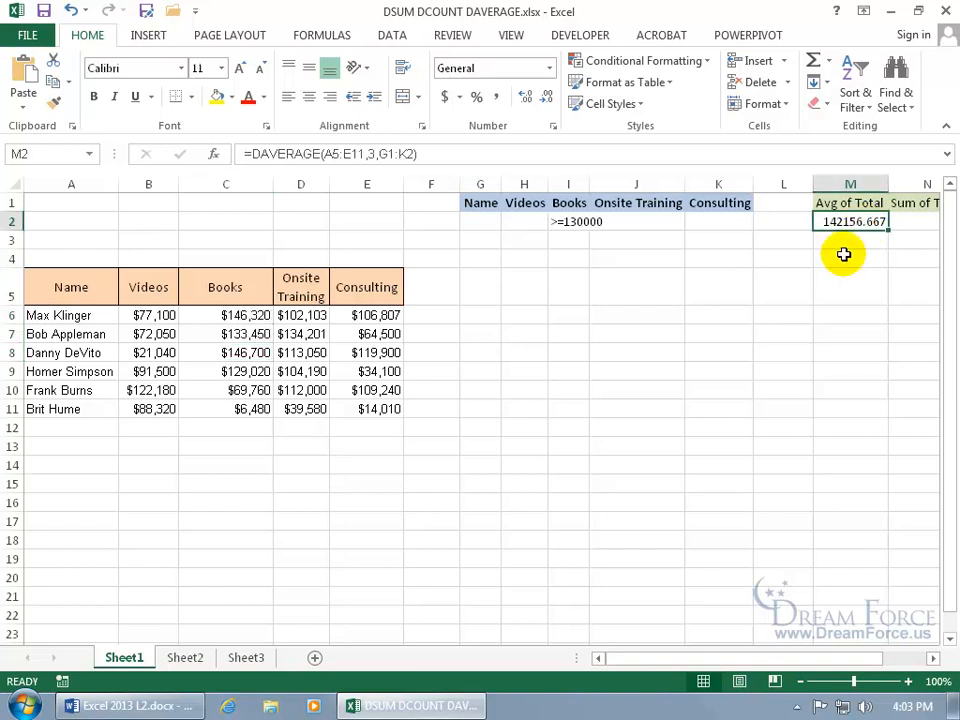
{"action": "left_click", "coordinate": [545, 100]}
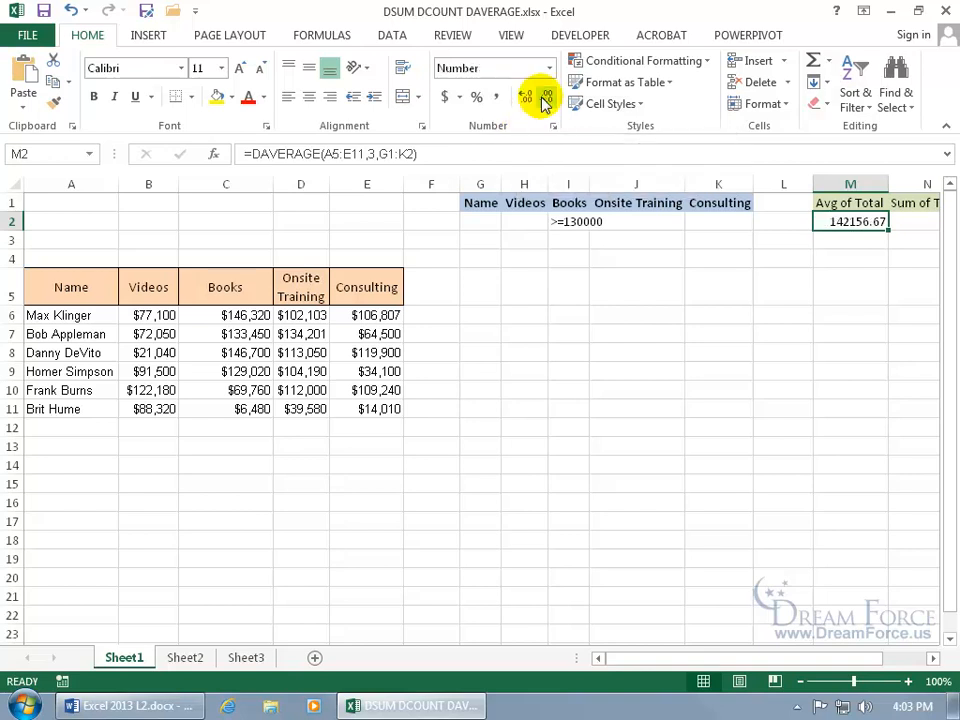
{"action": "left_click", "coordinate": [545, 100]}
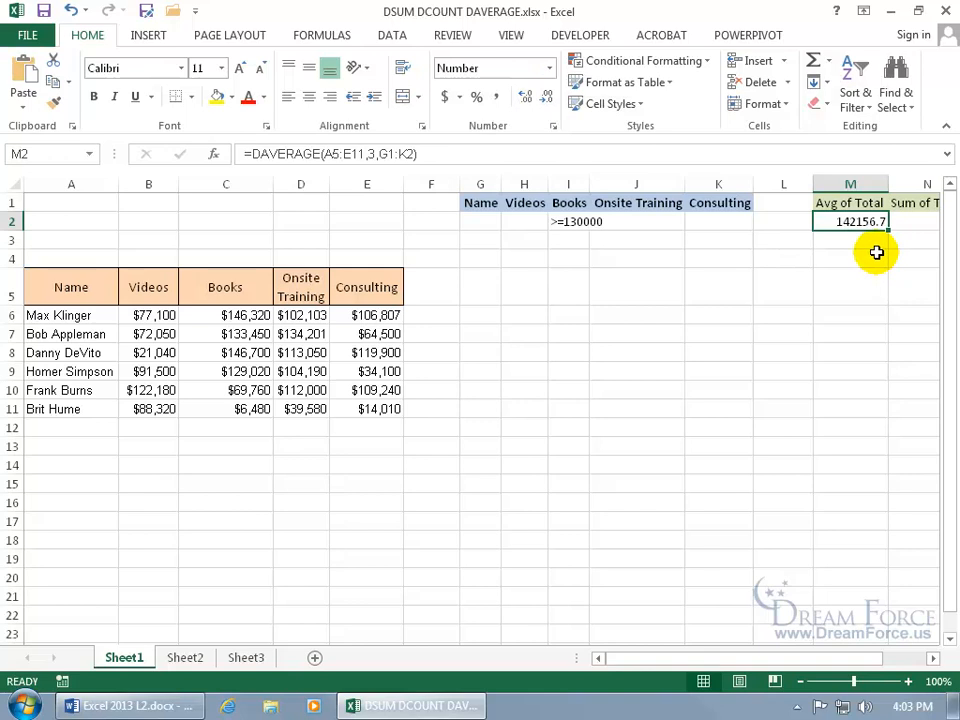
Clear the Books criterion from I2 and enter the criterion >=107000 under Consulting in K2
{"action": "left_click_drag", "start_coordinate": [820, 659], "coordinate": [848, 657]}
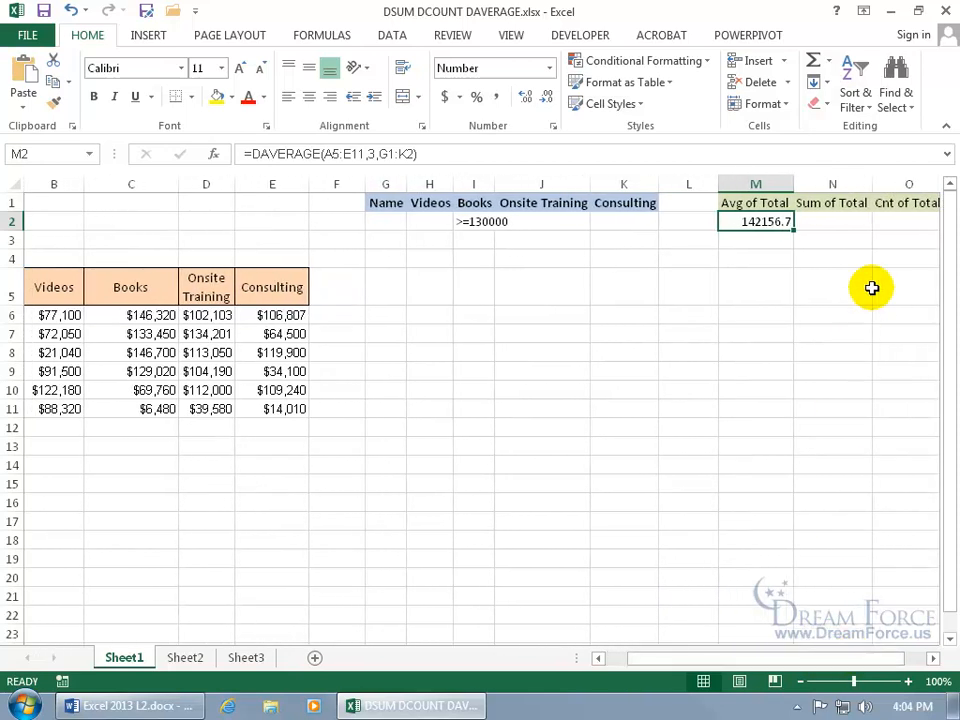
{"action": "left_click", "coordinate": [910, 221]}
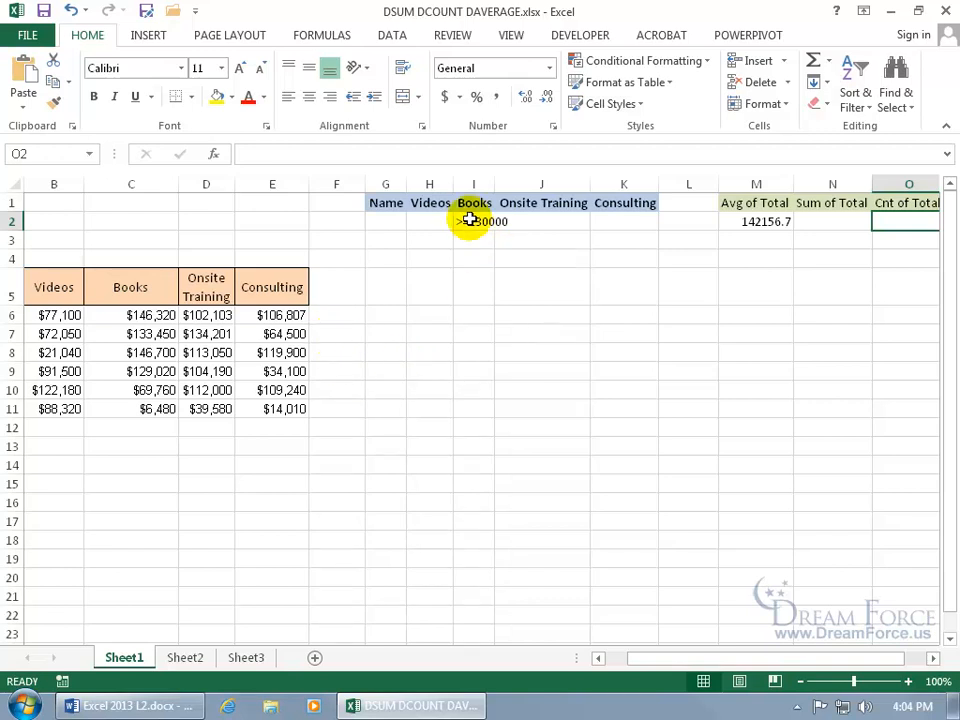
{"action": "left_click", "coordinate": [468, 221]}
{"action": "key", "text": "Delete"}
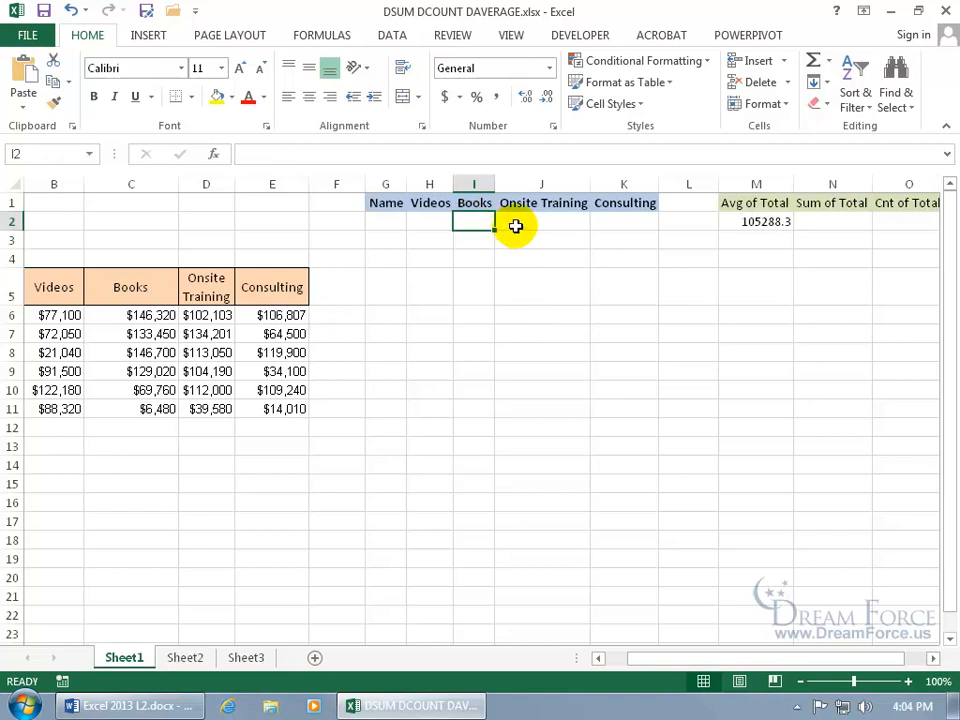
{"action": "left_click", "coordinate": [606, 222]}
{"action": "type", "text": ">=107000"}
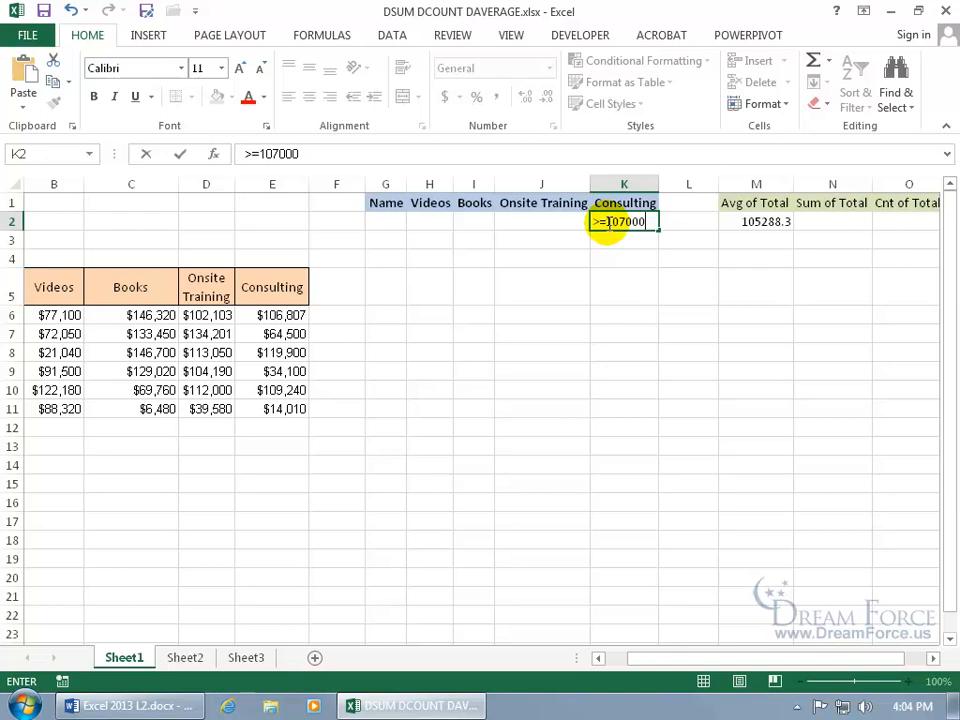
{"action": "key", "text": "Return"}
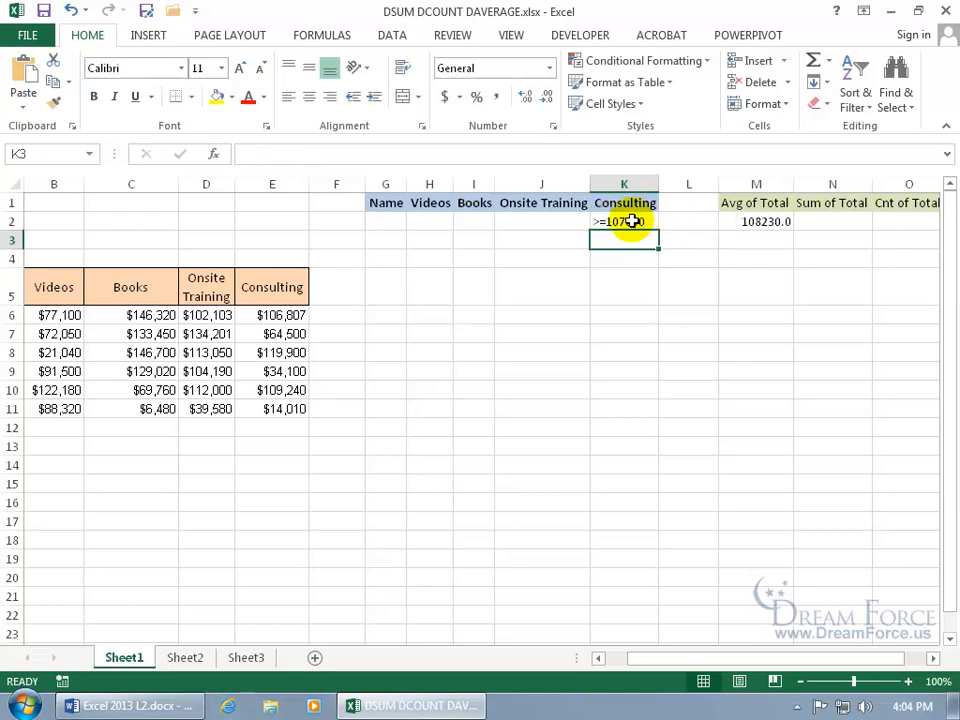
Delete the DAVERAGE formula from M2 under Avg of Total
{"action": "left_click", "coordinate": [741, 218]}
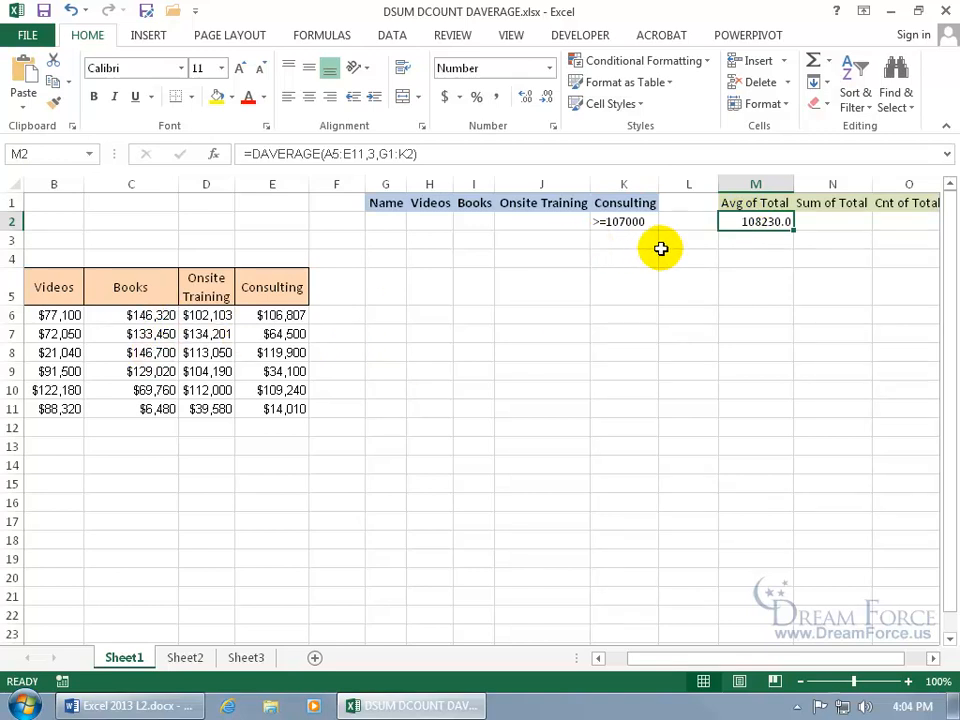
{"action": "key", "text": "Delete"}
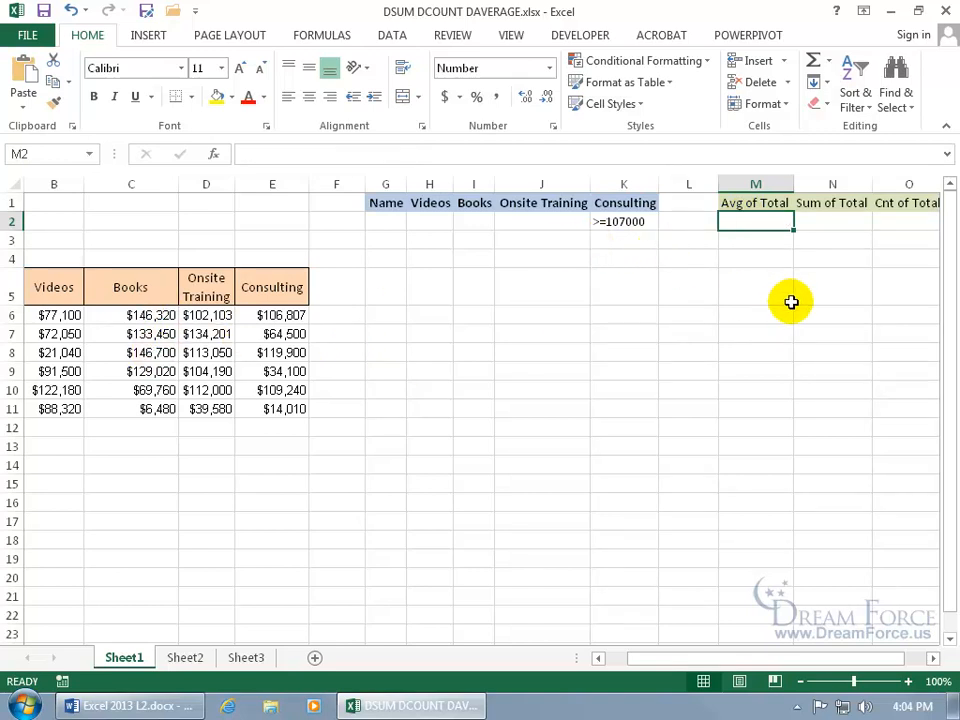
Count the matching records in O2 under Cnt of Total with DCOUNT, using database A5:E11, field "Consulting" and criteria range G1:K2
{"action": "left_click", "coordinate": [900, 222]}
{"action": "type", "text": "="}
{"action": "type", "text": "dc"}
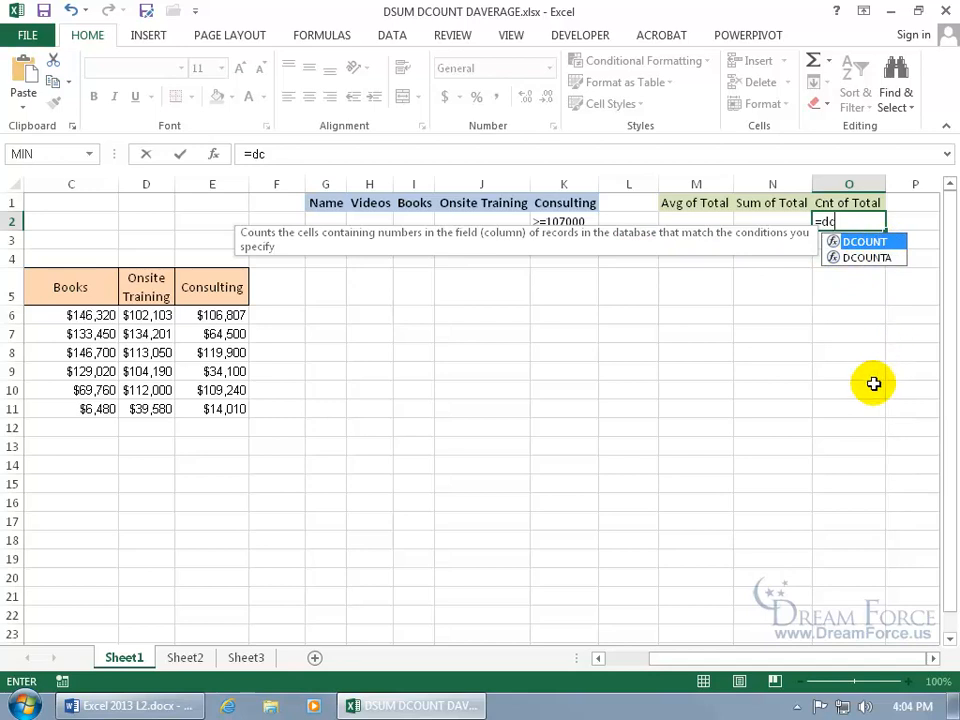
{"action": "key", "text": "Tab"}
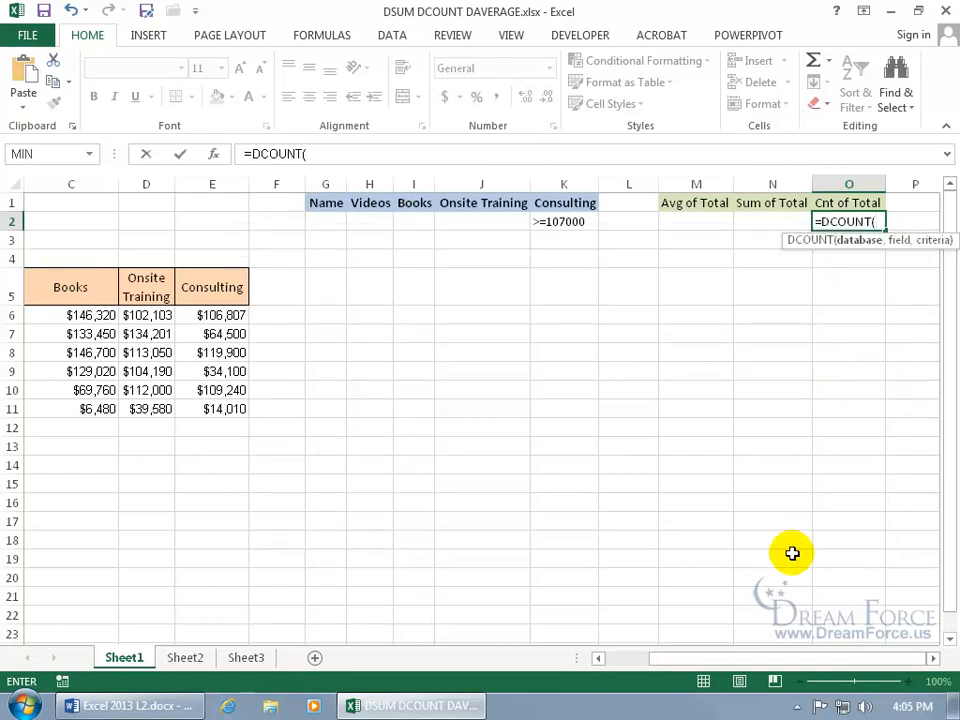
{"action": "left_click_drag", "start_coordinate": [675, 665], "coordinate": [600, 658]}
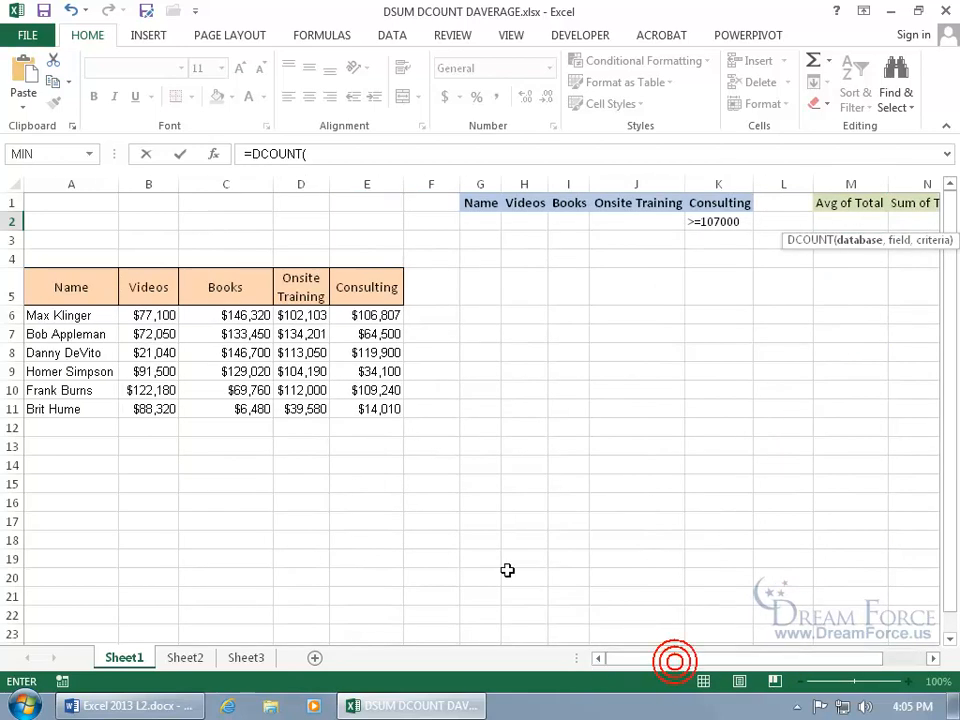
{"action": "left_click_drag", "start_coordinate": [52, 285], "coordinate": [385, 410]}
{"action": "type", "text": ","}
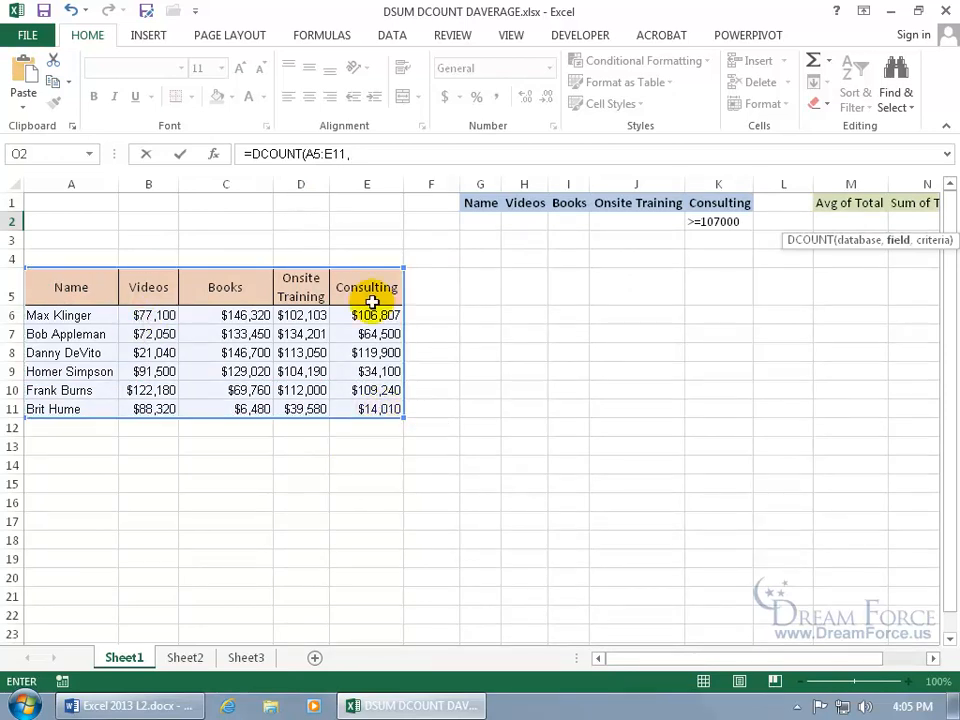
{"action": "type", "text": "\"Consulting"}
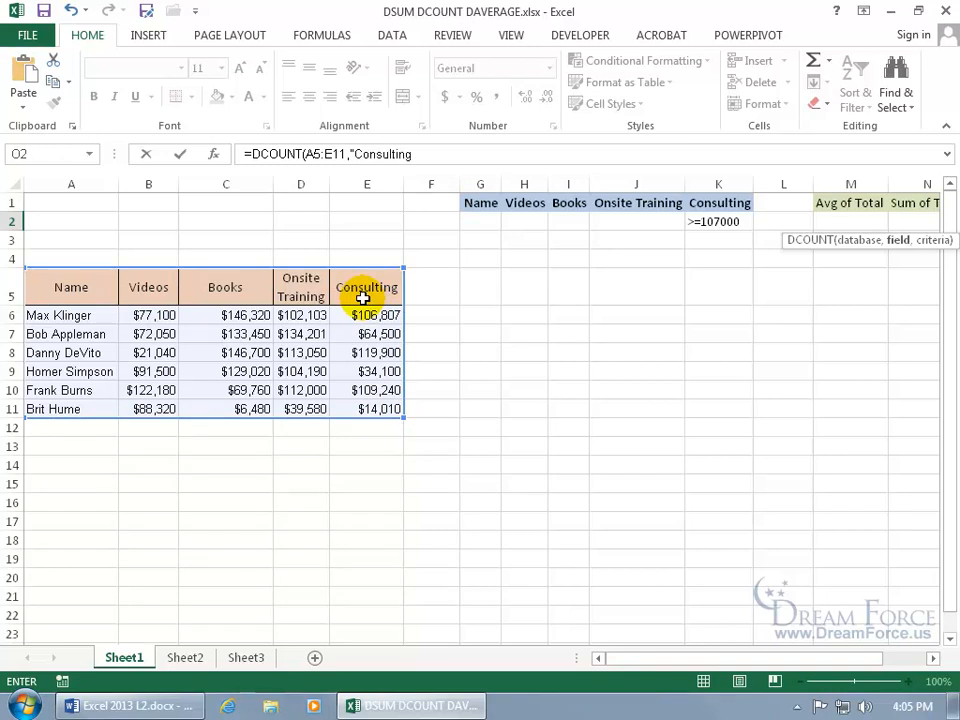
{"action": "type", "text": "\","}
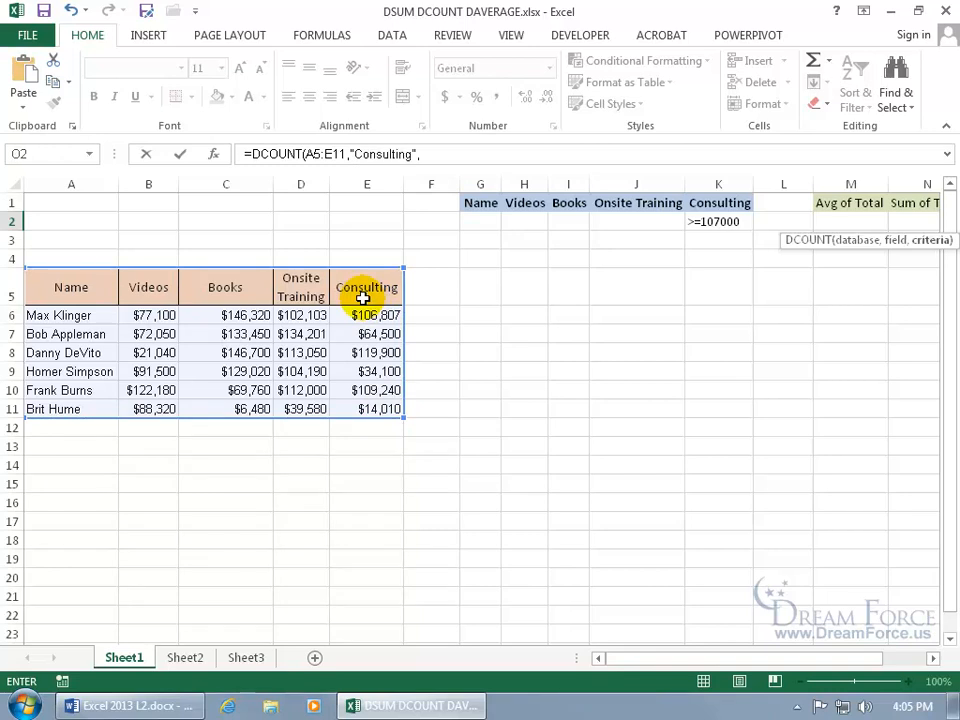
{"action": "left_click_drag", "start_coordinate": [482, 203], "coordinate": [716, 221]}
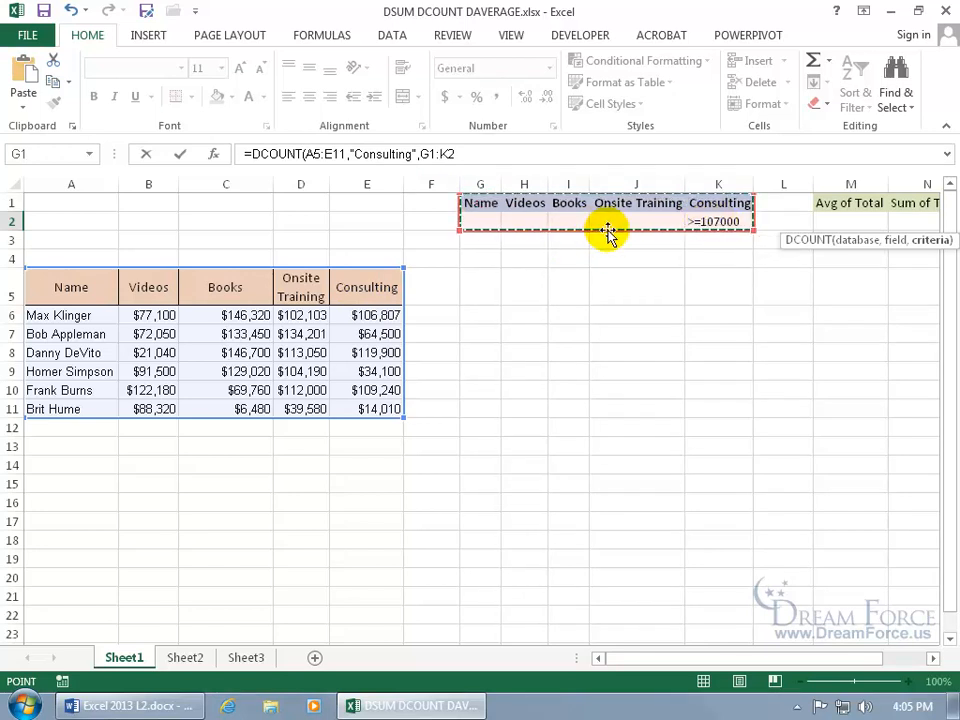
{"action": "key", "text": "Return"}
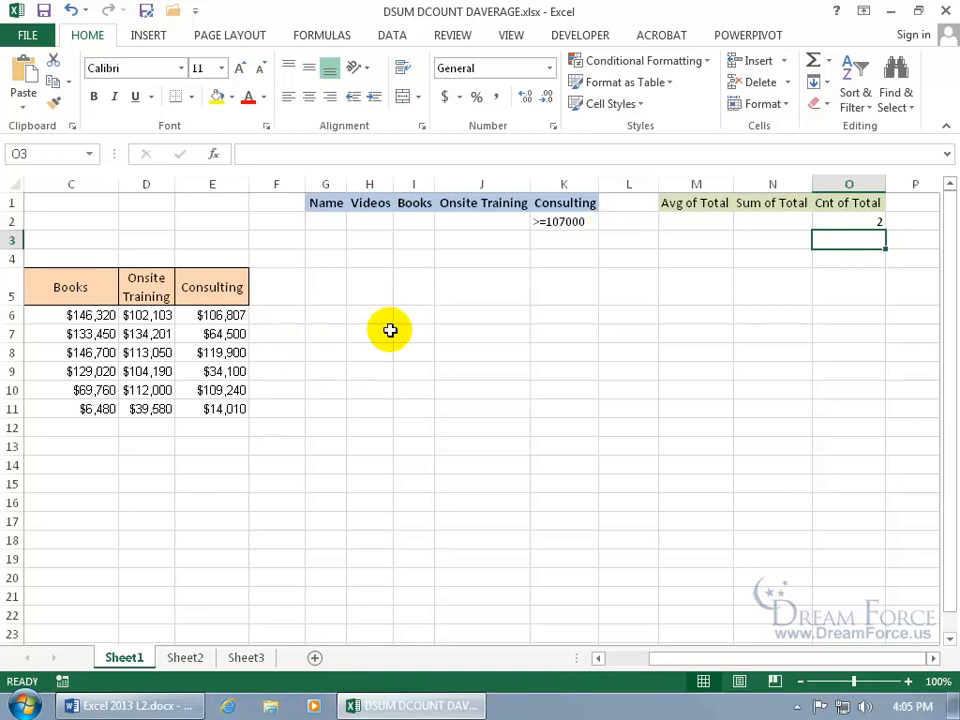
Select the Name header in G1 and the table headings A5:E5 to compare the criteria headers with the database headers
{"action": "left_click_drag", "start_coordinate": [724, 654], "coordinate": [650, 658]}
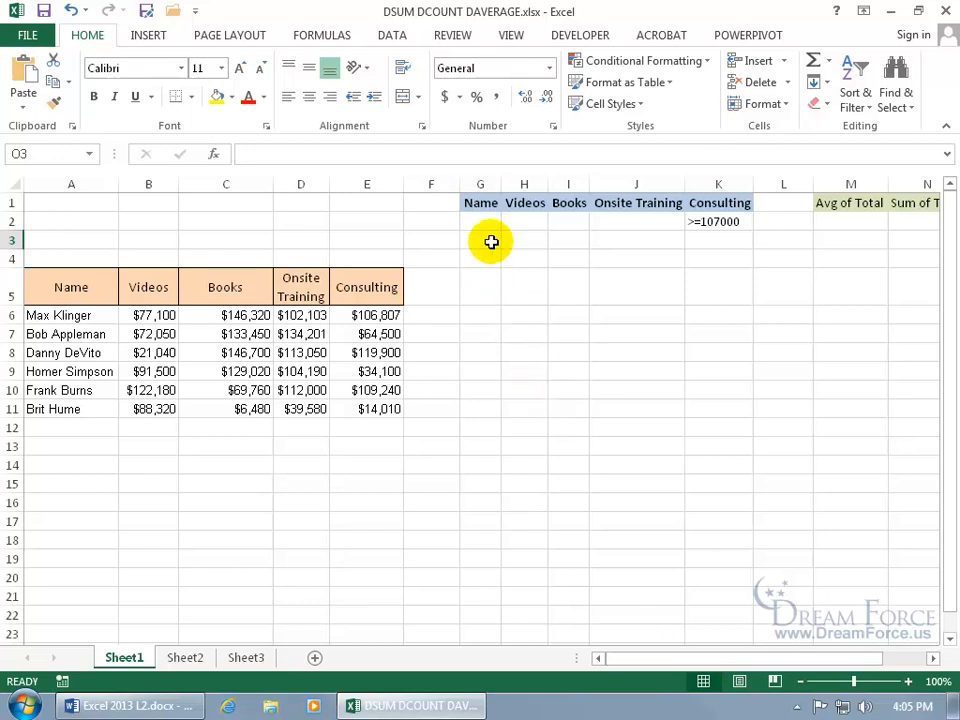
{"action": "left_click", "coordinate": [481, 204]}
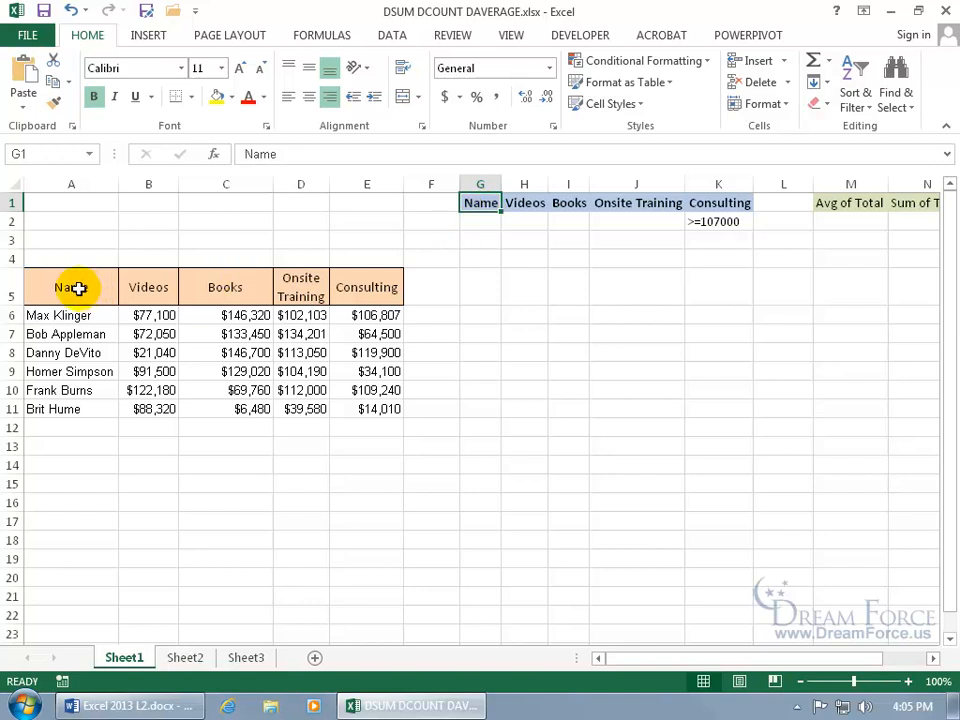
{"action": "left_click_drag", "start_coordinate": [71, 287], "coordinate": [361, 273]}
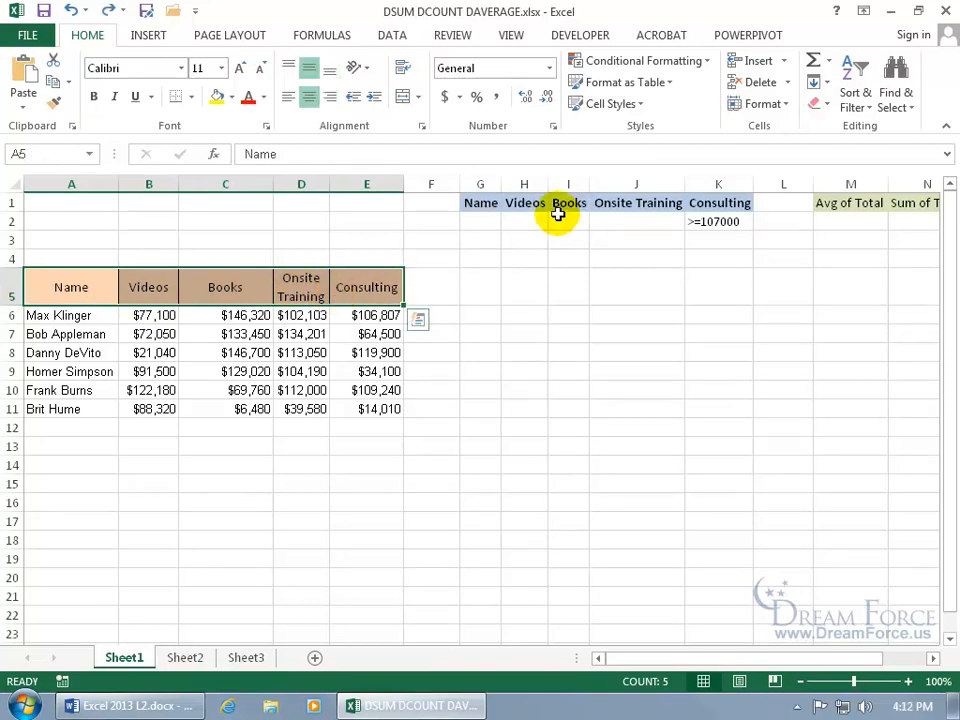
Change the Consulting criterion in K2 to <107000
{"action": "double_click", "coordinate": [695, 221]}
{"action": "left_click_drag", "start_coordinate": [701, 221], "coordinate": [682, 221]}
{"action": "key", "text": "Delete"}
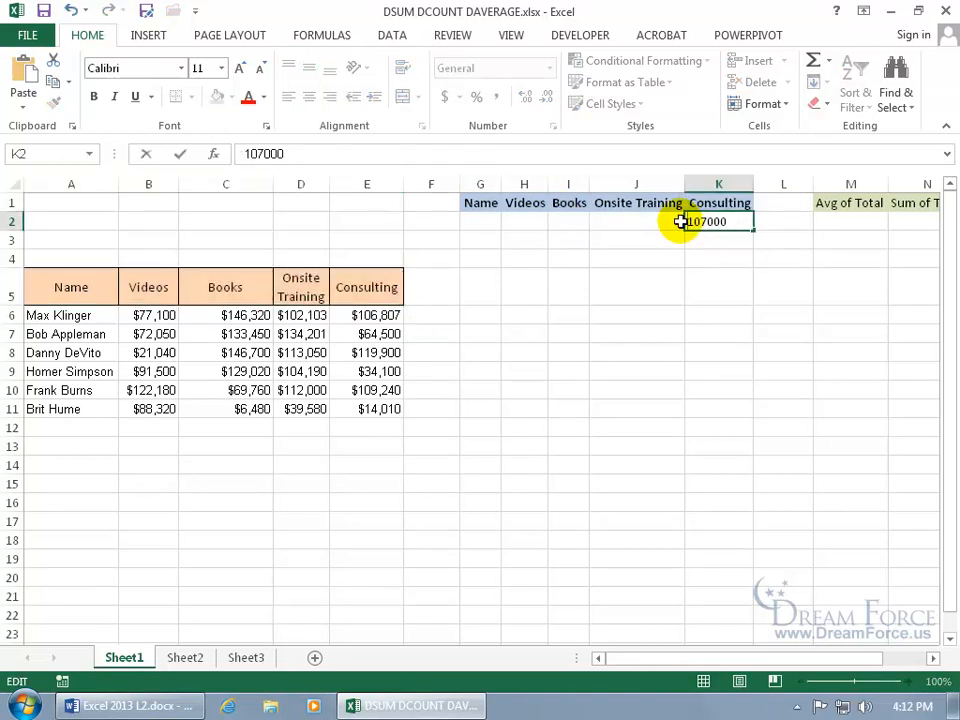
{"action": "type", "text": "<"}
{"action": "key", "text": "Return"}
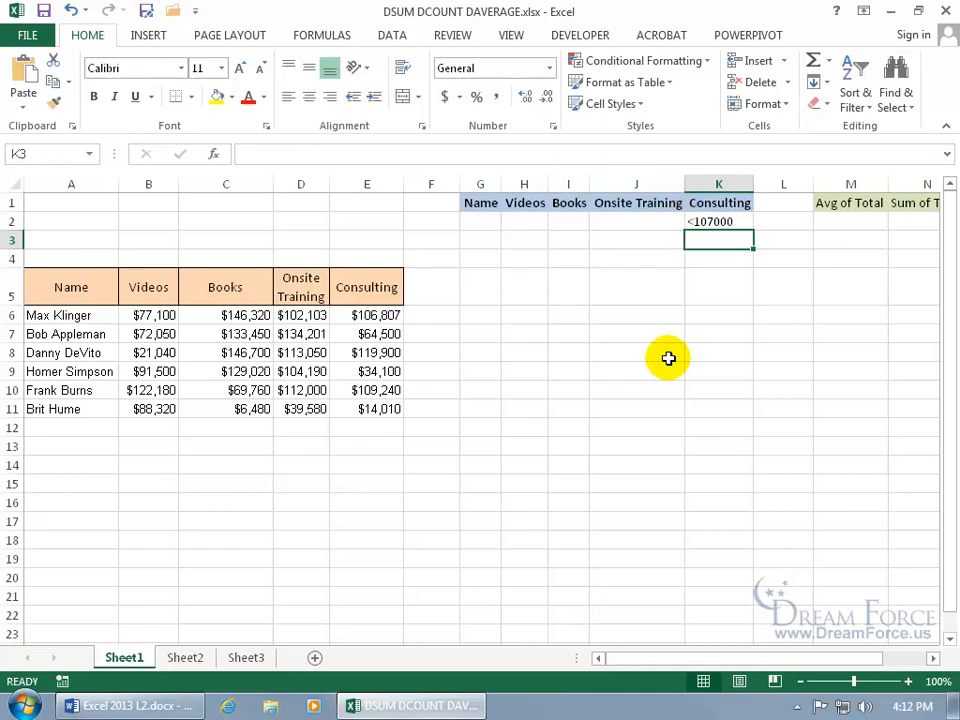
Add the criterion >100000 in J2 under Onsite Training in the criteria range
{"action": "left_click_drag", "start_coordinate": [692, 656], "coordinate": [776, 602]}
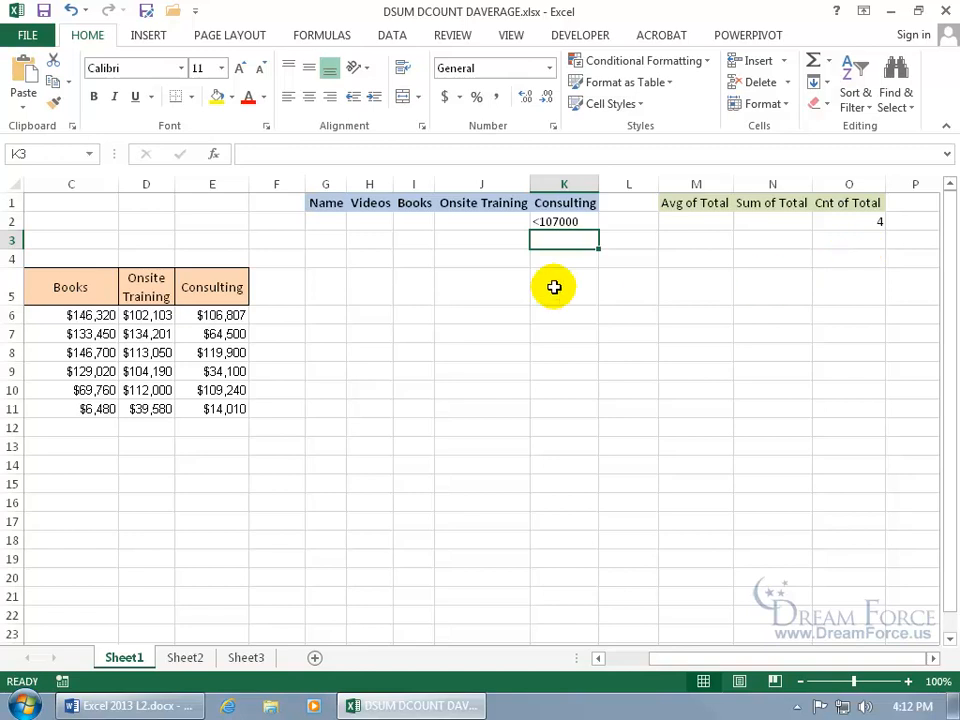
{"action": "left_click", "coordinate": [476, 222]}
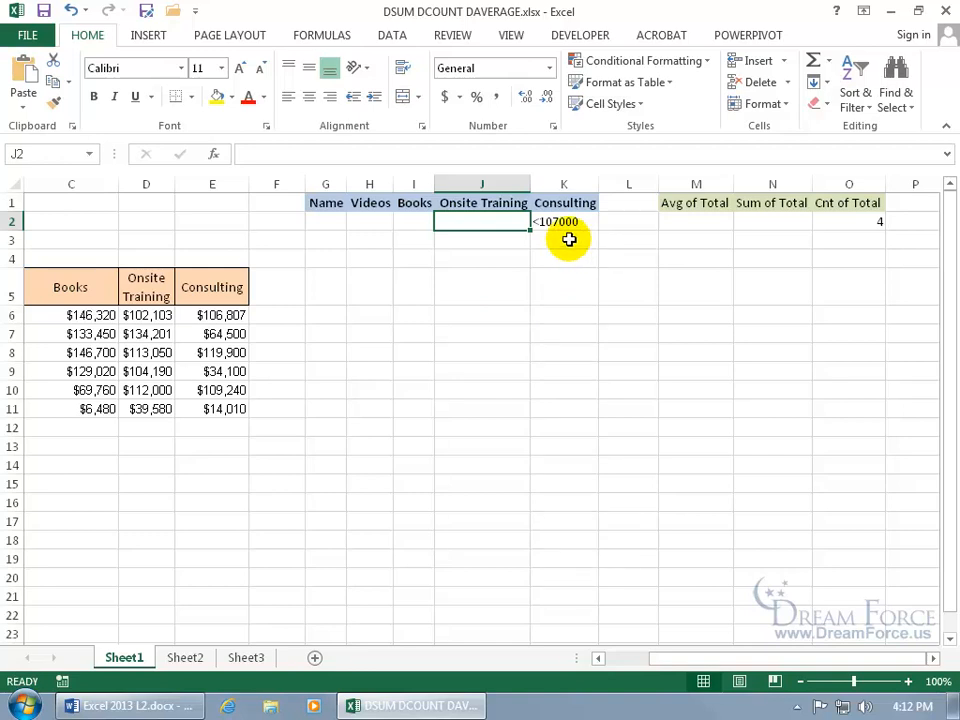
{"action": "type", "text": ">100"}
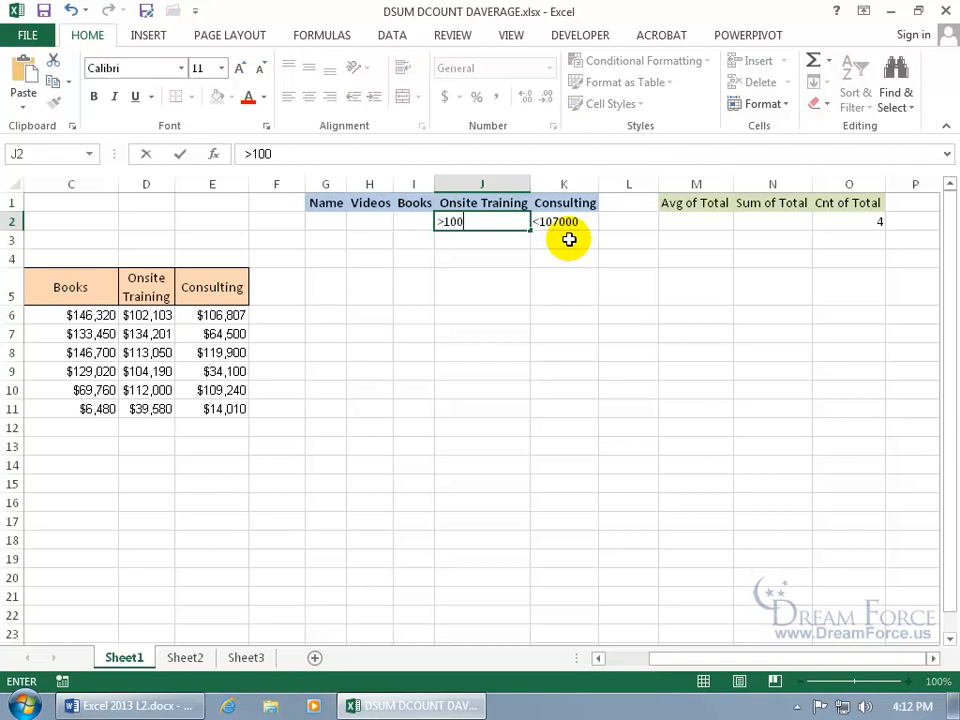
{"action": "type", "text": "000"}
{"action": "key", "text": "Return"}
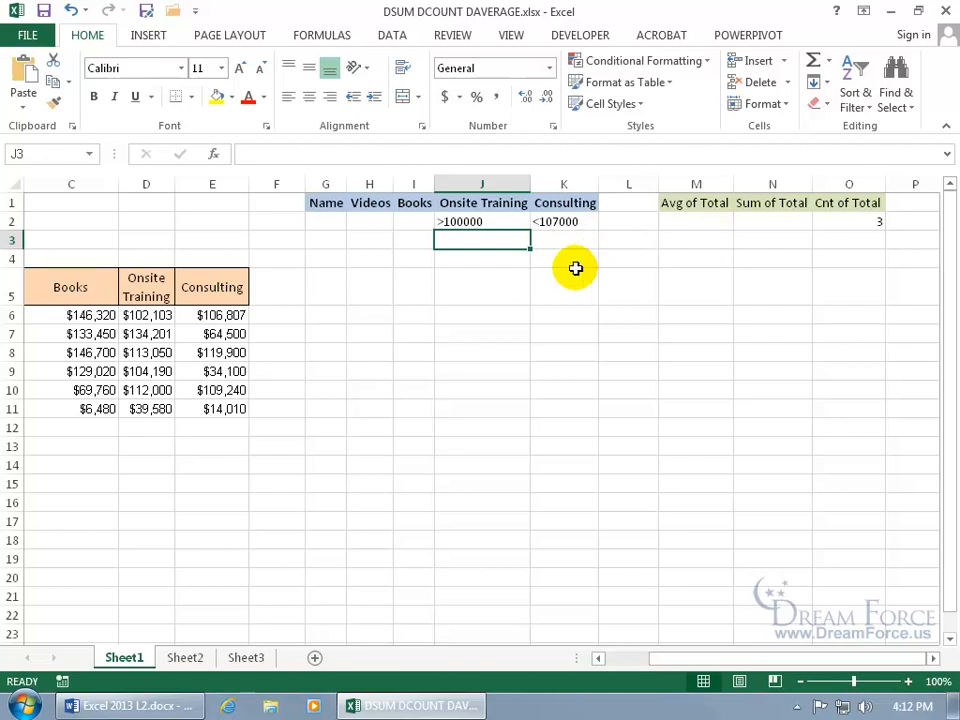
Select the Consulting values below 107000 and their matching Onsite Training values above 100000 to verify the DCOUNT result
{"action": "left_click", "coordinate": [243, 316]}
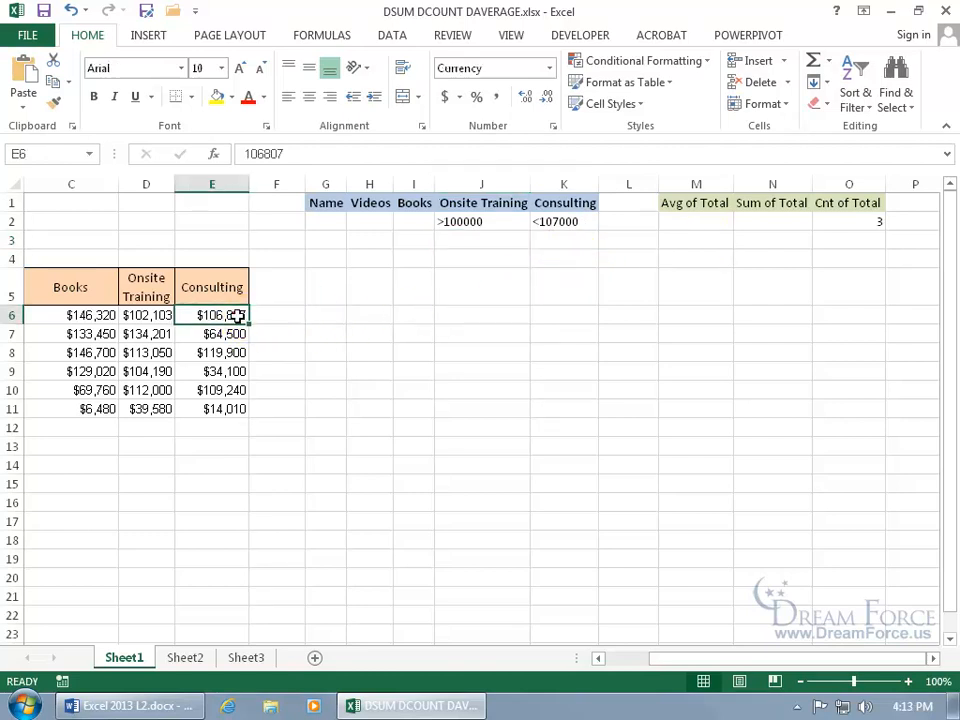
{"action": "left_click", "coordinate": [229, 333], "text": "ctrl"}
{"action": "left_click", "coordinate": [231, 371], "text": "ctrl"}
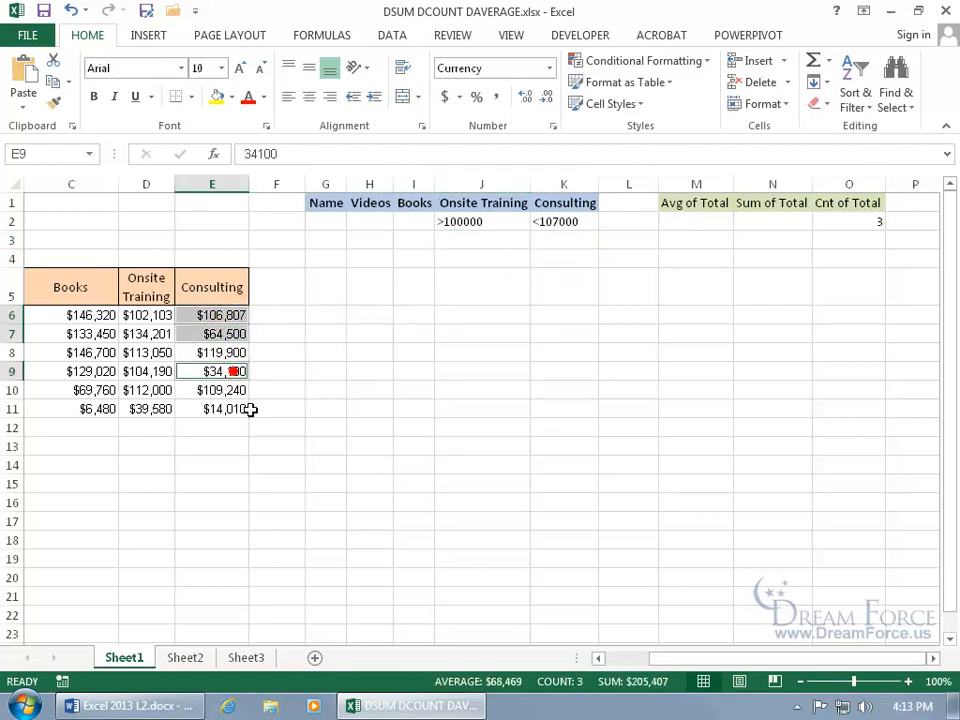
{"action": "left_click", "coordinate": [231, 410], "text": "ctrl"}
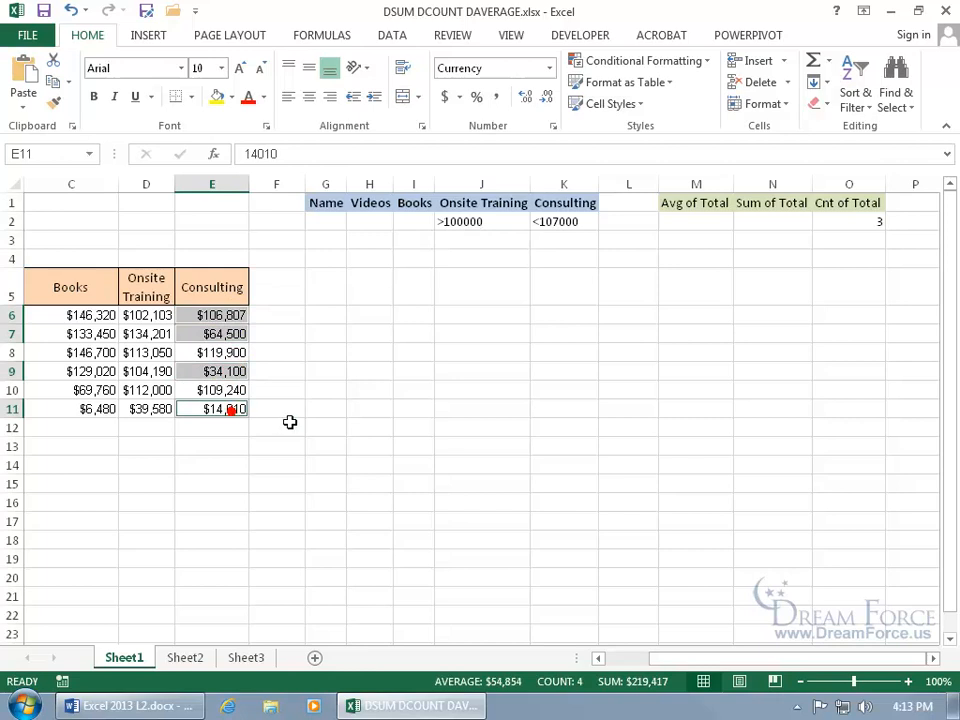
{"action": "left_click", "coordinate": [157, 315], "text": "ctrl"}
{"action": "left_click", "coordinate": [156, 333], "text": "ctrl"}
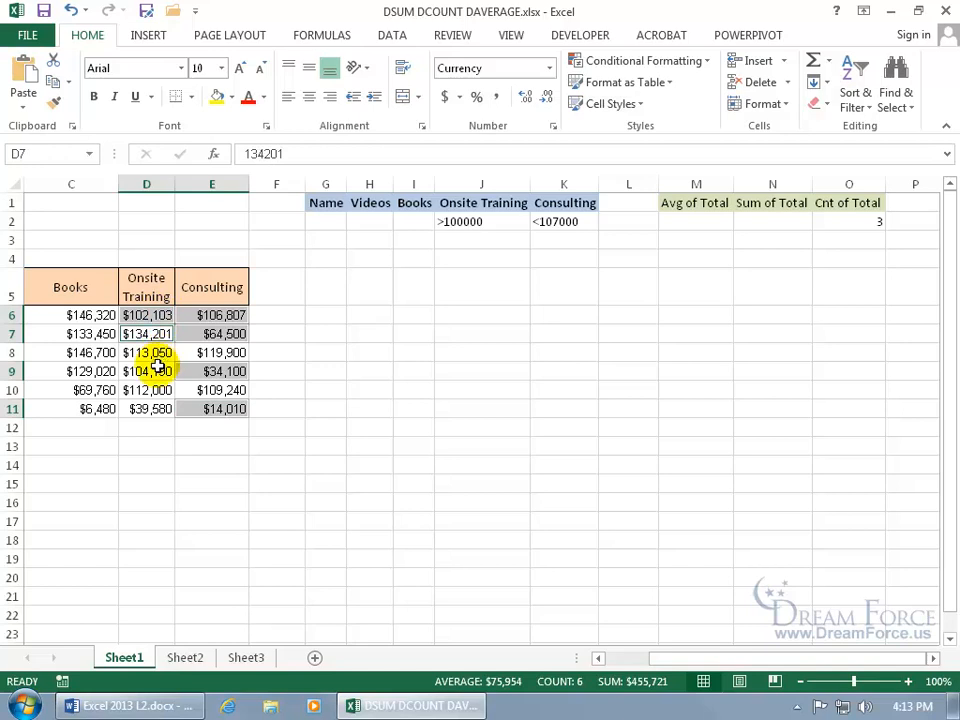
{"action": "left_click", "coordinate": [155, 370], "text": "ctrl"}
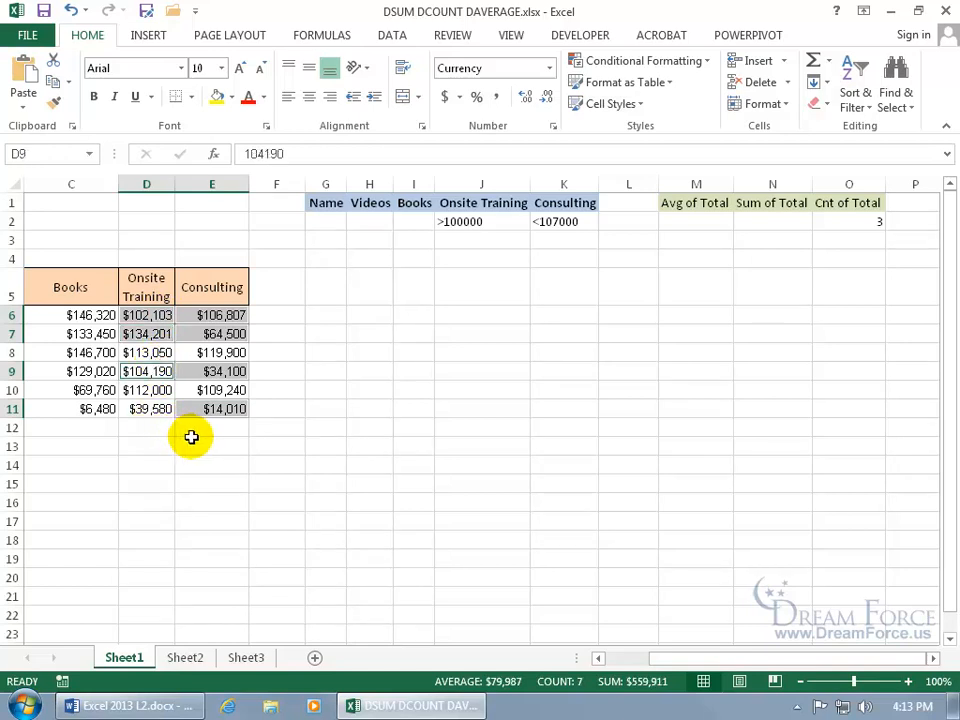
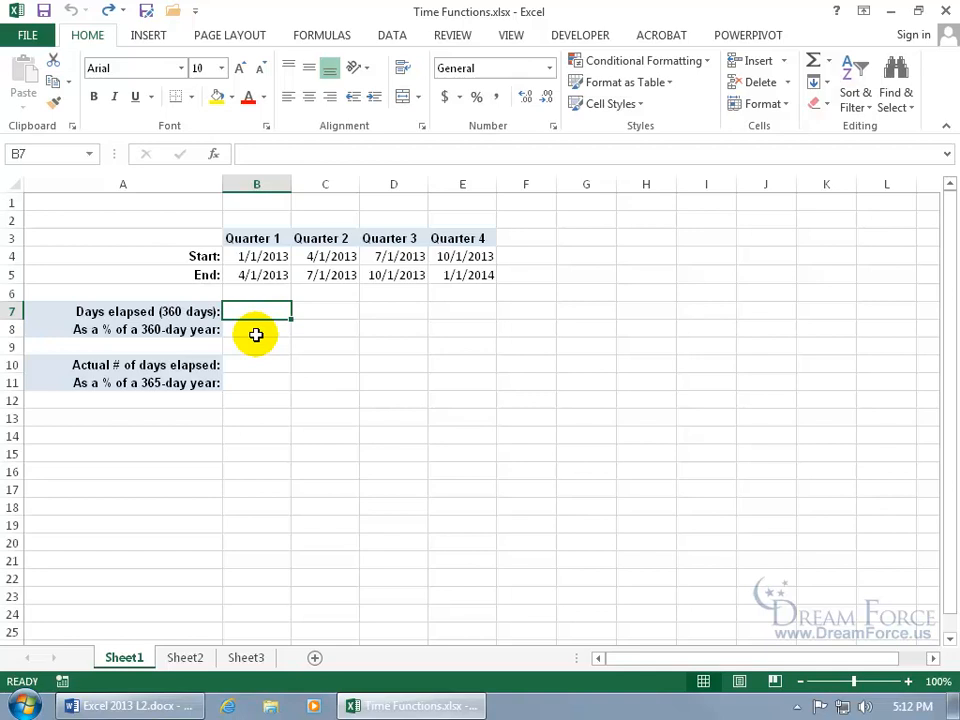
Calculate the 360-day days elapsed for Quarter 1 in B7 with DAYS360, using start B4, end B5 and the FALSE (U.S. NASD) method
{"action": "type", "text": "="}
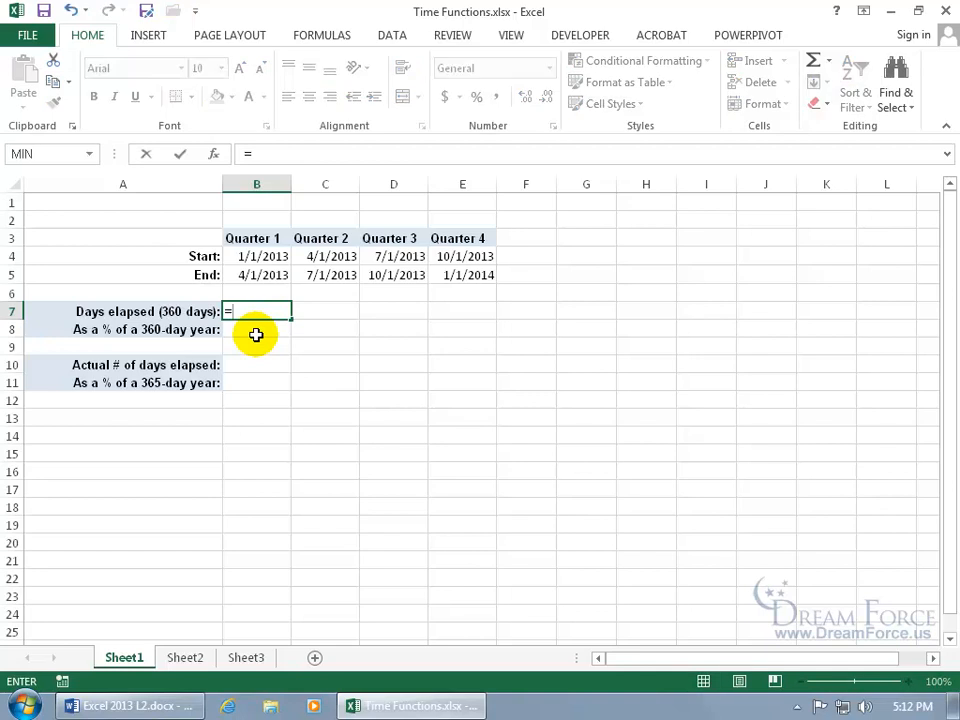
{"action": "type", "text": "day"}
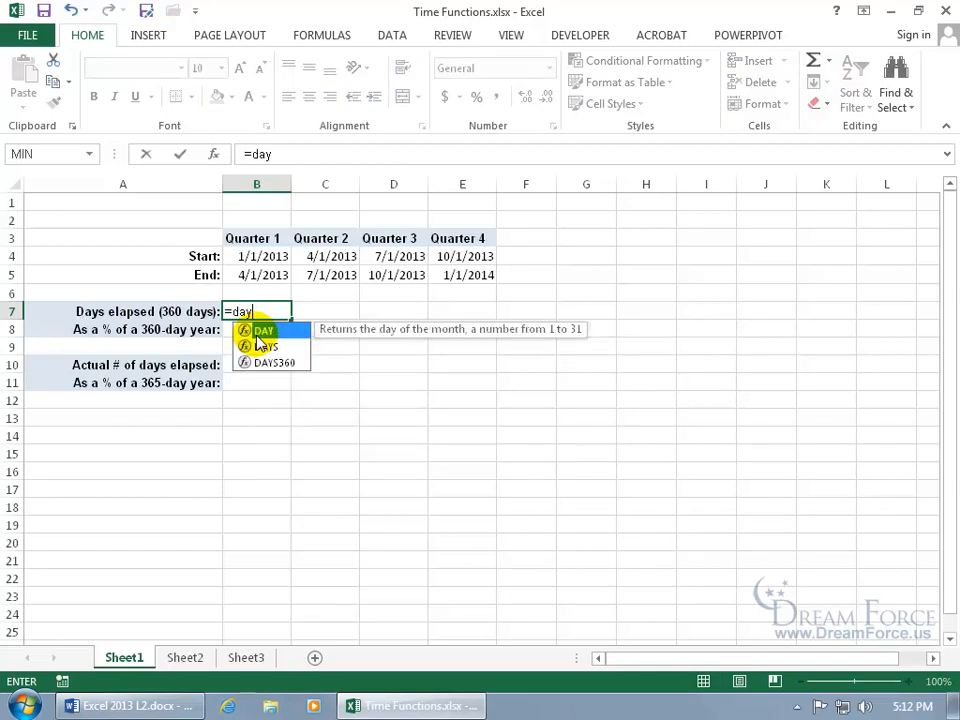
{"action": "key", "text": "Down"}
{"action": "key", "text": "Down"}
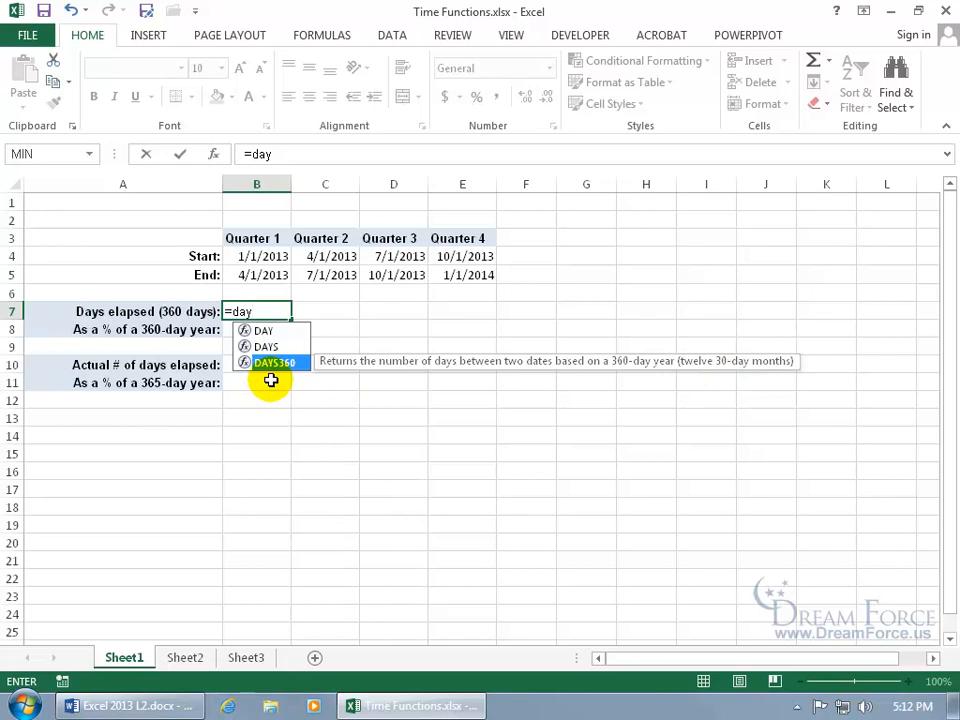
{"action": "key", "text": "Tab"}
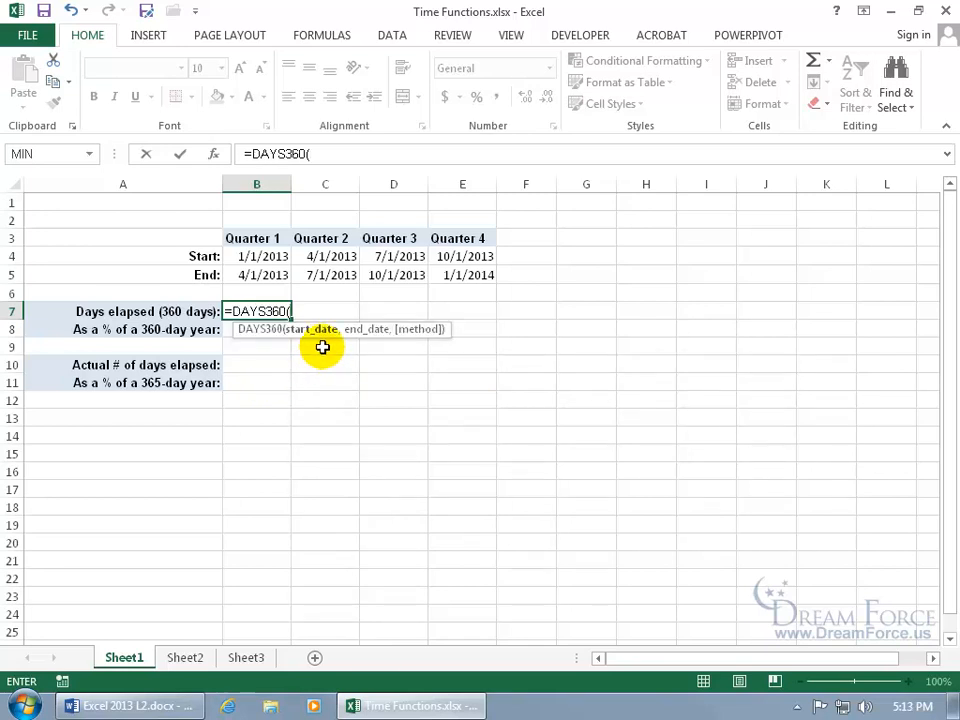
{"action": "left_click", "coordinate": [259, 256]}
{"action": "type", "text": ","}
{"action": "left_click", "coordinate": [275, 274]}
{"action": "type", "text": ","}
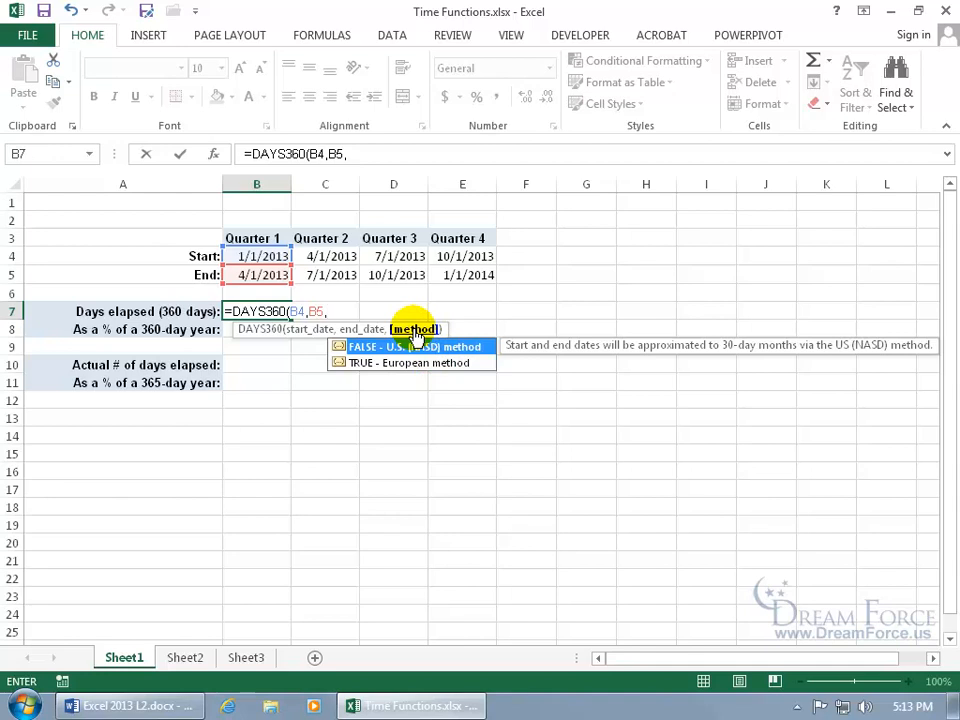
{"action": "key", "text": "BackSpace"}
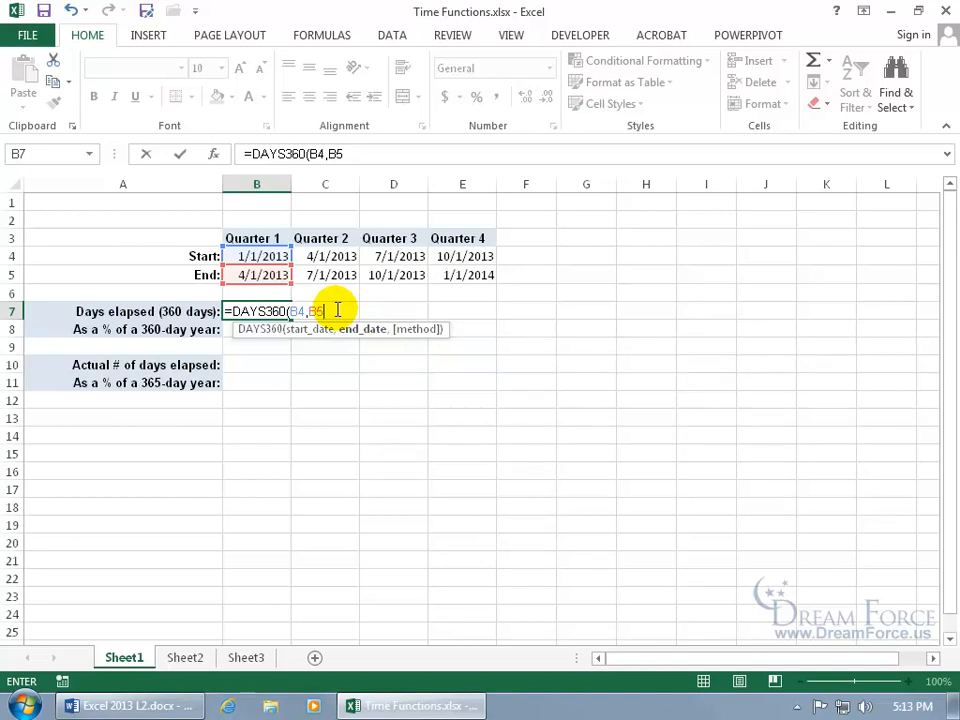
{"action": "type", "text": ","}
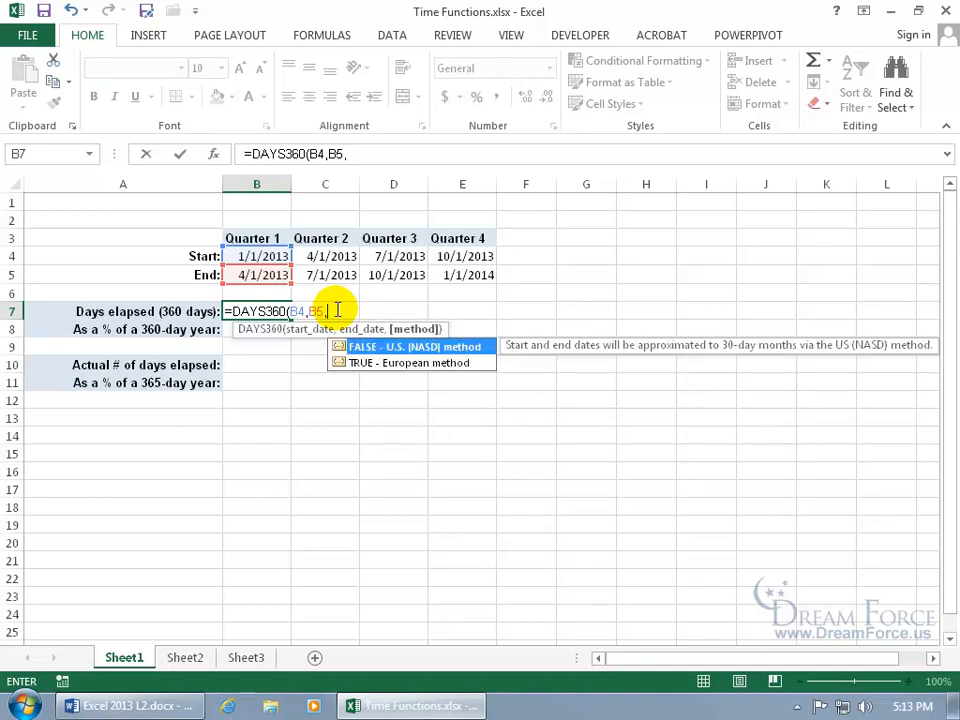
{"action": "double_click", "coordinate": [385, 347]}
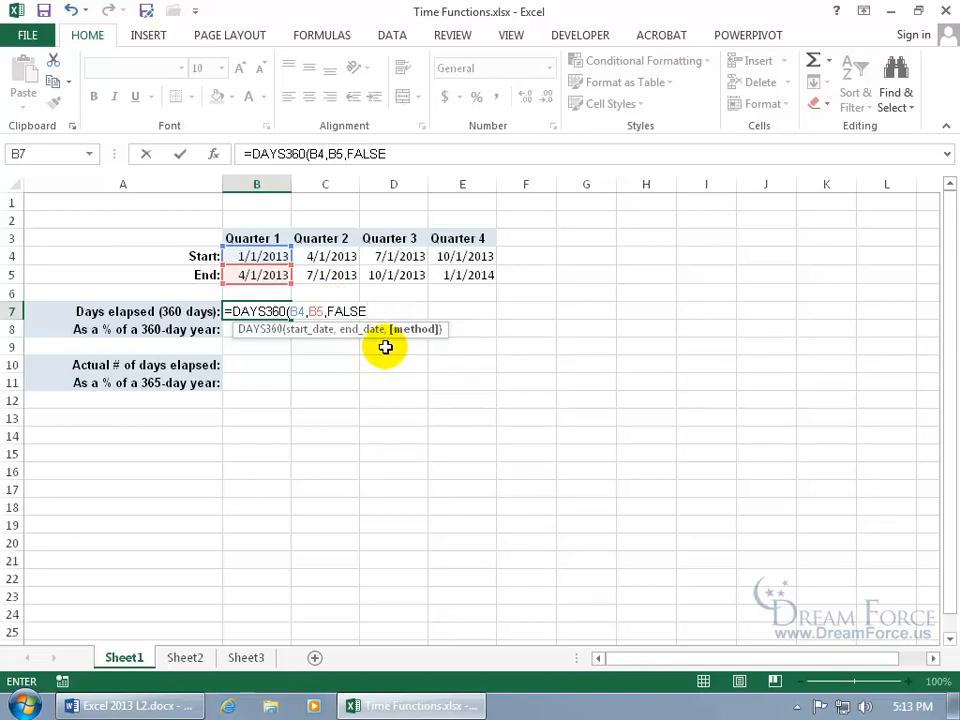
{"action": "key", "text": "Return"}
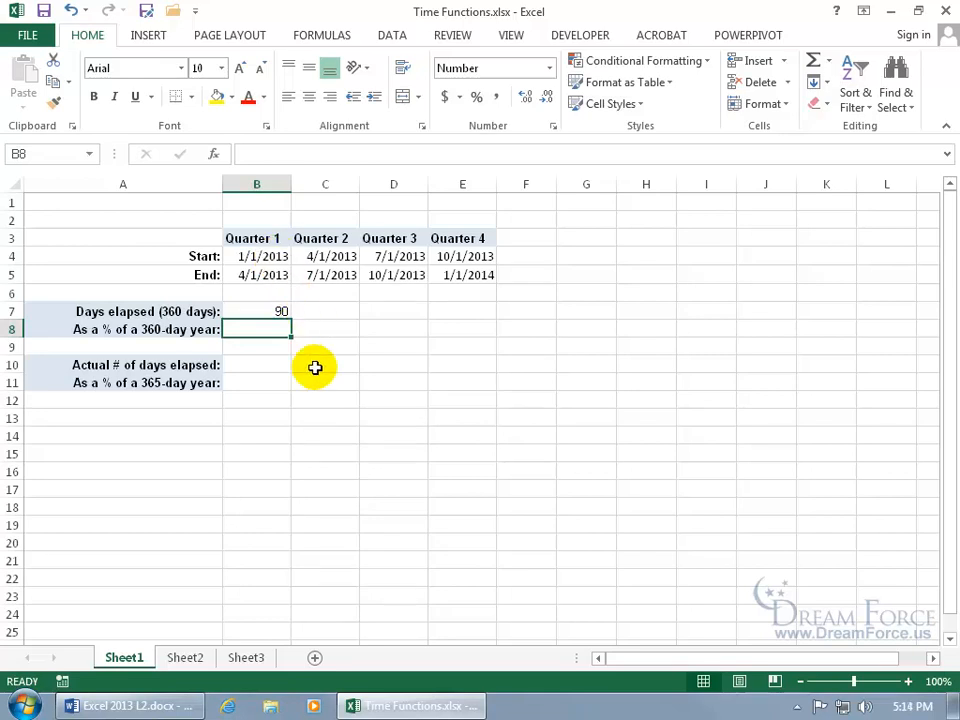
Calculate the share of a 360-day year in B8 as =B7/360 and format it as a percentage
{"action": "type", "text": "="}
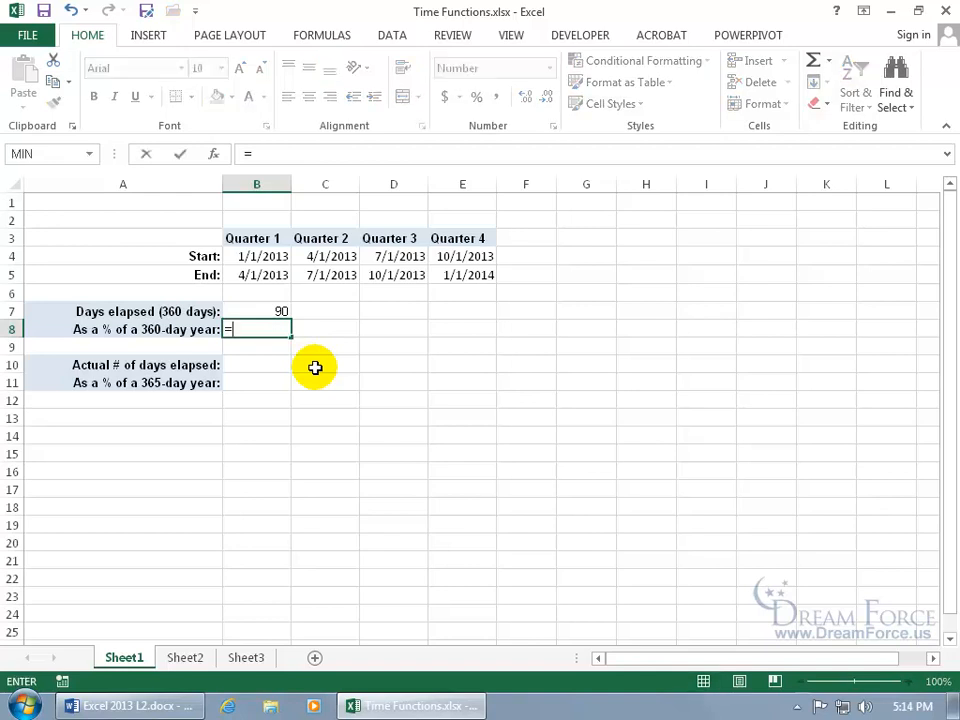
{"action": "left_click", "coordinate": [280, 313]}
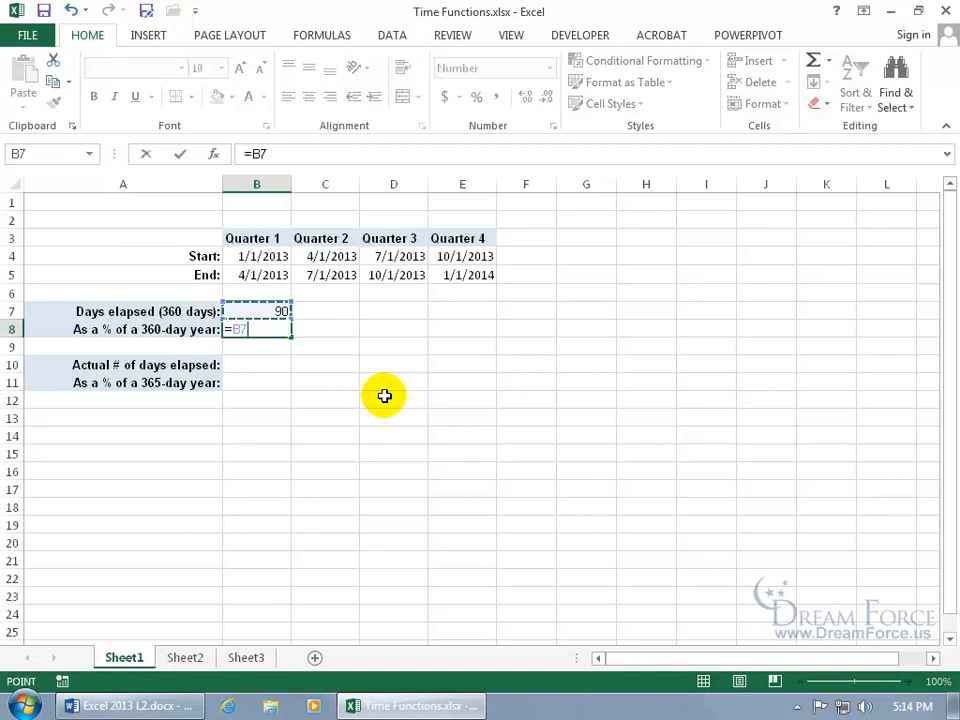
{"action": "type", "text": "/360"}
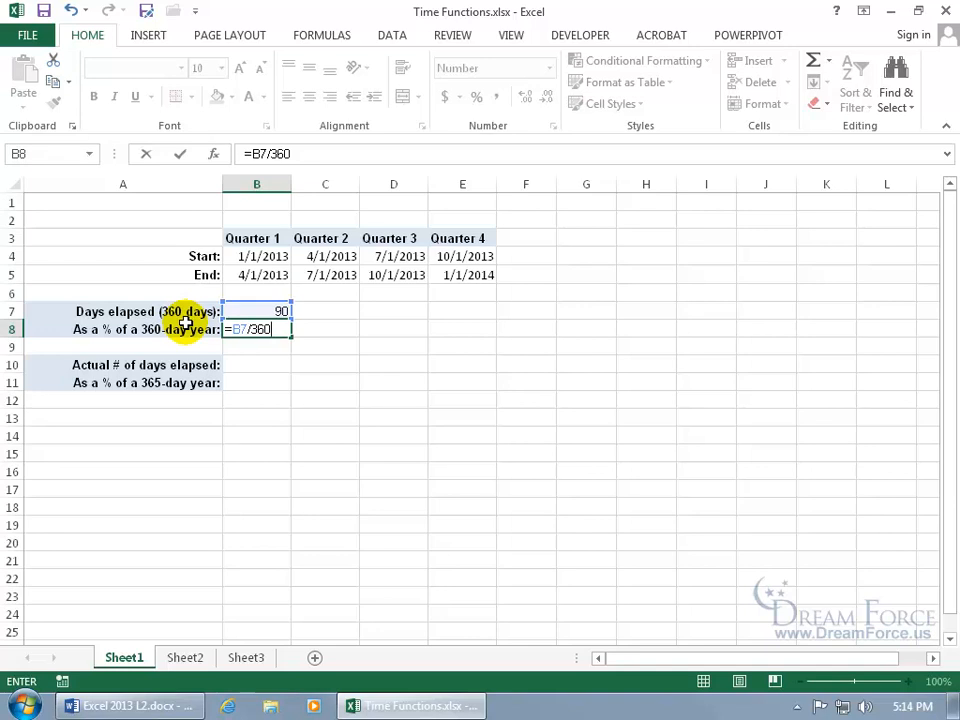
{"action": "key", "text": "Return"}
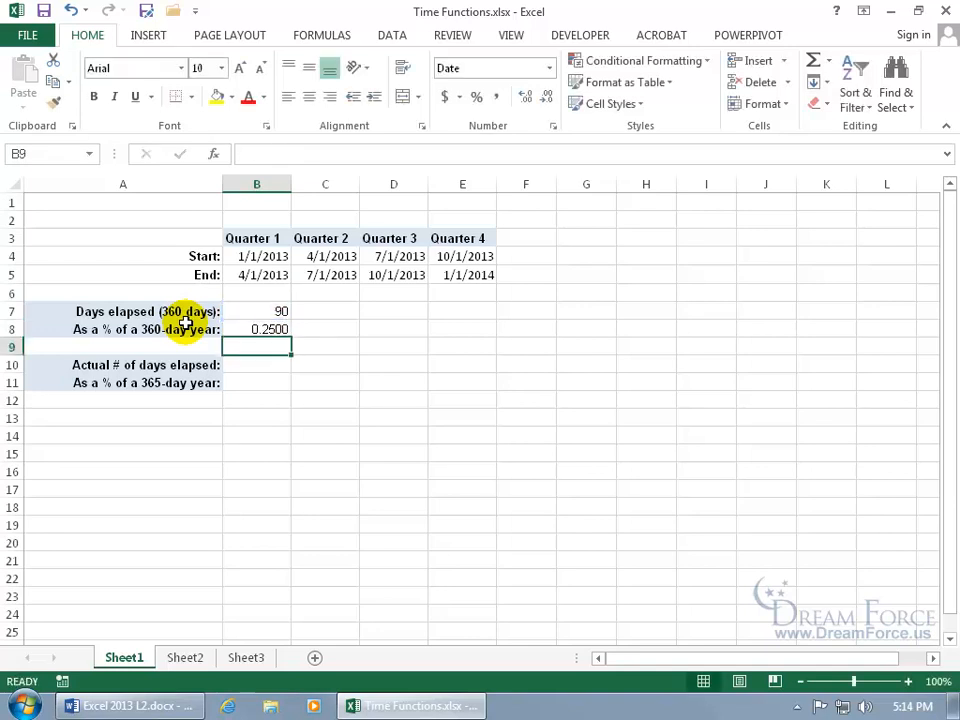
{"action": "left_click", "coordinate": [268, 328]}
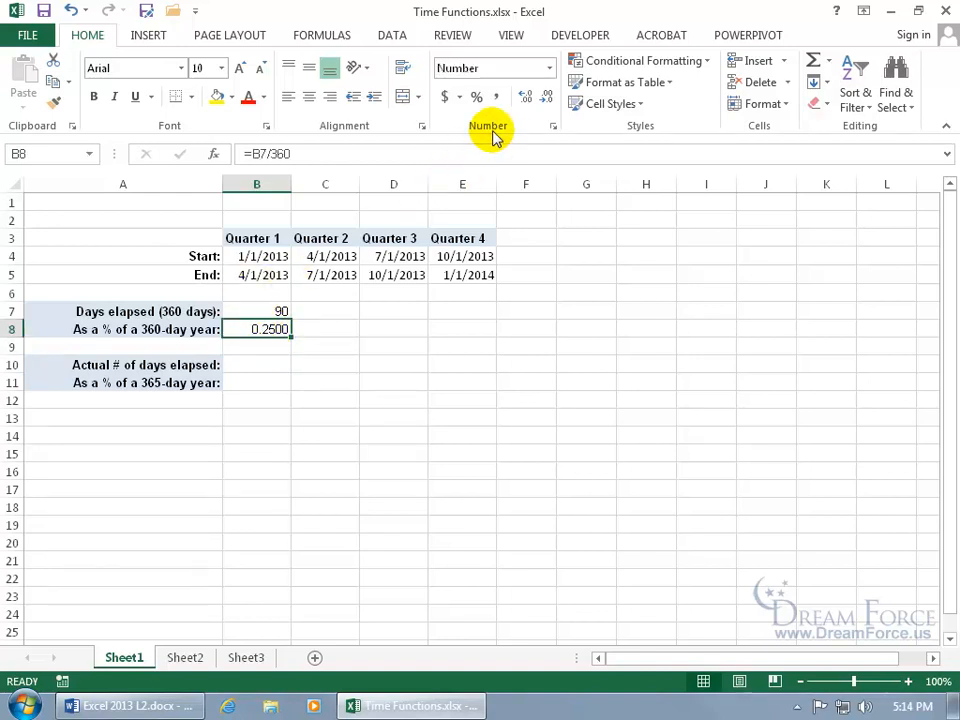
{"action": "left_click", "coordinate": [479, 100]}
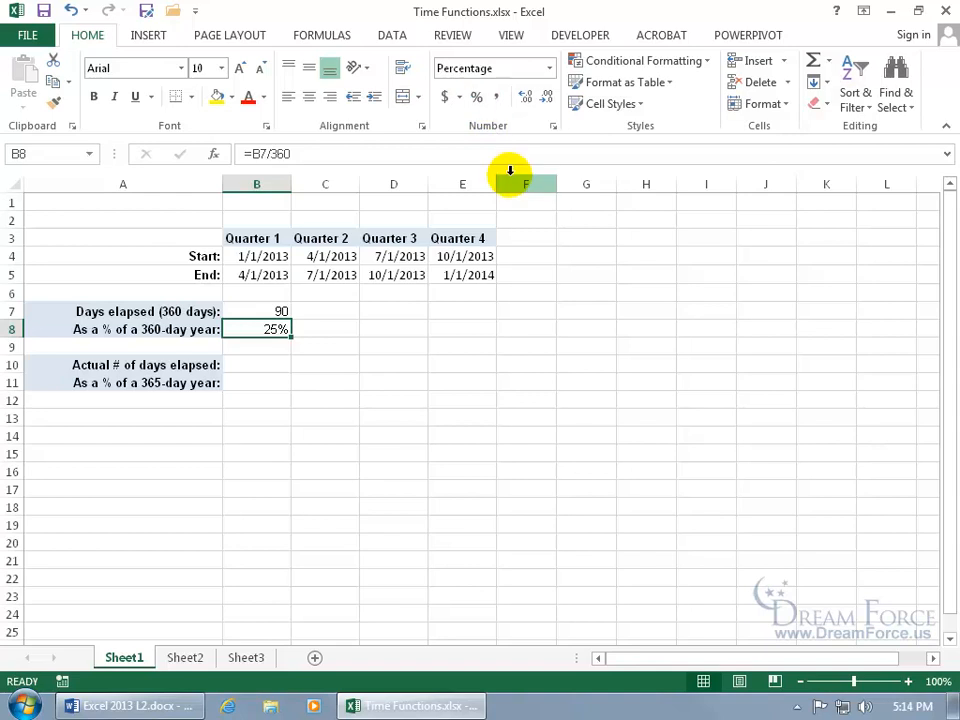
Copy the formulas in B7:B8 across to Quarter 4 in column E and check the copied formulas against the Quarter 1 dates
{"action": "left_click_drag", "start_coordinate": [273, 311], "coordinate": [273, 329]}
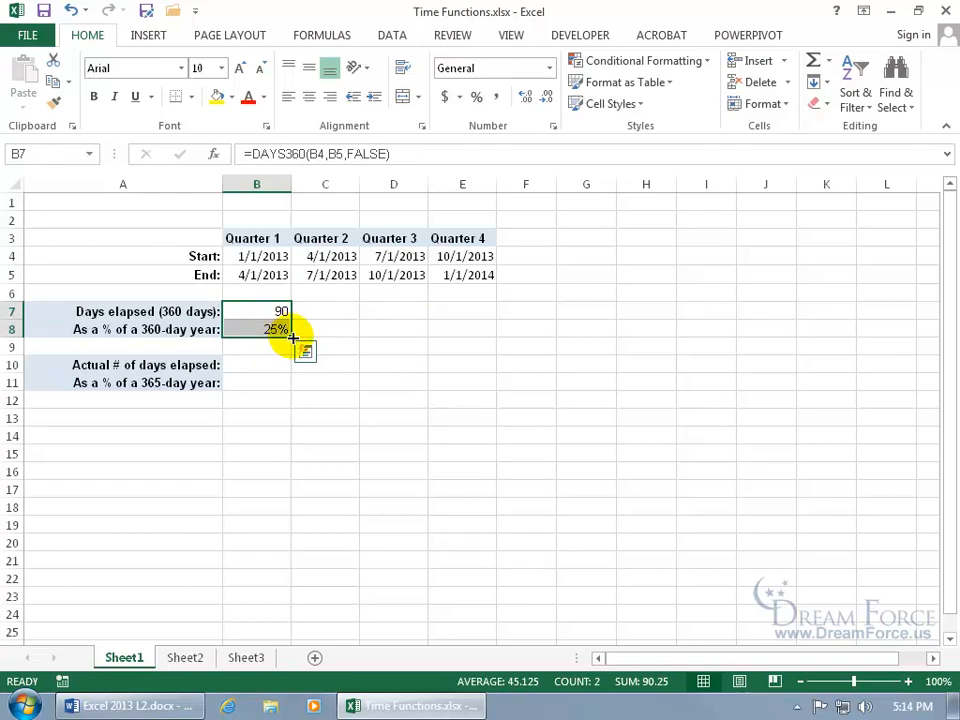
{"action": "left_click_drag", "start_coordinate": [292, 338], "coordinate": [474, 338]}
{"action": "left_click", "coordinate": [271, 311]}
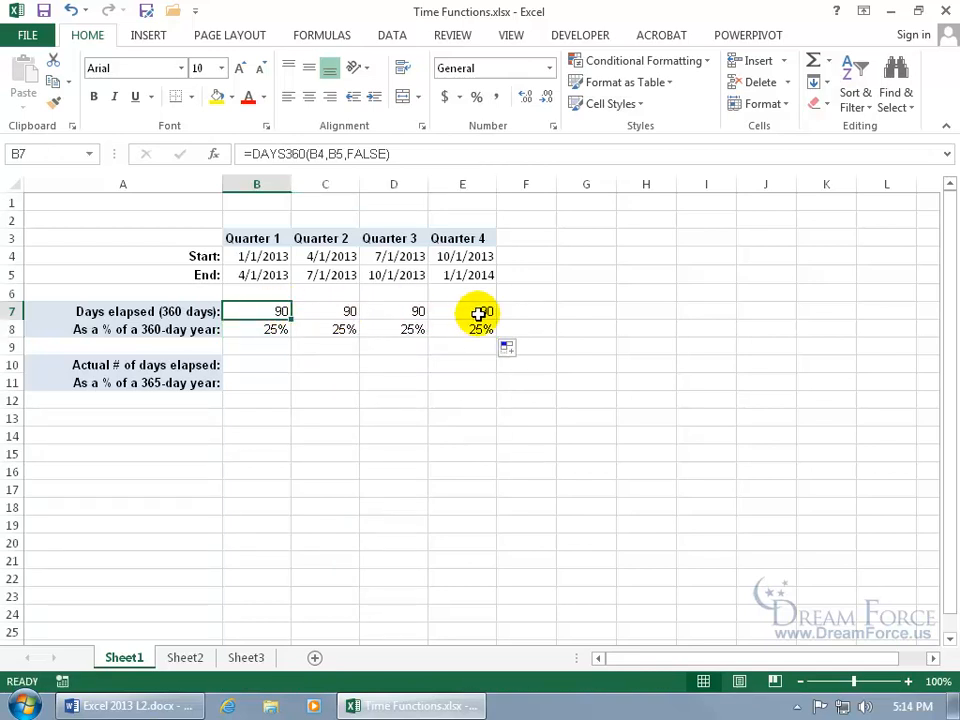
{"action": "left_click", "coordinate": [273, 328]}
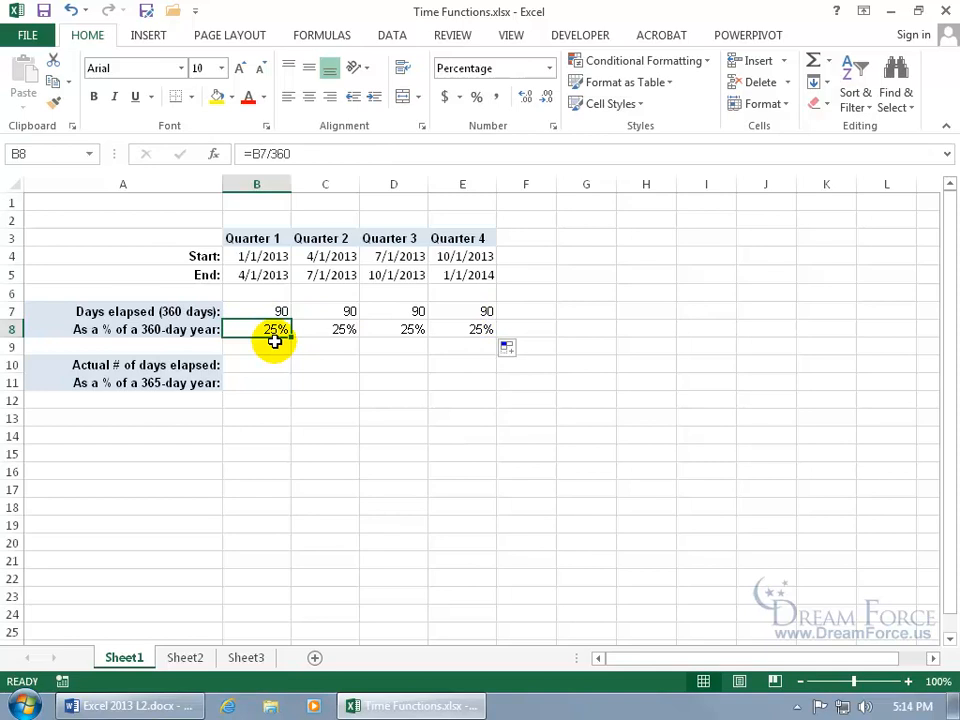
{"action": "left_click", "coordinate": [465, 331]}
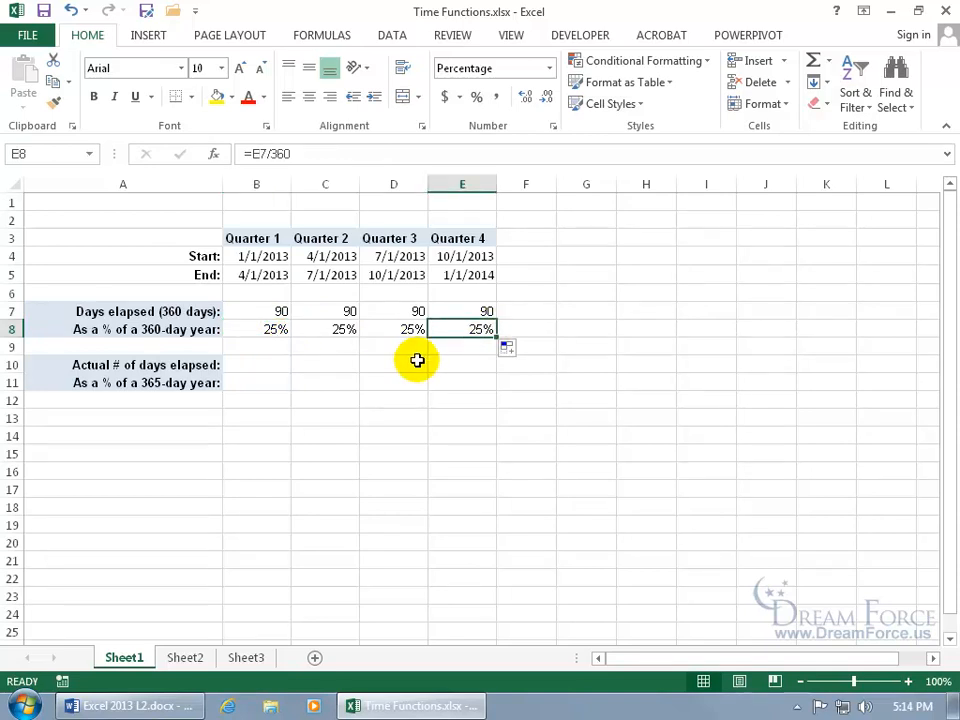
{"action": "left_click", "coordinate": [277, 257]}
{"action": "left_click", "coordinate": [272, 273]}
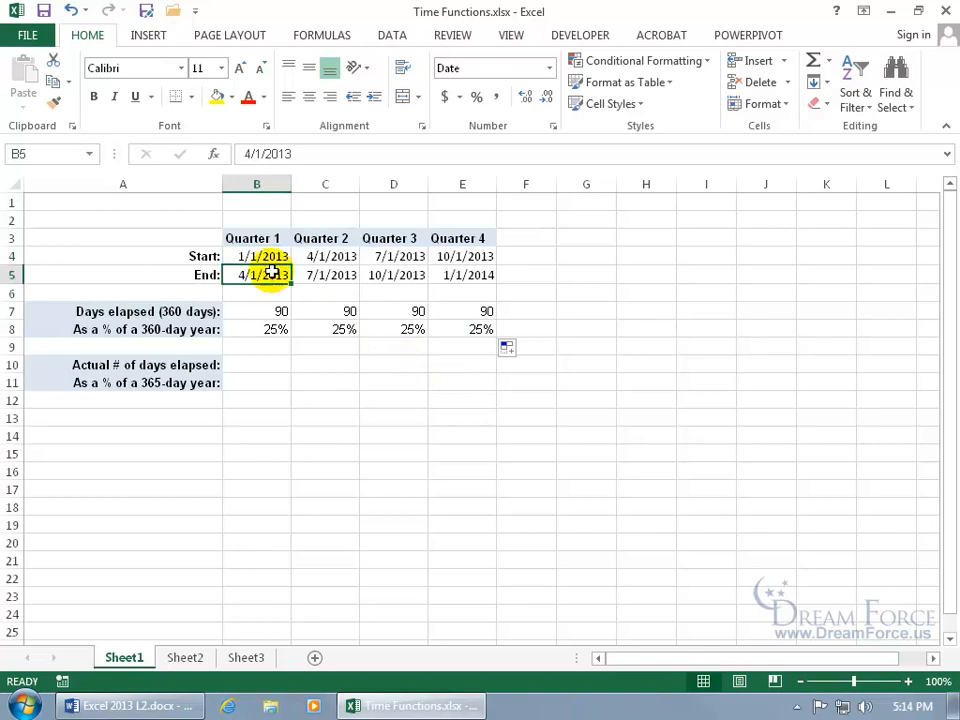
Calculate Quarter 1's year fraction in B11 with YEARFRAC from B4 to B5 using basis 3 (Actual/365), and copy it across to E11
{"action": "left_click", "coordinate": [256, 383]}
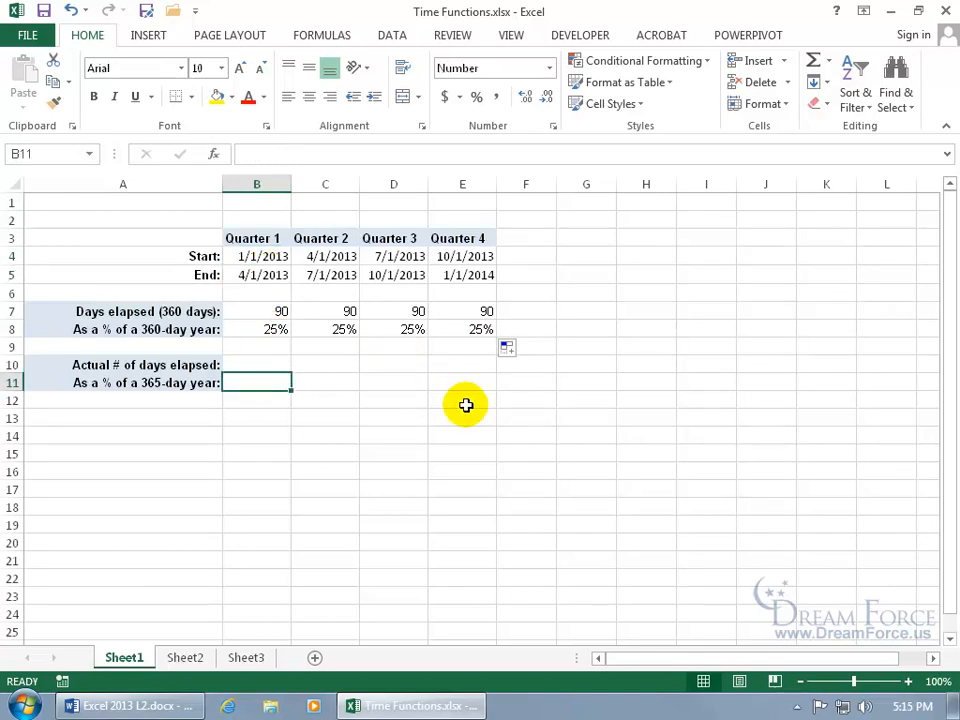
{"action": "type", "text": "=year"}
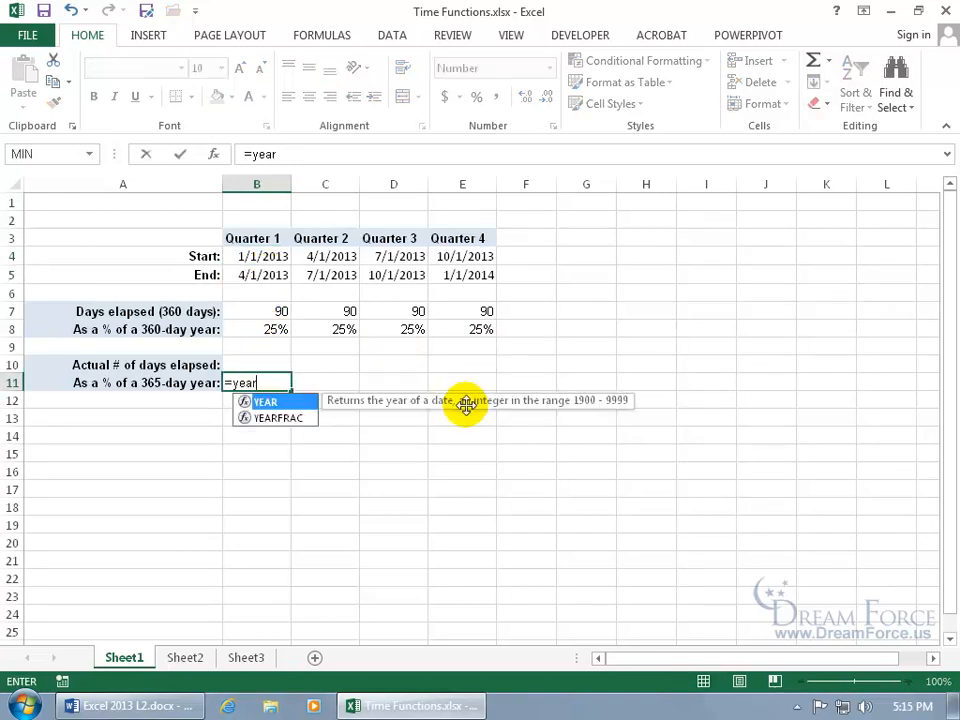
{"action": "key", "text": "Down"}
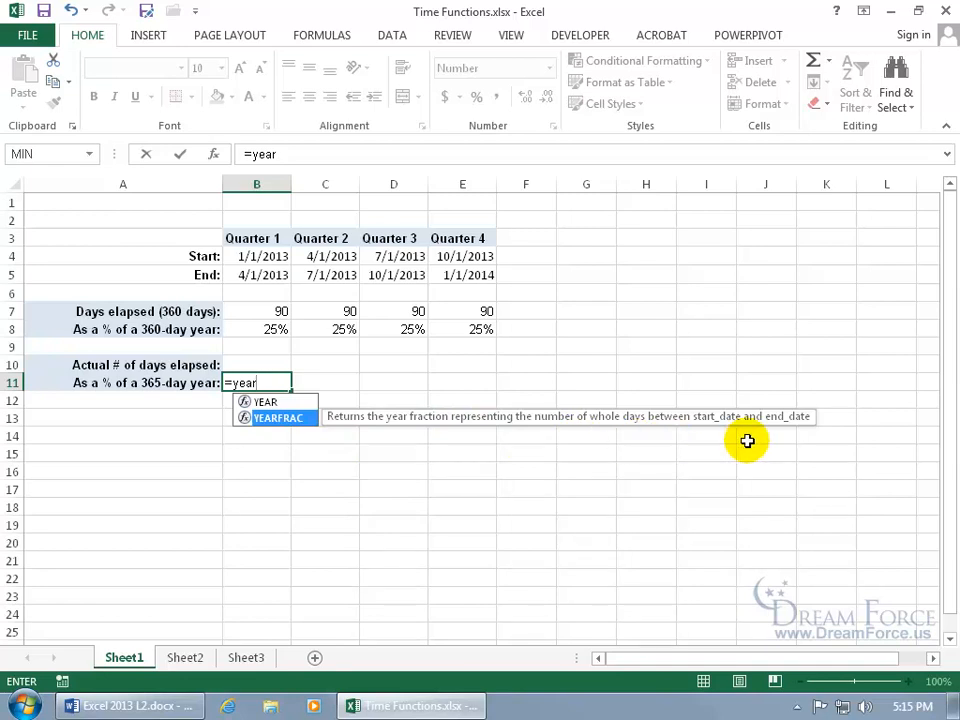
{"action": "key", "text": "Tab"}
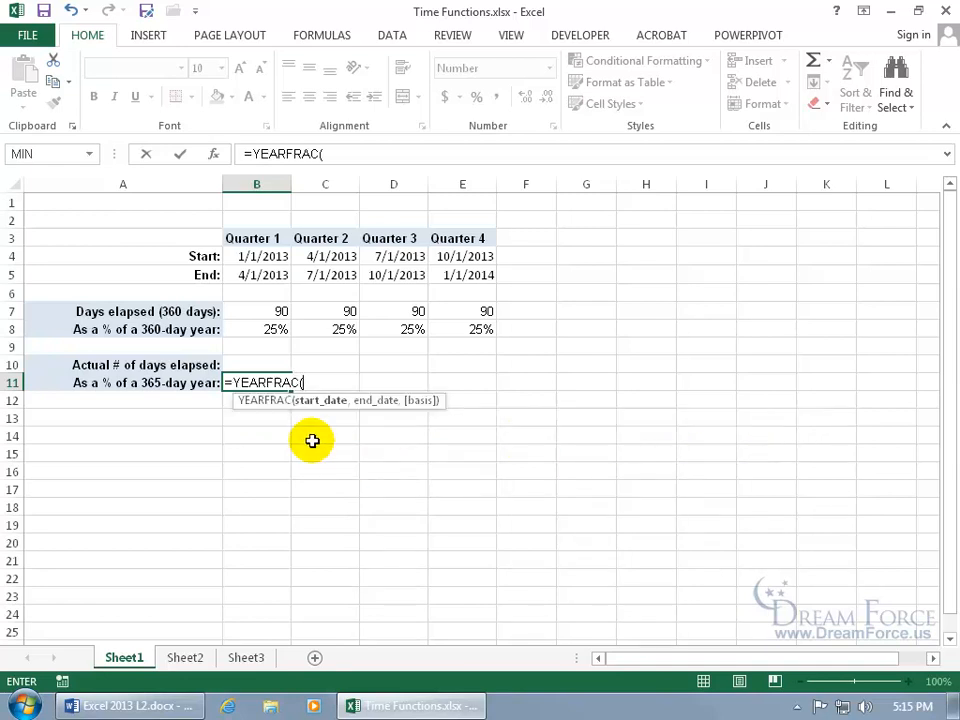
{"action": "left_click", "coordinate": [267, 257]}
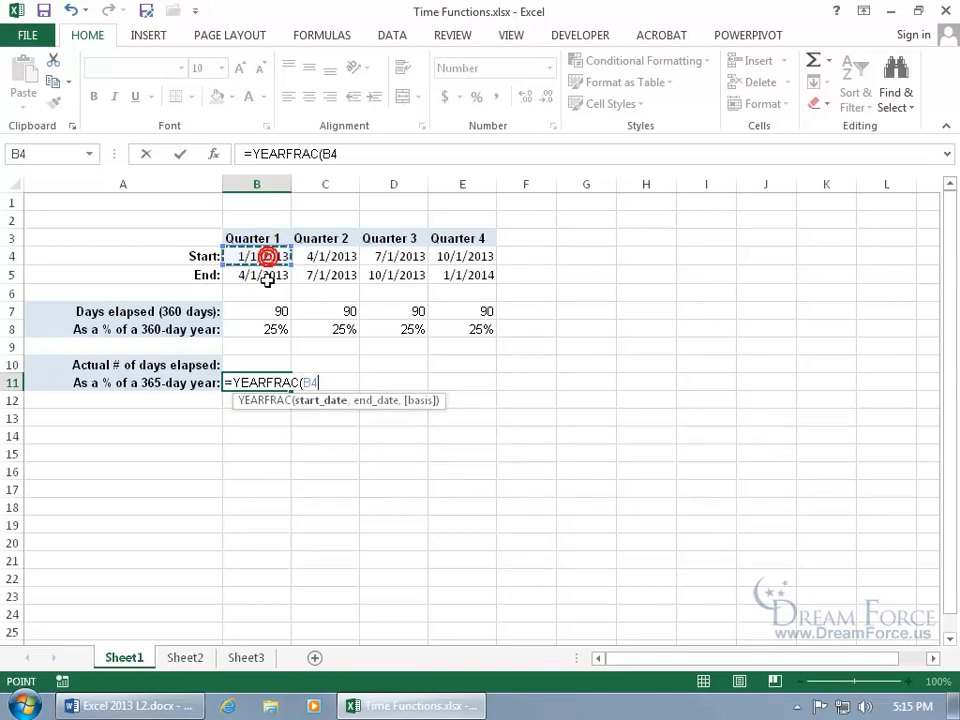
{"action": "type", "text": ","}
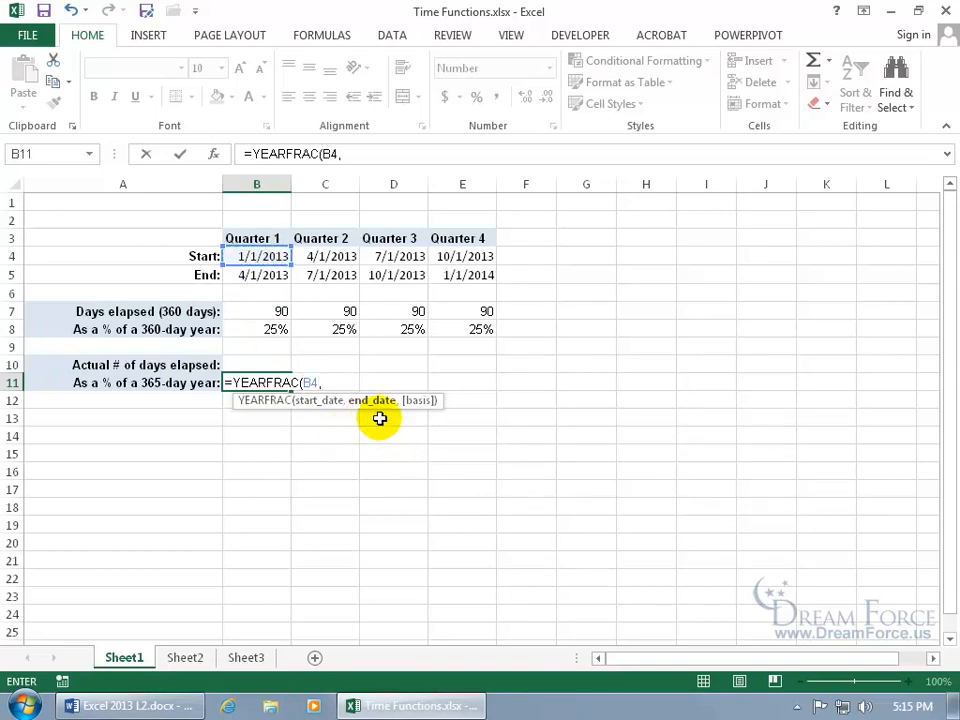
{"action": "left_click", "coordinate": [278, 274]}
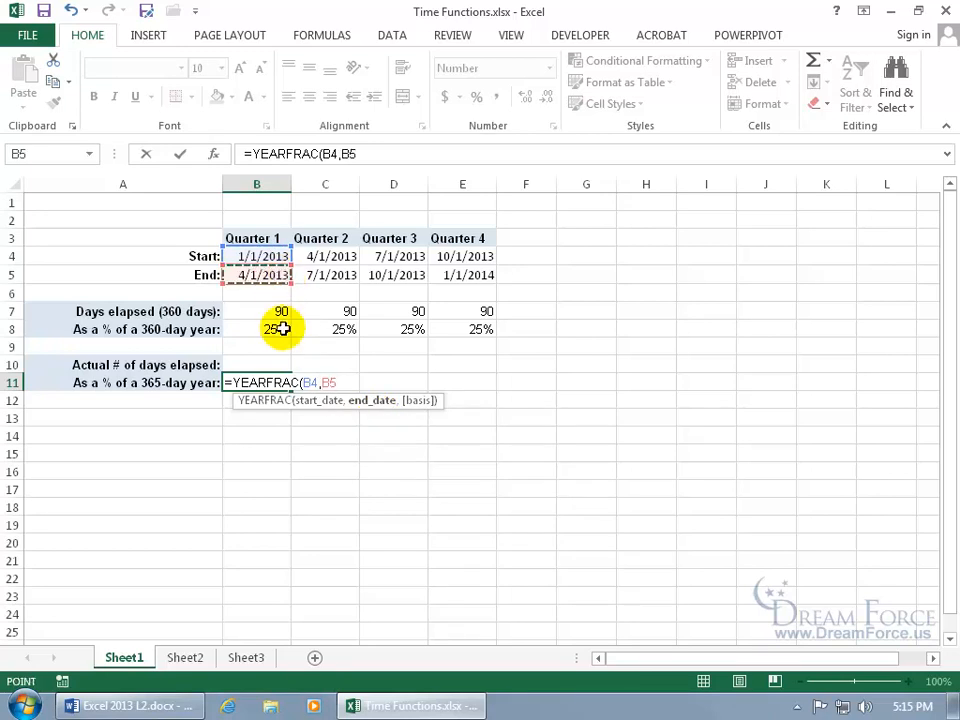
{"action": "type", "text": ","}
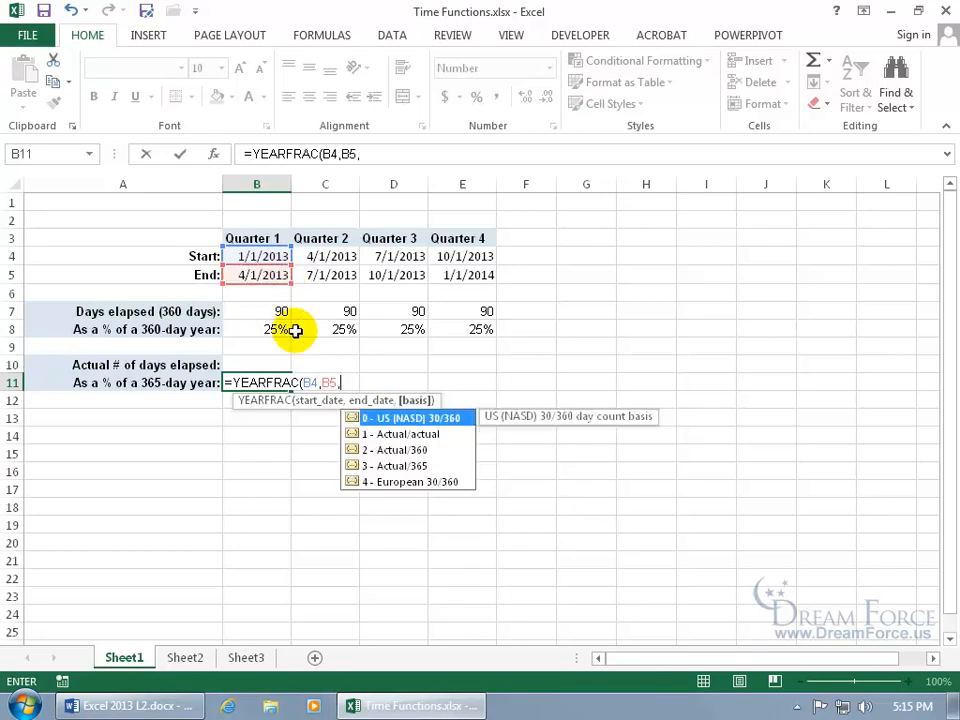
{"action": "double_click", "coordinate": [416, 468]}
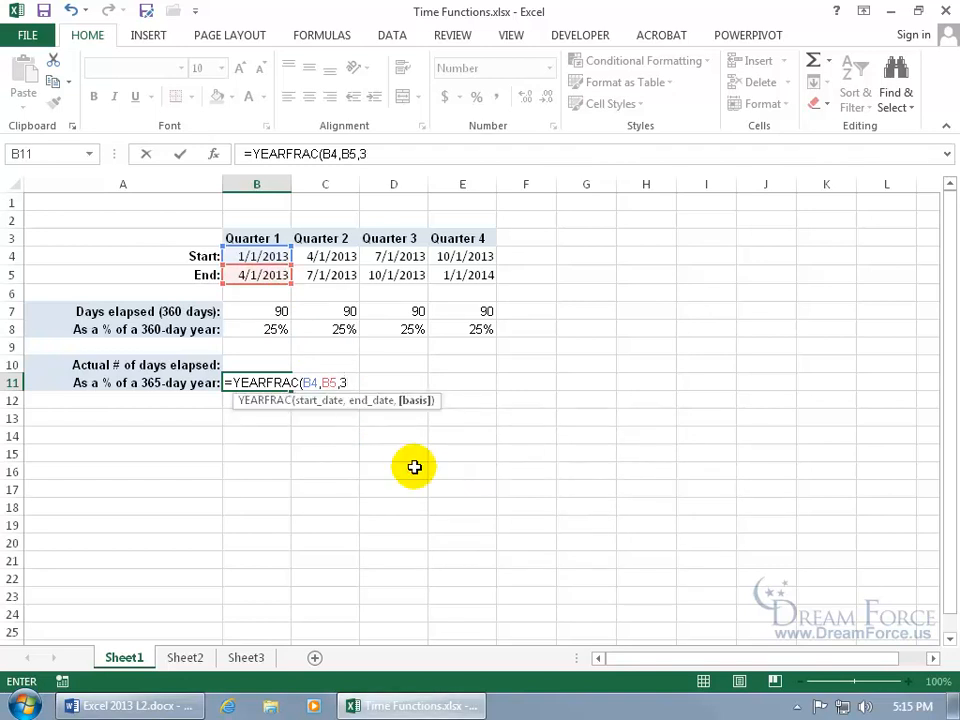
{"action": "key", "text": "Return"}
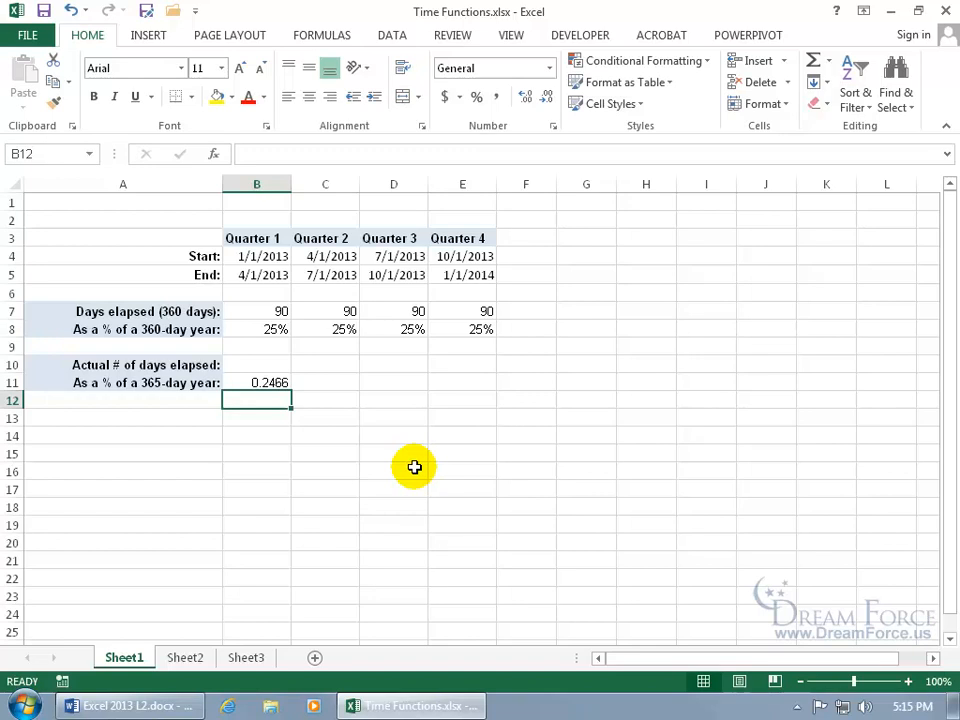
{"action": "left_click", "coordinate": [276, 384]}
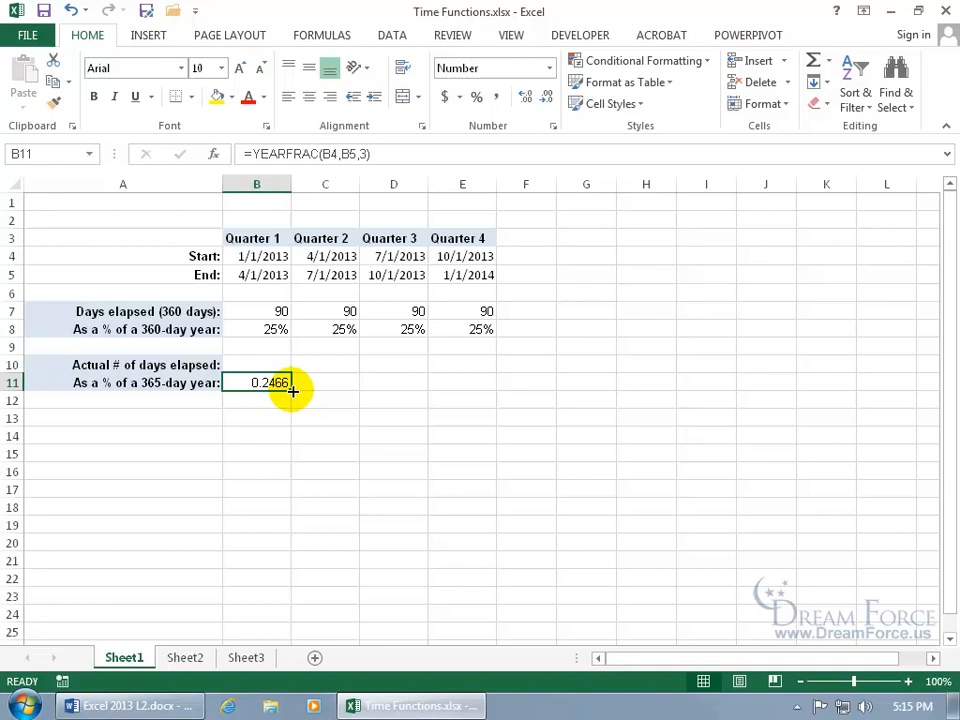
{"action": "left_click_drag", "start_coordinate": [292, 391], "coordinate": [491, 390]}
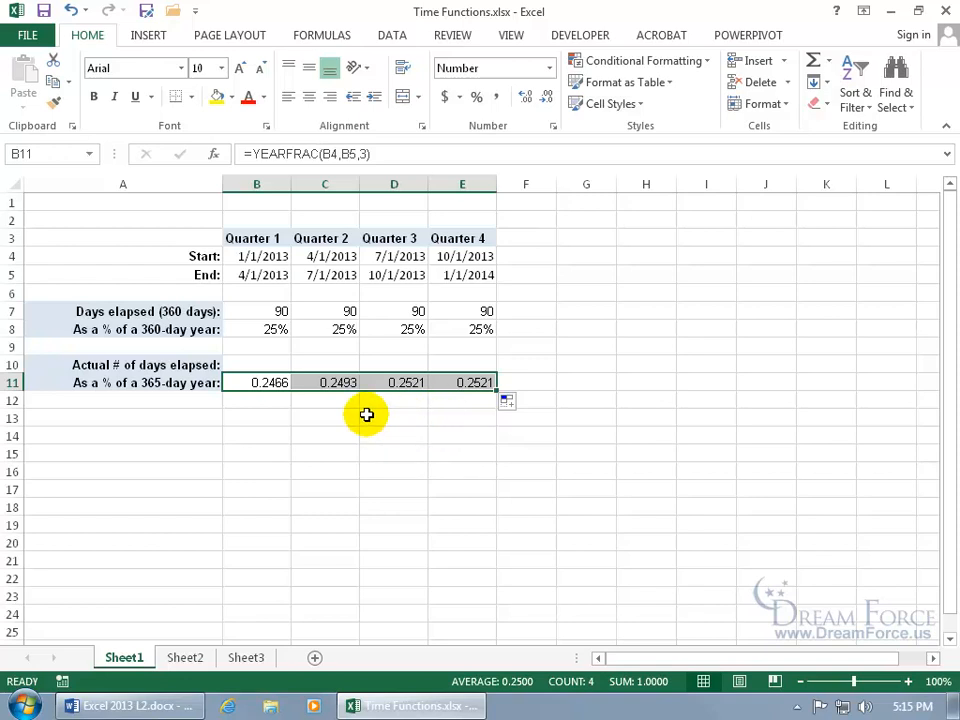
Calculate the actual days elapsed in B10 as =B11*365 and copy the formula across to Quarter 4 in E10
{"action": "left_click", "coordinate": [269, 364]}
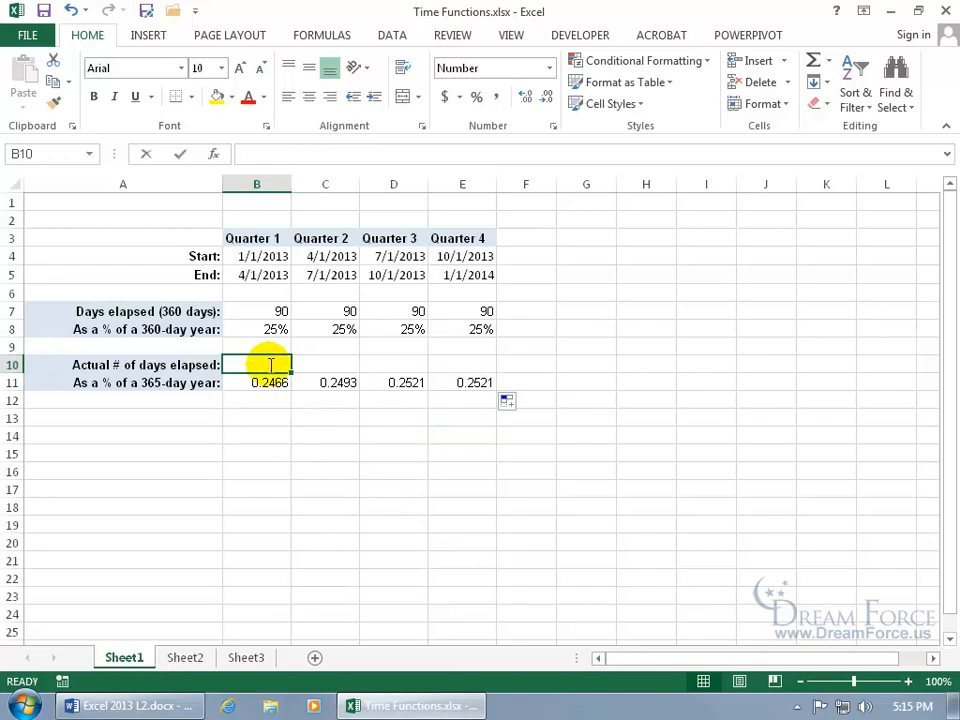
{"action": "type", "text": "="}
{"action": "left_click", "coordinate": [271, 381]}
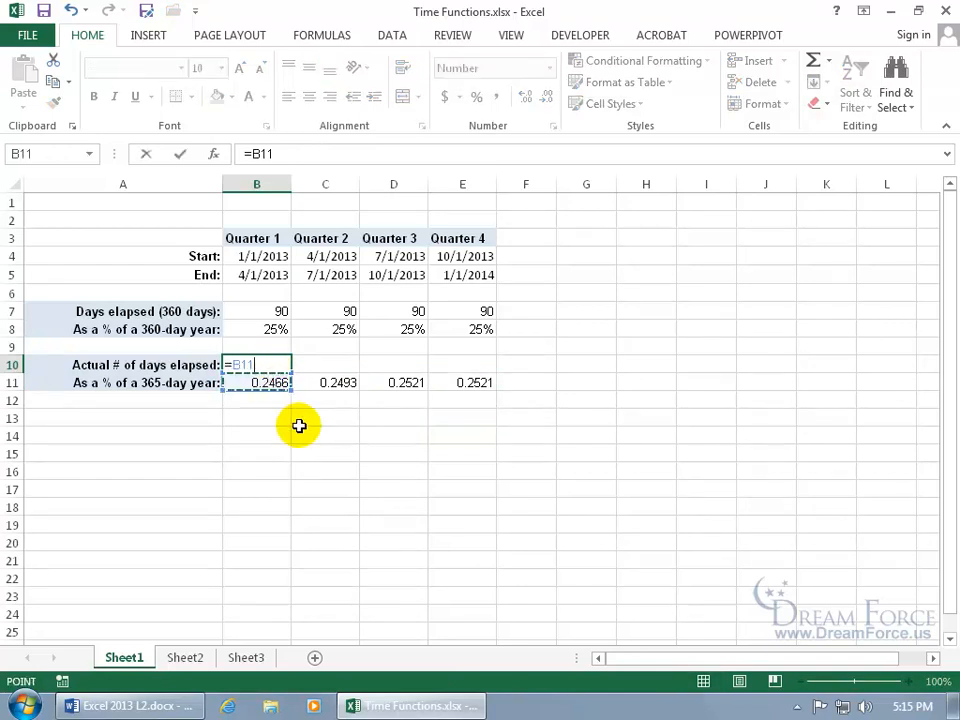
{"action": "type", "text": "*"}
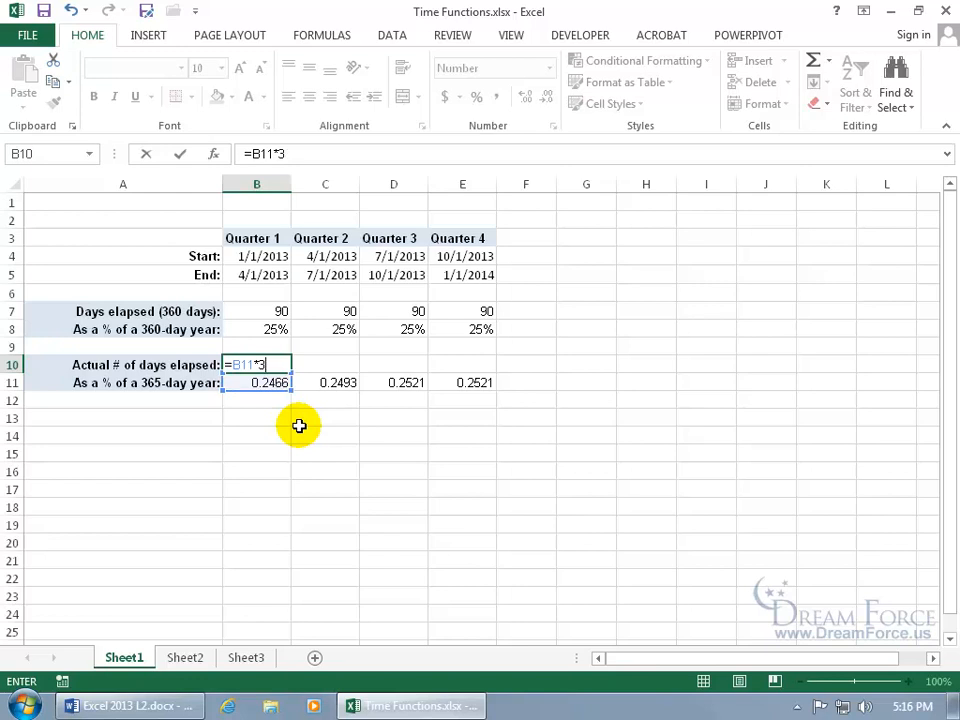
{"action": "key", "text": "Return"}
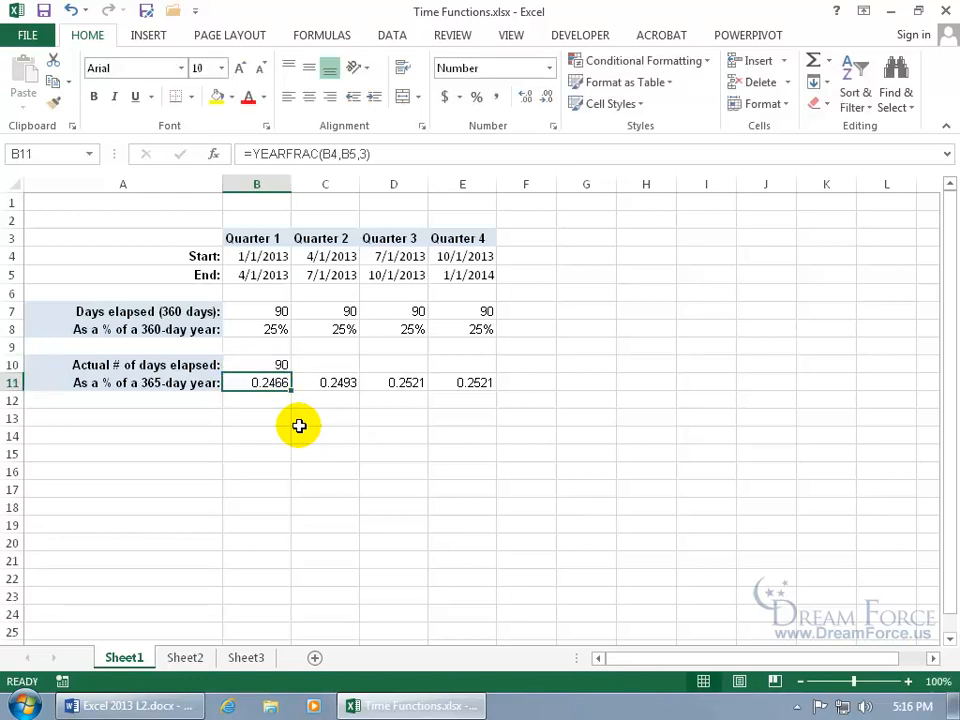
{"action": "left_click", "coordinate": [268, 365]}
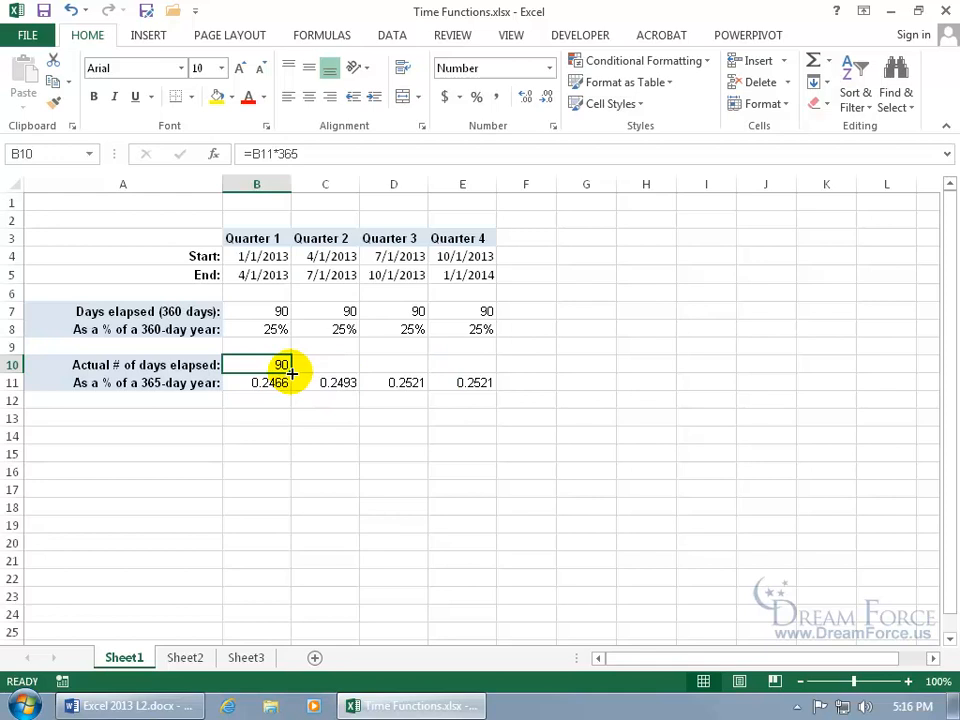
{"action": "left_click_drag", "start_coordinate": [291, 372], "coordinate": [470, 376]}
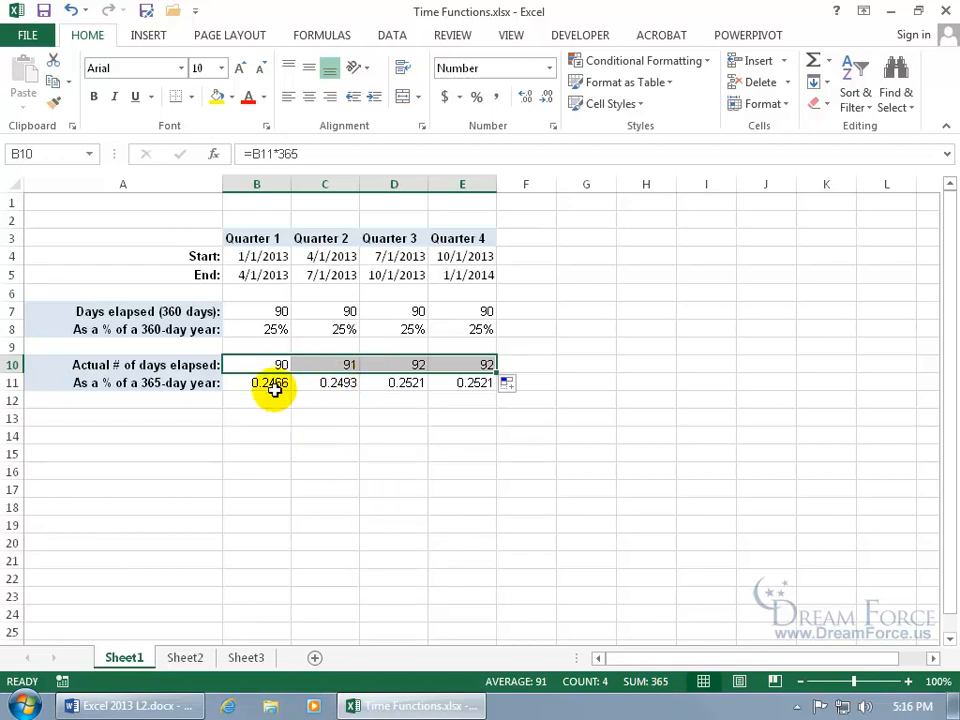
Format the 365-day year fractions in B11:E11 as percentages
{"action": "left_click_drag", "start_coordinate": [270, 386], "coordinate": [449, 381]}
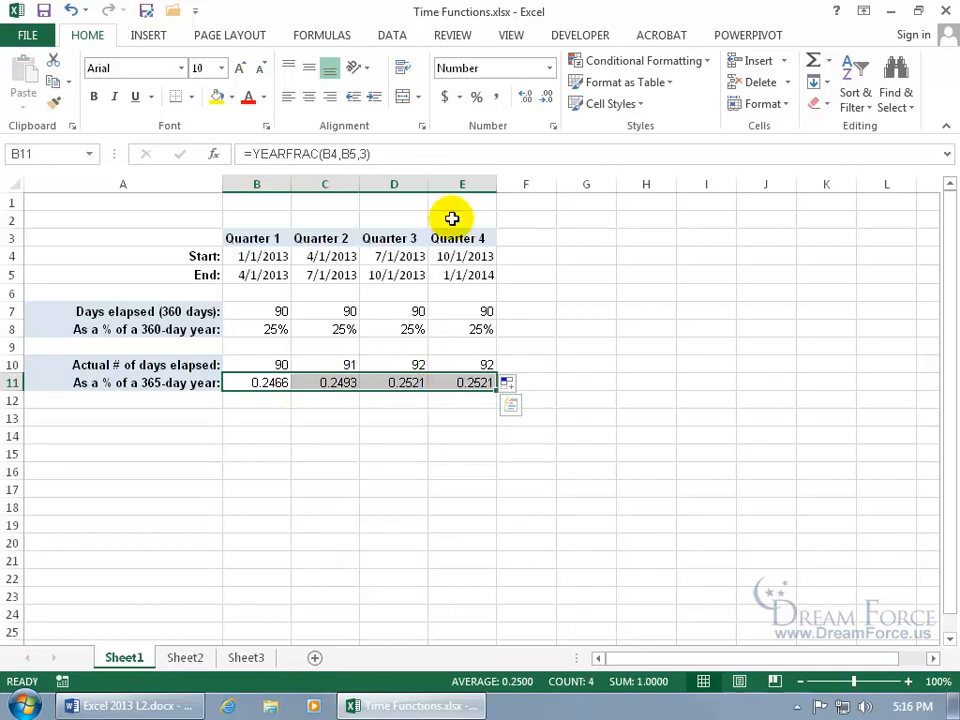
{"action": "left_click", "coordinate": [477, 98]}
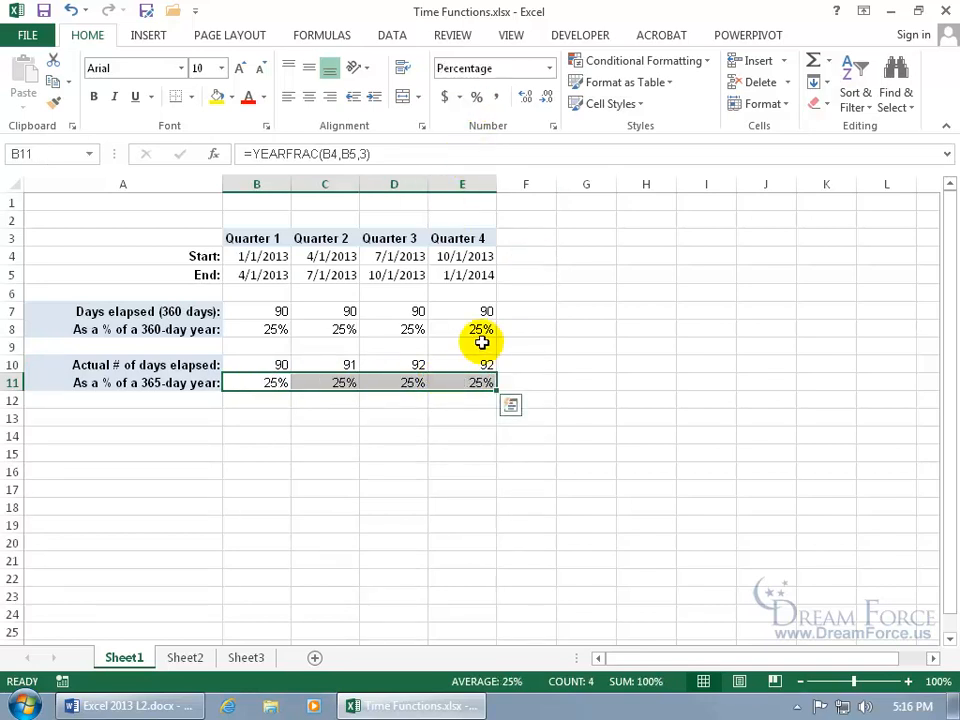
{"action": "left_click", "coordinate": [418, 363]}
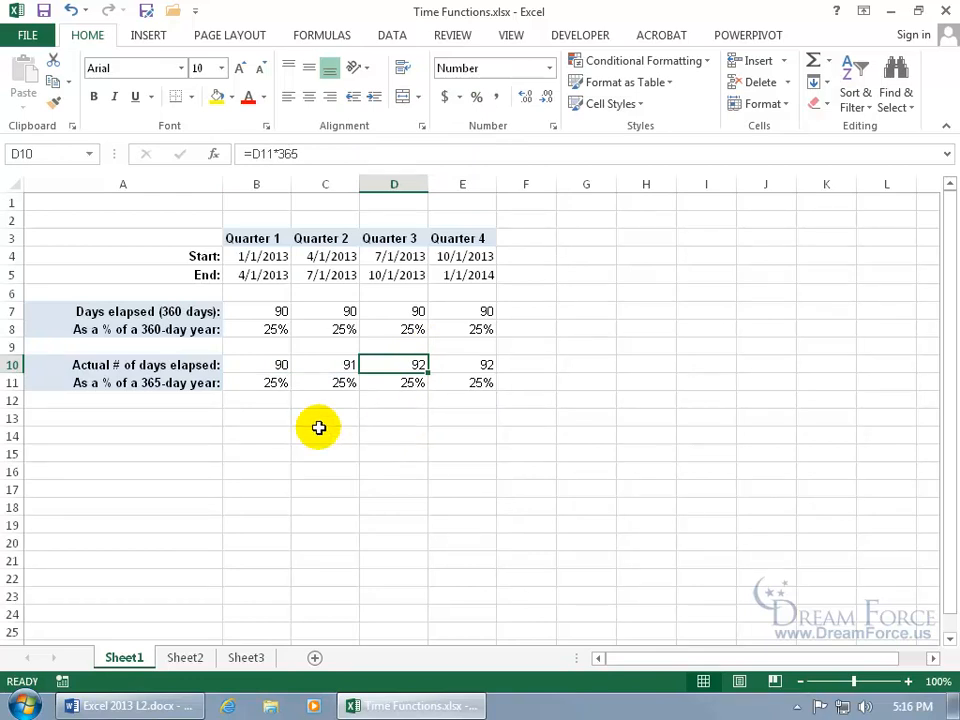
Subtract Quarter 1's end date from its start date in B14 with =B4-B5 and check the formula
{"action": "left_click", "coordinate": [268, 434]}
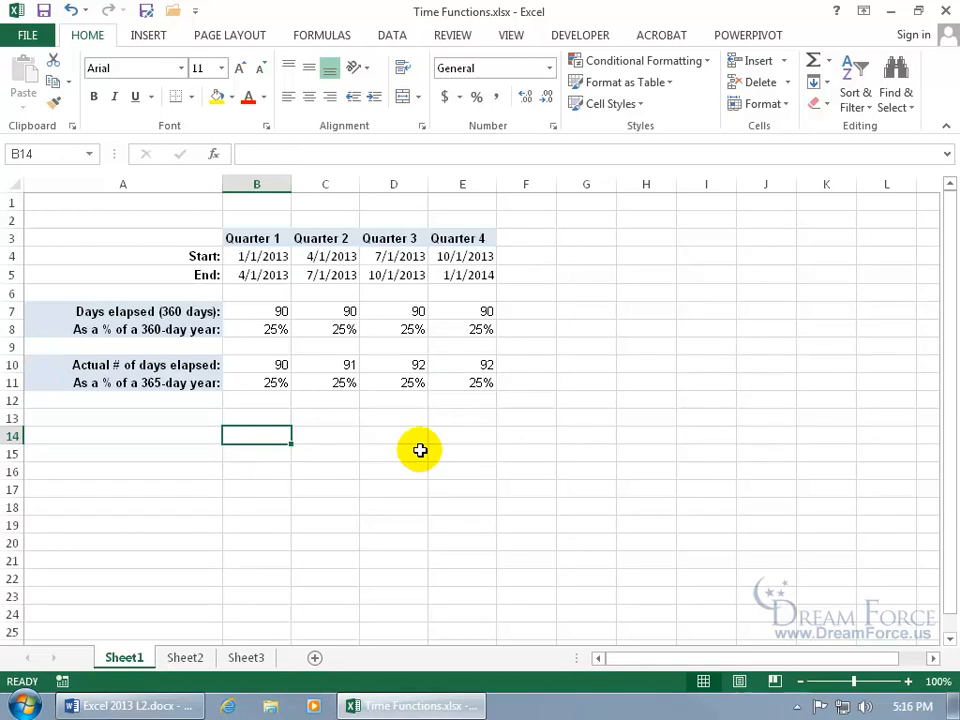
{"action": "type", "text": "="}
{"action": "left_click", "coordinate": [272, 255]}
{"action": "type", "text": "-"}
{"action": "left_click", "coordinate": [264, 274]}
{"action": "key", "text": "Return"}
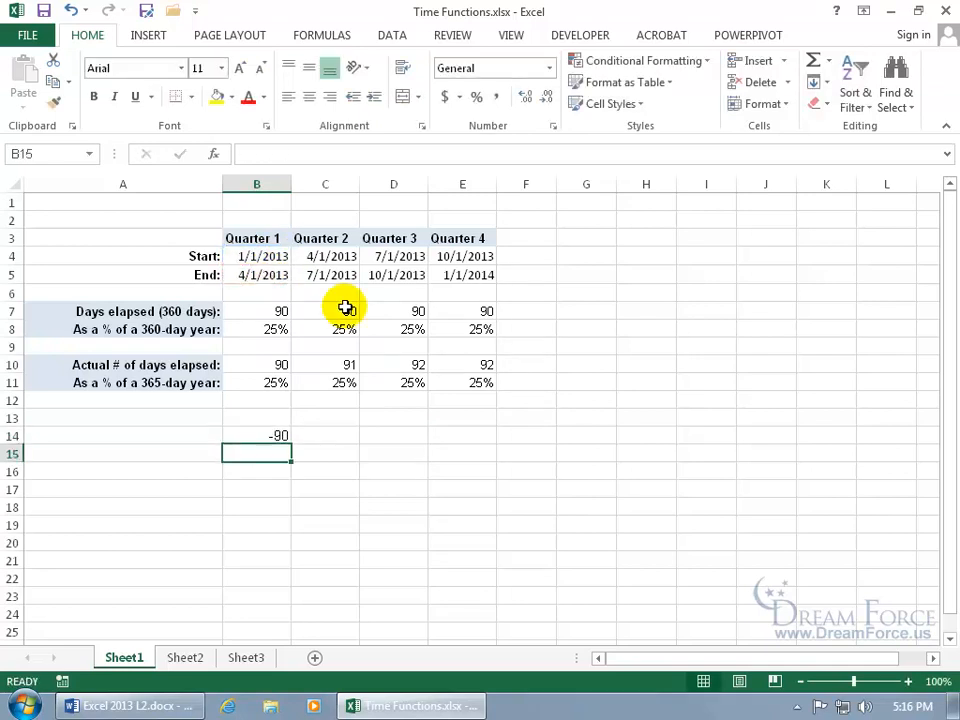
{"action": "left_click", "coordinate": [280, 436]}
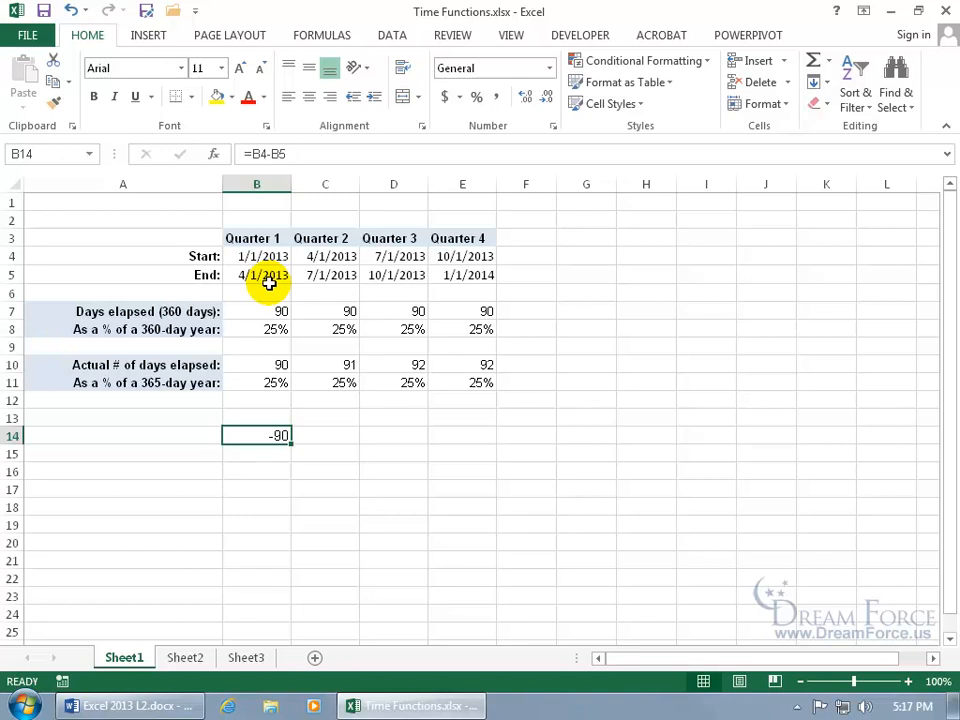
Apply the General number format to the dates in B4:E5 and compare Quarter 1's start and end serial numbers with B14
{"action": "left_click_drag", "start_coordinate": [253, 256], "coordinate": [453, 272]}
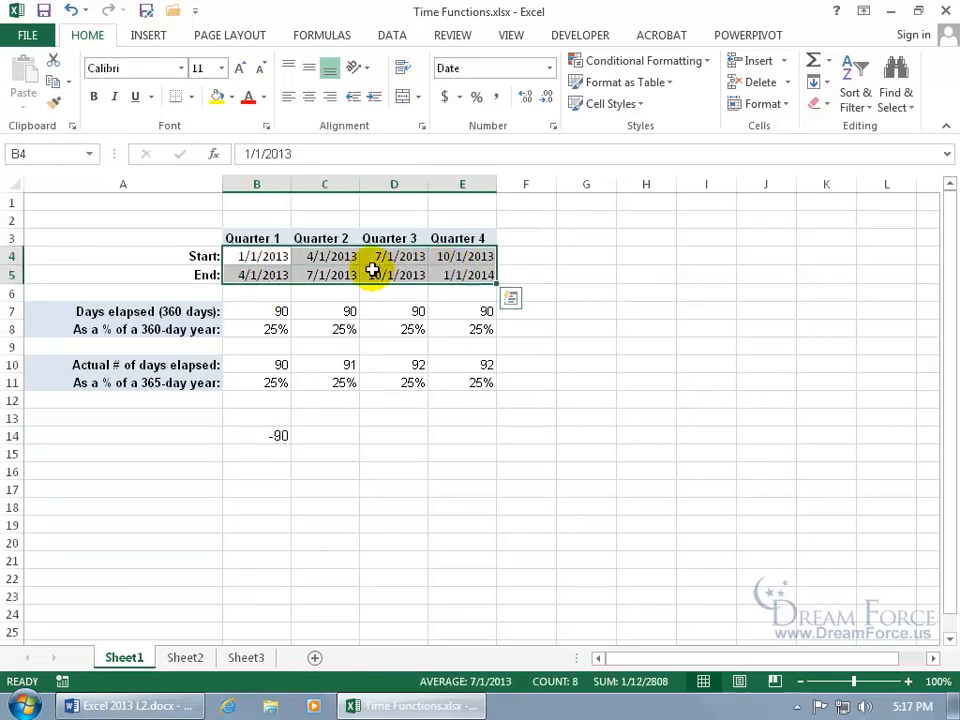
{"action": "left_click", "coordinate": [553, 76]}
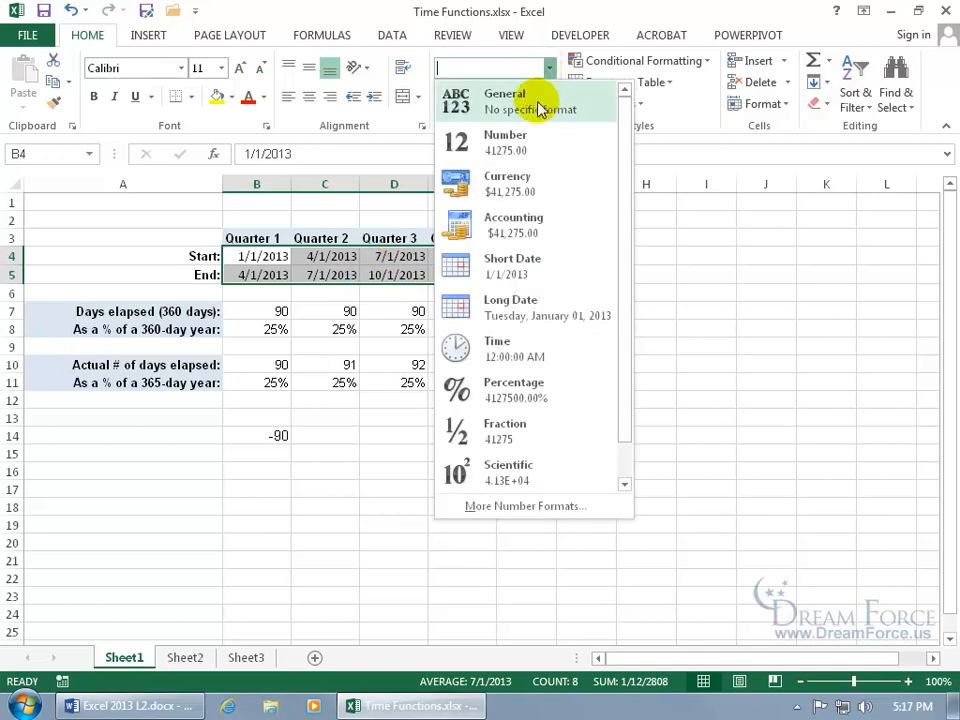
{"action": "left_click", "coordinate": [548, 100]}
{"action": "left_click", "coordinate": [280, 256]}
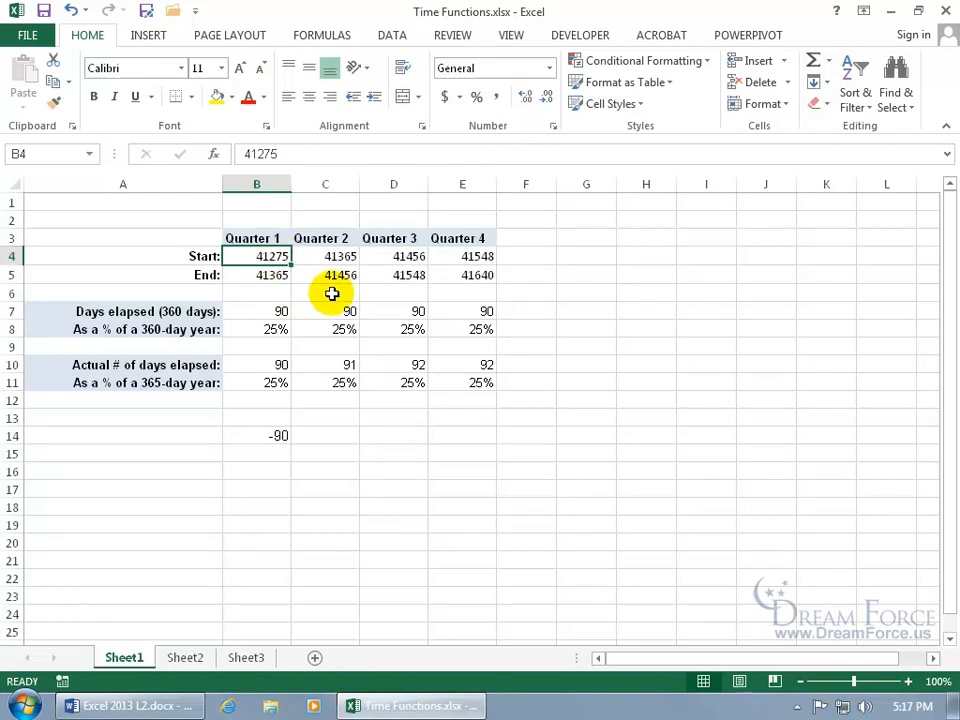
{"action": "left_click", "coordinate": [281, 274]}
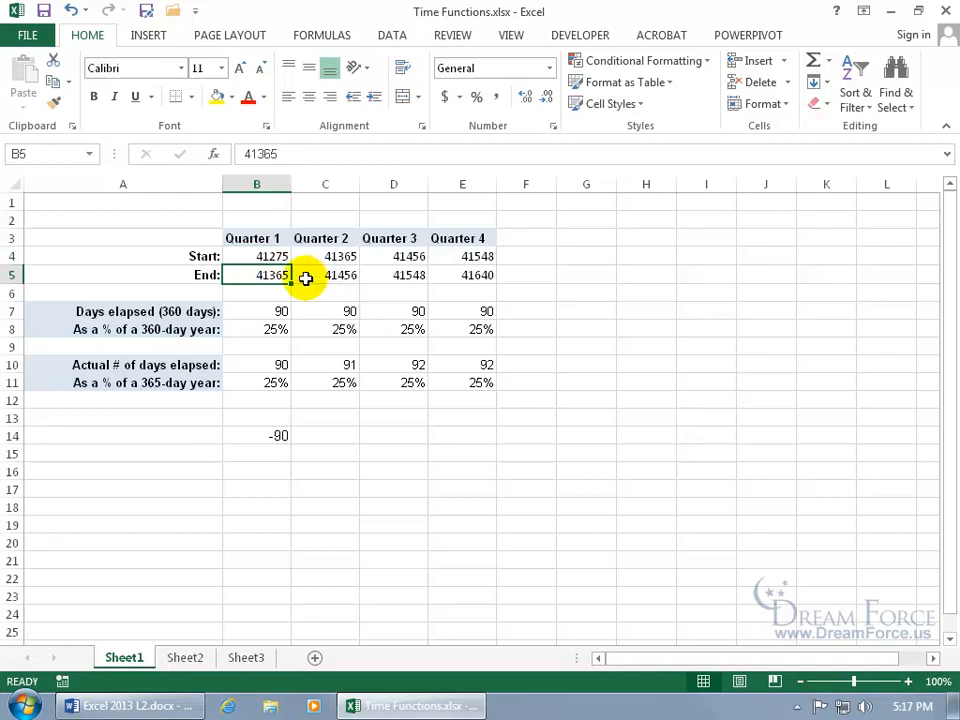
{"action": "left_click", "coordinate": [274, 256]}
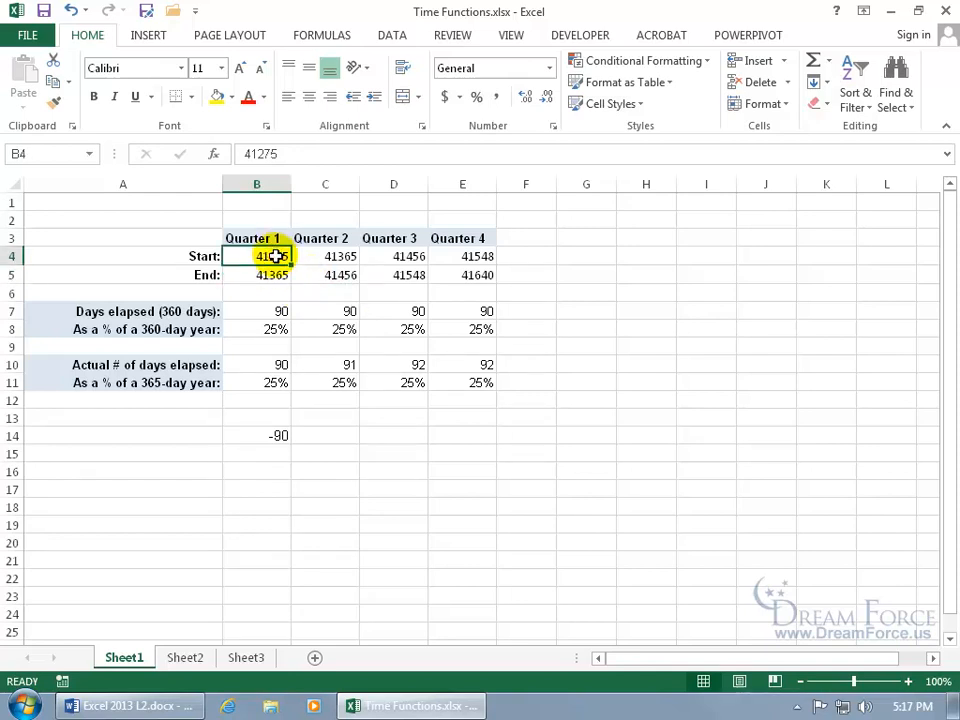
{"action": "left_click", "coordinate": [272, 274]}
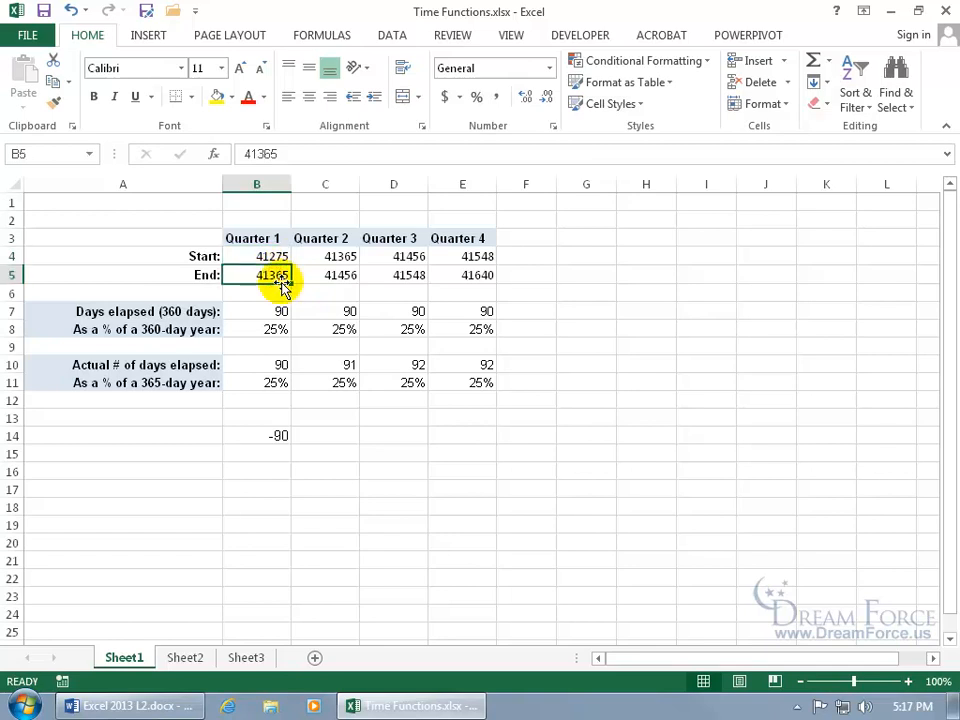
{"action": "left_click", "coordinate": [279, 437]}
Subtract Quarter 1's start date from its end date in B16 with =B5-B4
{"action": "left_click", "coordinate": [272, 467]}
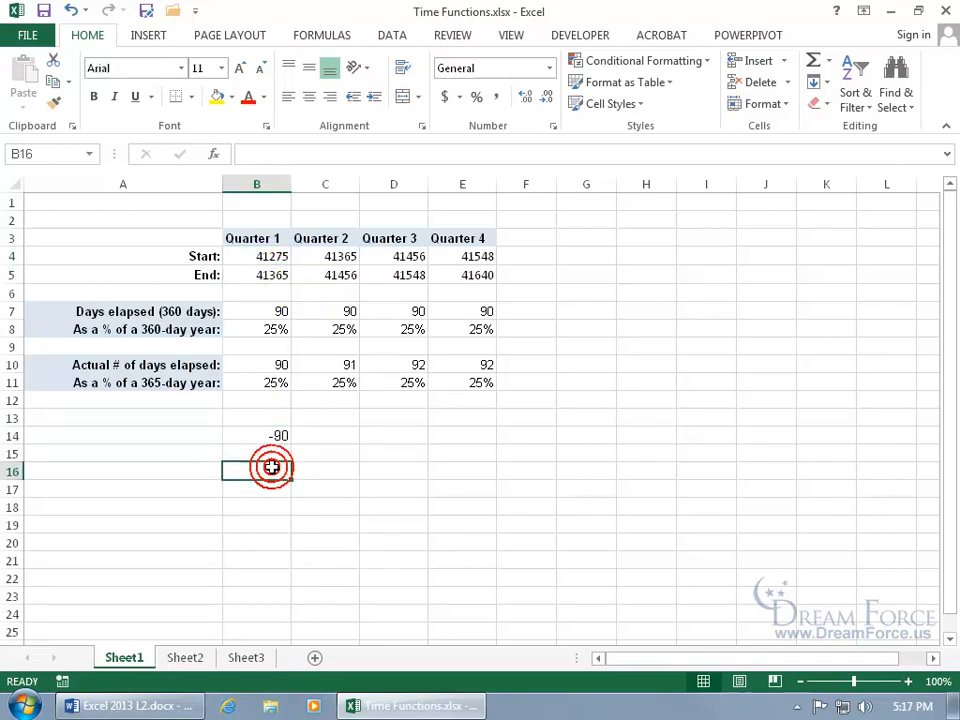
{"action": "type", "text": "="}
{"action": "left_click", "coordinate": [274, 274]}
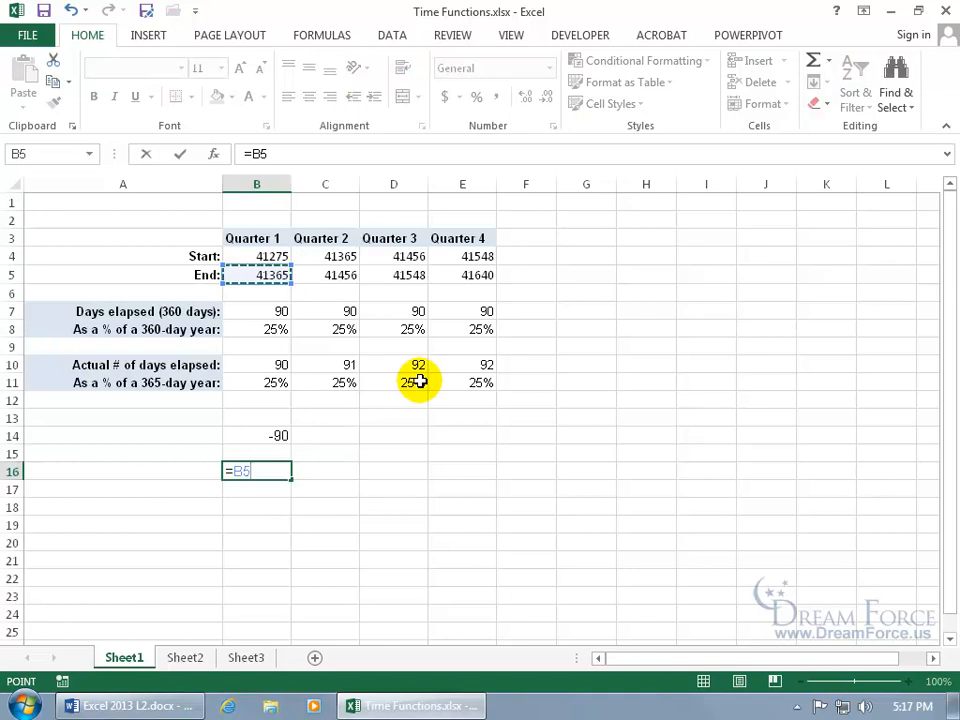
{"action": "type", "text": "-"}
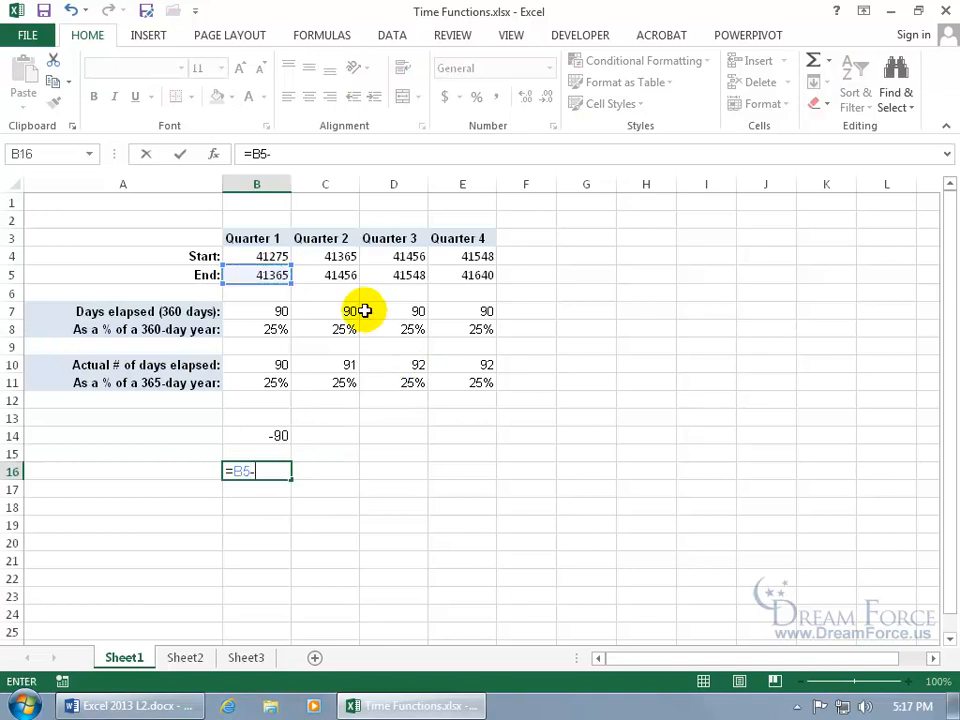
{"action": "left_click", "coordinate": [274, 257]}
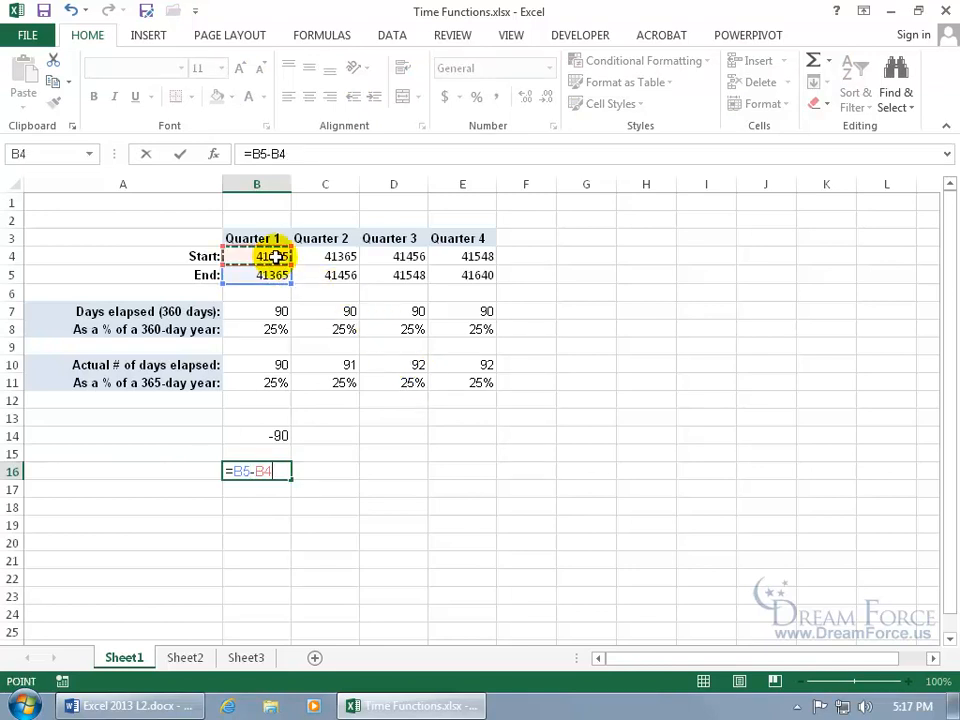
{"action": "key", "text": "Return"}
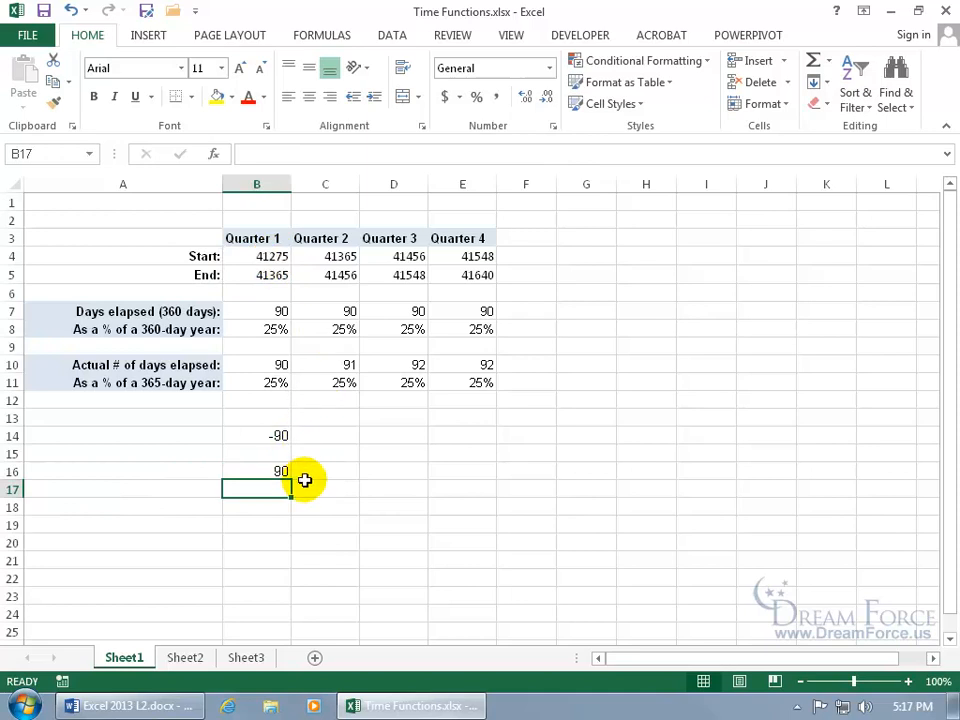
Apply the Short Date number format to the quarter start and end dates in B4:E5
{"action": "left_click", "coordinate": [258, 255]}
{"action": "left_click_drag", "start_coordinate": [258, 255], "coordinate": [460, 265]}
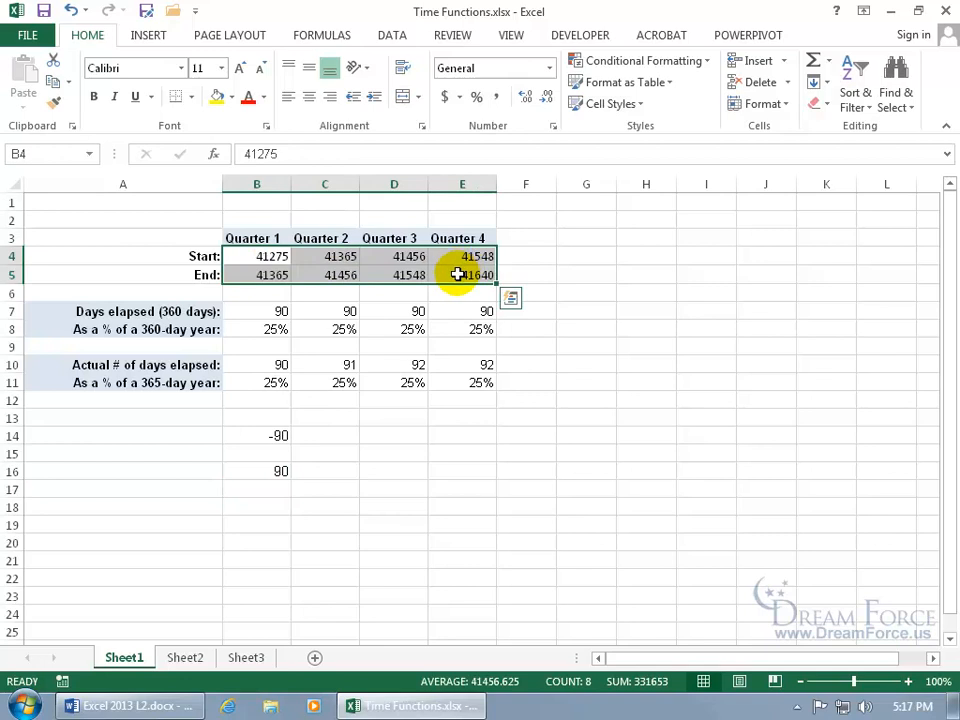
{"action": "left_click", "coordinate": [549, 68]}
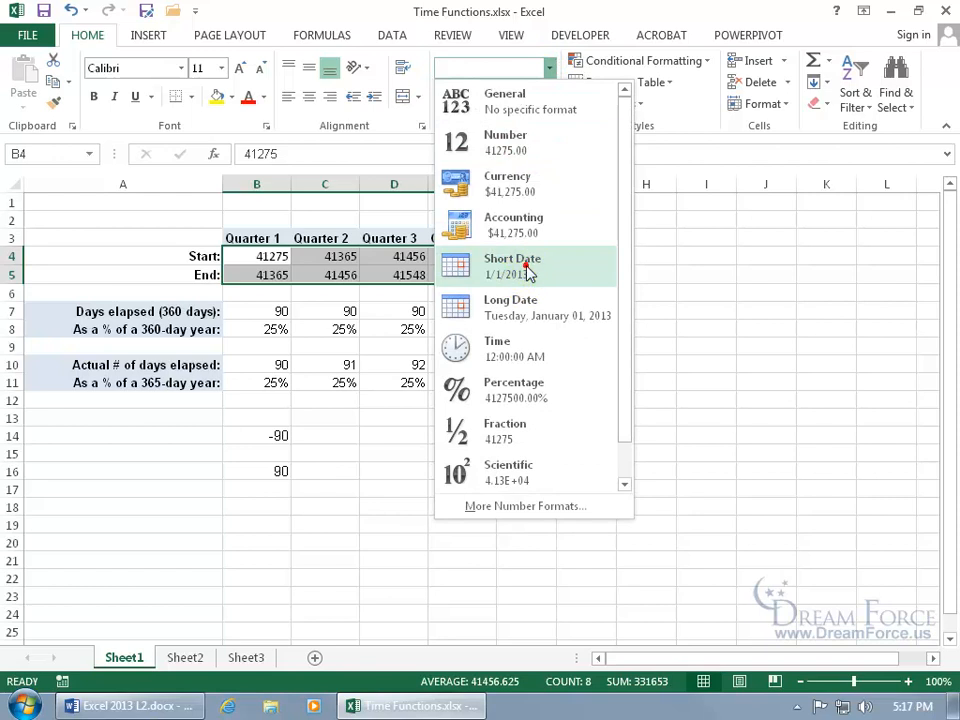
{"action": "left_click", "coordinate": [527, 266]}
{"action": "left_click", "coordinate": [321, 451]}
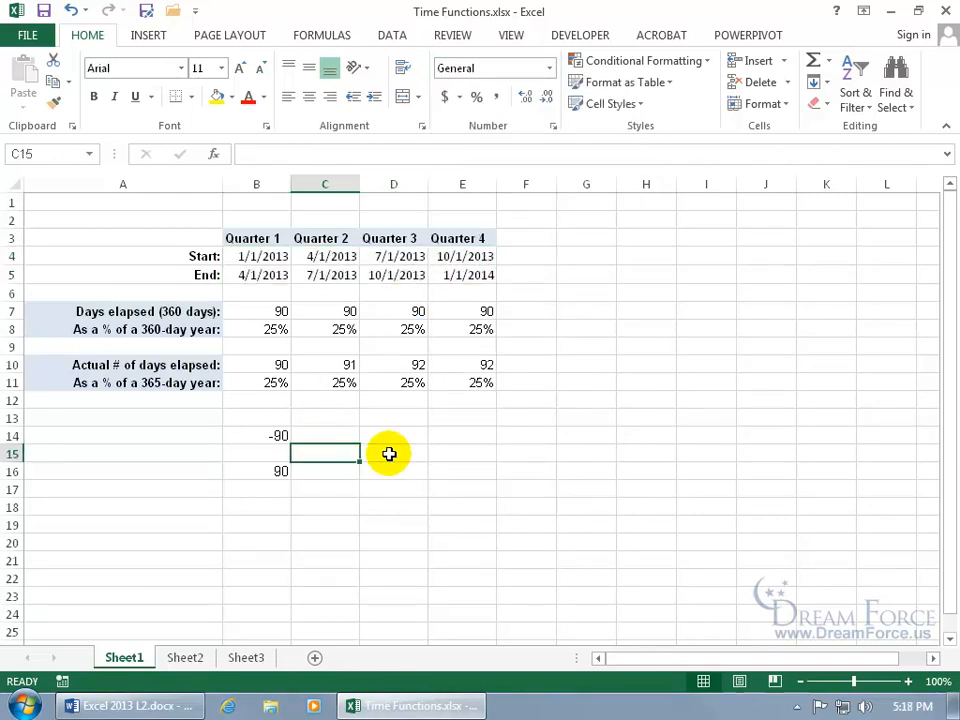
Add 20 days to Quarter 1's start date in C14 with =B4+20 and check the formula
{"action": "left_click", "coordinate": [353, 437]}
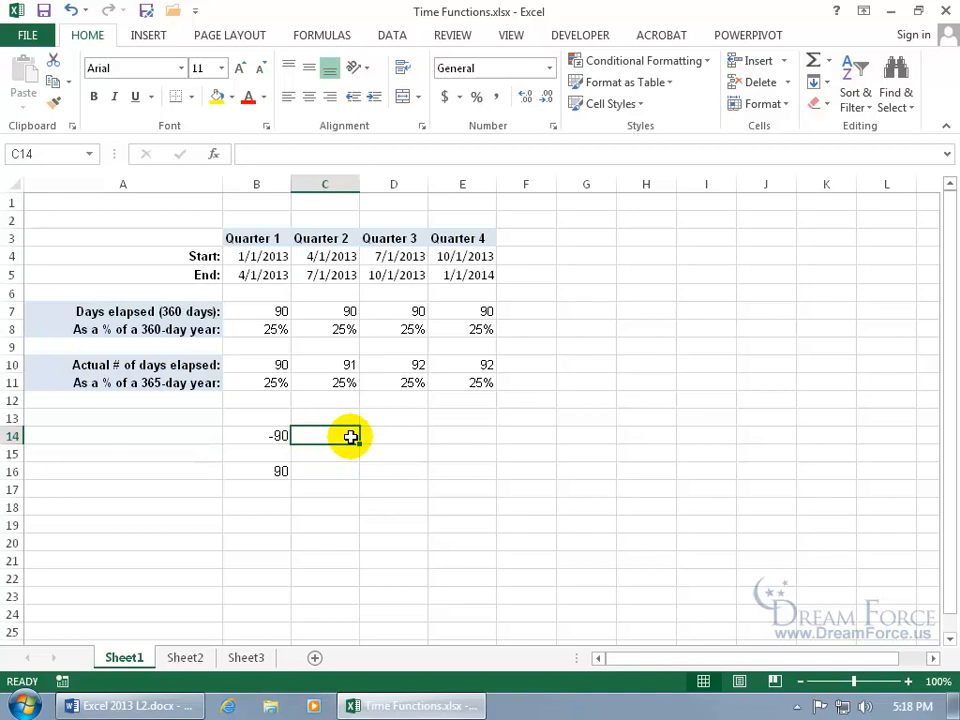
{"action": "left_click", "coordinate": [269, 257]}
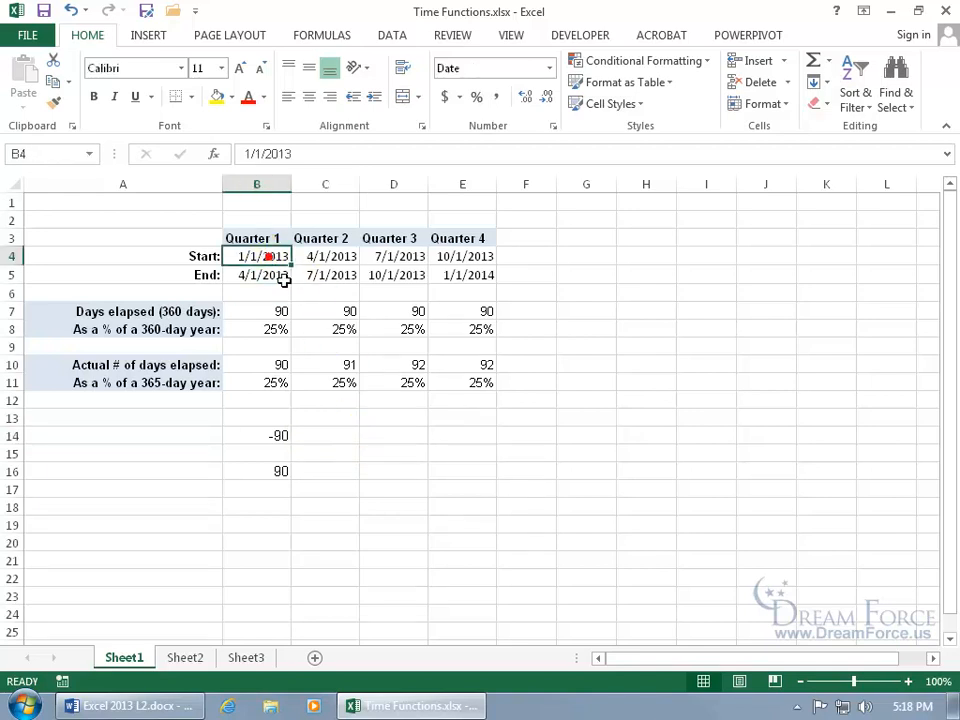
{"action": "left_click", "coordinate": [339, 437]}
{"action": "type", "text": "="}
{"action": "left_click", "coordinate": [258, 257]}
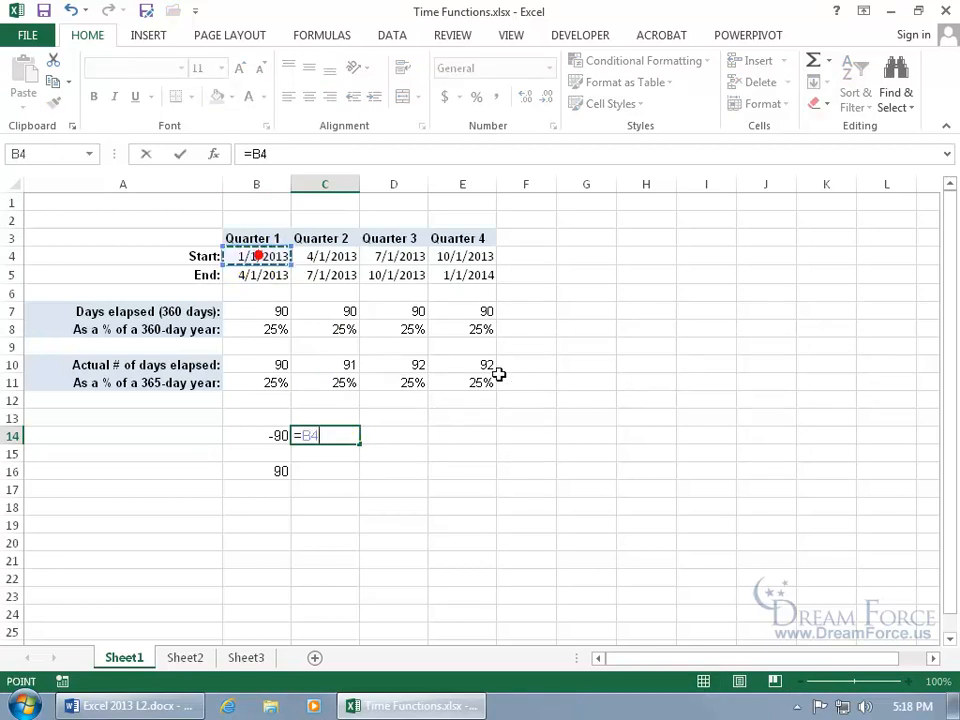
{"action": "type", "text": "+20"}
{"action": "key", "text": "Return"}
{"action": "left_click", "coordinate": [336, 434]}
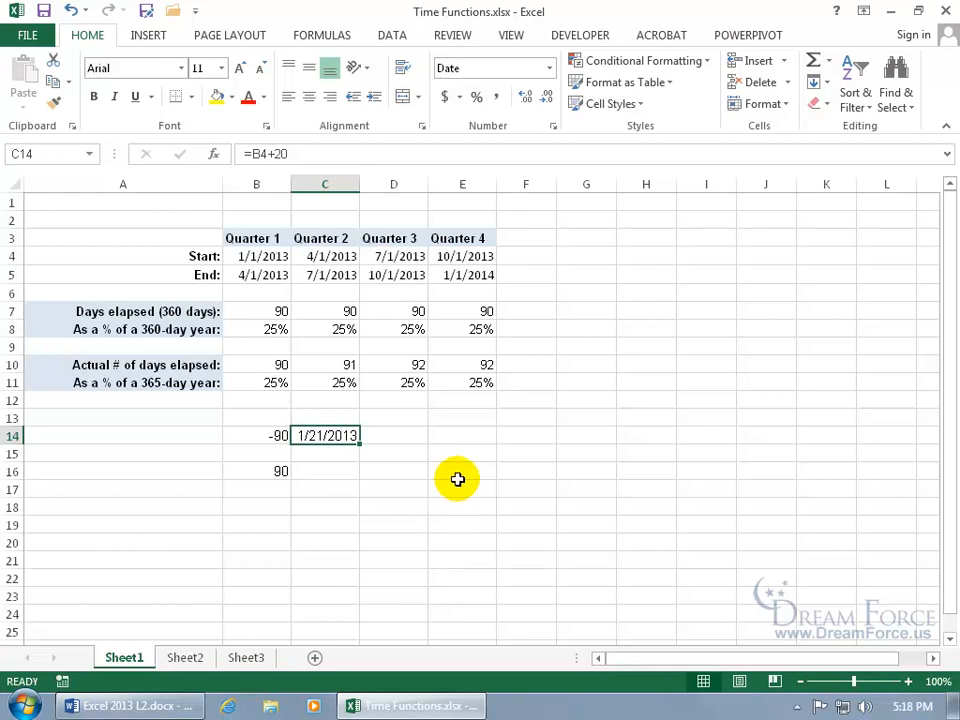
Insert the current date in E16 with the TODAY function
{"action": "left_click", "coordinate": [456, 470]}
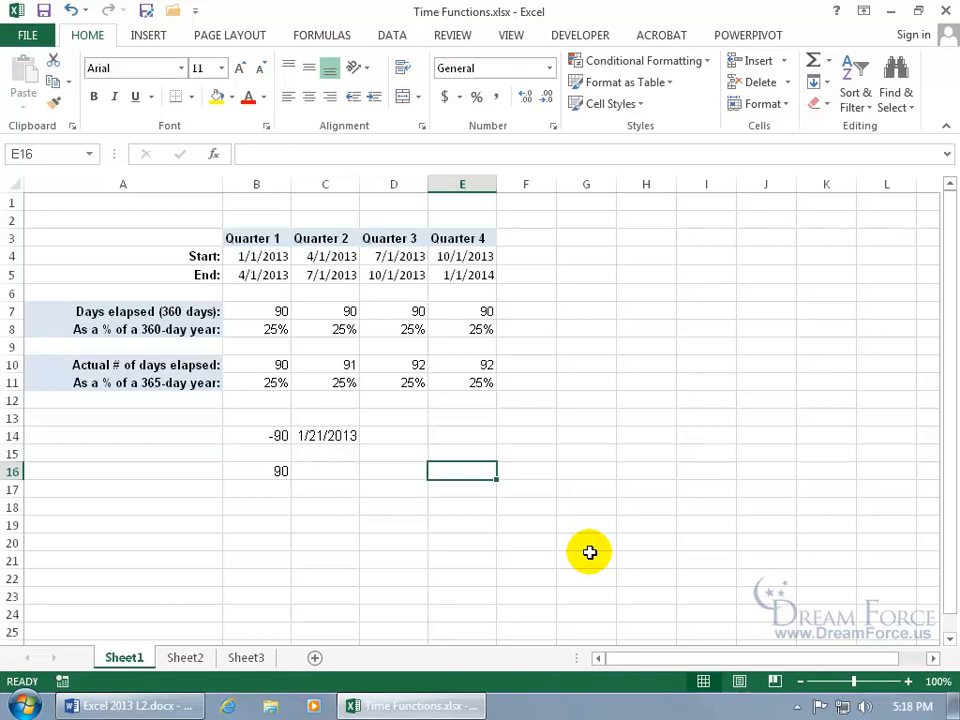
{"action": "type", "text": "="}
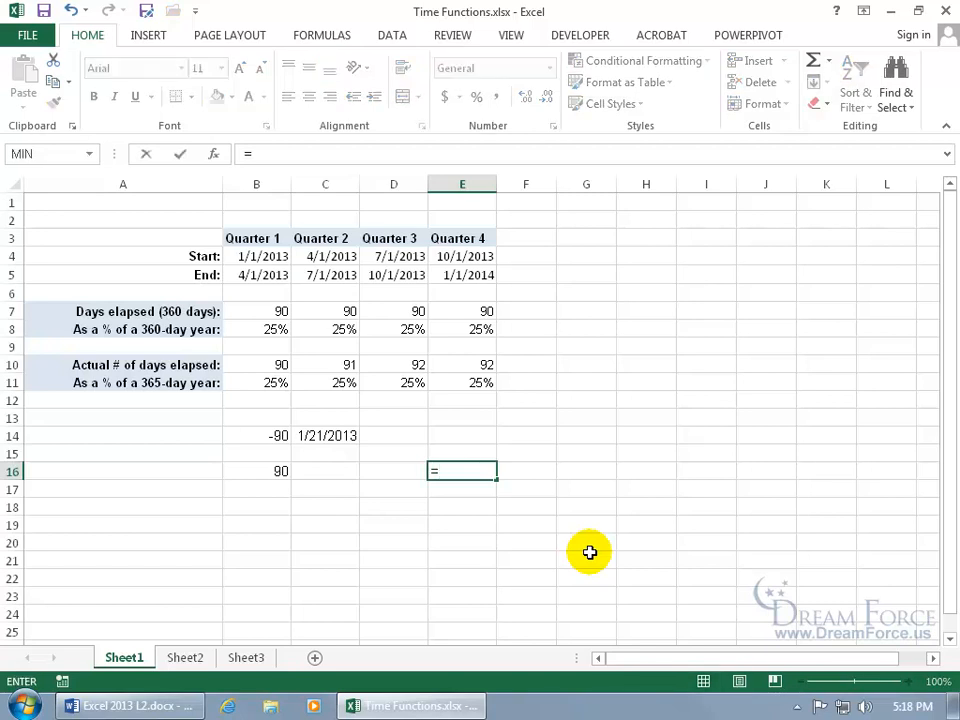
{"action": "type", "text": "today"}
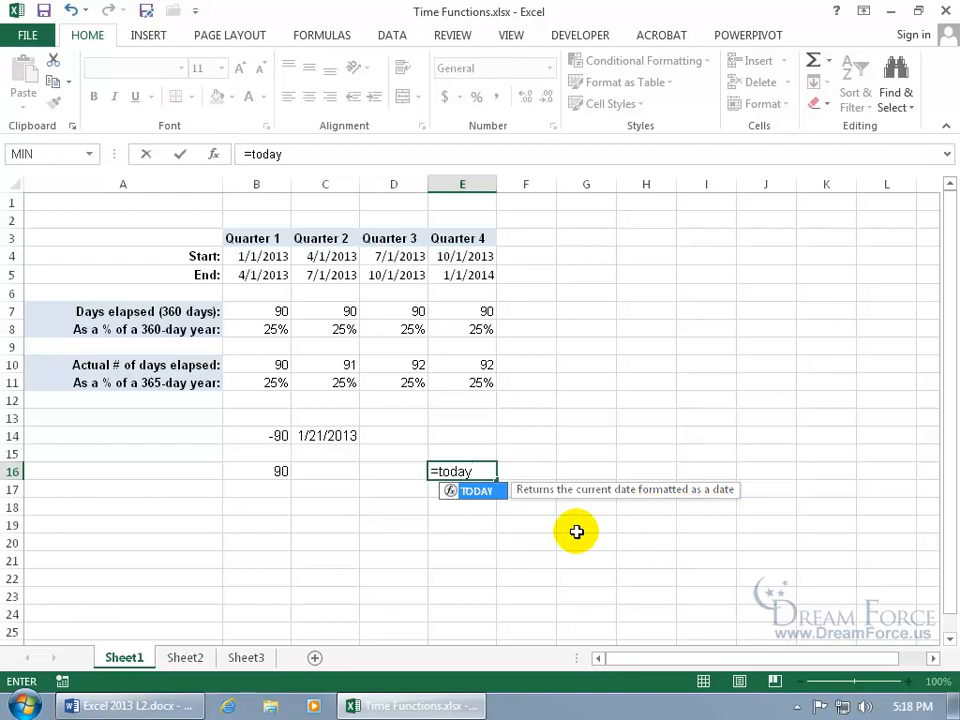
{"action": "key", "text": "Tab"}
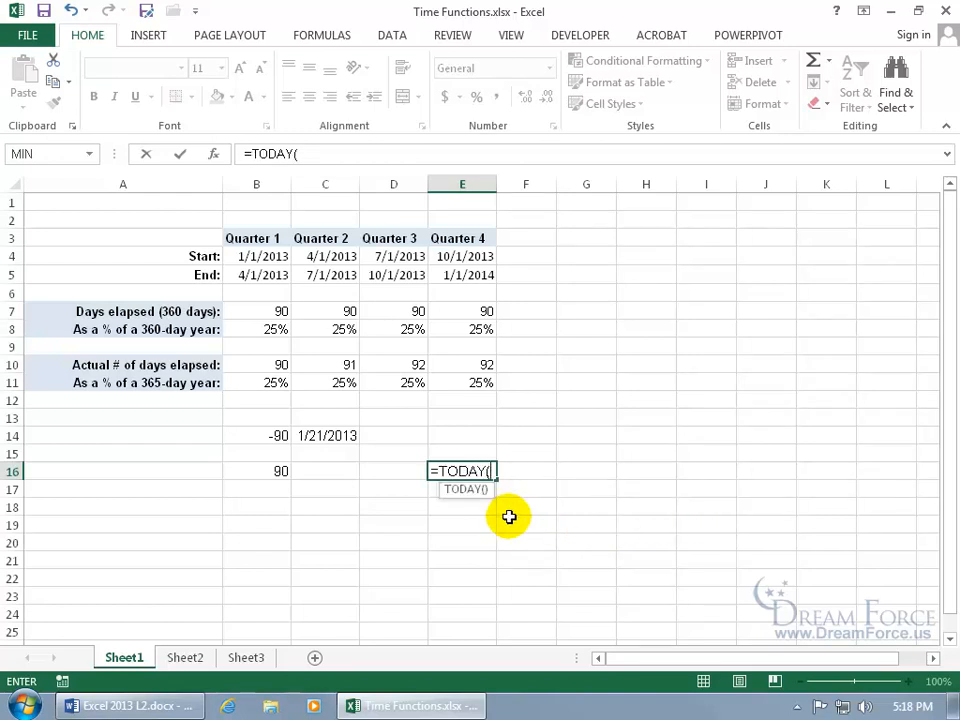
{"action": "key", "text": "Return"}
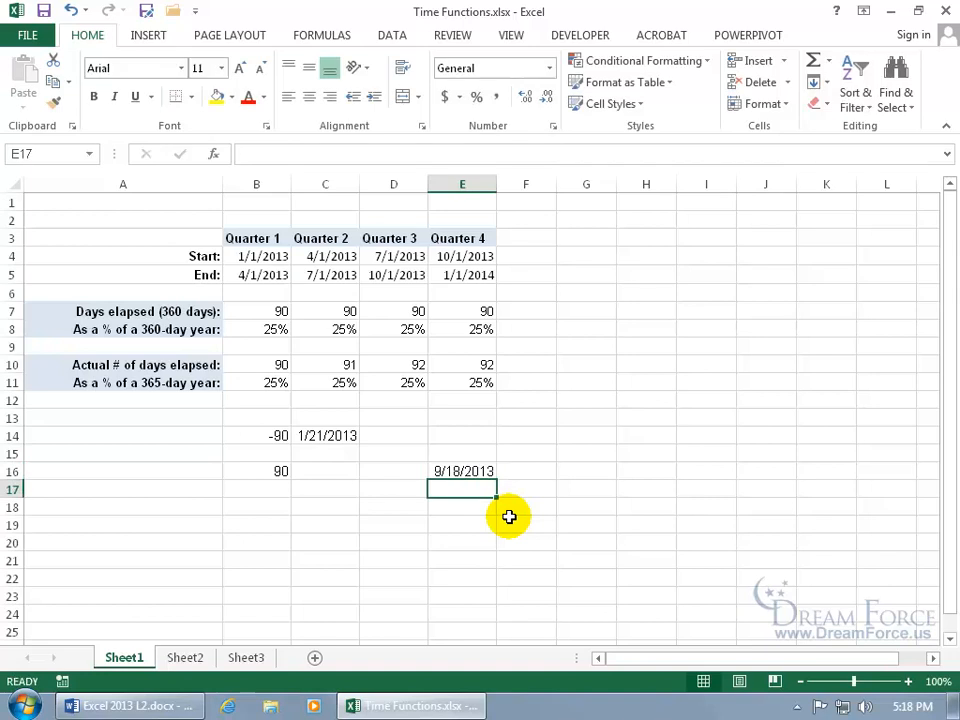
Insert the current date and time in E17 with the NOW function and widen column E to fit it
{"action": "type", "text": "=now"}
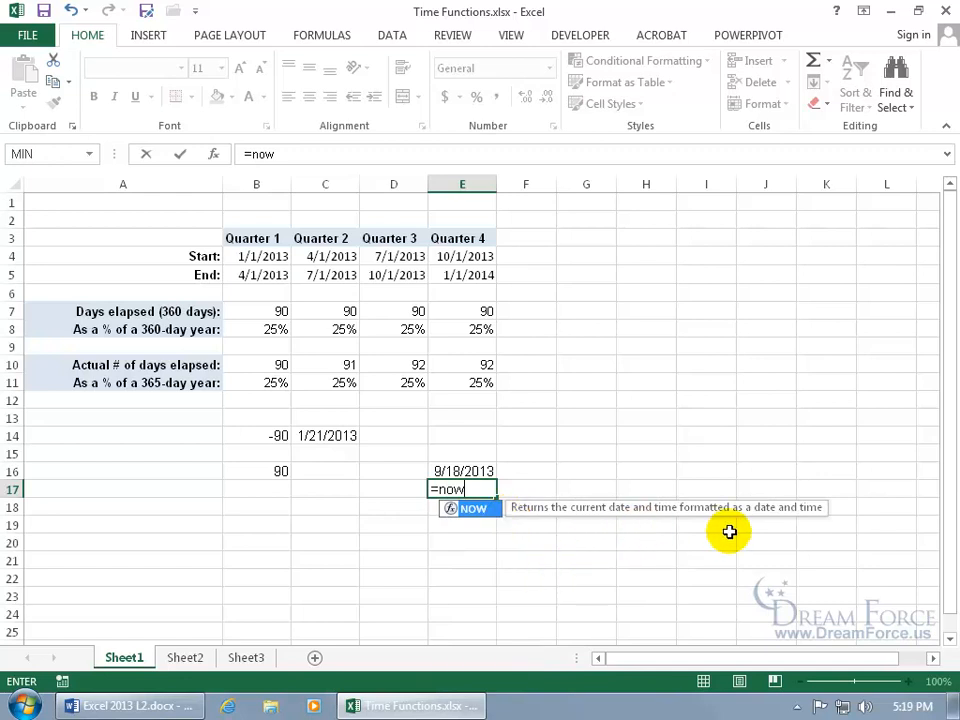
{"action": "key", "text": "Tab"}
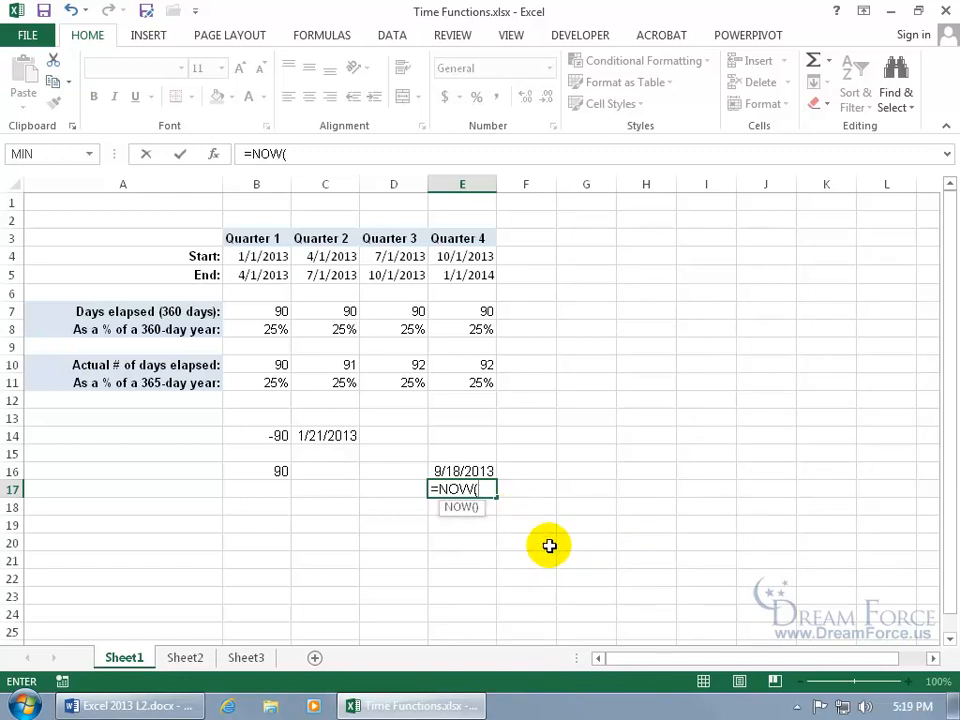
{"action": "key", "text": "Return"}
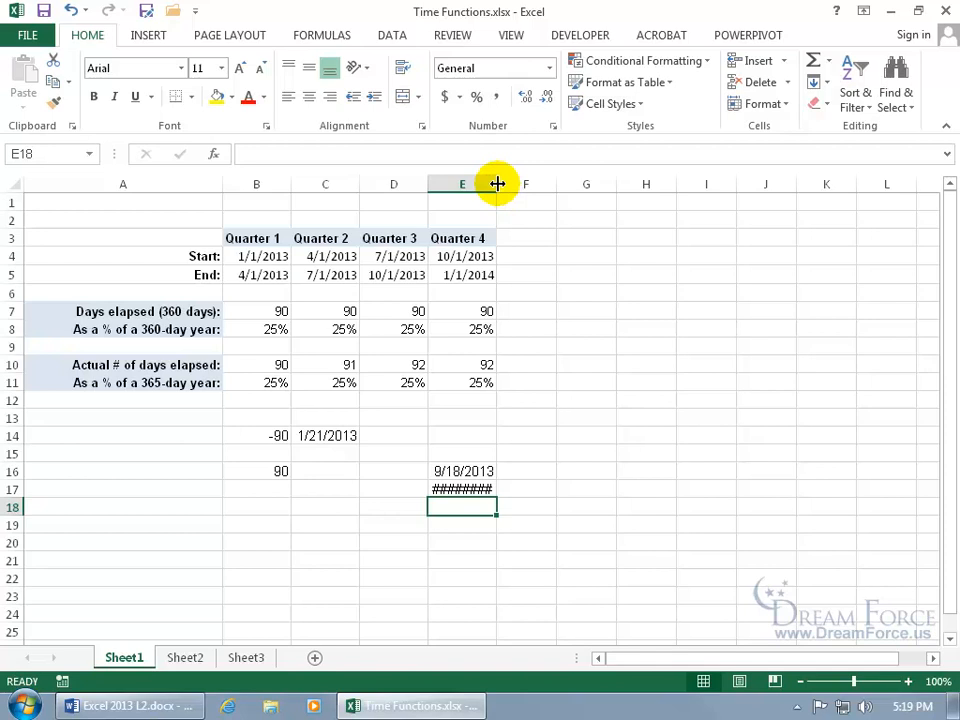
{"action": "left_click_drag", "start_coordinate": [497, 184], "coordinate": [578, 184]}
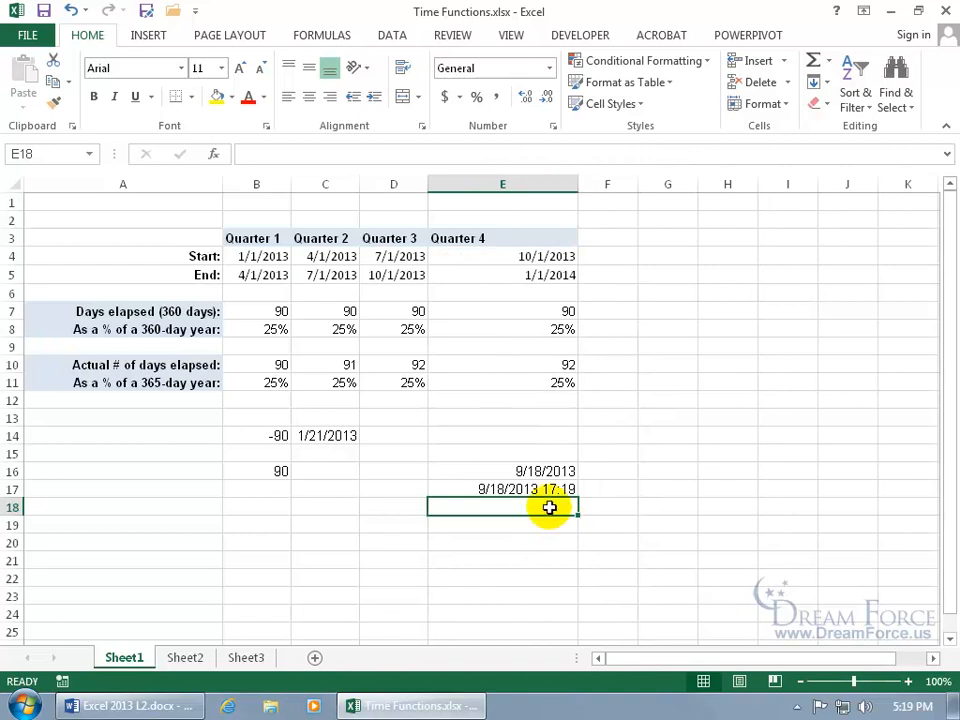
Enter a test value of 5 in E18 to recalculate the NOW formula in E17, and delete the test value
{"action": "type", "text": "5"}
{"action": "key", "text": "Return"}
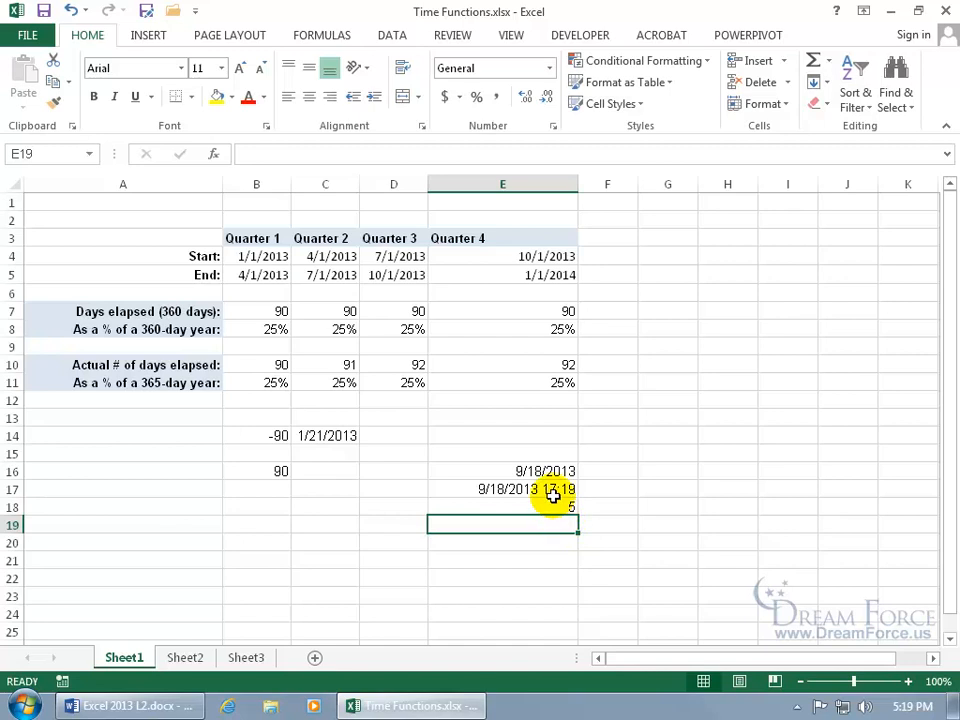
{"action": "left_click", "coordinate": [554, 491]}
{"action": "left_click", "coordinate": [562, 506]}
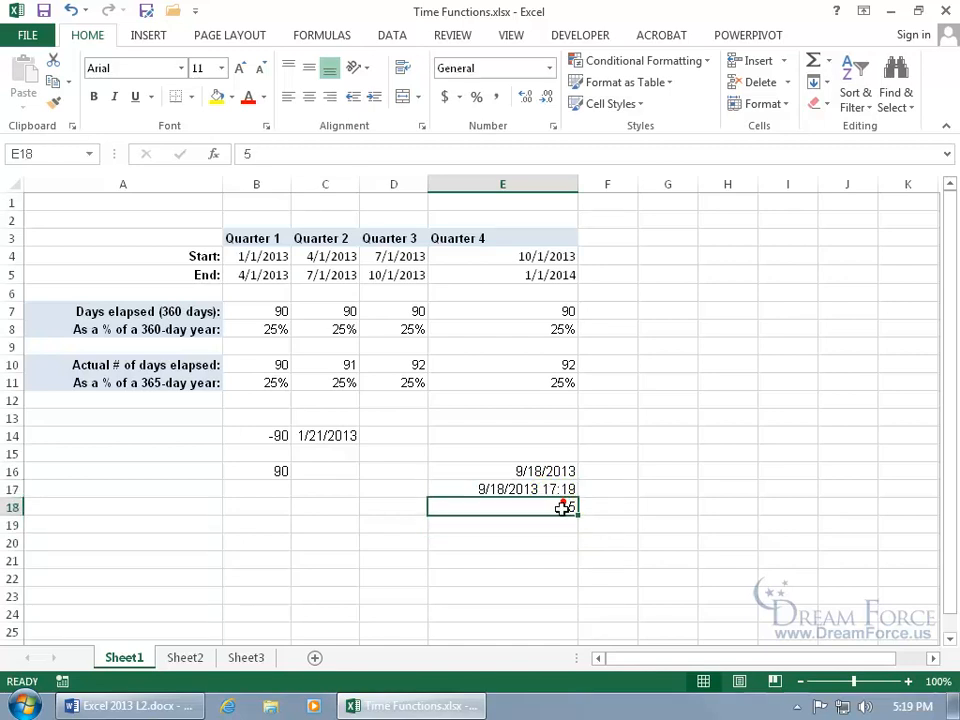
{"action": "key", "text": "Delete"}
{"action": "left_click", "coordinate": [554, 493]}
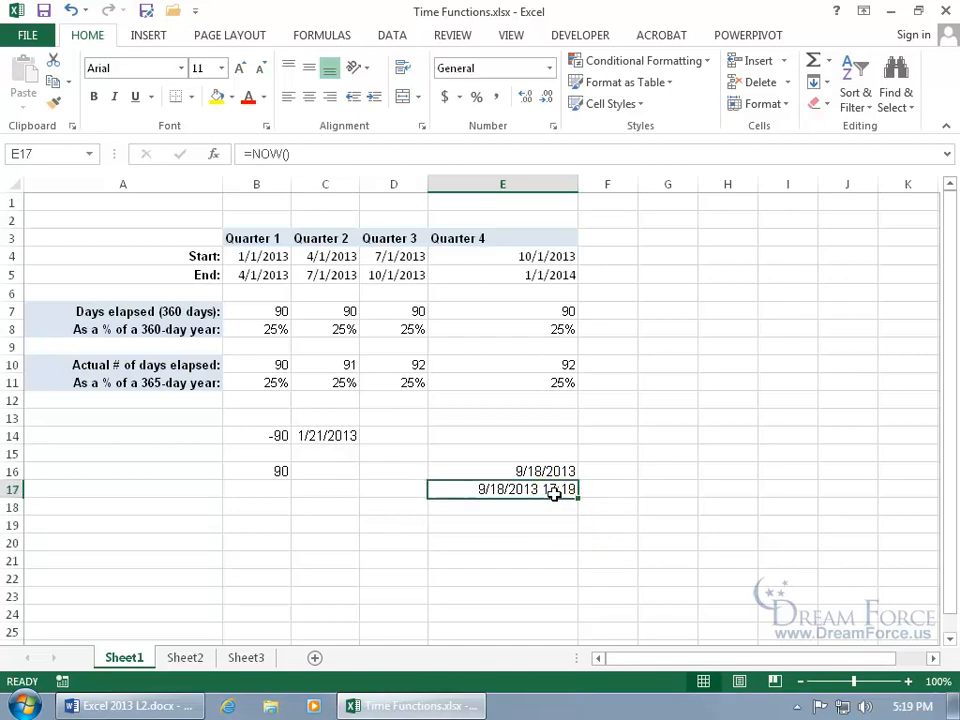
Enter 4 in cell E18 below the NOW formula
{"action": "left_click", "coordinate": [557, 511]}
{"action": "type", "text": "4"}
{"action": "key", "text": "Return"}
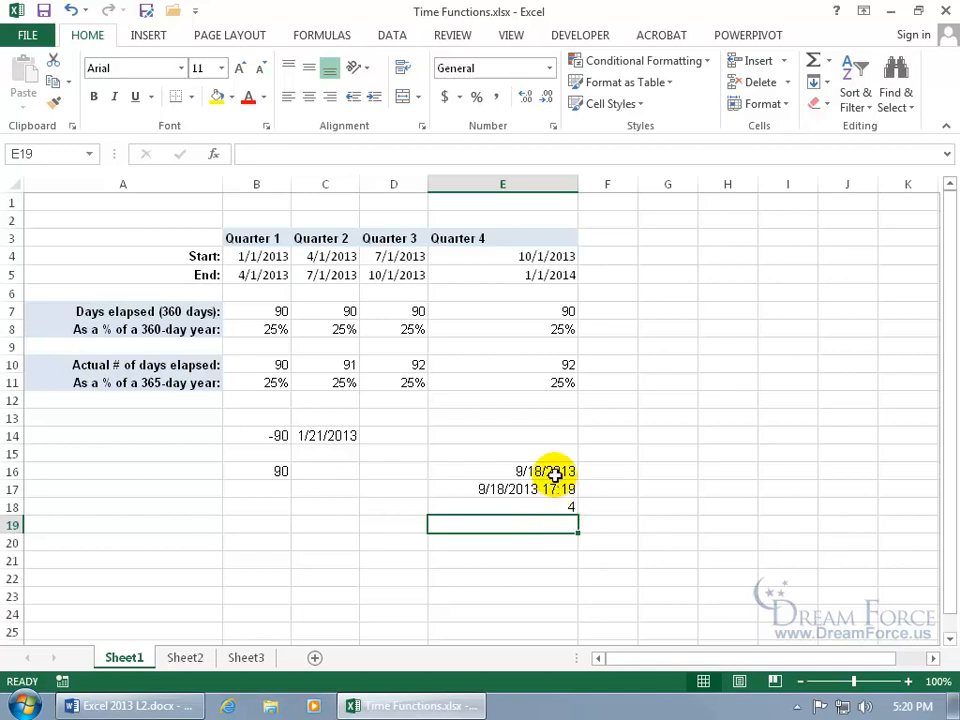
Enter a formula in cell F16 that adds 30 days to today's date: =E16+30
{"action": "left_click", "coordinate": [555, 470]}
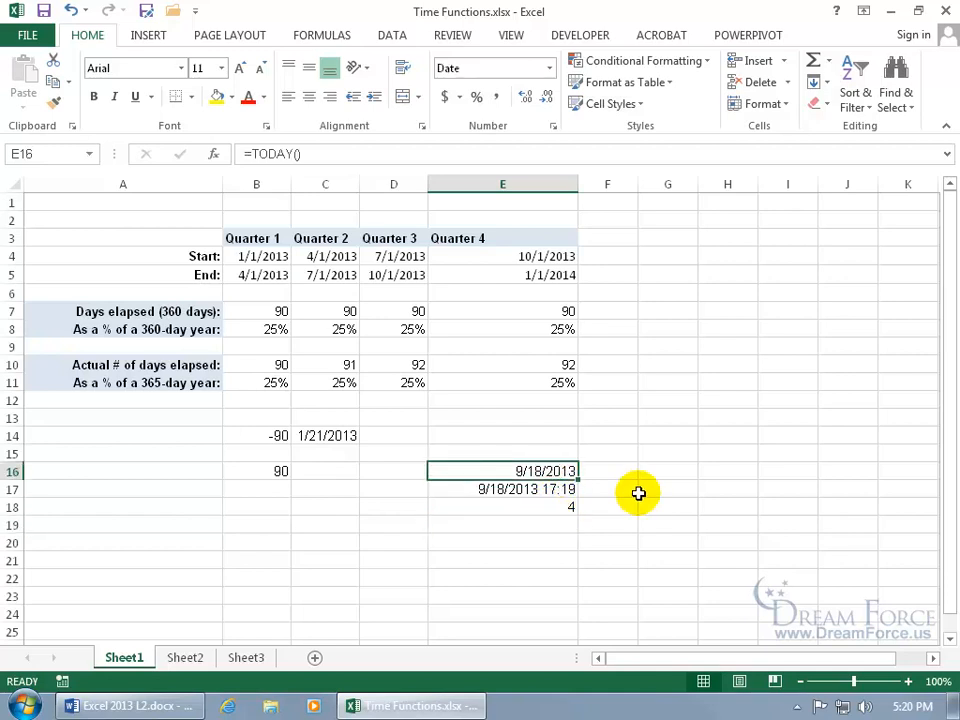
{"action": "left_click", "coordinate": [619, 471]}
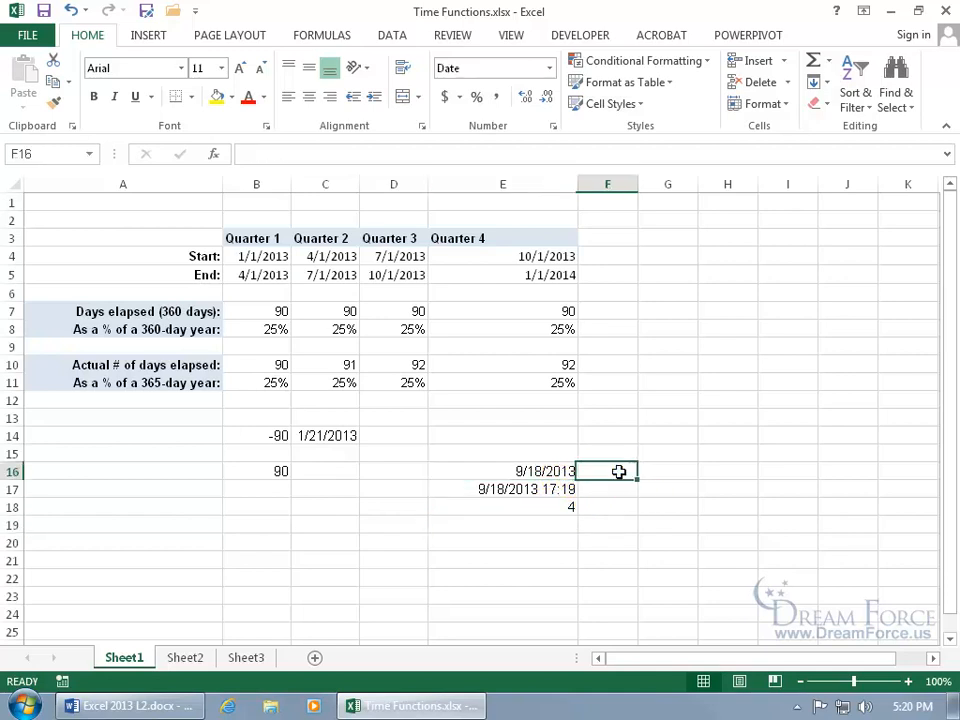
{"action": "type", "text": "="}
{"action": "left_click", "coordinate": [555, 470]}
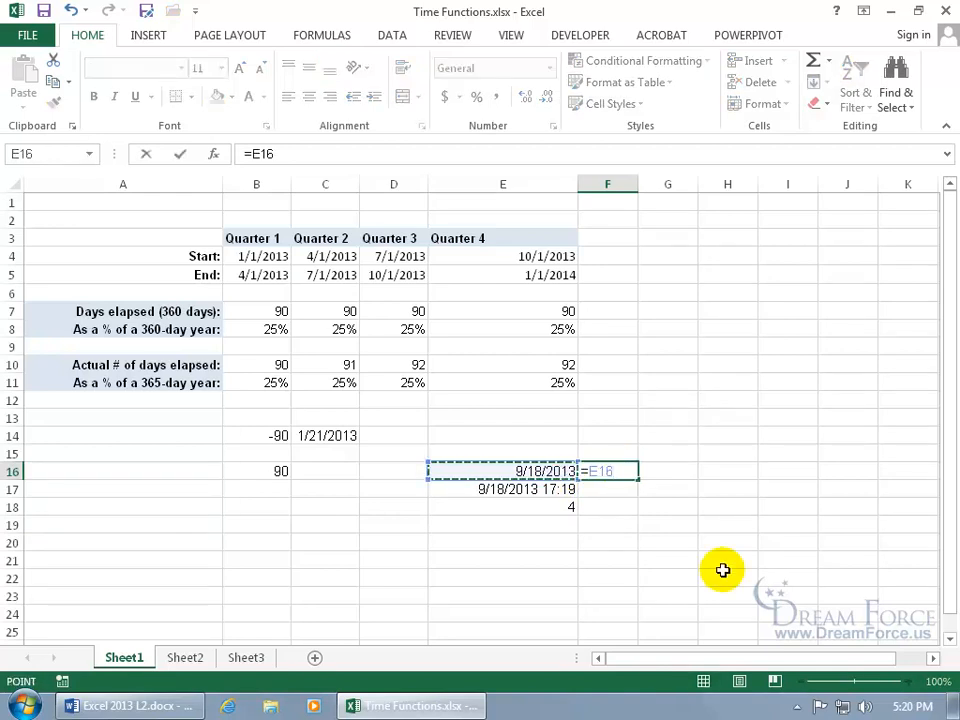
{"action": "type", "text": "+30"}
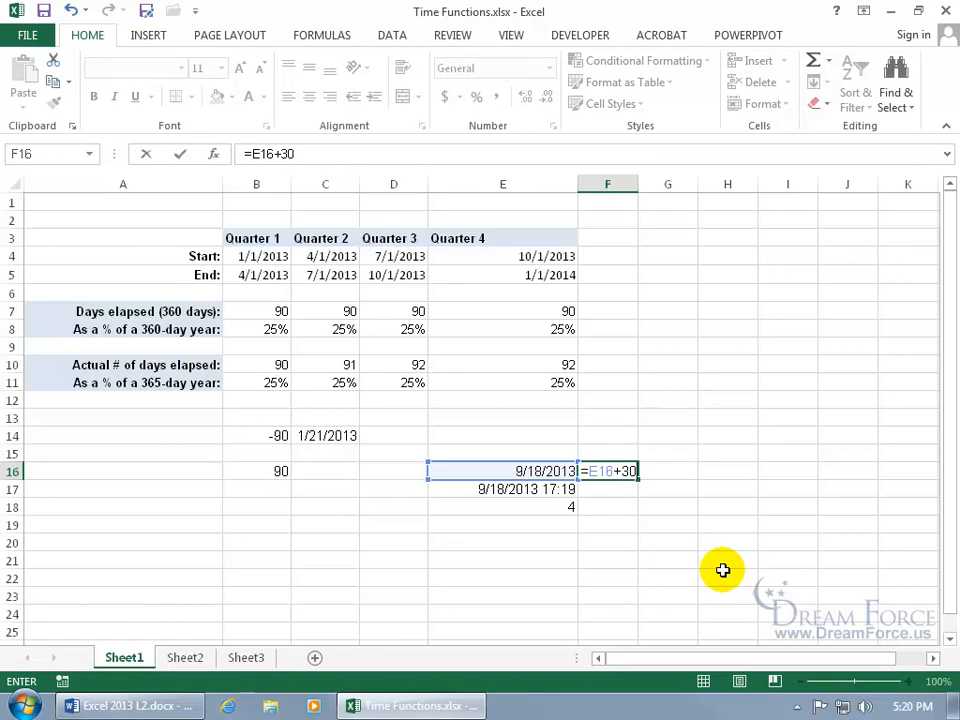
{"action": "key", "text": "Return"}
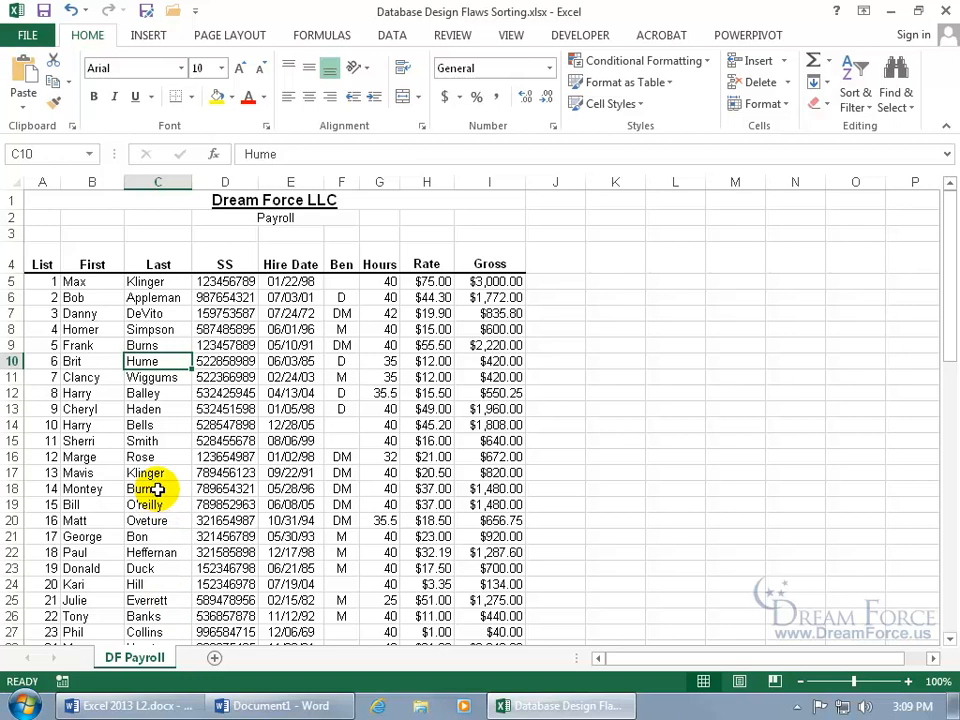
{"action": "left_click", "coordinate": [157, 298]}
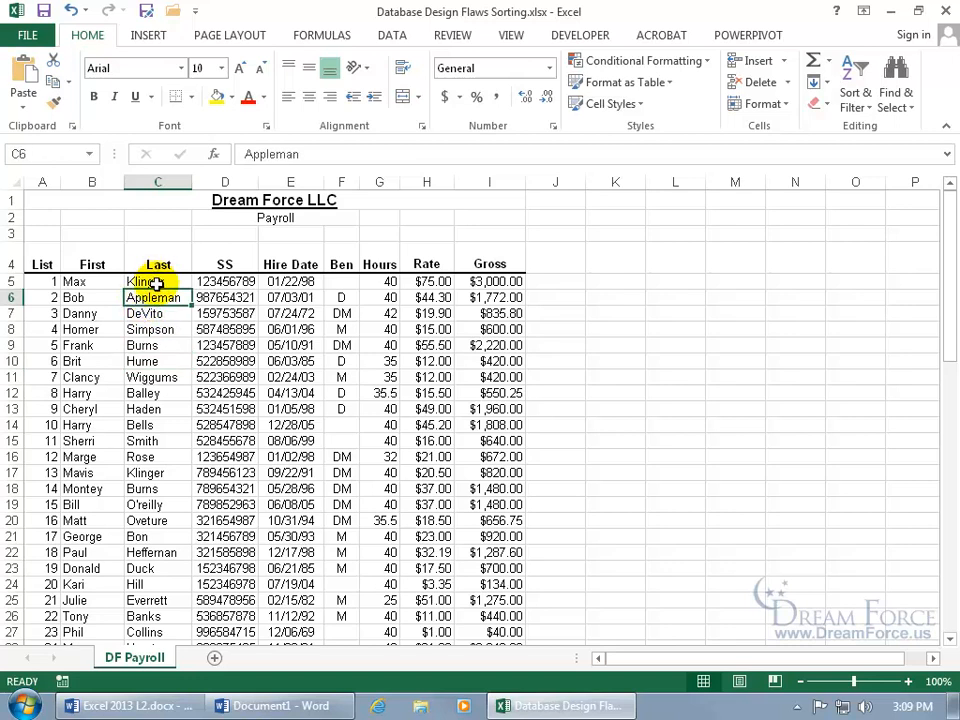
{"action": "left_click", "coordinate": [157, 283]}
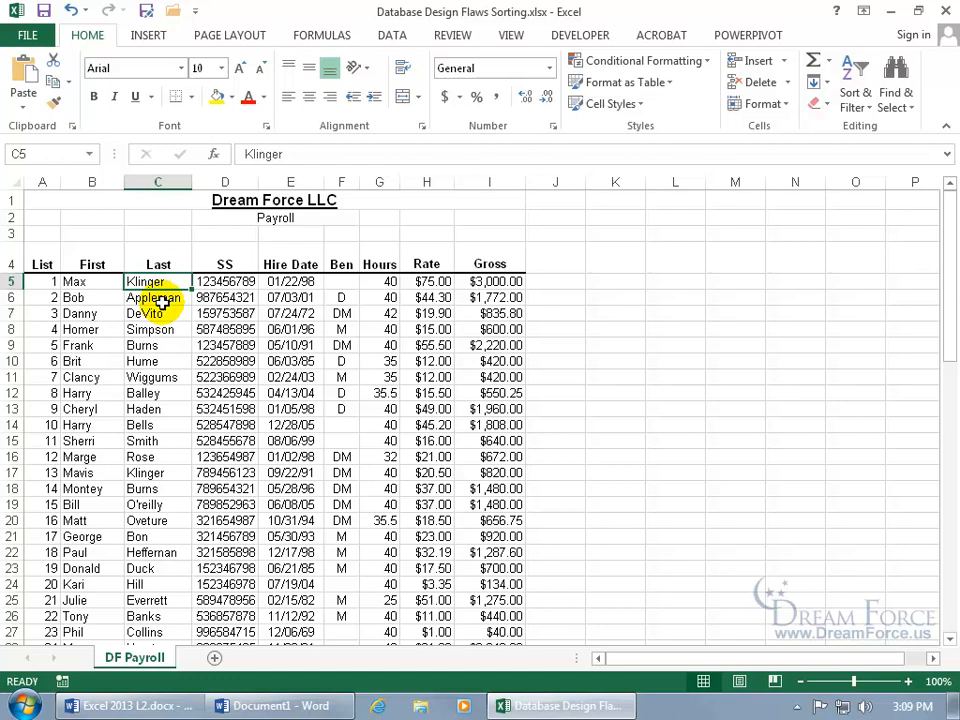
{"action": "left_click", "coordinate": [95, 285]}
{"action": "left_click", "coordinate": [150, 281]}
{"action": "left_click", "coordinate": [152, 296]}
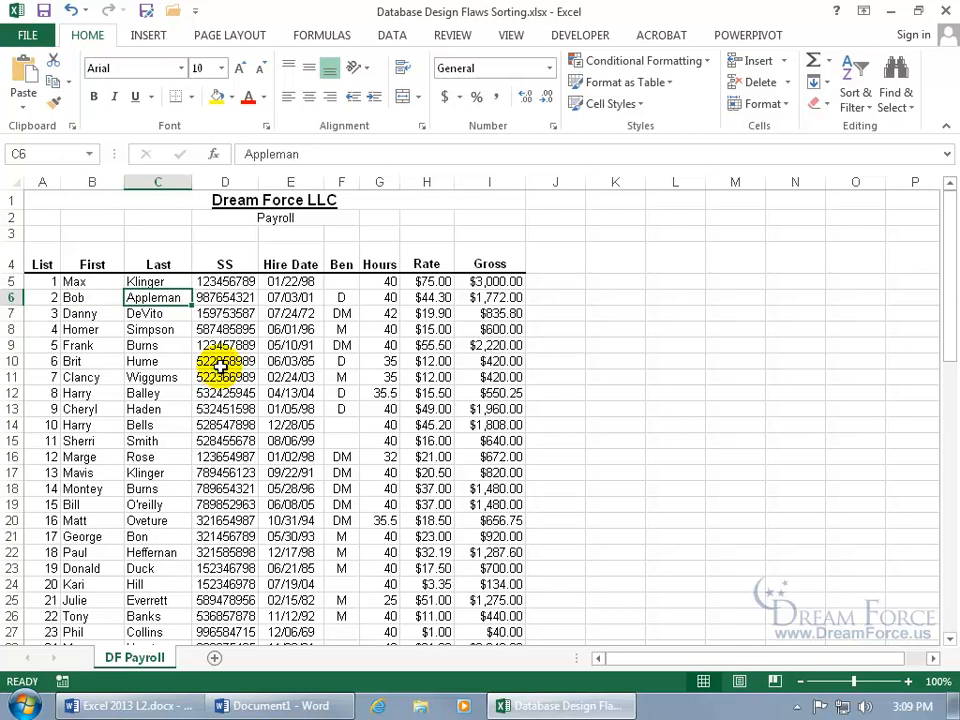
{"action": "left_click", "coordinate": [92, 298]}
{"action": "left_click", "coordinate": [174, 298]}
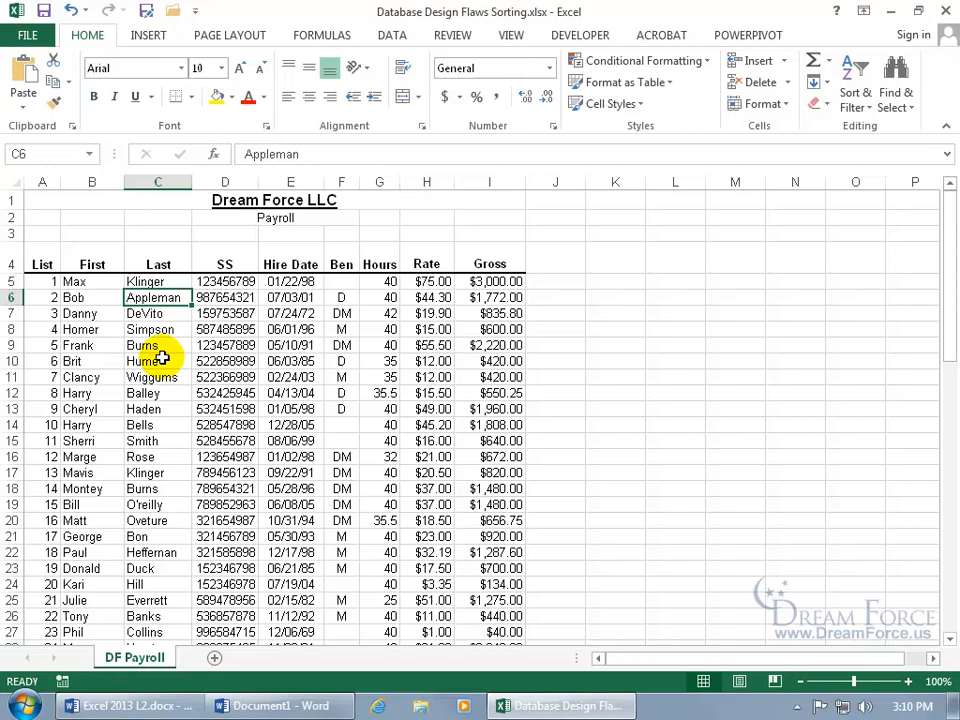
Sort the payroll records by the First column from A to Z
{"action": "left_click", "coordinate": [96, 319]}
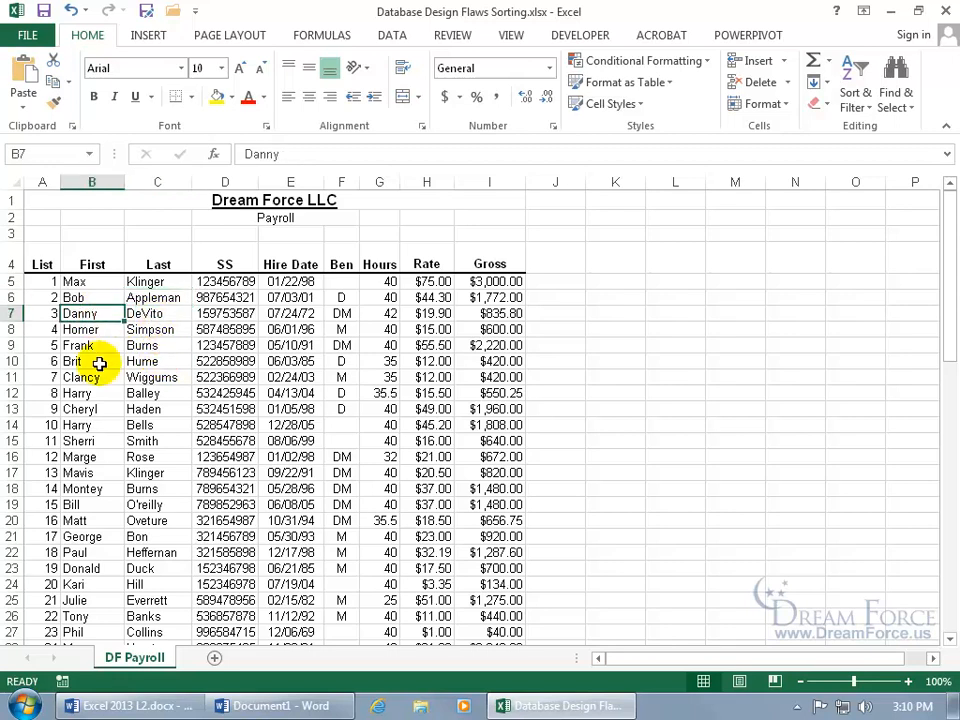
{"action": "right_click", "coordinate": [86, 315]}
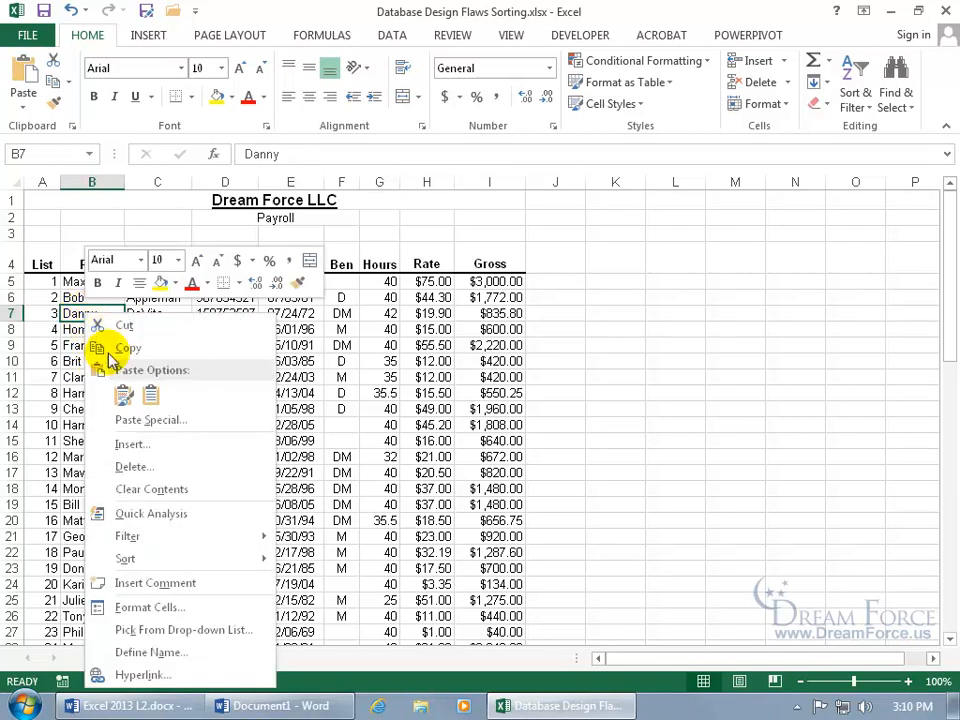
{"action": "mouse_move", "coordinate": [116, 561]}
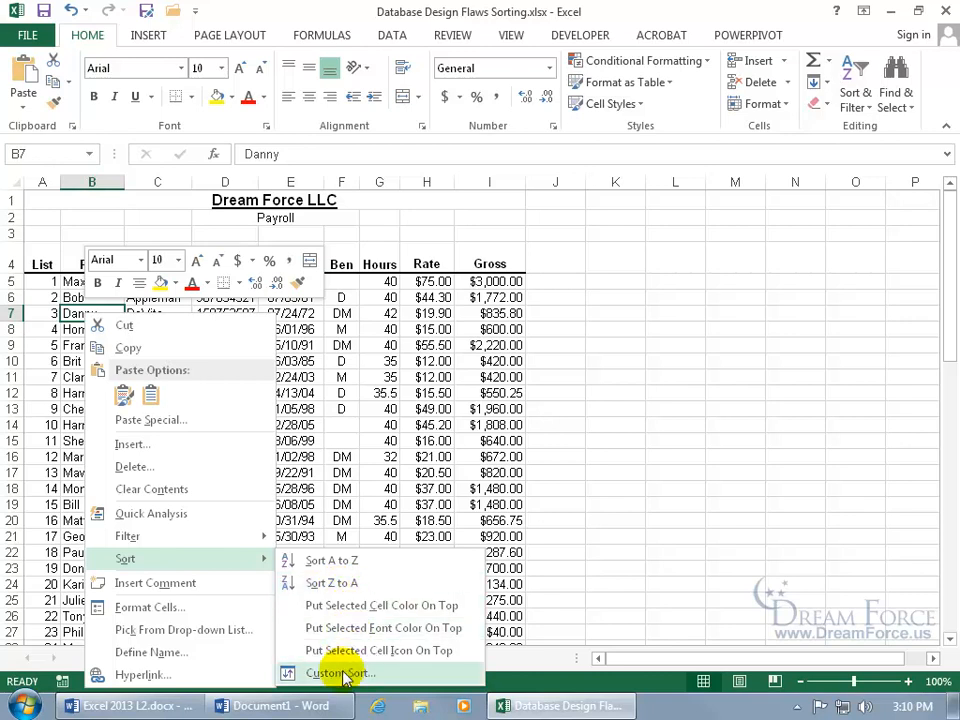
{"action": "left_click", "coordinate": [345, 560]}
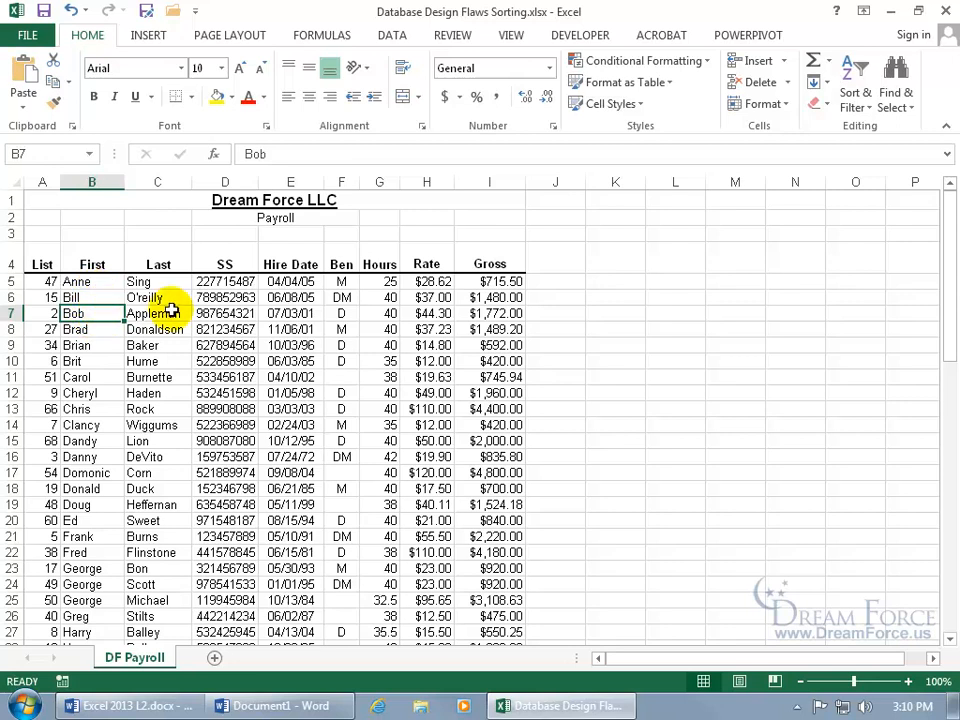
Sort the payroll records by the List column from smallest to largest
{"action": "right_click", "coordinate": [47, 315]}
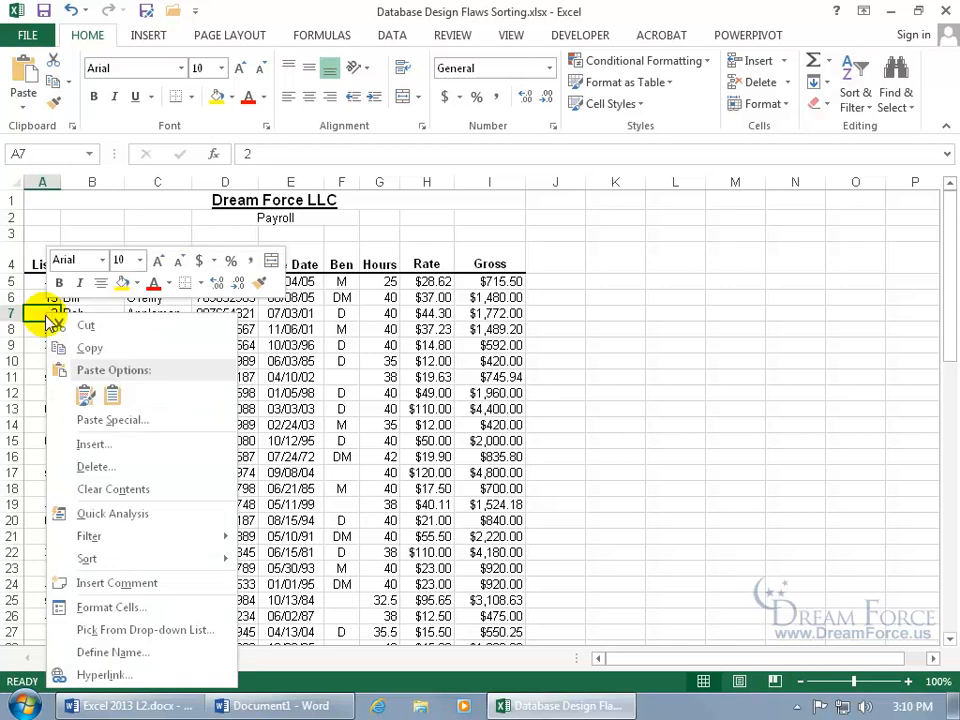
{"action": "mouse_move", "coordinate": [118, 561]}
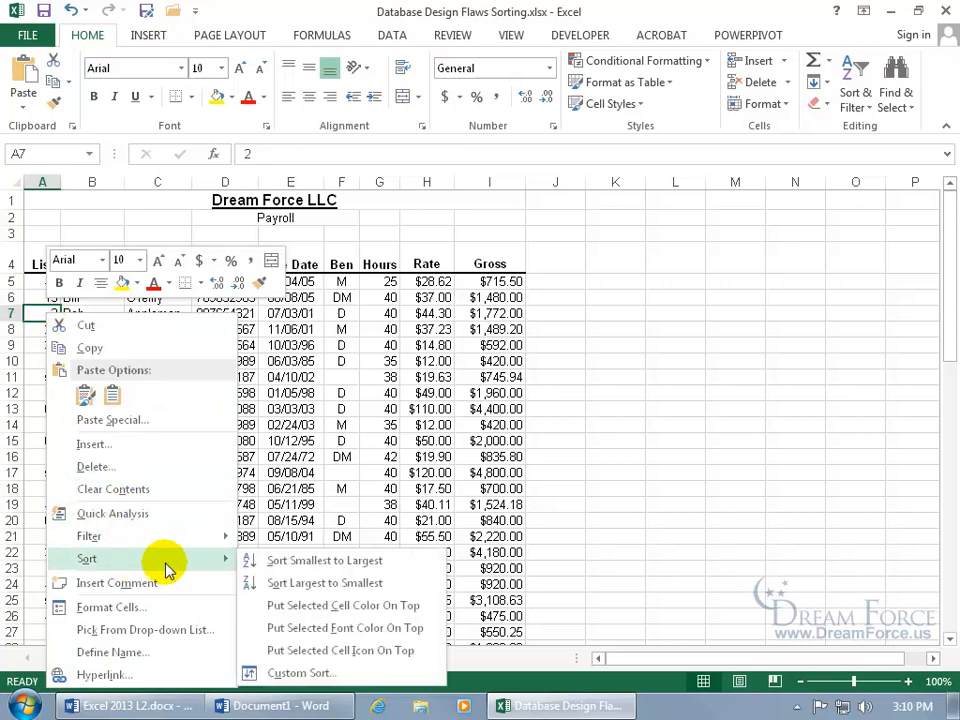
{"action": "left_click", "coordinate": [268, 568]}
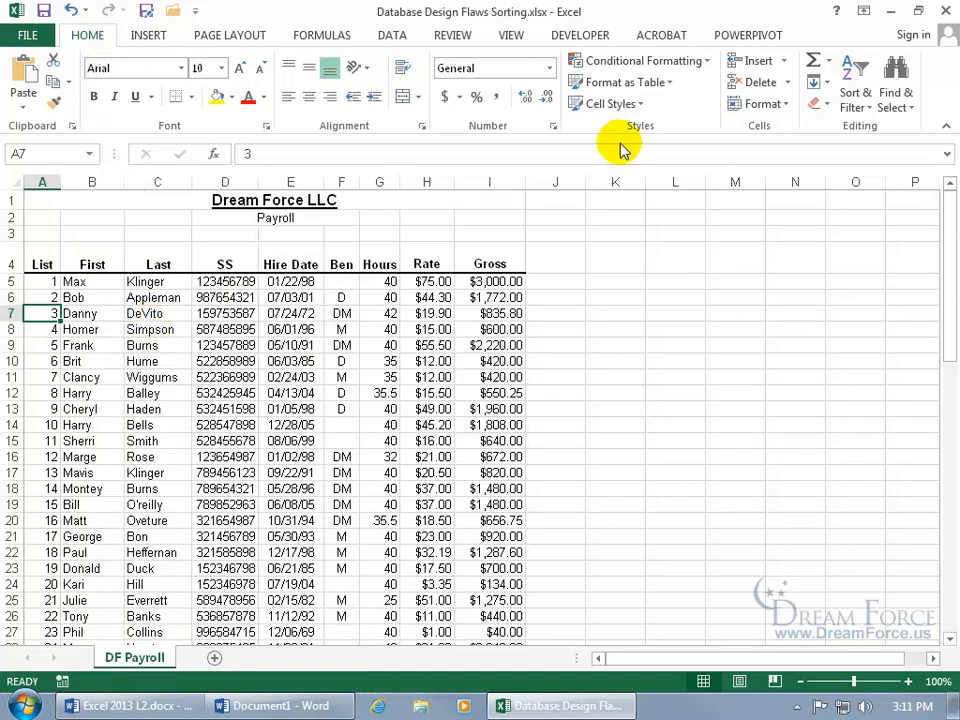
Set up a custom sort of the payroll records on List values, Largest to Smallest, and apply it
{"action": "left_click", "coordinate": [858, 97]}
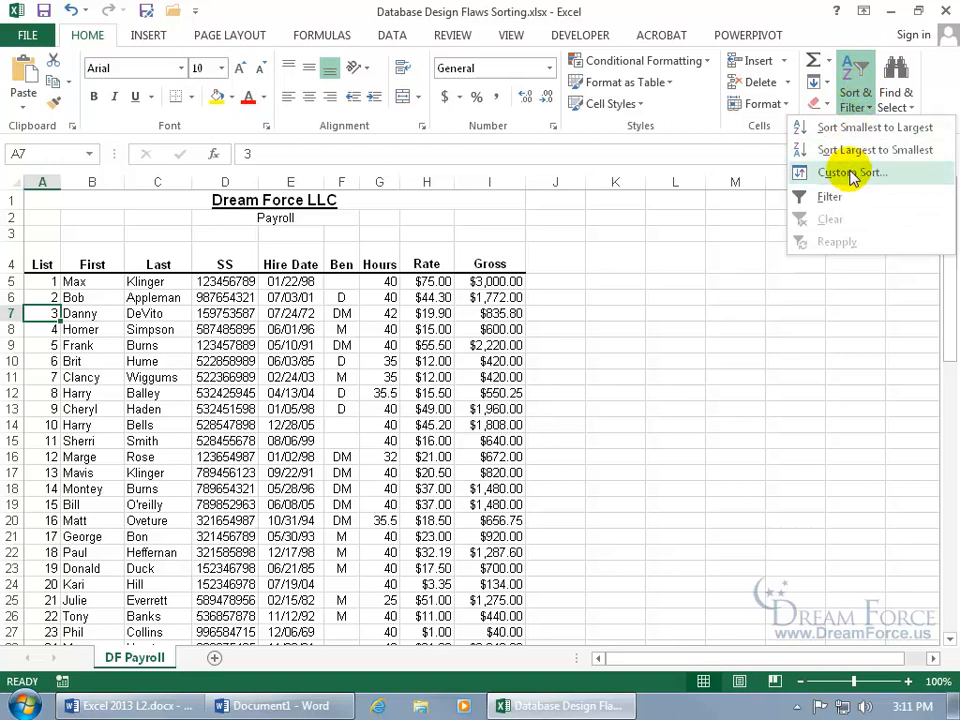
{"action": "left_click", "coordinate": [392, 35]}
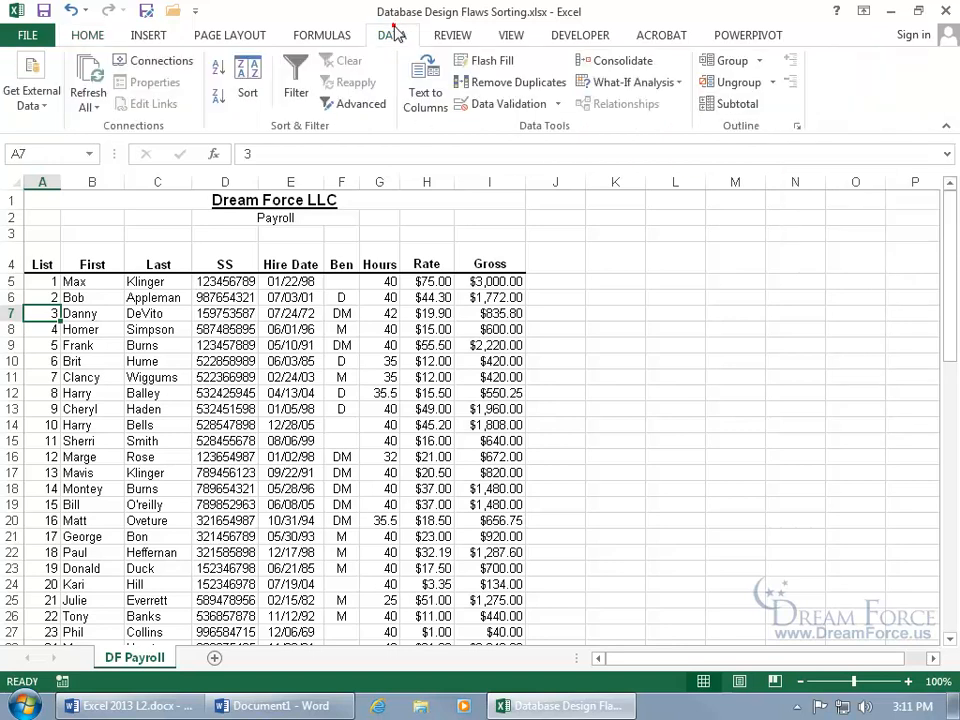
{"action": "left_click", "coordinate": [247, 95]}
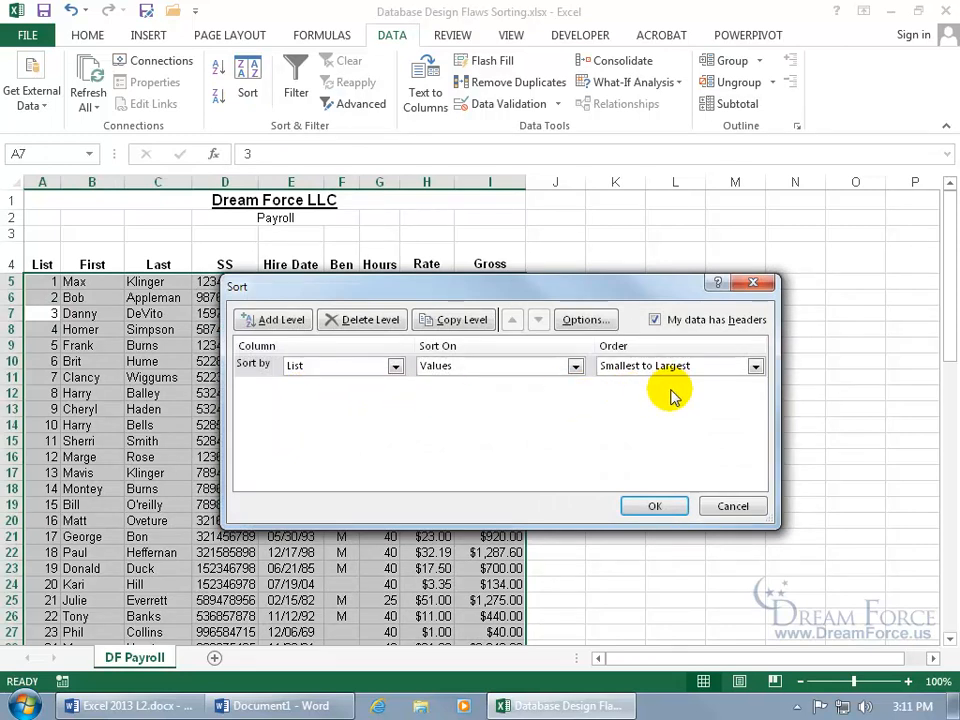
{"action": "left_click", "coordinate": [395, 366]}
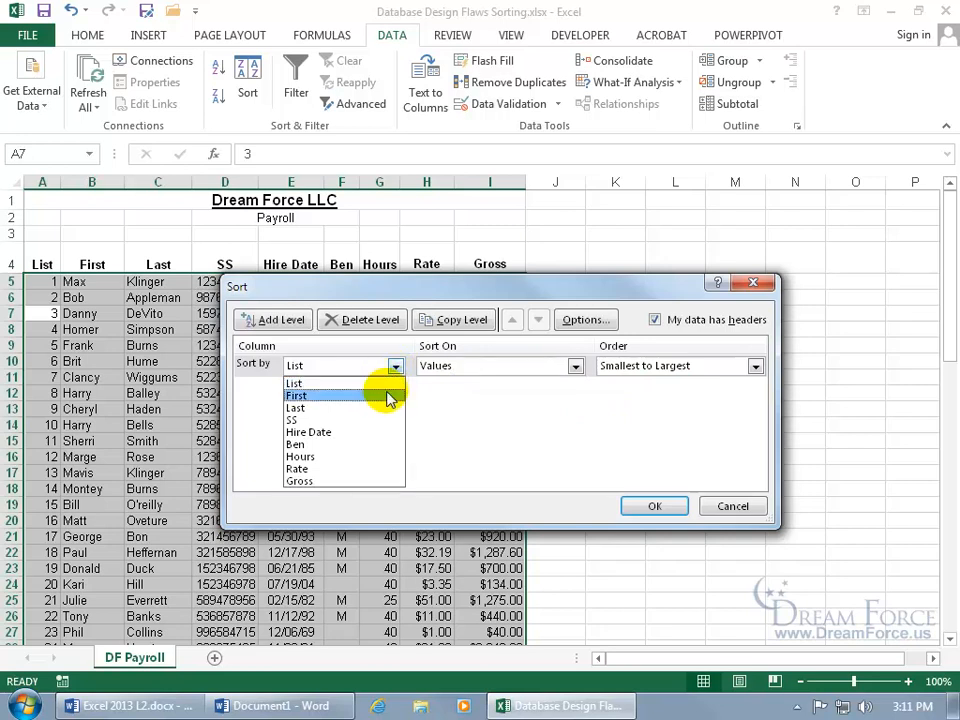
{"action": "left_click", "coordinate": [477, 395]}
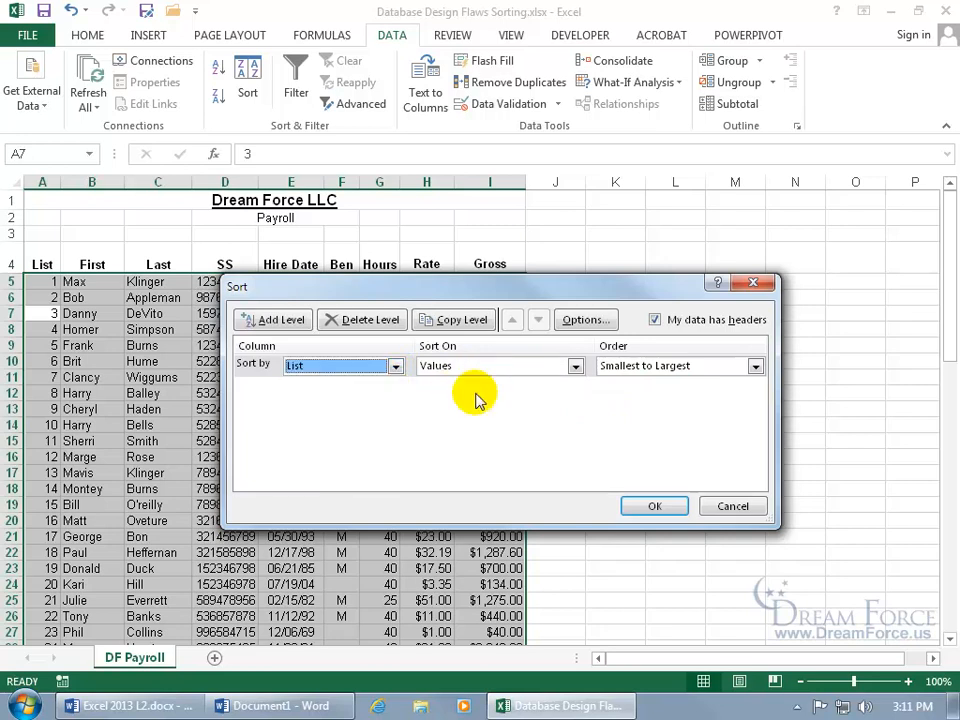
{"action": "left_click", "coordinate": [735, 369]}
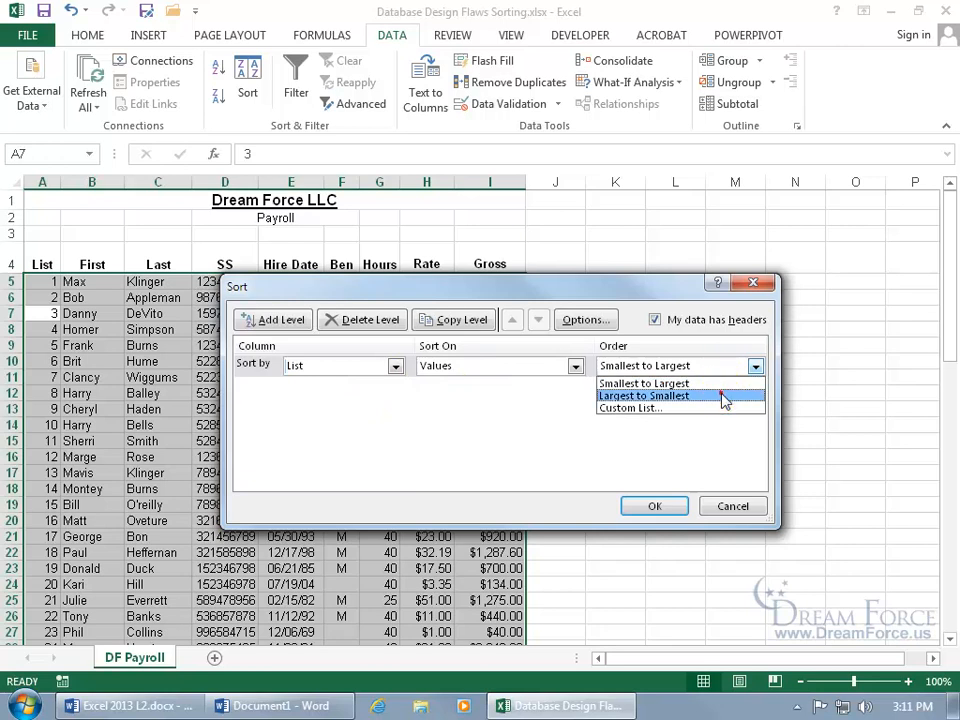
{"action": "left_click", "coordinate": [723, 397]}
{"action": "left_click", "coordinate": [675, 506]}
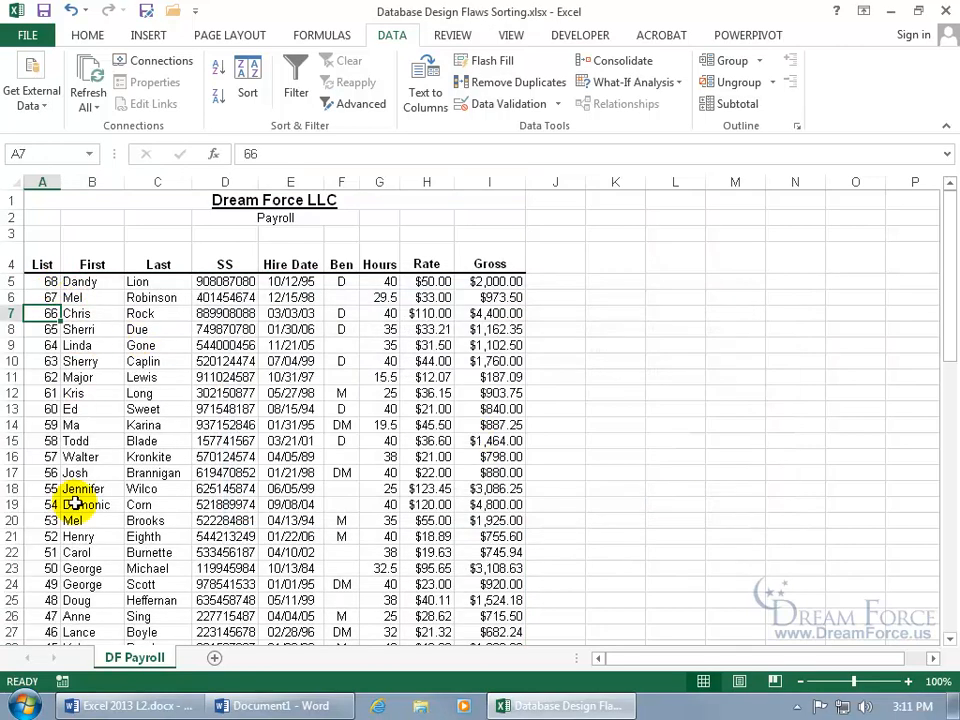
Delete the List level from the custom sort, and re-sort the payroll records by List in ascending order
{"action": "left_click", "coordinate": [246, 76]}
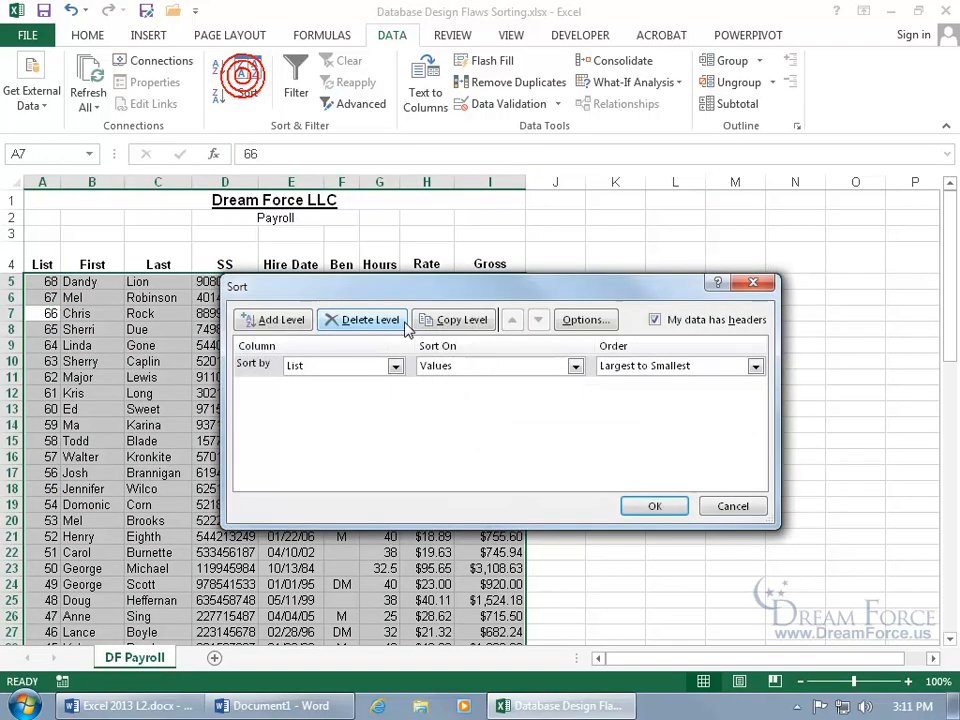
{"action": "left_click", "coordinate": [381, 322]}
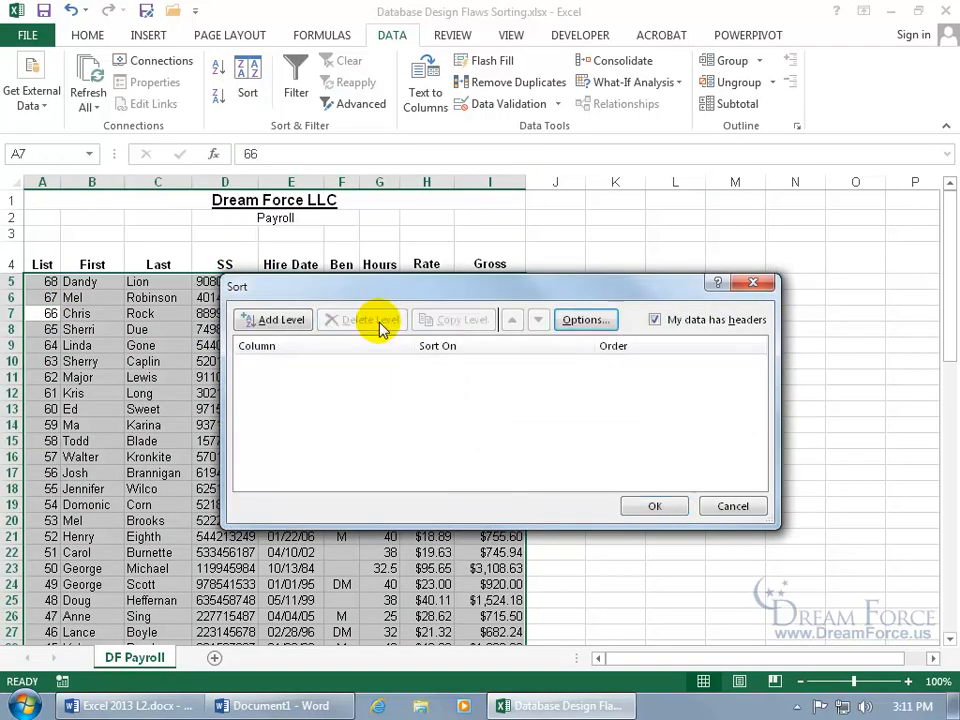
{"action": "left_click", "coordinate": [654, 506]}
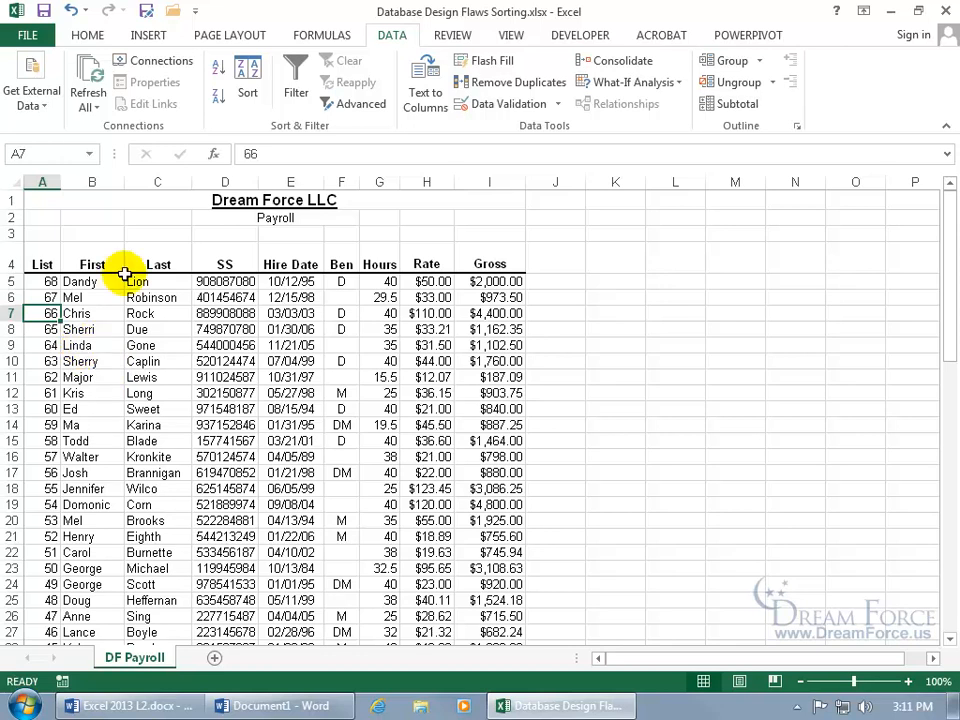
{"action": "left_click", "coordinate": [218, 68]}
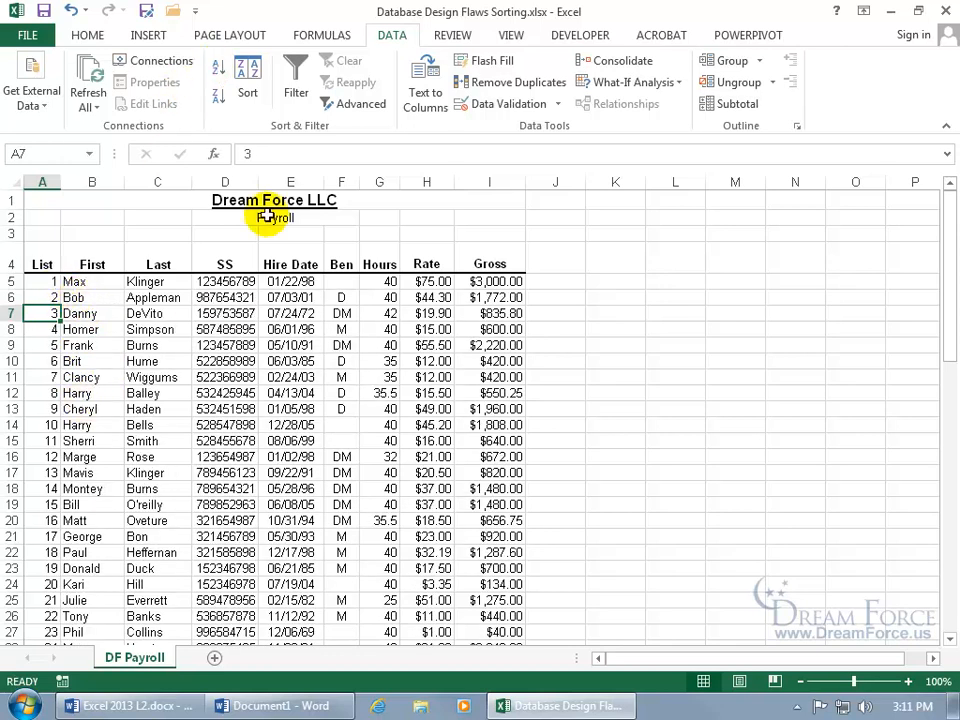
Start a custom sort of the payroll records with Last as the primary sort column
{"action": "left_click", "coordinate": [247, 78]}
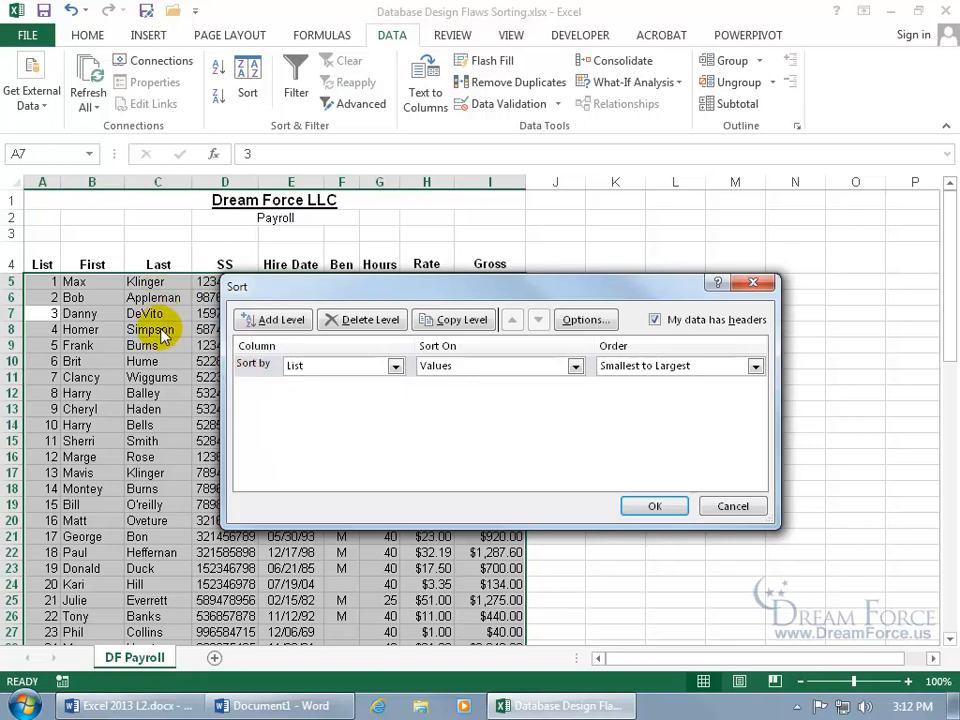
{"action": "left_click", "coordinate": [392, 368]}
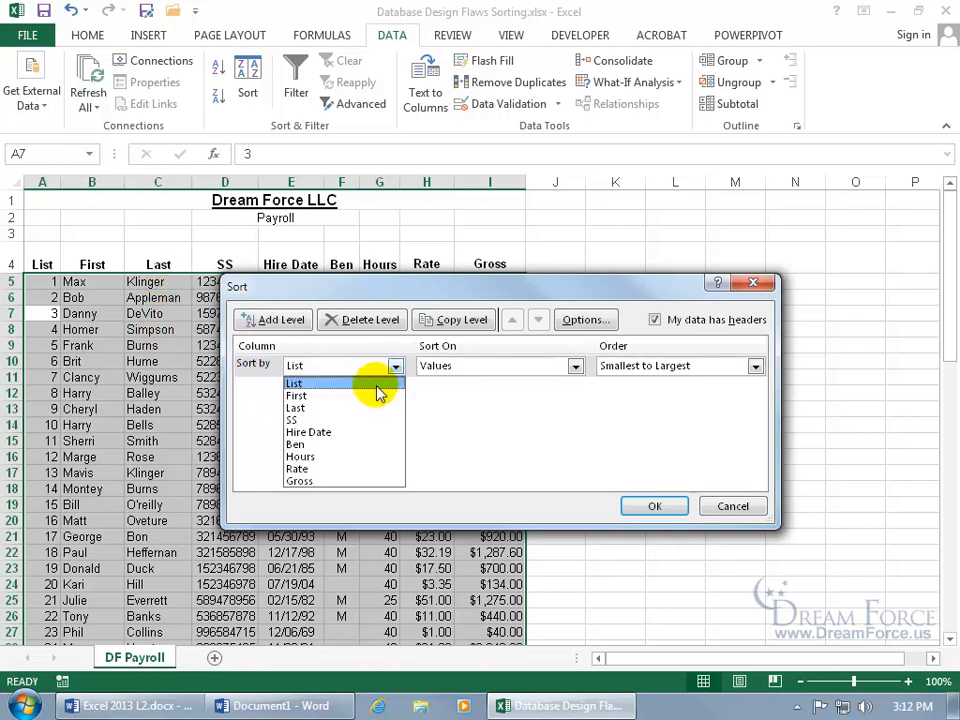
{"action": "left_click", "coordinate": [354, 407]}
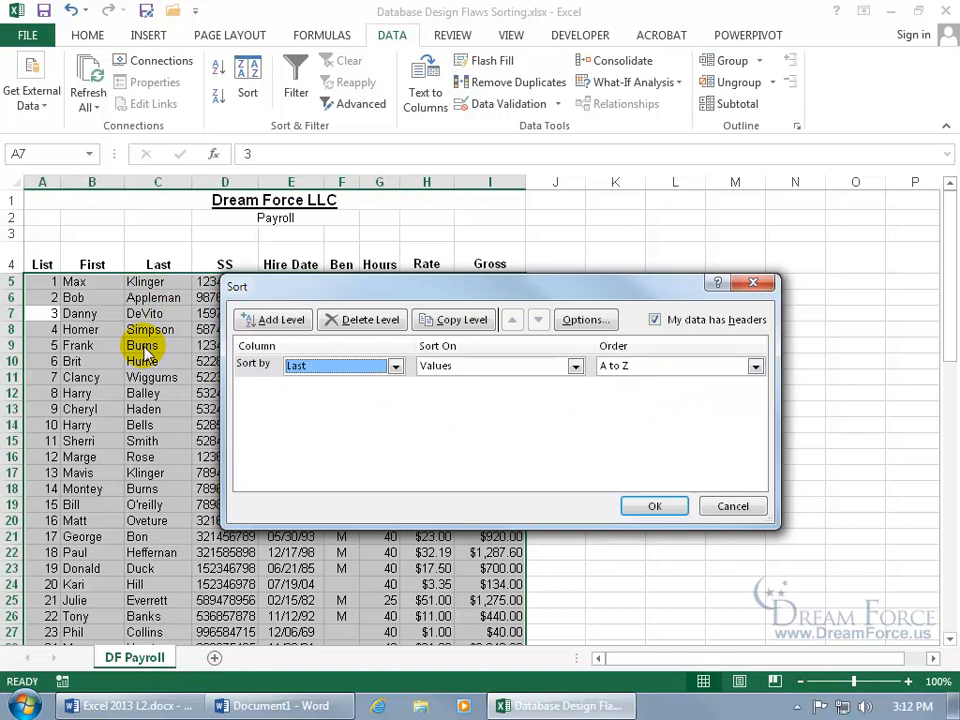
Add a second sort level on First in Z to A order, and apply the custom sort to the payroll records
{"action": "left_click", "coordinate": [272, 320]}
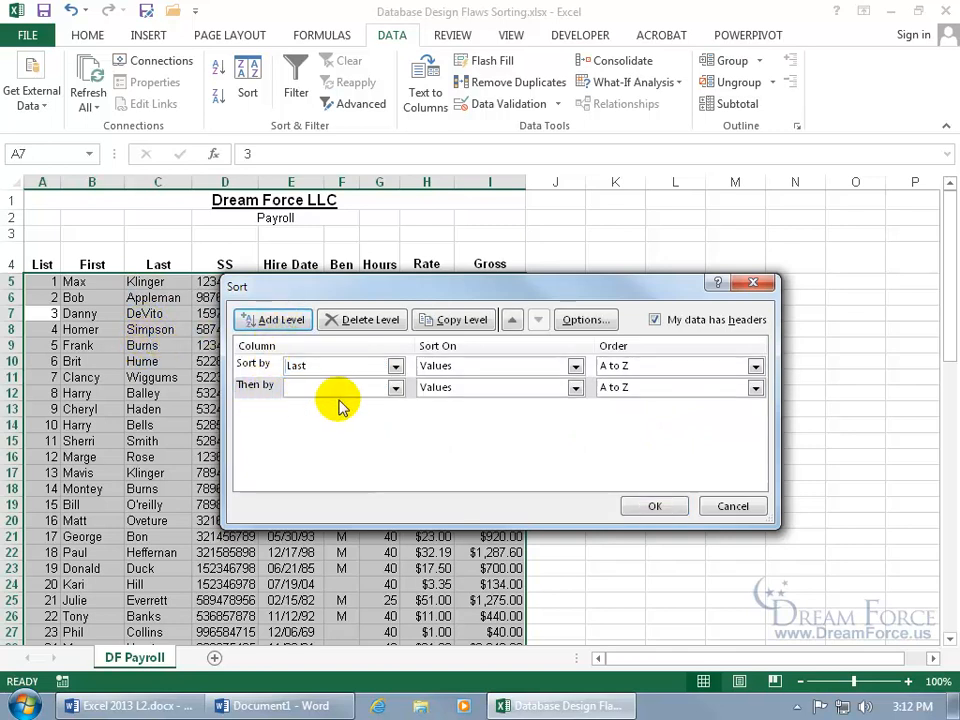
{"action": "left_click", "coordinate": [396, 387]}
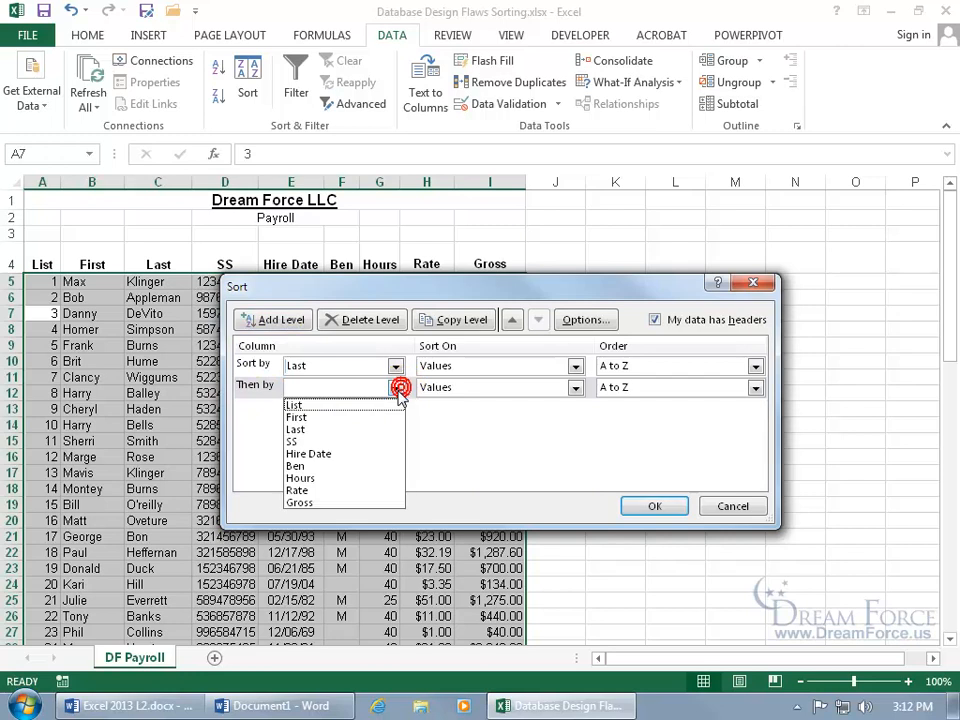
{"action": "left_click", "coordinate": [370, 417]}
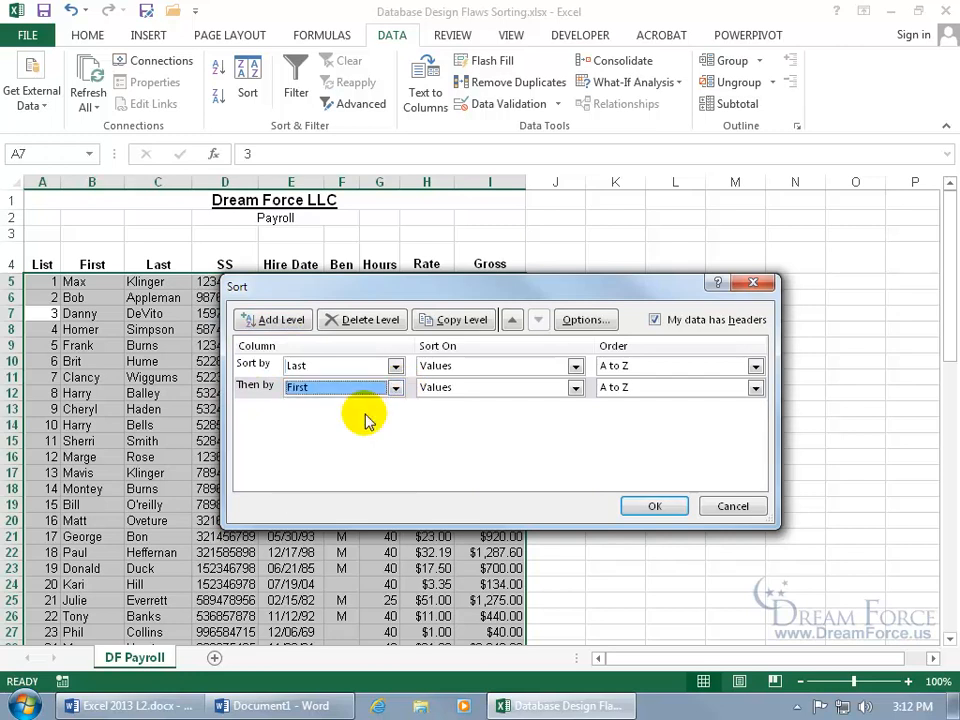
{"action": "left_click", "coordinate": [714, 389]}
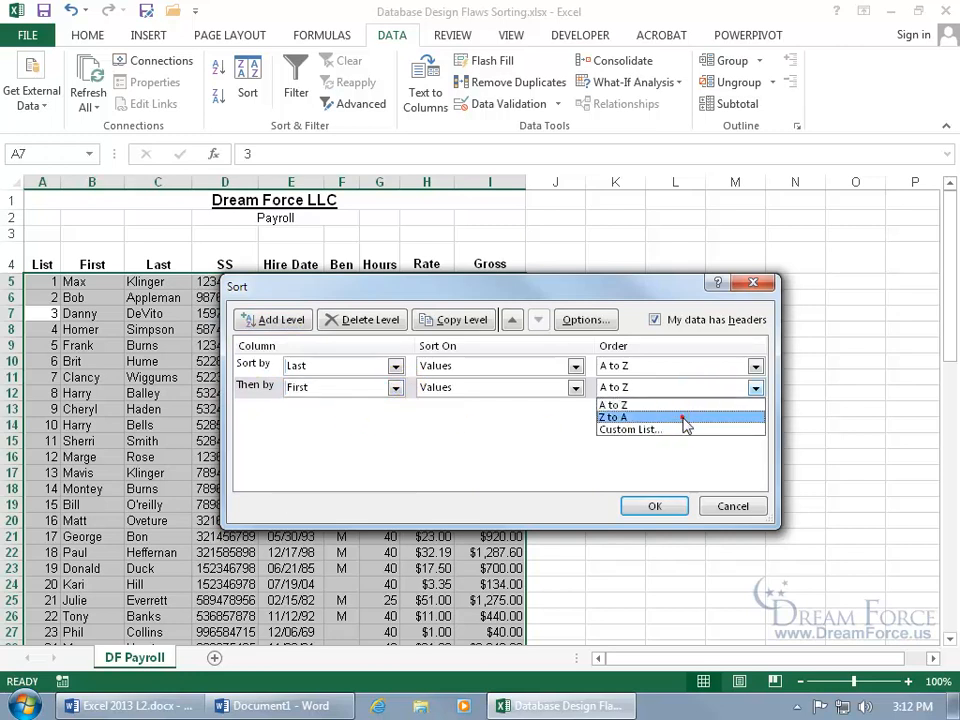
{"action": "left_click", "coordinate": [686, 420]}
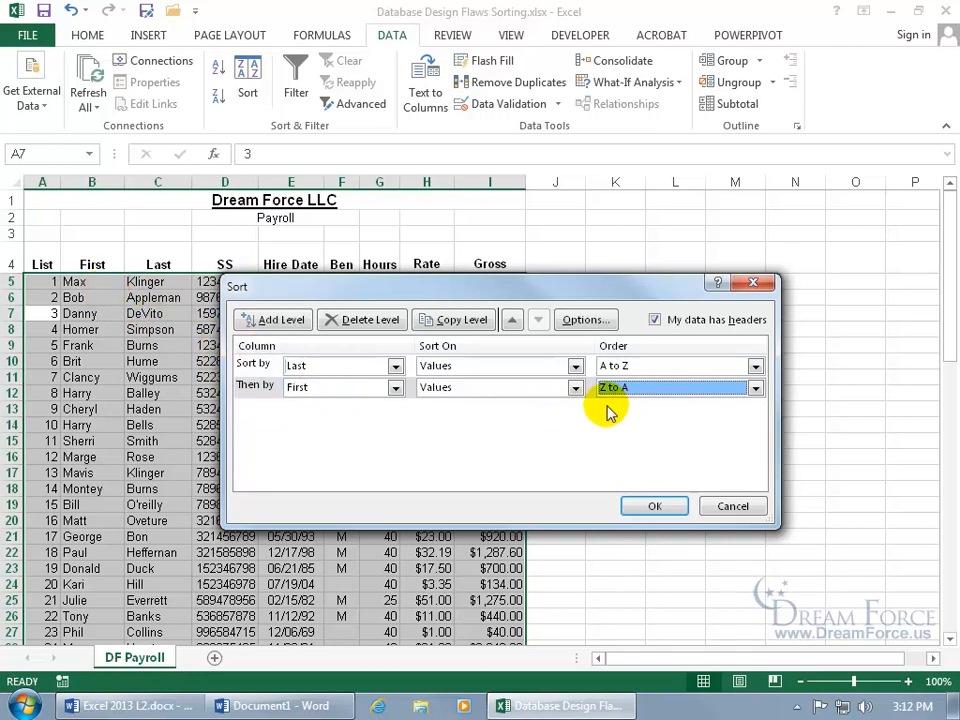
{"action": "left_click", "coordinate": [668, 505]}
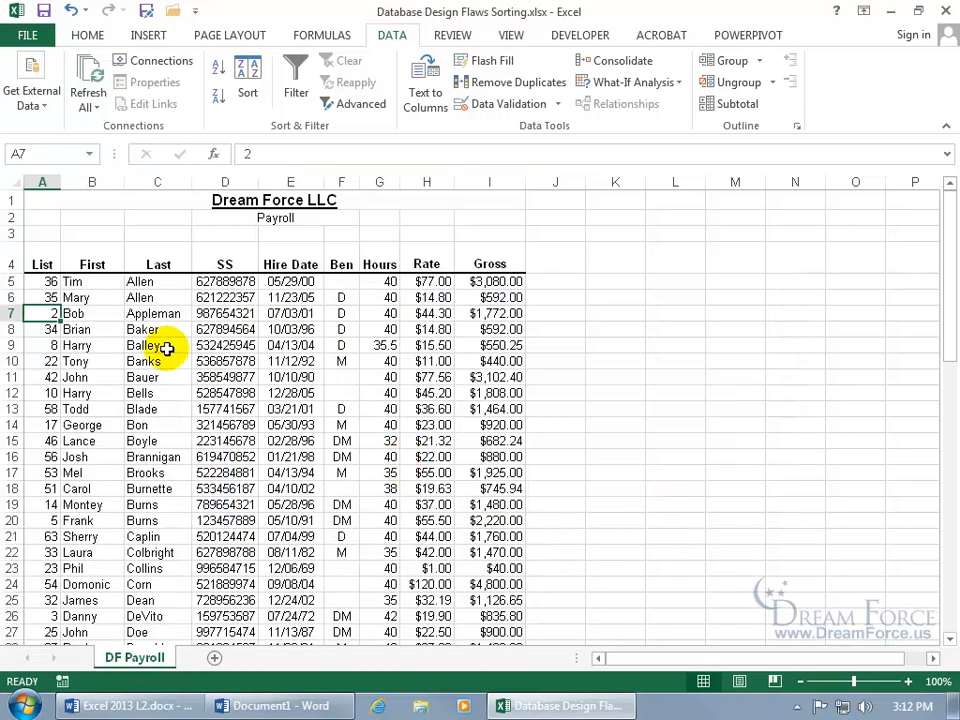
Check the first-name order among payroll records that share the same last name
{"action": "left_click", "coordinate": [165, 281]}
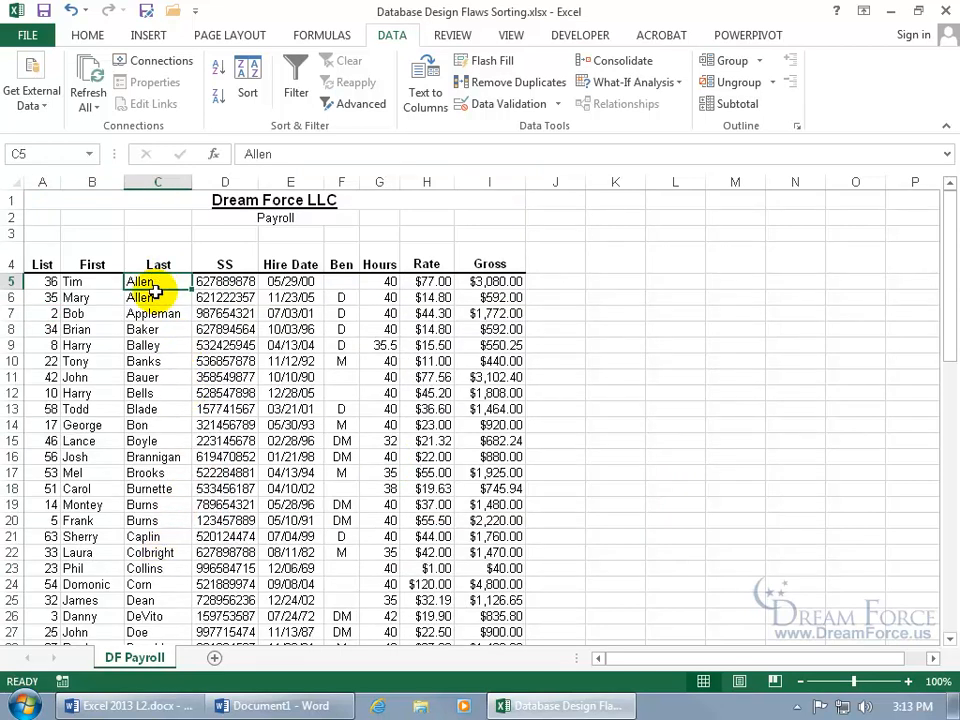
{"action": "left_click", "coordinate": [101, 288]}
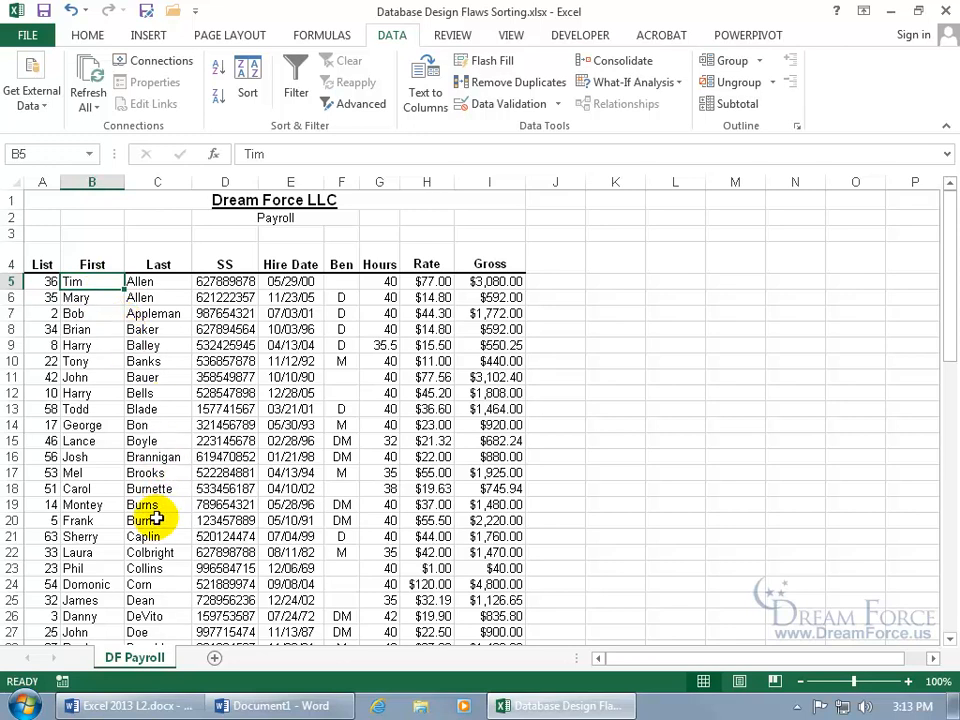
{"action": "left_click", "coordinate": [66, 508]}
{"action": "left_click", "coordinate": [78, 520]}
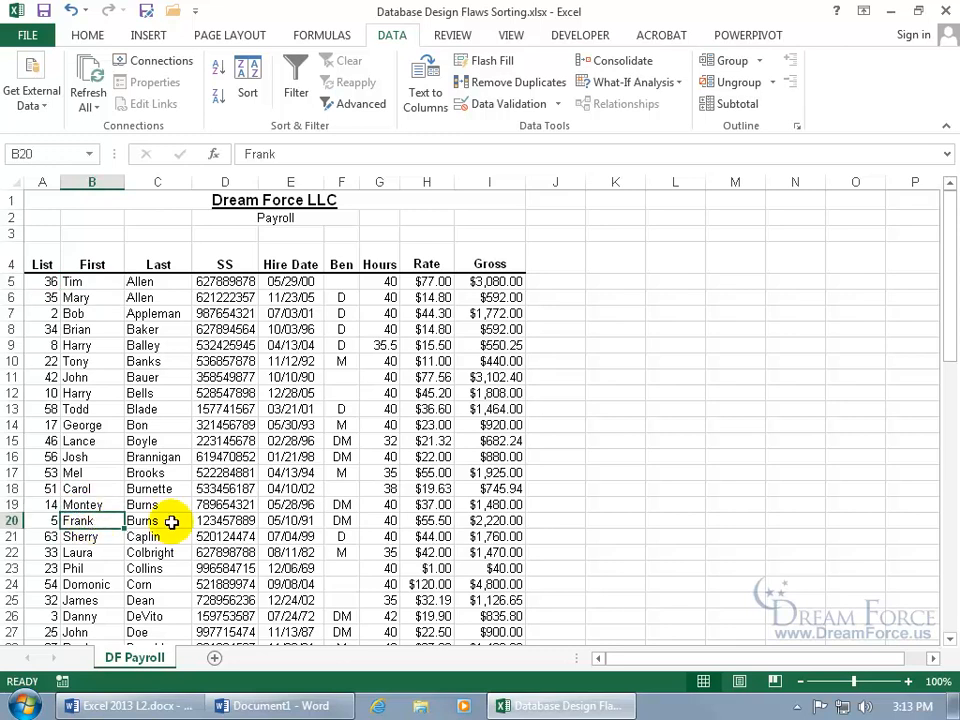
Delete both levels from the custom sort, and re-sort the payroll records by List from smallest to largest
{"action": "left_click", "coordinate": [247, 80]}
{"action": "left_click", "coordinate": [352, 322]}
{"action": "left_click", "coordinate": [354, 322]}
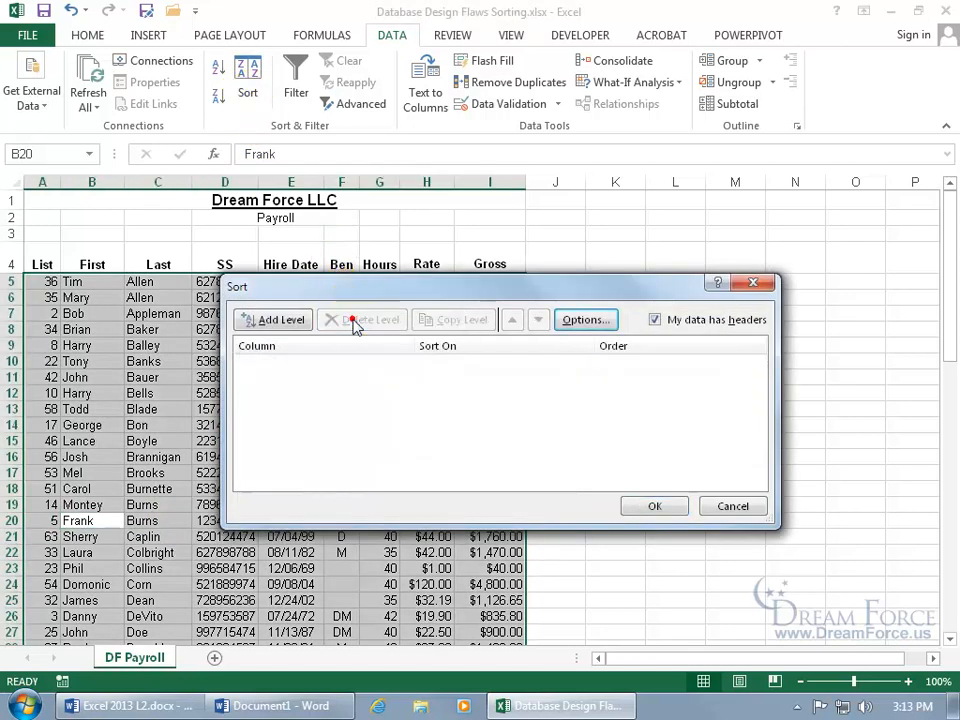
{"action": "left_click", "coordinate": [655, 507]}
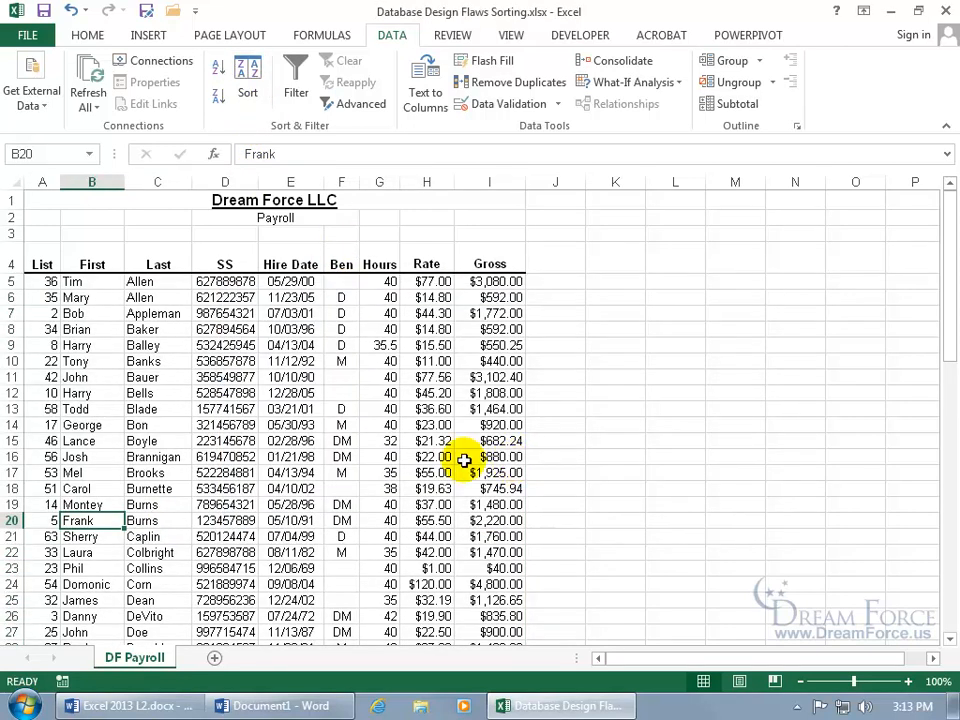
{"action": "left_click", "coordinate": [44, 404]}
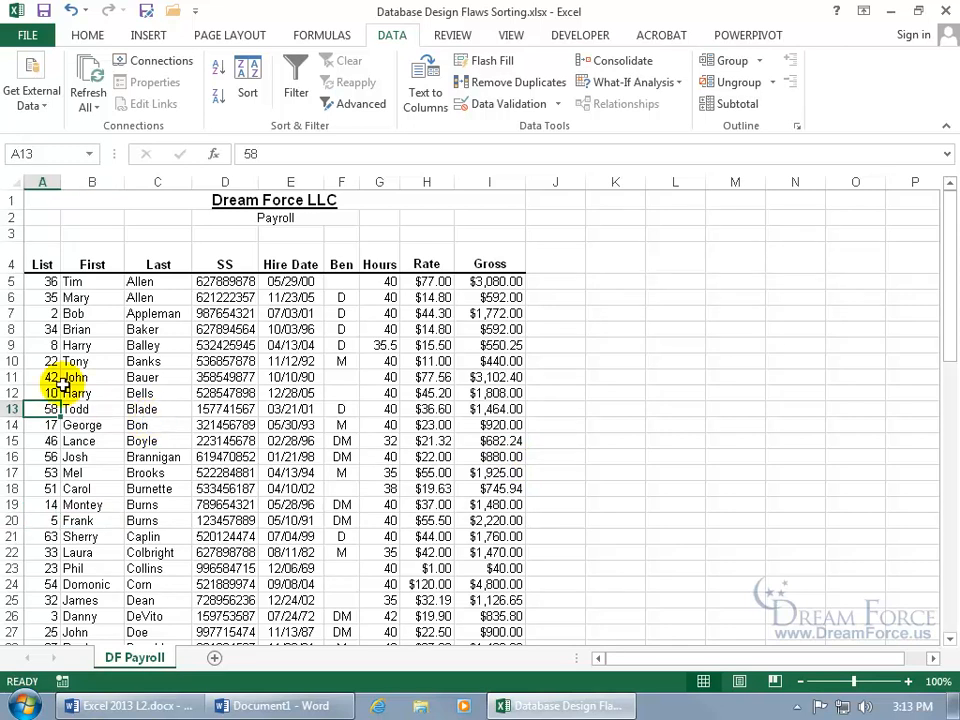
{"action": "left_click", "coordinate": [218, 70]}
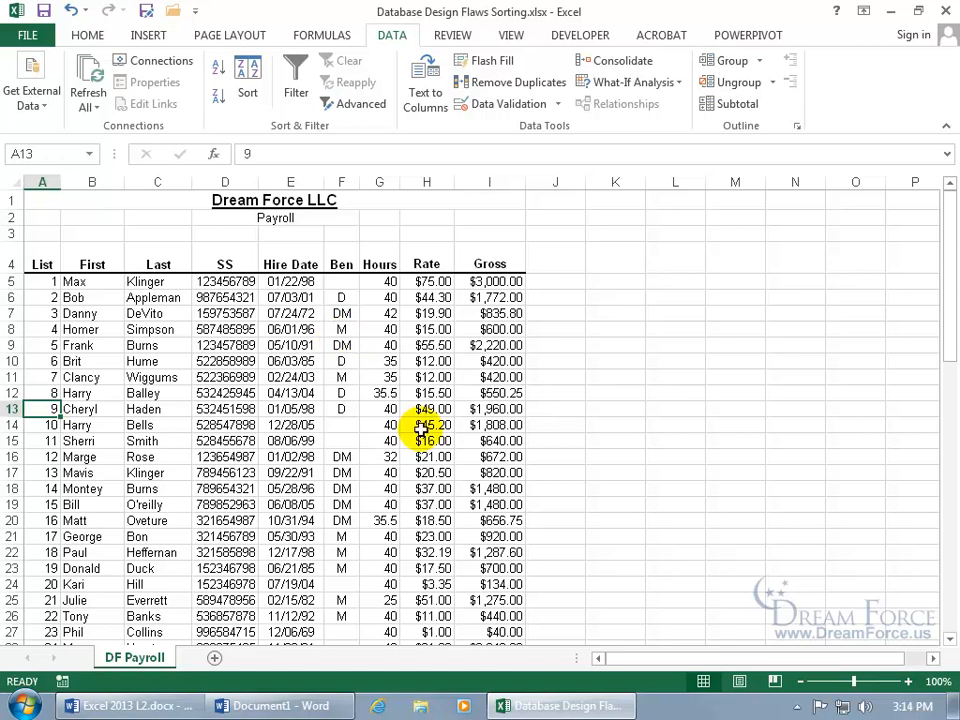
Read the Database Design Flaws notes in Word, and return to the Excel payroll sheet to check formatting within the Last column
{"action": "left_click", "coordinate": [302, 705]}
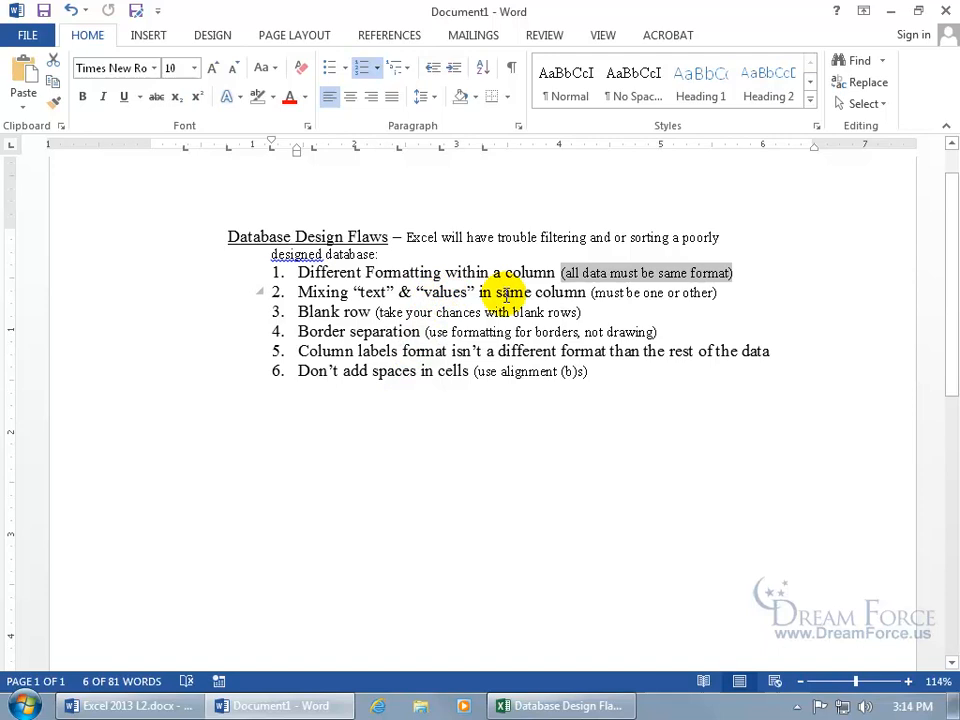
{"action": "left_click", "coordinate": [520, 705]}
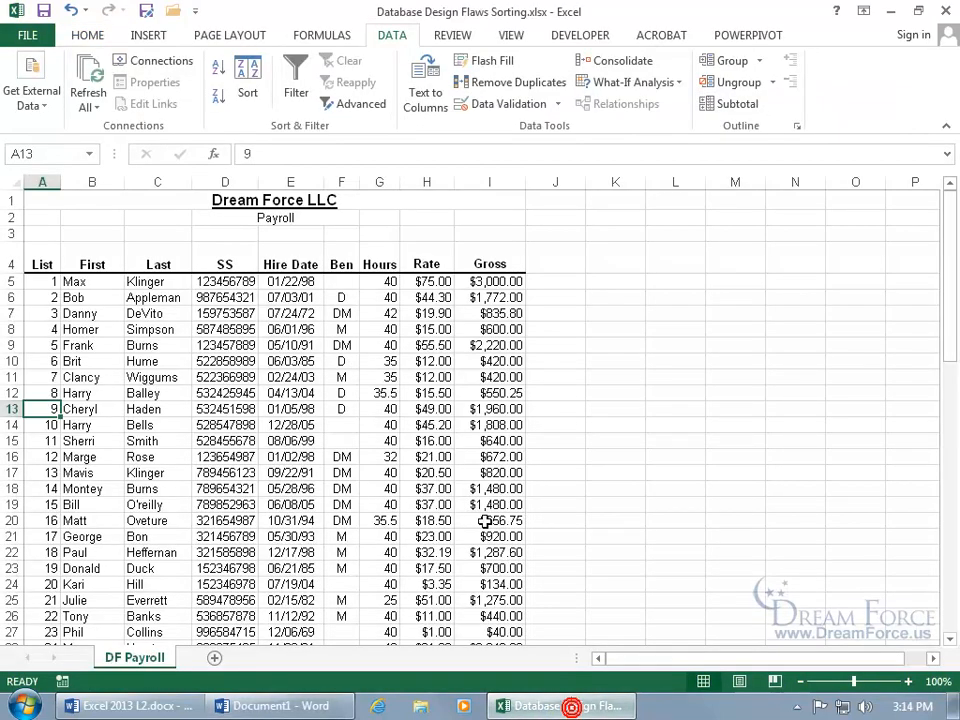
{"action": "left_click", "coordinate": [148, 347]}
{"action": "left_click", "coordinate": [166, 377]}
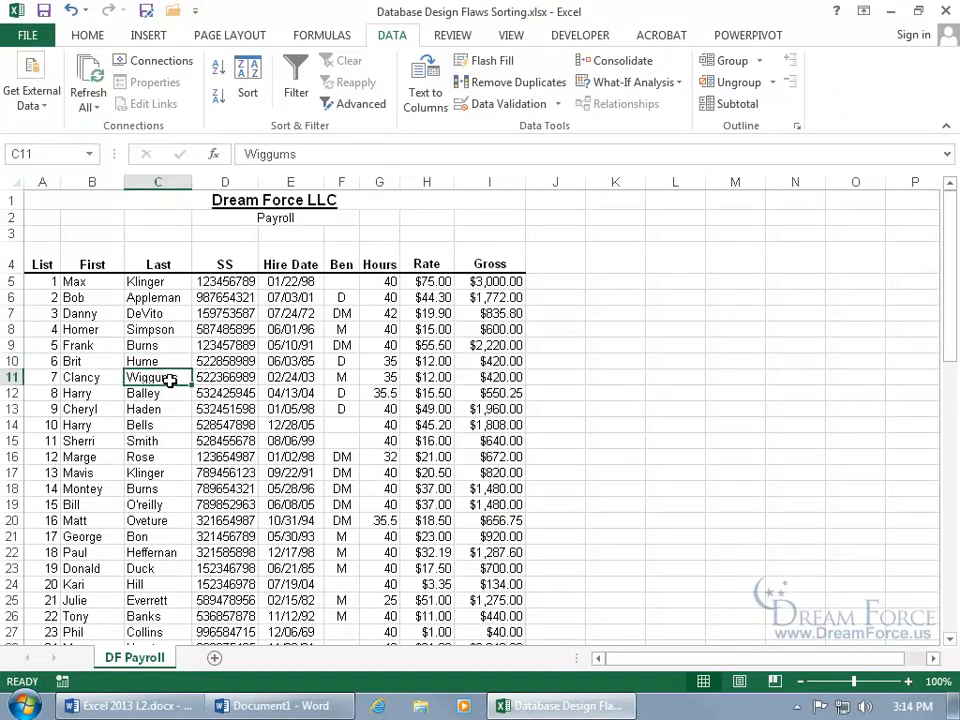
{"action": "left_click", "coordinate": [150, 425]}
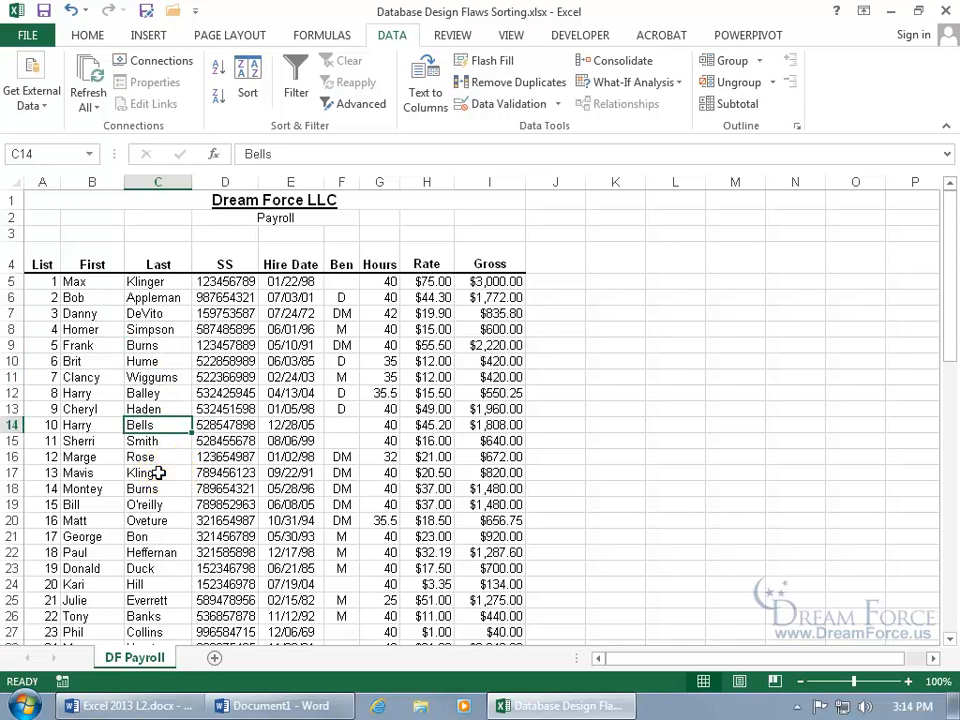
{"action": "left_click", "coordinate": [161, 471]}
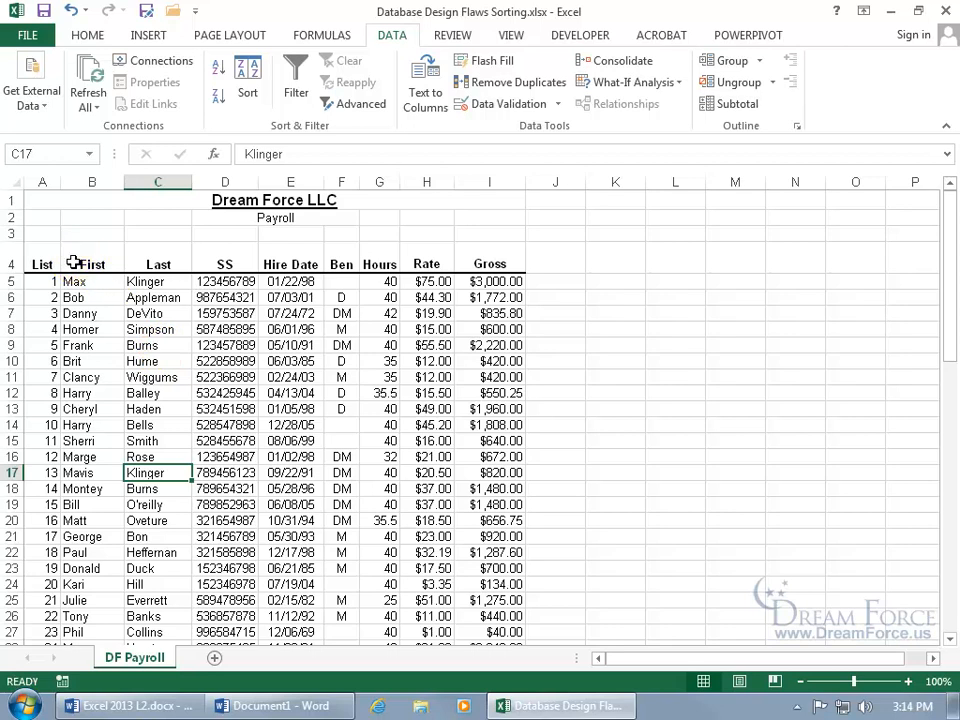
Compare the First and Last column labels with several entries further down the Last column
{"action": "left_click_drag", "start_coordinate": [74, 260], "coordinate": [176, 259]}
{"action": "left_click", "coordinate": [163, 261]}
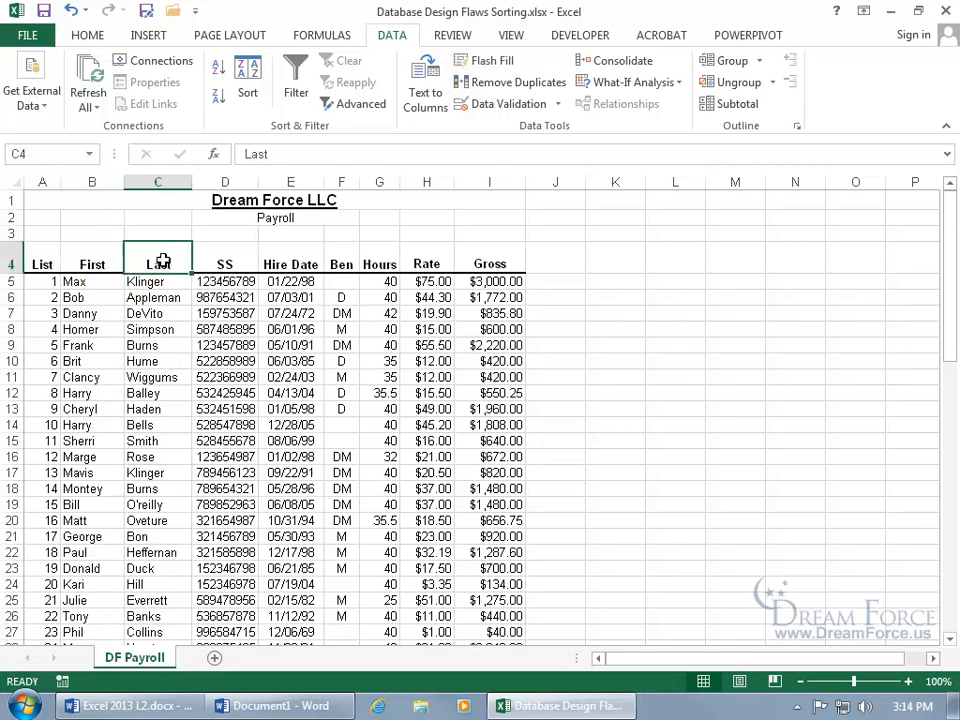
{"action": "left_click", "coordinate": [154, 361]}
{"action": "key", "text": "Up"}
{"action": "key", "text": "Up"}
{"action": "left_click", "coordinate": [155, 393]}
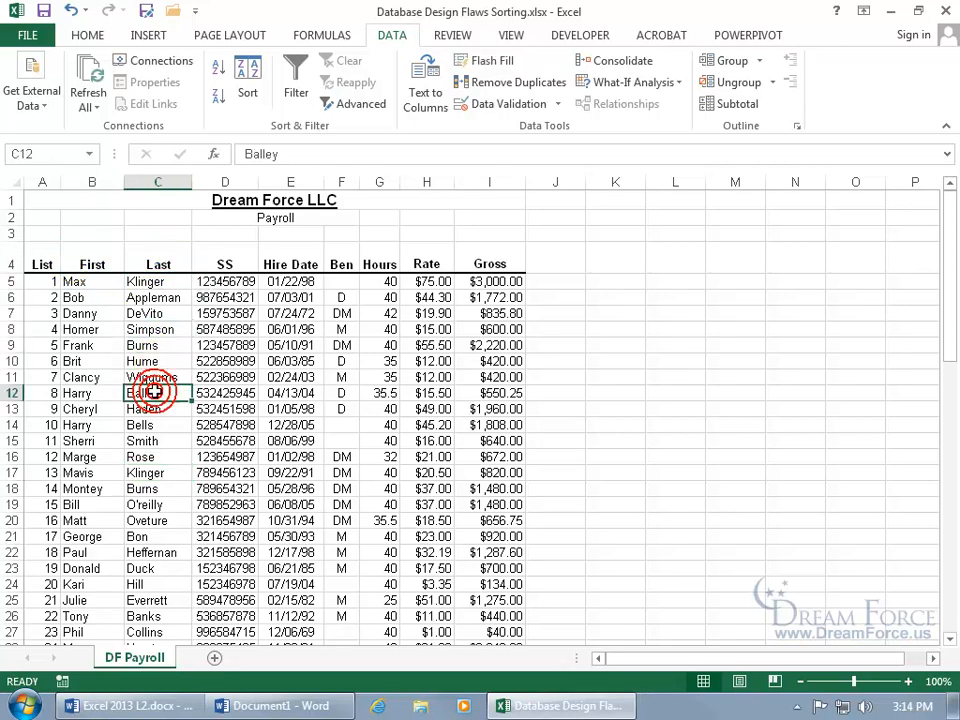
{"action": "left_click", "coordinate": [154, 425]}
{"action": "left_click", "coordinate": [155, 472]}
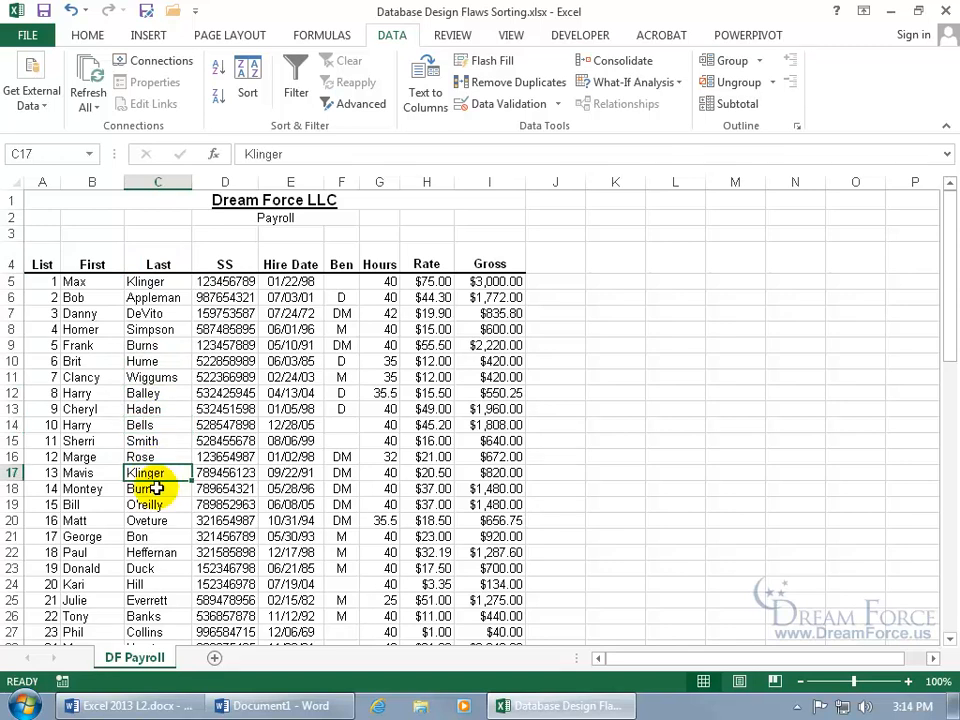
Review the design flaw about mixing text and values in Word, and check the Last column entries in Excel against it
{"action": "left_click", "coordinate": [260, 705]}
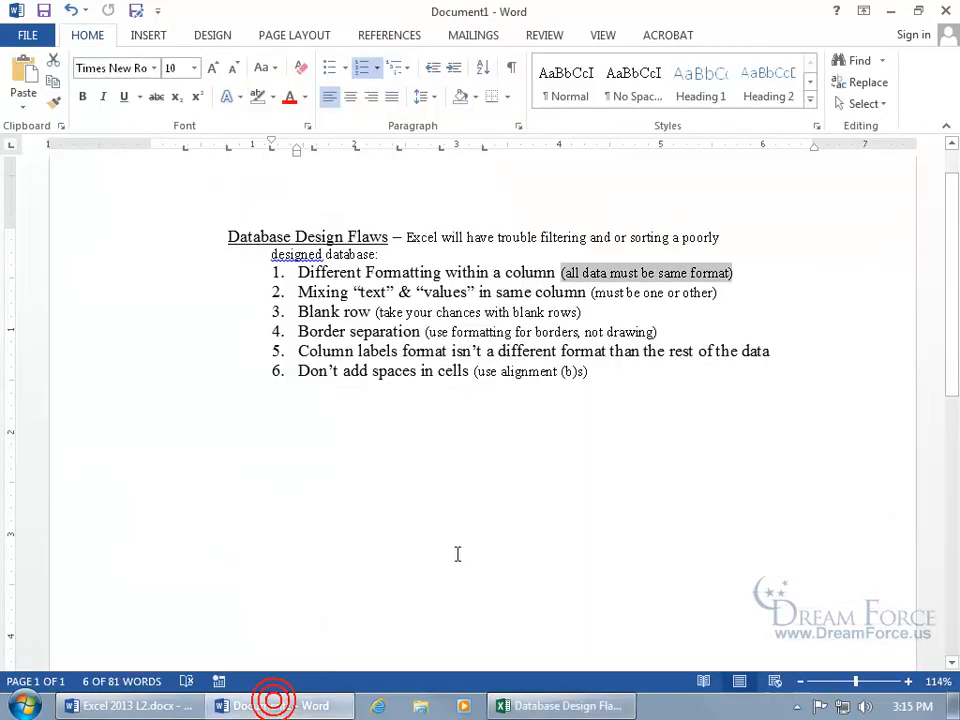
{"action": "left_click", "coordinate": [333, 292]}
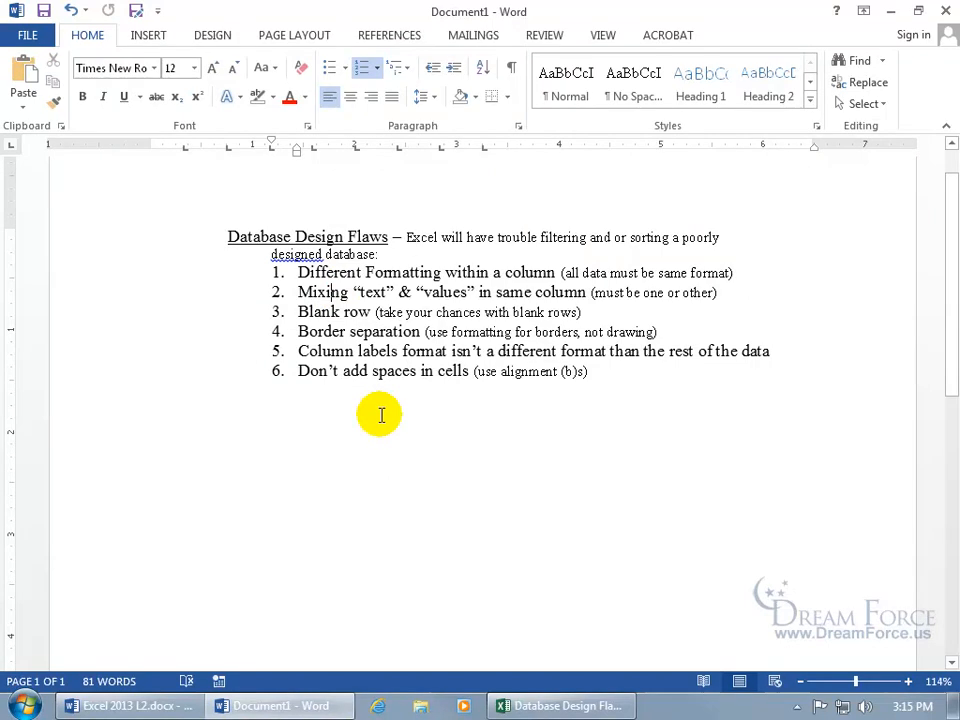
{"action": "left_click", "coordinate": [545, 706]}
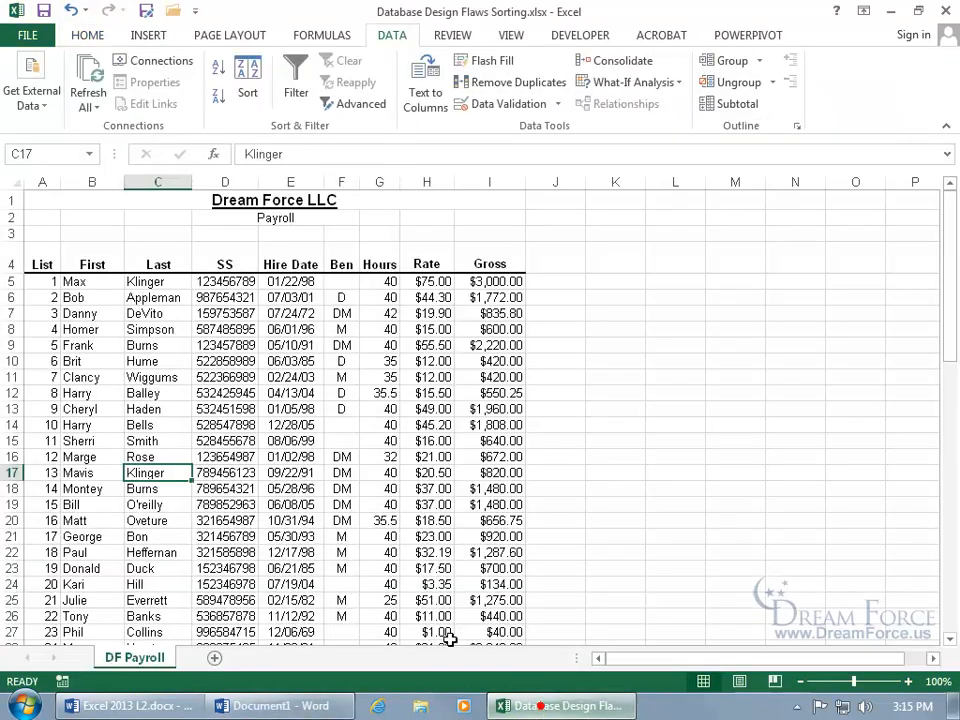
{"action": "left_click", "coordinate": [155, 364]}
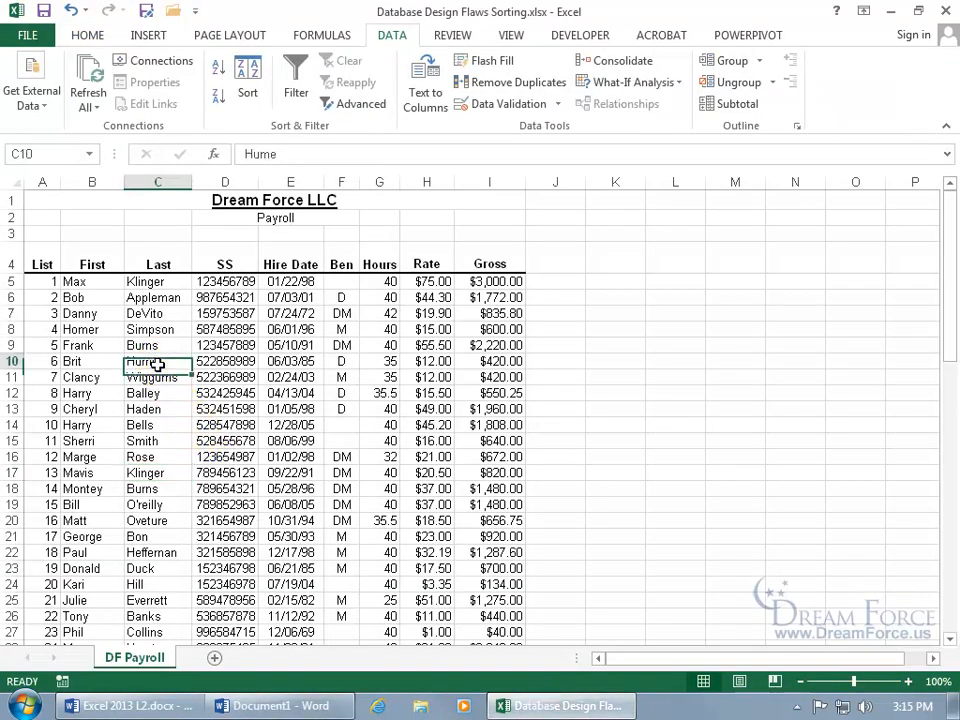
{"action": "left_click", "coordinate": [152, 379]}
{"action": "left_click", "coordinate": [152, 426]}
{"action": "left_click", "coordinate": [152, 474]}
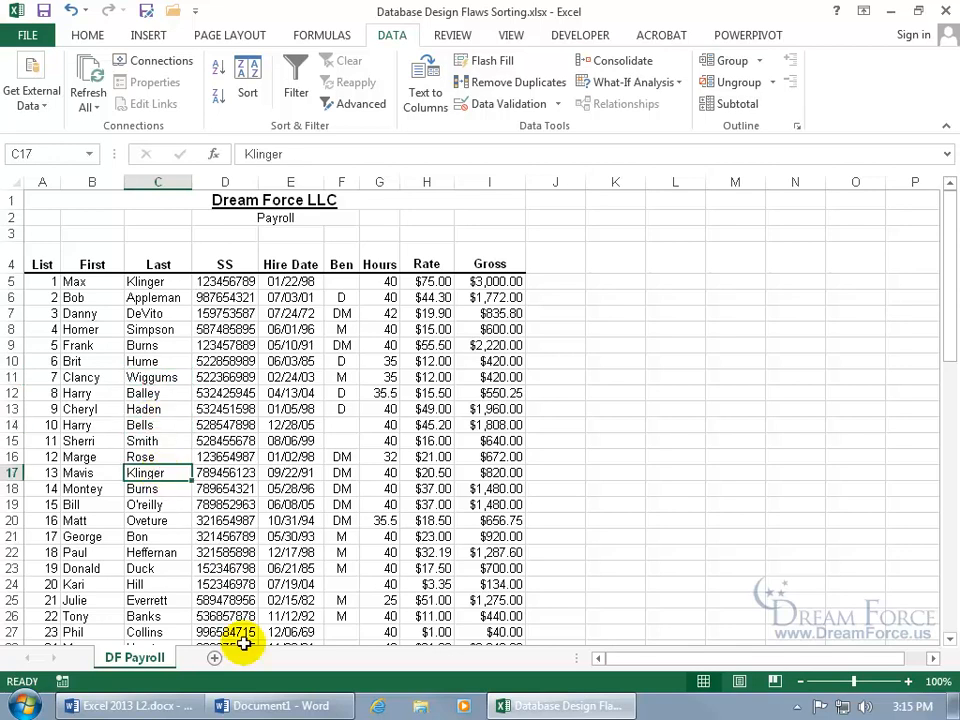
Review the blank row and border separation flaws in the Word notes, comparing them with the payroll sheet in Excel
{"action": "left_click", "coordinate": [257, 703]}
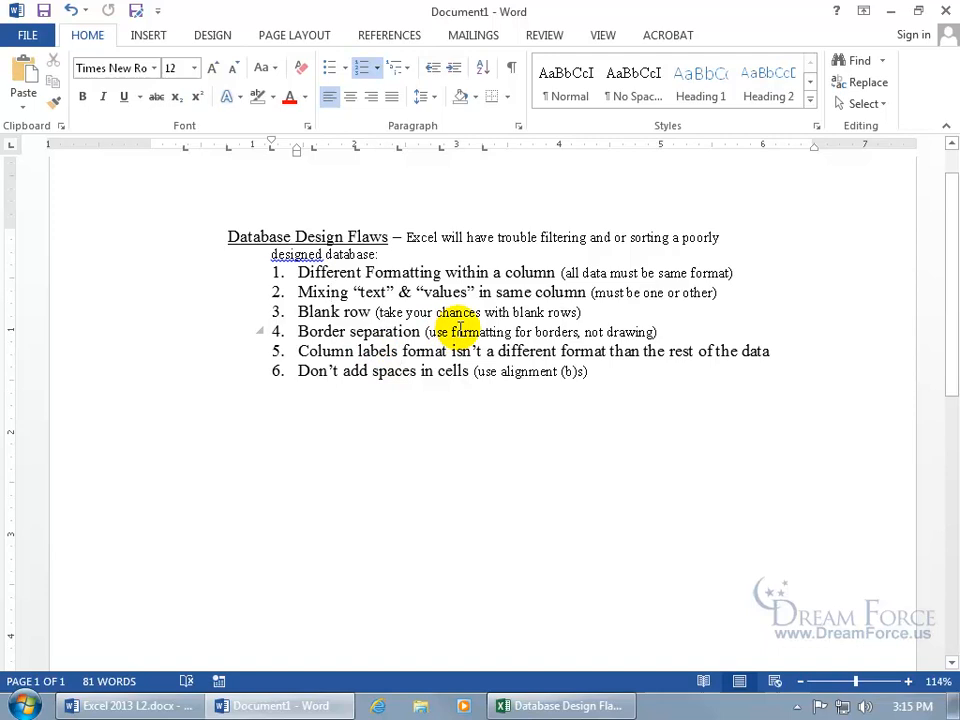
{"action": "left_click", "coordinate": [538, 707]}
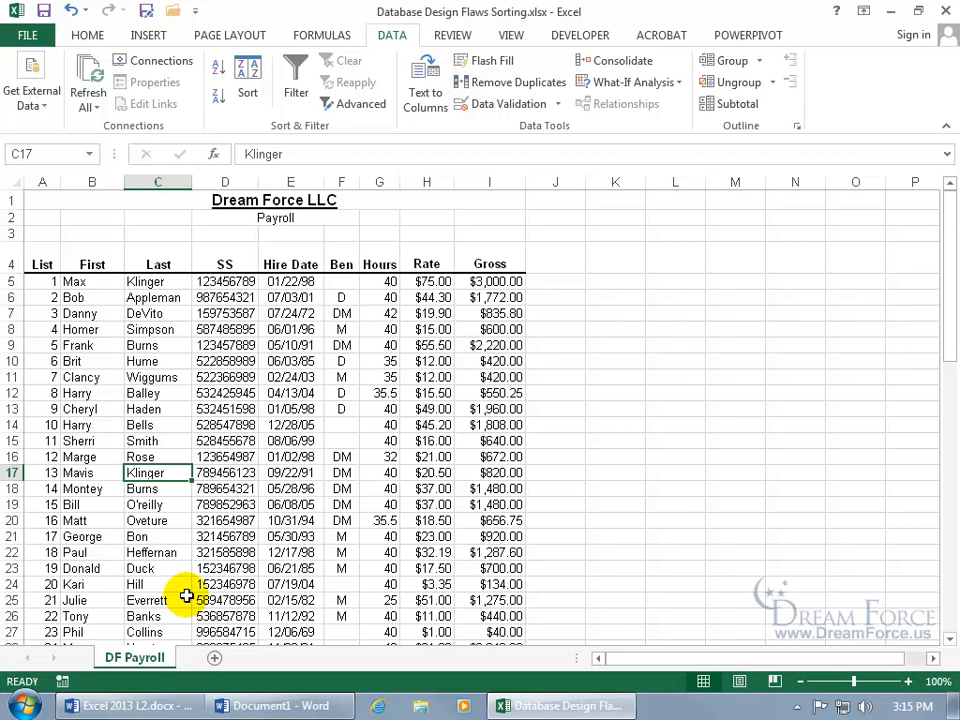
{"action": "left_click", "coordinate": [304, 705]}
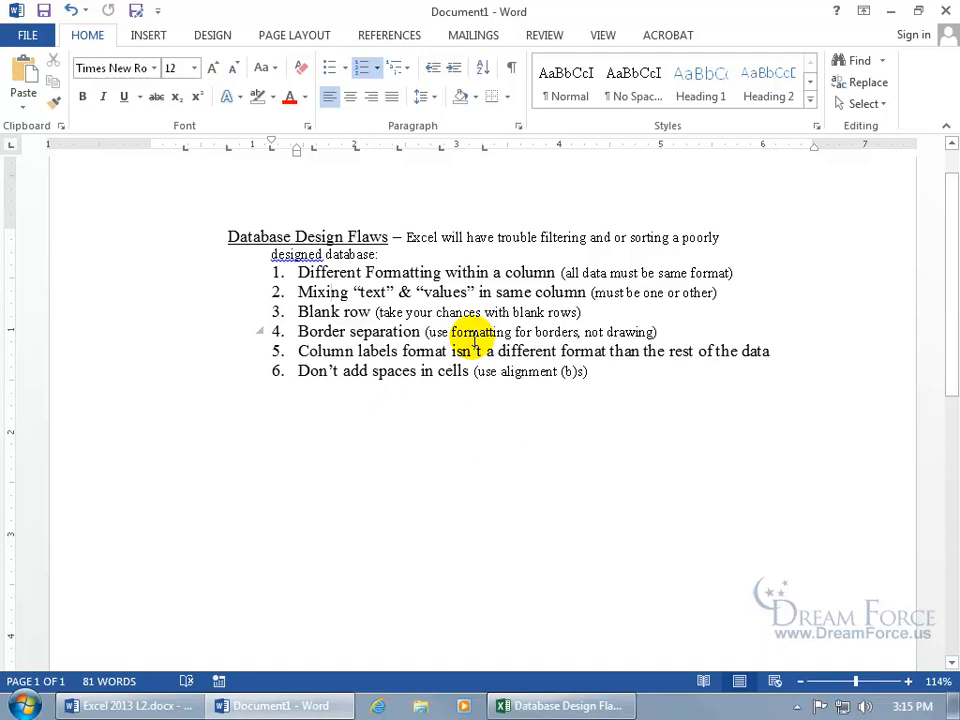
{"action": "left_click", "coordinate": [545, 705]}
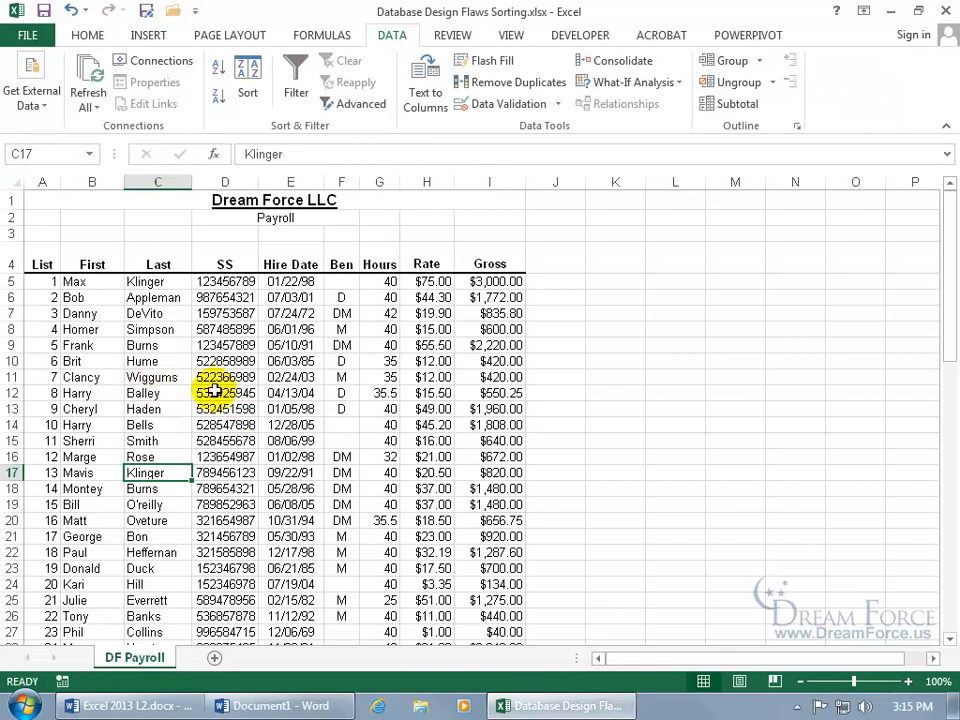
Inspect the font formatting of the List, SS and Last column labels against a data cell in the Last column
{"action": "left_click", "coordinate": [95, 36]}
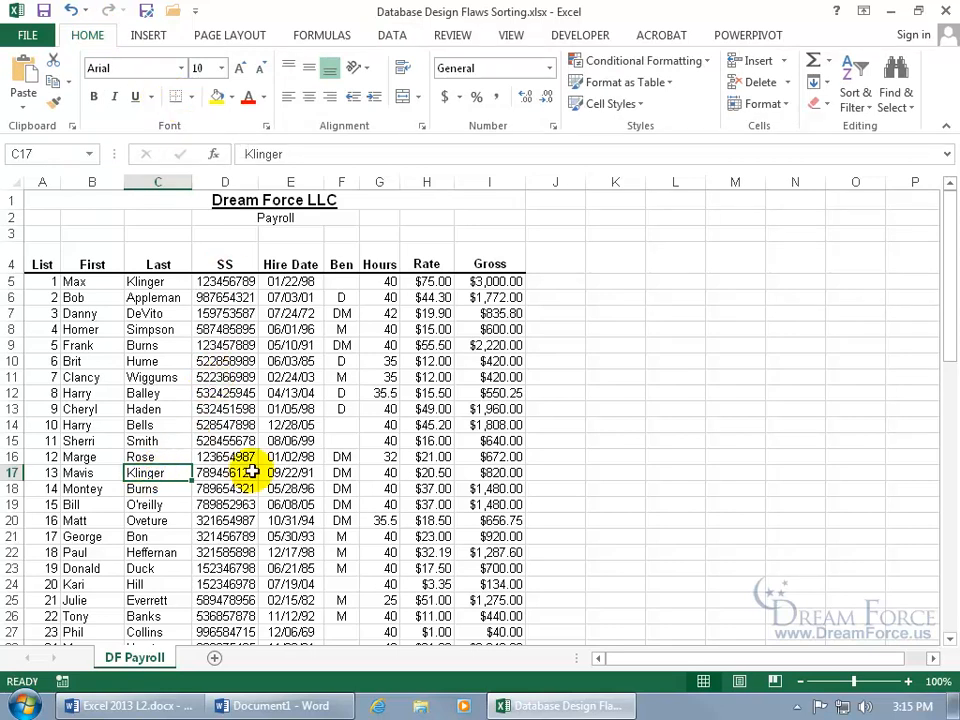
{"action": "left_click", "coordinate": [45, 260]}
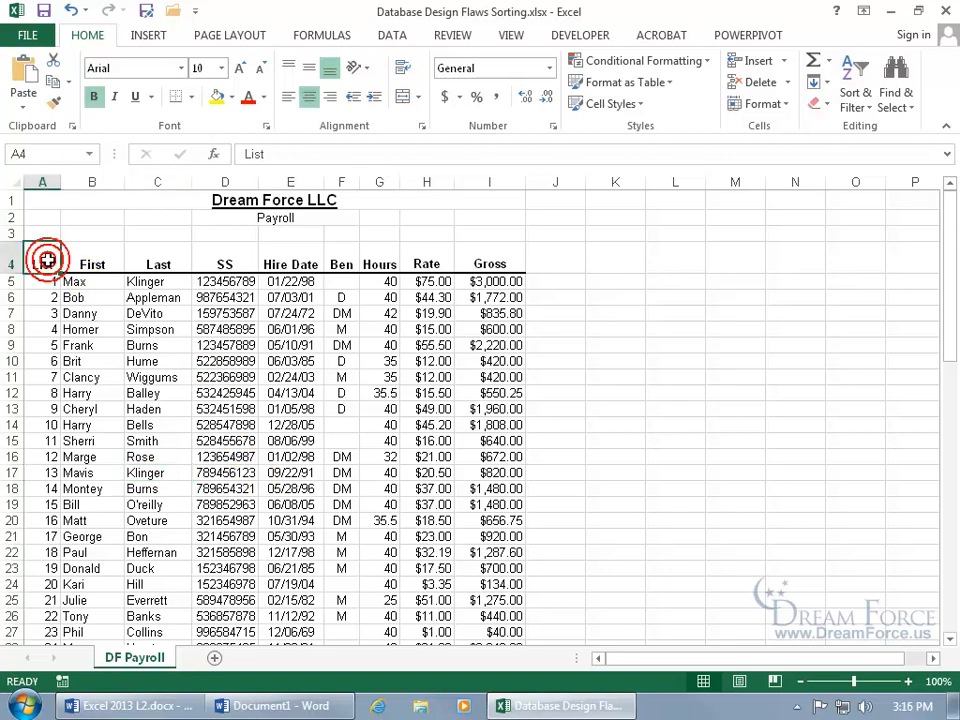
{"action": "left_click", "coordinate": [235, 260]}
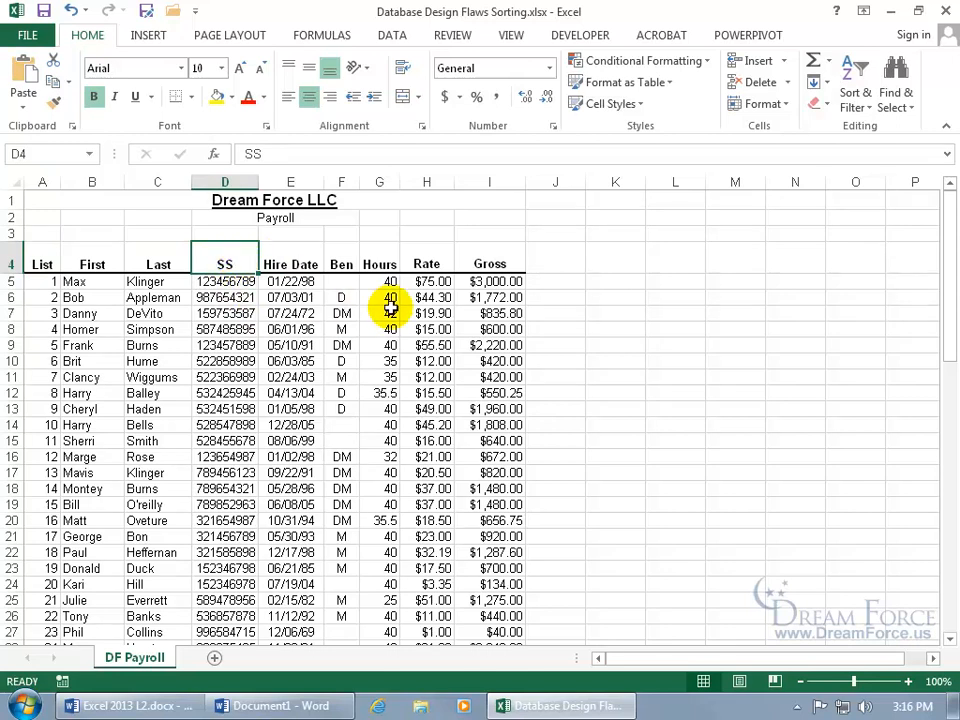
{"action": "left_click", "coordinate": [159, 261]}
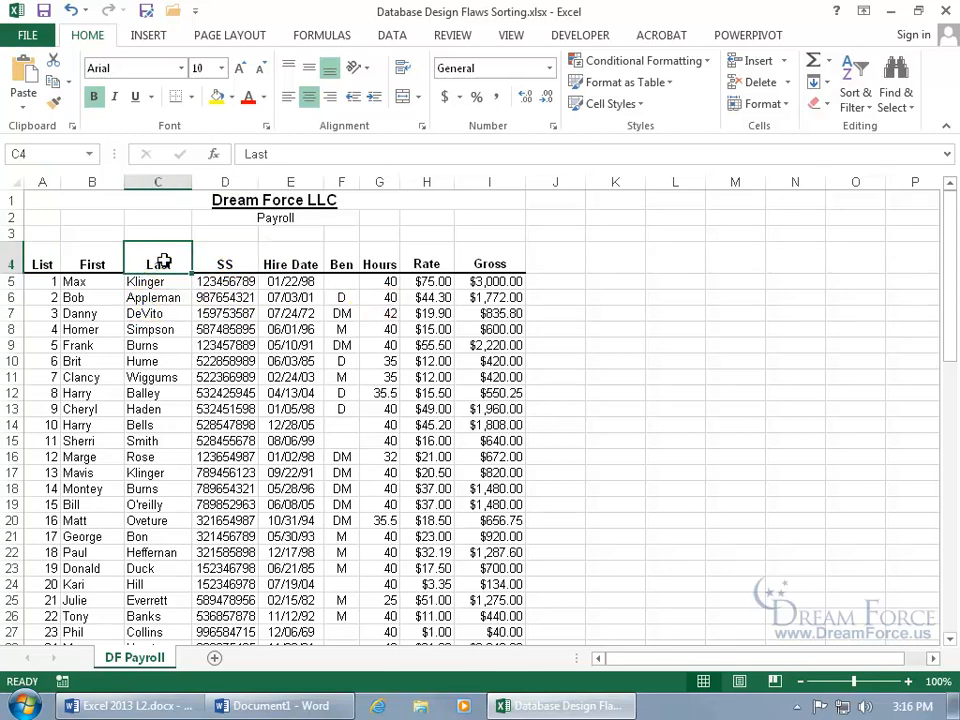
{"action": "left_click", "coordinate": [152, 471]}
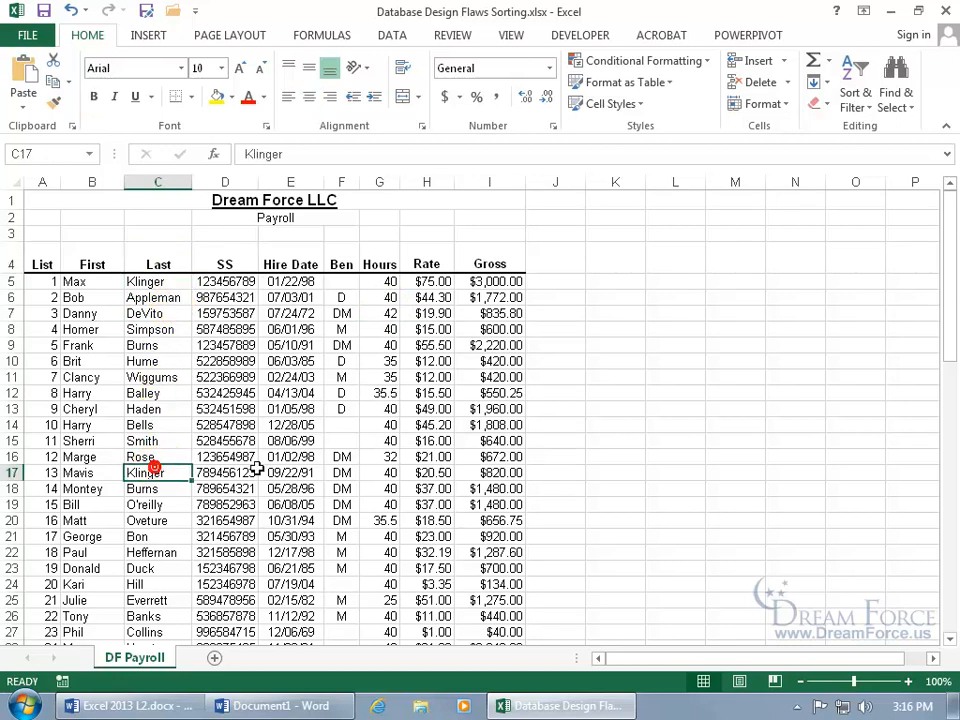
Compare the formatting of the Last and SS column labels with a data cell in the SS column
{"action": "left_click", "coordinate": [174, 264]}
{"action": "left_click", "coordinate": [174, 264]}
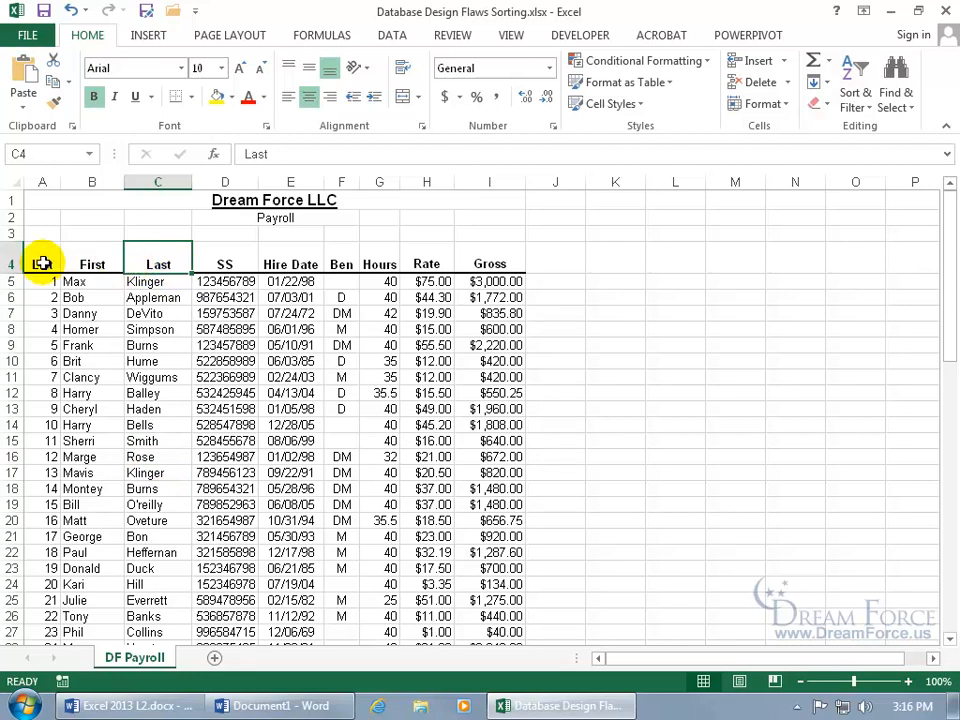
{"action": "left_click", "coordinate": [216, 328]}
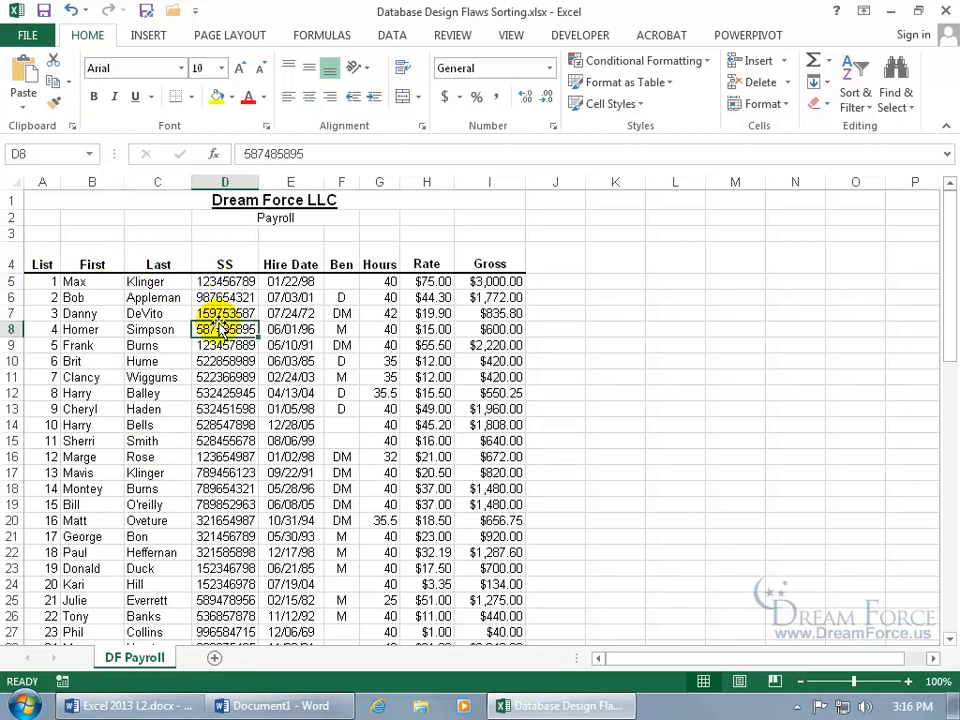
{"action": "left_click", "coordinate": [213, 262]}
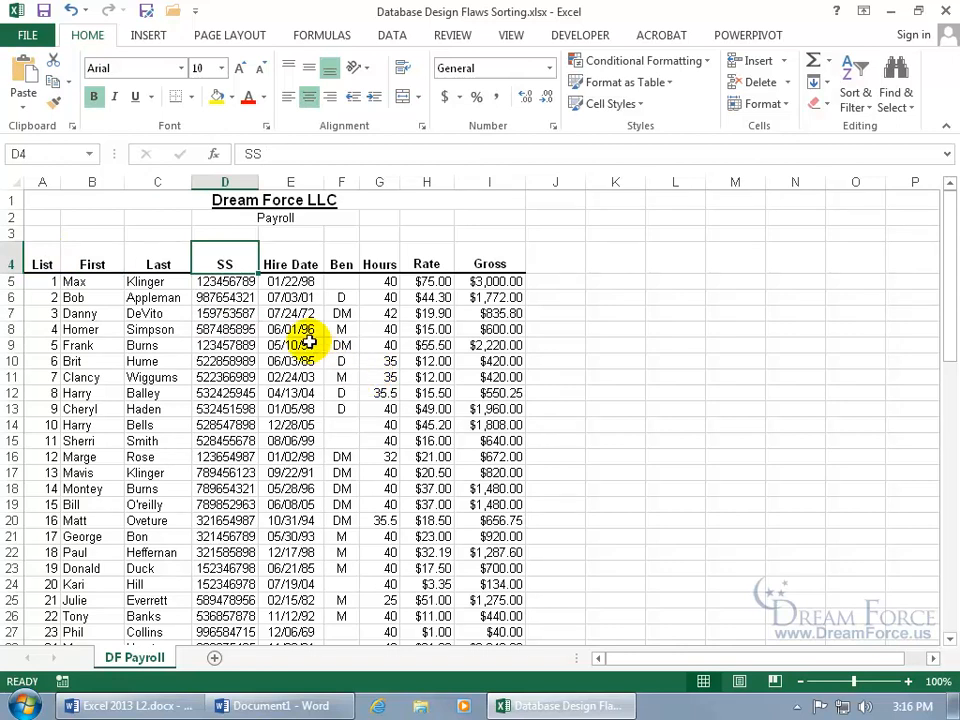
Review the column label formatting flaw in Word, and compare the First and Last labels with a Last column entry in Excel
{"action": "left_click", "coordinate": [313, 710]}
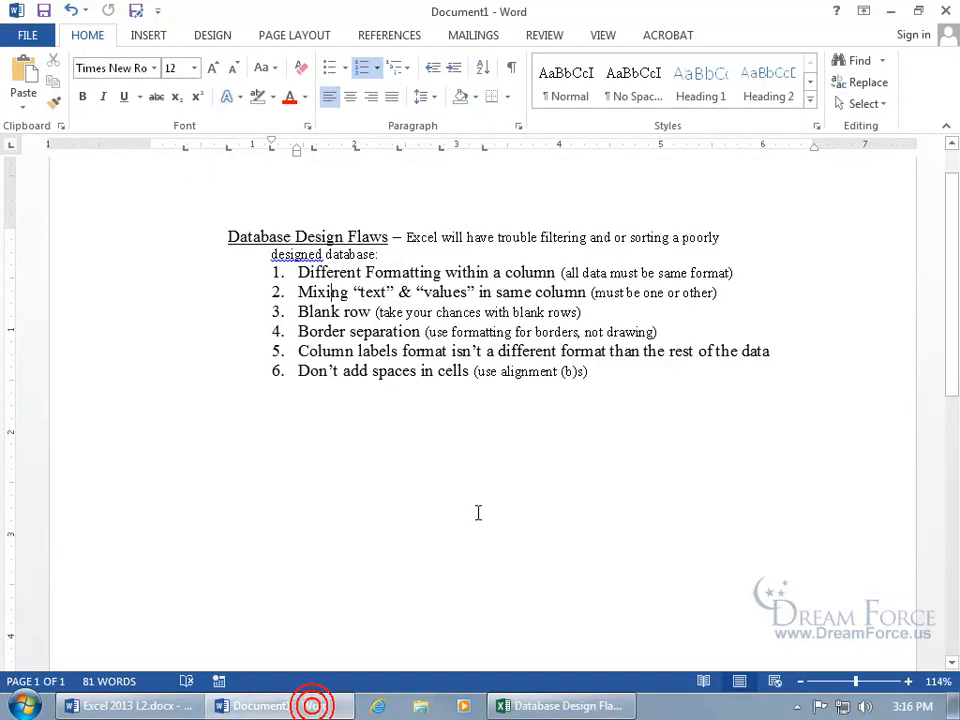
{"action": "left_click", "coordinate": [360, 352]}
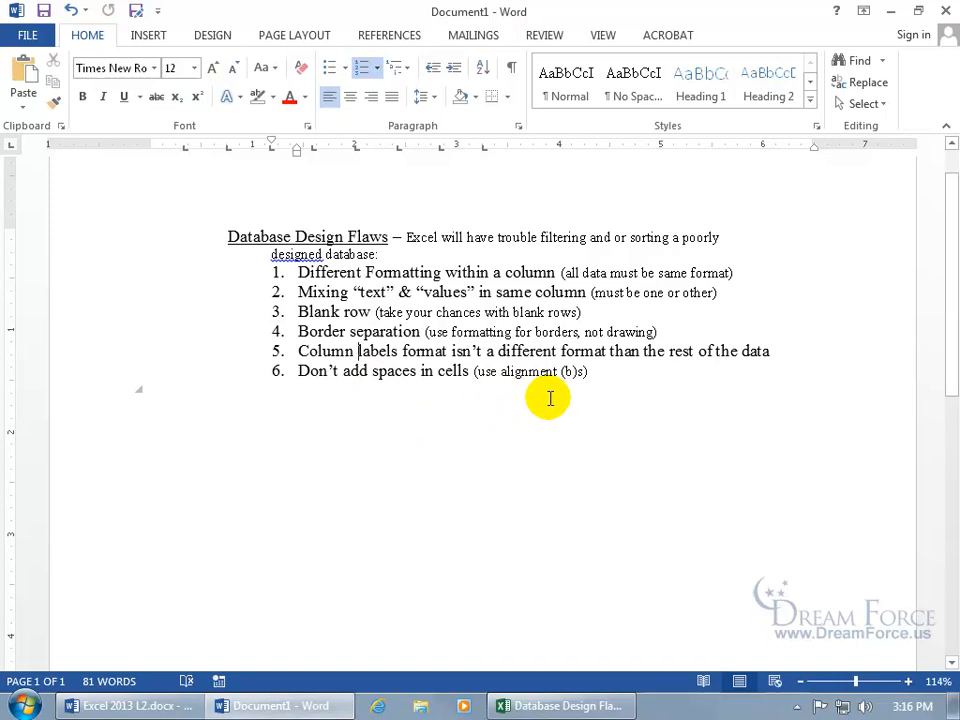
{"action": "left_click", "coordinate": [560, 705]}
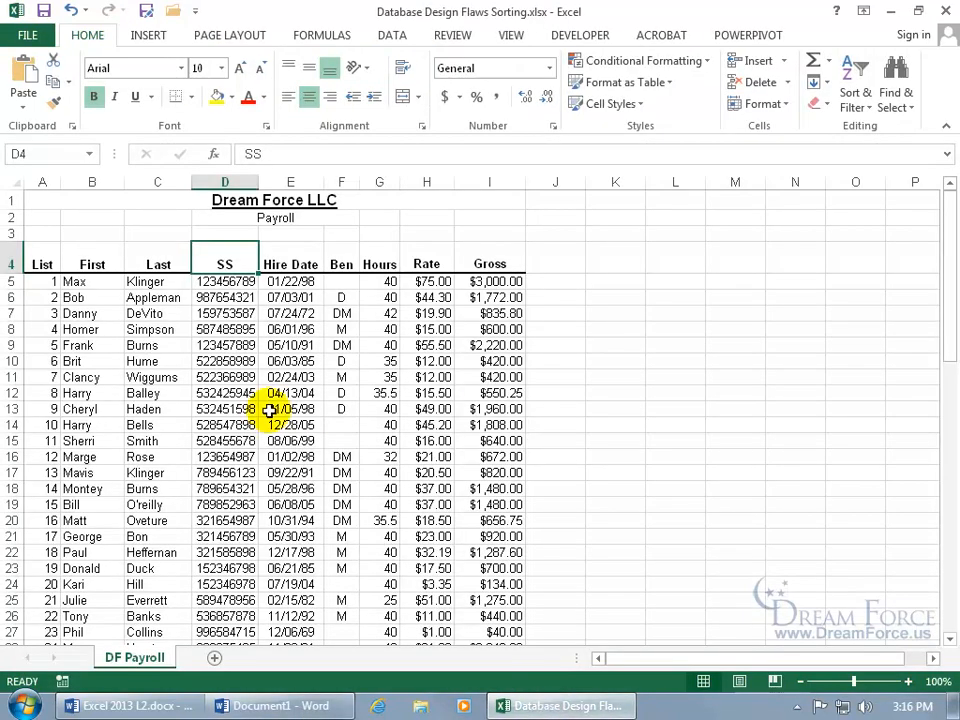
{"action": "left_click", "coordinate": [160, 265]}
{"action": "left_click", "coordinate": [95, 264]}
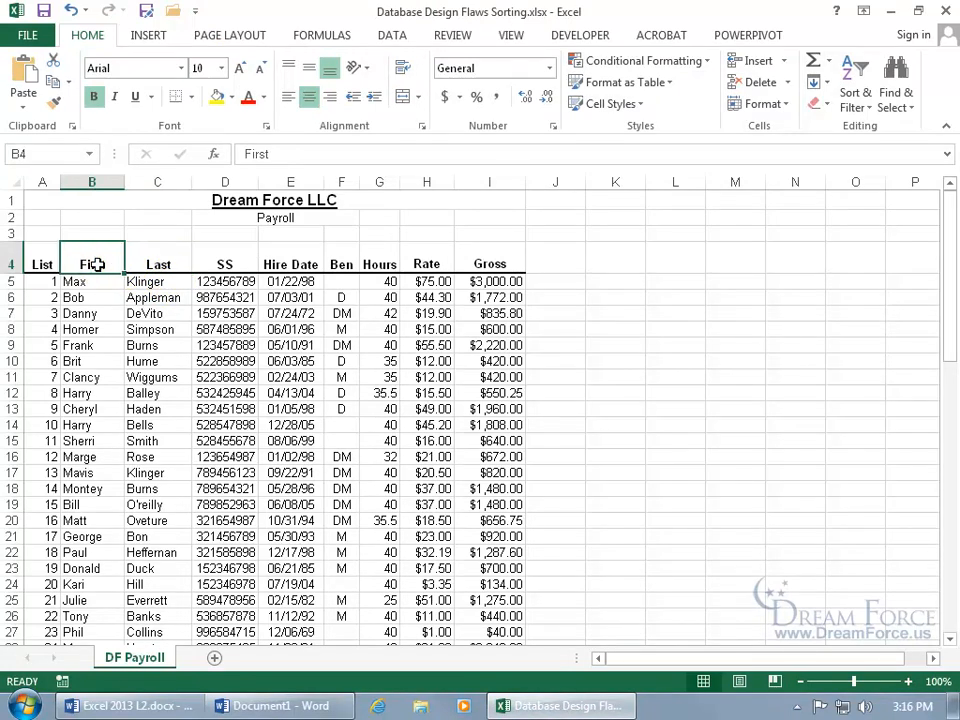
{"action": "left_click", "coordinate": [95, 264]}
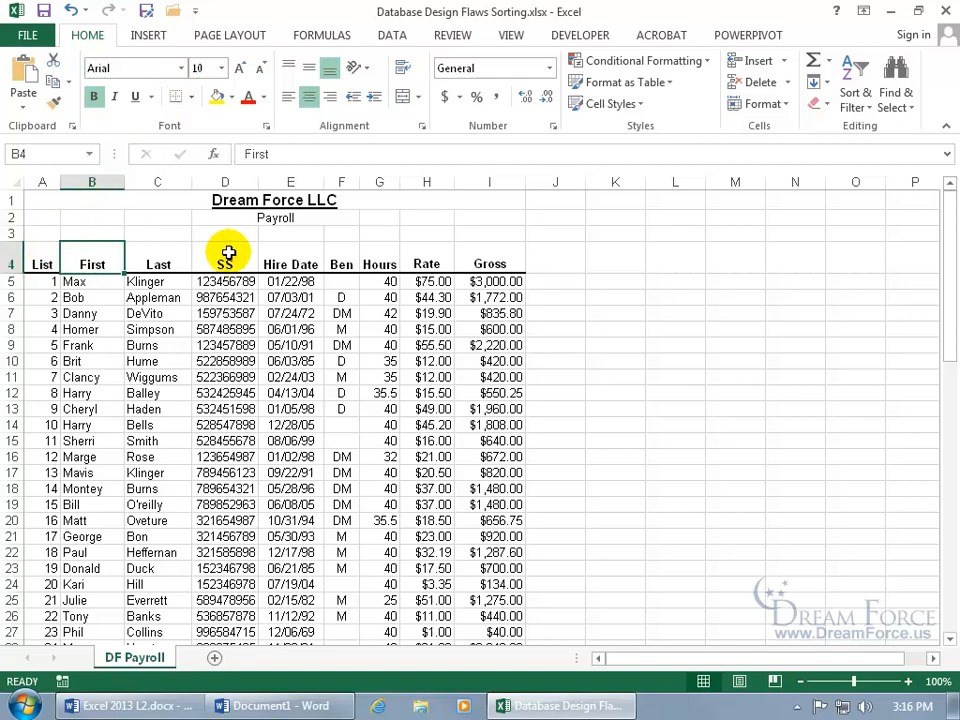
{"action": "left_click", "coordinate": [169, 262]}
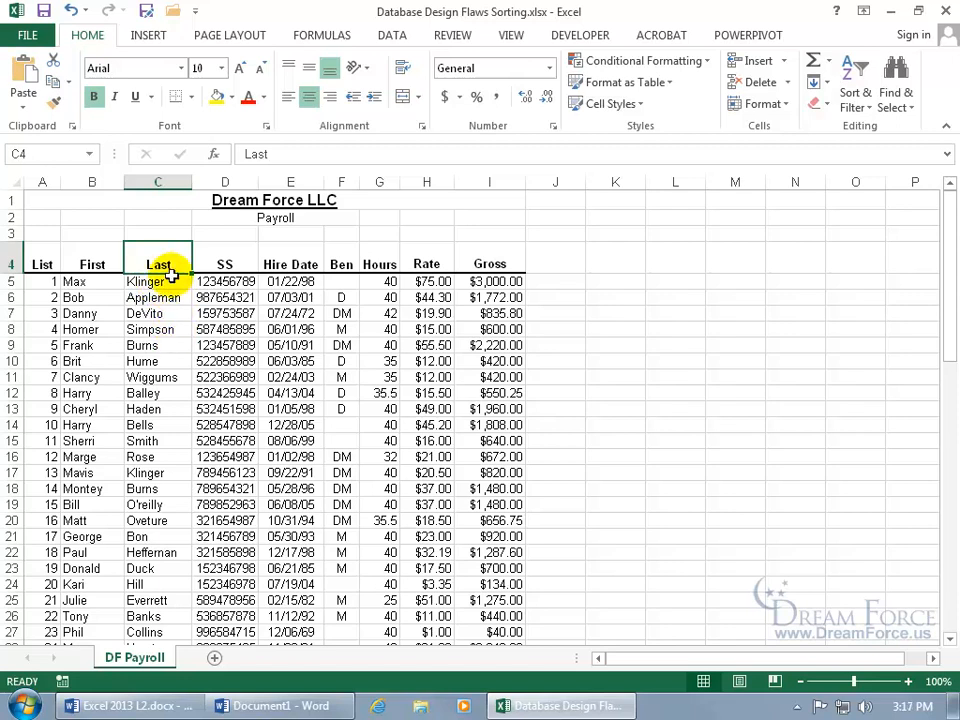
{"action": "left_click", "coordinate": [169, 264]}
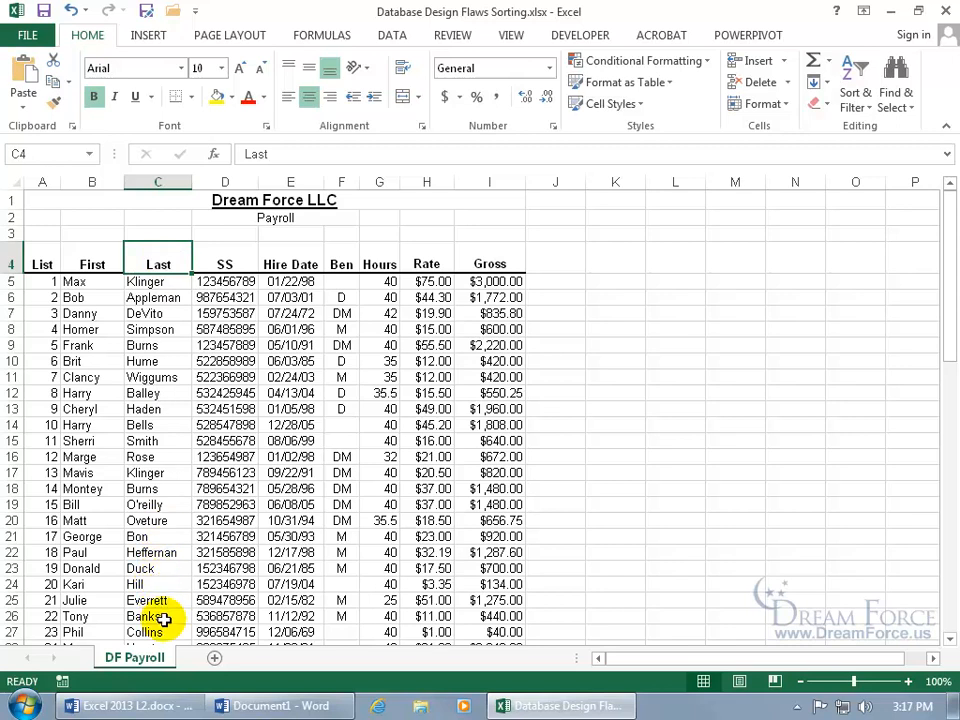
{"action": "left_click", "coordinate": [150, 504]}
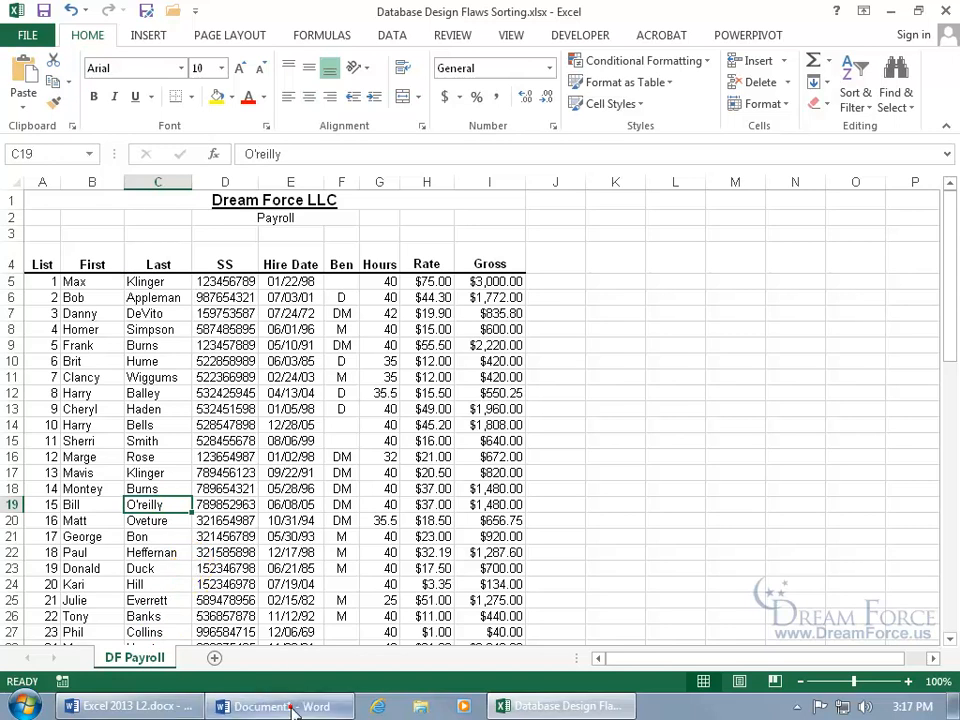
Review the note about spaces in cells in Word, and try indenting the Last entry in C13 in Excel with leading spaces
{"action": "left_click", "coordinate": [290, 706]}
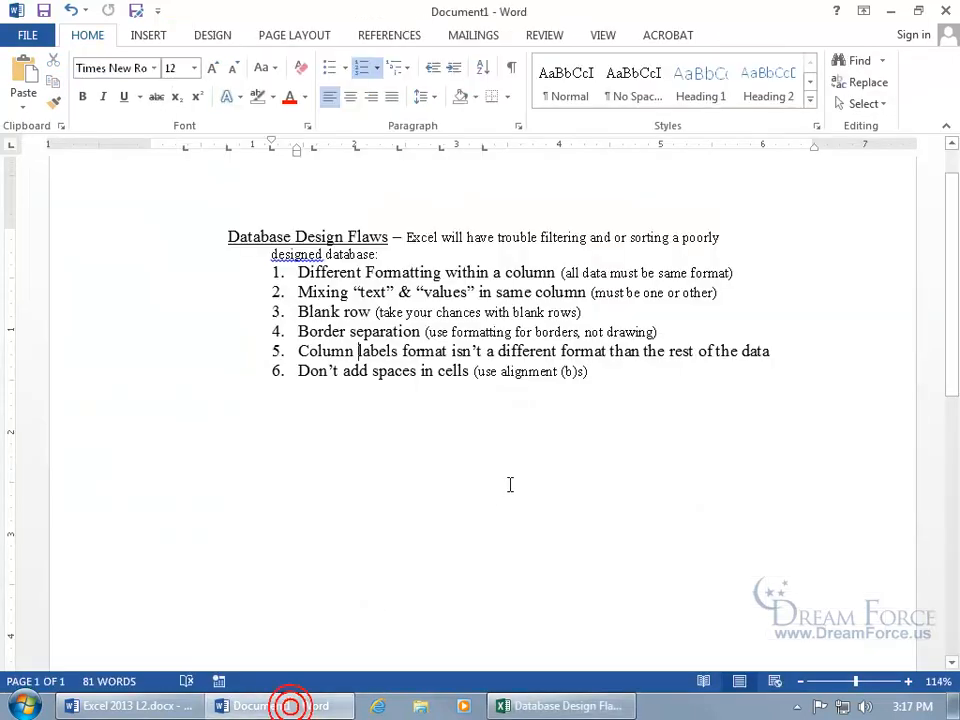
{"action": "left_click", "coordinate": [559, 706]}
{"action": "left_click", "coordinate": [137, 407]}
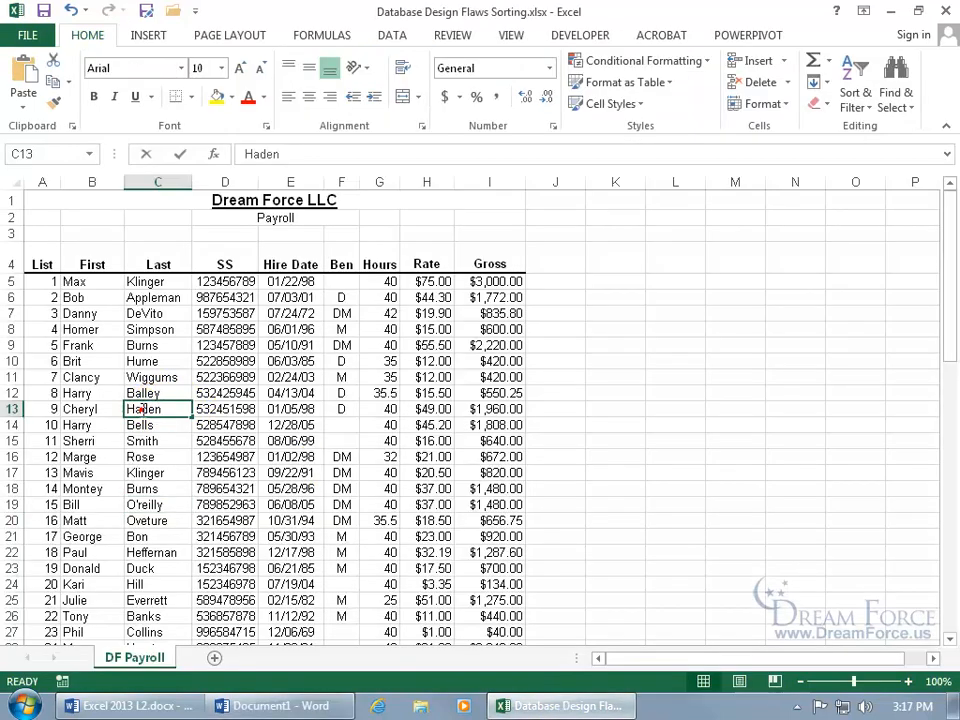
{"action": "double_click", "coordinate": [135, 412]}
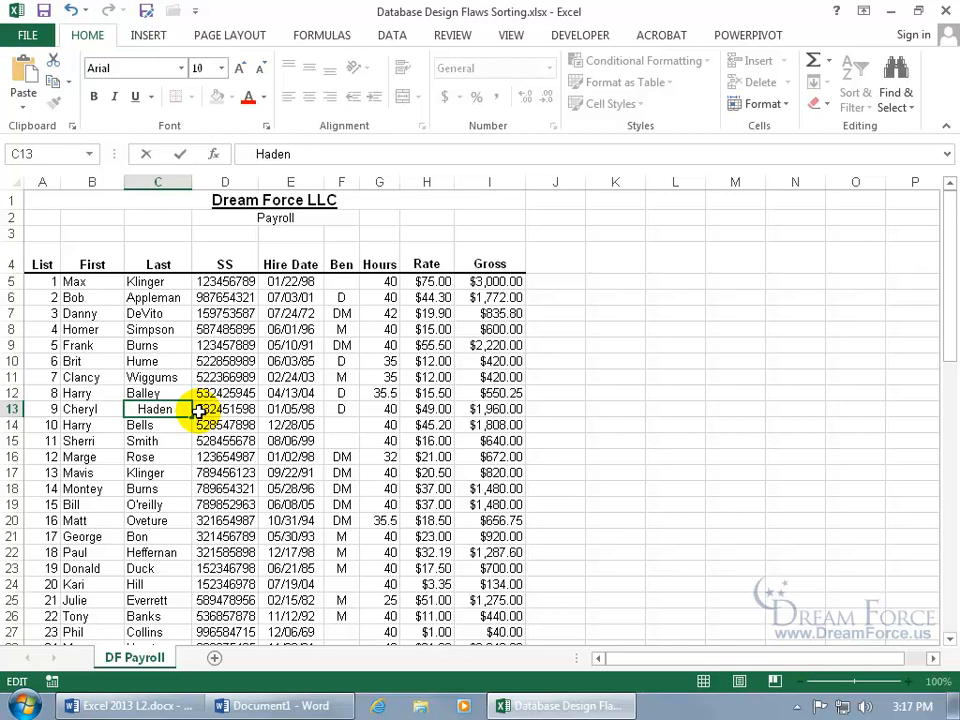
{"action": "key", "text": "Escape"}
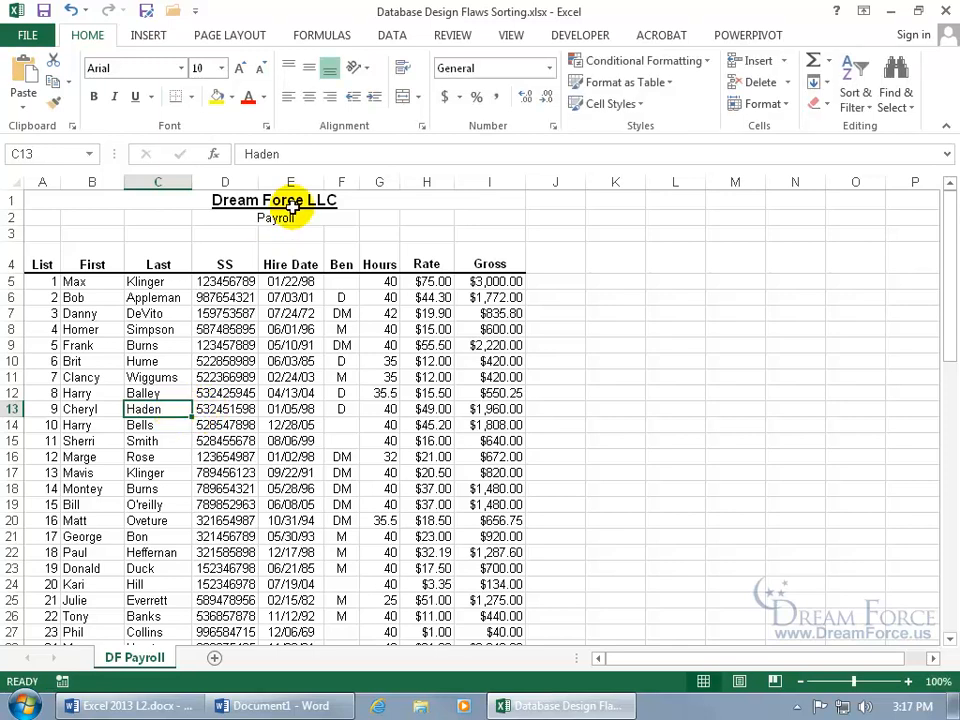
{"action": "left_click", "coordinate": [312, 97]}
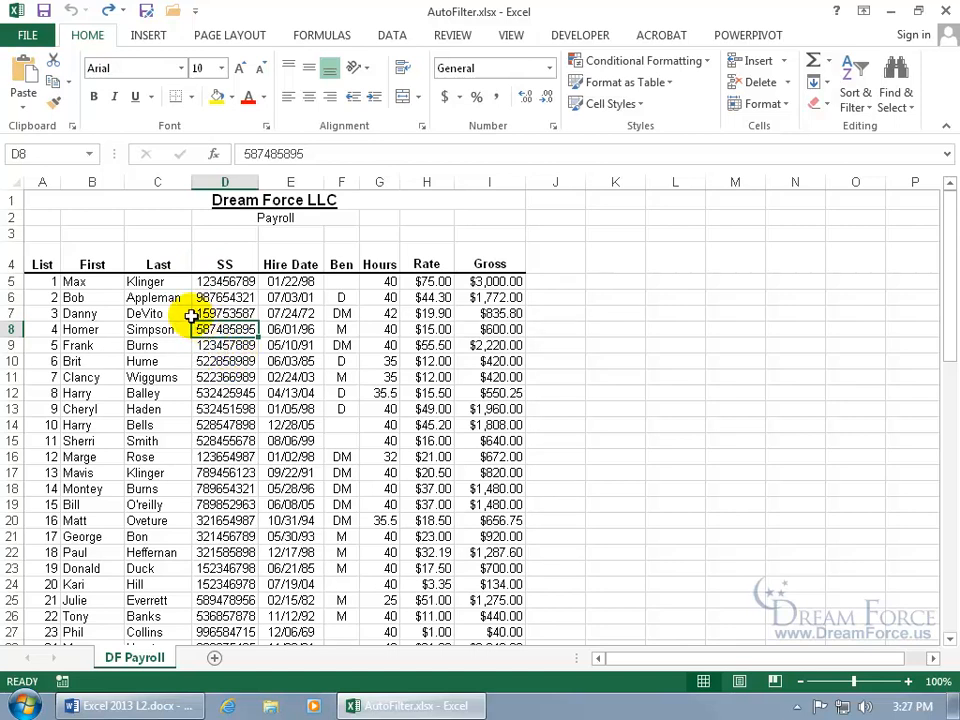
Turn on filtering for the payroll list in AutoFilter.xlsx and filter the Ben column to show only M
{"action": "left_click", "coordinate": [862, 106]}
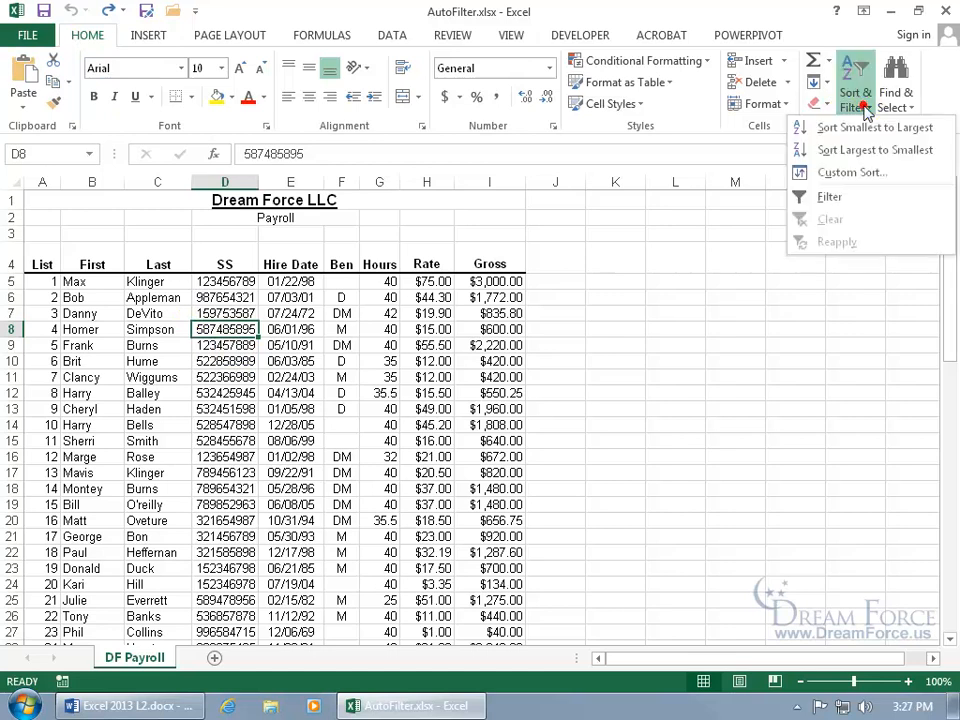
{"action": "left_click", "coordinate": [835, 197]}
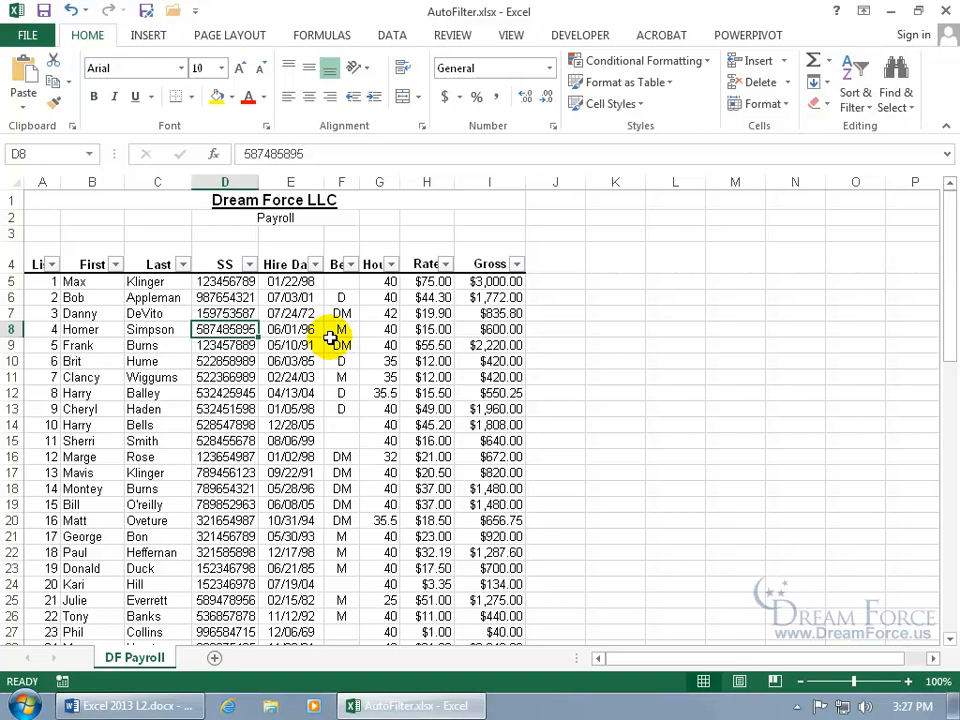
{"action": "left_click", "coordinate": [351, 266]}
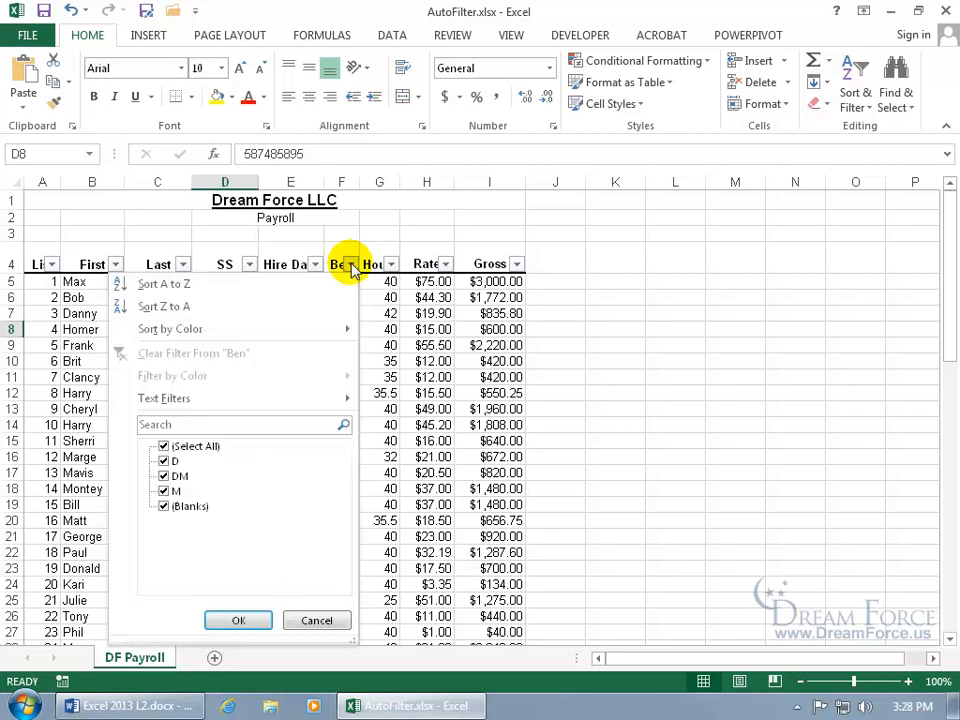
{"action": "left_click", "coordinate": [172, 450]}
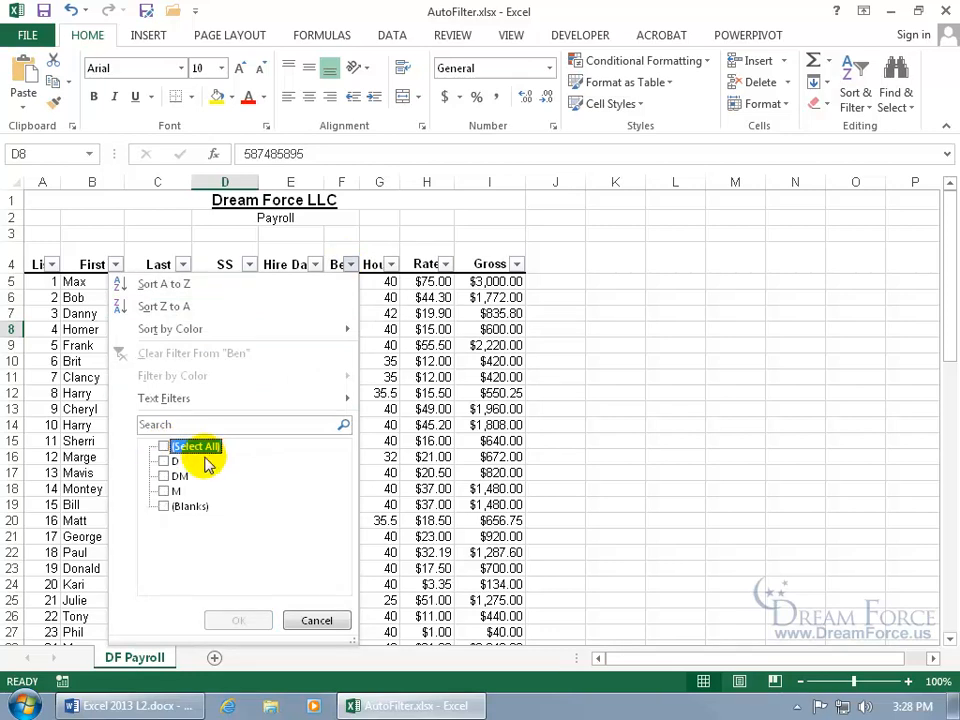
{"action": "left_click", "coordinate": [163, 492]}
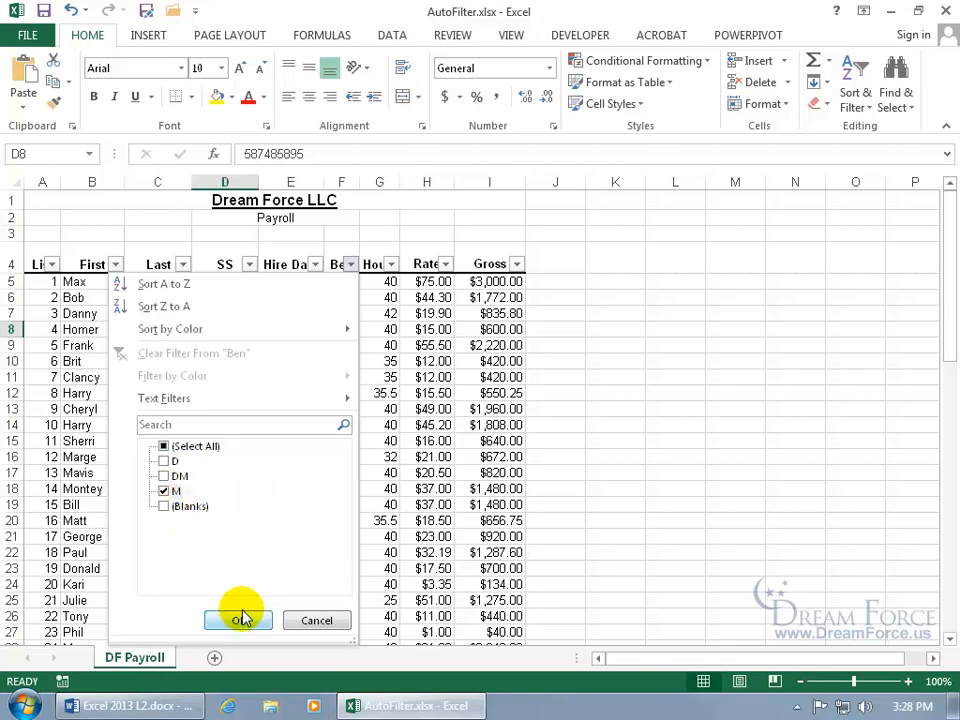
{"action": "left_click", "coordinate": [240, 619]}
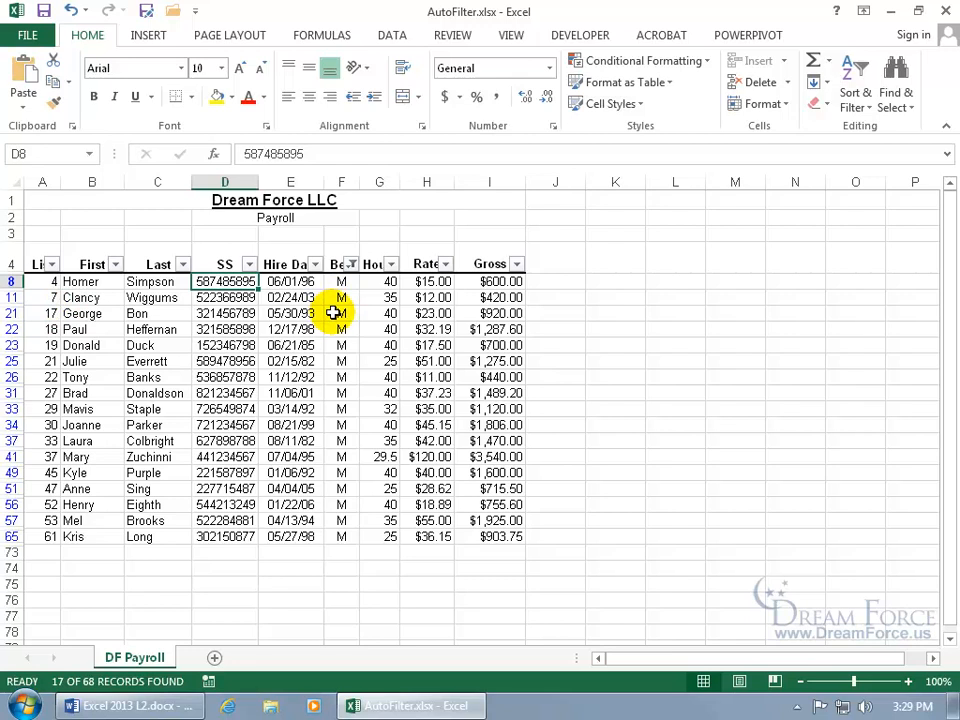
Reset the Ben column filter to include all of its values
{"action": "left_click", "coordinate": [352, 264]}
{"action": "left_click", "coordinate": [163, 445]}
{"action": "left_click", "coordinate": [248, 622]}
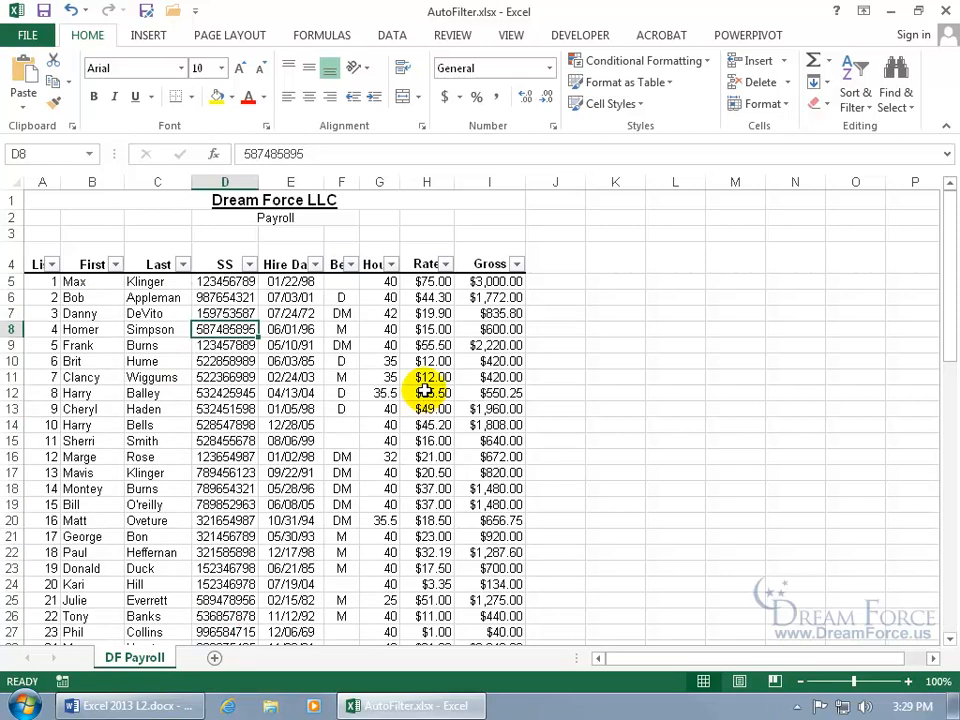
Set up a custom number filter on the Rate column for values less than 50, keeping the columns behind the dialog in view
{"action": "left_click", "coordinate": [446, 264]}
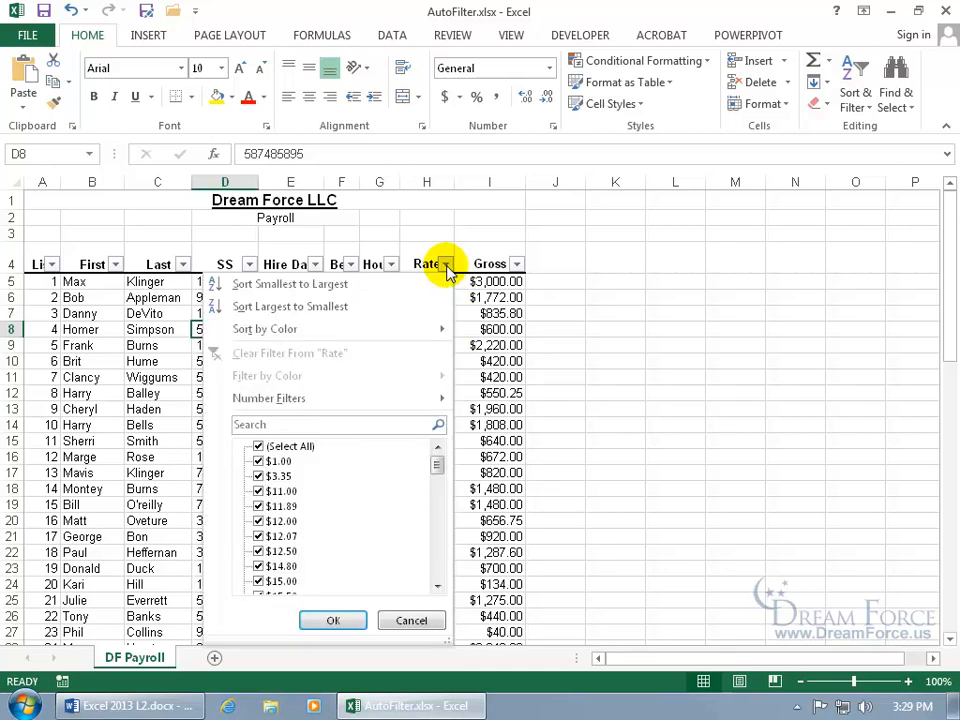
{"action": "mouse_move", "coordinate": [367, 403]}
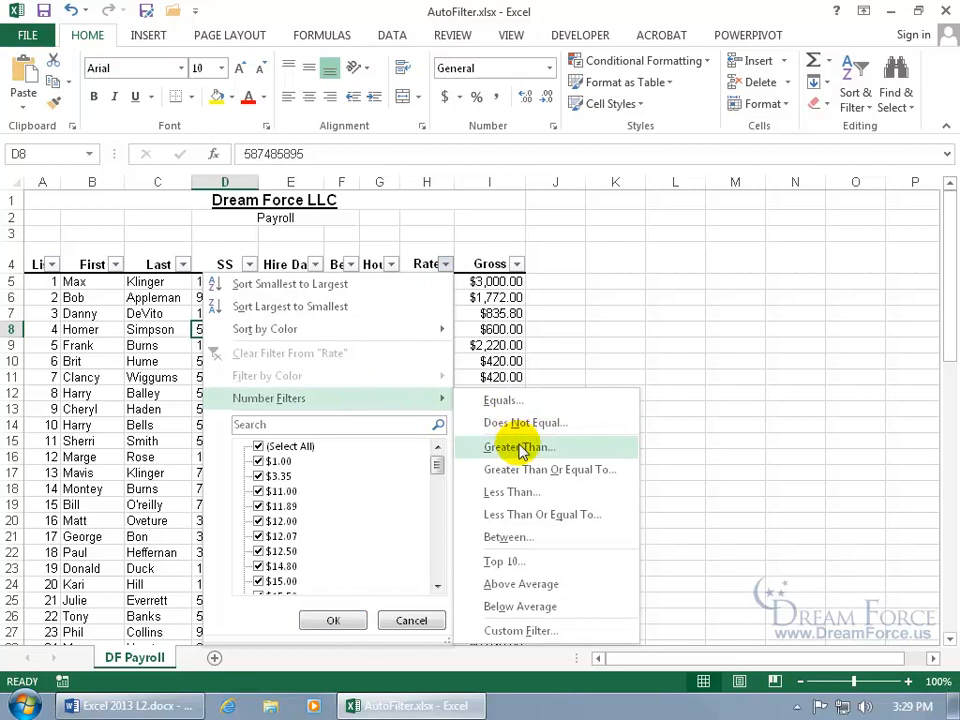
{"action": "left_click", "coordinate": [519, 494]}
{"action": "type", "text": "50"}
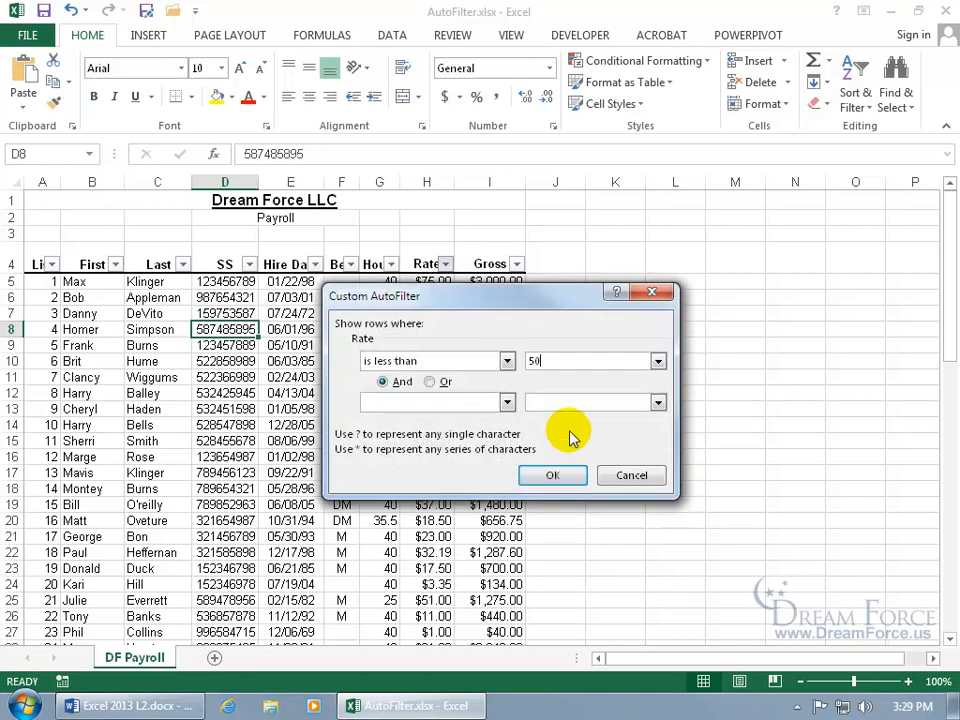
{"action": "left_click_drag", "start_coordinate": [328, 305], "coordinate": [496, 358]}
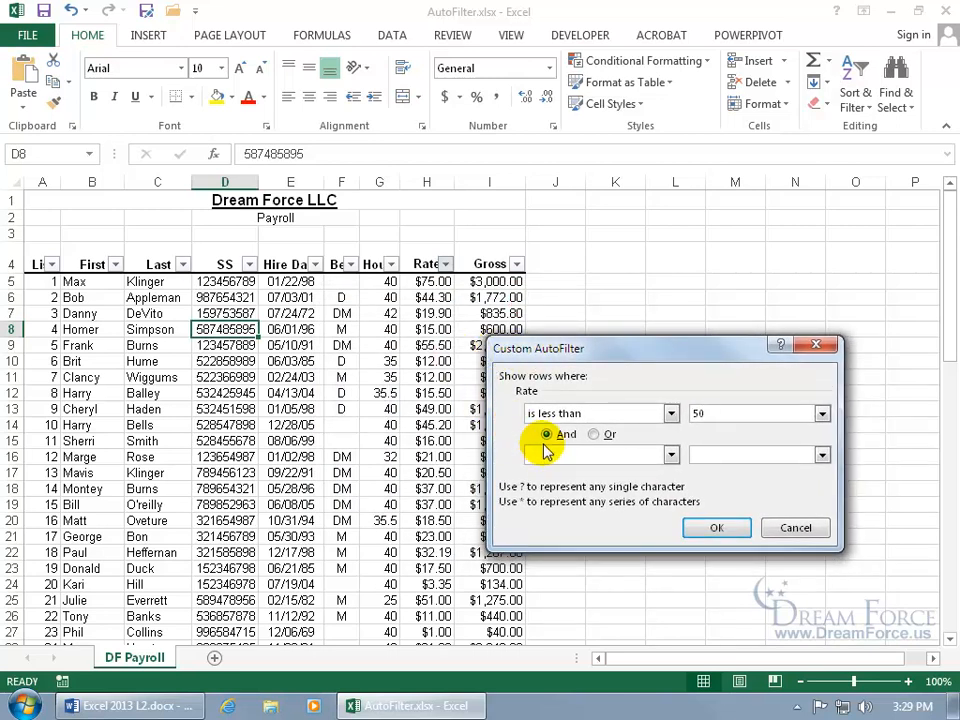
Add an And condition of greater than 25 to the Rate filter and apply it
{"action": "left_click", "coordinate": [671, 454]}
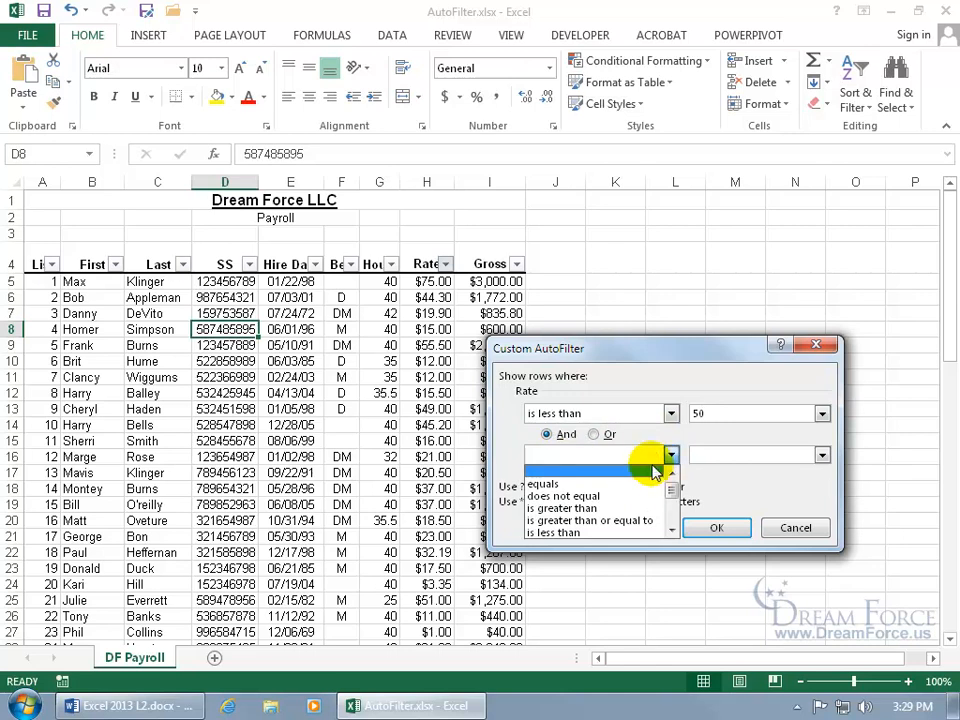
{"action": "left_click", "coordinate": [601, 510]}
{"action": "left_click", "coordinate": [707, 455]}
{"action": "type", "text": "25"}
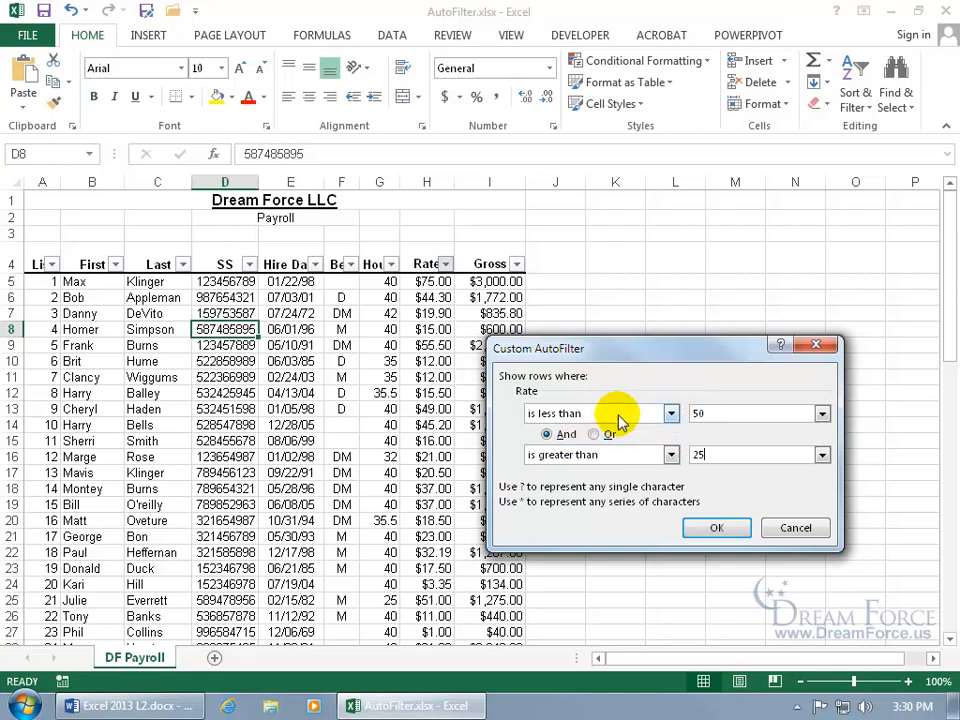
{"action": "left_click", "coordinate": [707, 420]}
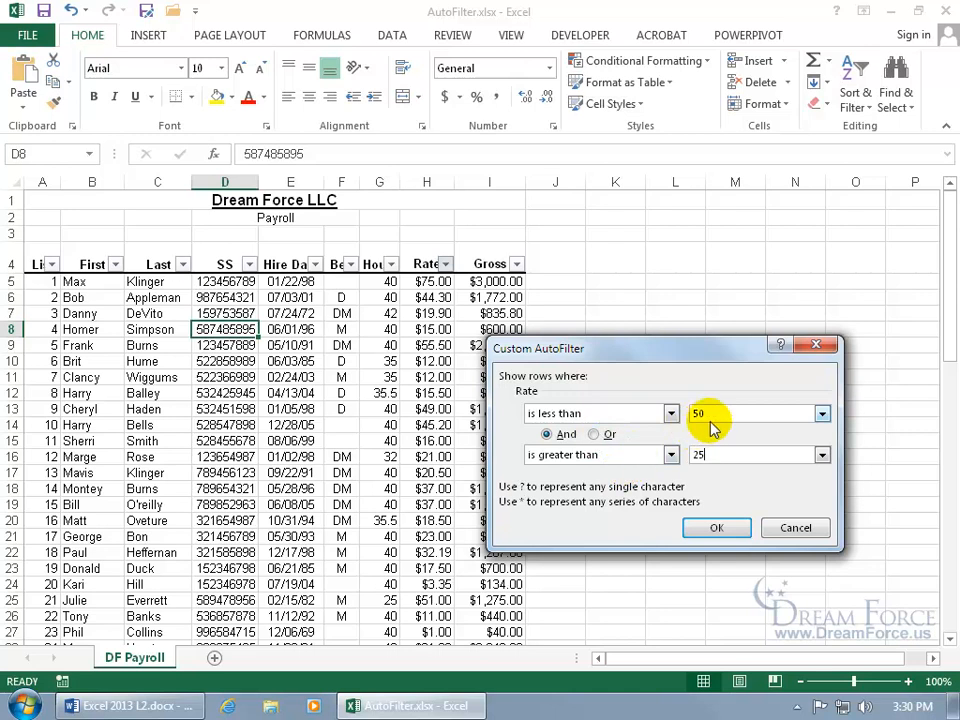
{"action": "left_click", "coordinate": [710, 461]}
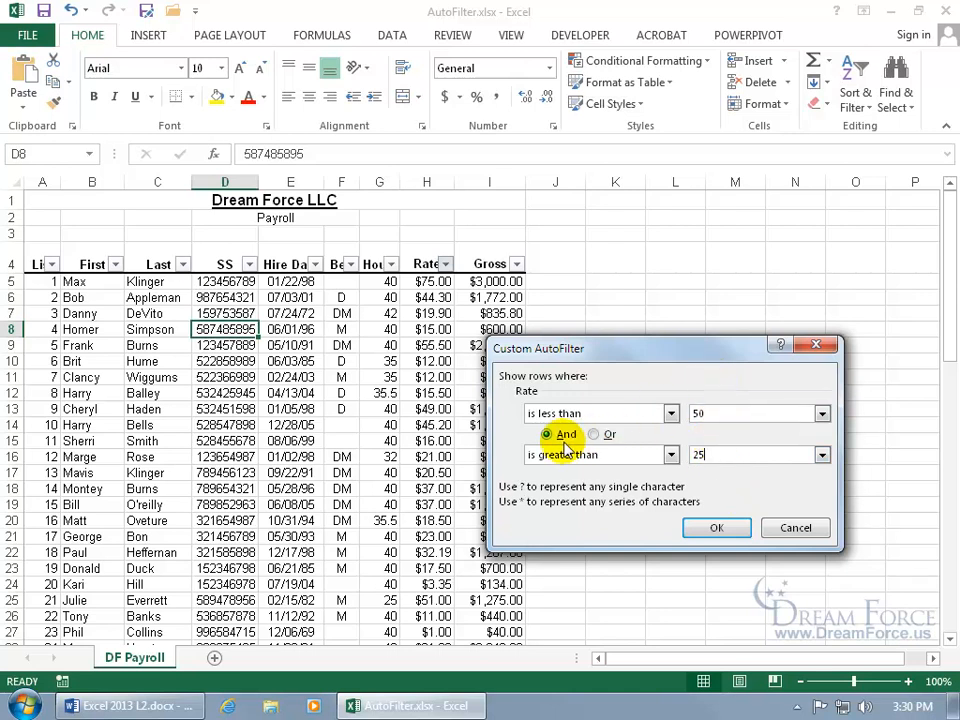
{"action": "left_click", "coordinate": [716, 532]}
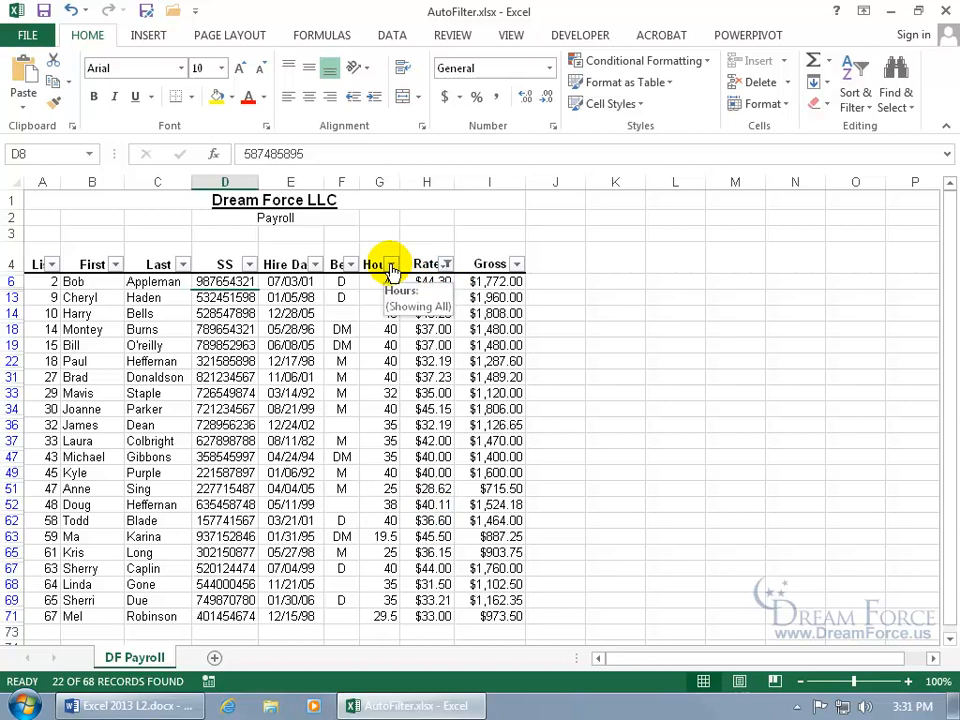
Apply a custom number filter to the Hours column for values less than 40
{"action": "left_click", "coordinate": [390, 264]}
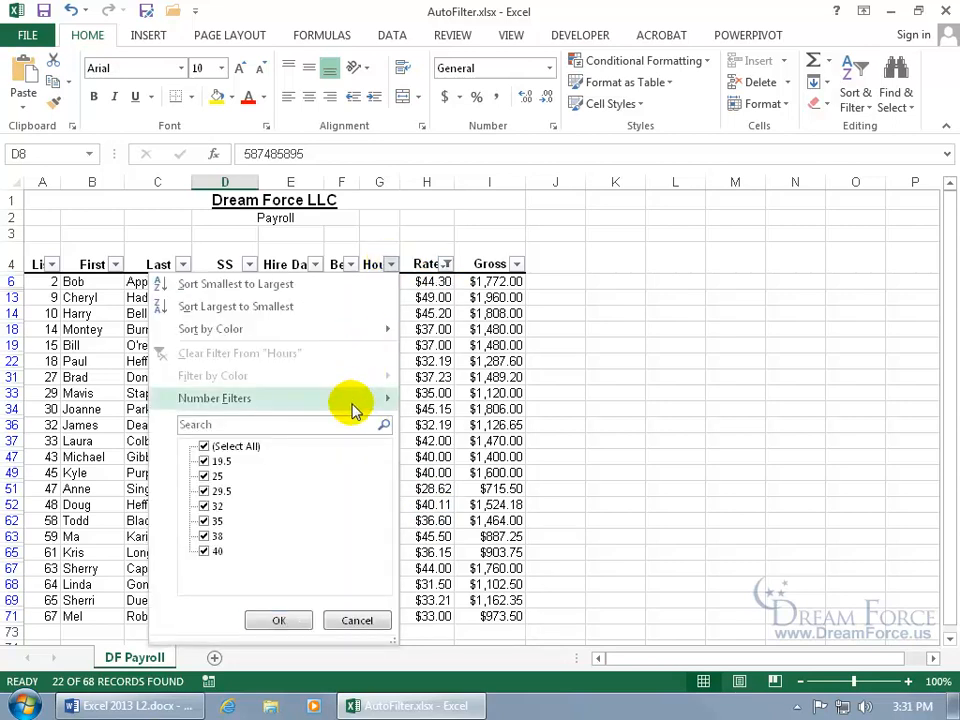
{"action": "mouse_move", "coordinate": [355, 410]}
{"action": "left_click", "coordinate": [459, 491]}
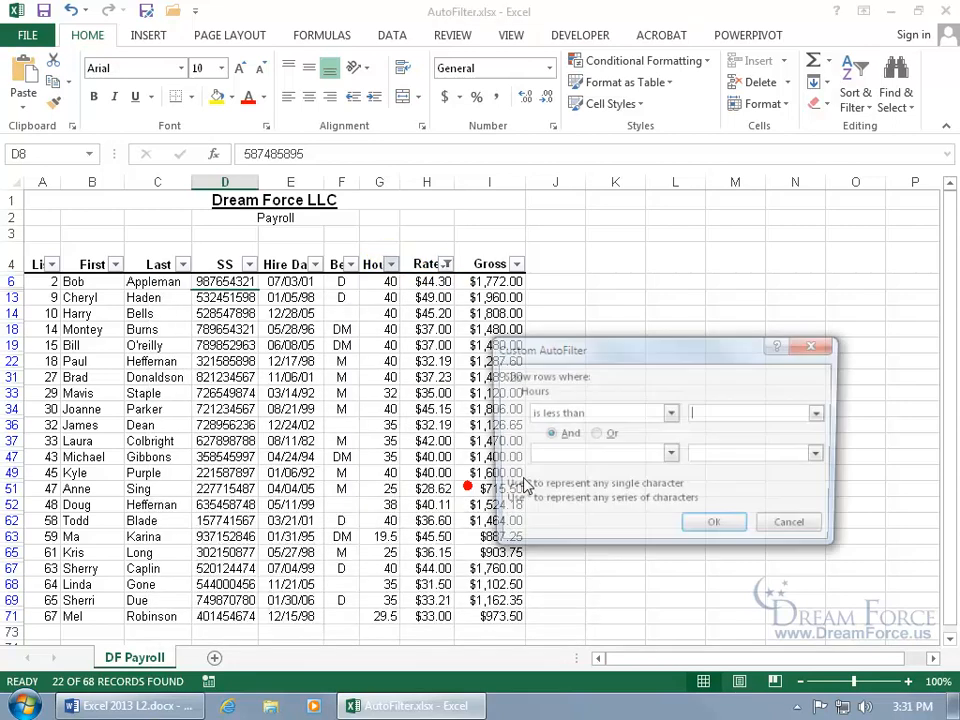
{"action": "left_click", "coordinate": [722, 418]}
{"action": "type", "text": "40"}
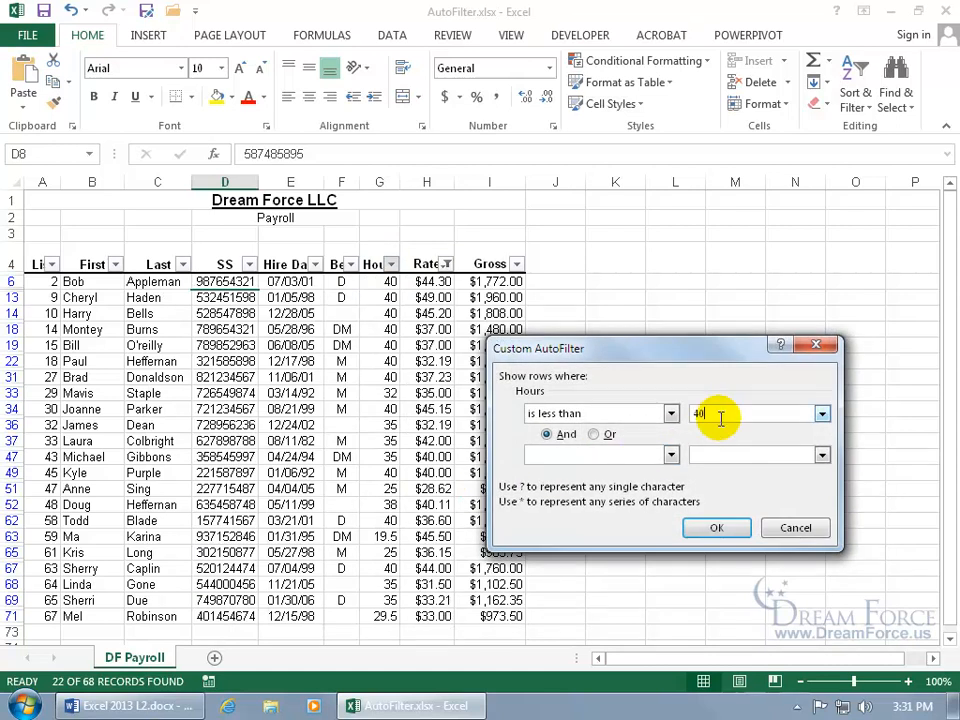
{"action": "left_click", "coordinate": [716, 527]}
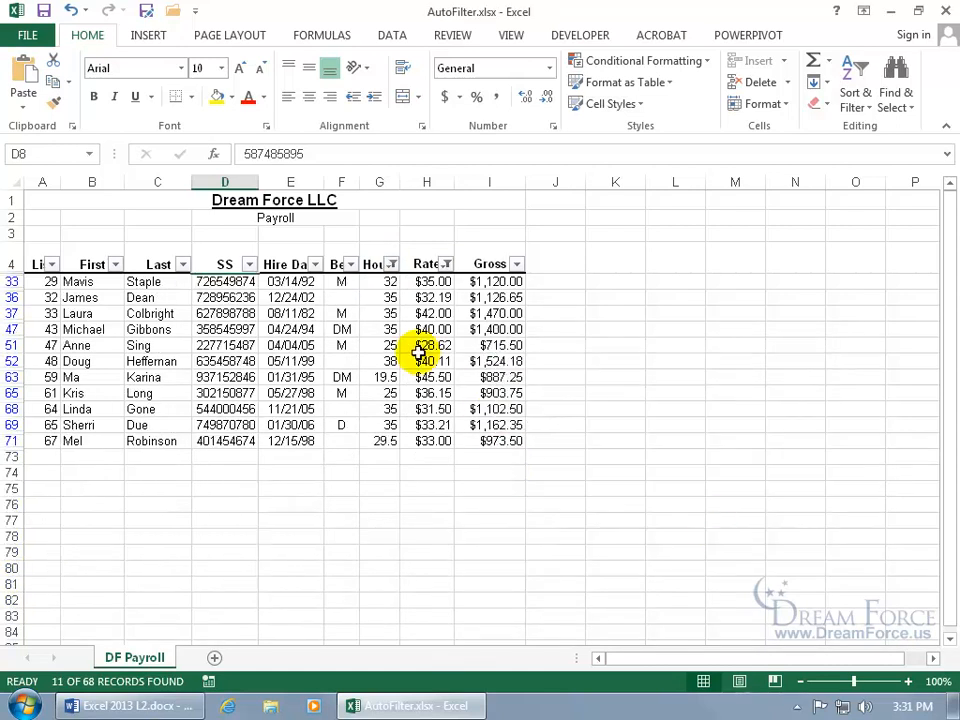
Filter the Ben column to show only M, on top of the Rate and Hours filters
{"action": "left_click", "coordinate": [350, 264]}
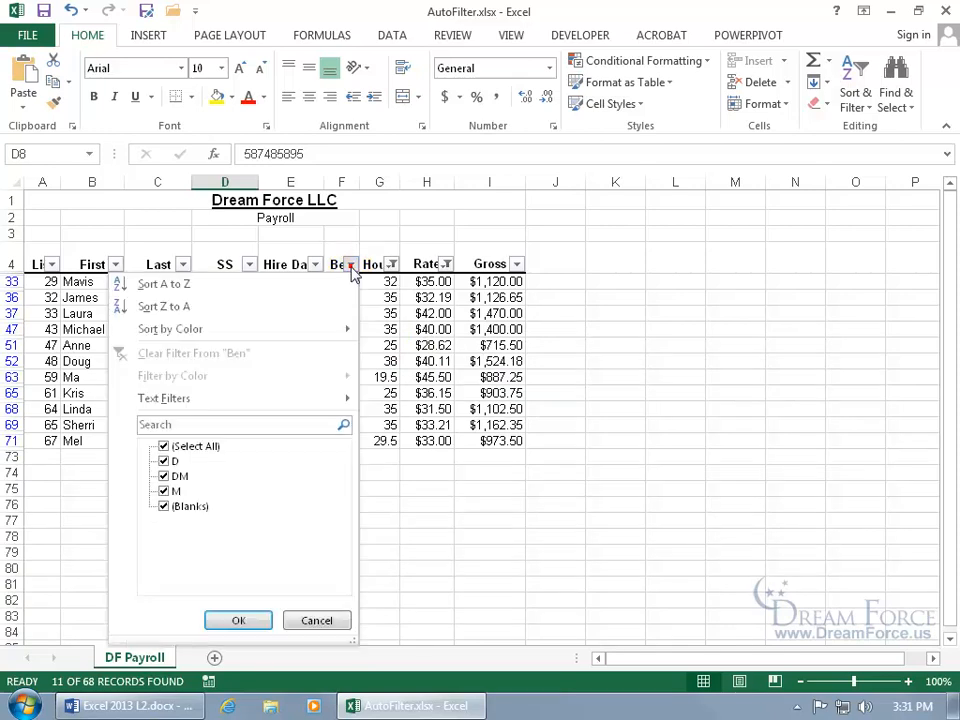
{"action": "left_click", "coordinate": [164, 448]}
{"action": "left_click", "coordinate": [164, 491]}
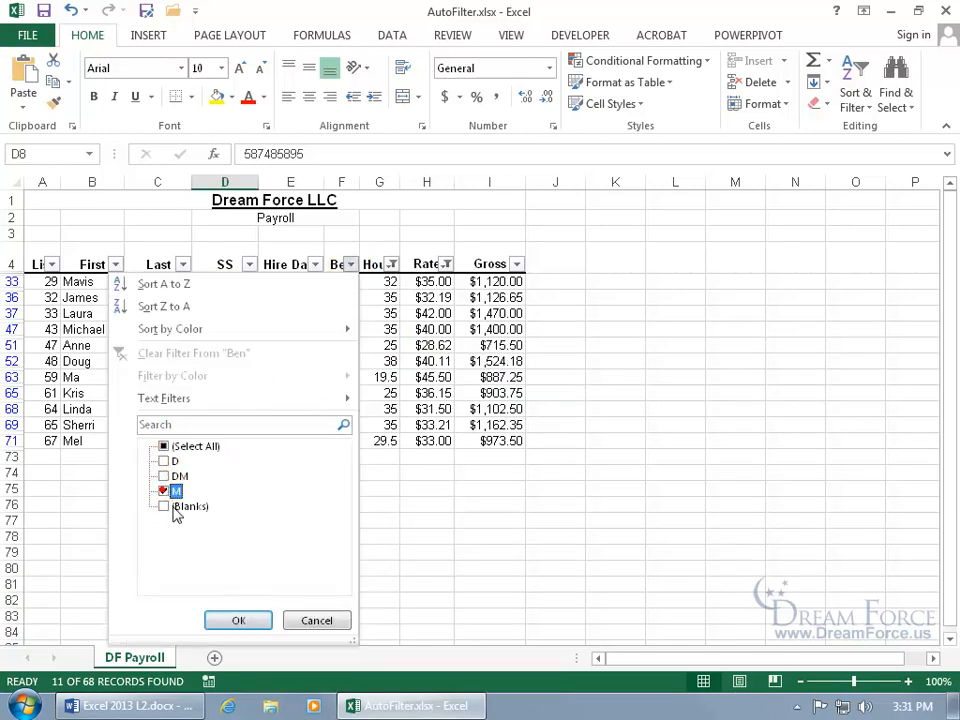
{"action": "left_click", "coordinate": [238, 620]}
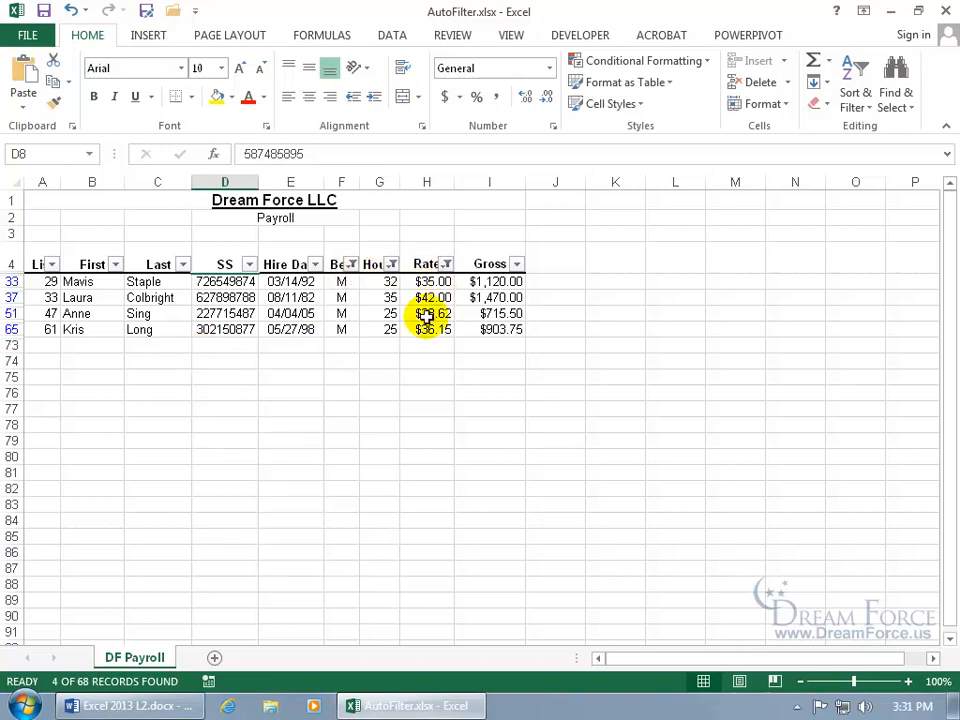
Clear all filters from the payroll list at once and turn filtering off
{"action": "left_click", "coordinate": [351, 265]}
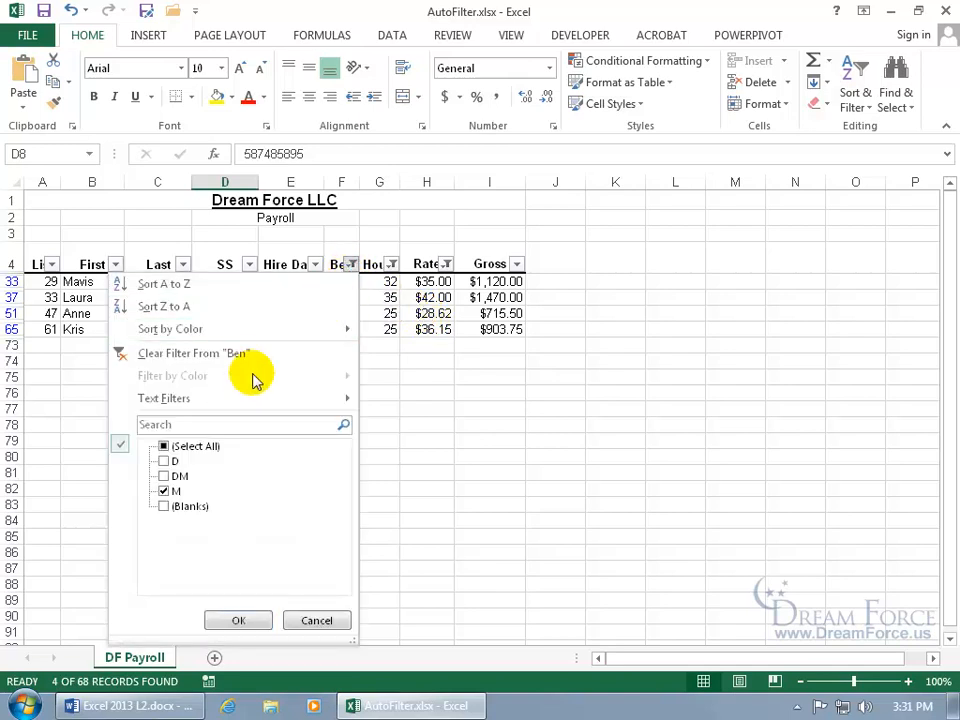
{"action": "left_click", "coordinate": [389, 325]}
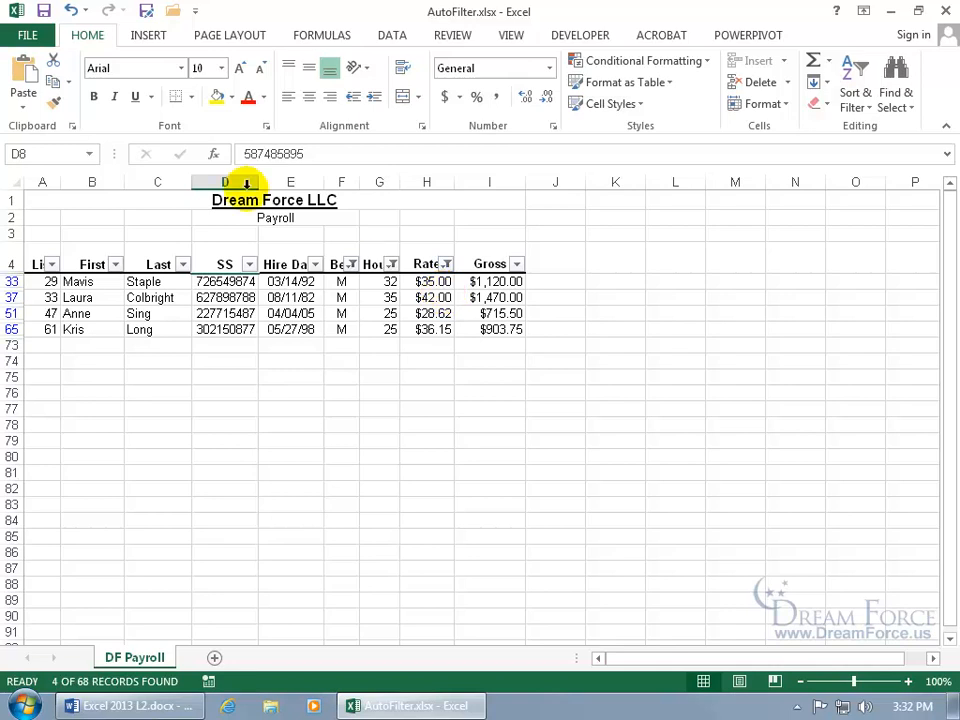
{"action": "left_click", "coordinate": [857, 97]}
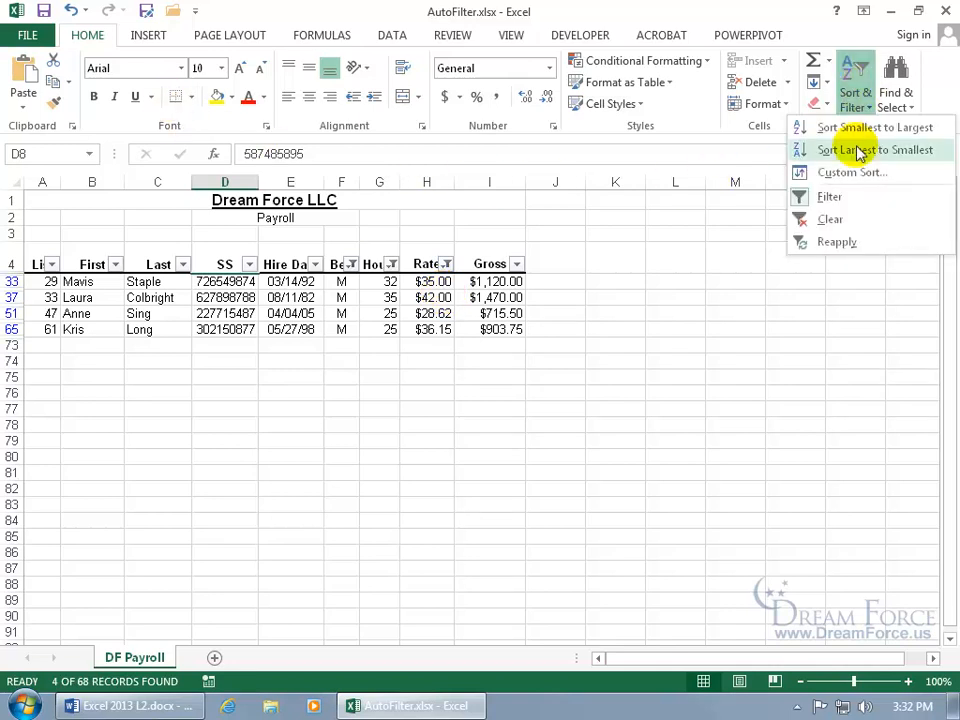
{"action": "left_click", "coordinate": [834, 222]}
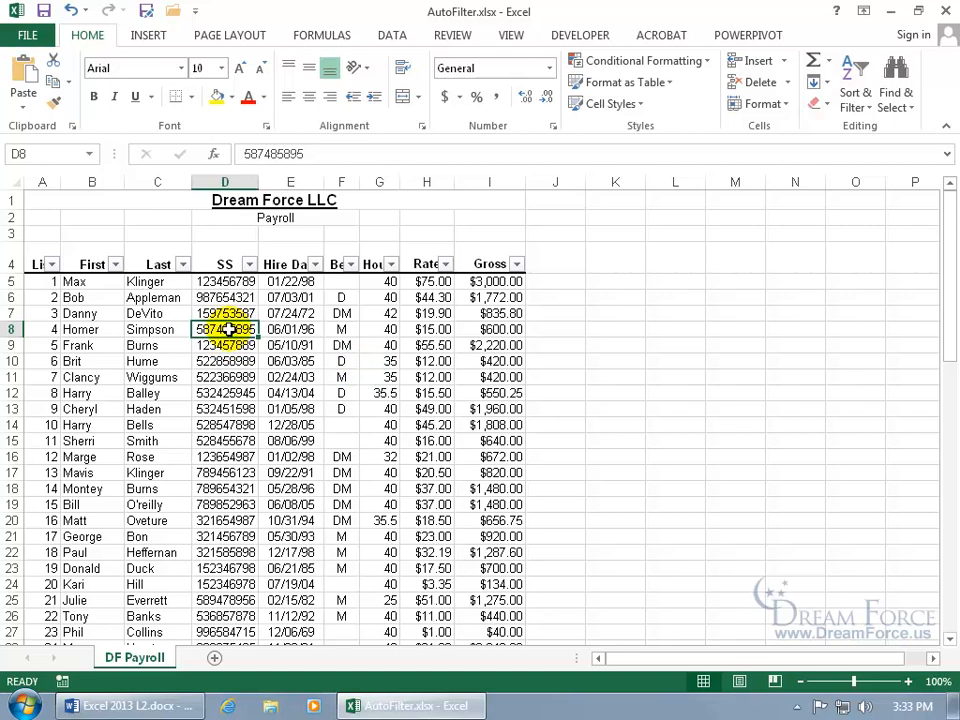
{"action": "left_click", "coordinate": [858, 85]}
{"action": "left_click", "coordinate": [806, 201]}
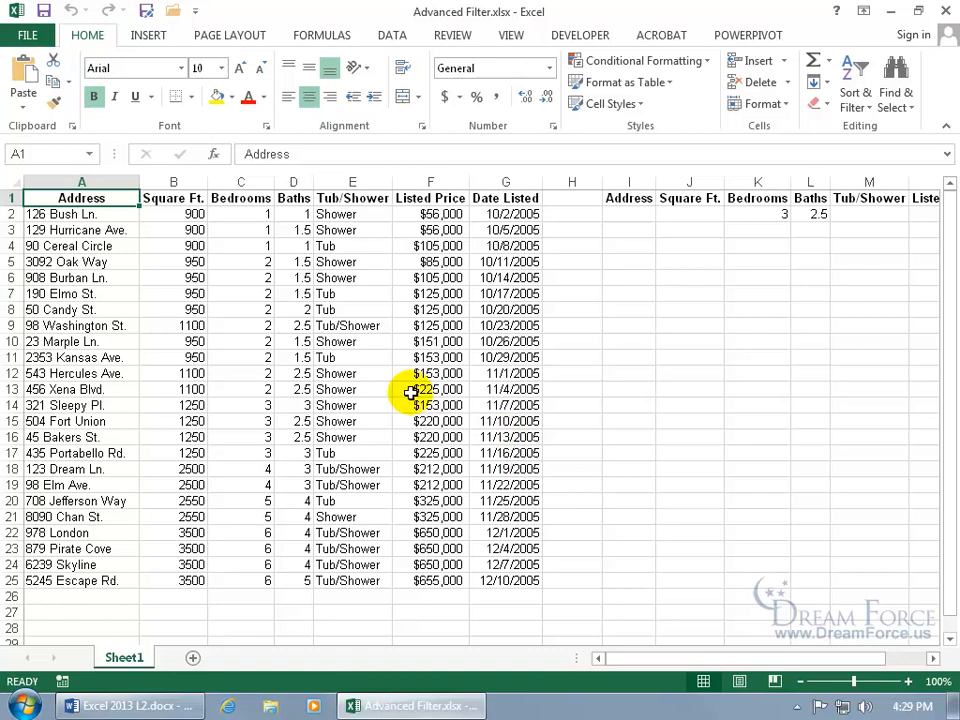
Examine the house list in Advanced Filter.xlsx, comparing its headers with the repeated headers and the Bedrooms and Baths criteria in I1:O2
{"action": "left_click", "coordinate": [216, 343]}
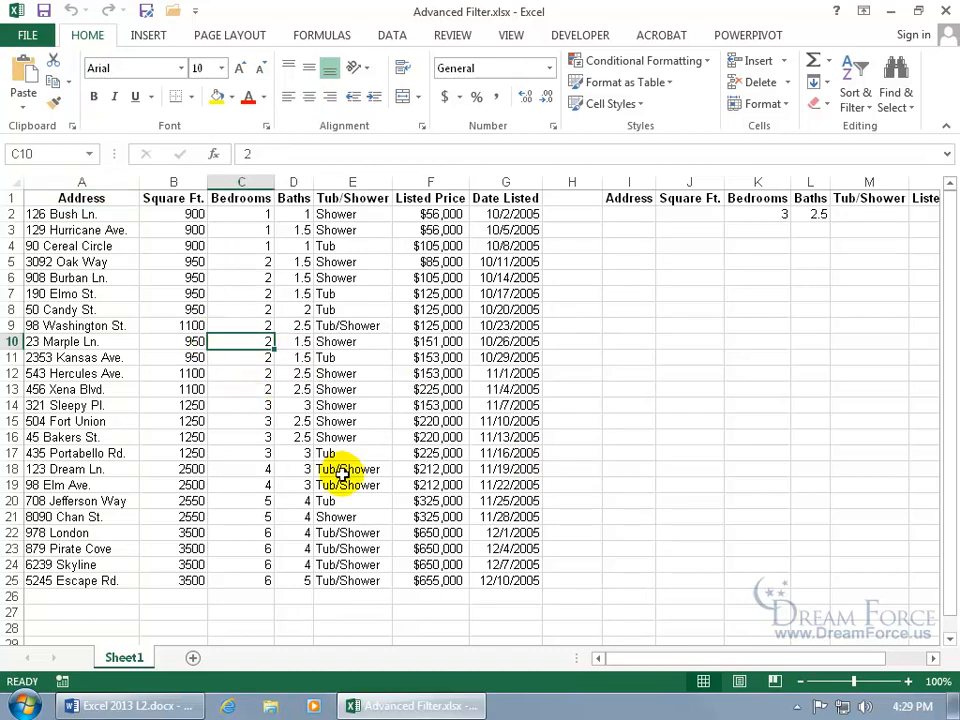
{"action": "left_click", "coordinate": [688, 261]}
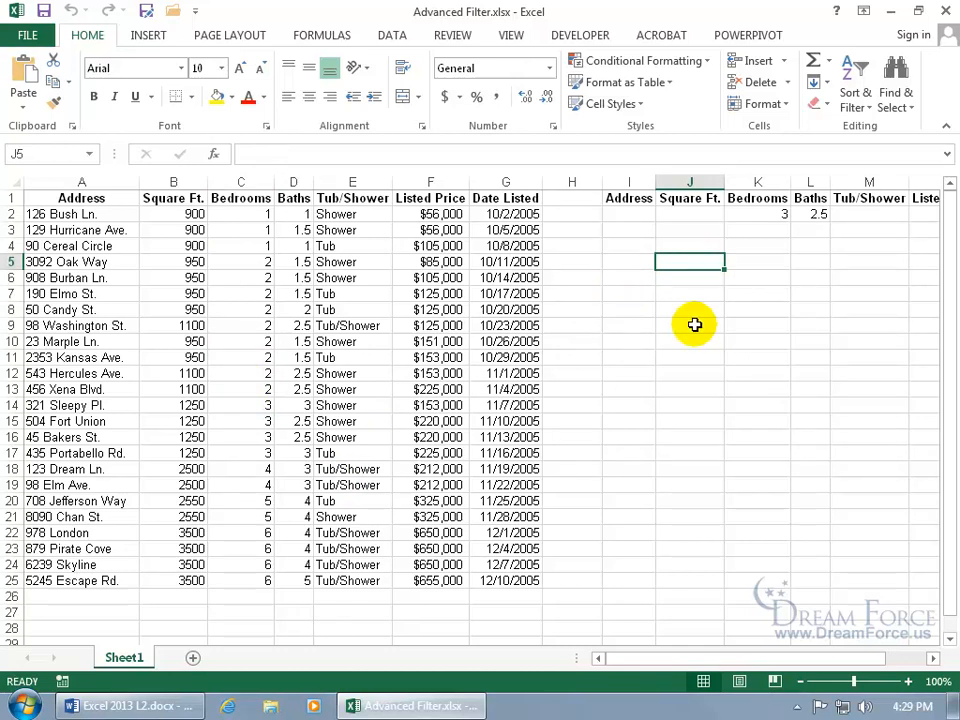
{"action": "left_click", "coordinate": [627, 198]}
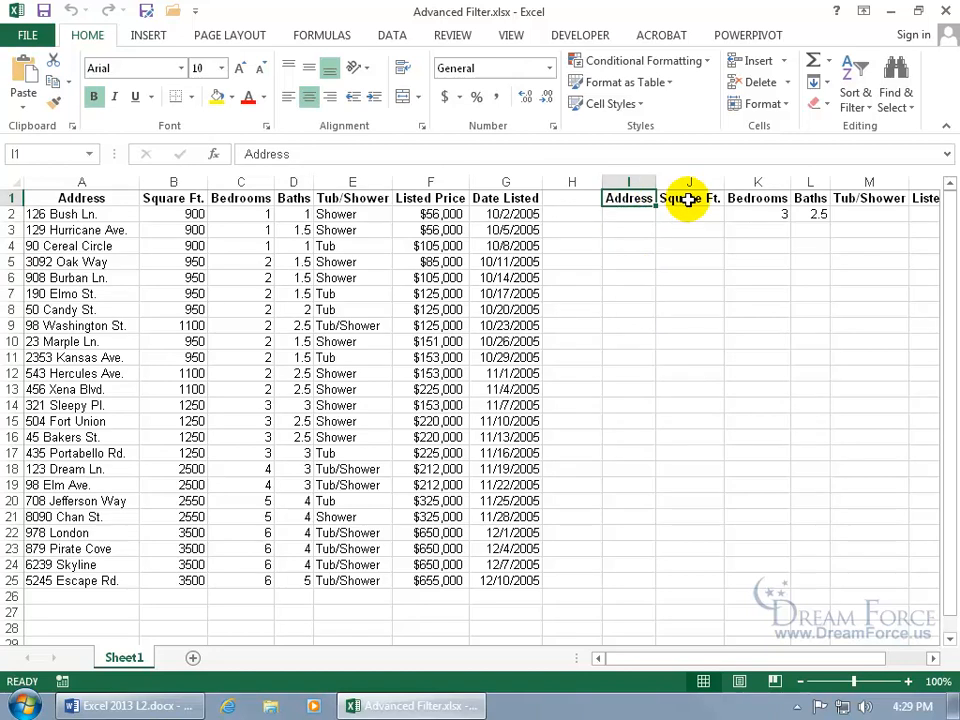
{"action": "left_click", "coordinate": [323, 198]}
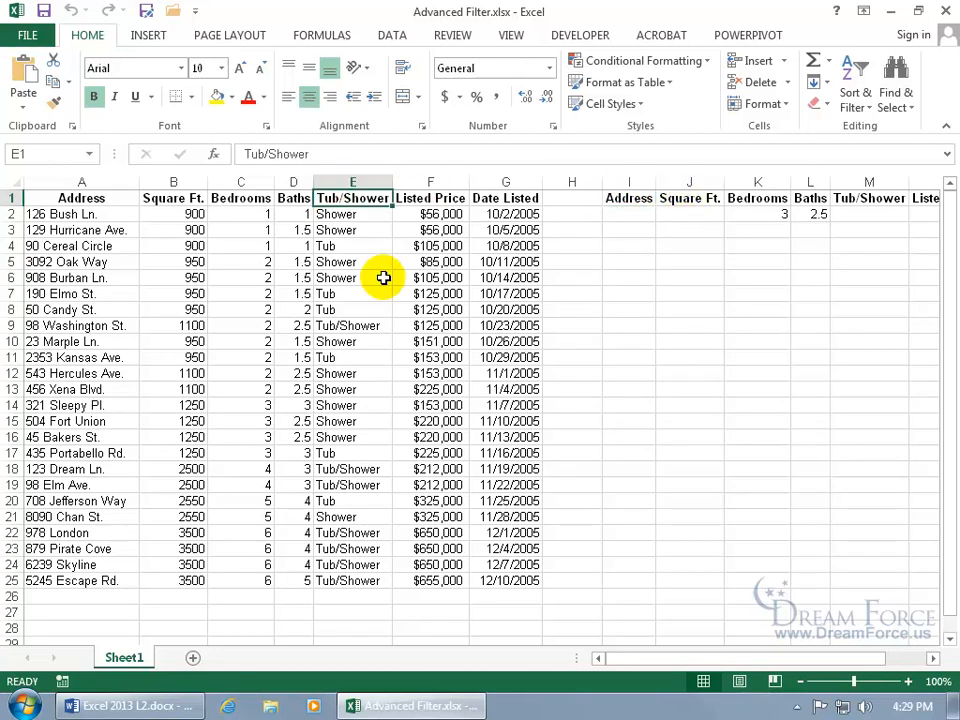
{"action": "left_click", "coordinate": [780, 214]}
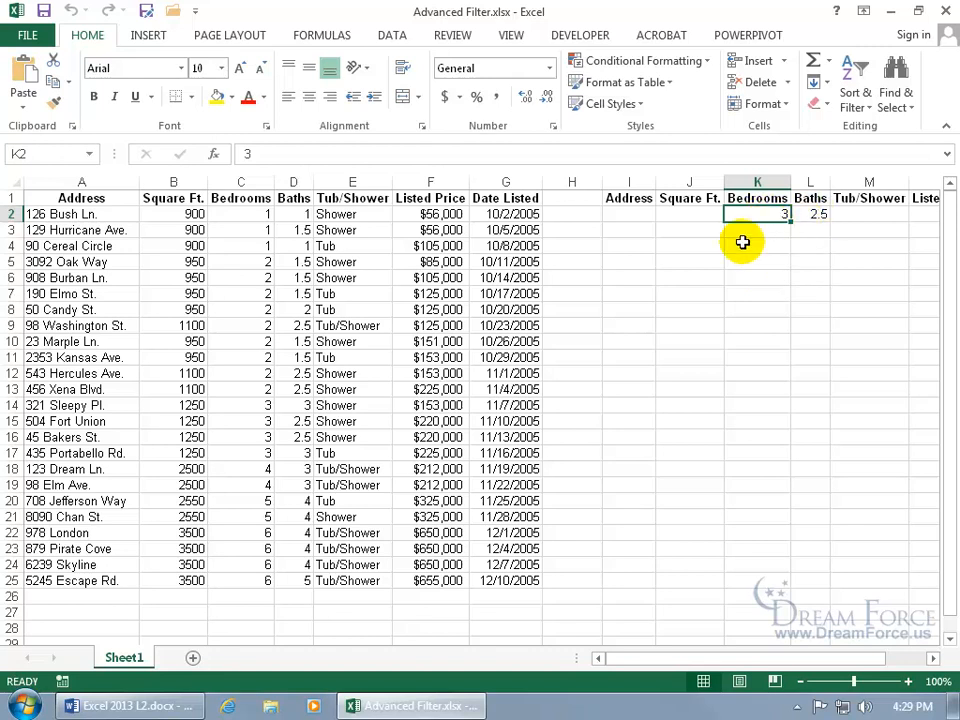
{"action": "left_click_drag", "start_coordinate": [47, 190], "coordinate": [505, 197]}
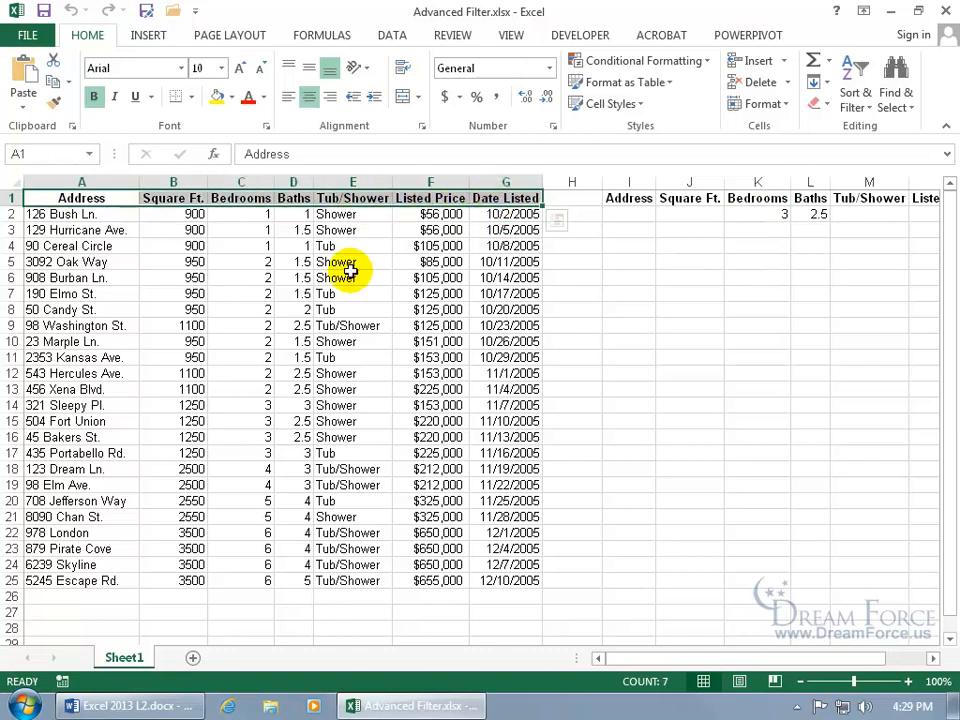
{"action": "left_click", "coordinate": [622, 198]}
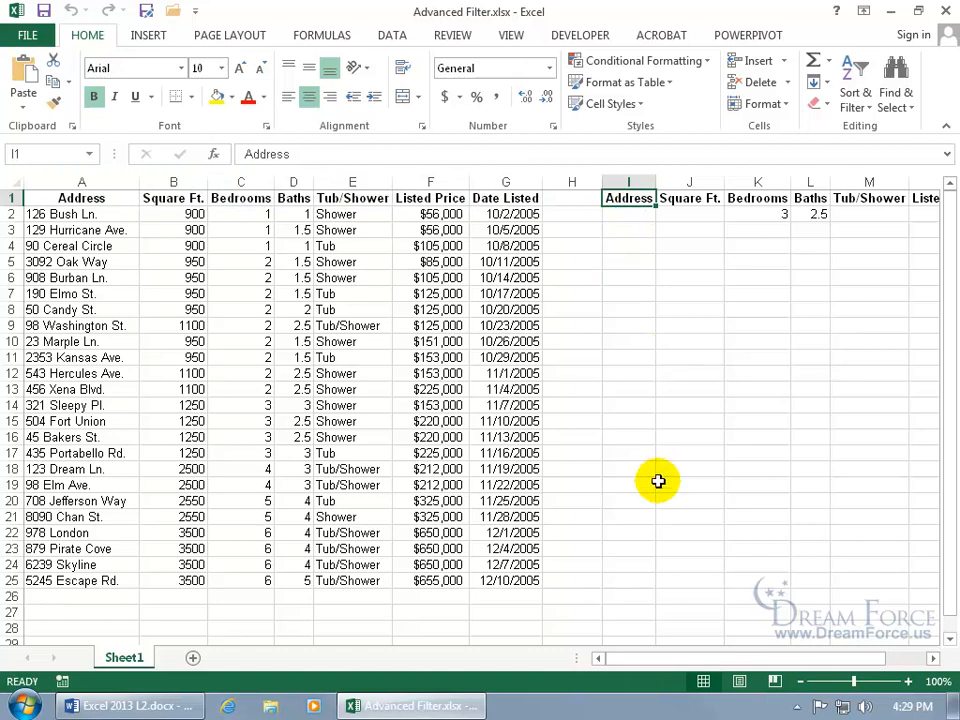
{"action": "left_click", "coordinate": [772, 216]}
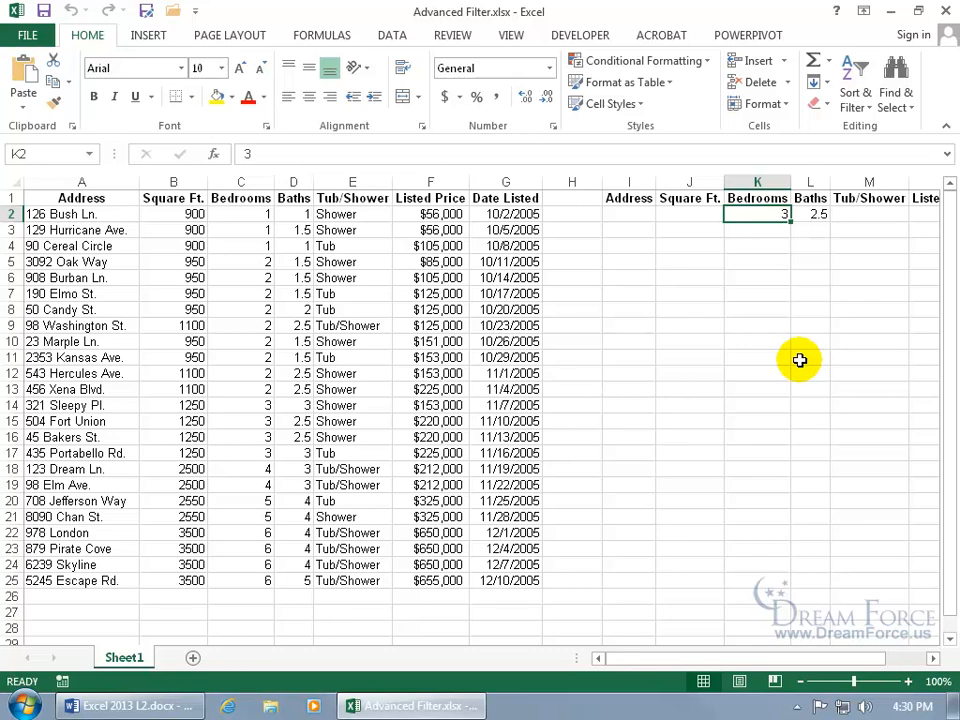
Start an Advanced Filter from within the house list and set its list range to A1:G25, headers included
{"action": "left_click", "coordinate": [390, 33]}
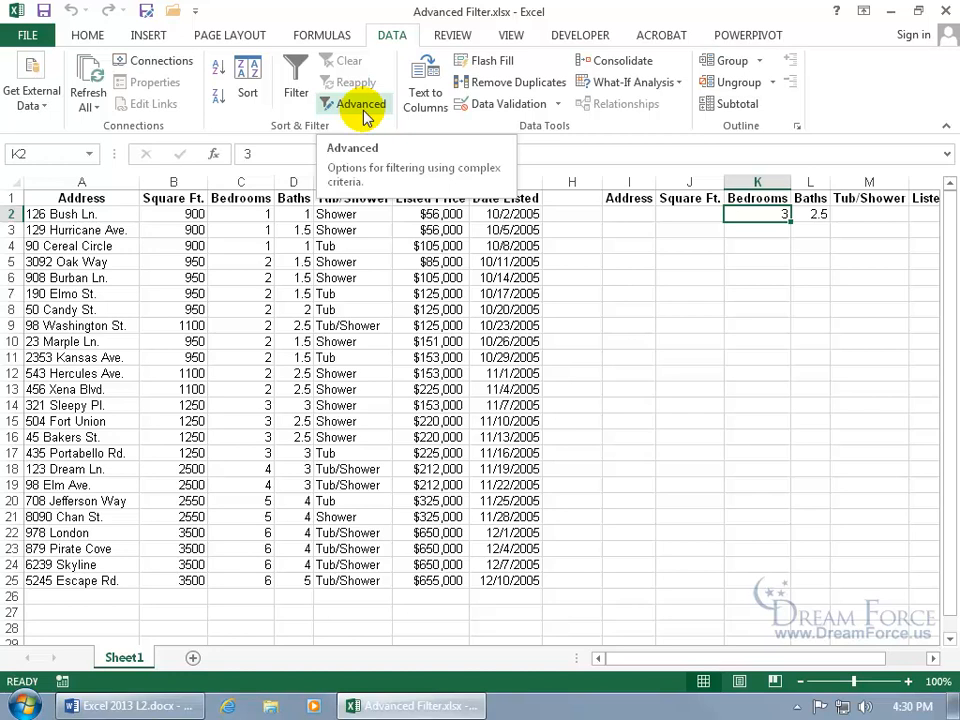
{"action": "left_click", "coordinate": [249, 265]}
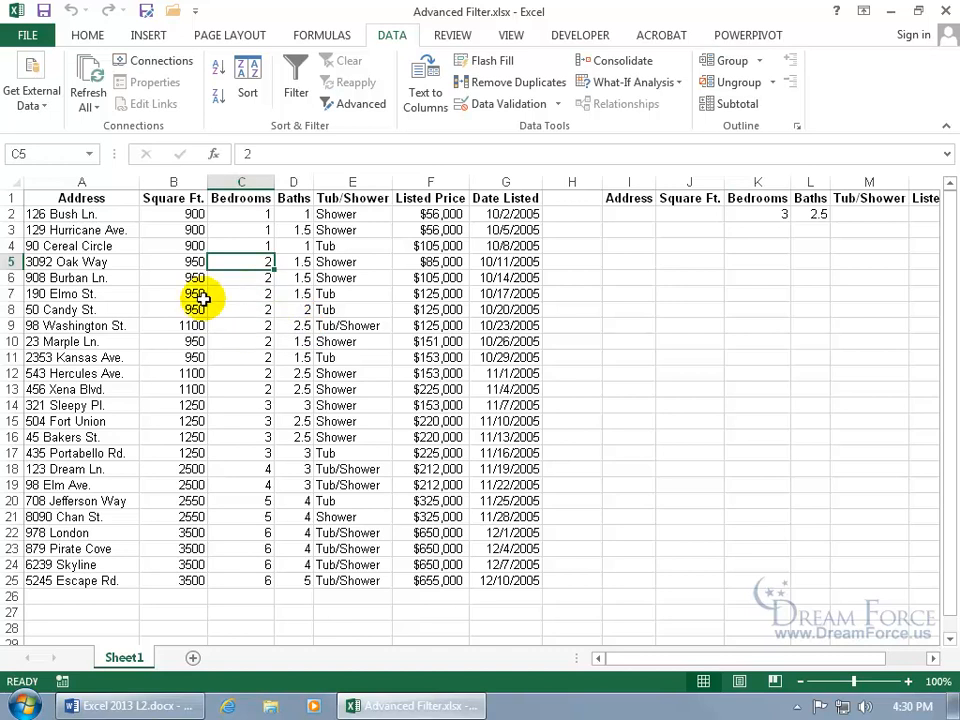
{"action": "left_click", "coordinate": [352, 118]}
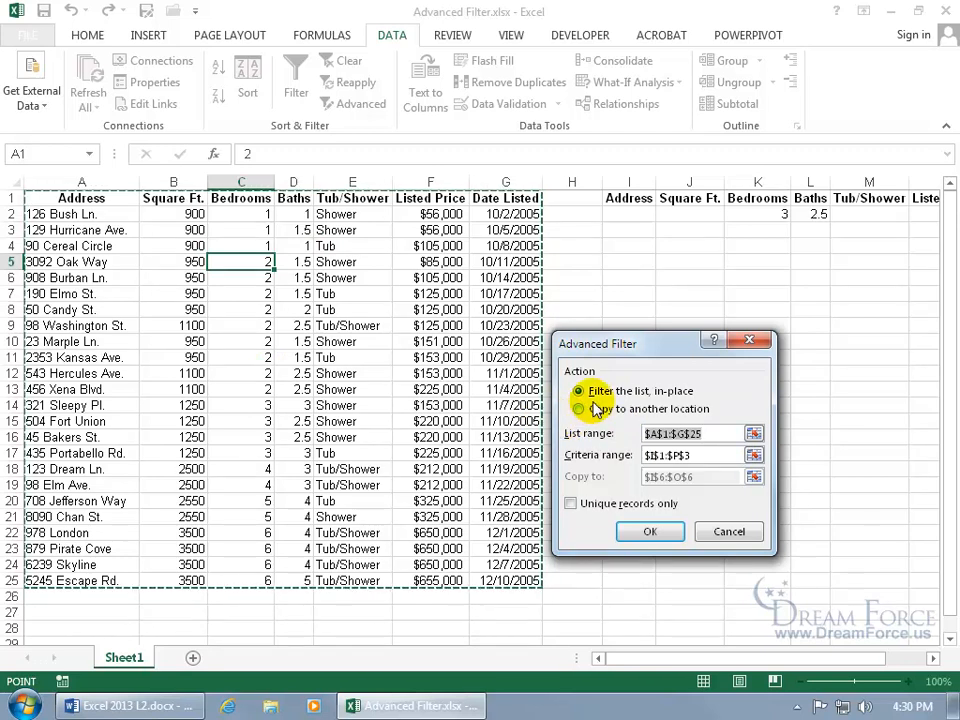
{"action": "left_click", "coordinate": [757, 436]}
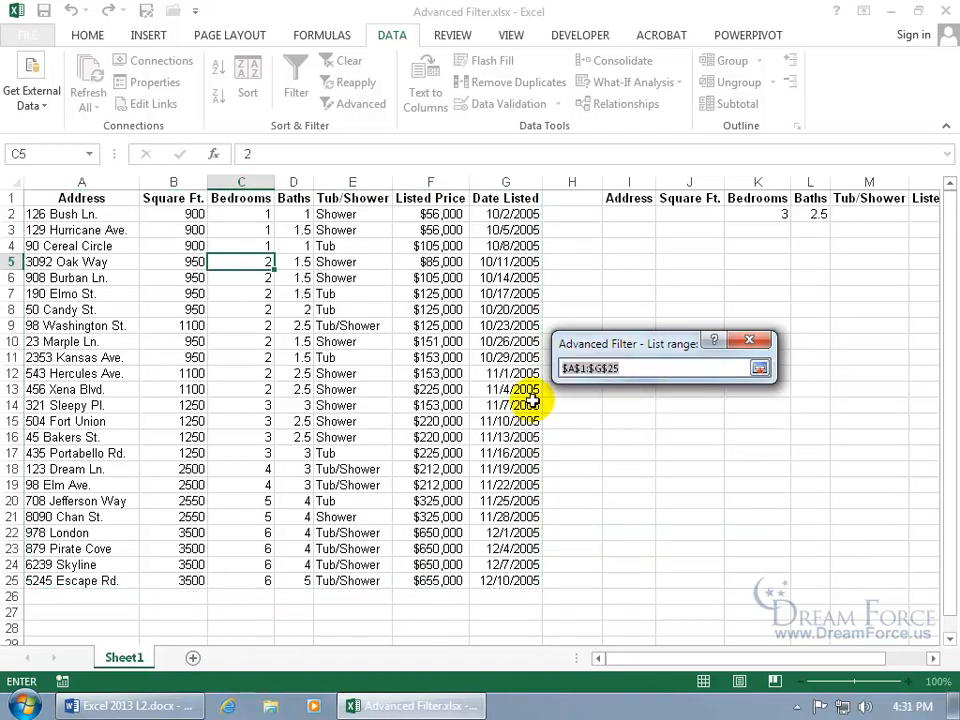
{"action": "left_click", "coordinate": [68, 203]}
{"action": "left_click_drag", "start_coordinate": [68, 203], "coordinate": [506, 577]}
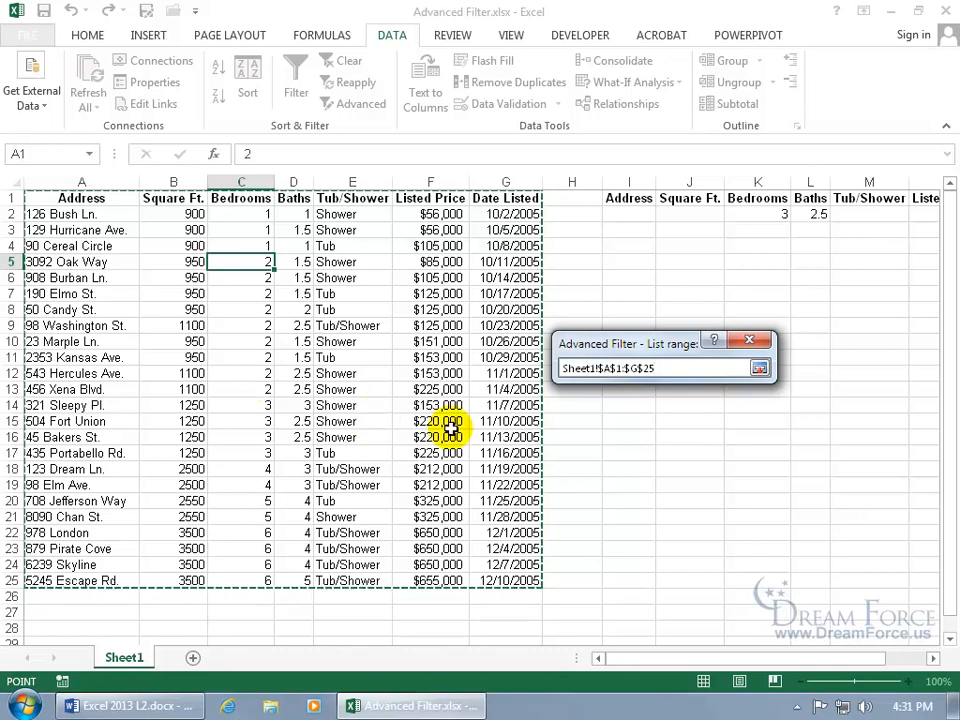
{"action": "key", "text": "Return"}
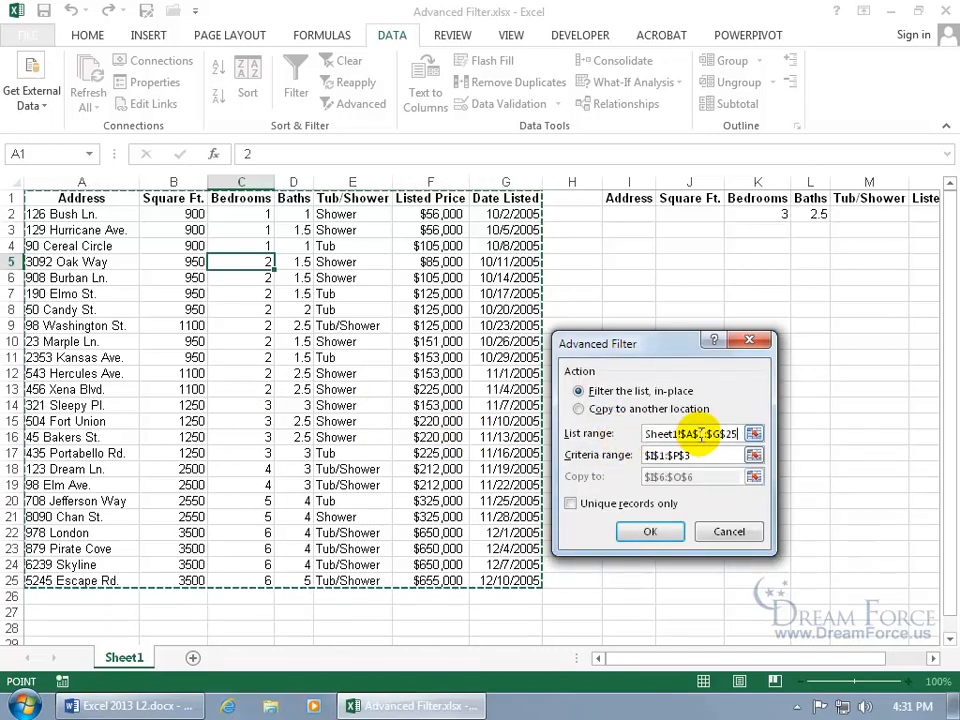
Replace the criteria range with I1:O2 and apply the advanced filter to the list in place
{"action": "left_click", "coordinate": [702, 456]}
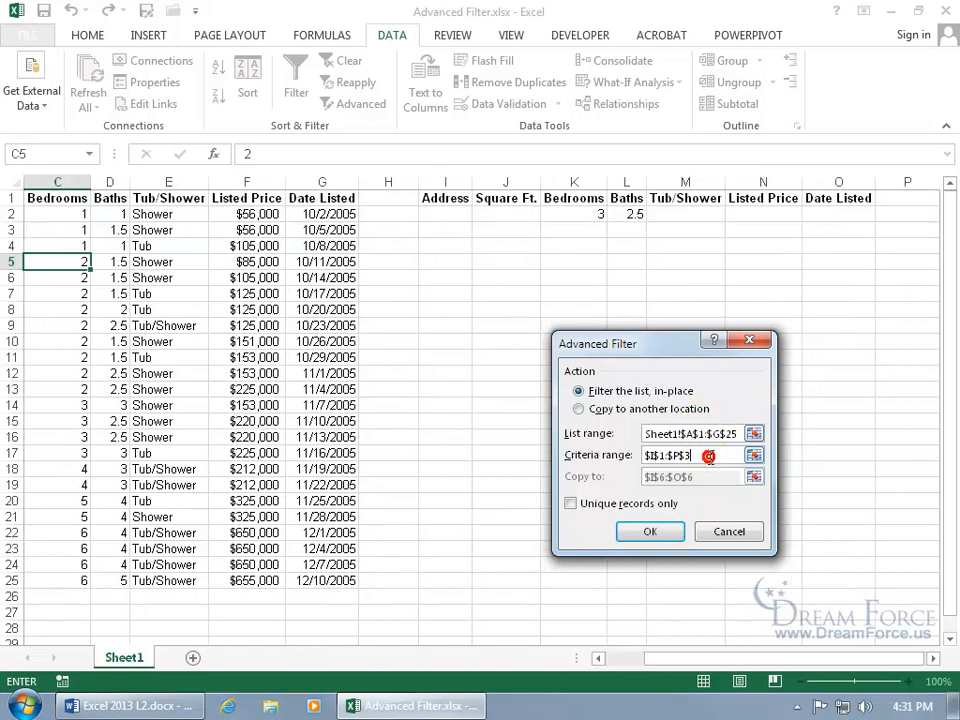
{"action": "left_click_drag", "start_coordinate": [709, 455], "coordinate": [634, 455]}
{"action": "key", "text": "BackSpace"}
{"action": "left_click", "coordinate": [753, 455]}
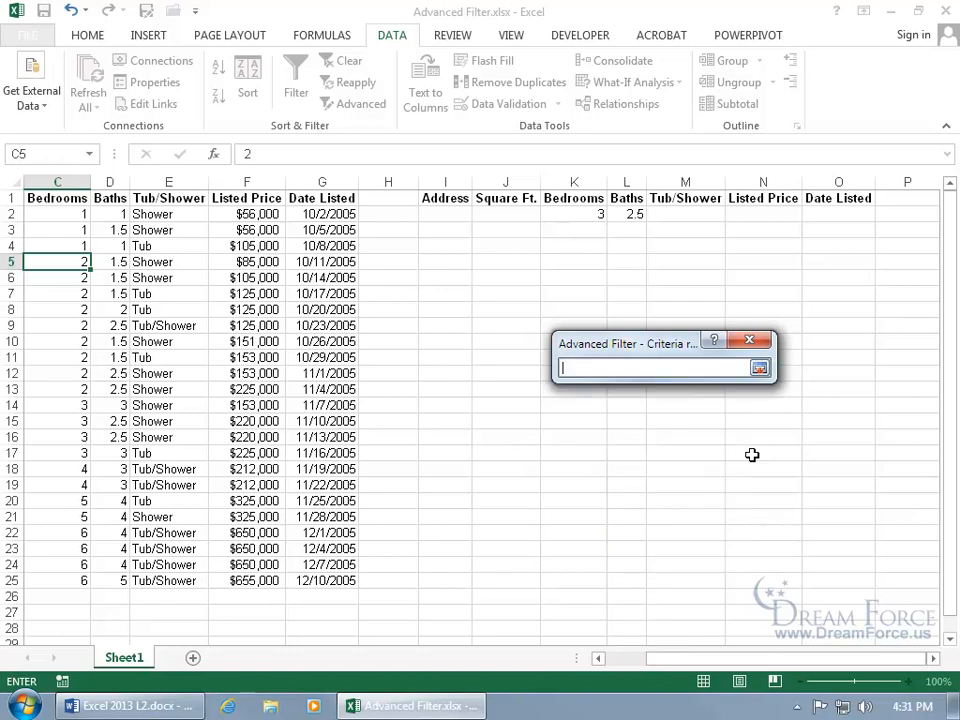
{"action": "left_click_drag", "start_coordinate": [444, 196], "coordinate": [833, 218]}
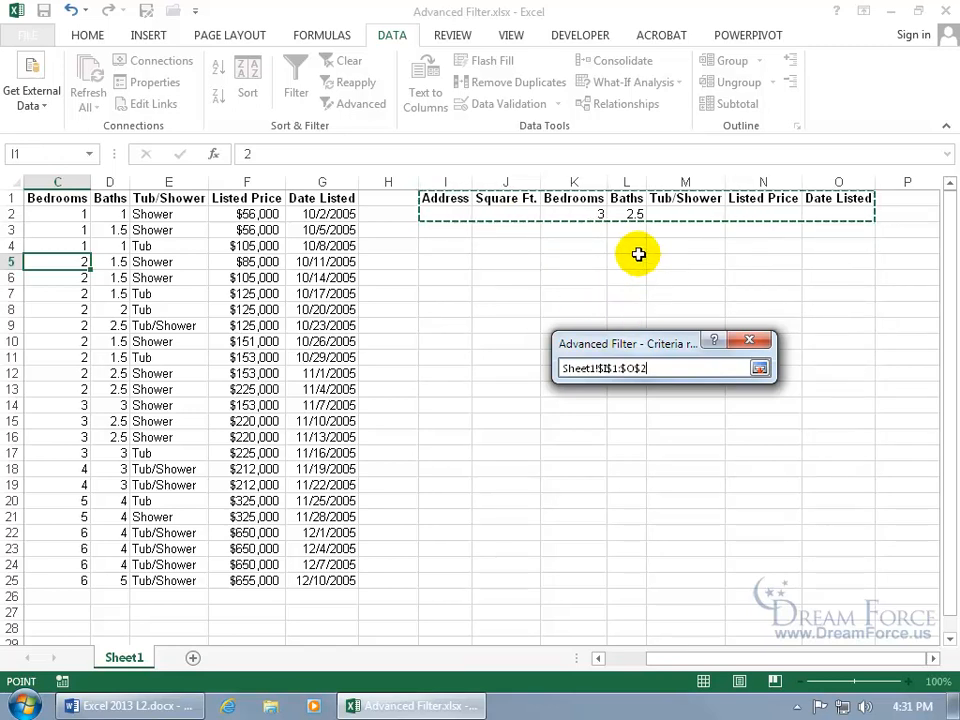
{"action": "key", "text": "Return"}
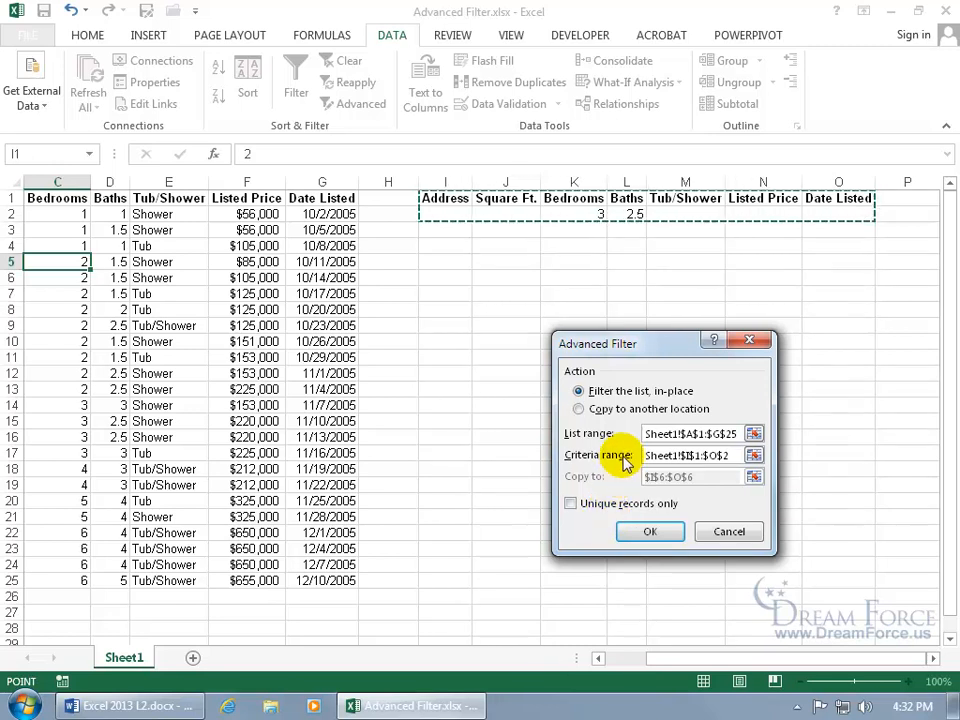
{"action": "left_click", "coordinate": [648, 531]}
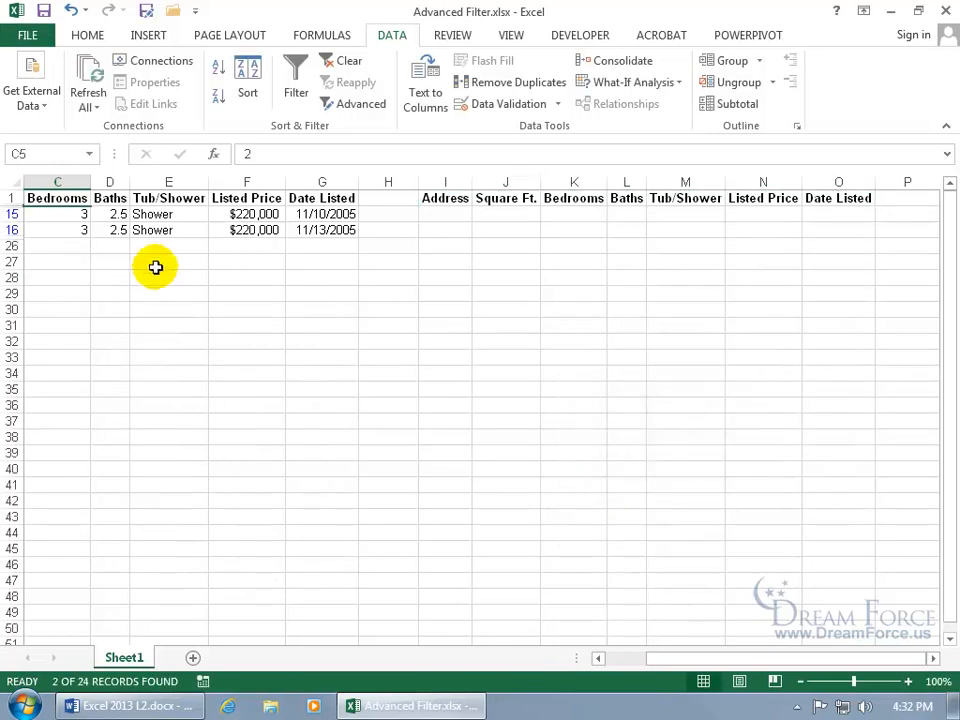
Clear the advanced filter so that all the houses are listed again
{"action": "left_click_drag", "start_coordinate": [711, 658], "coordinate": [642, 663]}
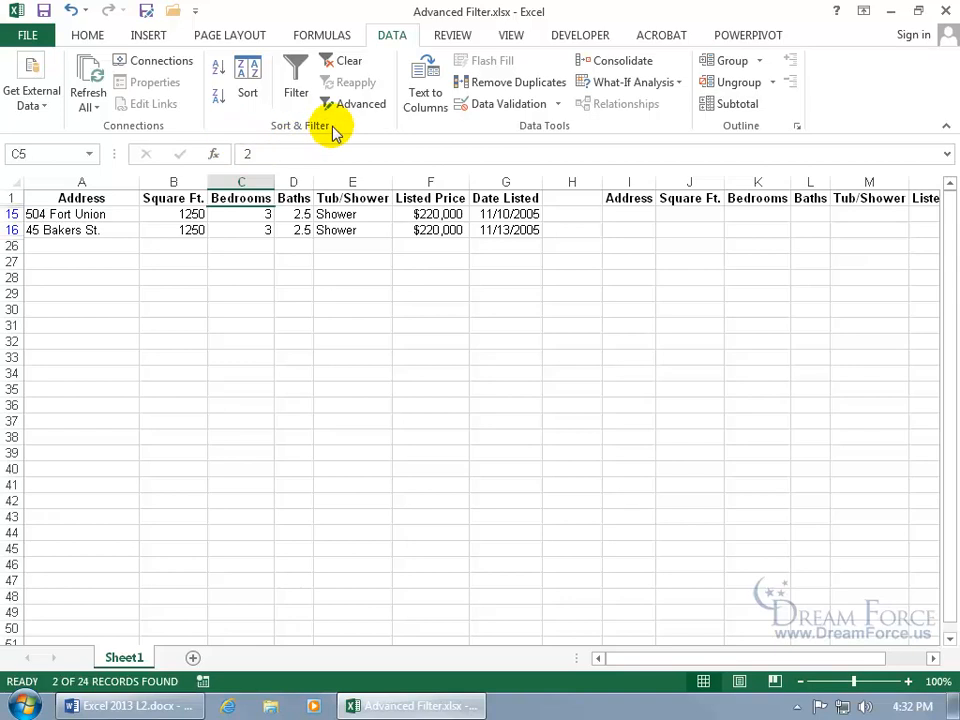
{"action": "left_click", "coordinate": [347, 60]}
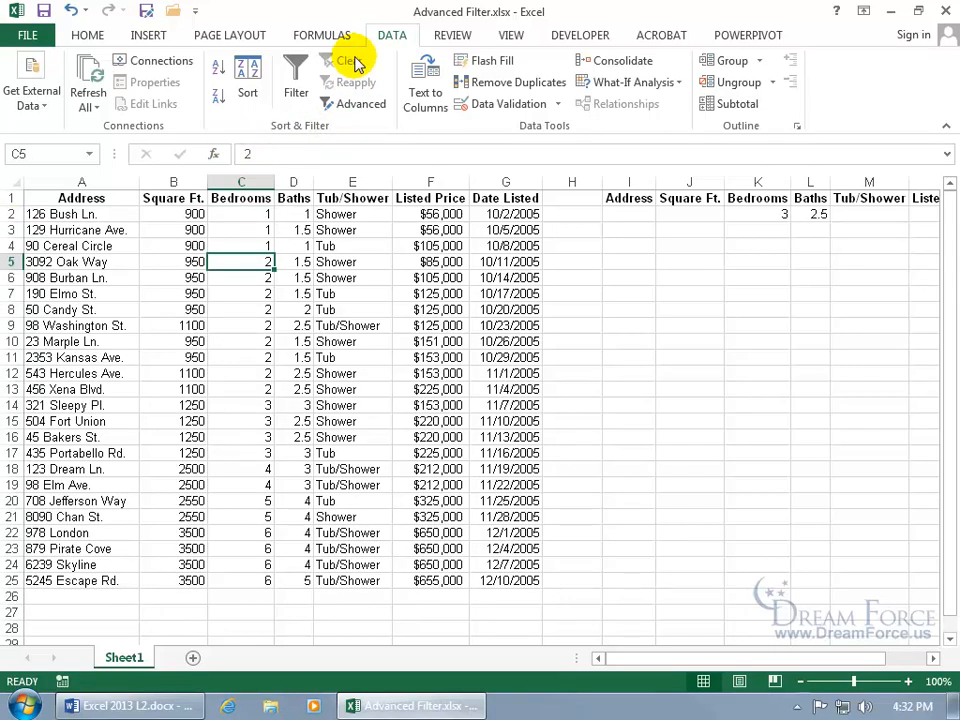
Run an Advanced Filter on the house list that copies the matches to another location starting at cell I6
{"action": "left_click", "coordinate": [364, 103]}
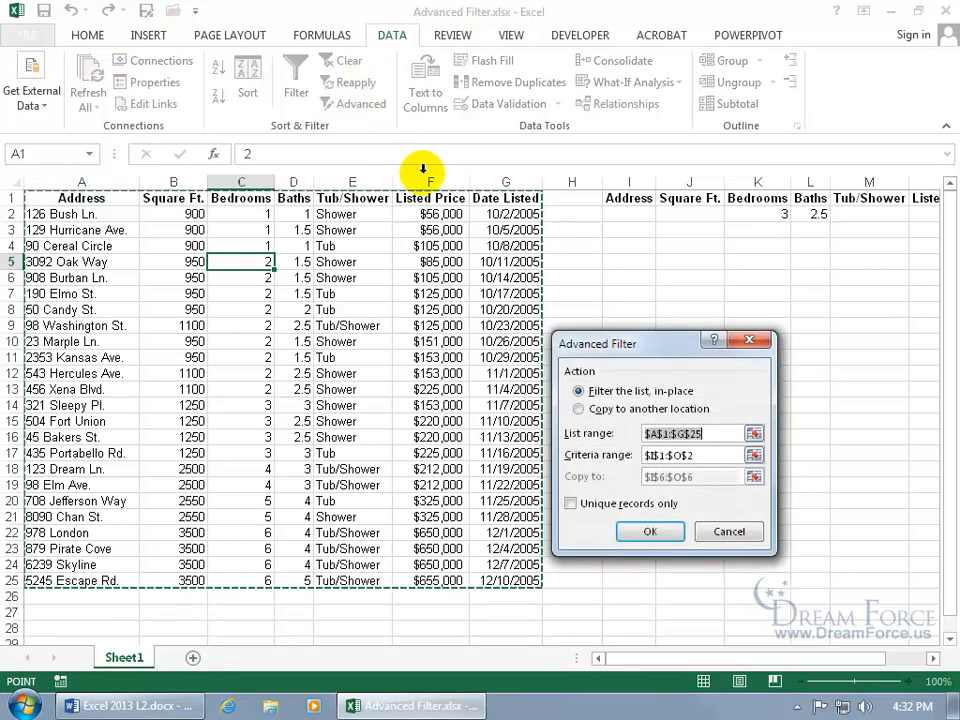
{"action": "left_click", "coordinate": [598, 410]}
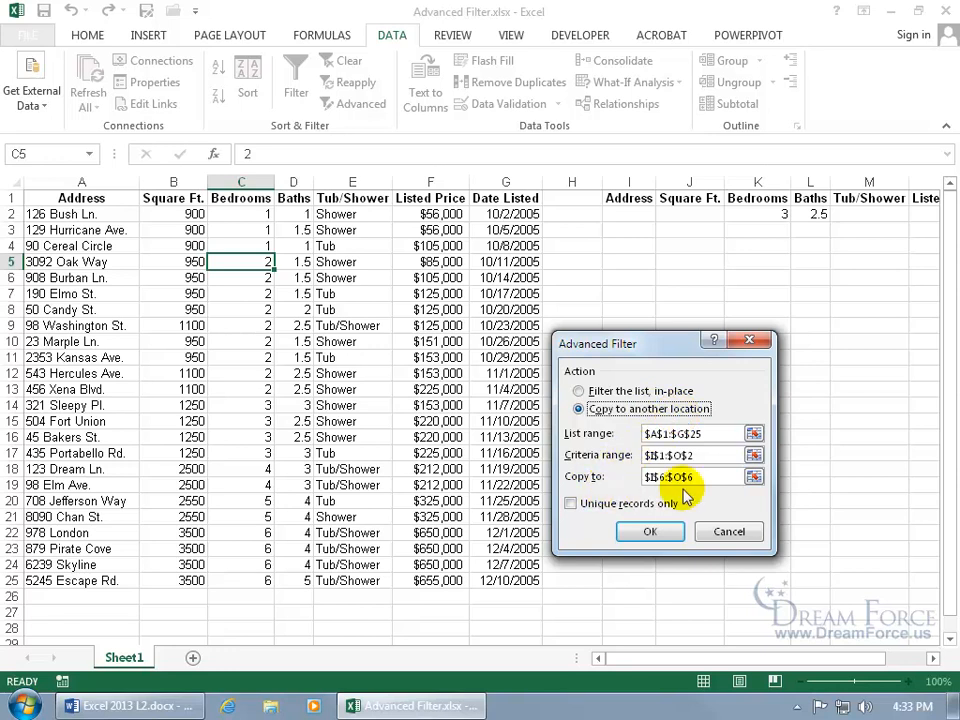
{"action": "left_click", "coordinate": [672, 478]}
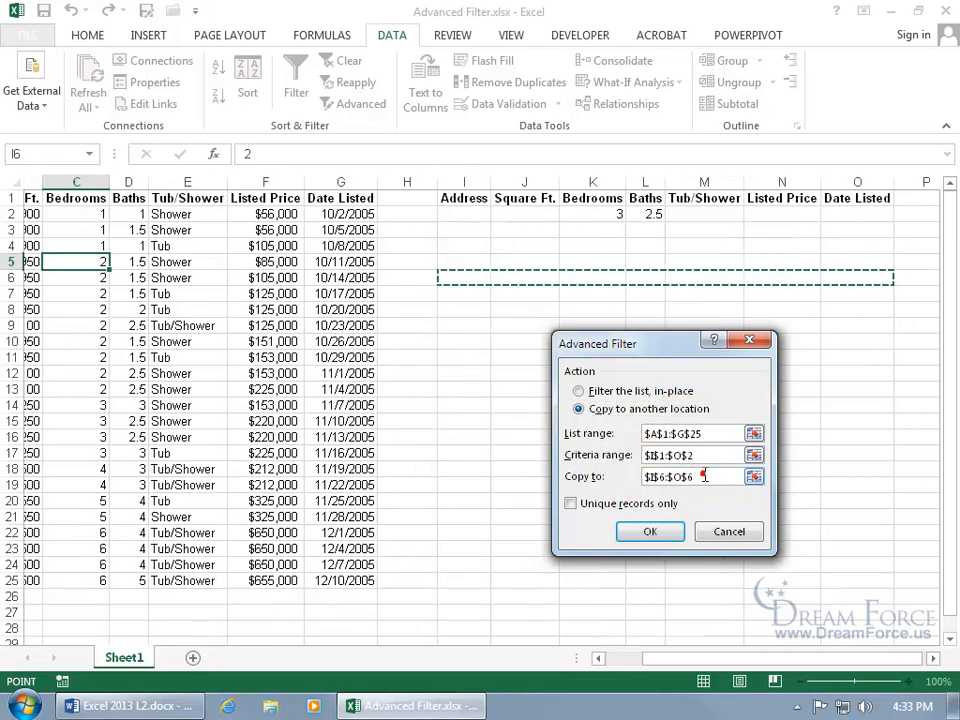
{"action": "left_click_drag", "start_coordinate": [674, 478], "coordinate": [630, 478]}
{"action": "key", "text": "Delete"}
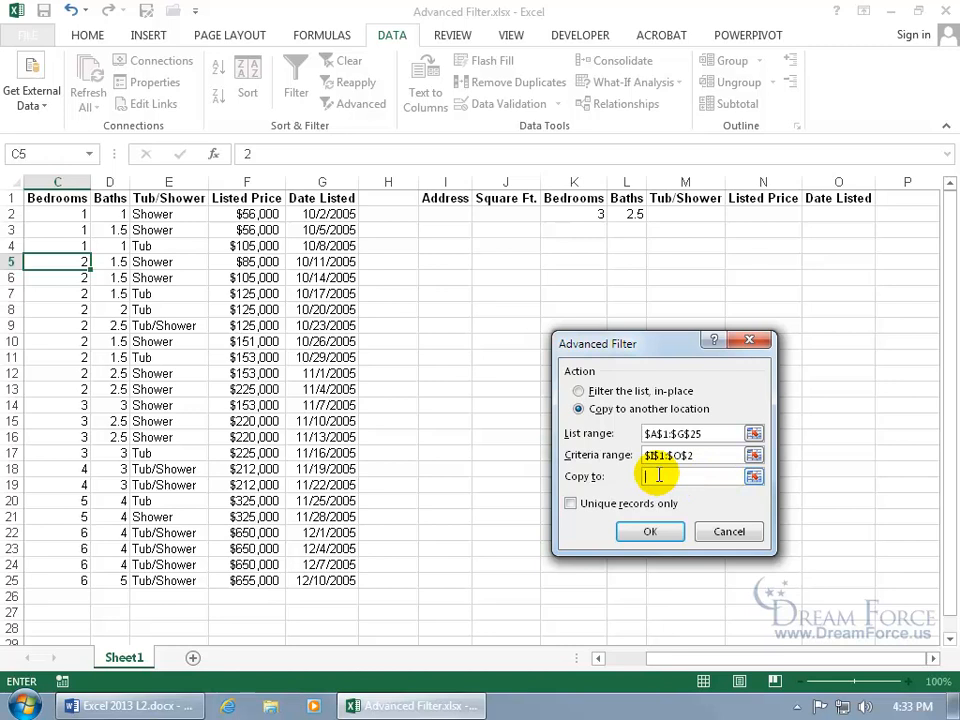
{"action": "left_click", "coordinate": [448, 280]}
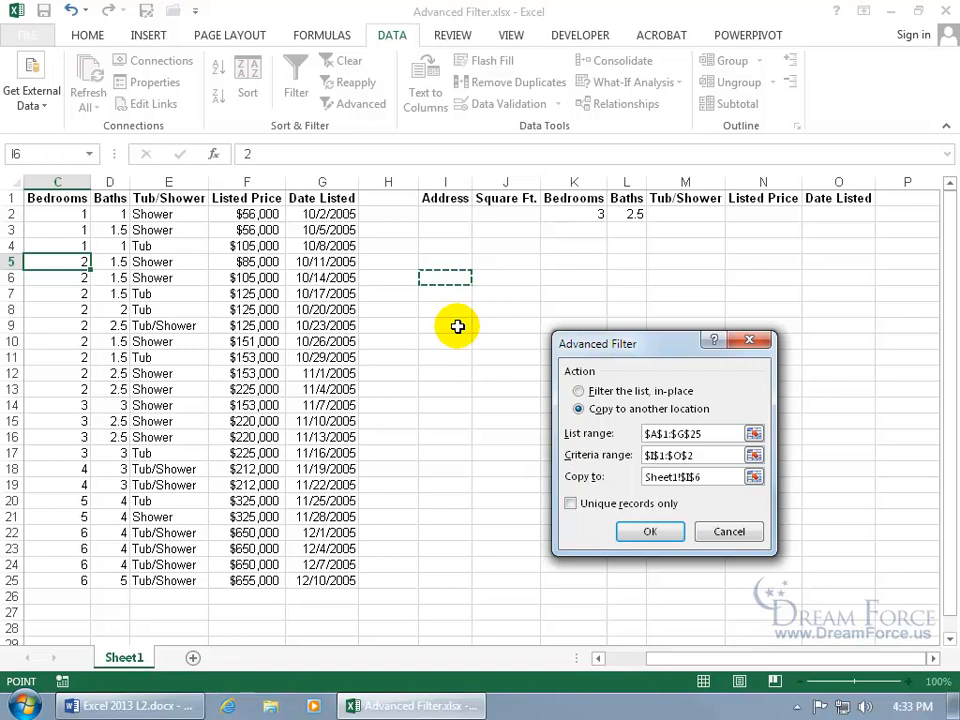
{"action": "left_click", "coordinate": [649, 531]}
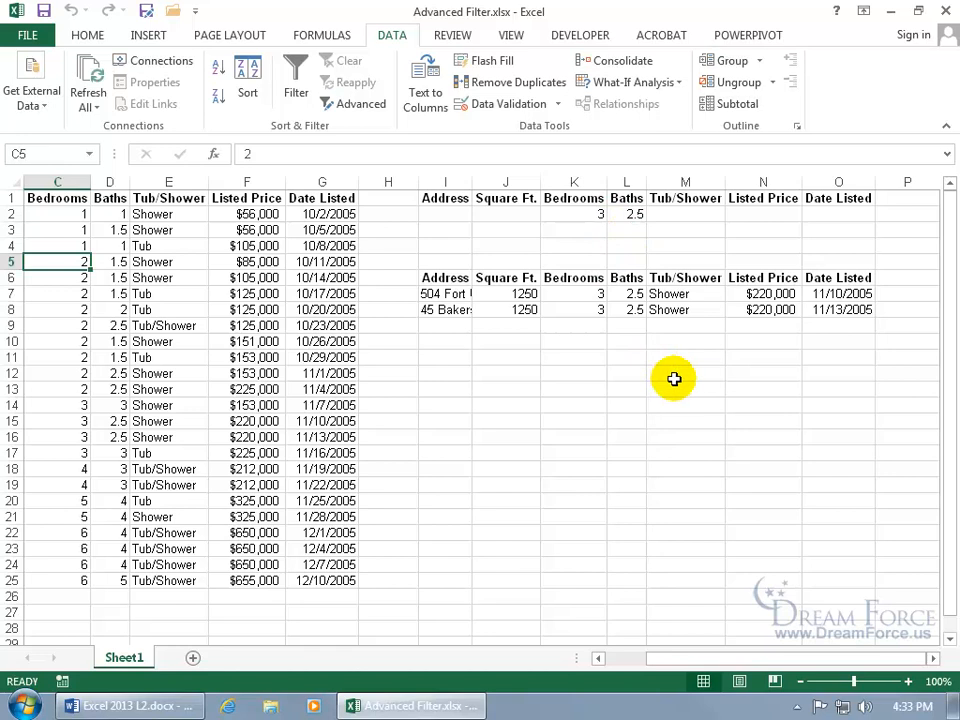
Remove the Baths criterion from L2 and enter >200000 as the Listed Price criterion in N2
{"action": "left_click", "coordinate": [635, 216]}
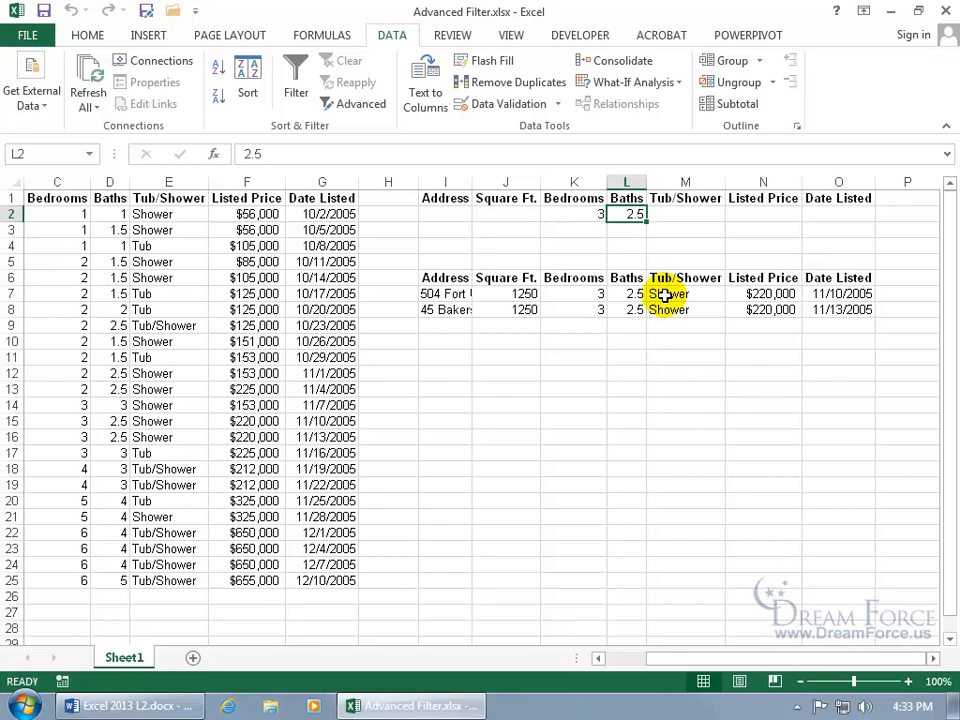
{"action": "key", "text": "Delete"}
{"action": "left_click", "coordinate": [754, 214]}
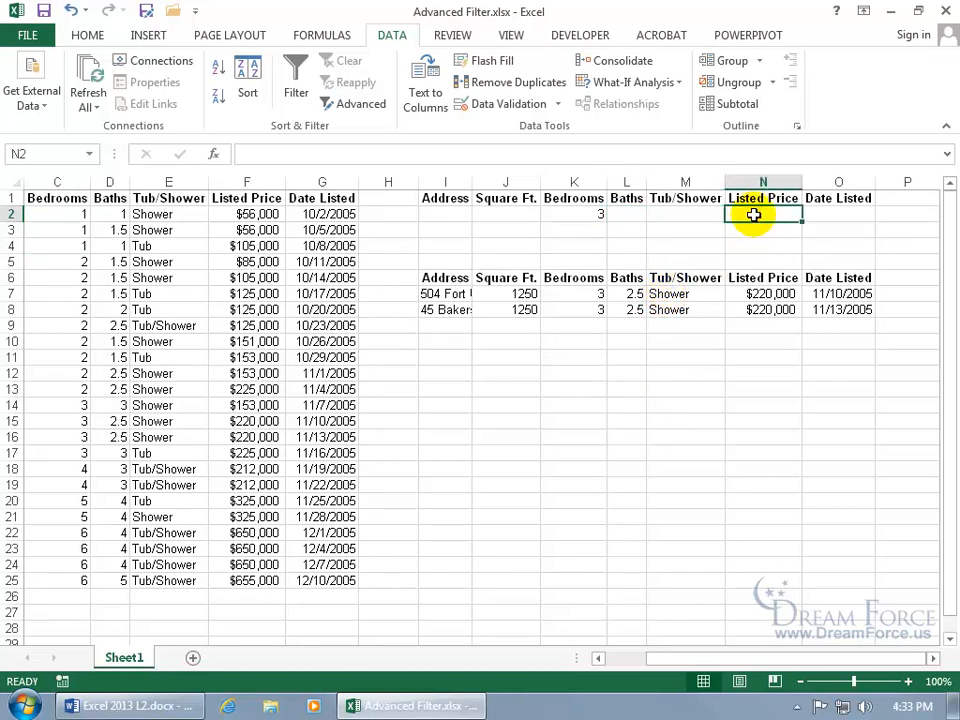
{"action": "type", "text": ">"}
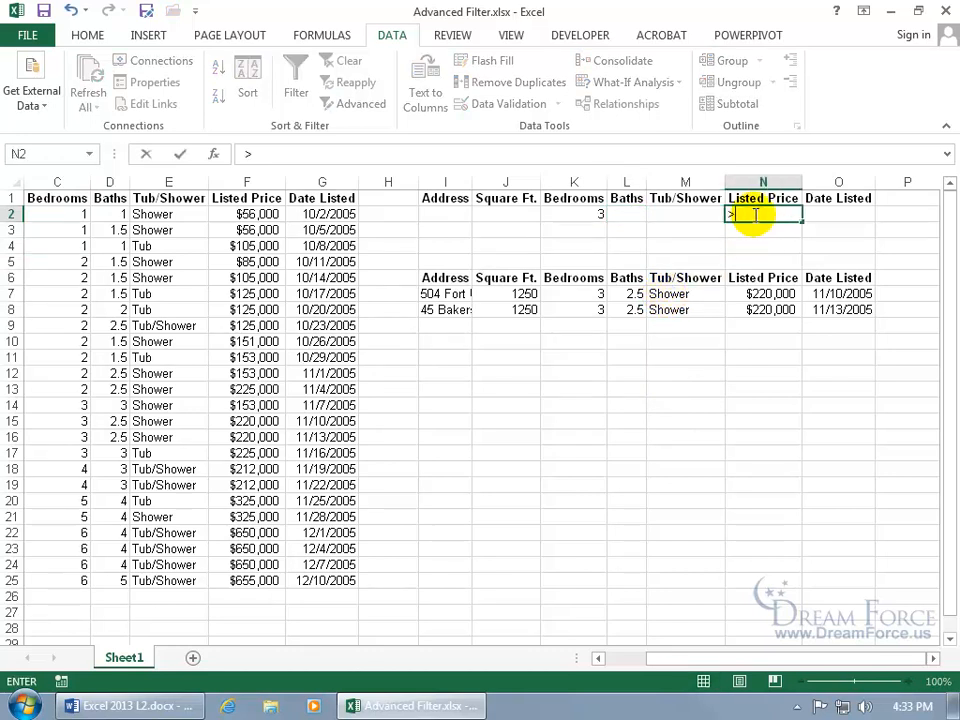
{"action": "type", "text": "200000"}
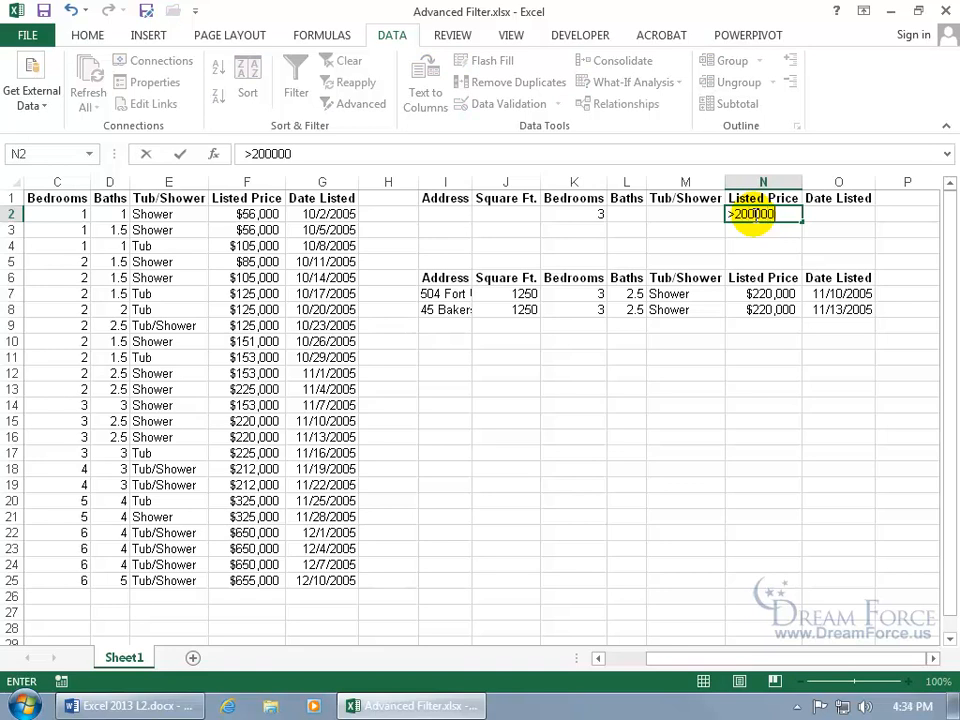
{"action": "key", "text": "Return"}
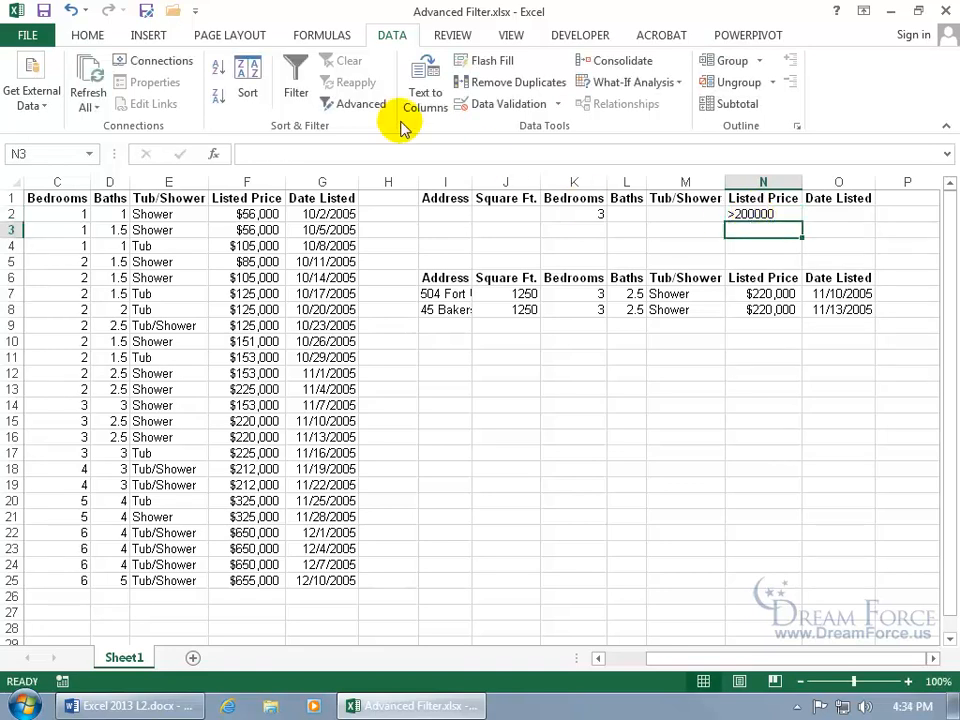
Rerun the Advanced Filter with criteria range I1:O2, copying the matches to I6:O6
{"action": "left_click", "coordinate": [366, 106]}
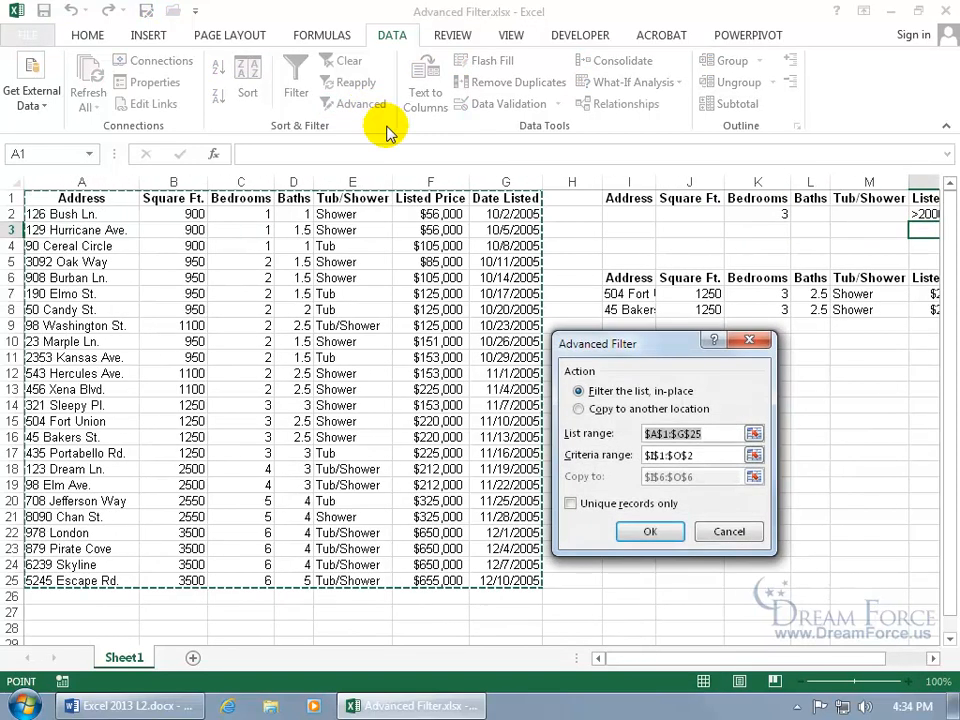
{"action": "left_click", "coordinate": [584, 411]}
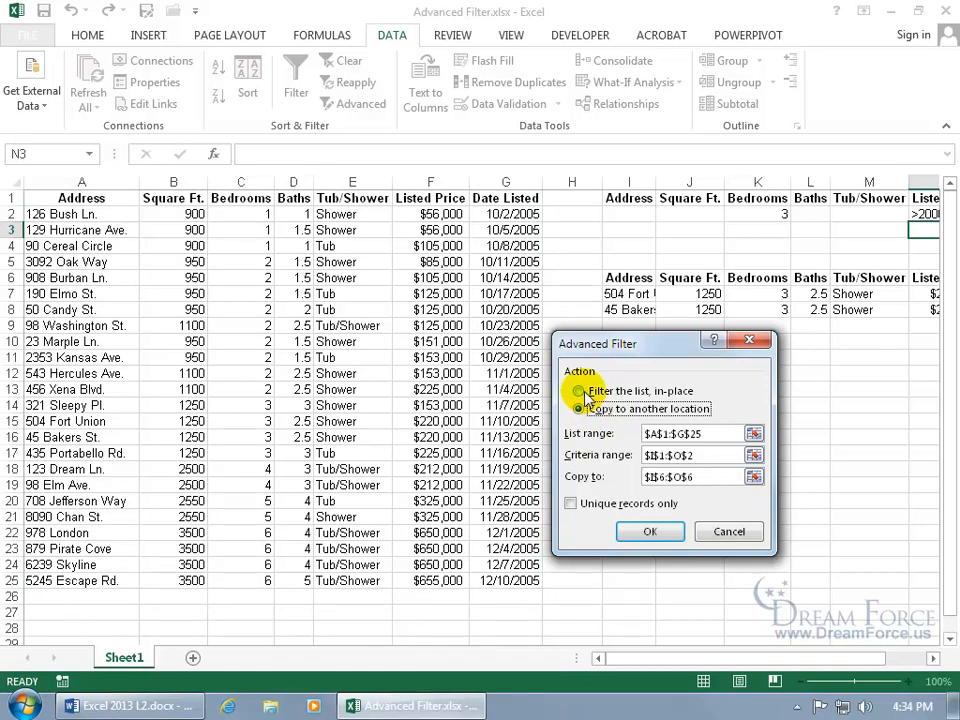
{"action": "left_click", "coordinate": [651, 532]}
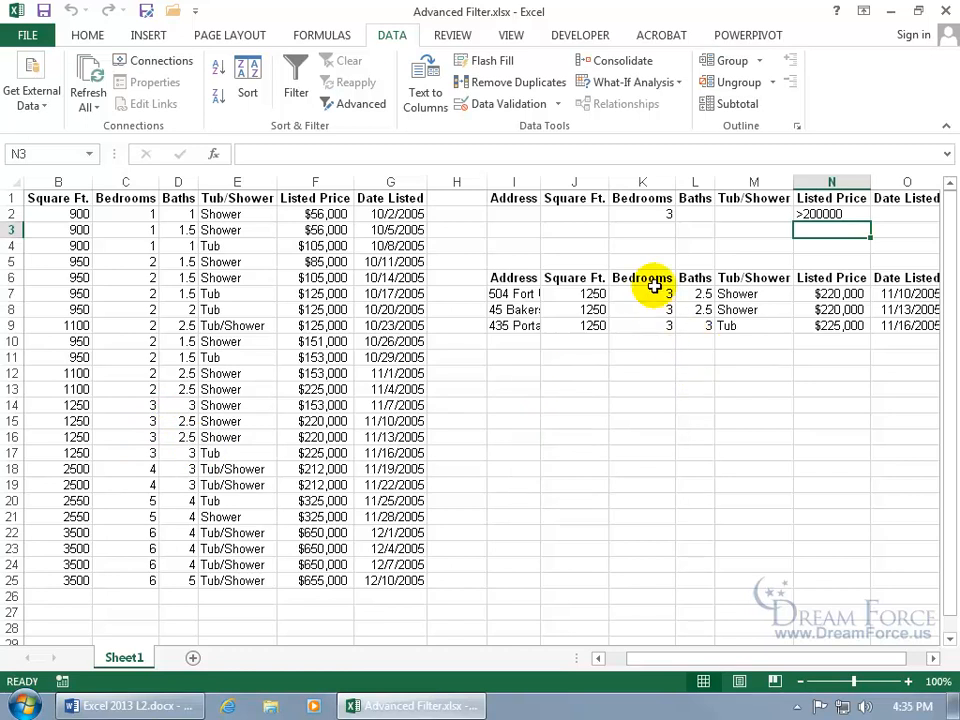
Delete the Listed Price criterion in N2 and add 5 as a second Bedrooms criterion in K3
{"action": "left_click", "coordinate": [659, 214]}
{"action": "left_click", "coordinate": [653, 230]}
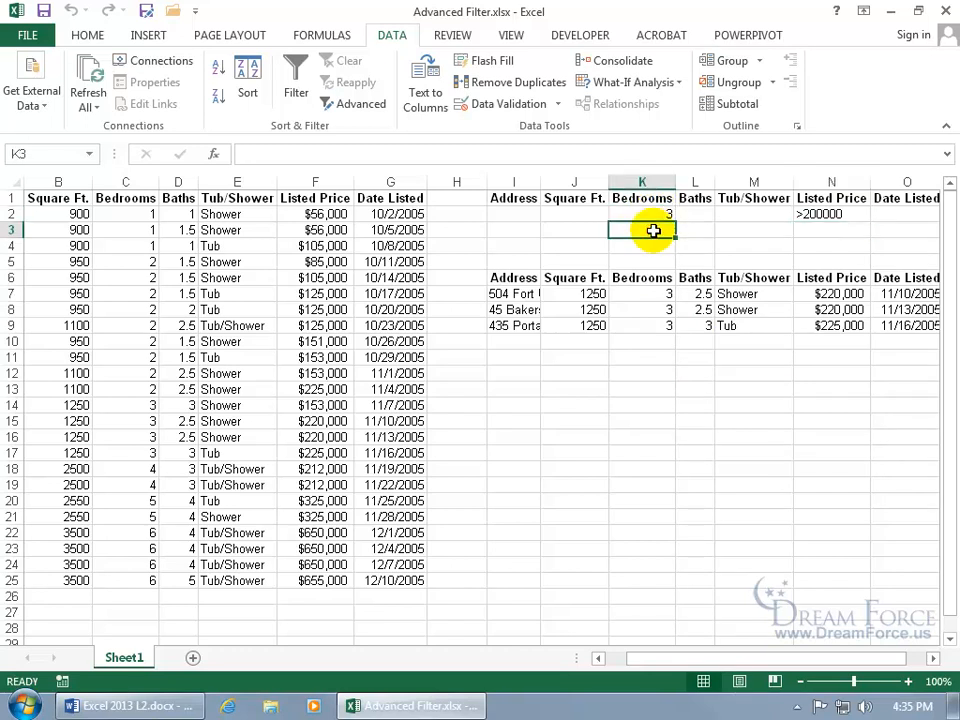
{"action": "left_click", "coordinate": [843, 214]}
{"action": "key", "text": "Delete"}
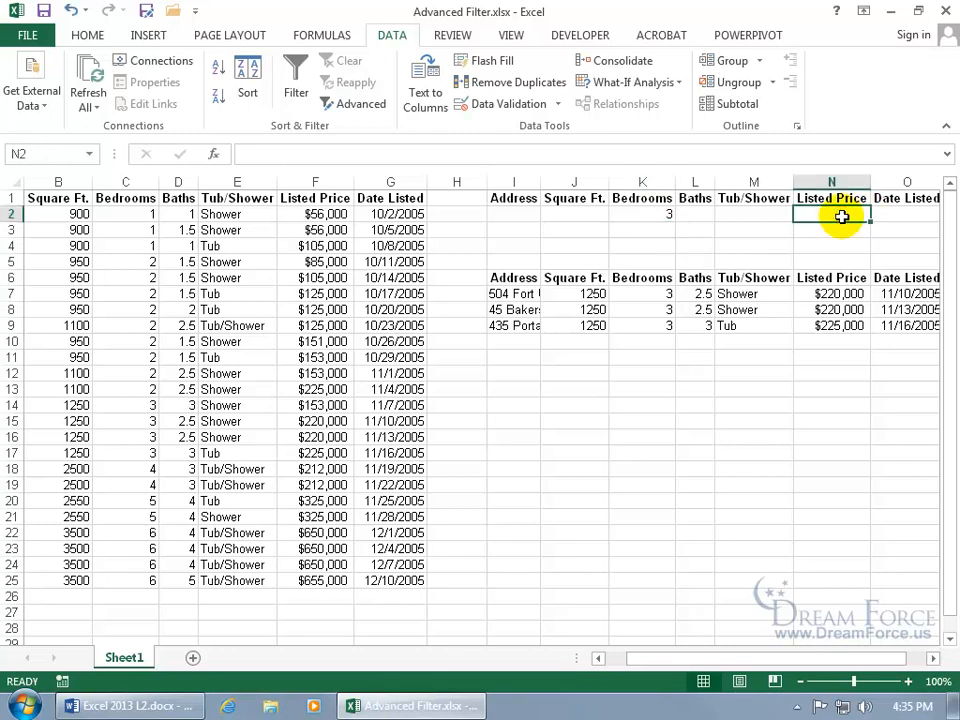
{"action": "left_click", "coordinate": [666, 229]}
{"action": "key", "text": "Return"}
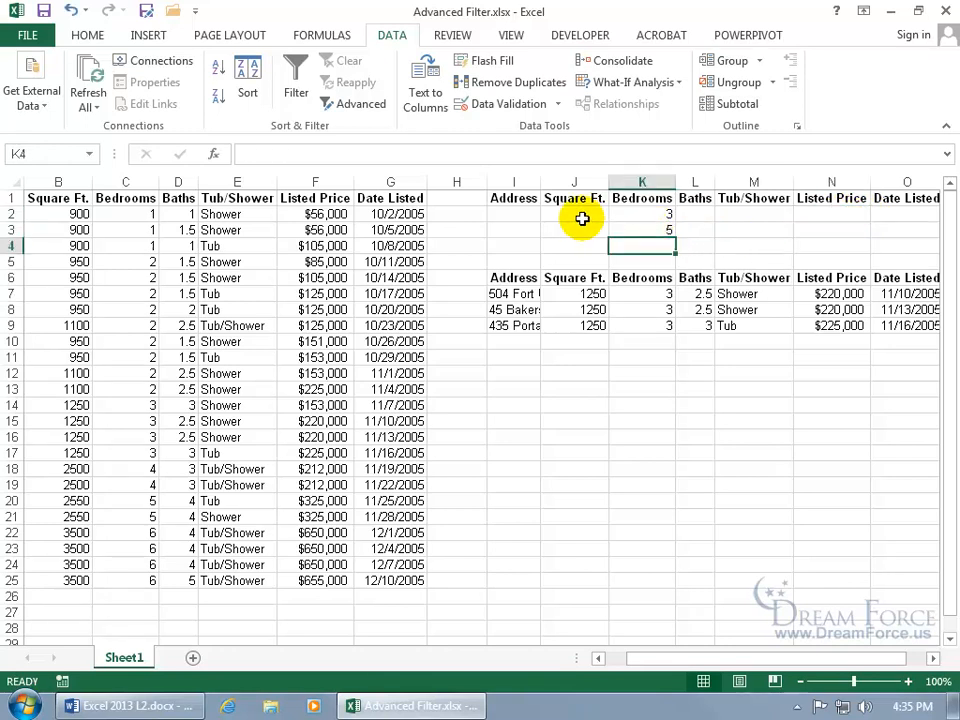
Run the Advanced Filter copying to I6:O6 with the criteria range extended to I1:O3, and check the Bedrooms values in the copied rows
{"action": "left_click_drag", "start_coordinate": [514, 197], "coordinate": [678, 228]}
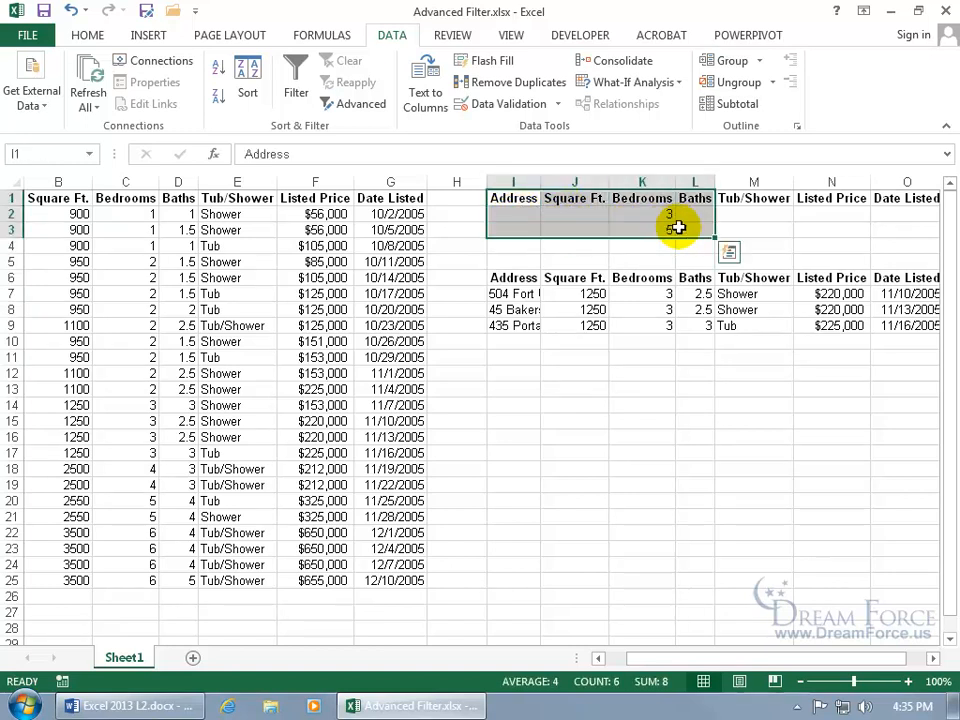
{"action": "left_click", "coordinate": [458, 340]}
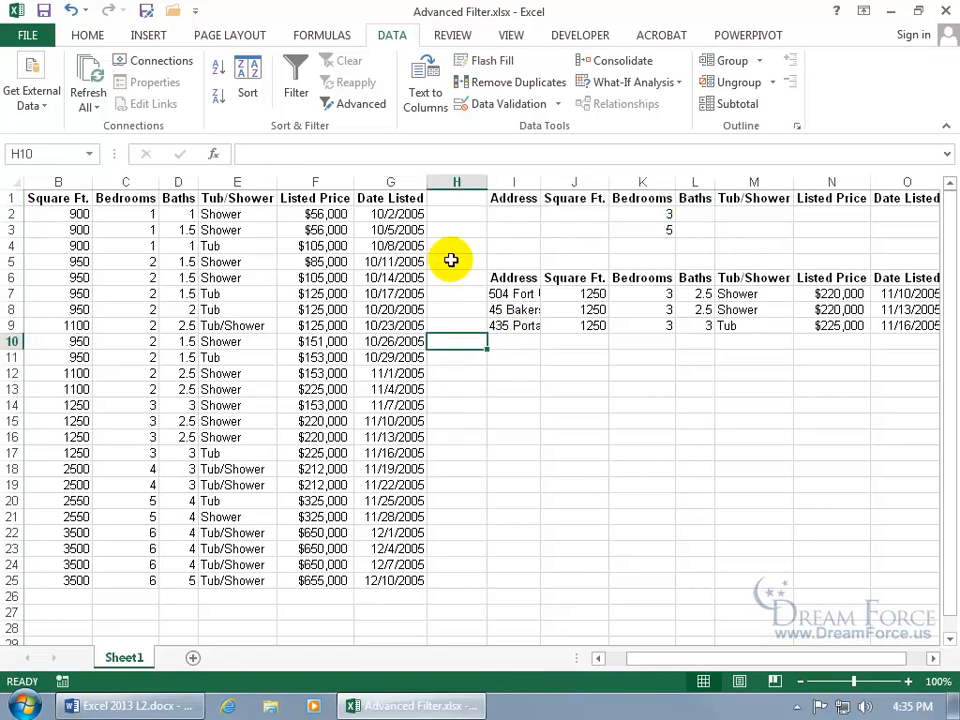
{"action": "left_click", "coordinate": [350, 103]}
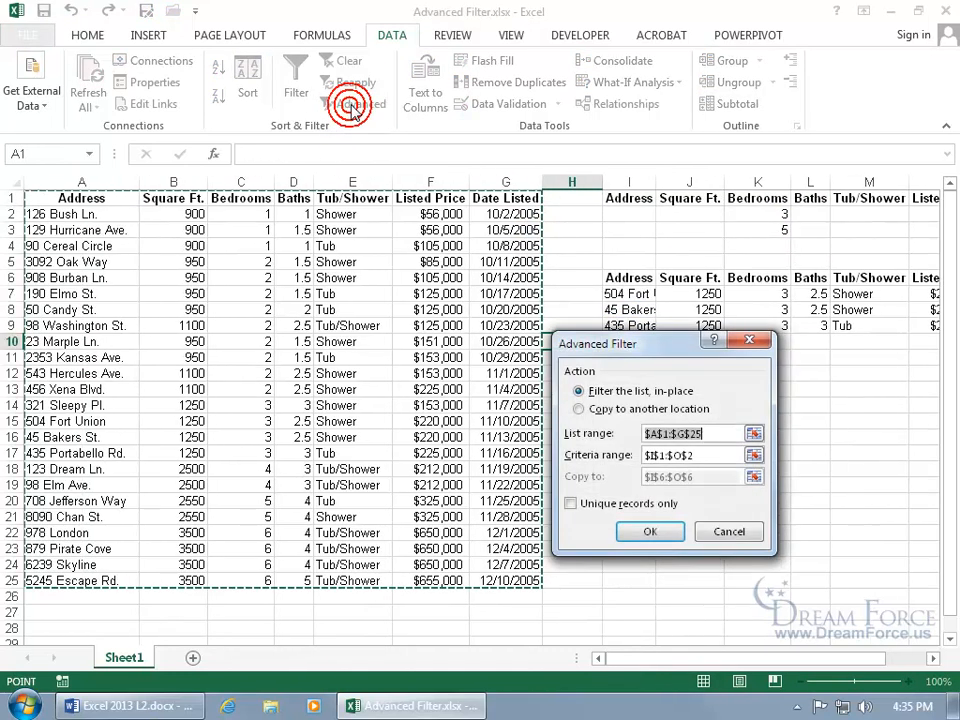
{"action": "left_click", "coordinate": [600, 412]}
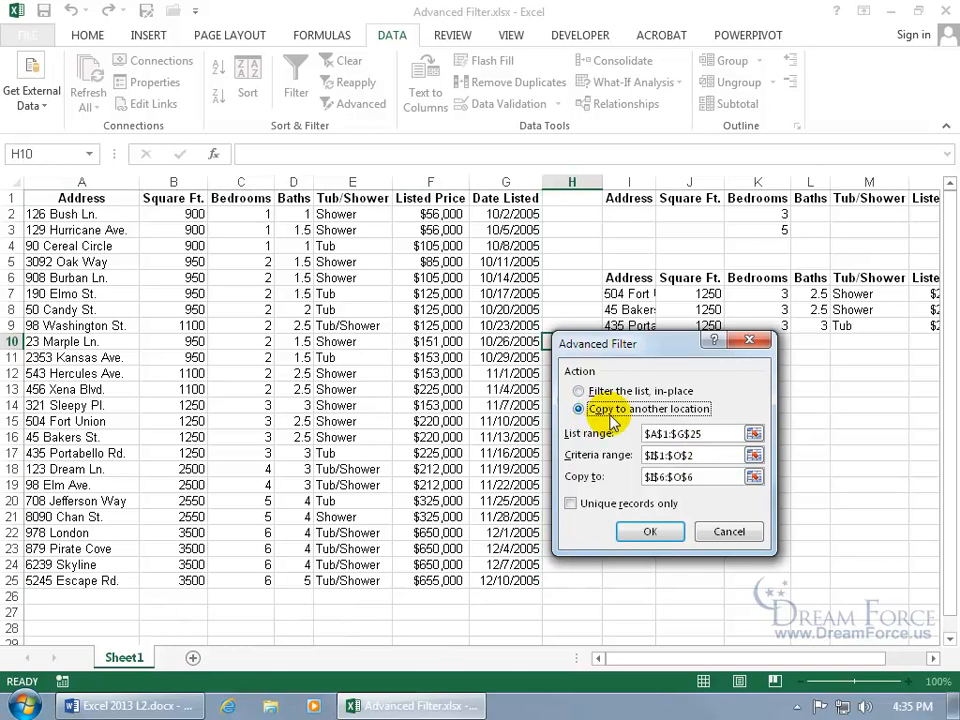
{"action": "left_click", "coordinate": [703, 454]}
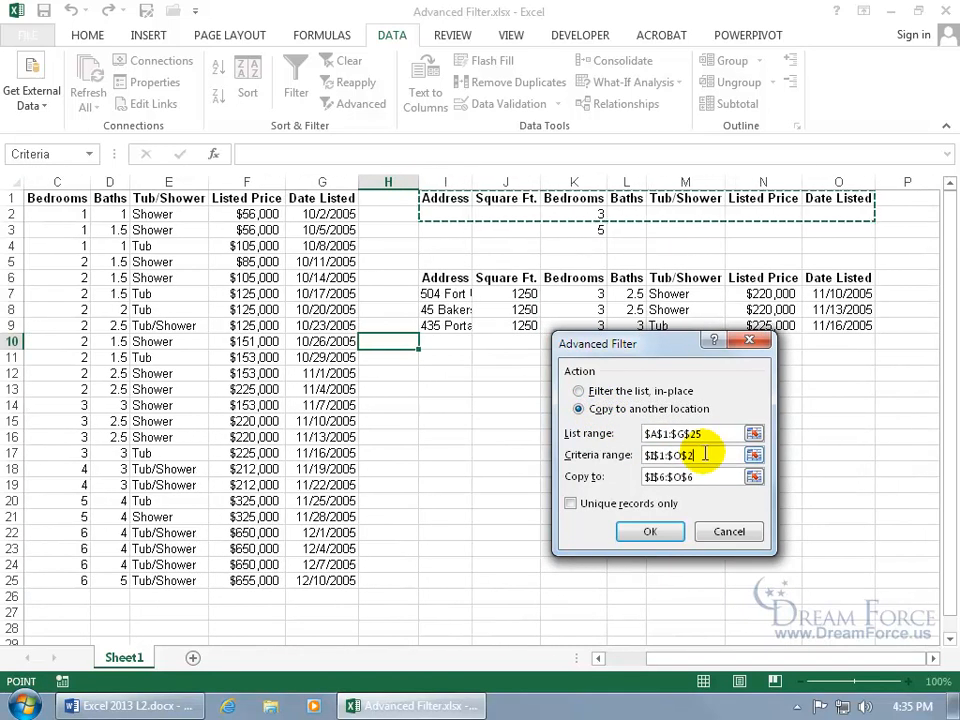
{"action": "left_click", "coordinate": [753, 456]}
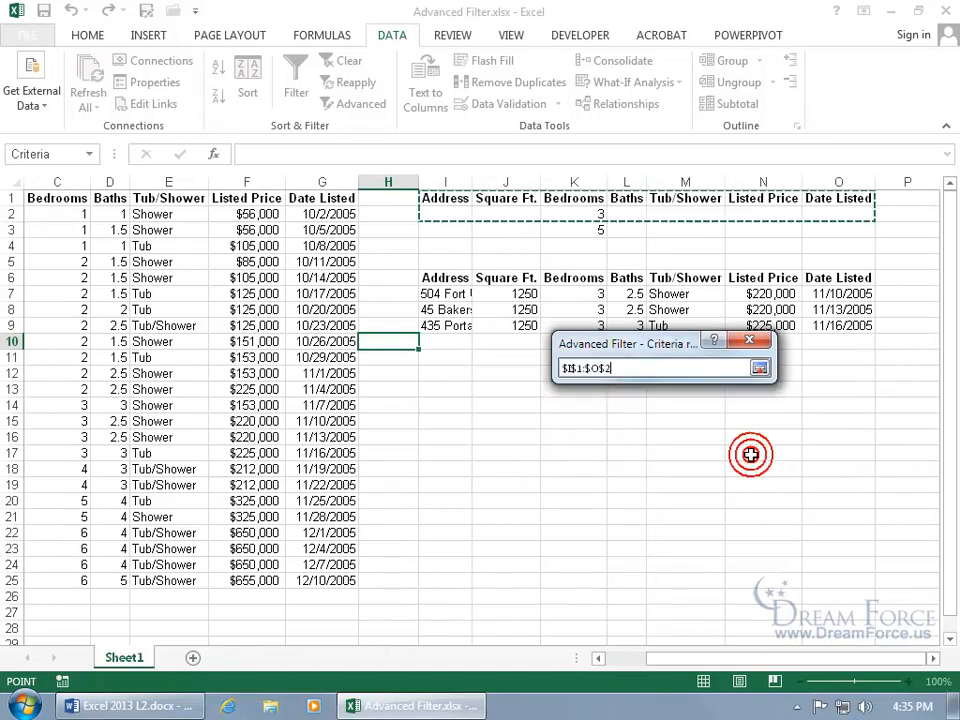
{"action": "left_click_drag", "start_coordinate": [444, 199], "coordinate": [830, 234]}
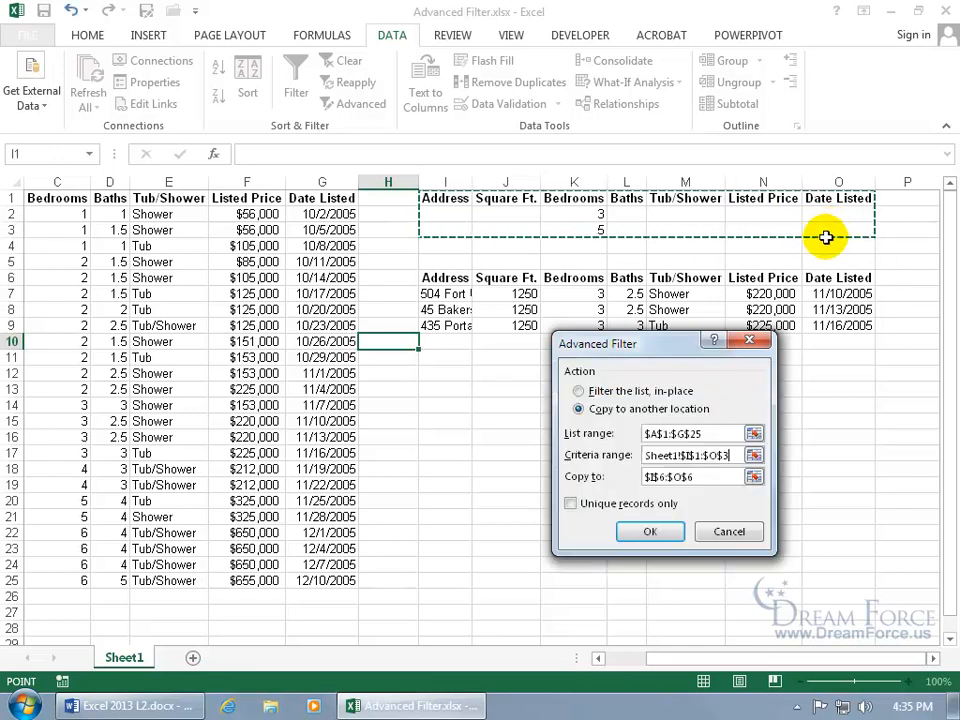
{"action": "left_click", "coordinate": [650, 531]}
{"action": "left_click_drag", "start_coordinate": [600, 295], "coordinate": [601, 342]}
{"action": "left_click_drag", "start_coordinate": [600, 358], "coordinate": [600, 367]}
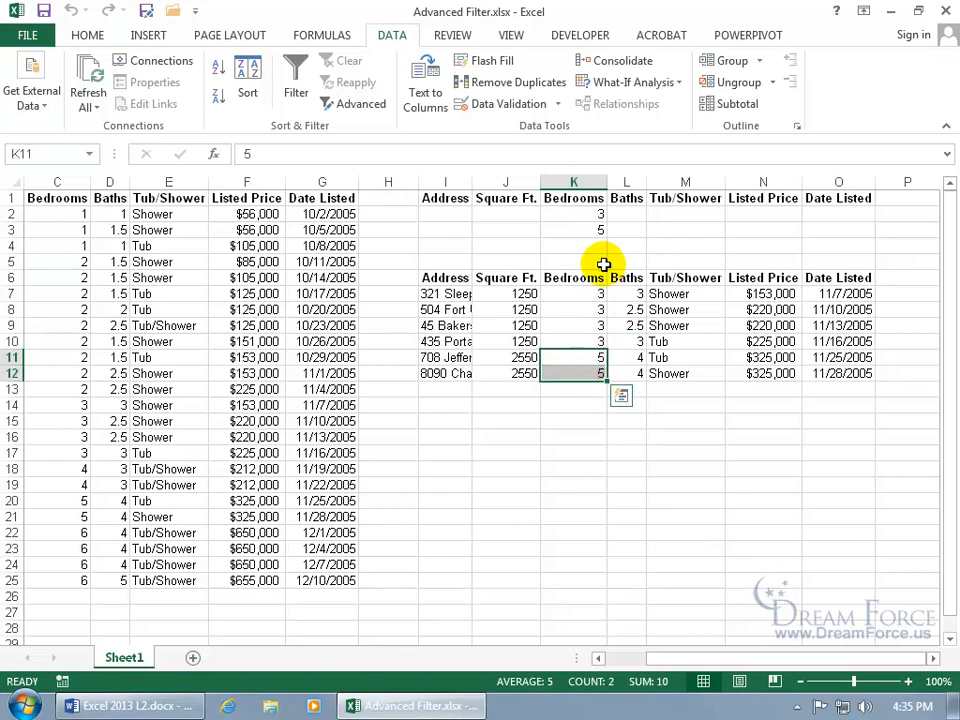
Delete the second Bedrooms criterion in K3 and rerun the copying Advanced Filter with criteria range I1:O3, including the blank row 3
{"action": "left_click", "coordinate": [596, 231]}
{"action": "key", "text": "Delete"}
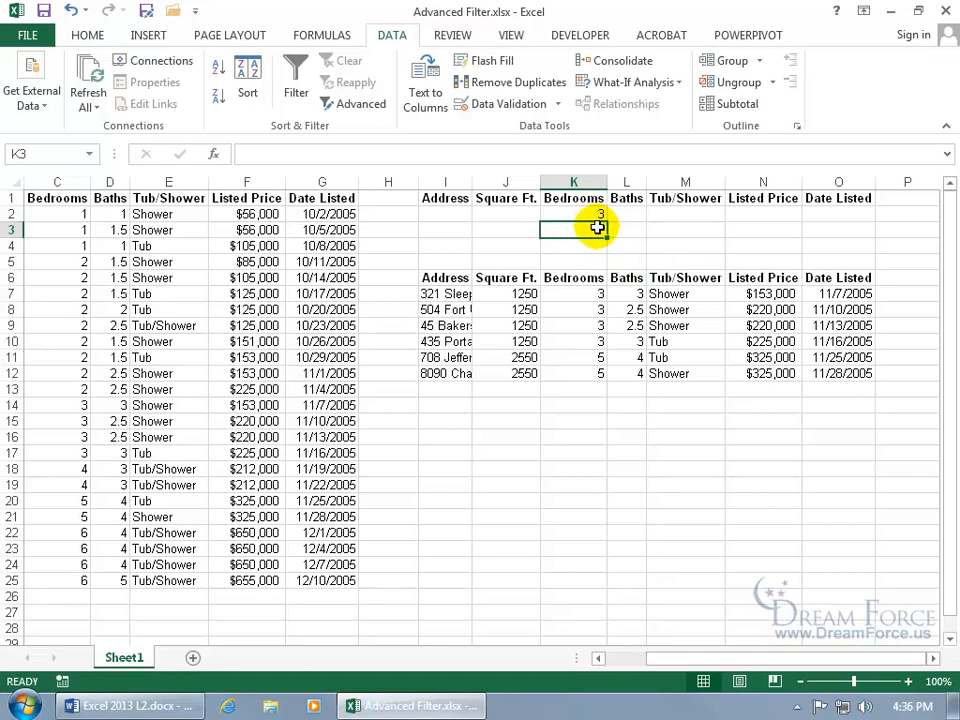
{"action": "left_click", "coordinate": [352, 104]}
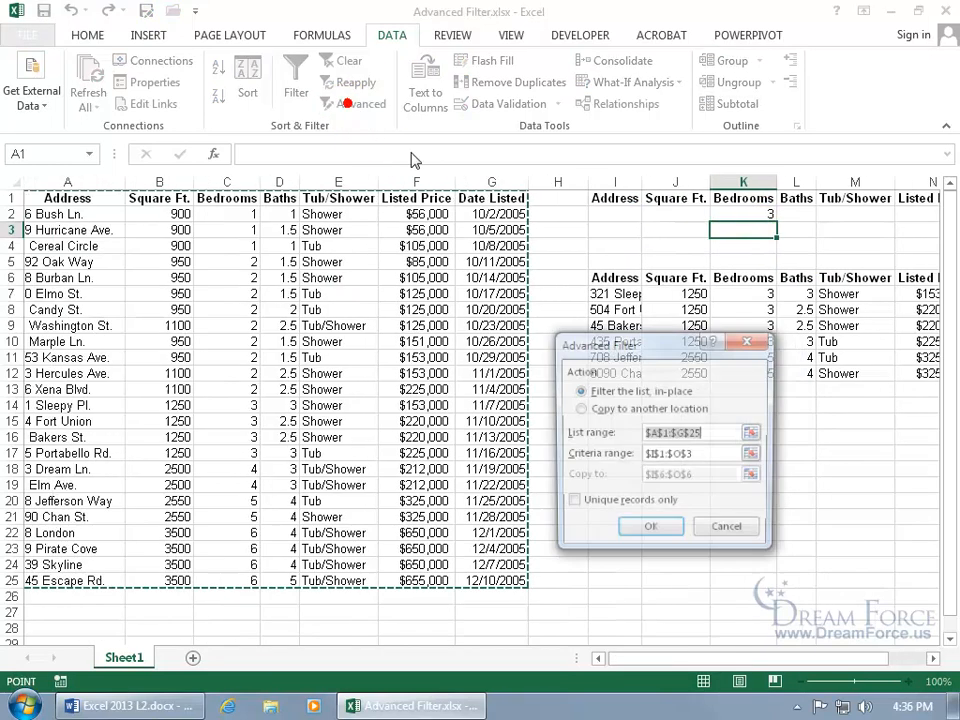
{"action": "left_click", "coordinate": [595, 409]}
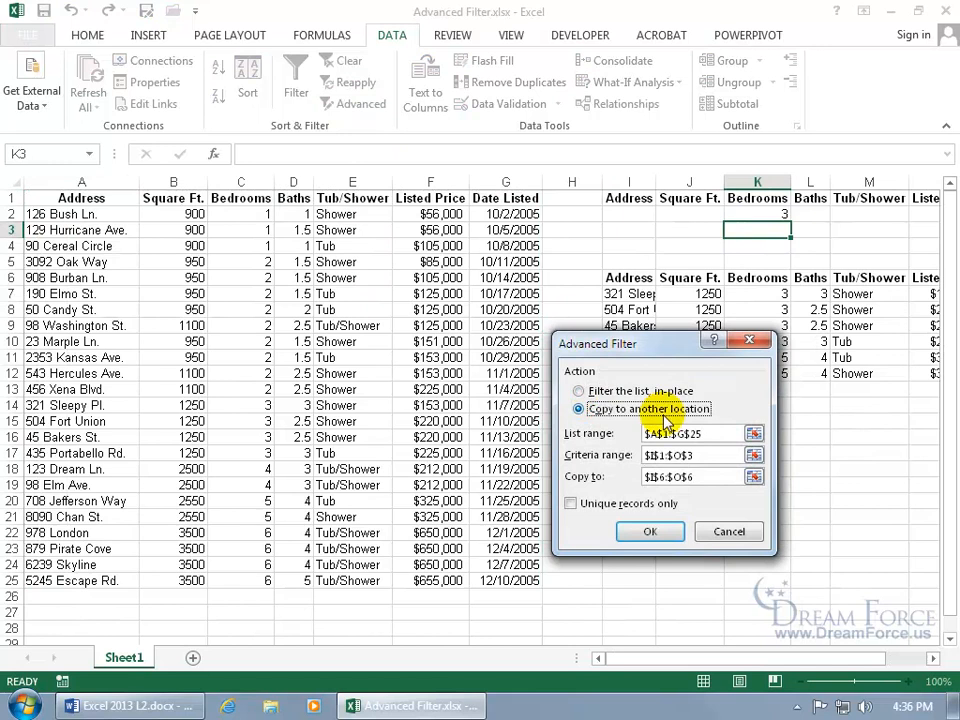
{"action": "left_click", "coordinate": [650, 531]}
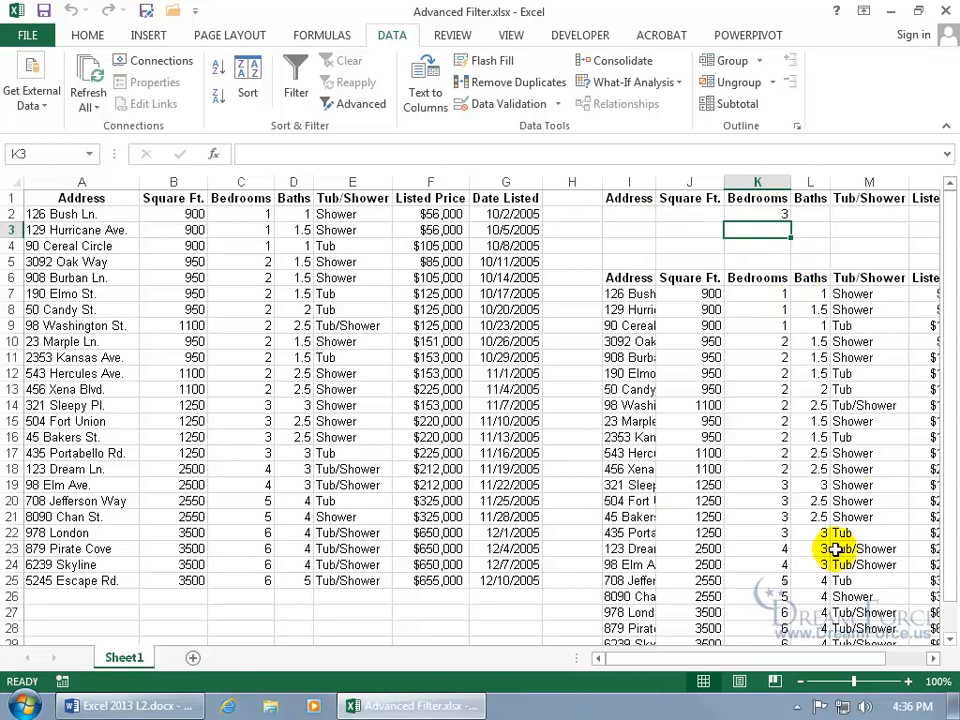
{"action": "left_click_drag", "start_coordinate": [641, 228], "coordinate": [843, 232]}
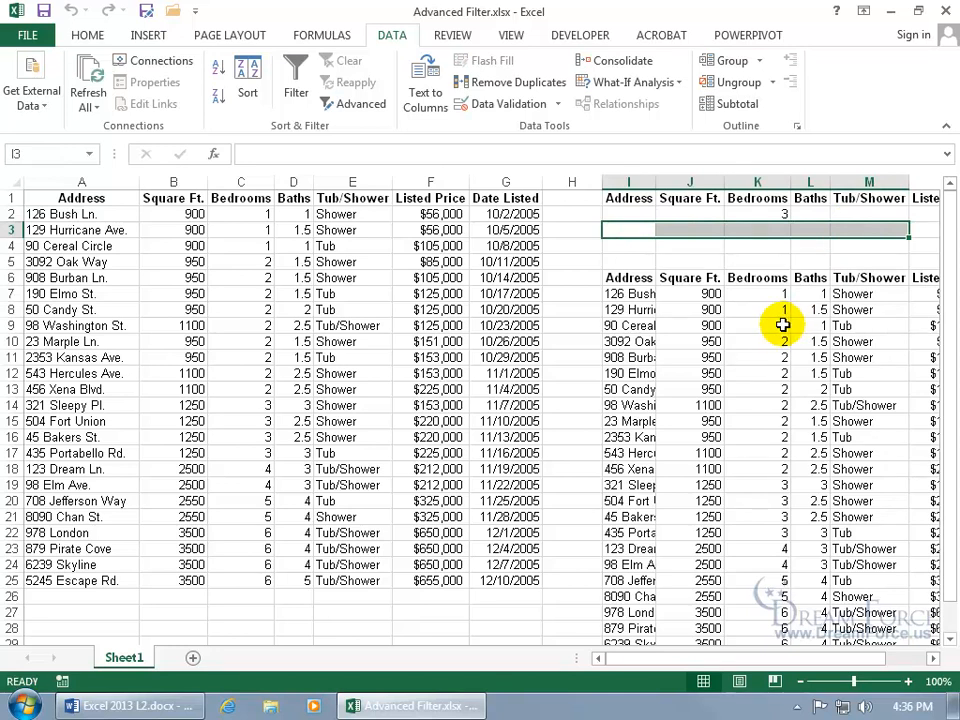
Delete the whole block of copied filter results, including its headers in row 6
{"action": "left_click_drag", "start_coordinate": [620, 278], "coordinate": [857, 647]}
{"action": "key", "text": "Delete"}
{"action": "left_click_drag", "start_coordinate": [948, 450], "coordinate": [939, 432]}
{"action": "left_click", "coordinate": [407, 230]}
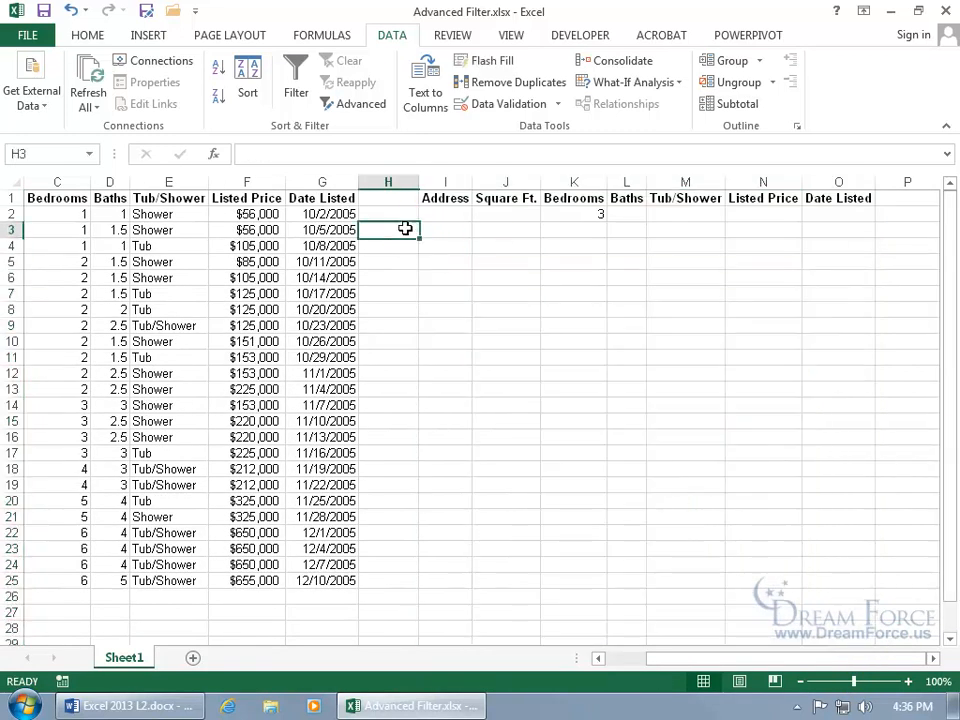
Enter 2.5 as the Baths criterion in L2
{"action": "left_click", "coordinate": [632, 213]}
{"action": "type", "text": "2.5"}
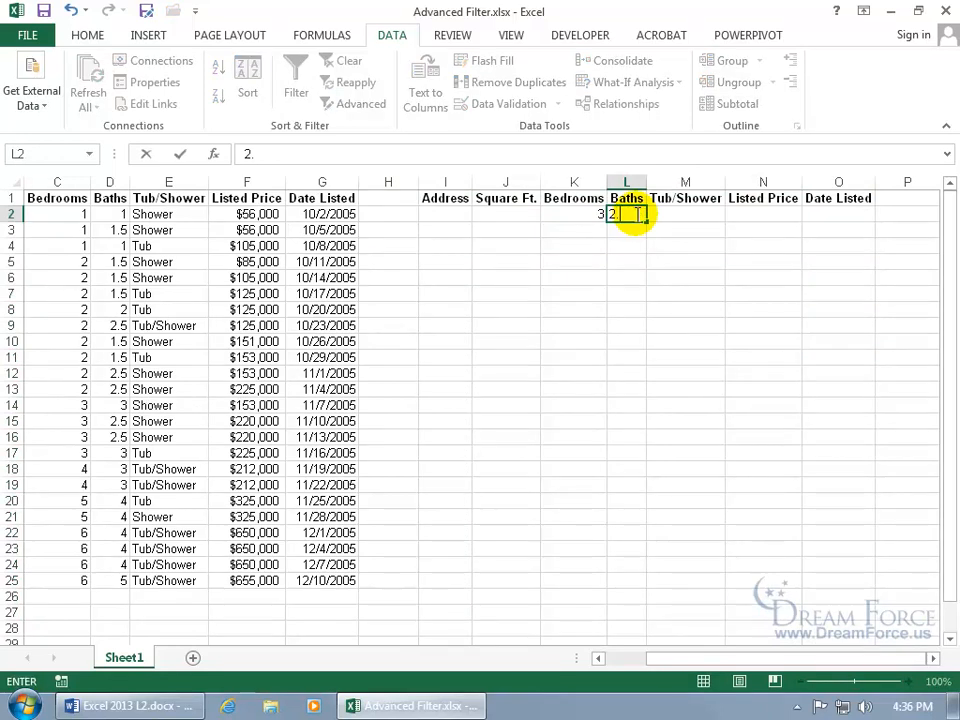
{"action": "key", "text": "Return"}
{"action": "left_click_drag", "start_coordinate": [714, 658], "coordinate": [700, 662]}
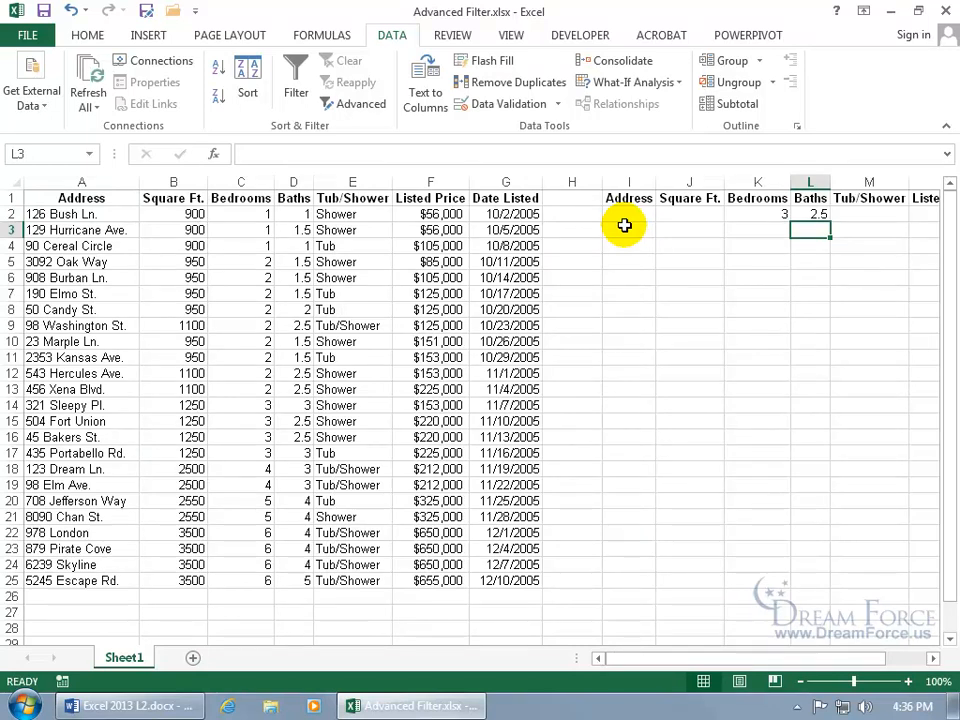
{"action": "left_click", "coordinate": [352, 102]}
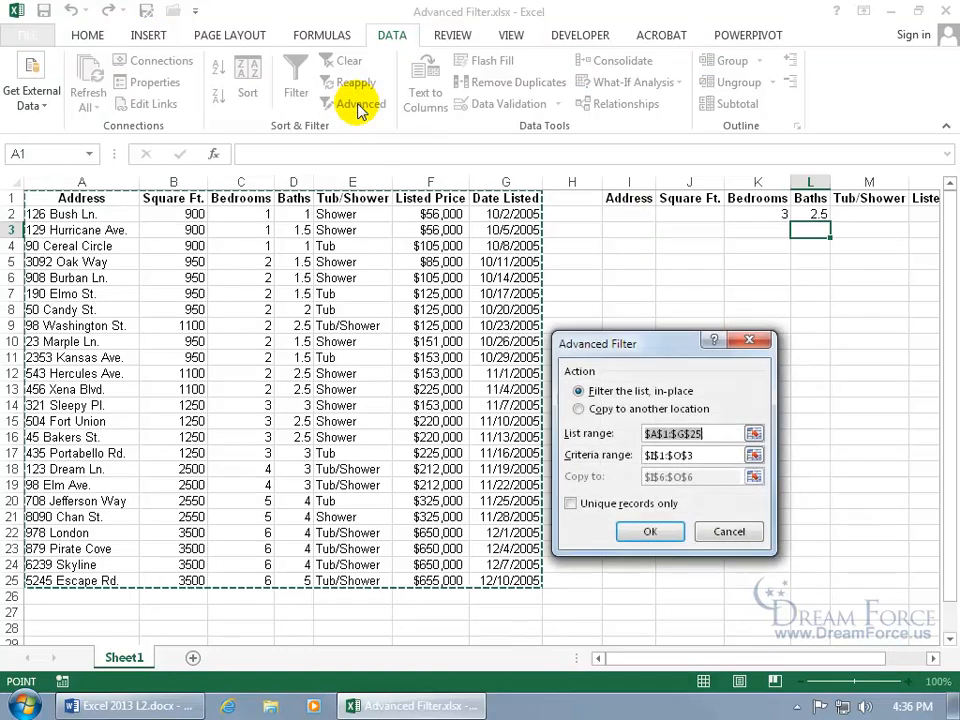
{"action": "left_click", "coordinate": [580, 409]}
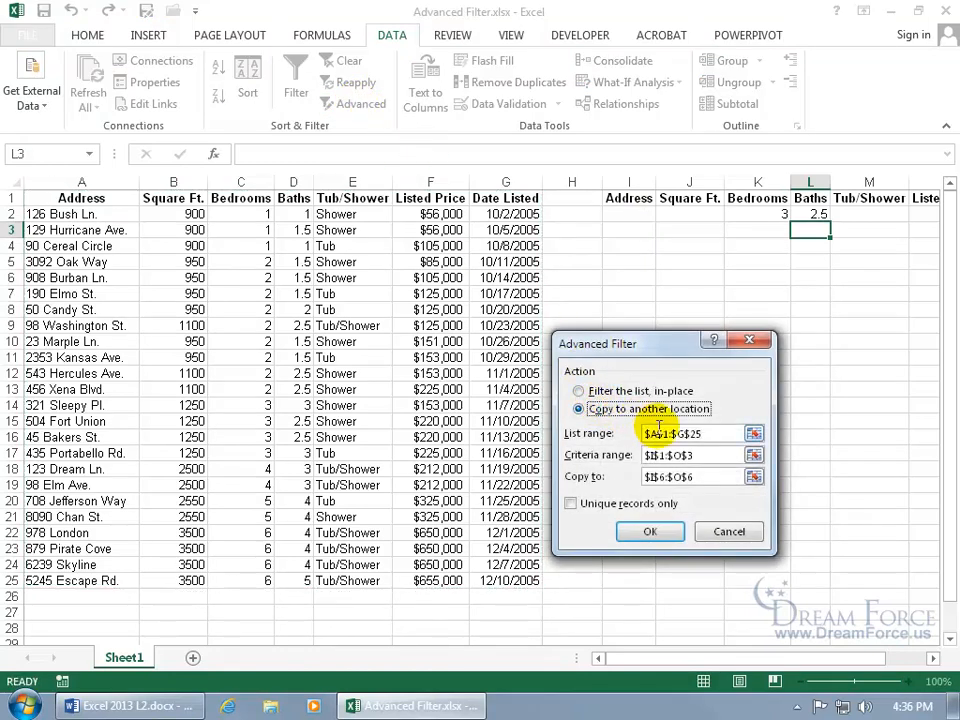
{"action": "left_click", "coordinate": [716, 531]}
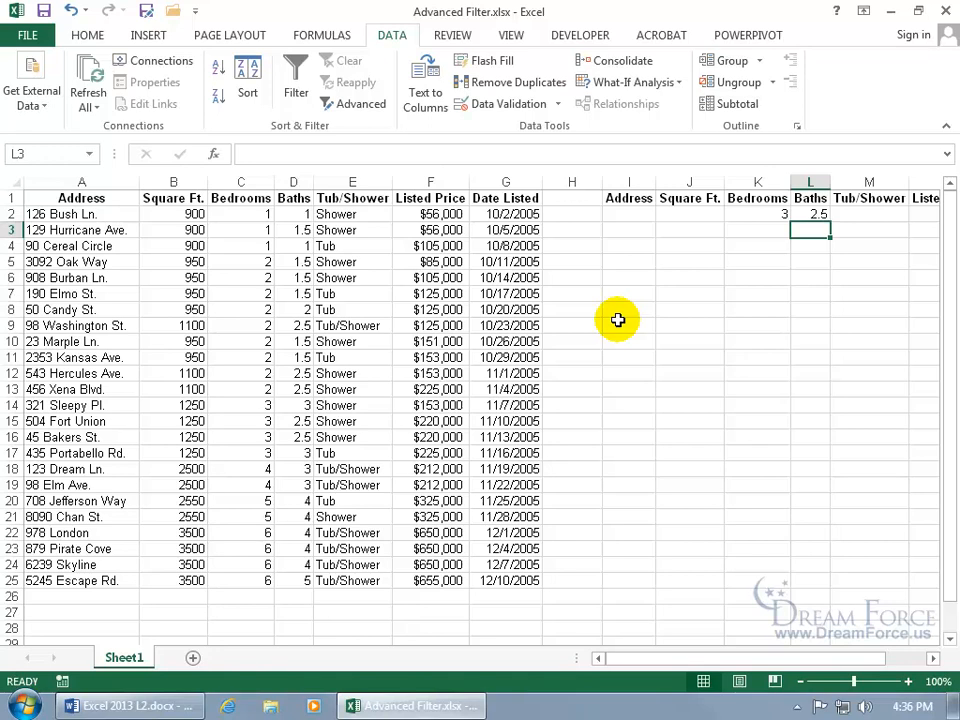
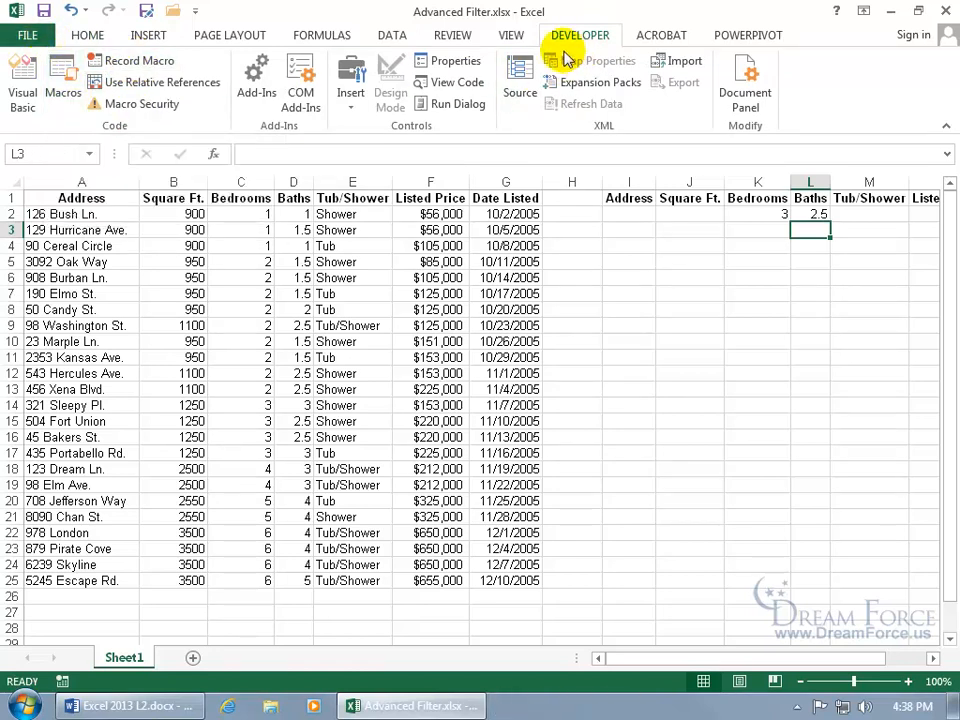
Examine the View and Developer macro commands, and look through the ribbon customization options for the Developer entry
{"action": "left_click", "coordinate": [513, 34]}
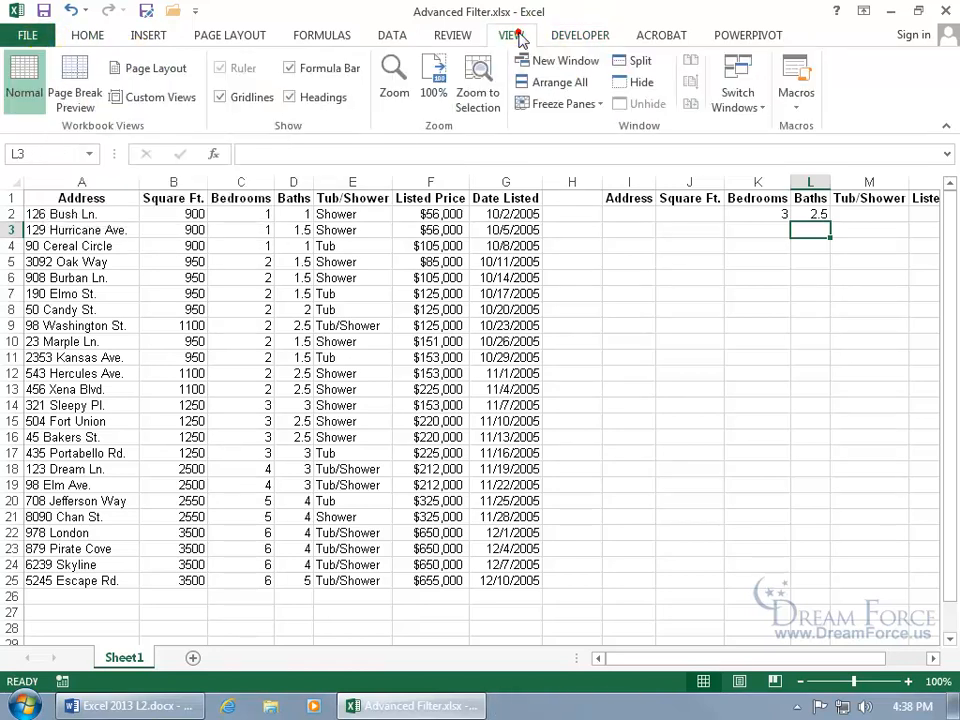
{"action": "left_click", "coordinate": [798, 101]}
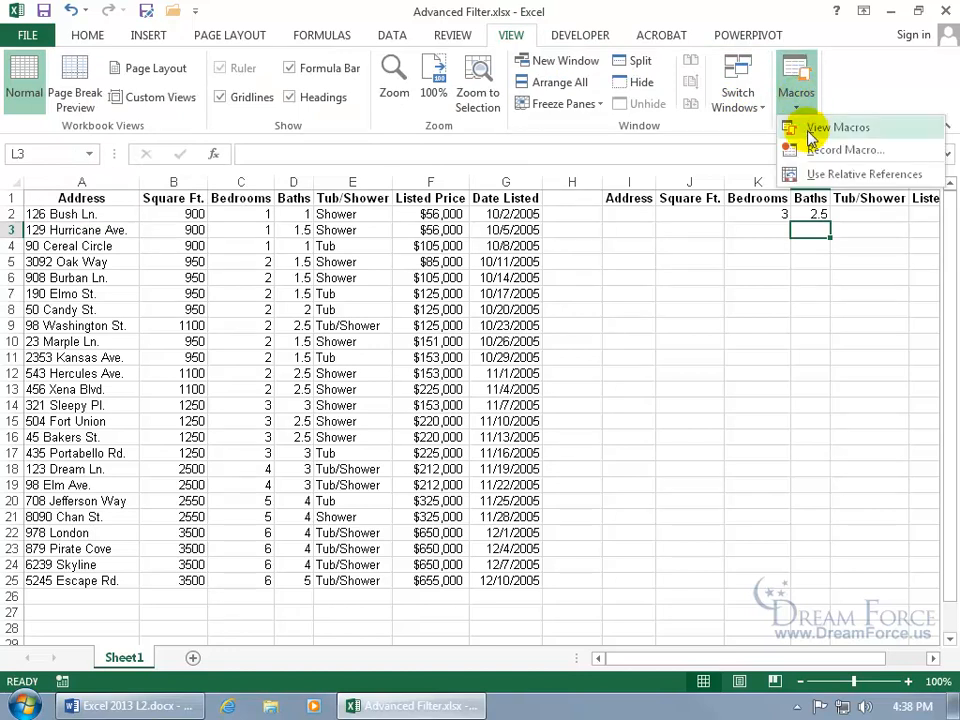
{"action": "right_click", "coordinate": [577, 52]}
{"action": "right_click", "coordinate": [577, 52]}
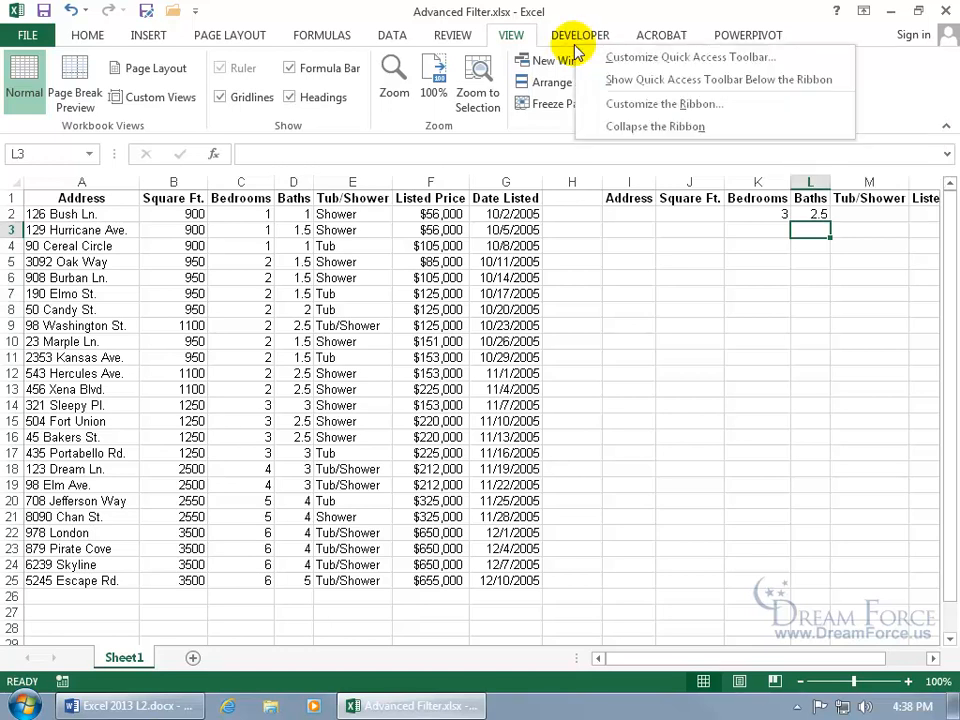
{"action": "left_click", "coordinate": [621, 103]}
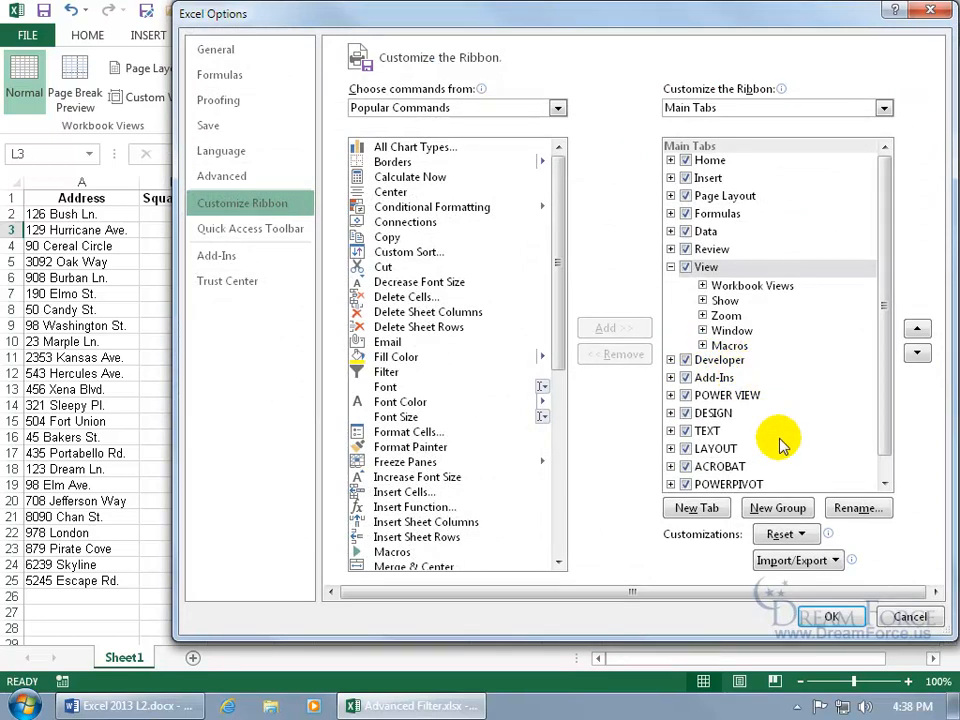
{"action": "left_click", "coordinate": [909, 616]}
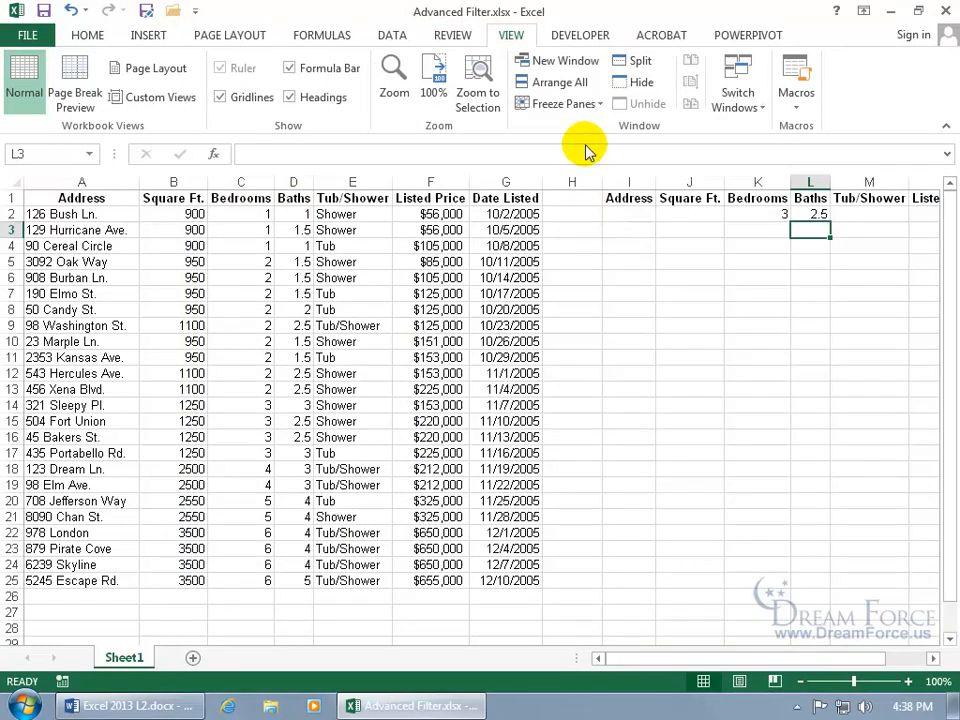
{"action": "left_click", "coordinate": [593, 36]}
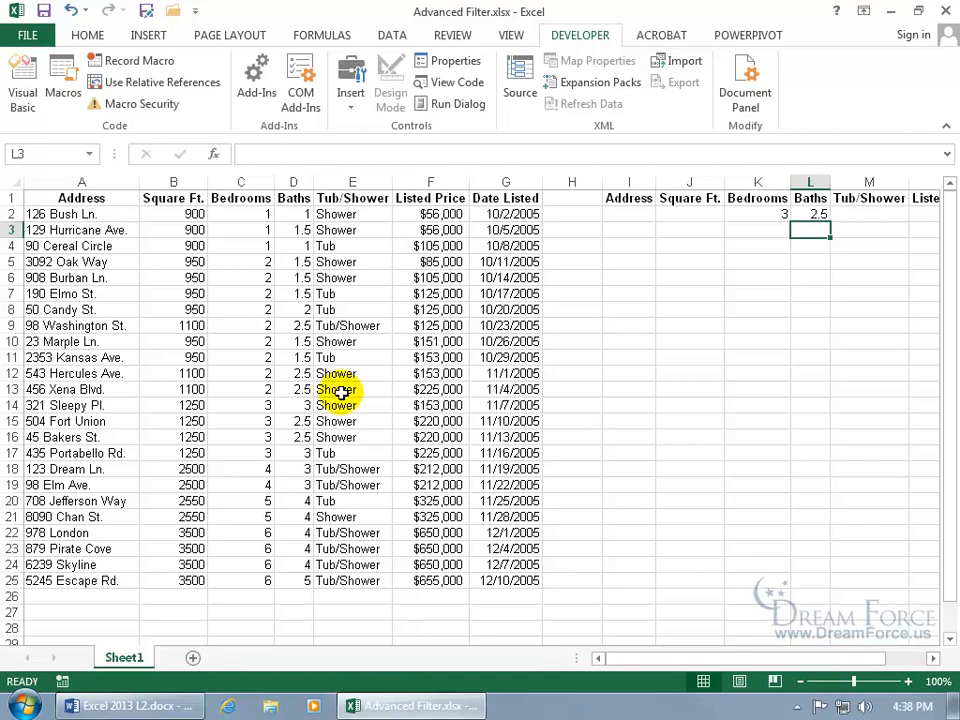
Check that Macro Recording is enabled among the status bar items
{"action": "right_click", "coordinate": [131, 686]}
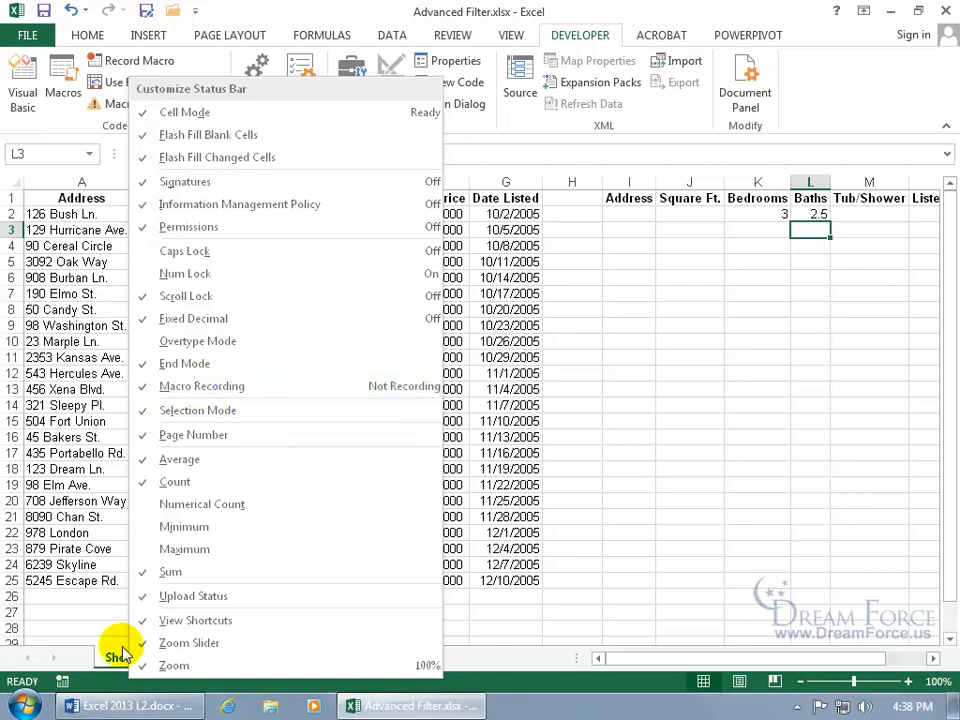
{"action": "left_click", "coordinate": [150, 386]}
{"action": "left_click", "coordinate": [182, 388]}
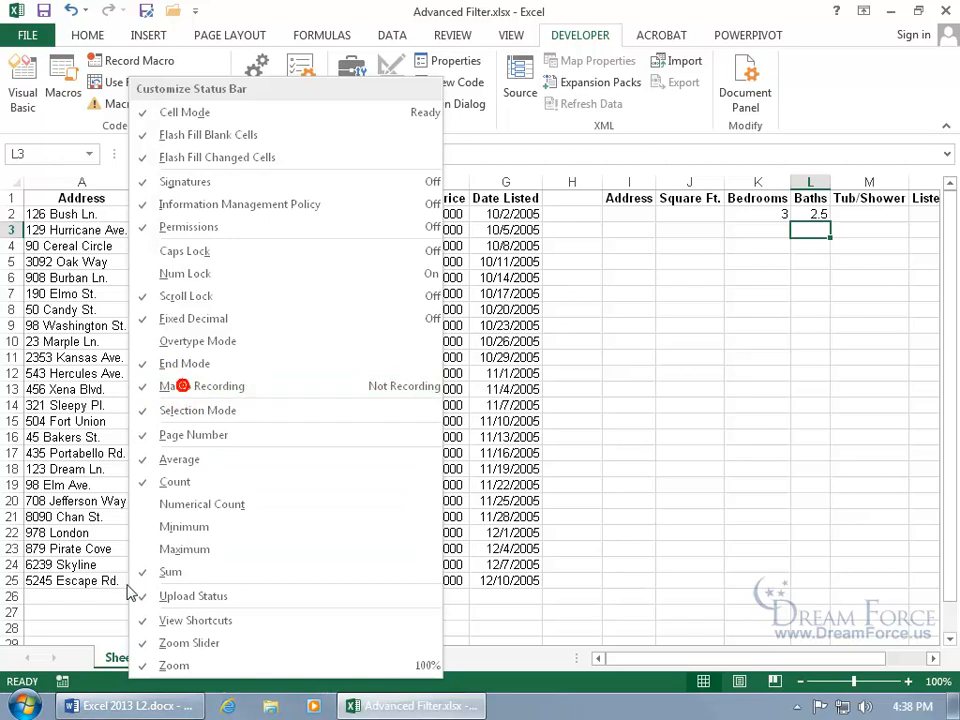
{"action": "left_click", "coordinate": [90, 685]}
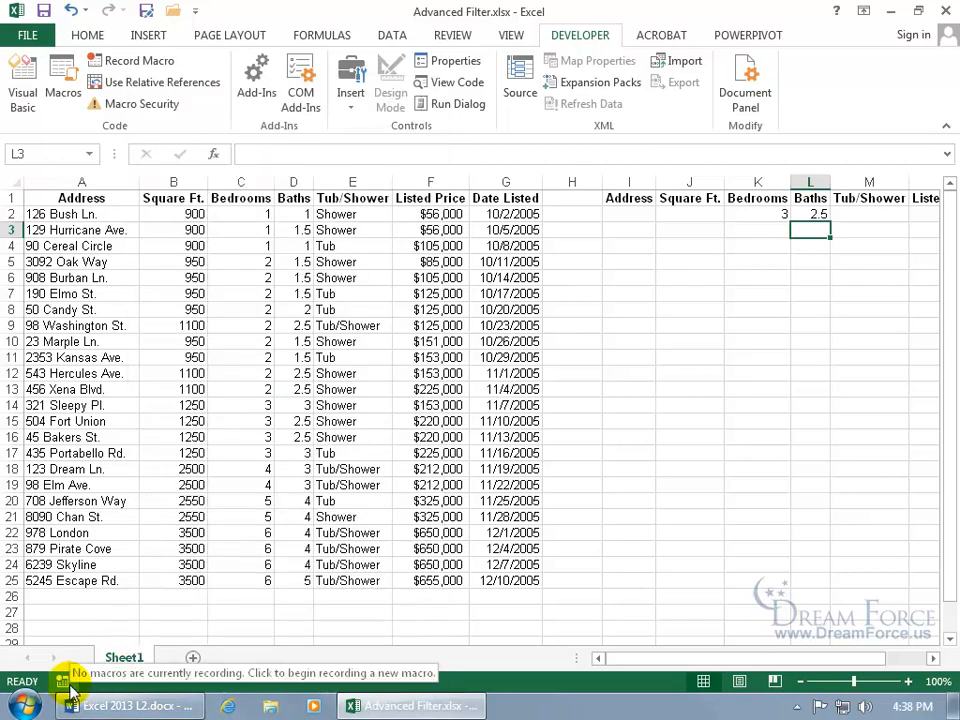
Start recording a macro named Filter with the shortcut Ctrl+q, stored in This Workbook
{"action": "left_click", "coordinate": [63, 682]}
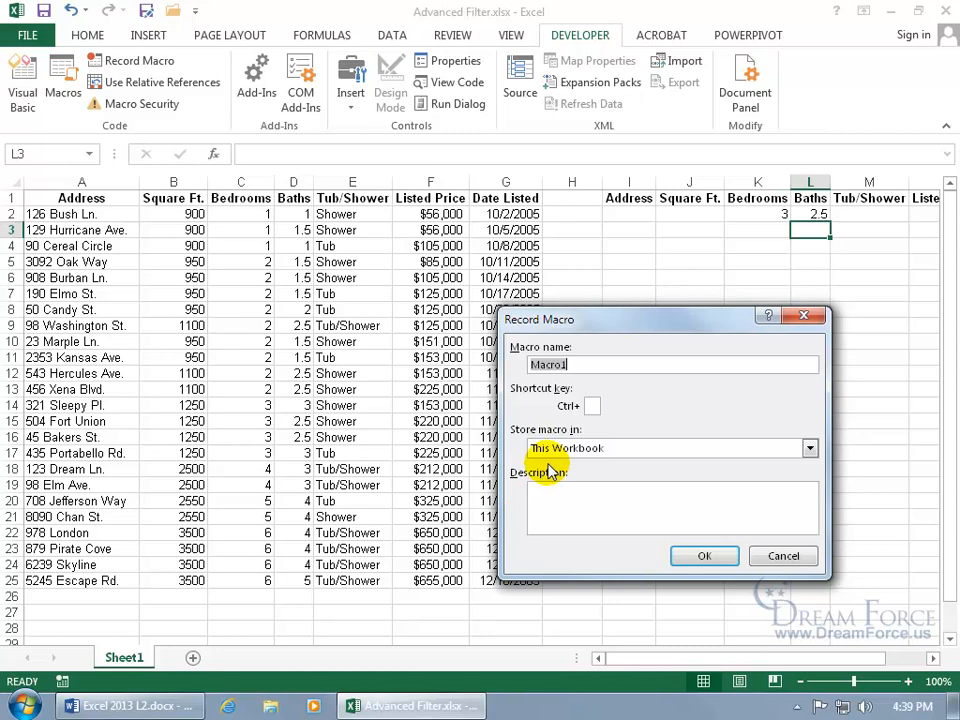
{"action": "type", "text": "Fil"}
{"action": "left_click", "coordinate": [592, 405]}
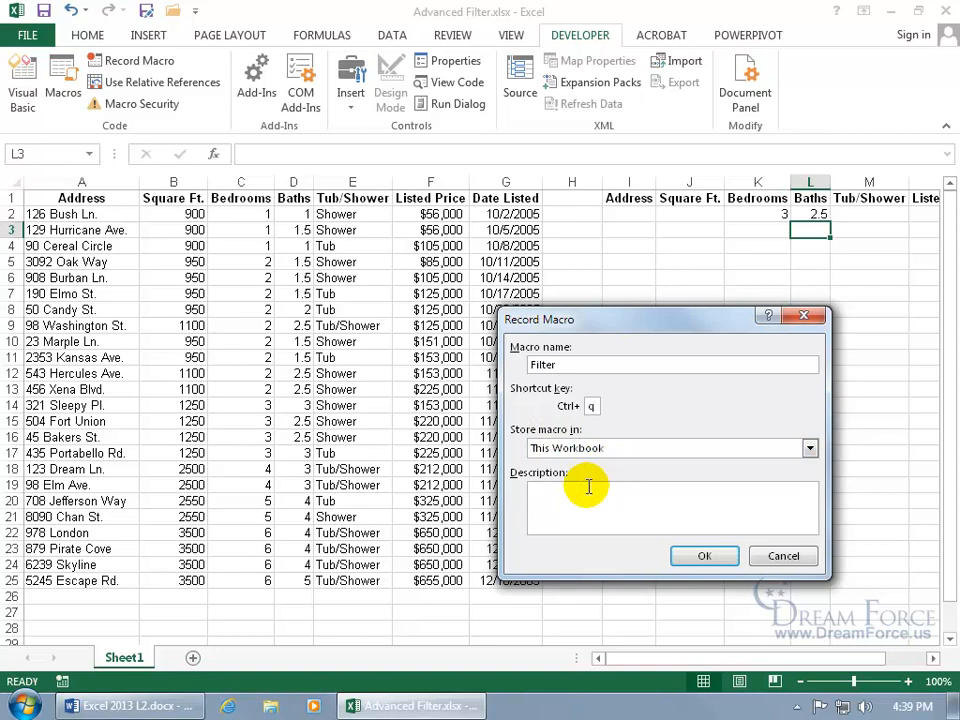
{"action": "left_click", "coordinate": [809, 448]}
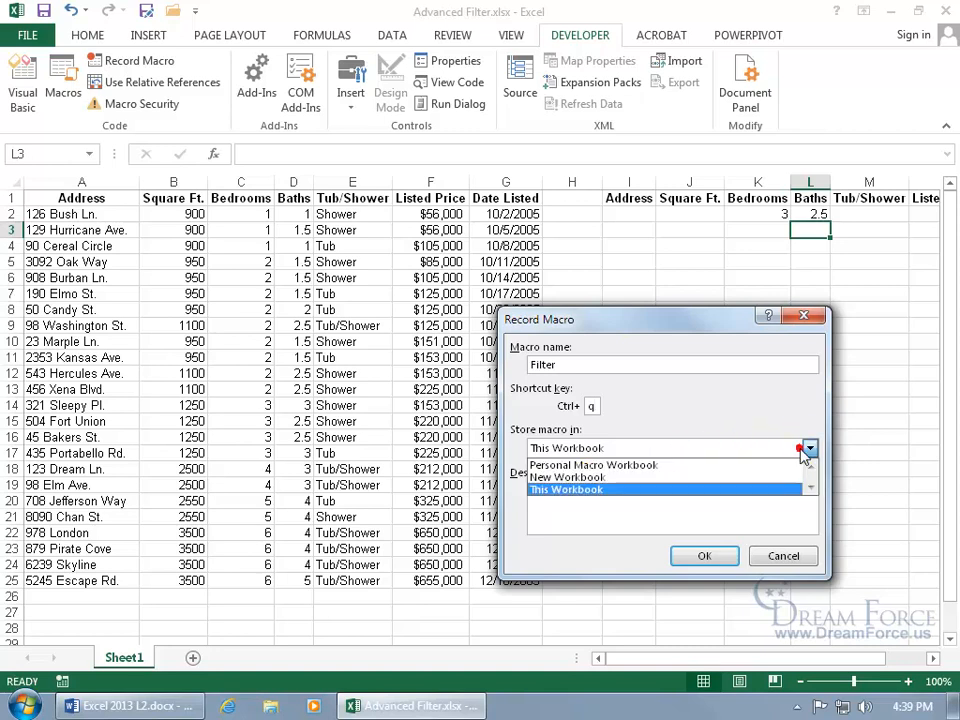
{"action": "left_click", "coordinate": [724, 417]}
{"action": "left_click", "coordinate": [661, 491]}
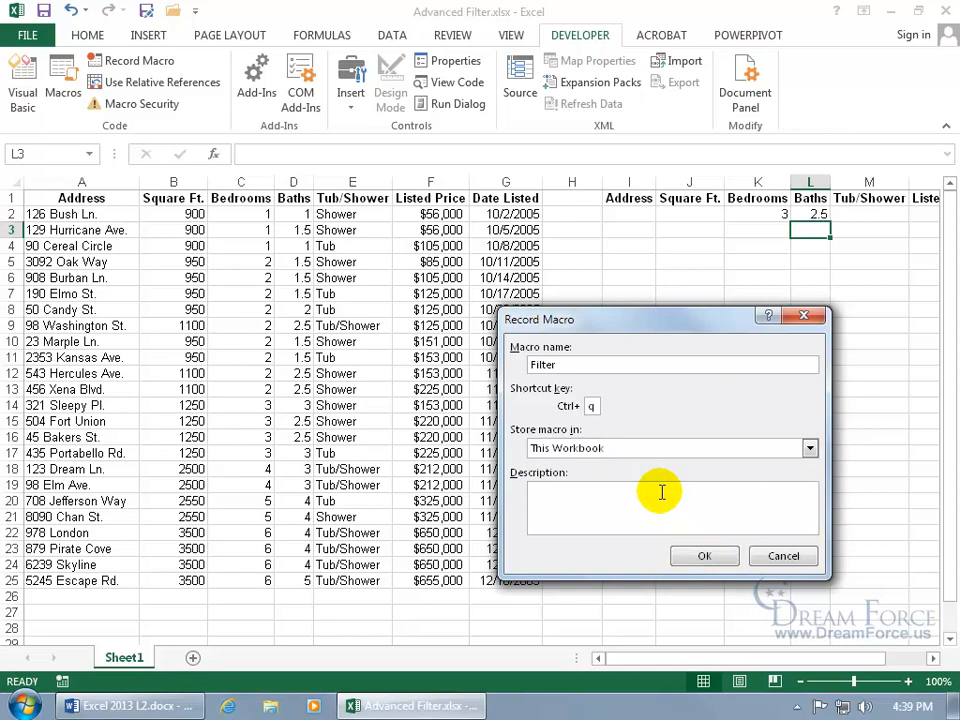
{"action": "left_click", "coordinate": [705, 554]}
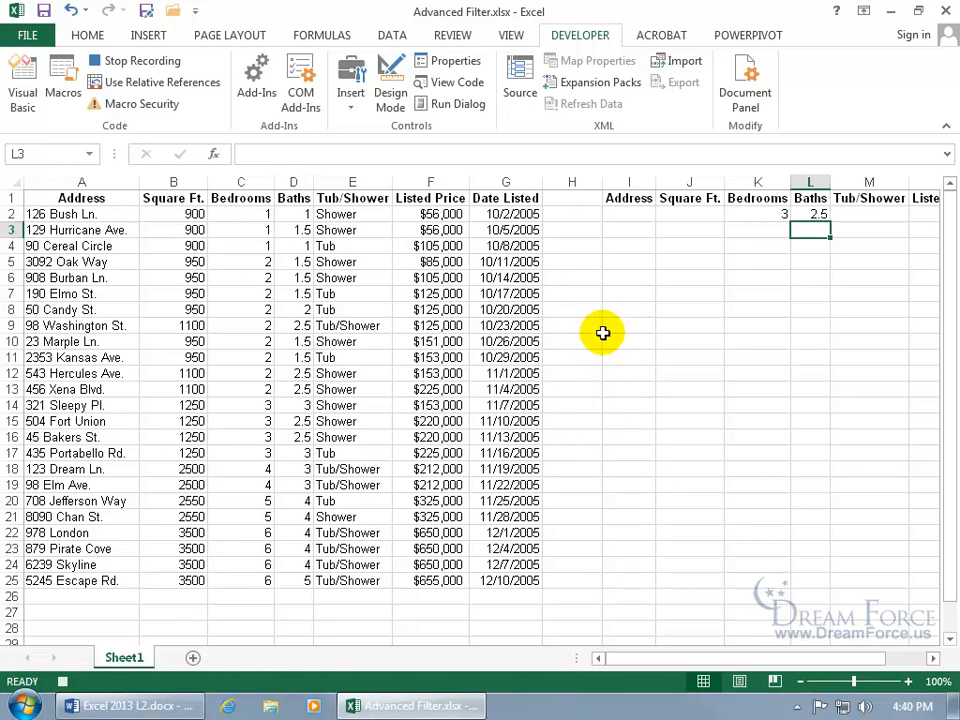
Set up an Advanced Filter that copies to another location, with the house list A1:G25 as the list range
{"action": "left_click", "coordinate": [343, 277]}
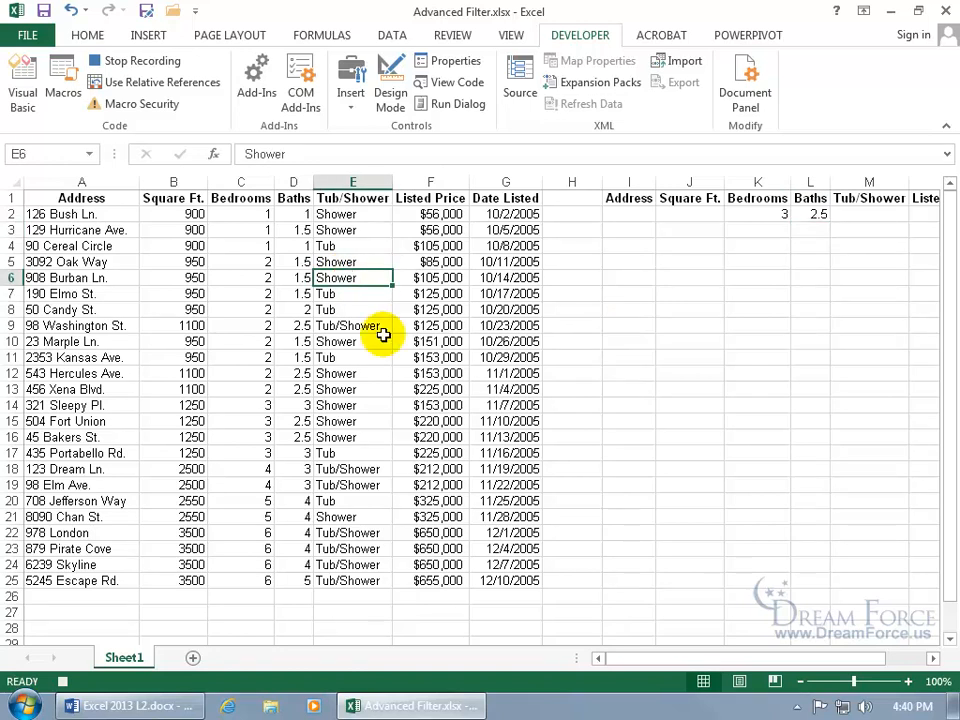
{"action": "left_click", "coordinate": [392, 36]}
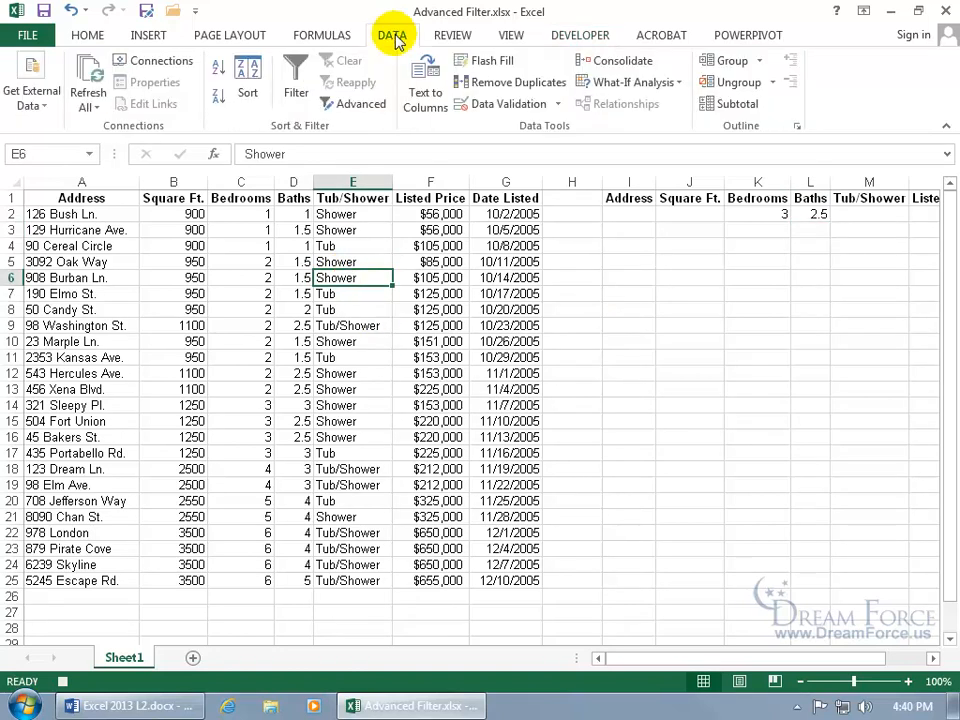
{"action": "left_click", "coordinate": [335, 103]}
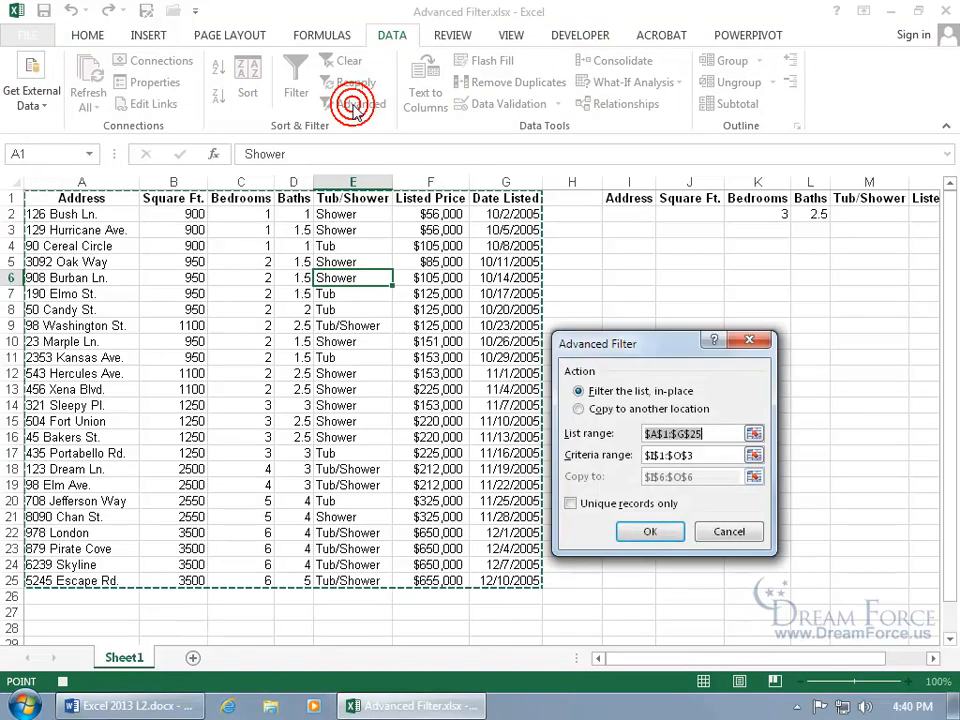
{"action": "left_click", "coordinate": [580, 409]}
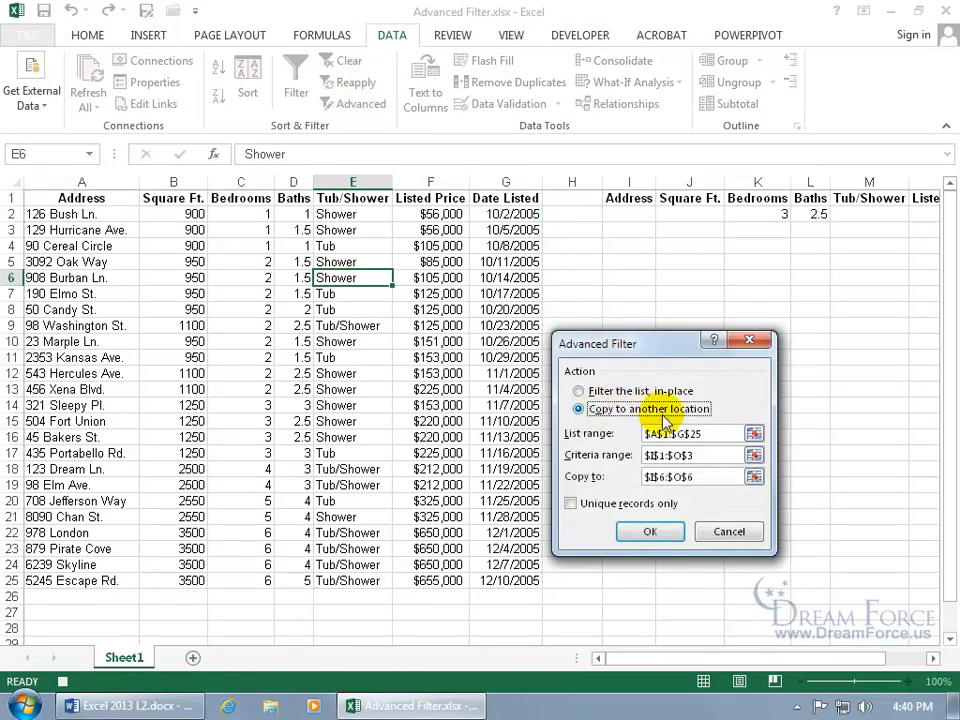
{"action": "left_click", "coordinate": [700, 434]}
{"action": "left_click_drag", "start_coordinate": [717, 434], "coordinate": [654, 435]}
{"action": "key", "text": "Delete"}
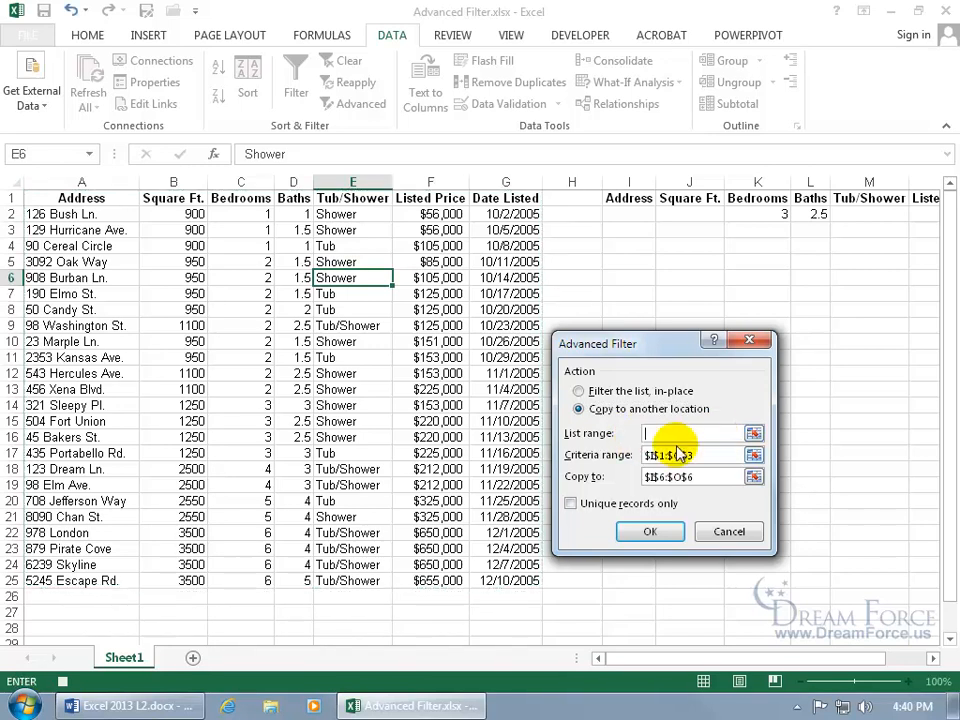
{"action": "left_click", "coordinate": [754, 434]}
{"action": "left_click_drag", "start_coordinate": [58, 197], "coordinate": [520, 578]}
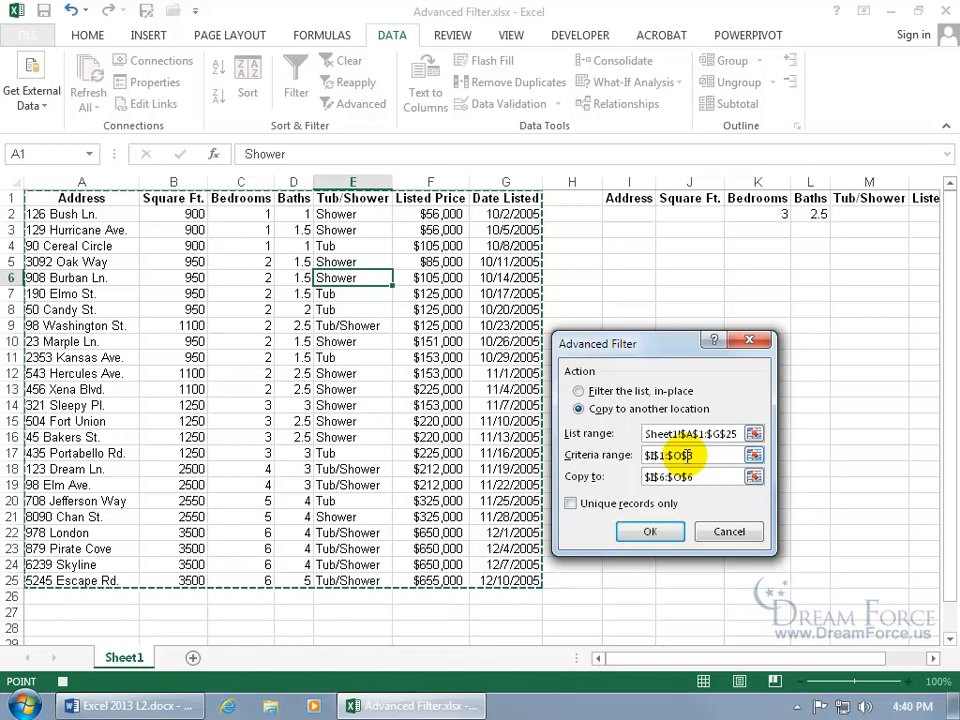
Run the Advanced Filter with criteria range I1:O2 and copy destination I6, and stop the macro recording
{"action": "left_click_drag", "start_coordinate": [708, 458], "coordinate": [643, 453]}
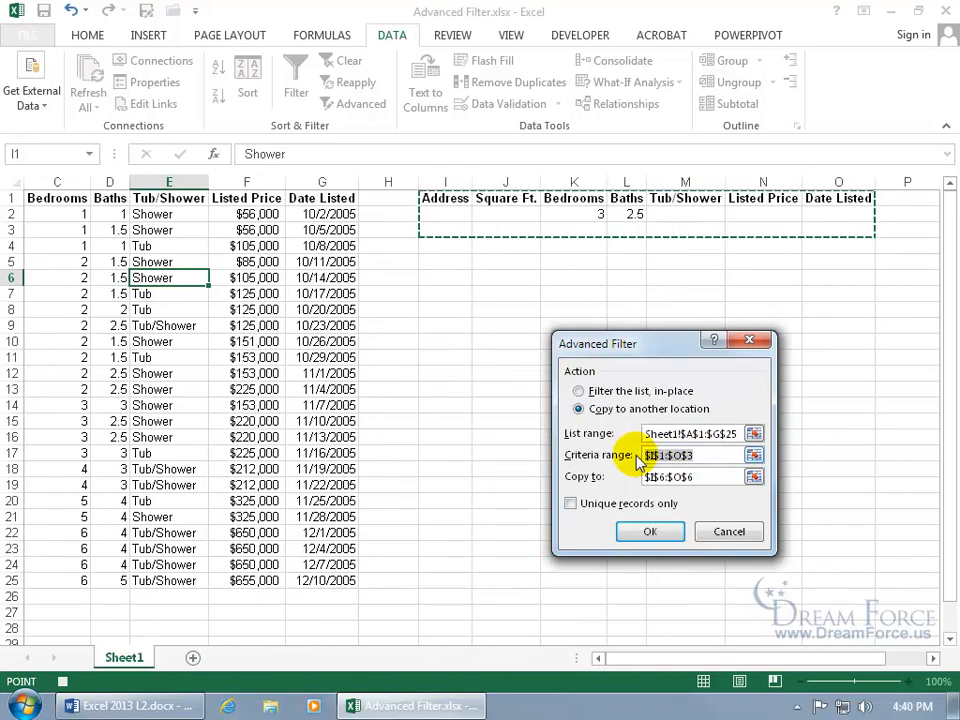
{"action": "key", "text": "BackSpace"}
{"action": "left_click", "coordinate": [752, 458]}
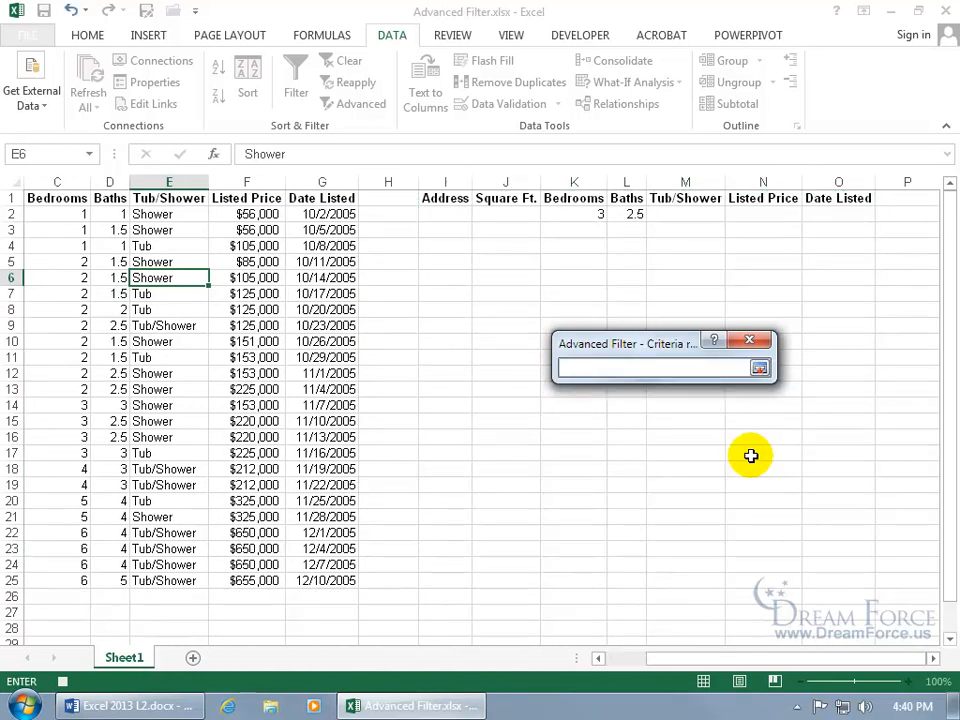
{"action": "left_click_drag", "start_coordinate": [443, 200], "coordinate": [851, 208]}
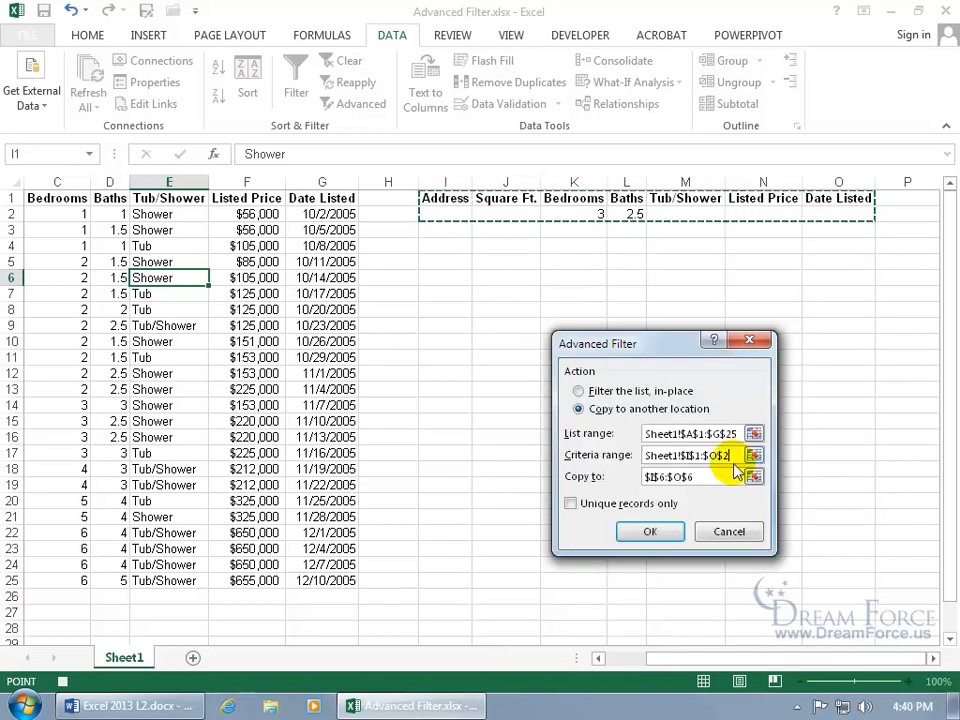
{"action": "left_click_drag", "start_coordinate": [727, 476], "coordinate": [614, 490]}
{"action": "key", "text": "BackSpace"}
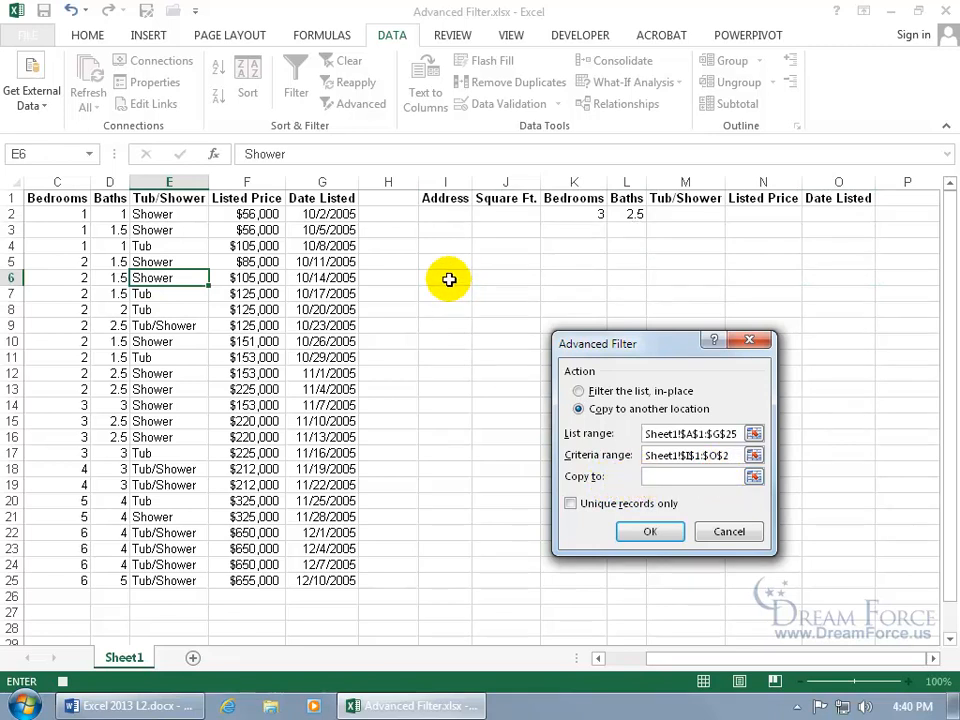
{"action": "left_click", "coordinate": [449, 278]}
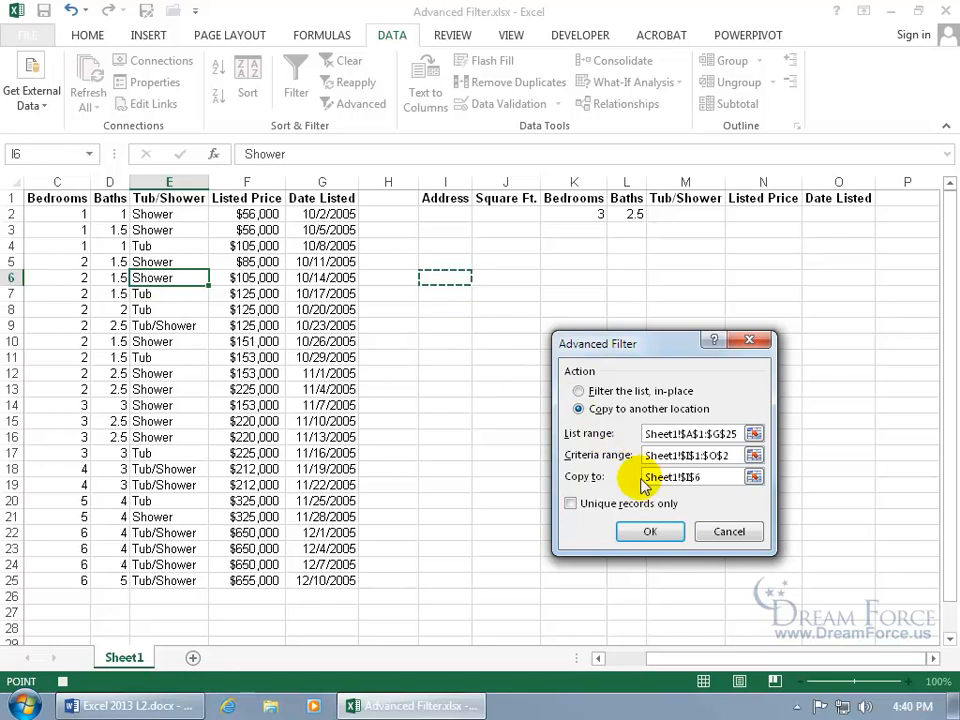
{"action": "left_click", "coordinate": [650, 531]}
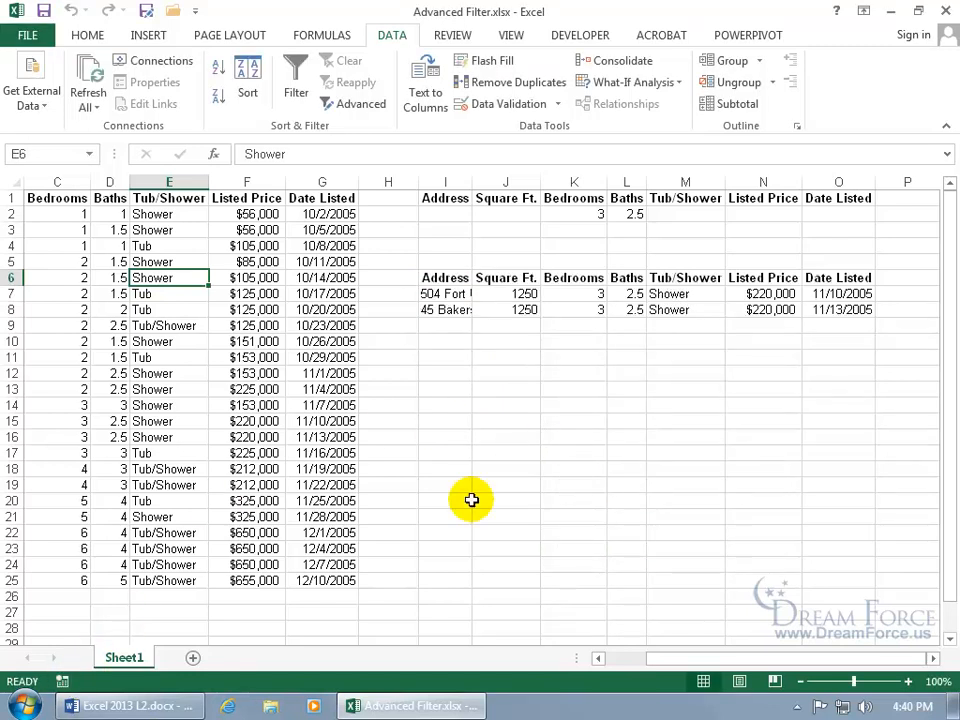
Delete the copied filter results in I6:O8 and regenerate them with the Filter macro
{"action": "left_click_drag", "start_coordinate": [452, 279], "coordinate": [863, 311]}
{"action": "key", "text": "Delete"}
{"action": "left_click", "coordinate": [514, 279]}
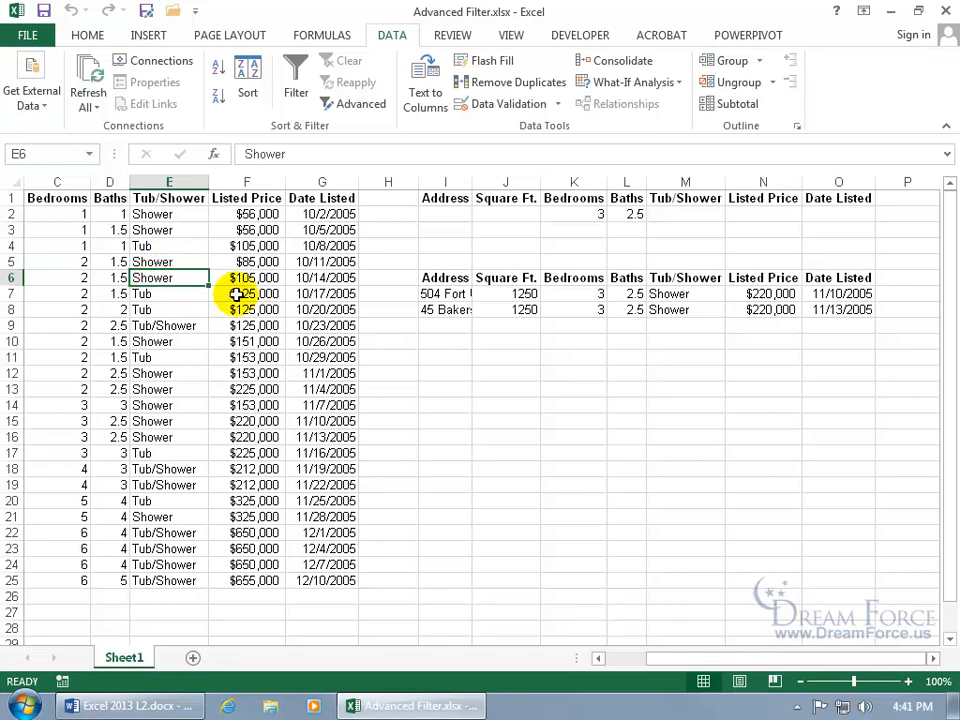
Clear the copied results in I6:O8 and the Baths criterion in L2, and run the Filter macro again
{"action": "left_click_drag", "start_coordinate": [432, 280], "coordinate": [851, 310]}
{"action": "key", "text": "Delete"}
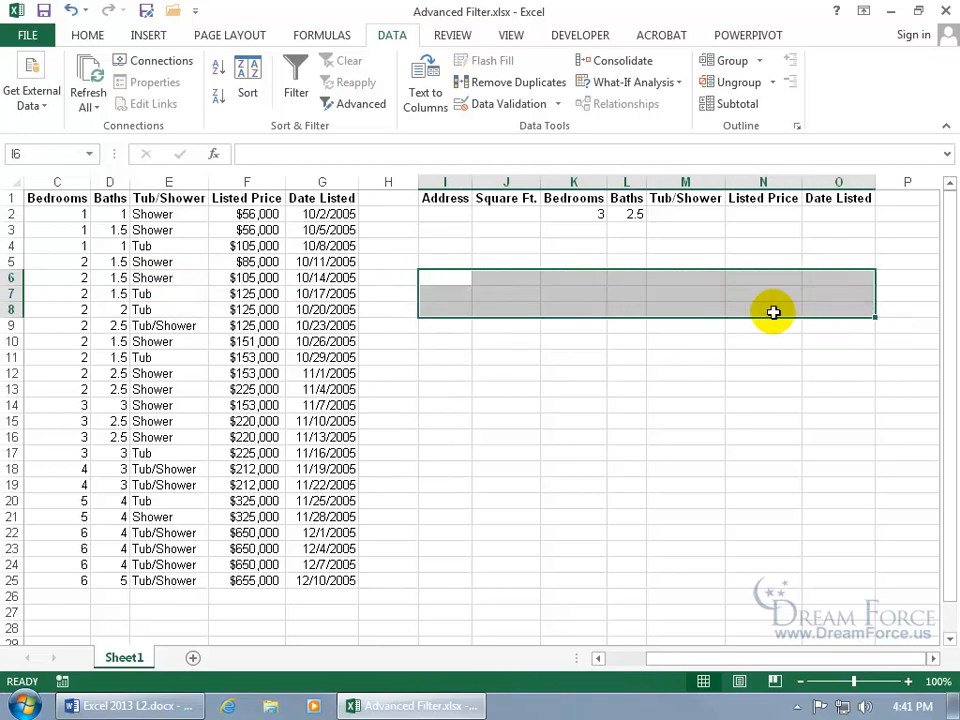
{"action": "left_click", "coordinate": [632, 214]}
{"action": "key", "text": "Delete"}
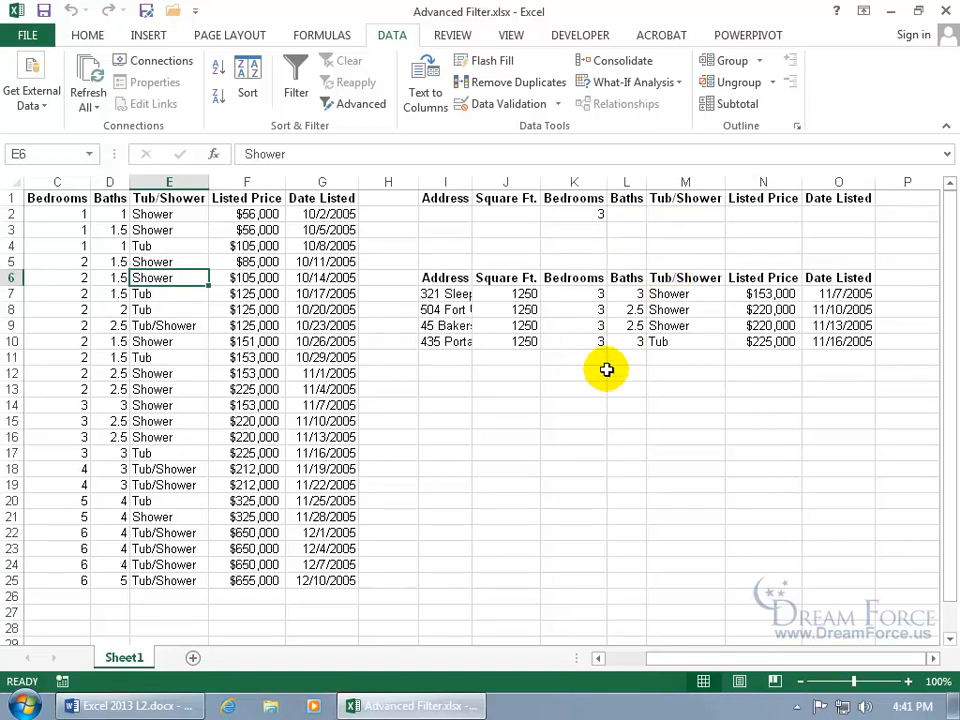
Compare the range from I6 that copied results could fill with the size of the full list in F2:F25
{"action": "left_click_drag", "start_coordinate": [439, 277], "coordinate": [857, 562]}
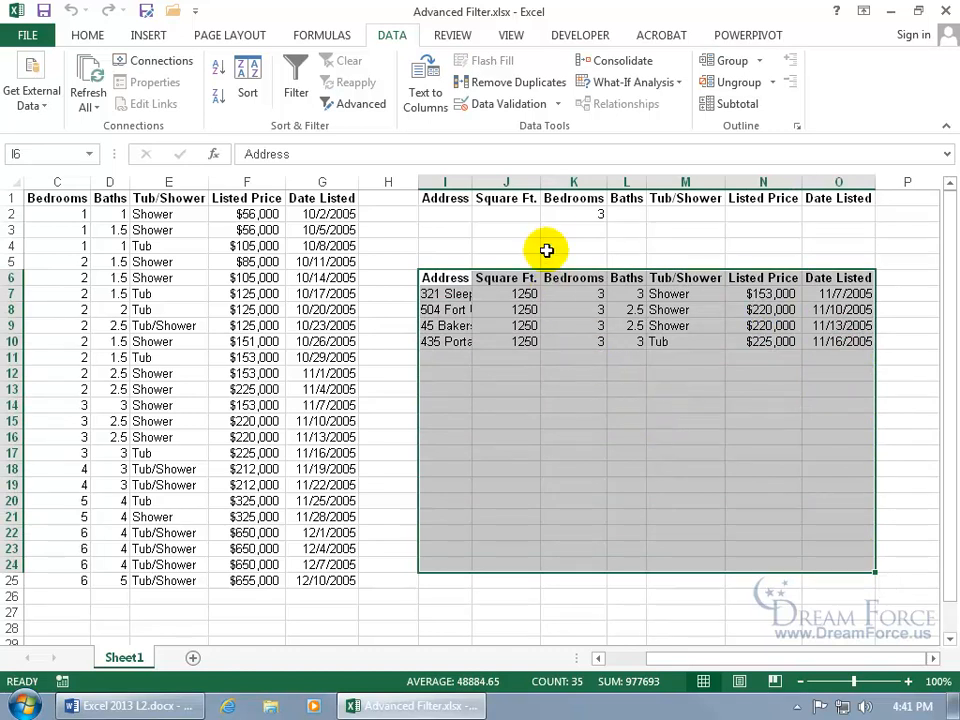
{"action": "left_click_drag", "start_coordinate": [251, 212], "coordinate": [247, 582]}
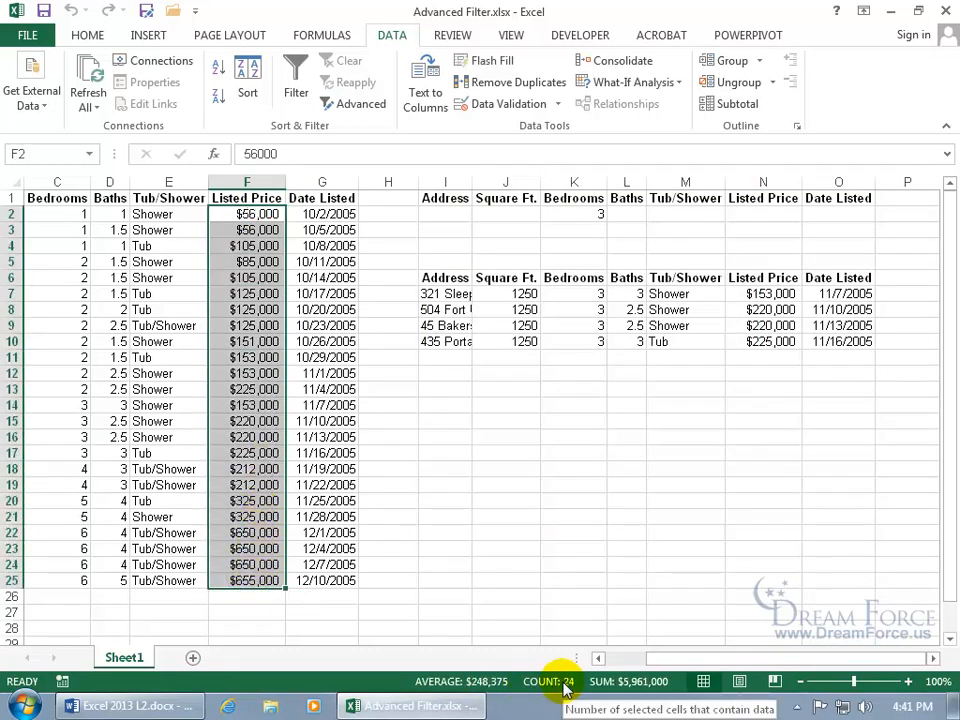
{"action": "left_click_drag", "start_coordinate": [430, 280], "coordinate": [853, 610]}
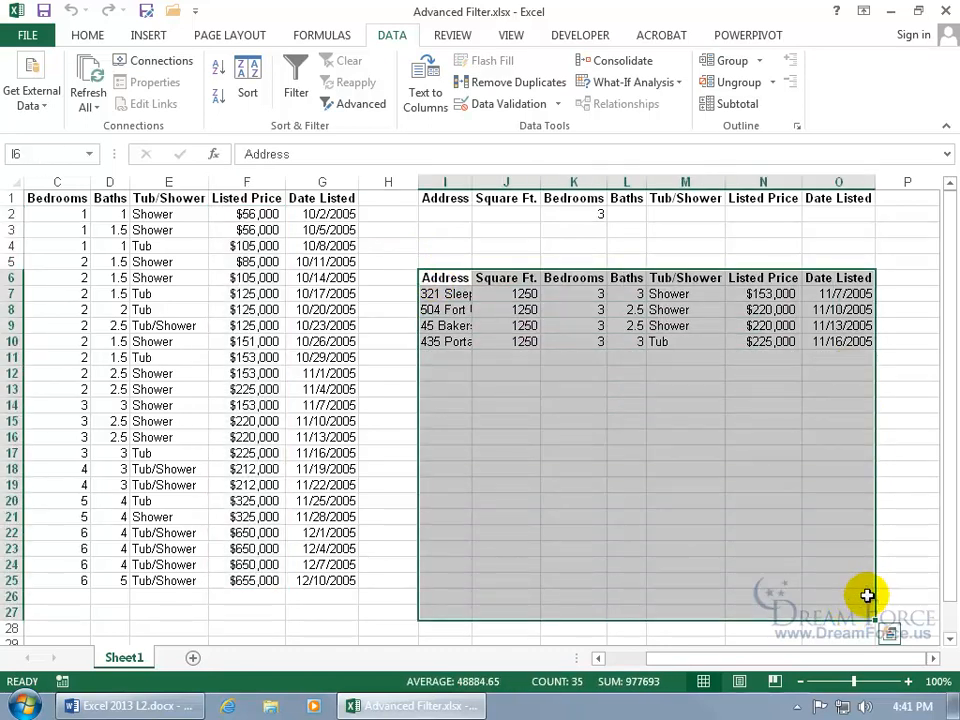
Start recording a macro named Delete, stored in This Workbook, with an empty cell below the copied results selected
{"action": "left_click", "coordinate": [535, 390]}
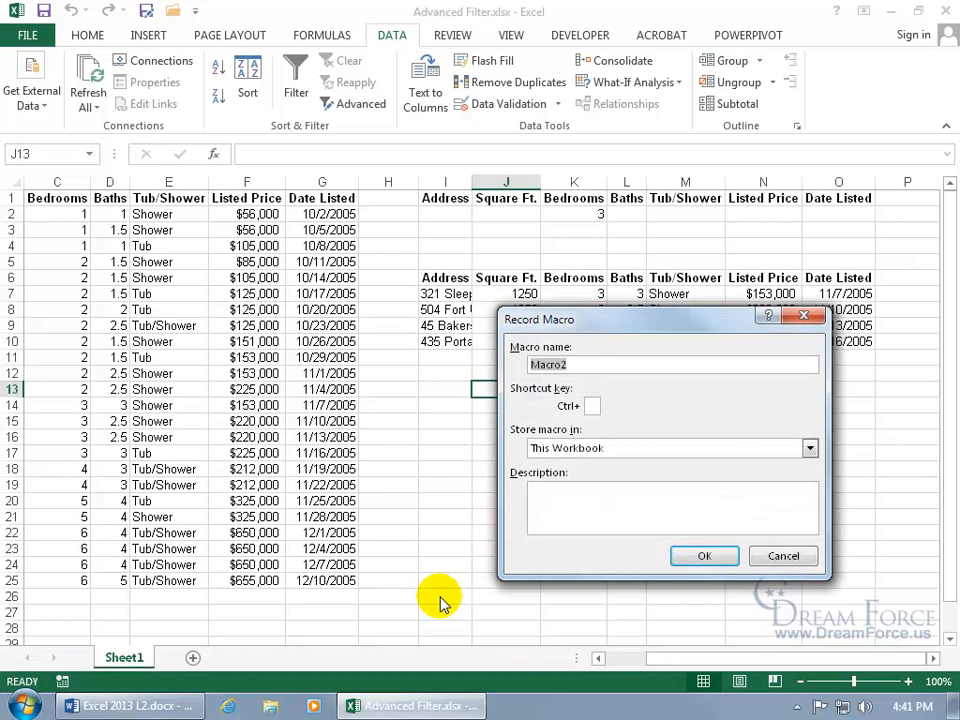
{"action": "type", "text": "Delete"}
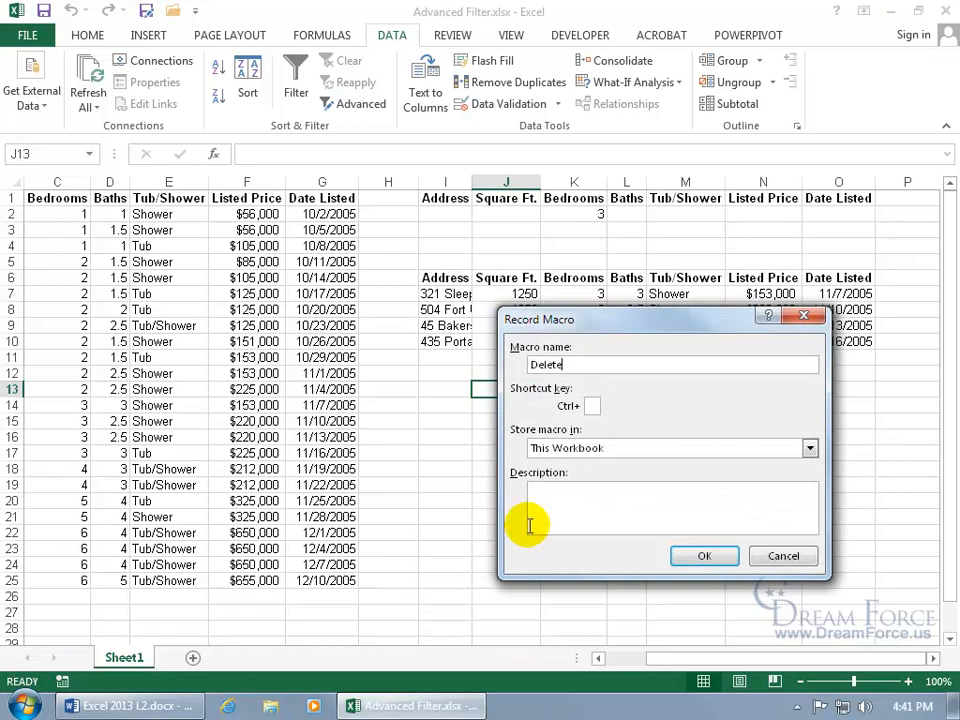
{"action": "left_click", "coordinate": [592, 407]}
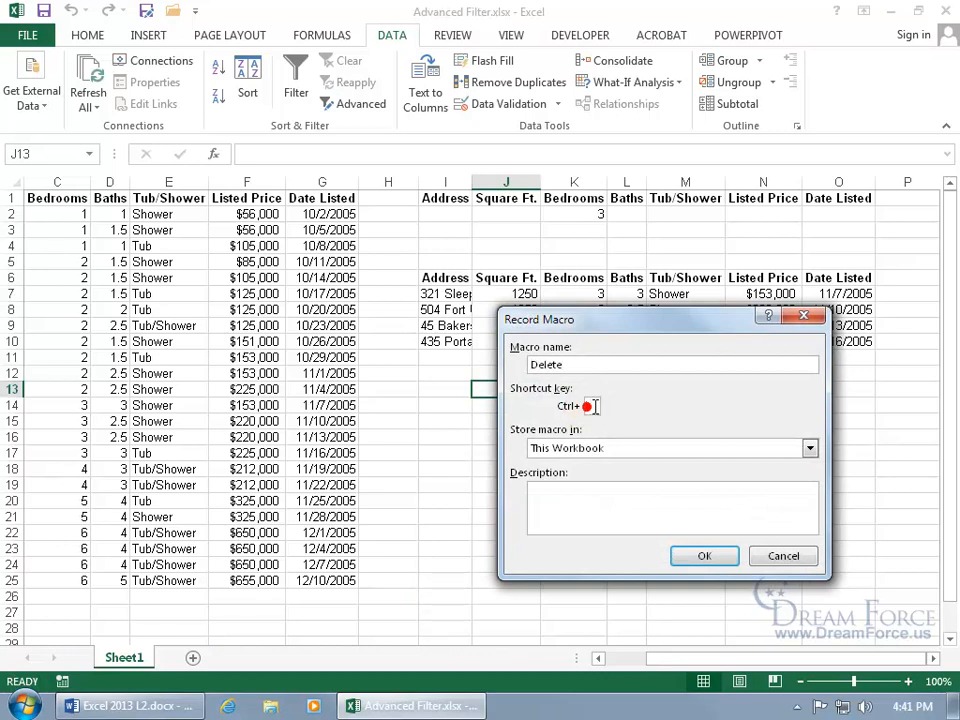
{"action": "left_click", "coordinate": [705, 556]}
Delete the contents of I6:O194, return to cell I6, and stop the macro recording
{"action": "left_click", "coordinate": [432, 277]}
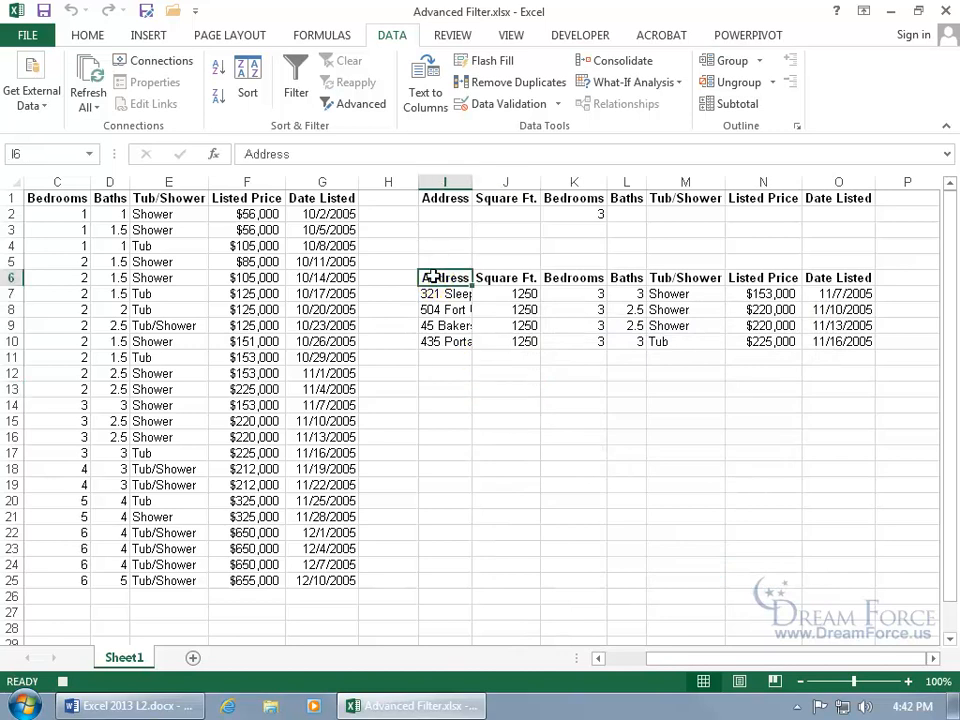
{"action": "left_click_drag", "start_coordinate": [432, 277], "coordinate": [822, 606]}
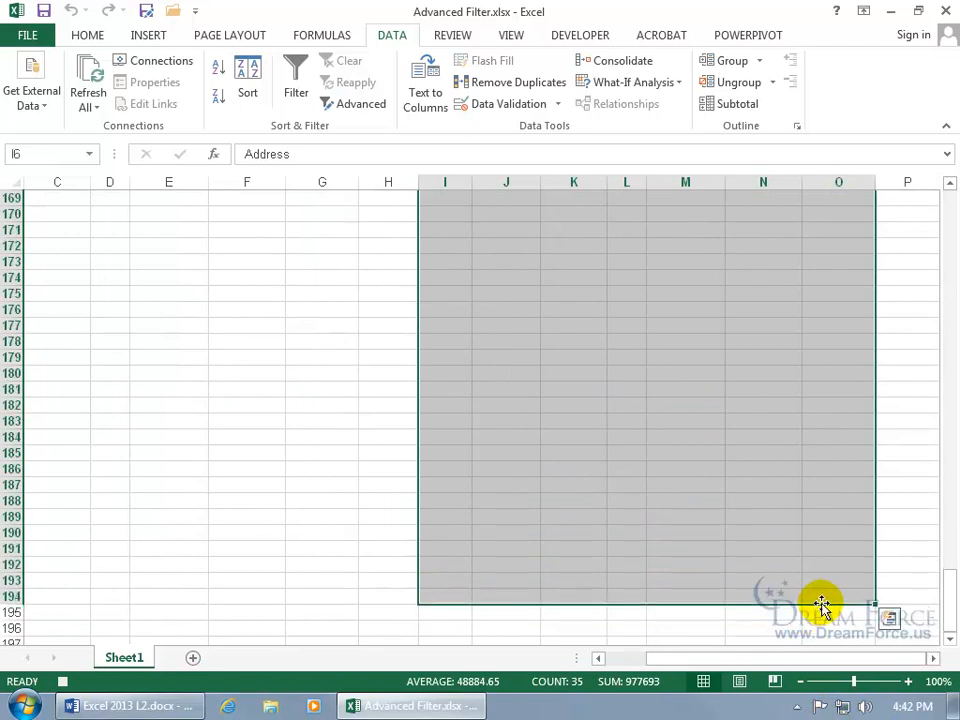
{"action": "key", "text": "Delete"}
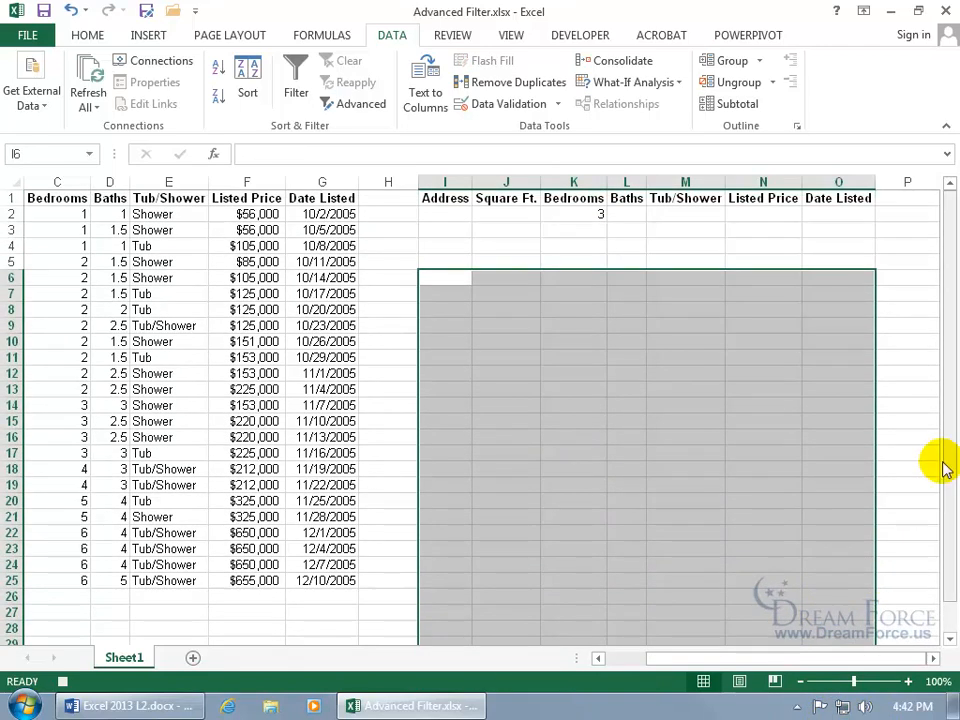
{"action": "left_click", "coordinate": [438, 278]}
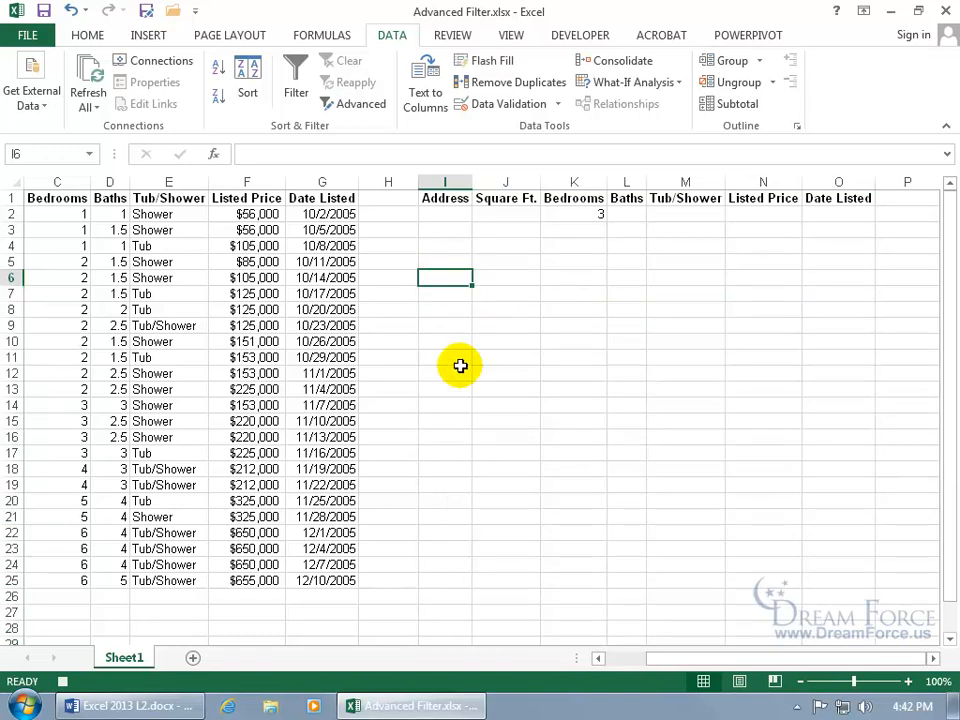
{"action": "left_click", "coordinate": [62, 681]}
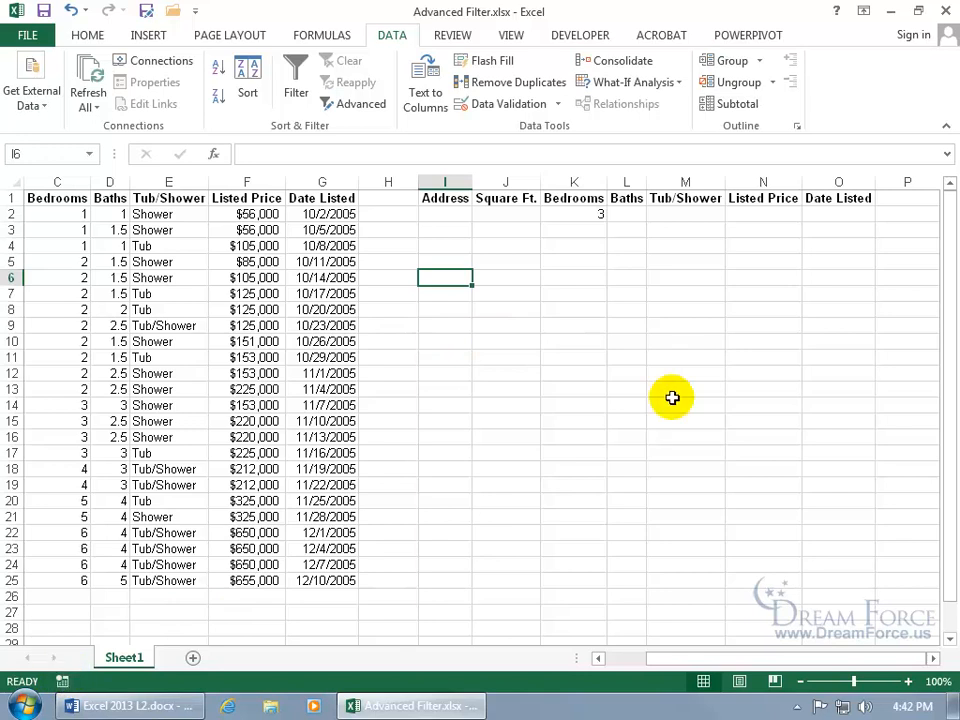
Regenerate the copied results with the Filter macro, and clear them by running the Delete macro
{"action": "key", "text": "ctrl+shift+a"}
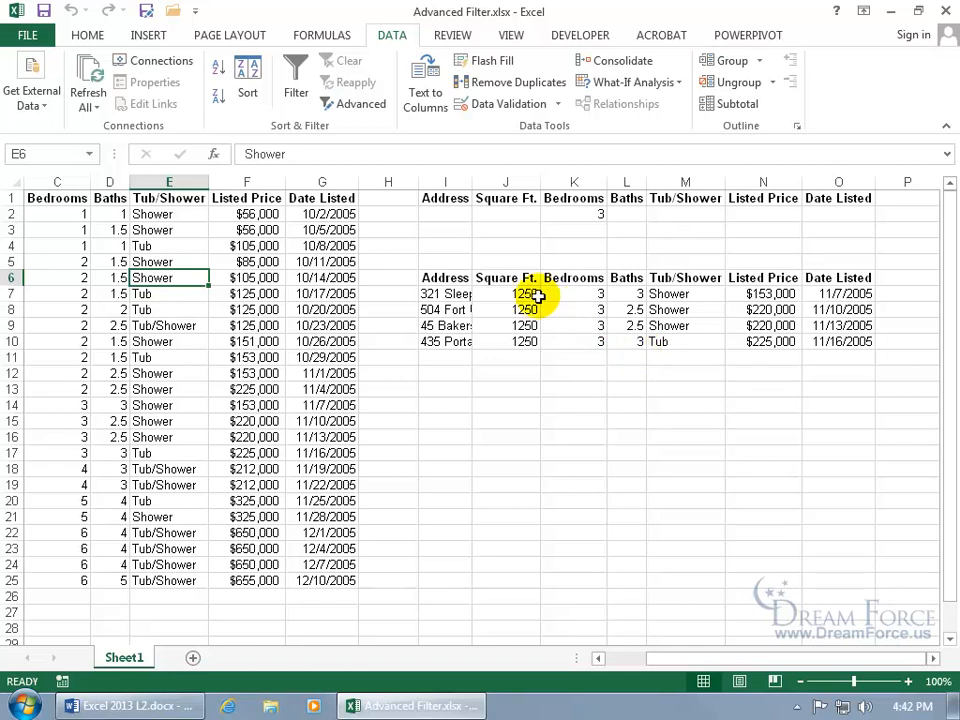
{"action": "left_click", "coordinate": [512, 37]}
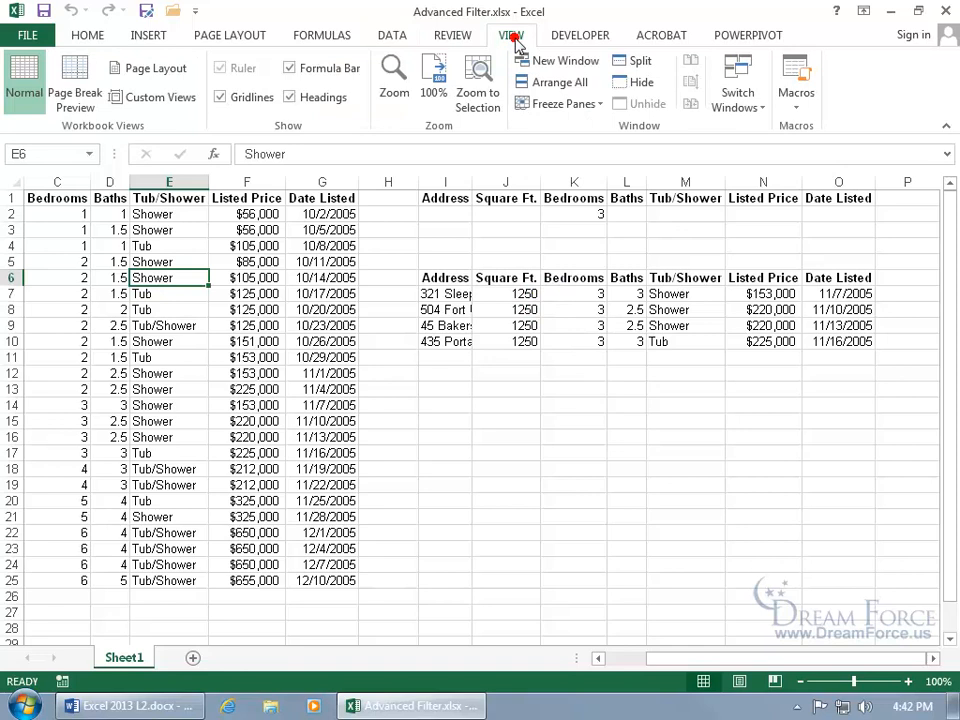
{"action": "left_click", "coordinate": [795, 100]}
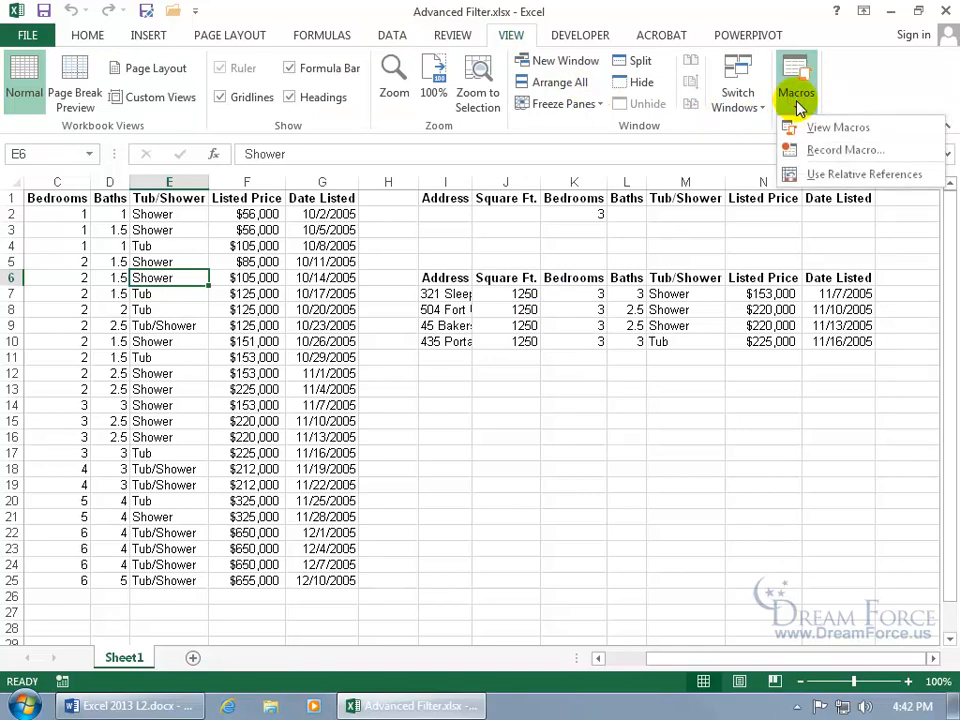
{"action": "left_click", "coordinate": [812, 128]}
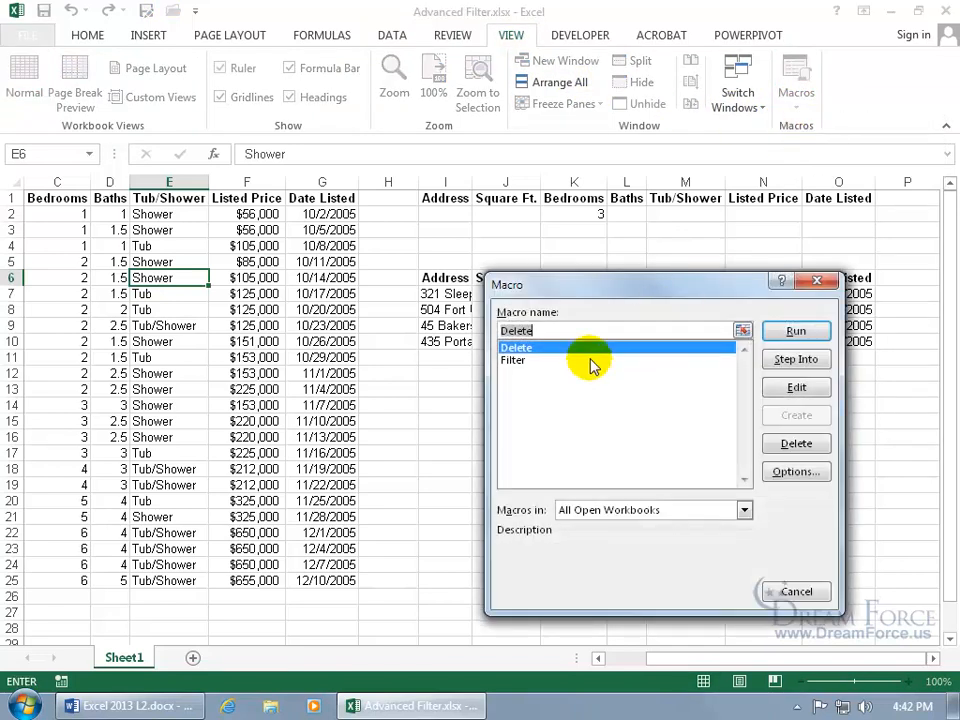
{"action": "left_click", "coordinate": [791, 324]}
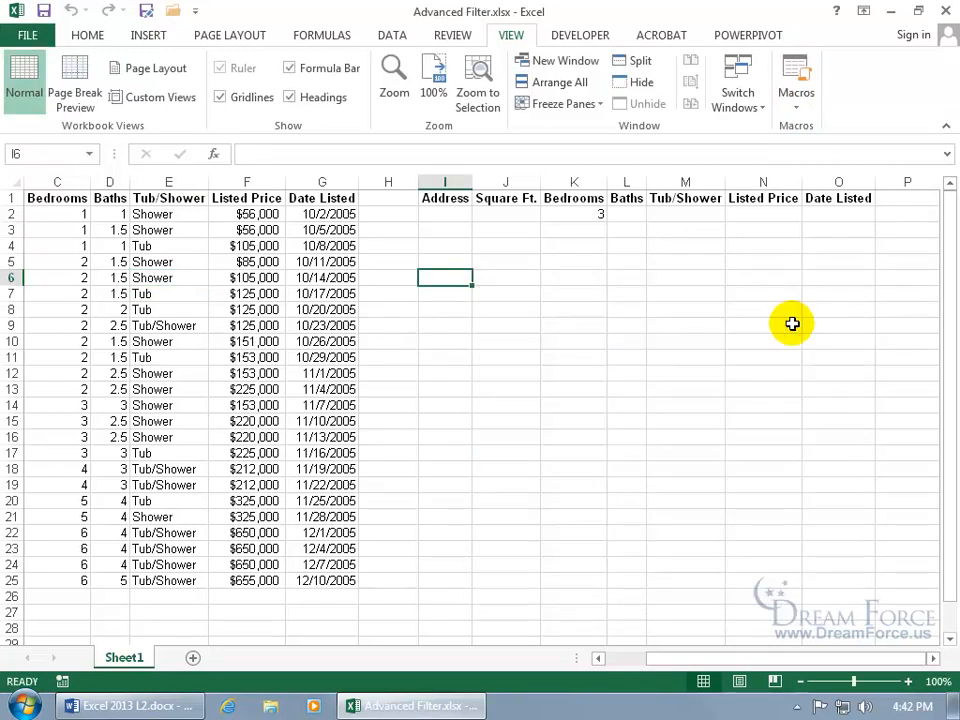
Run the Filter macro from the macro list to copy the matching houses to I6
{"action": "left_click", "coordinate": [592, 35]}
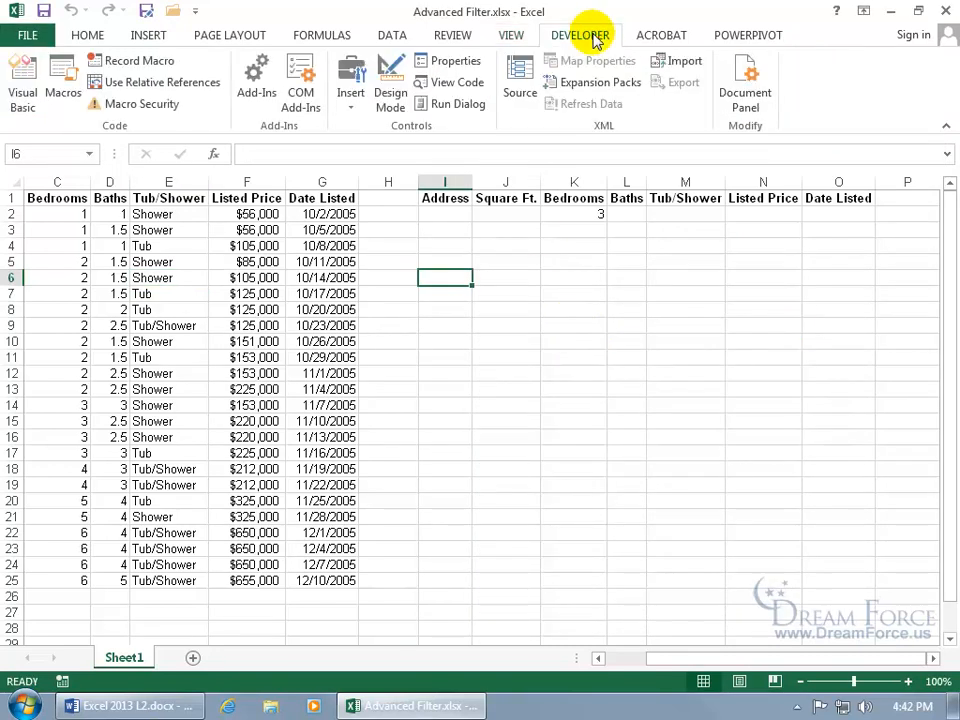
{"action": "left_click", "coordinate": [65, 92]}
{"action": "left_click", "coordinate": [515, 360]}
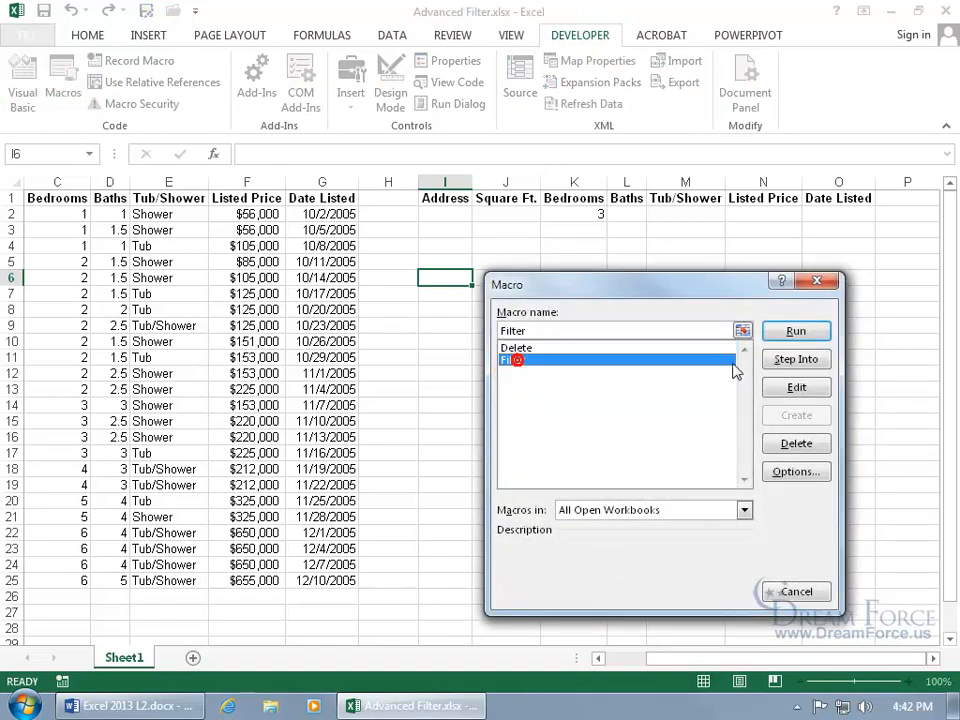
{"action": "left_click", "coordinate": [796, 331]}
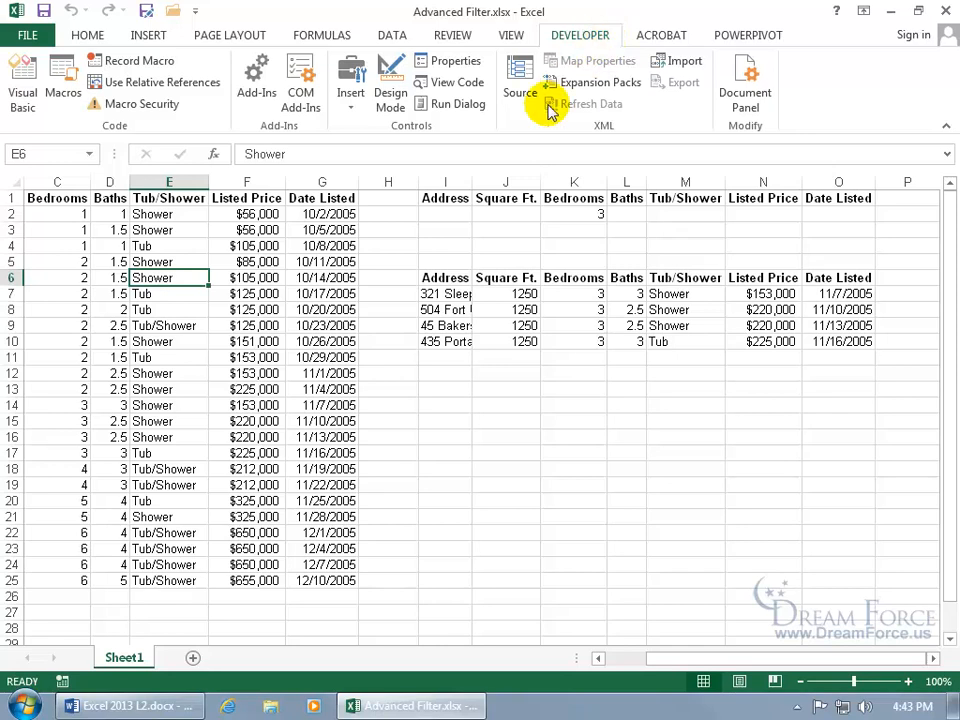
Insert a form control button in column H beside the Bedrooms criteria area, assign the Filter macro to it, and run it
{"action": "left_click", "coordinate": [350, 100]}
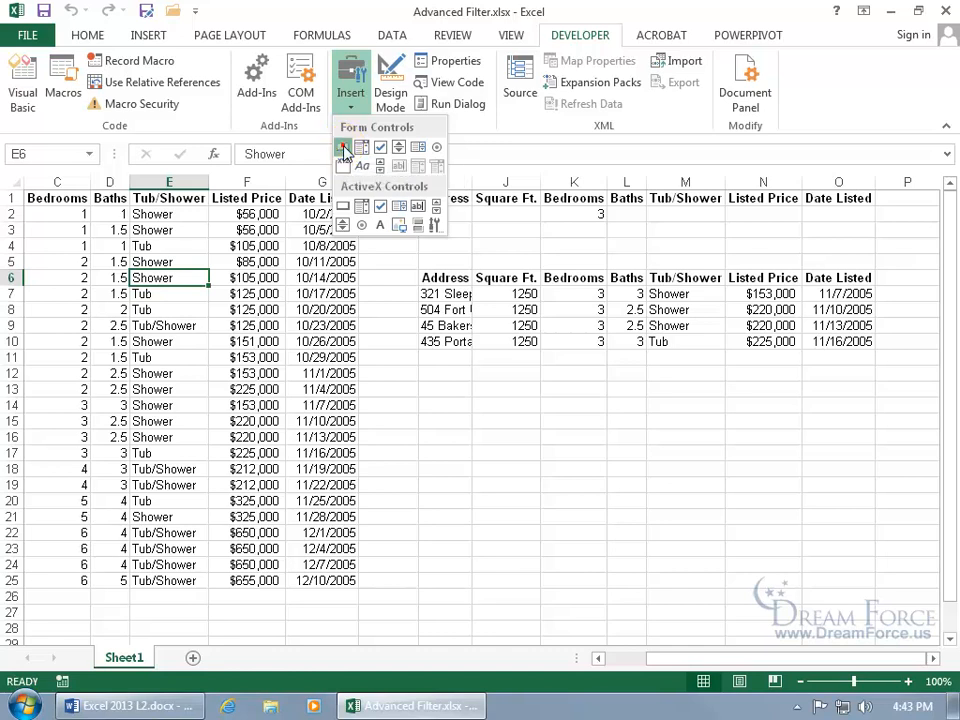
{"action": "left_click", "coordinate": [343, 148]}
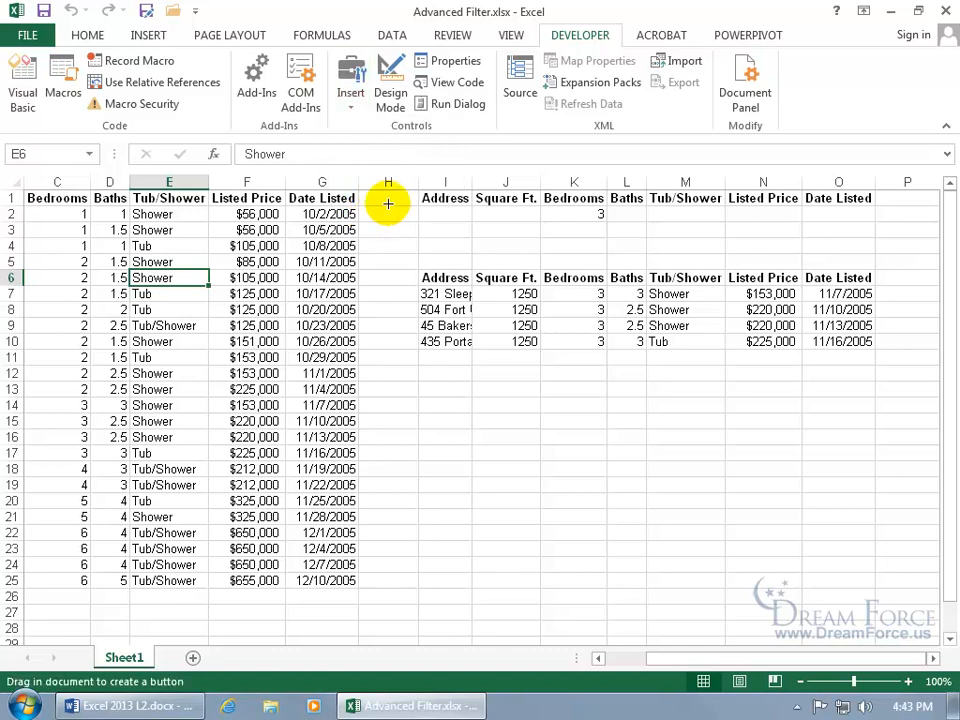
{"action": "left_click_drag", "start_coordinate": [365, 204], "coordinate": [519, 248]}
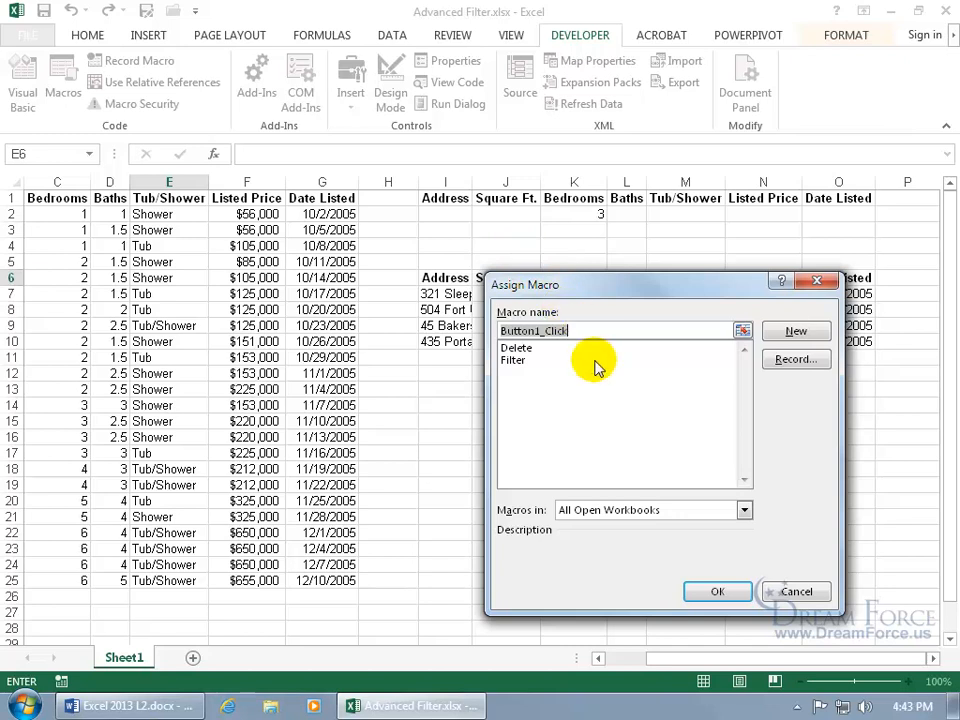
{"action": "left_click", "coordinate": [520, 362]}
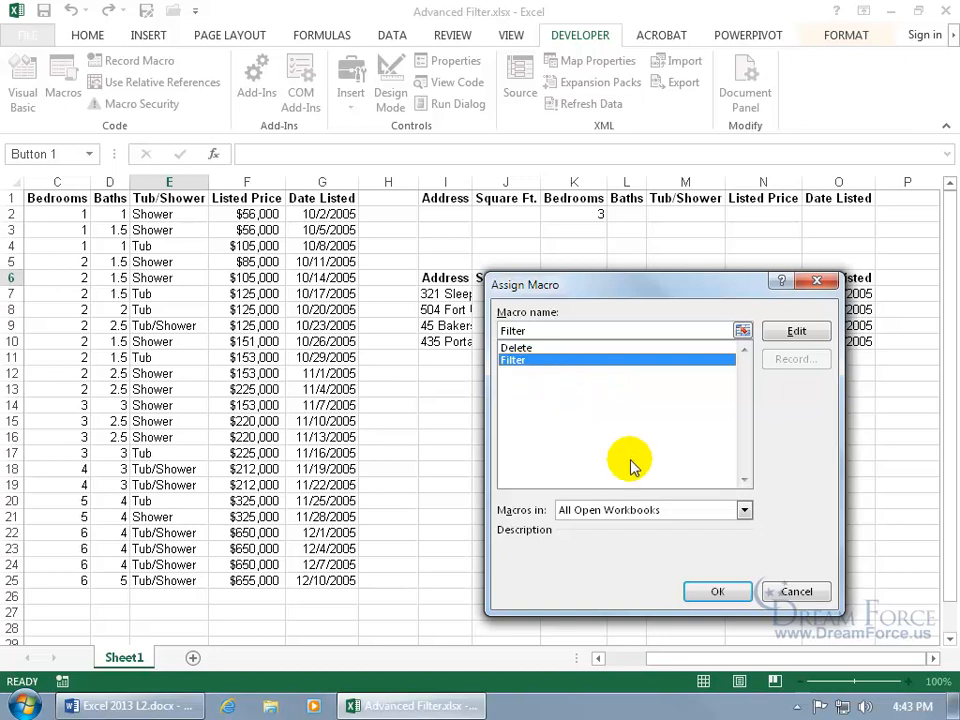
{"action": "left_click", "coordinate": [717, 591]}
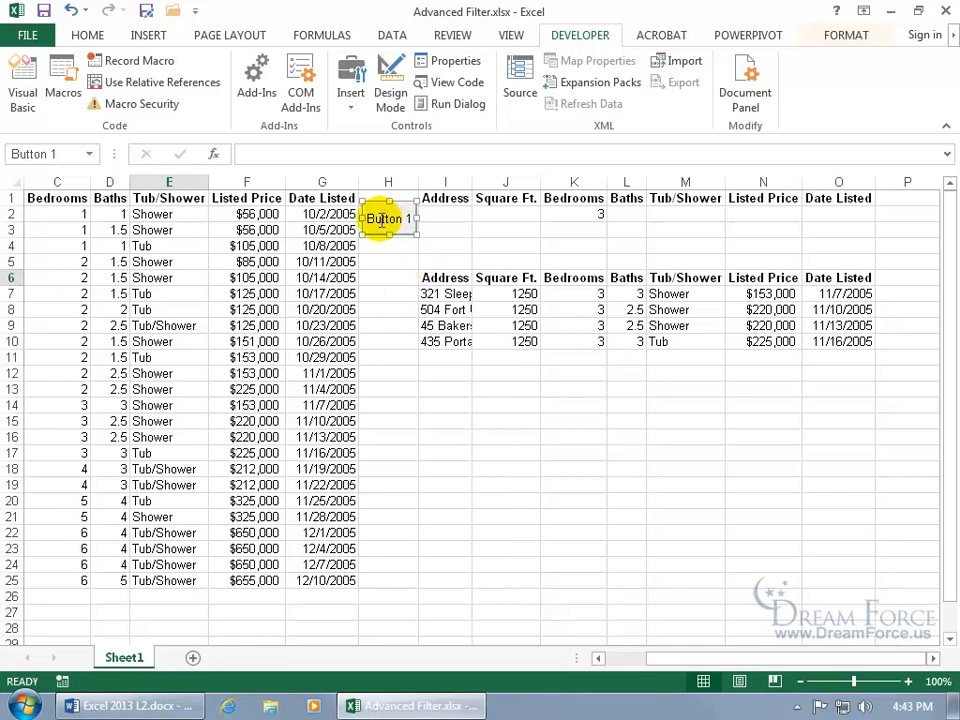
{"action": "left_click", "coordinate": [468, 242]}
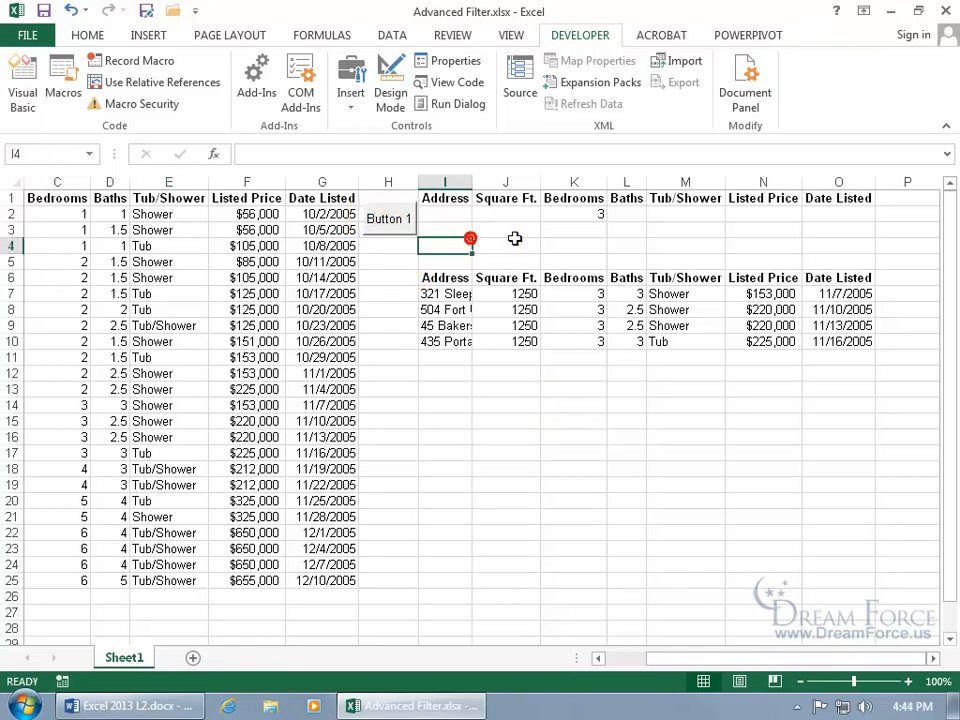
{"action": "left_click", "coordinate": [398, 225]}
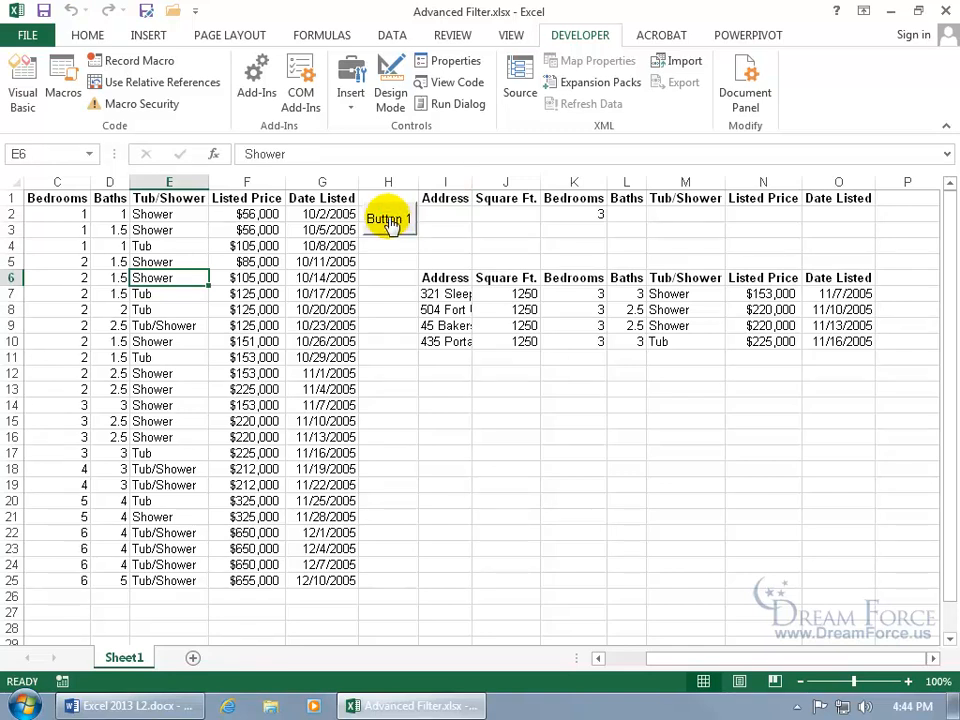
Change the caption of the button in column H to Filter
{"action": "right_click", "coordinate": [390, 222]}
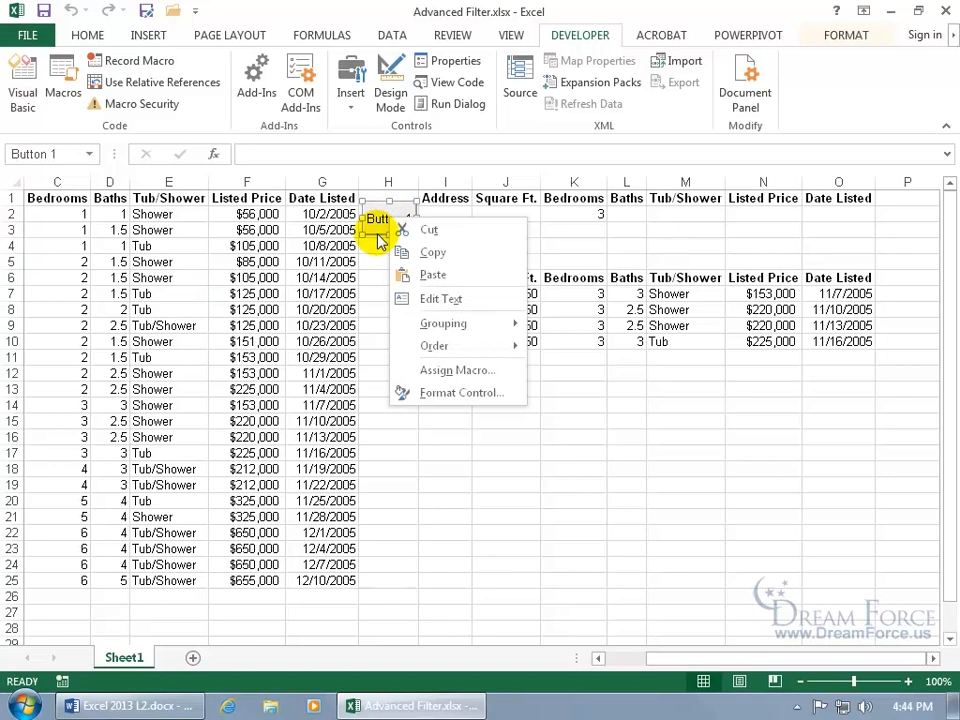
{"action": "left_click", "coordinate": [378, 234]}
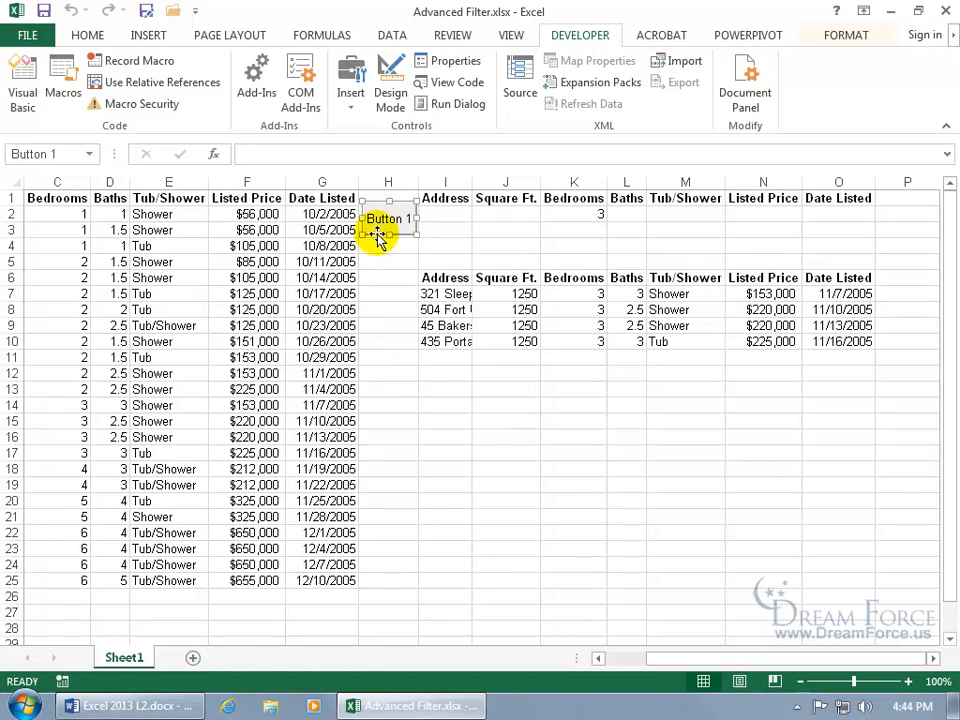
{"action": "left_click", "coordinate": [372, 219]}
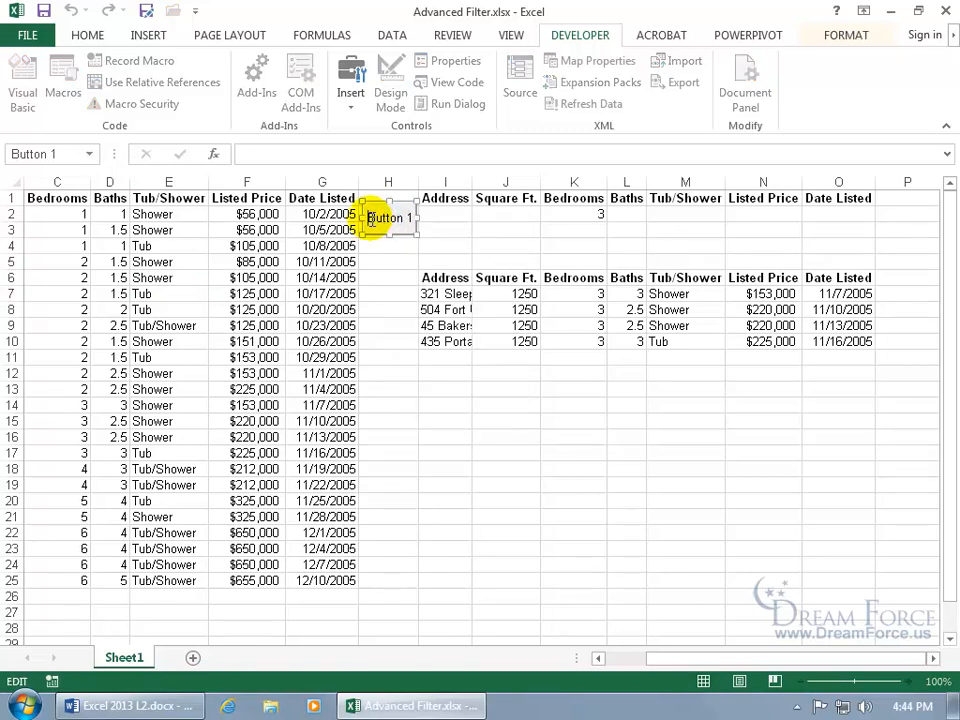
{"action": "left_click_drag", "start_coordinate": [369, 219], "coordinate": [419, 220]}
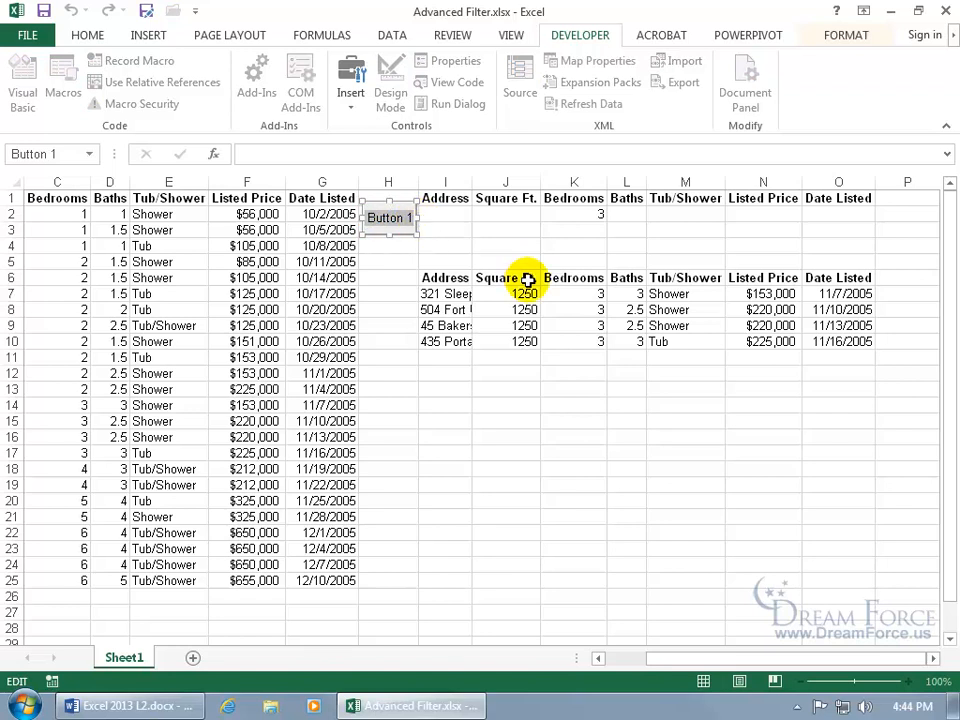
{"action": "type", "text": "Filter"}
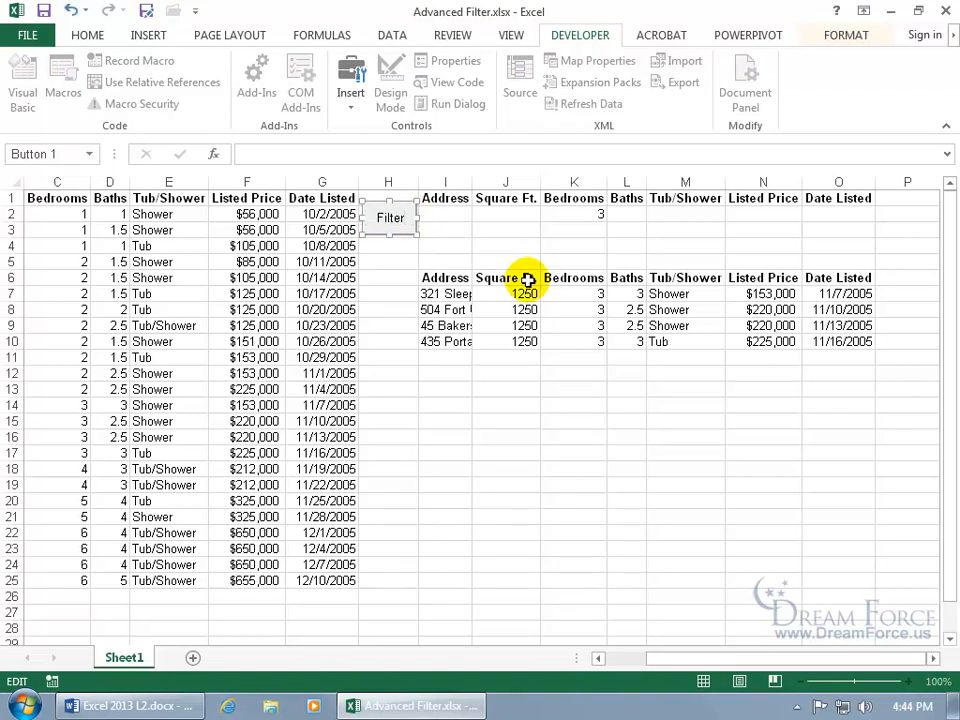
{"action": "left_click_drag", "start_coordinate": [406, 217], "coordinate": [361, 216]}
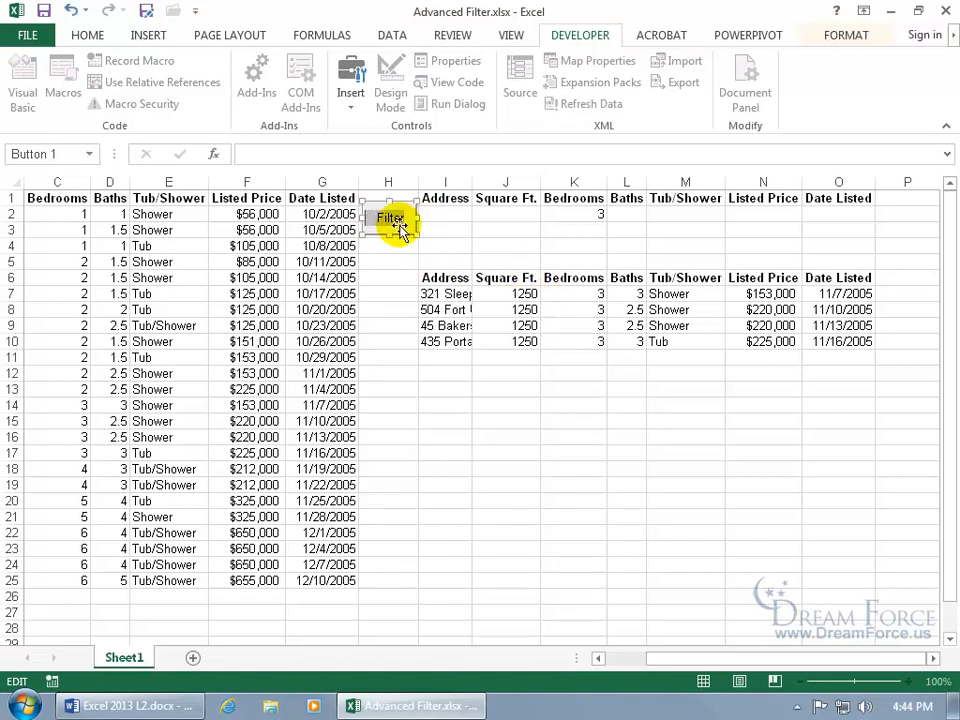
{"action": "left_click", "coordinate": [90, 35]}
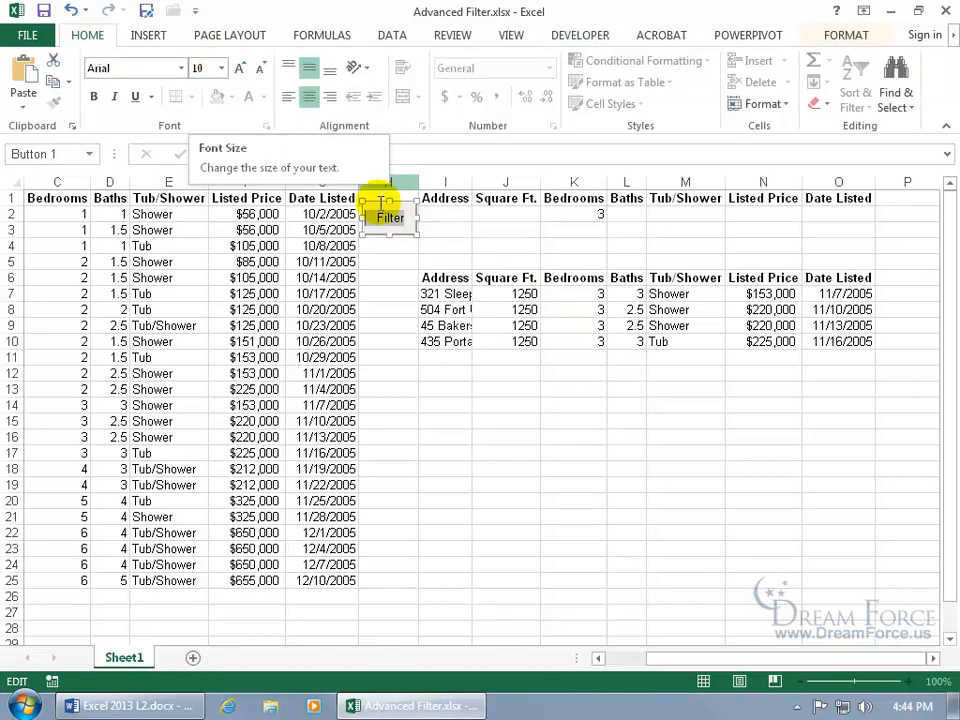
{"action": "left_click", "coordinate": [386, 264]}
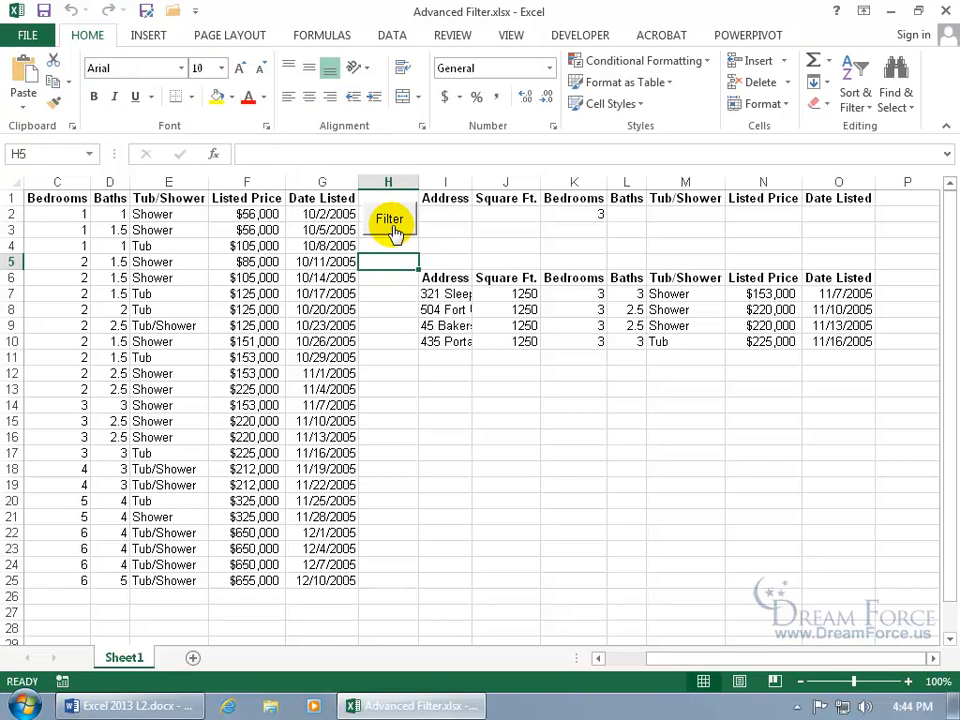
Format the caption of the Filter button in column H as bold red text
{"action": "right_click", "coordinate": [391, 223]}
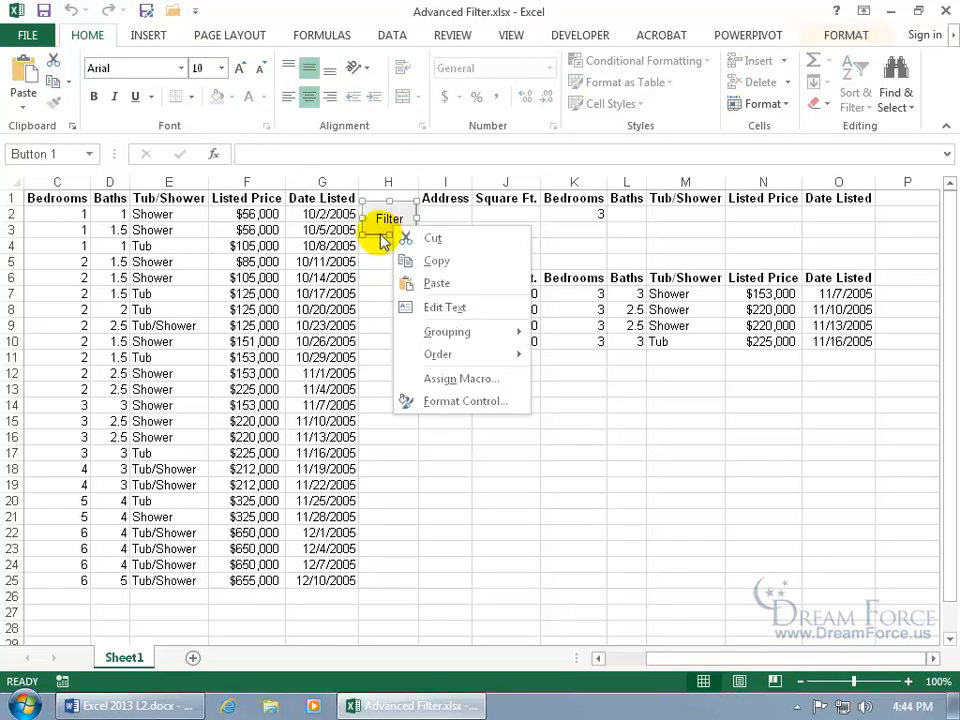
{"action": "left_click", "coordinate": [462, 401]}
{"action": "left_click", "coordinate": [736, 455]}
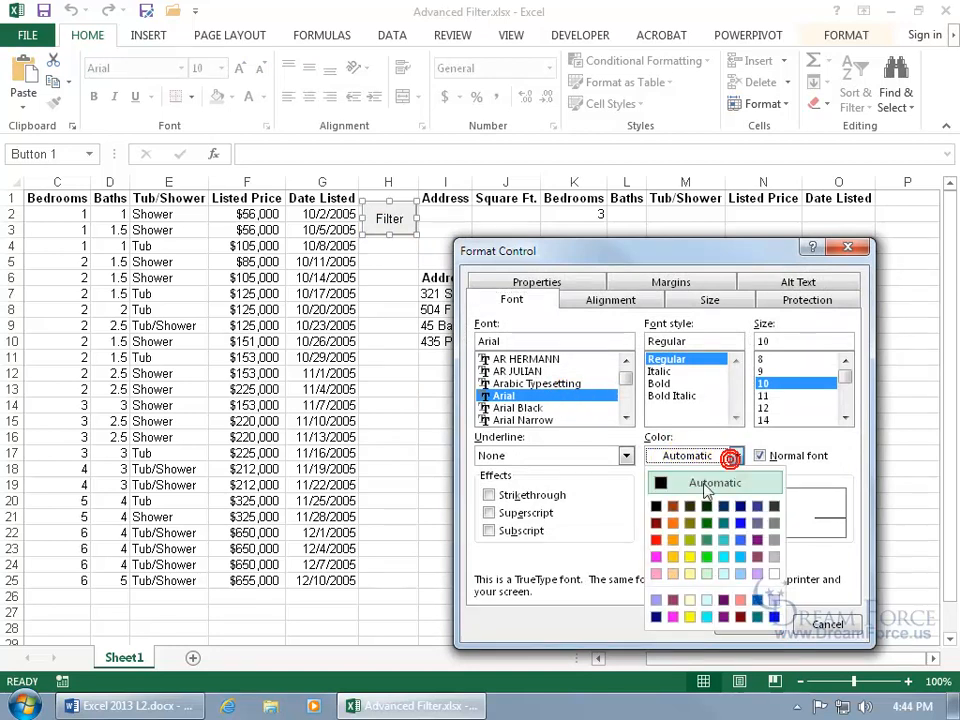
{"action": "left_click", "coordinate": [656, 540]}
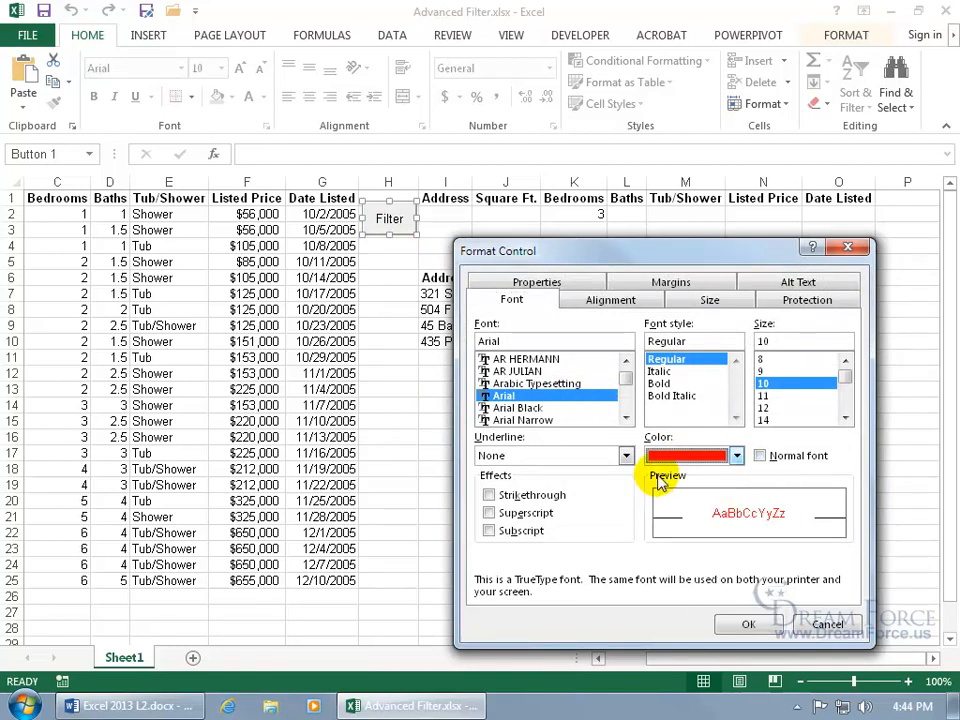
{"action": "left_click", "coordinate": [662, 383]}
{"action": "left_click", "coordinate": [748, 619]}
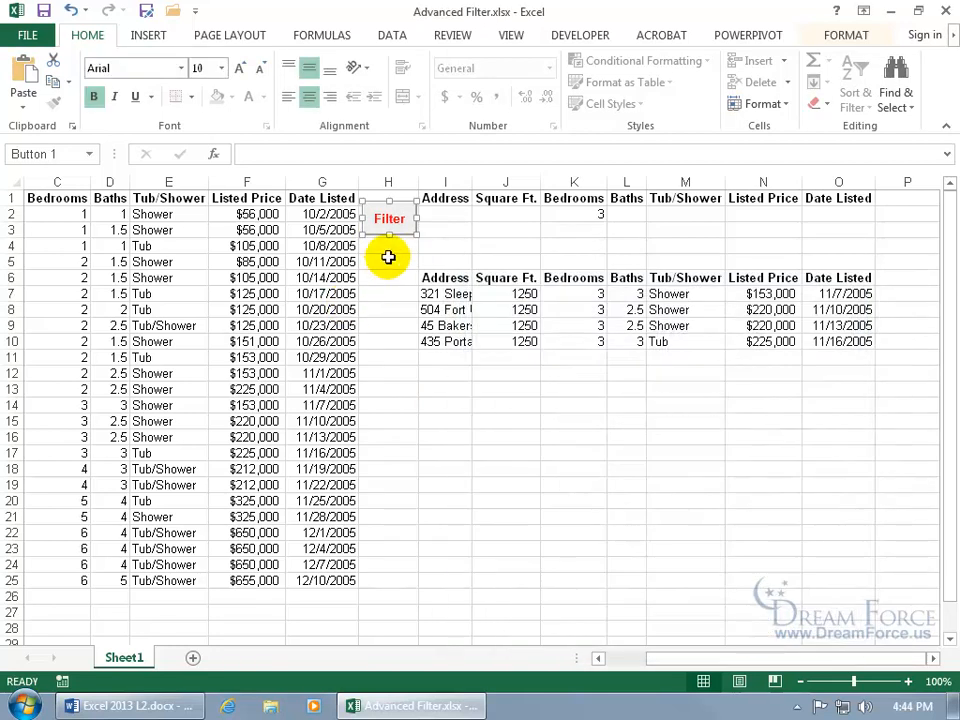
{"action": "left_click", "coordinate": [388, 258]}
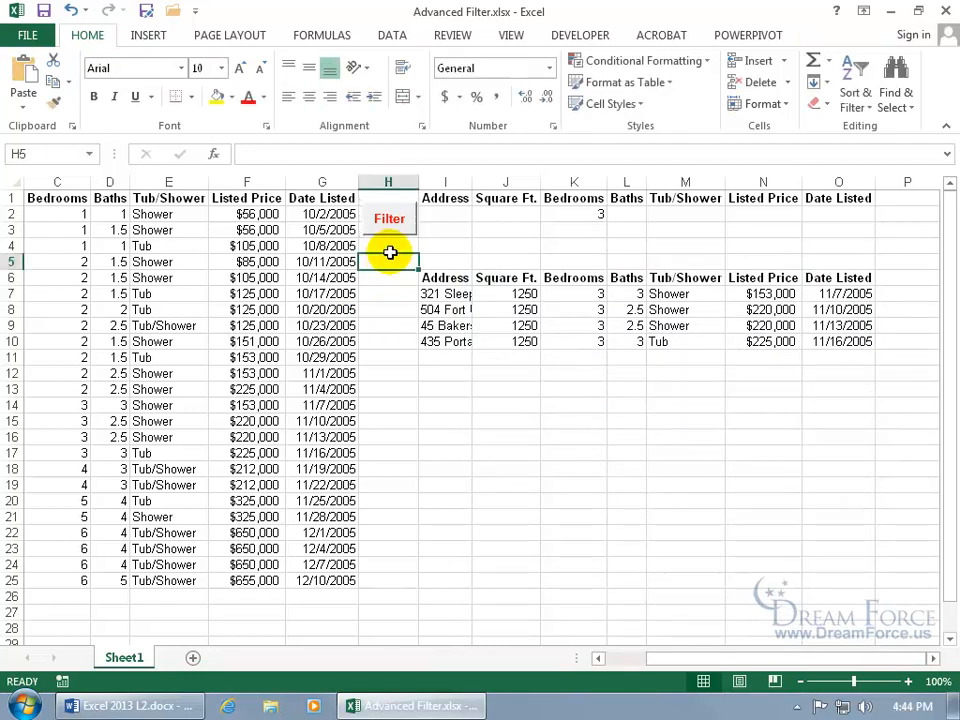
Insert a second form control button in column H beneath the Filter button, and assign the Delete macro to it
{"action": "left_click", "coordinate": [585, 35]}
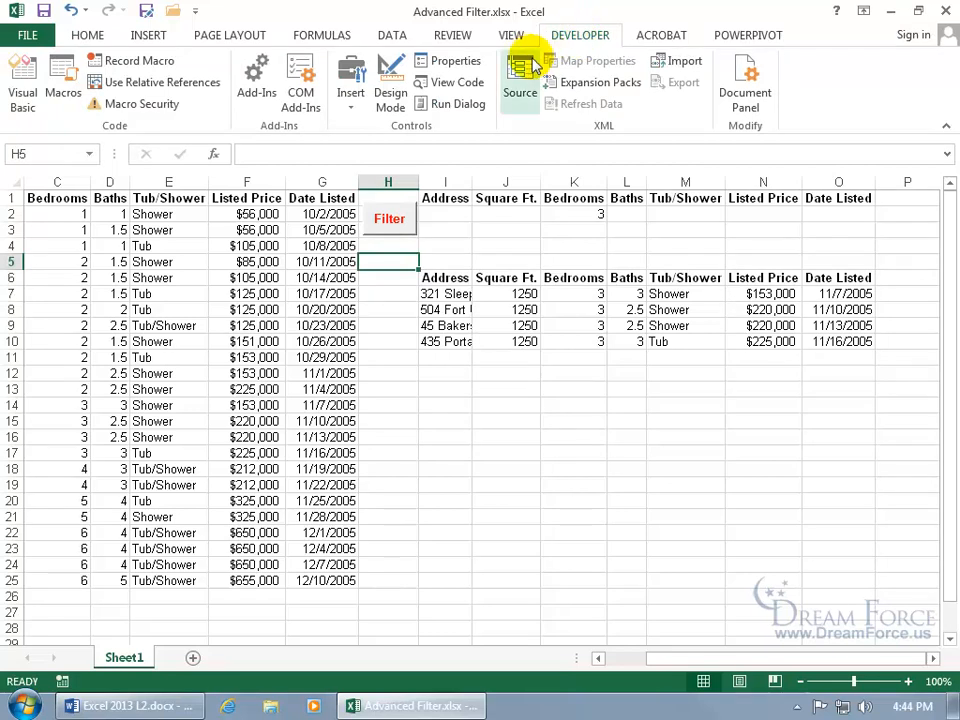
{"action": "left_click", "coordinate": [352, 92]}
{"action": "left_click", "coordinate": [345, 146]}
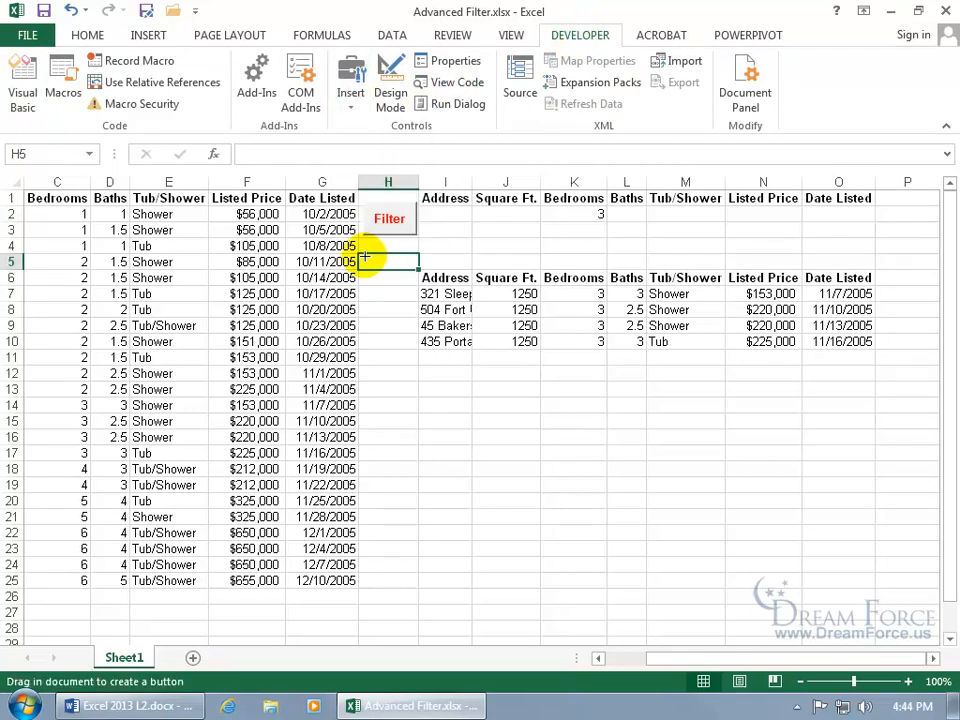
{"action": "left_click_drag", "start_coordinate": [366, 257], "coordinate": [438, 308]}
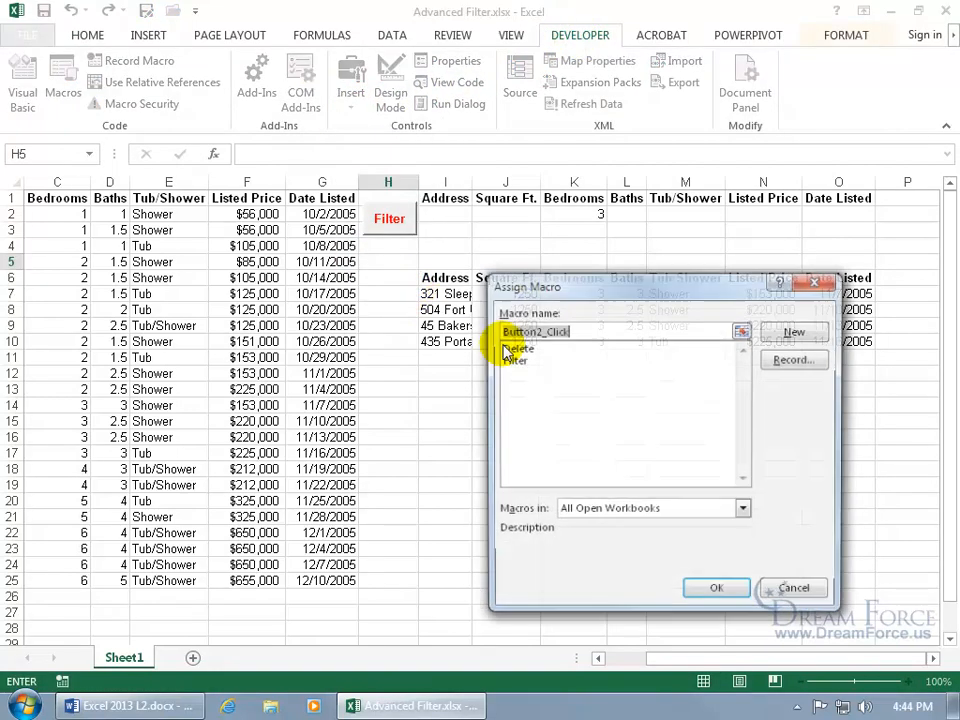
{"action": "left_click", "coordinate": [520, 348]}
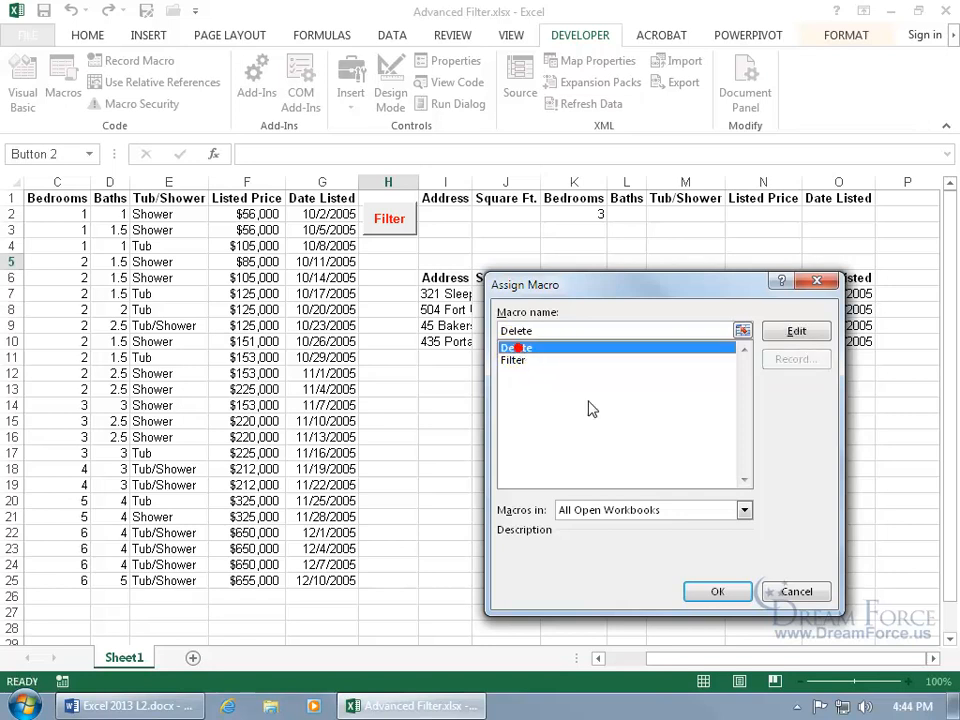
{"action": "left_click", "coordinate": [720, 592]}
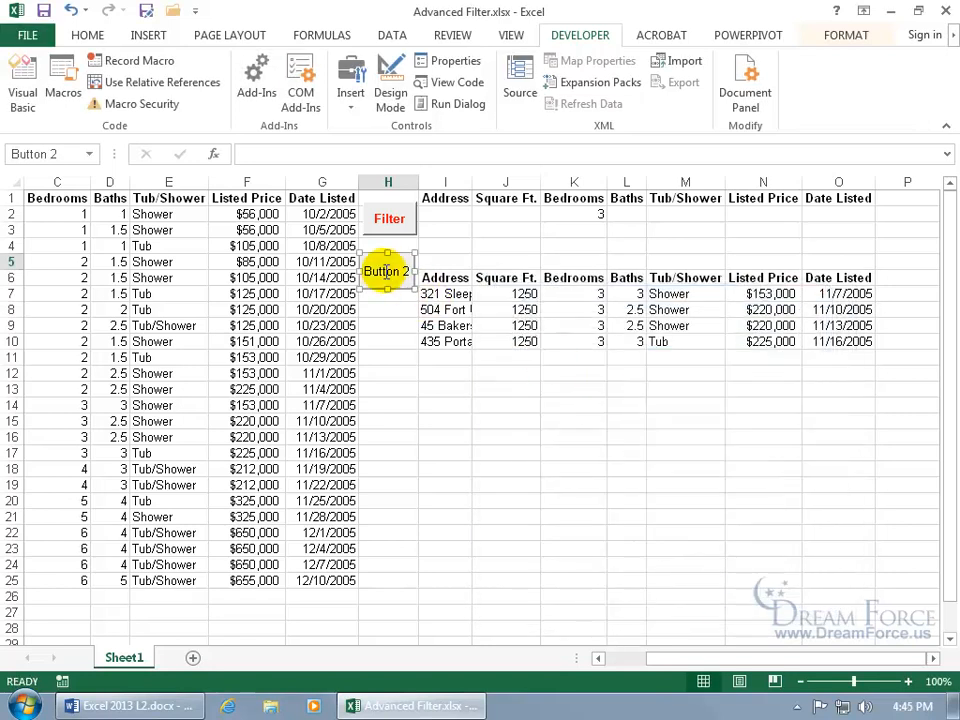
Change the caption of the new button beneath the Filter button to Clear
{"action": "left_click_drag", "start_coordinate": [366, 270], "coordinate": [407, 267]}
{"action": "type", "text": "Clear"}
{"action": "left_click", "coordinate": [380, 330]}
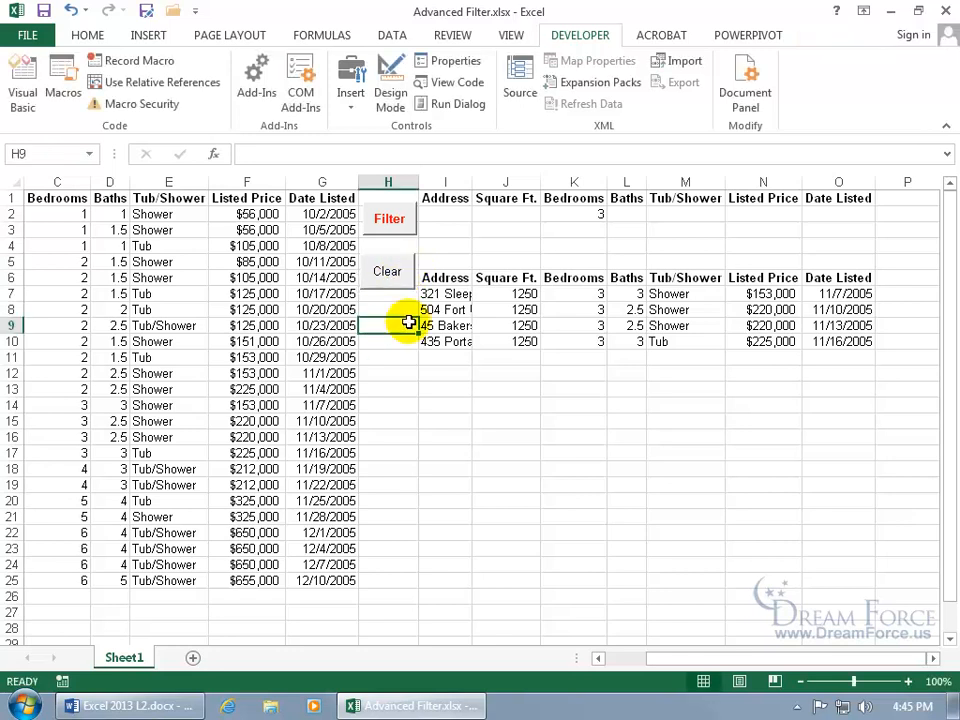
Test the Clear and Filter buttons in turn, finishing with the copied results cleared
{"action": "left_click", "coordinate": [395, 280]}
{"action": "left_click", "coordinate": [389, 219]}
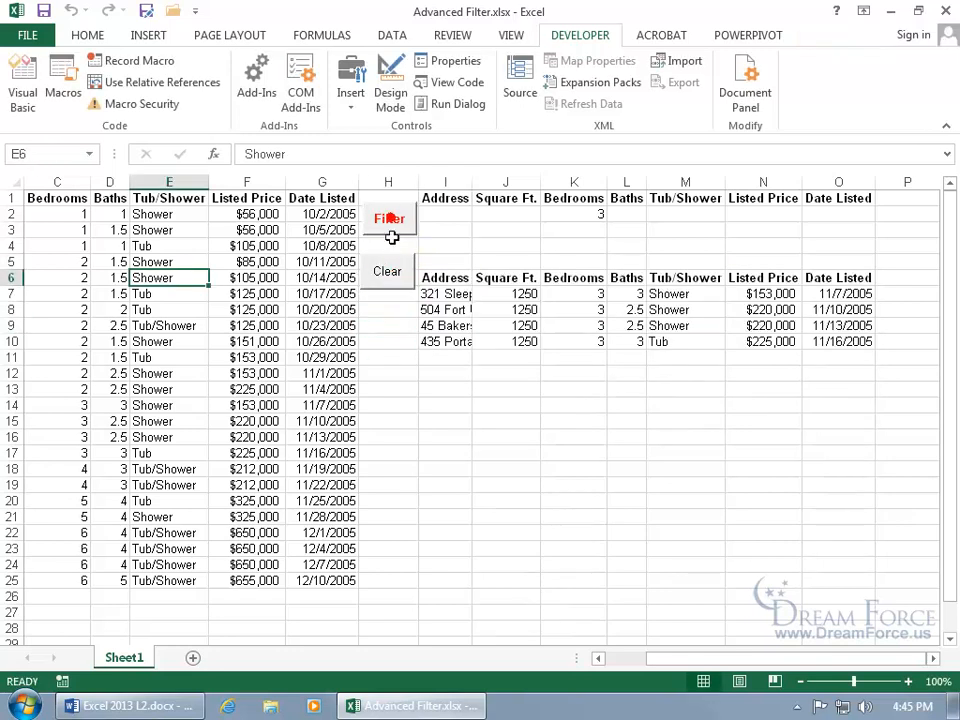
{"action": "left_click", "coordinate": [395, 224]}
{"action": "left_click", "coordinate": [387, 272]}
Set the criteria to 2 Bedrooms and >2 Baths, and copy the matching houses using the Filter button
{"action": "left_click", "coordinate": [586, 216]}
{"action": "type", "text": "2"}
{"action": "key", "text": "Tab"}
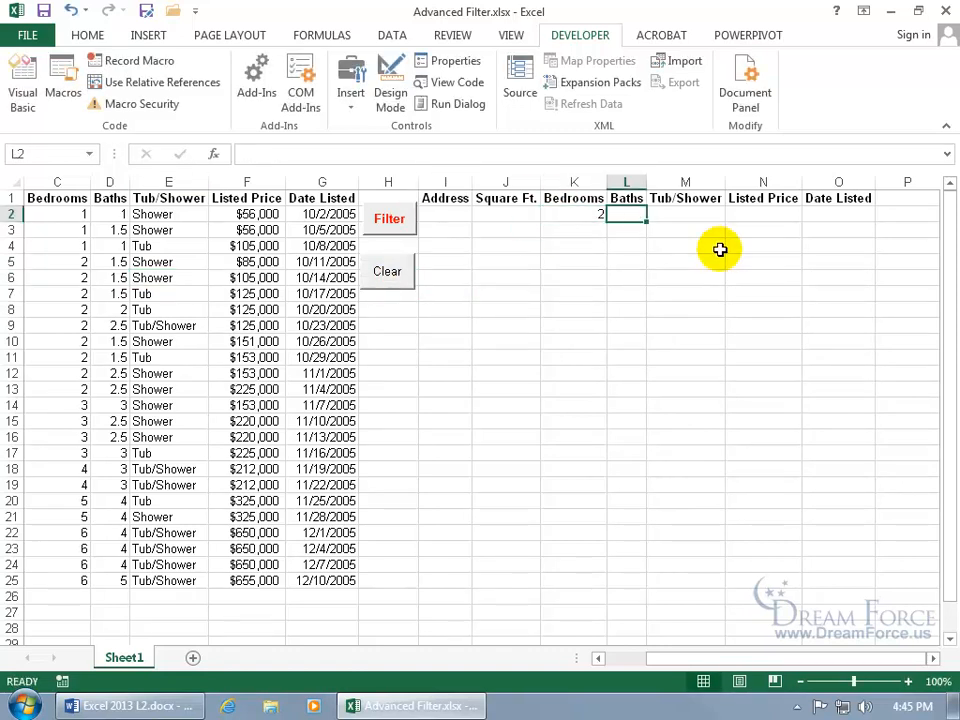
{"action": "type", "text": ">2"}
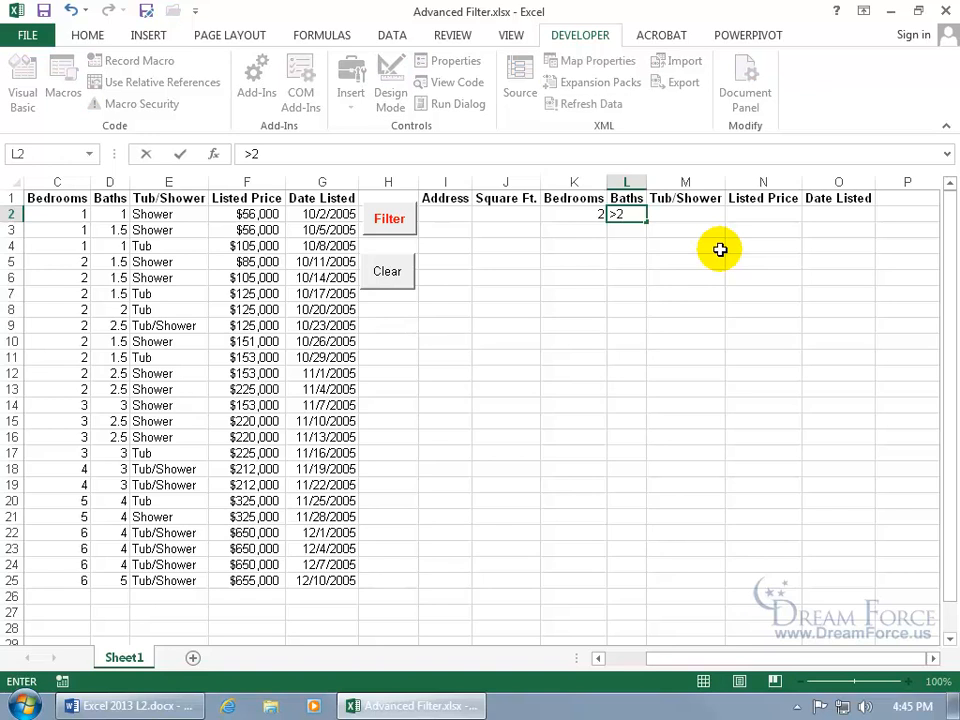
{"action": "key", "text": "Return"}
{"action": "left_click", "coordinate": [396, 224]}
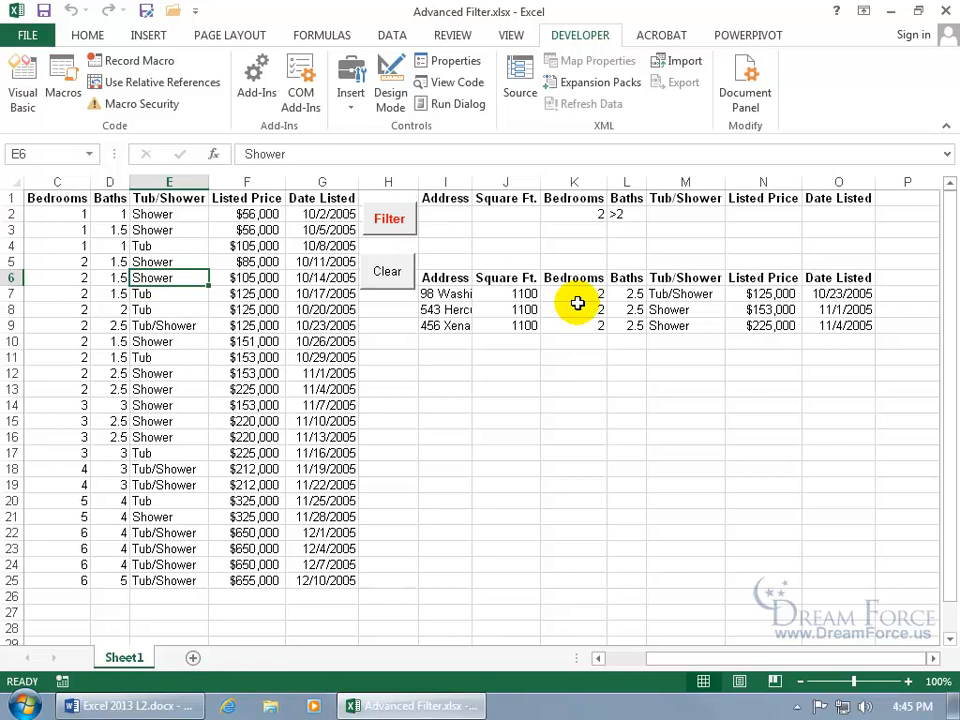
Enlarge the Clear button, and delete it from the worksheet
{"action": "right_click", "coordinate": [390, 268]}
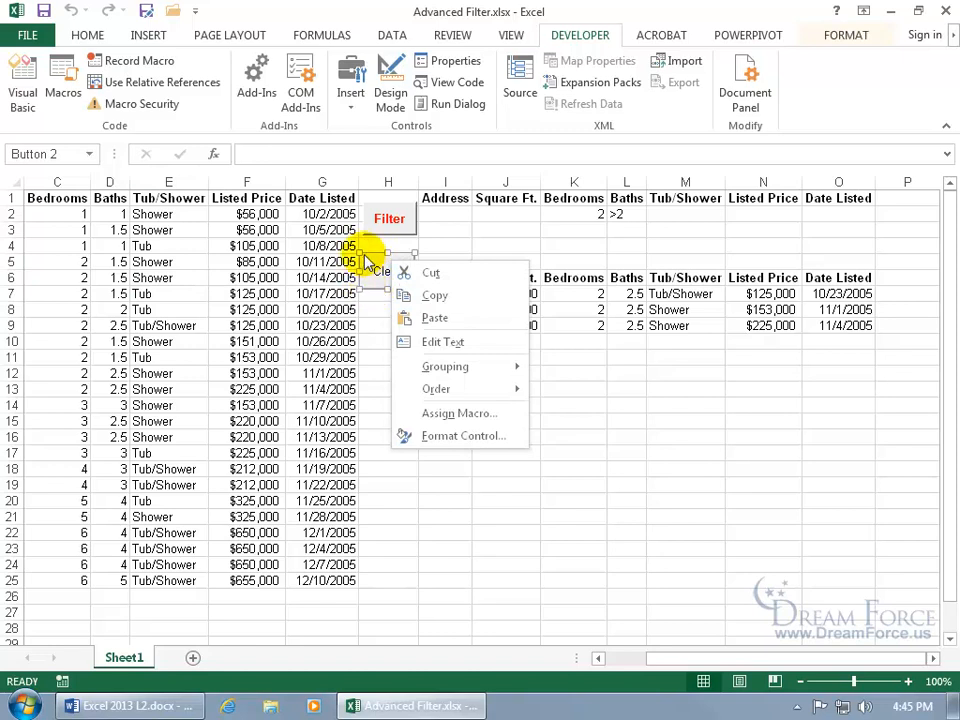
{"action": "left_click", "coordinate": [416, 250]}
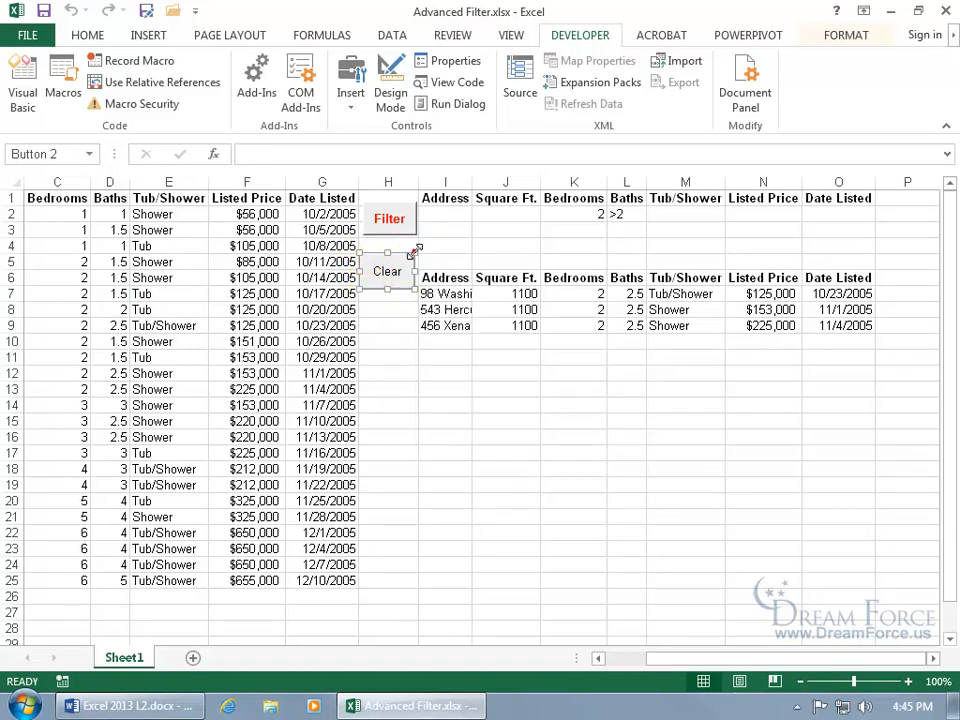
{"action": "left_click_drag", "start_coordinate": [416, 250], "coordinate": [475, 242]}
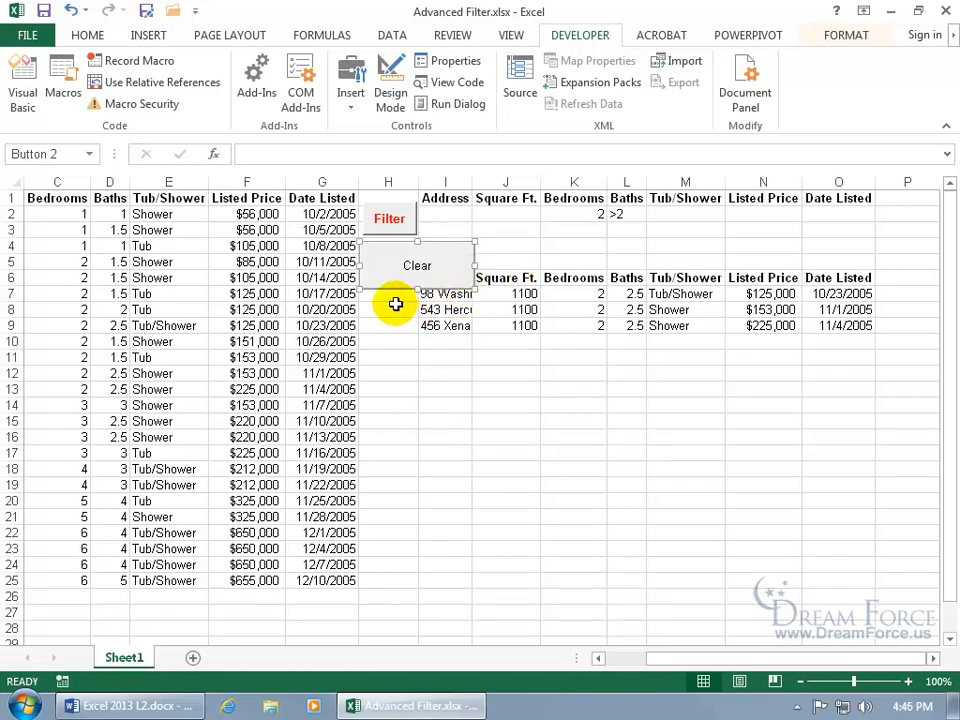
{"action": "key", "text": "Delete"}
Delete the Filter button from column H, and review the recorded macros in the macro list
{"action": "right_click", "coordinate": [402, 230]}
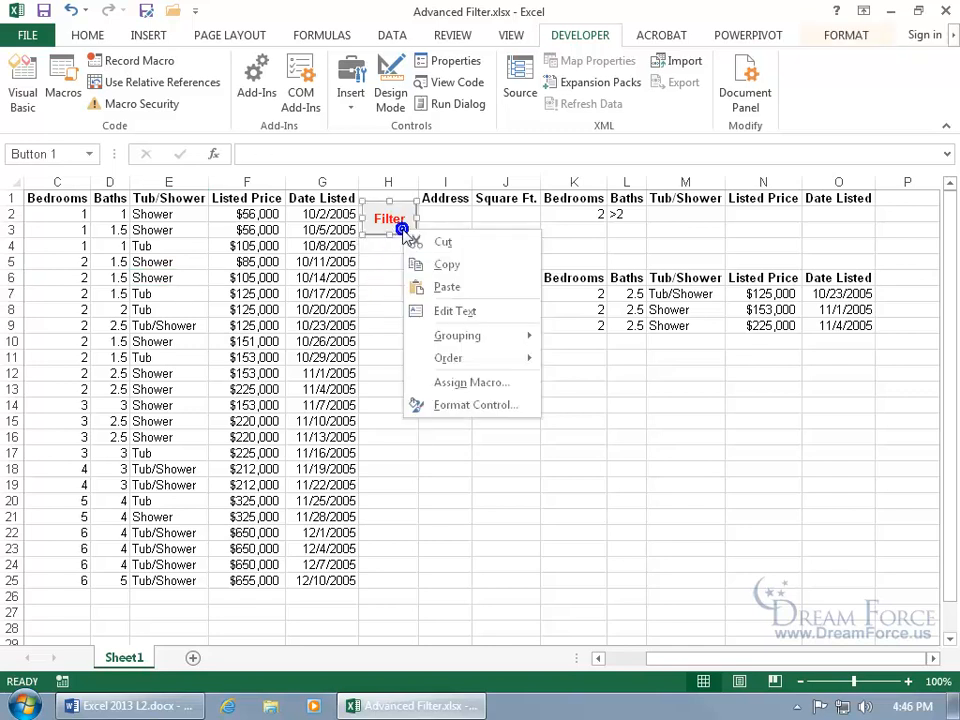
{"action": "left_click", "coordinate": [401, 234]}
{"action": "left_click", "coordinate": [437, 251]}
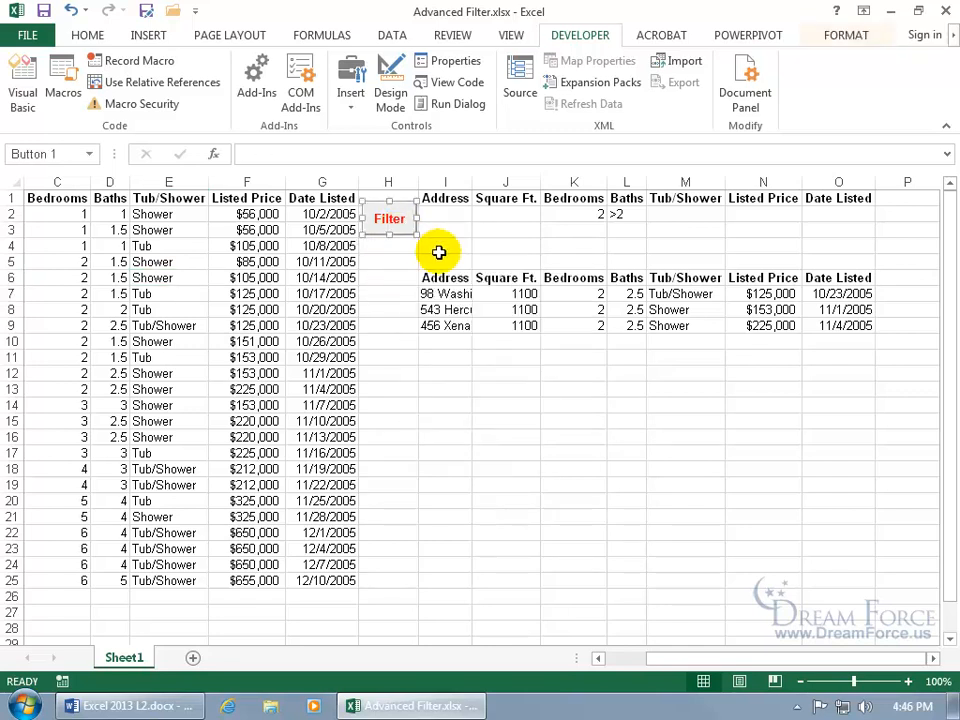
{"action": "key", "text": "Delete"}
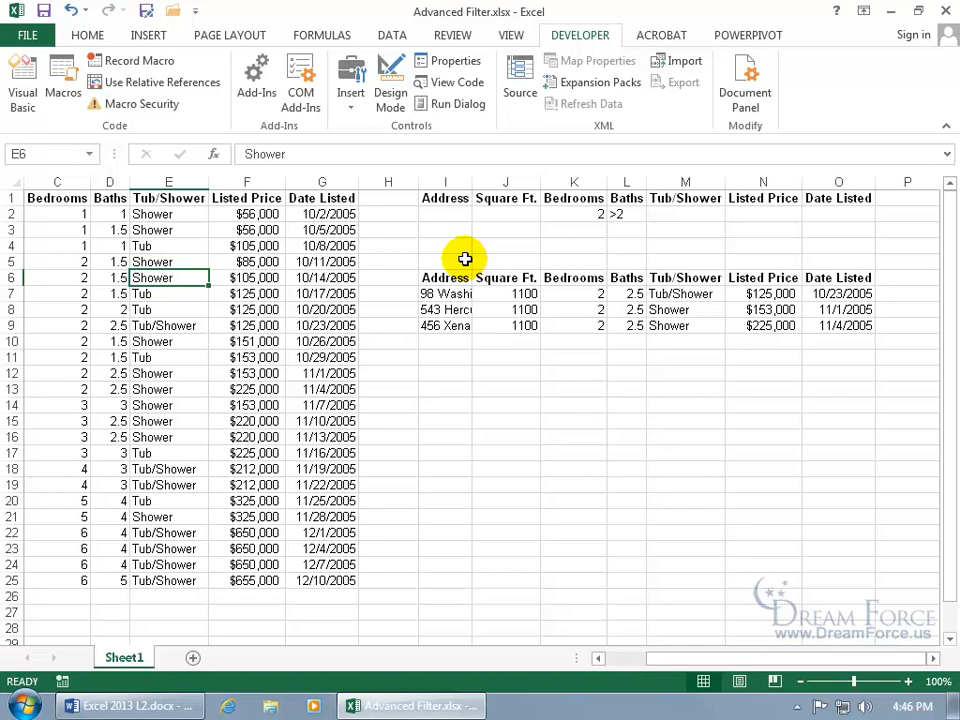
{"action": "left_click", "coordinate": [60, 80]}
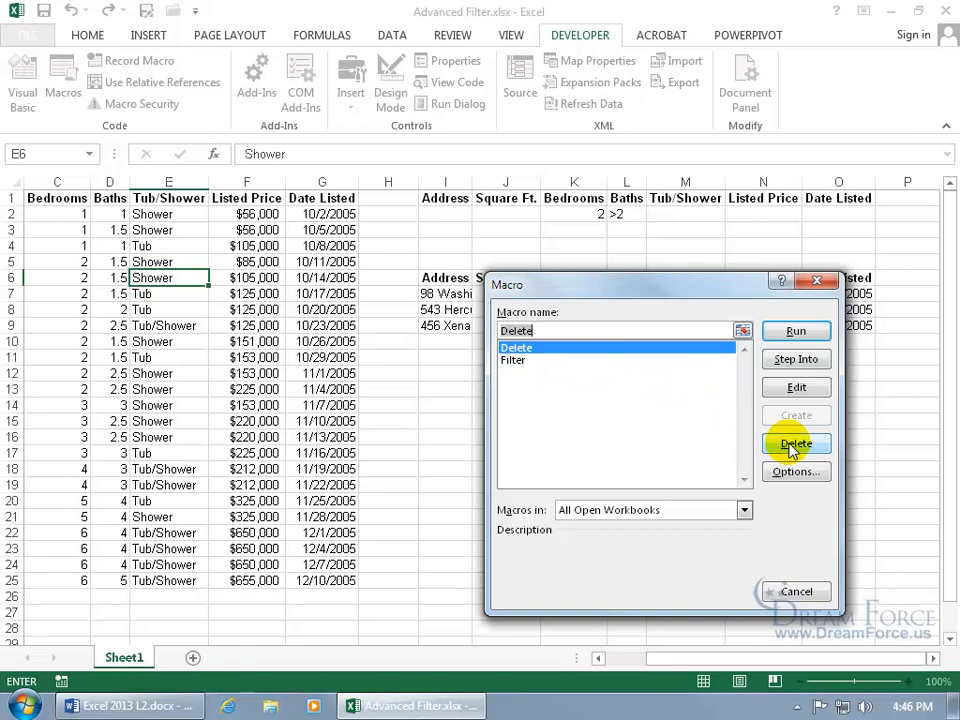
{"action": "left_click", "coordinate": [794, 591]}
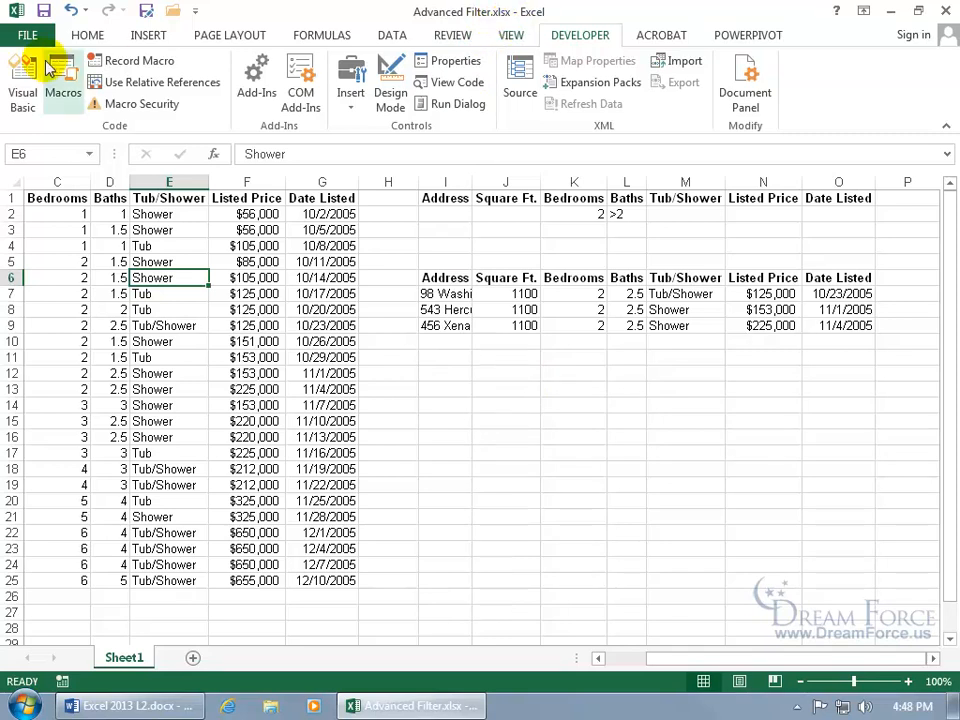
Save the workbook in the Exercises folder as the macro-enabled file Advanced Filter.xlsm
{"action": "left_click", "coordinate": [43, 11]}
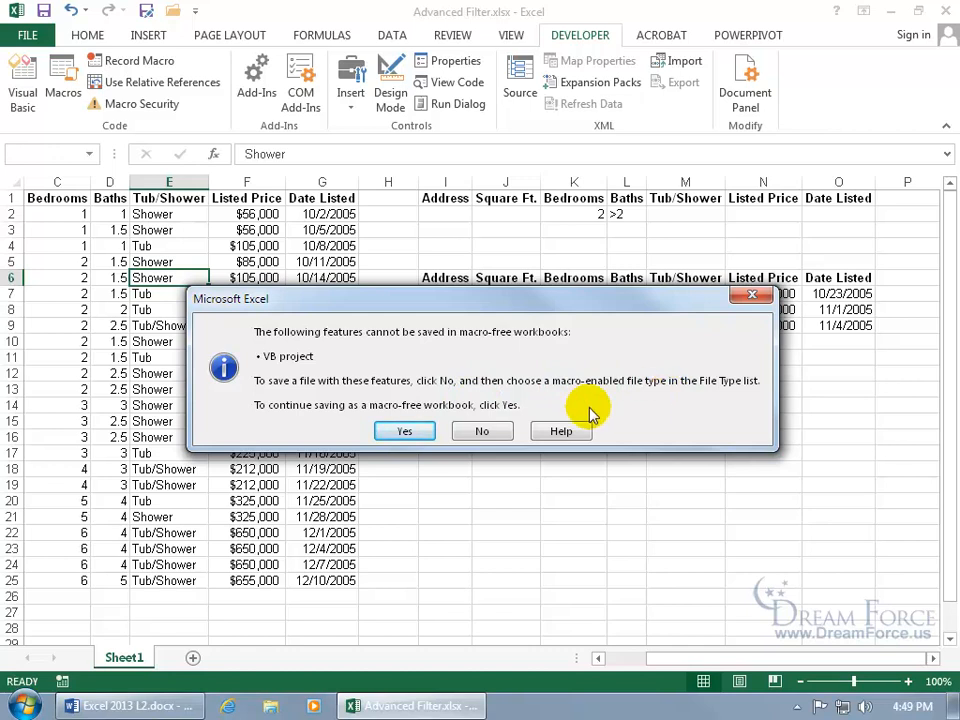
{"action": "left_click", "coordinate": [484, 430]}
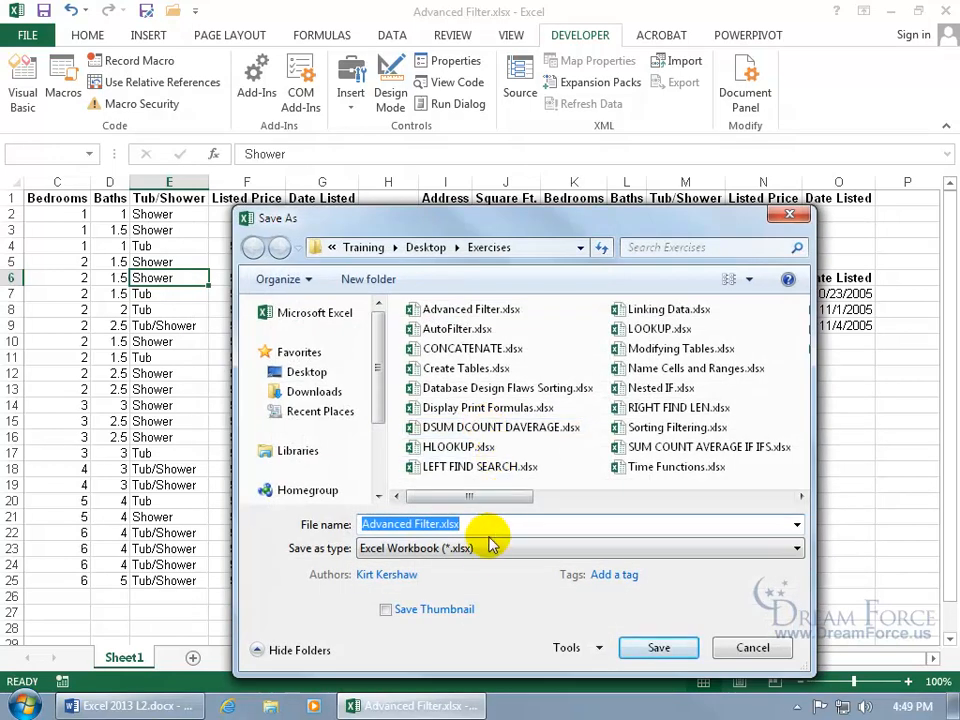
{"action": "left_click", "coordinate": [484, 550]}
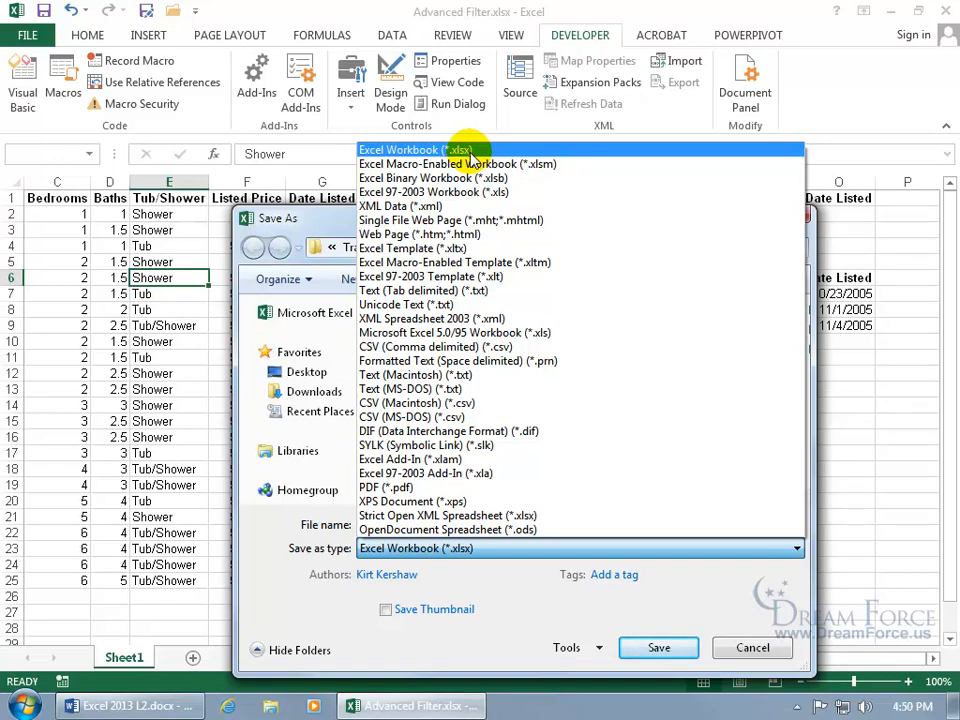
{"action": "left_click", "coordinate": [540, 165]}
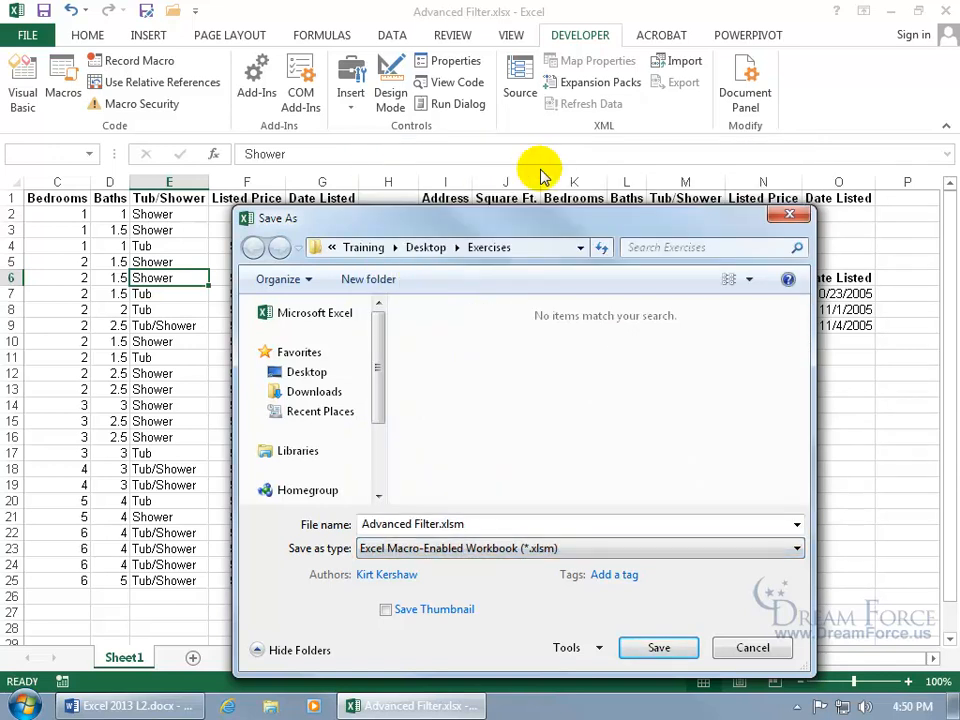
{"action": "left_click", "coordinate": [655, 648]}
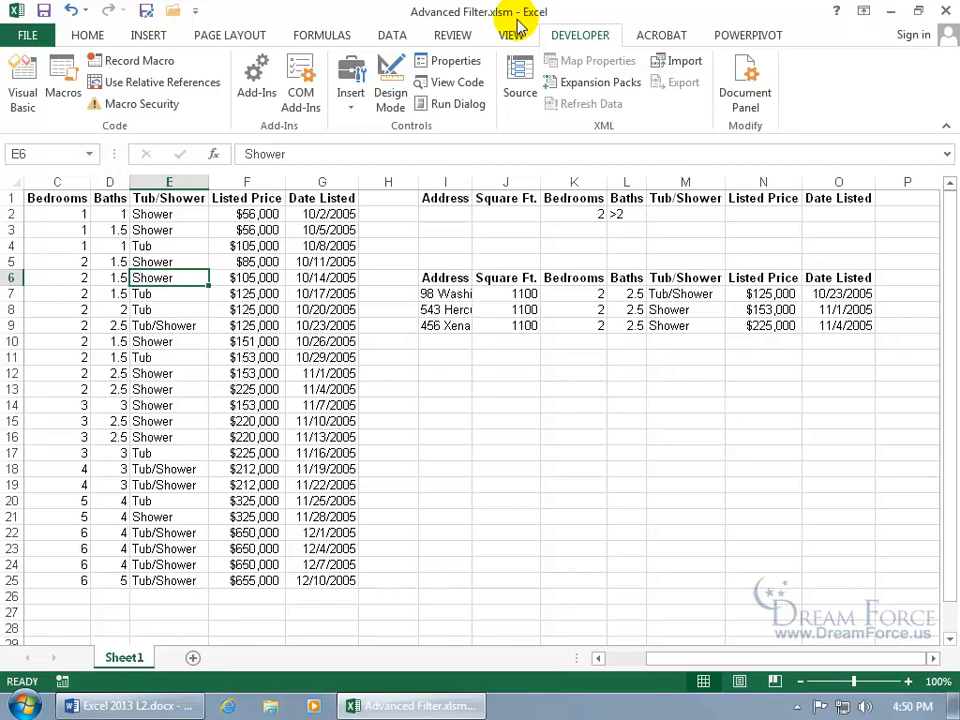
Minimize the workbook, open the Exercises folder from the desktop, and show its files as medium icons to compare the two Advanced Filter files
{"action": "left_click", "coordinate": [890, 11]}
{"action": "left_click", "coordinate": [40, 252]}
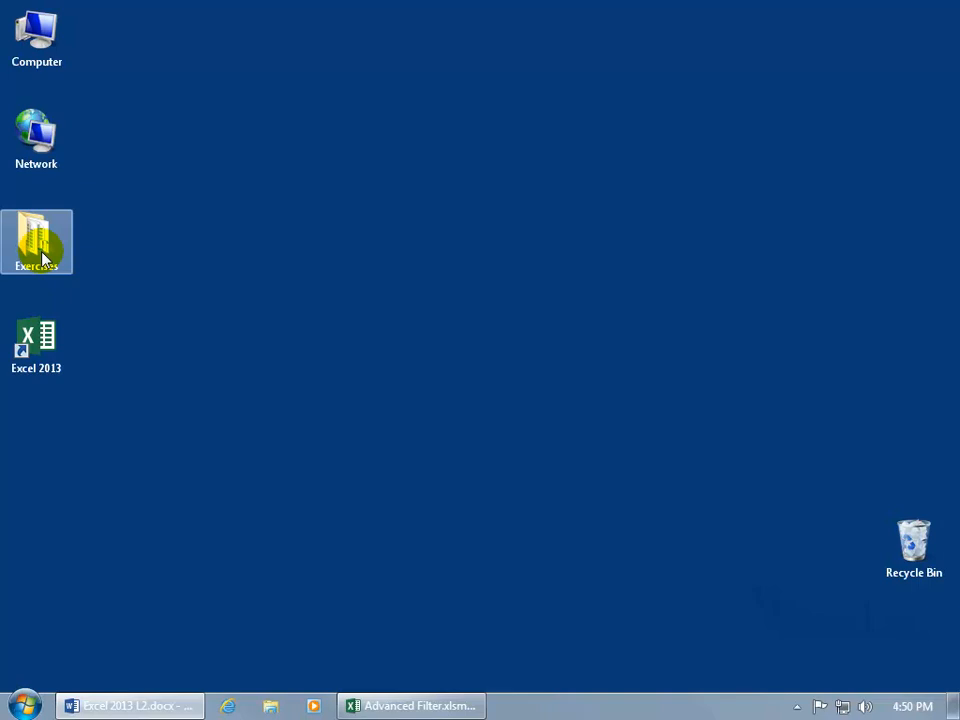
{"action": "double_click", "coordinate": [40, 252]}
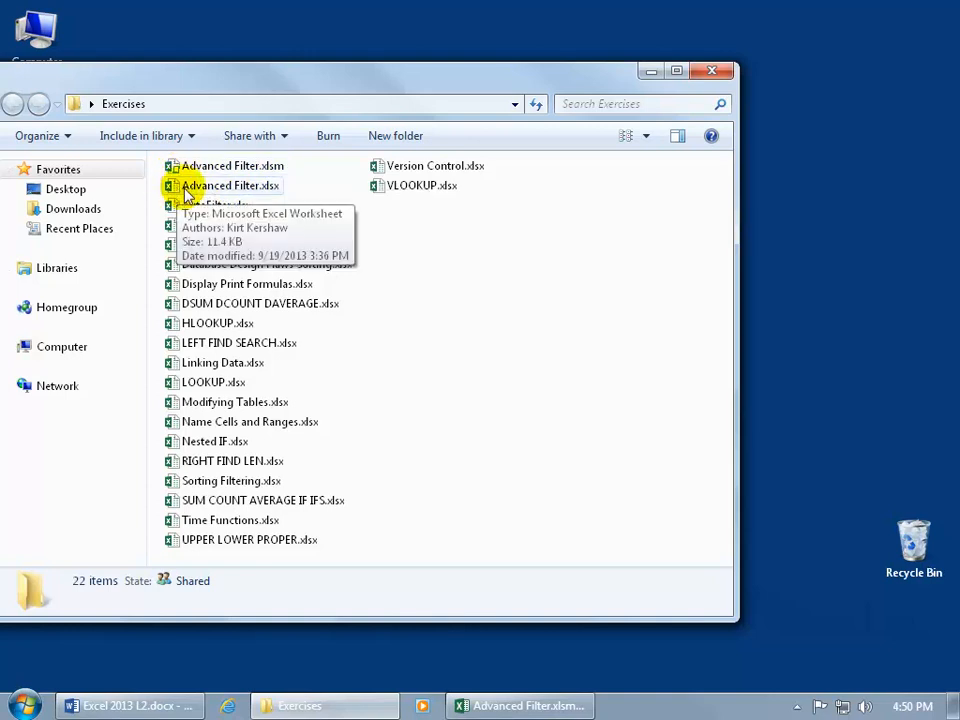
{"action": "left_click", "coordinate": [648, 137]}
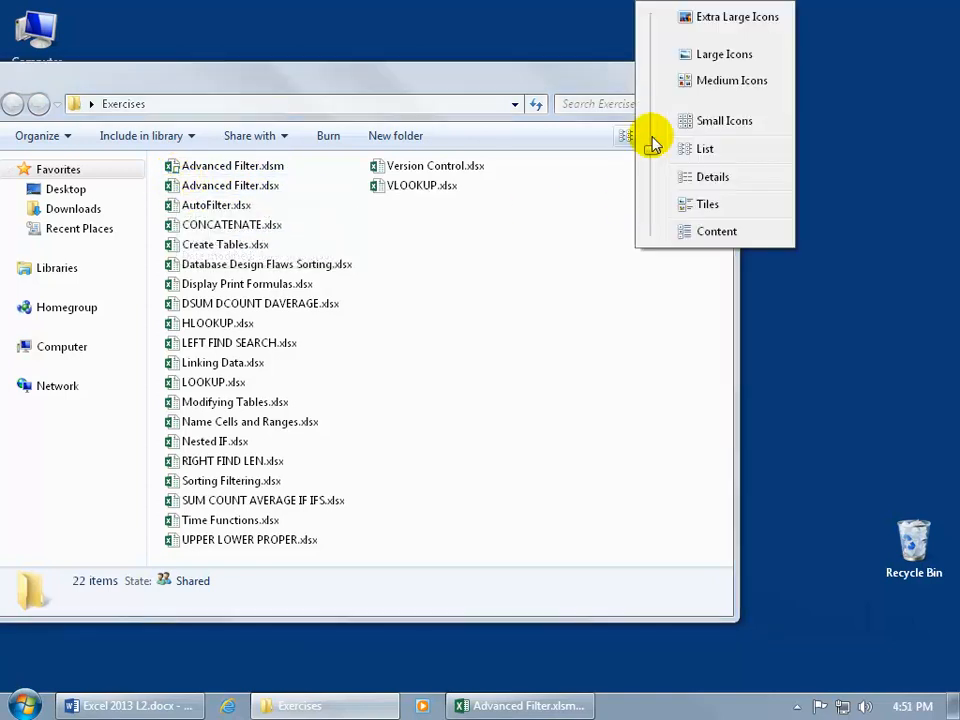
{"action": "left_click", "coordinate": [740, 82]}
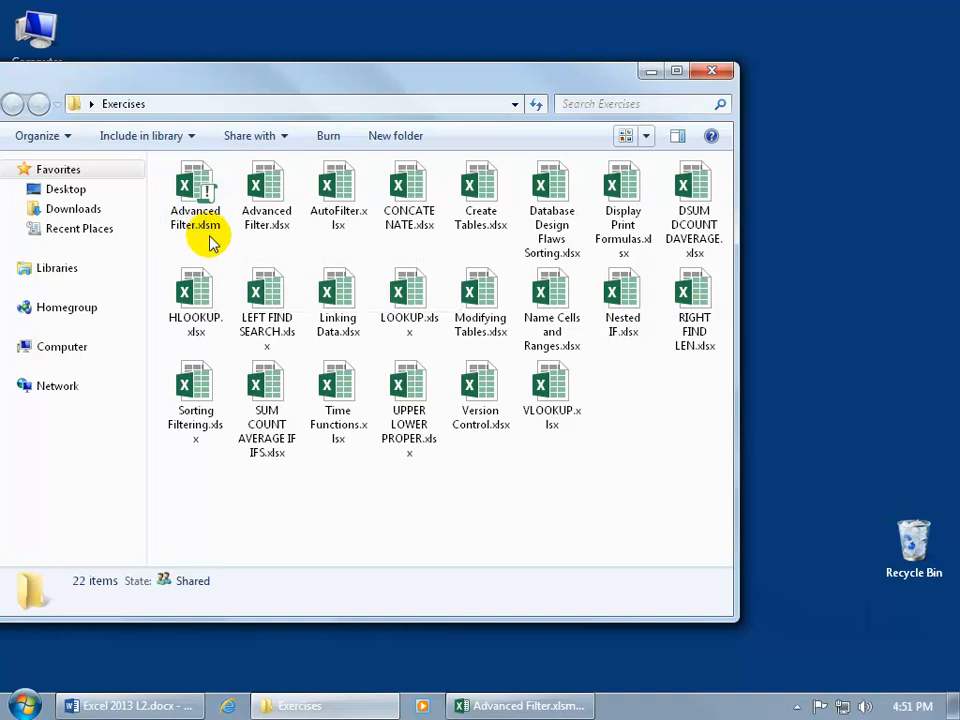
{"action": "mouse_move", "coordinate": [206, 195]}
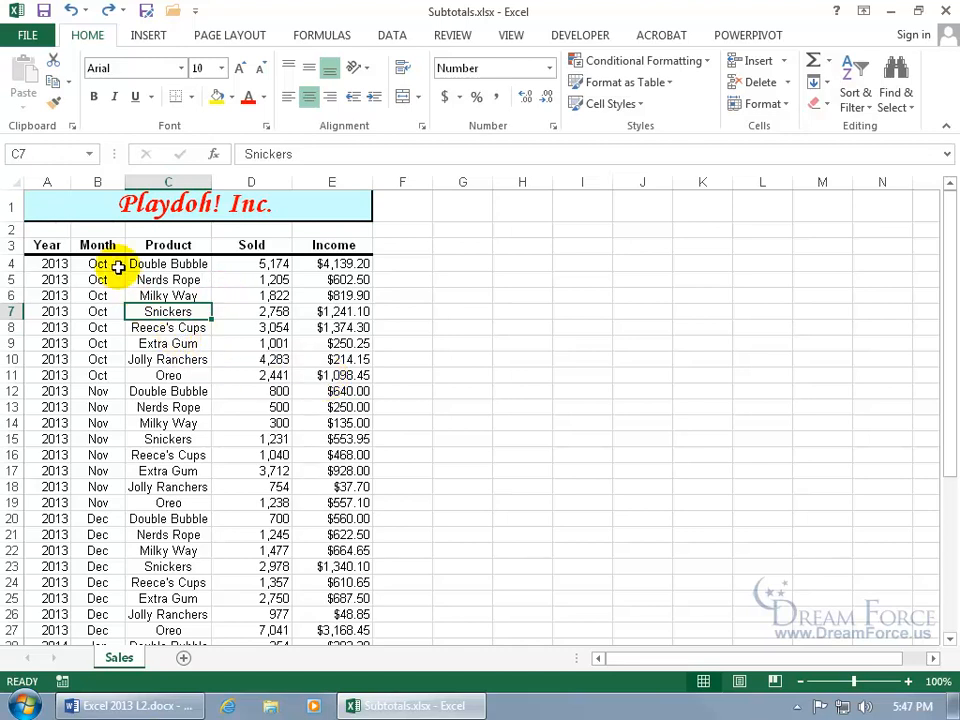
Examine the October, November and December entries in the Month column of the Sales sheet in Subtotals.xlsx
{"action": "left_click_drag", "start_coordinate": [77, 266], "coordinate": [97, 377]}
{"action": "left_click", "coordinate": [96, 439]}
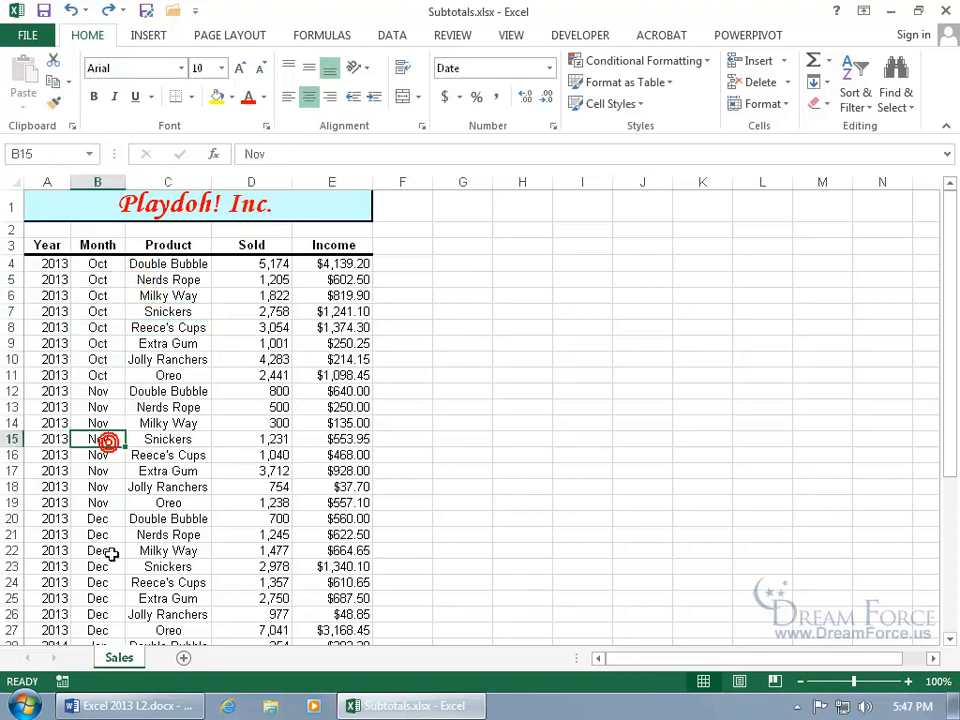
{"action": "left_click", "coordinate": [95, 564]}
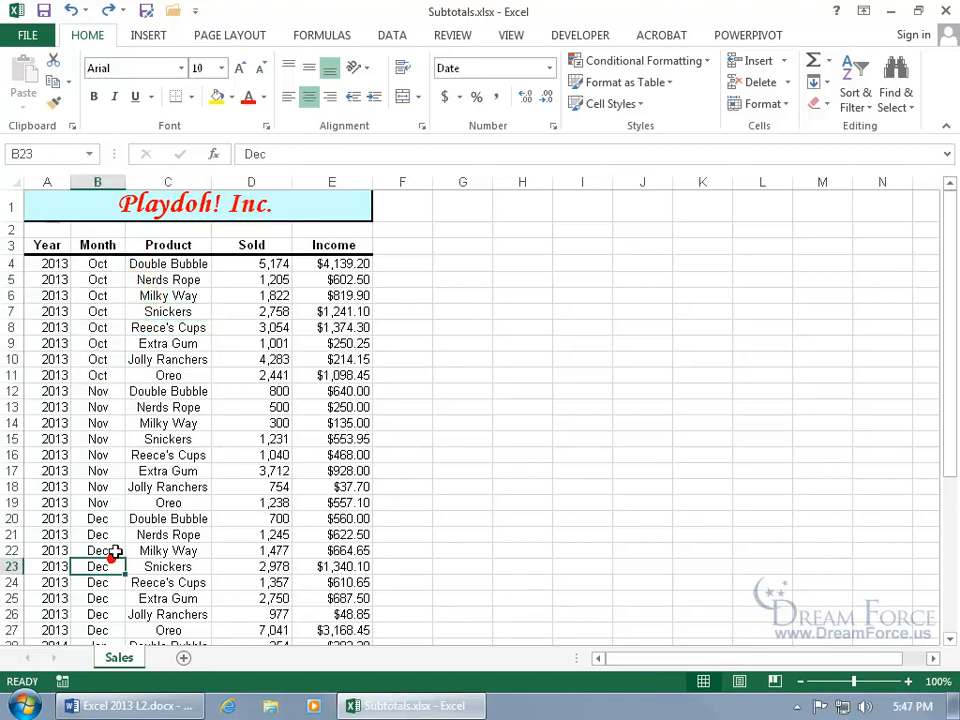
Examine the Year and Month columns of the Sales sheet from October 2013 through February 2014
{"action": "left_click", "coordinate": [112, 342]}
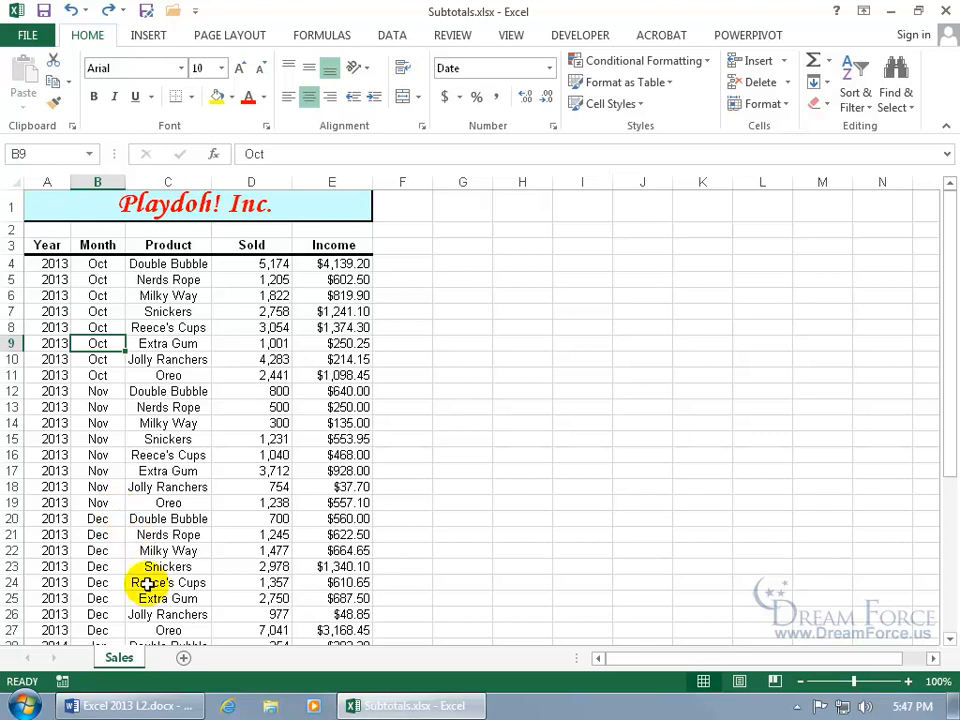
{"action": "left_click", "coordinate": [56, 439]}
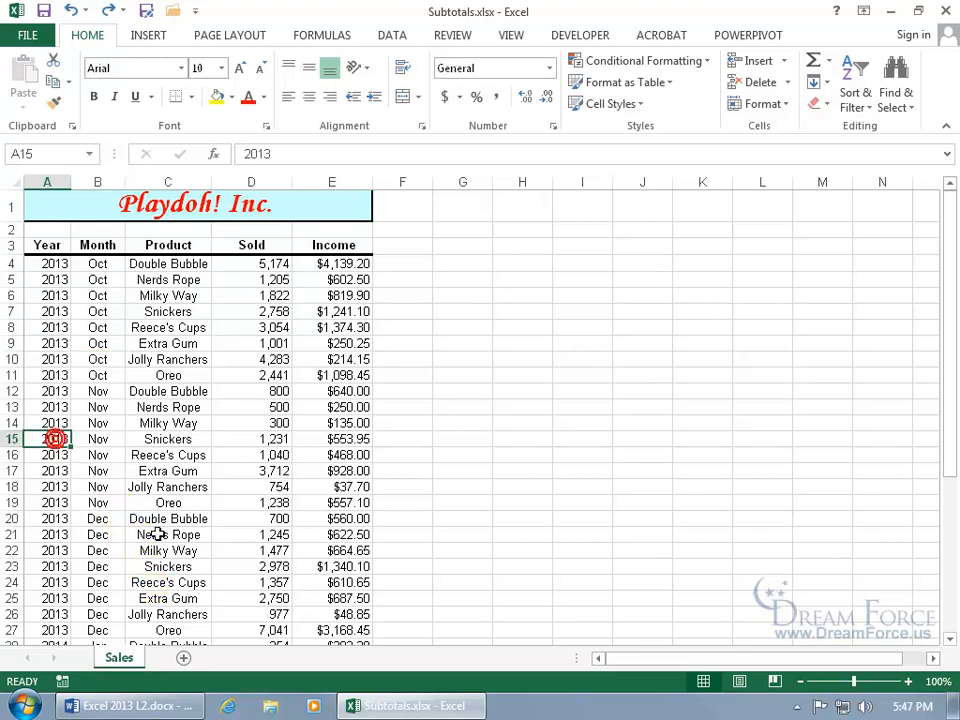
{"action": "scroll", "coordinate": [154, 529], "scroll_direction": "down", "scroll_amount": 5}
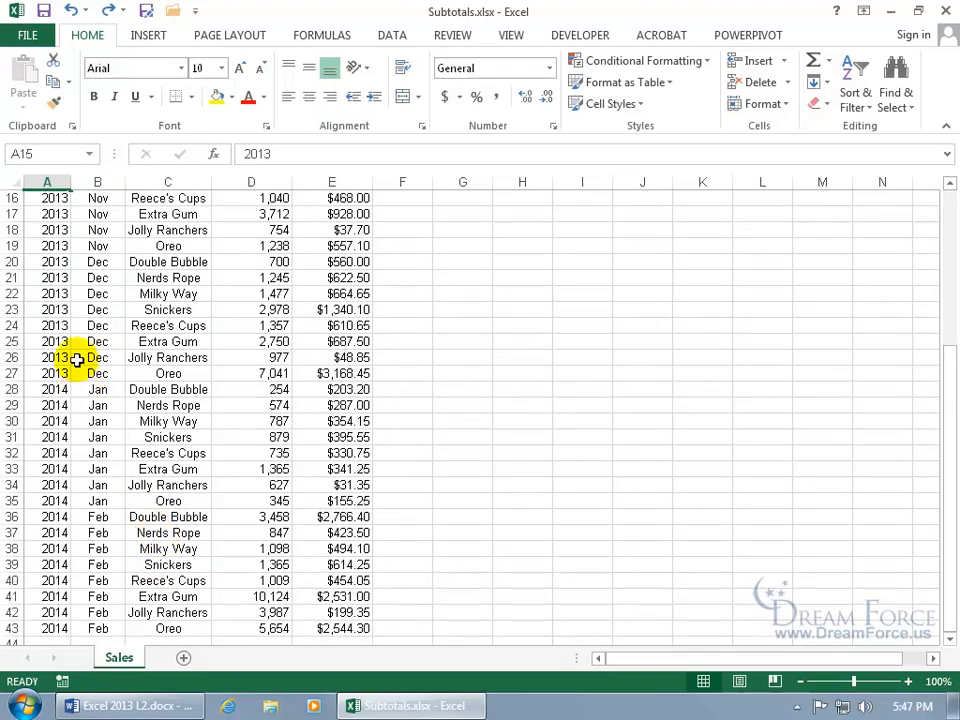
{"action": "left_click", "coordinate": [56, 440]}
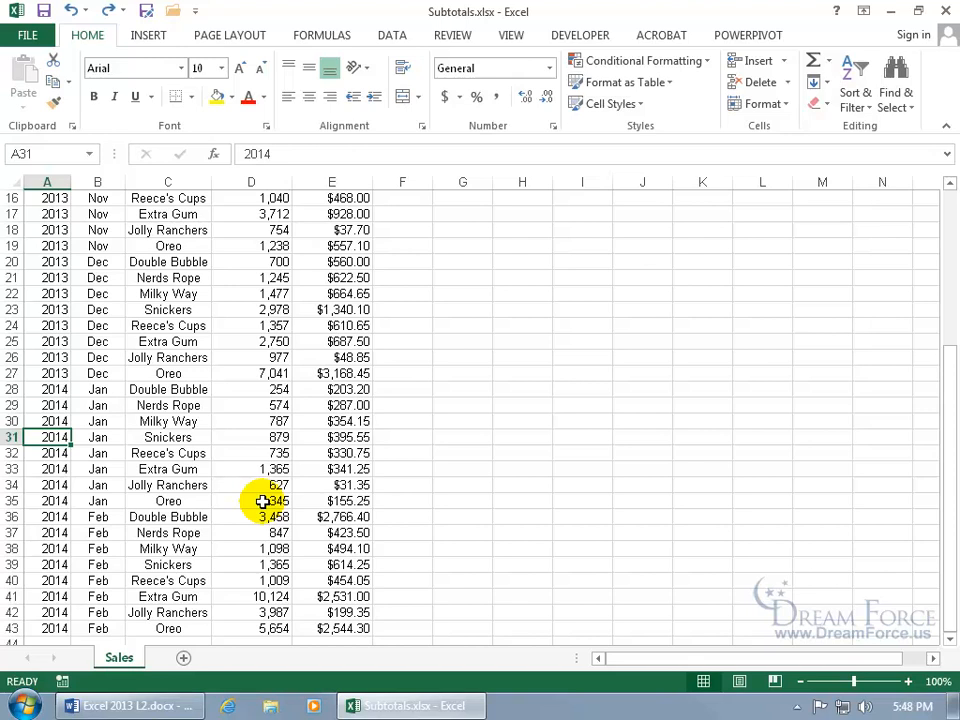
Try converting the sales data in A3:E43 to a table with headers, check whether Subtotal is available, and undo the conversion
{"action": "left_click", "coordinate": [188, 326]}
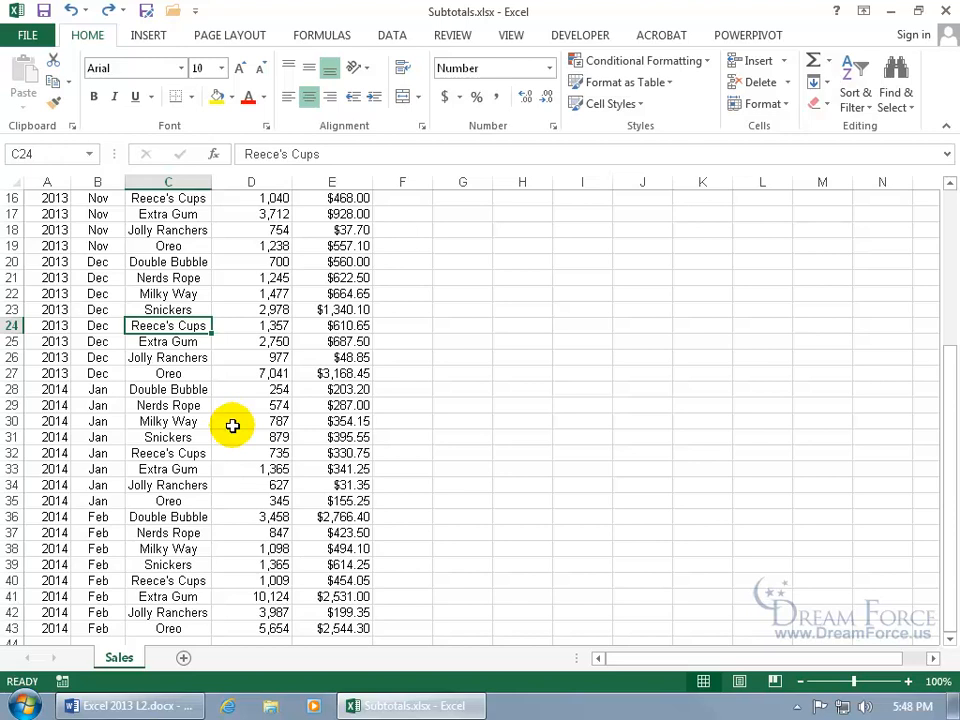
{"action": "left_click", "coordinate": [148, 35]}
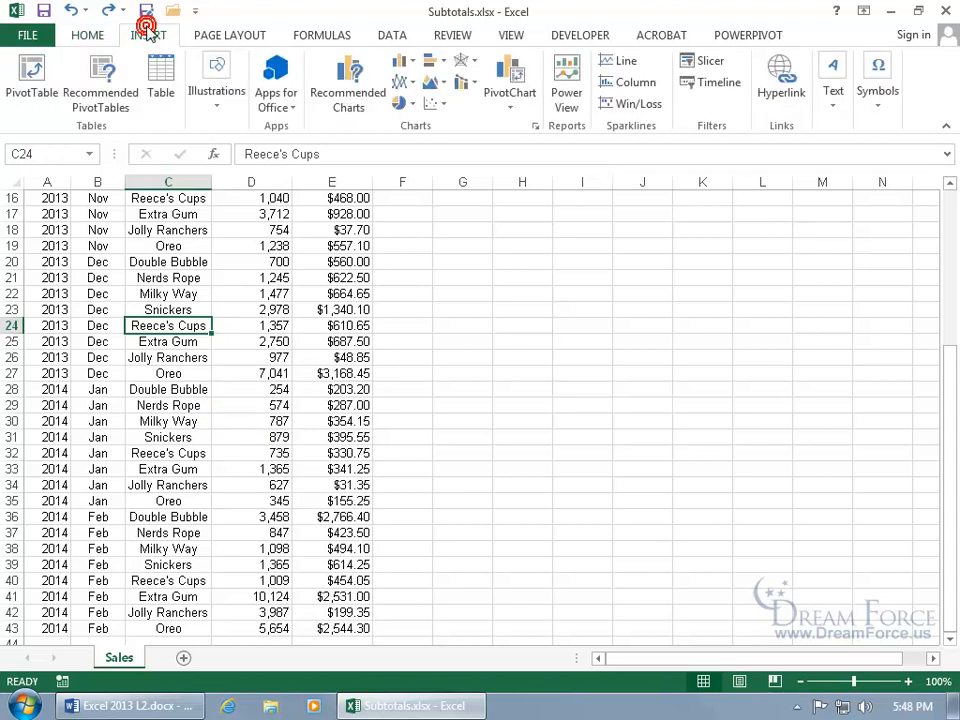
{"action": "left_click", "coordinate": [161, 85]}
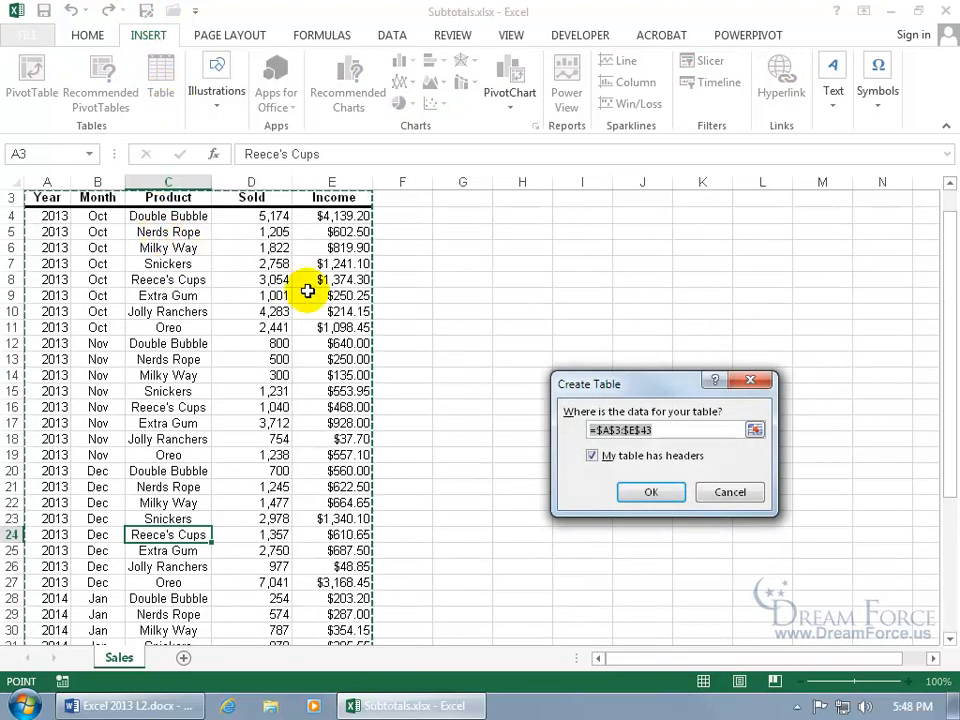
{"action": "left_click", "coordinate": [652, 491]}
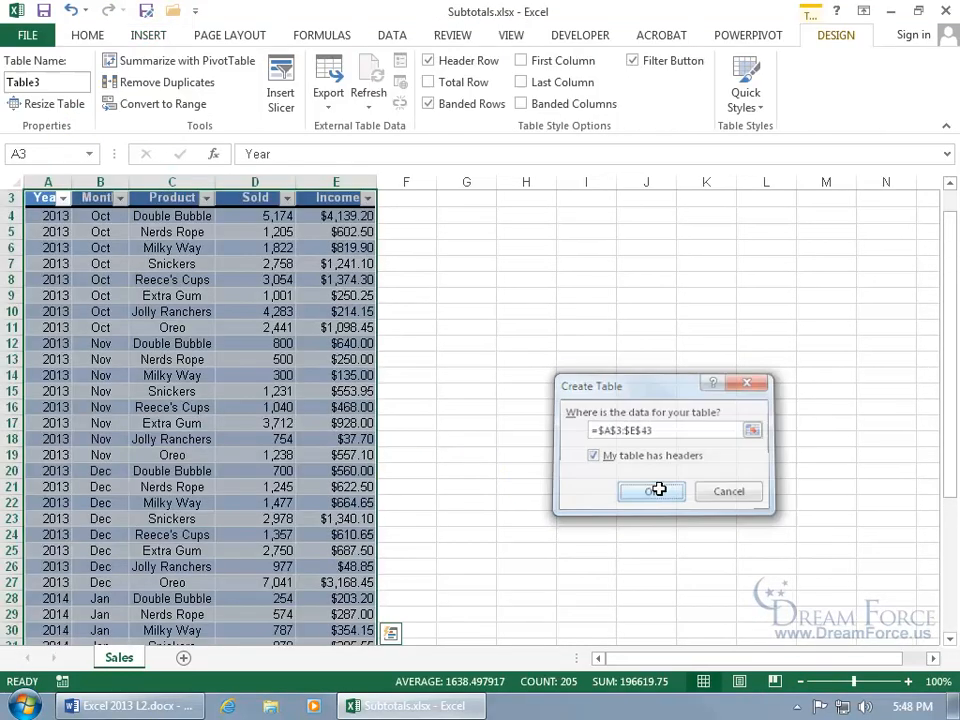
{"action": "left_click", "coordinate": [272, 407]}
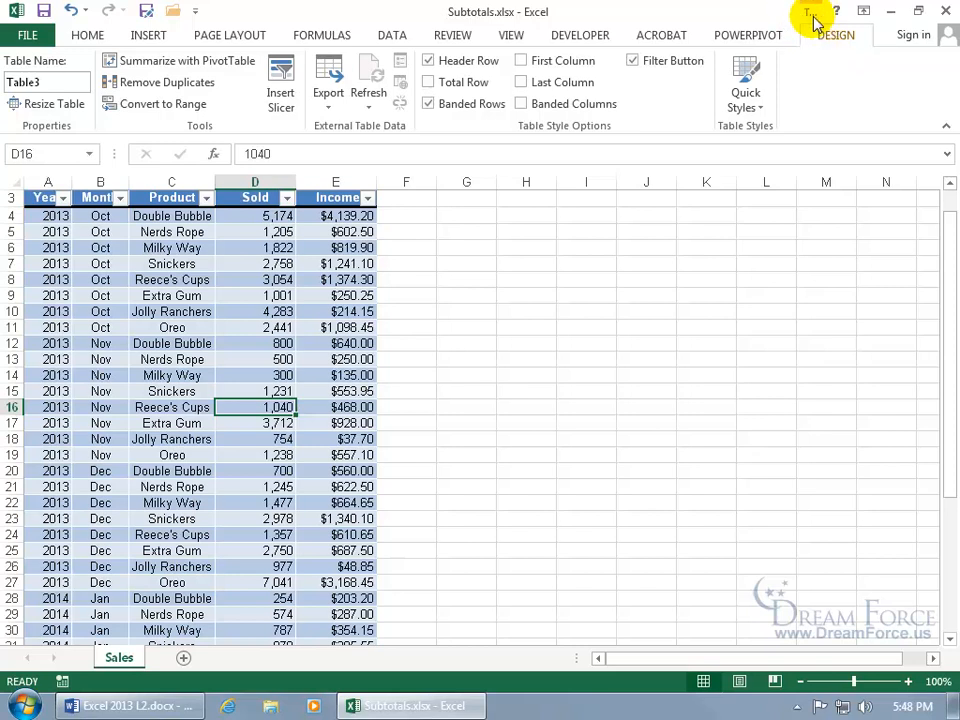
{"action": "left_click", "coordinate": [396, 35]}
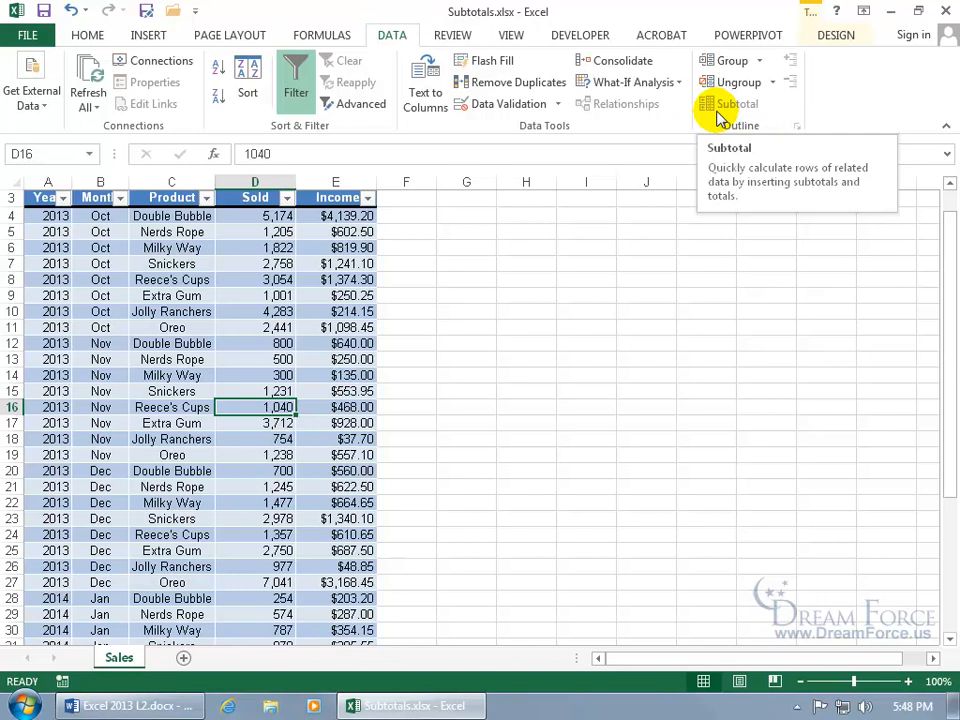
{"action": "left_click", "coordinate": [72, 10]}
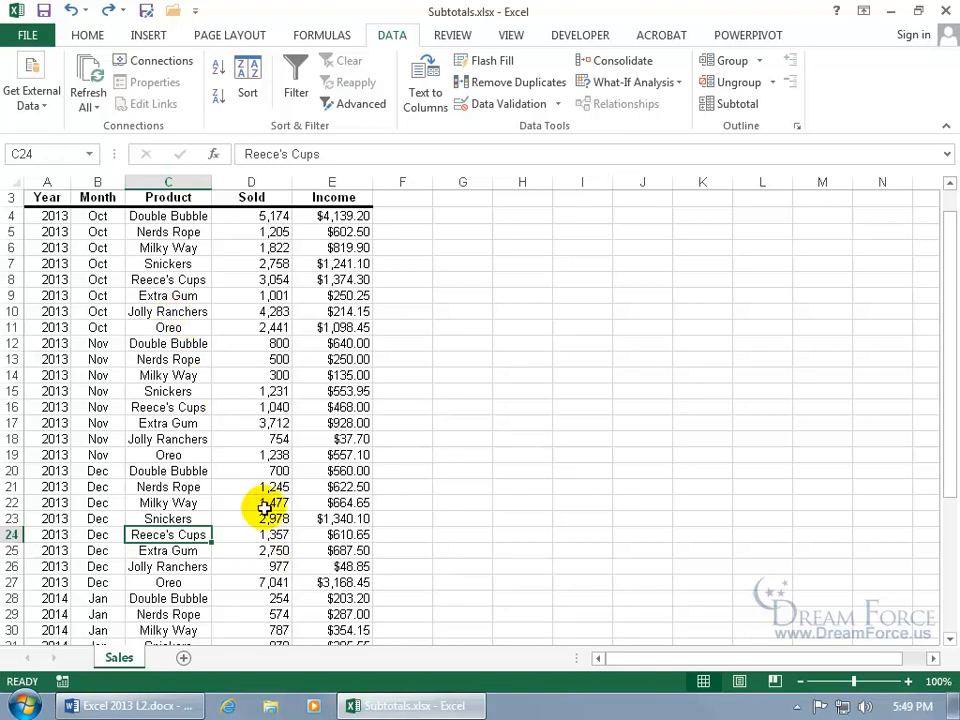
Compare the October and November entries for Double Bubble in the Product column
{"action": "left_click", "coordinate": [160, 216]}
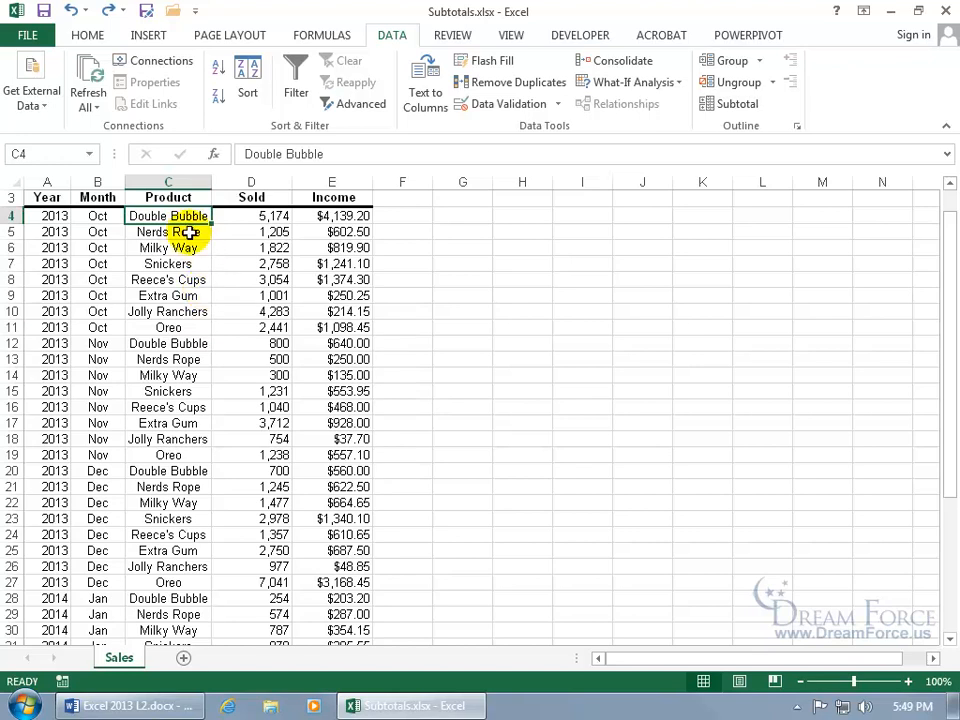
{"action": "left_click", "coordinate": [184, 343]}
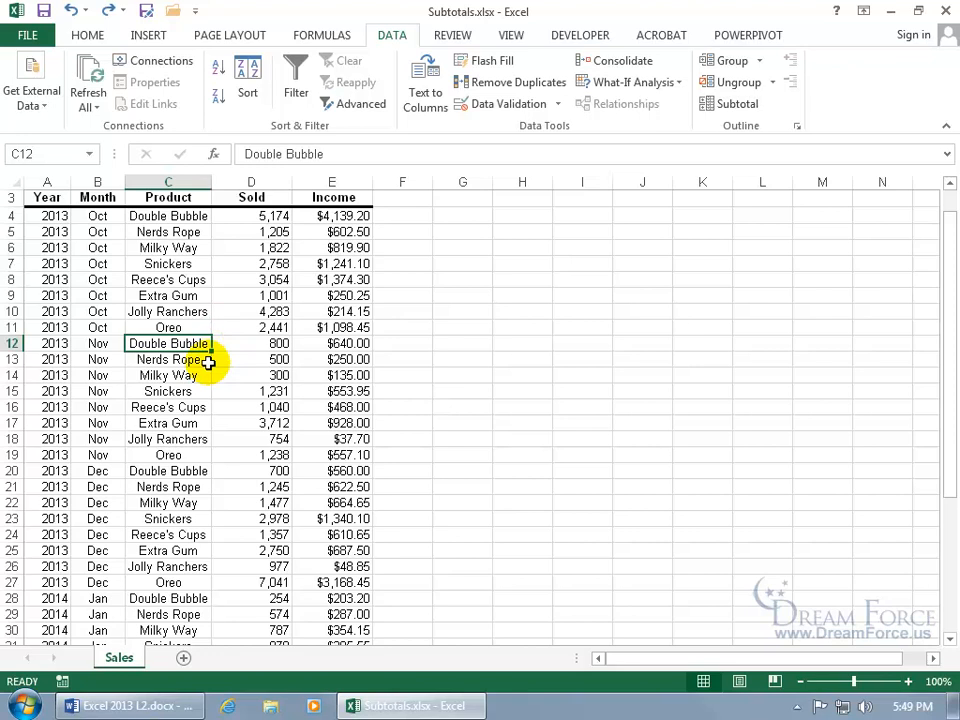
{"action": "left_click", "coordinate": [209, 216]}
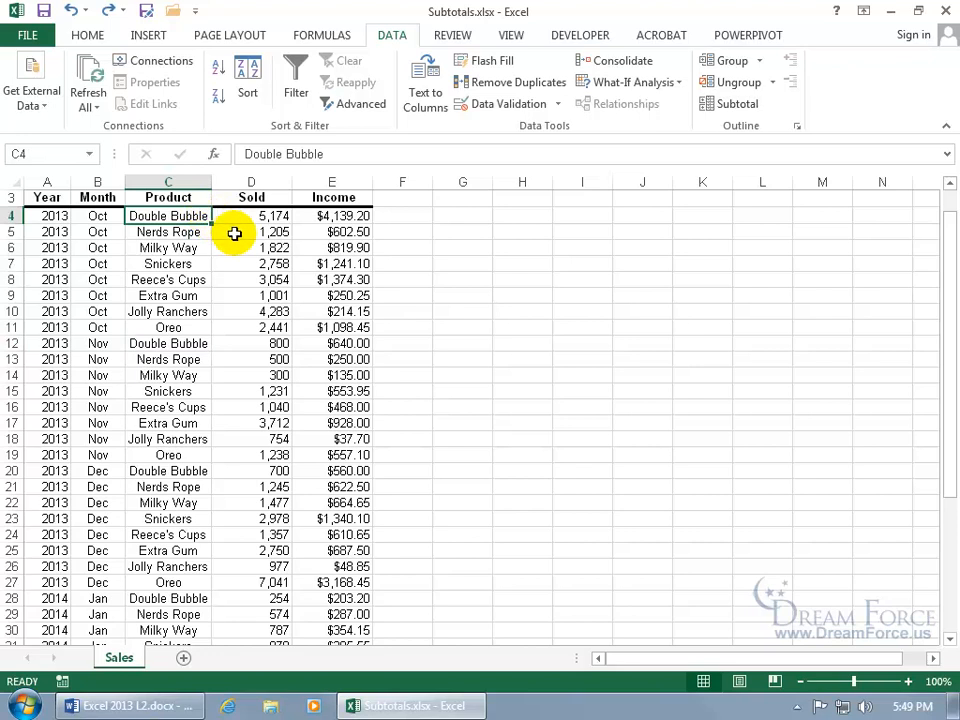
{"action": "left_click", "coordinate": [191, 343]}
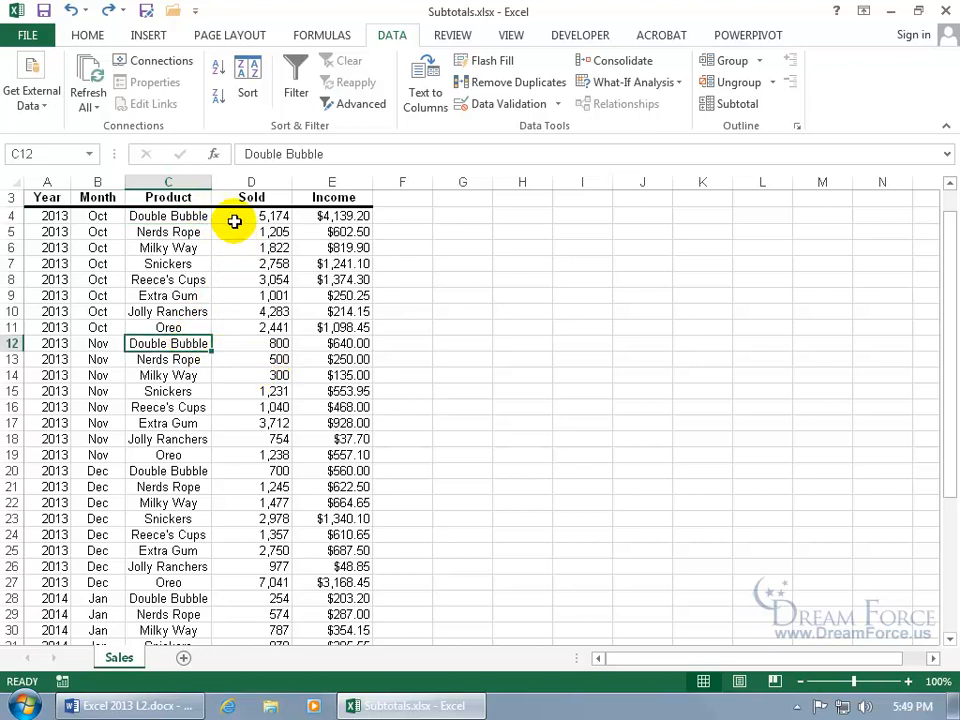
Sort the sales data by Product from A to Z, and undo the sort
{"action": "left_click", "coordinate": [186, 232]}
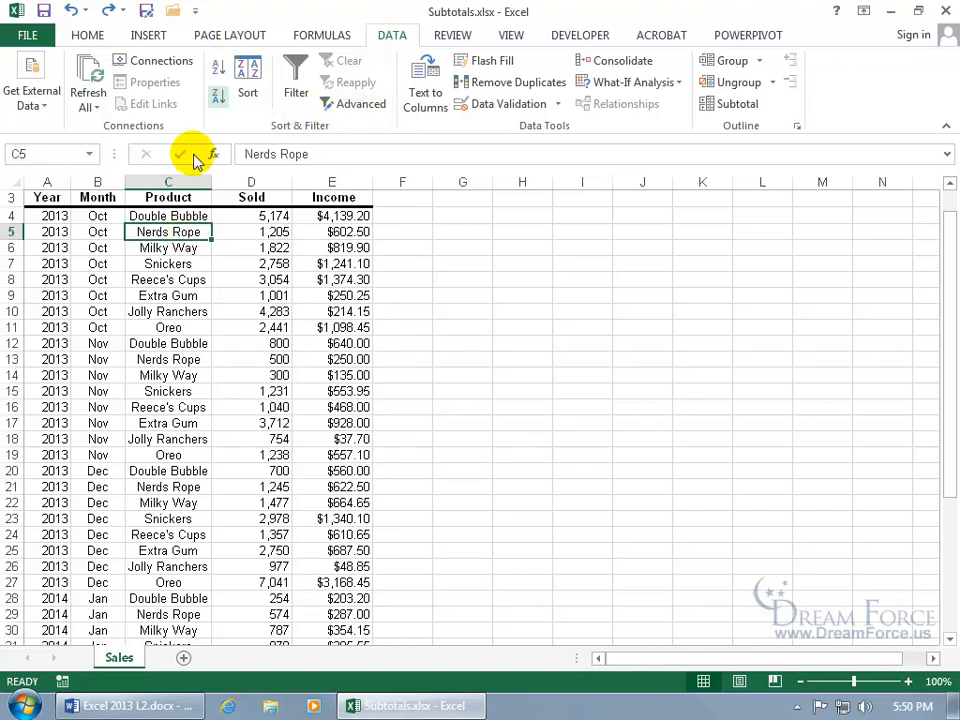
{"action": "right_click", "coordinate": [150, 232]}
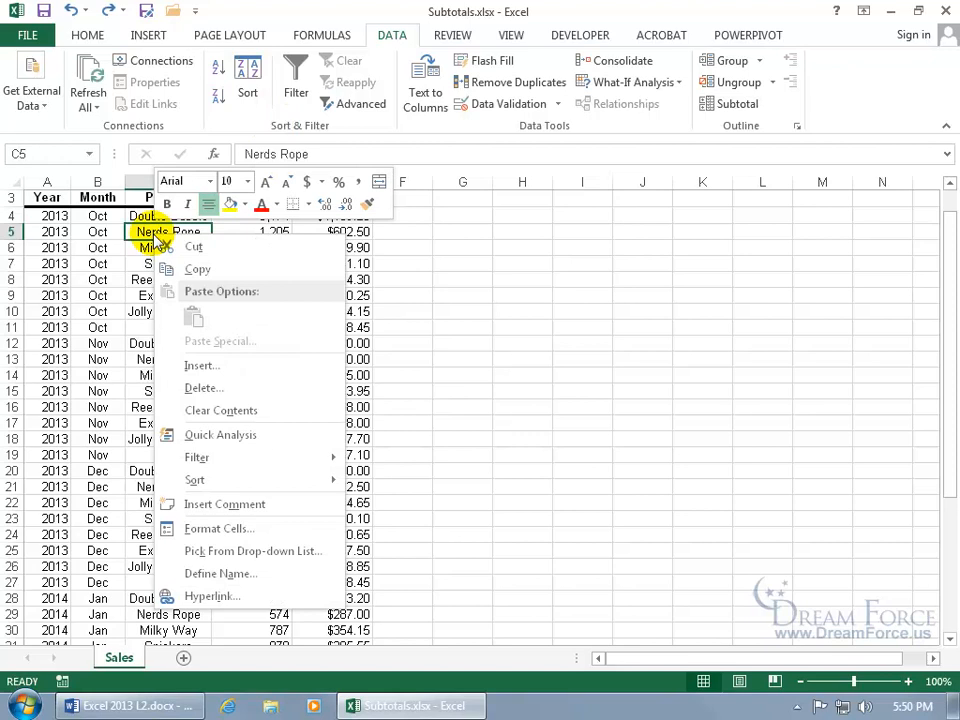
{"action": "left_click", "coordinate": [381, 479]}
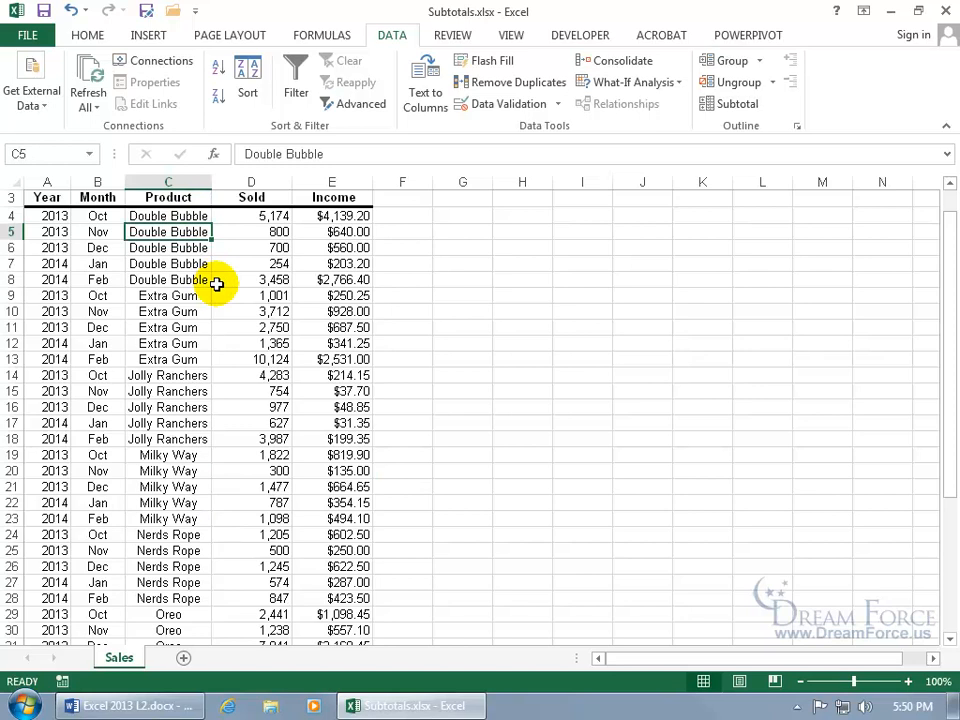
{"action": "left_click", "coordinate": [71, 10]}
Start a Subtotal on the sales data and group it at each change in Month
{"action": "left_click", "coordinate": [97, 247]}
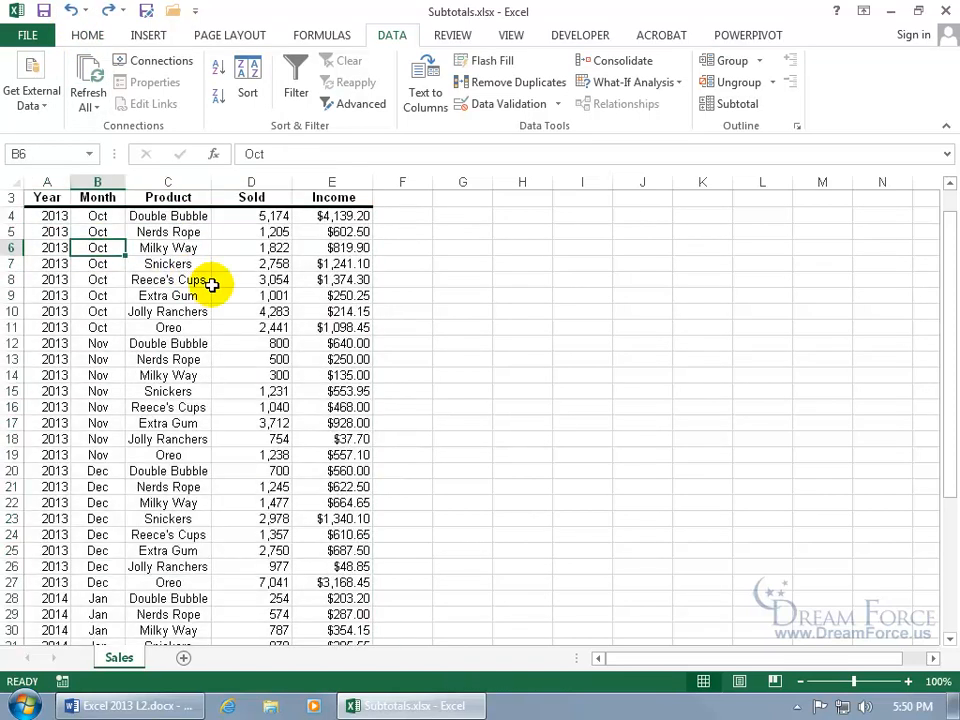
{"action": "left_click", "coordinate": [107, 327]}
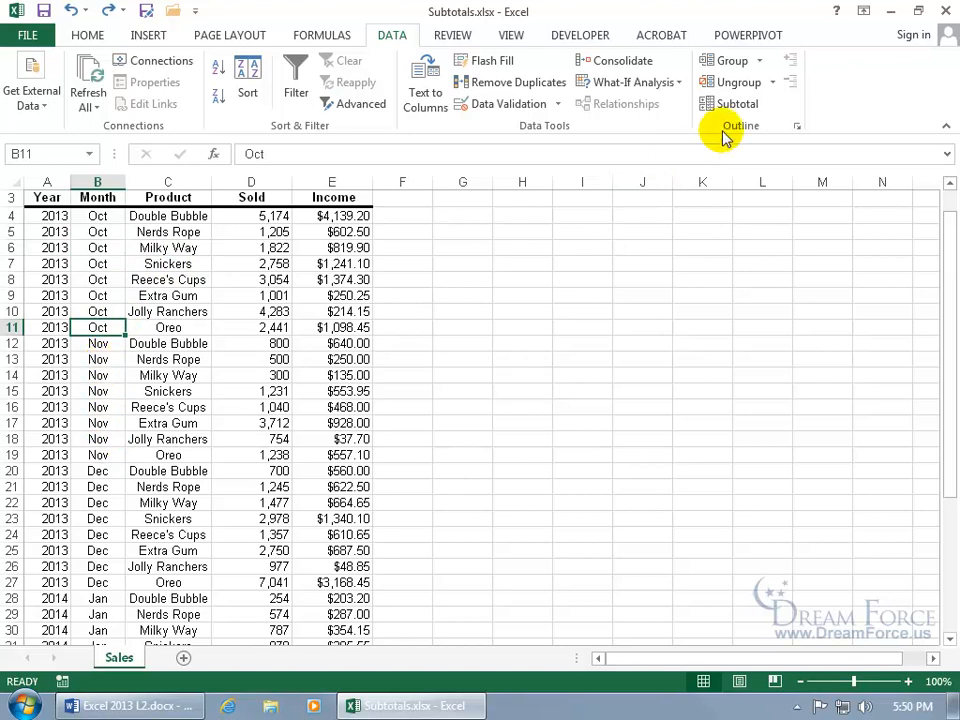
{"action": "left_click", "coordinate": [740, 104]}
{"action": "left_click_drag", "start_coordinate": [664, 301], "coordinate": [511, 224]}
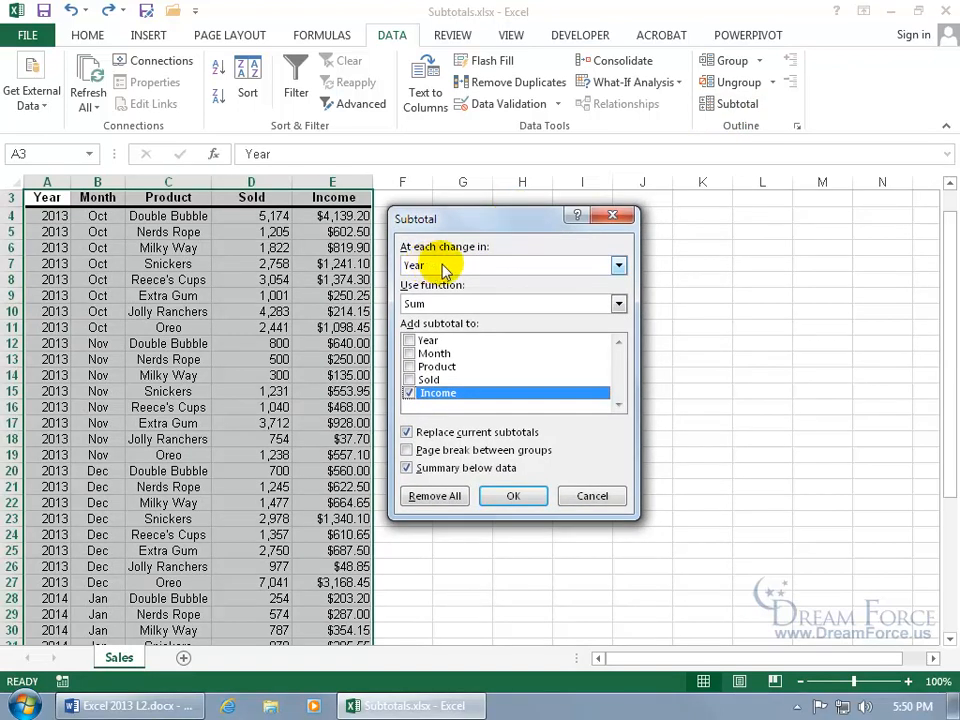
{"action": "left_click", "coordinate": [618, 266]}
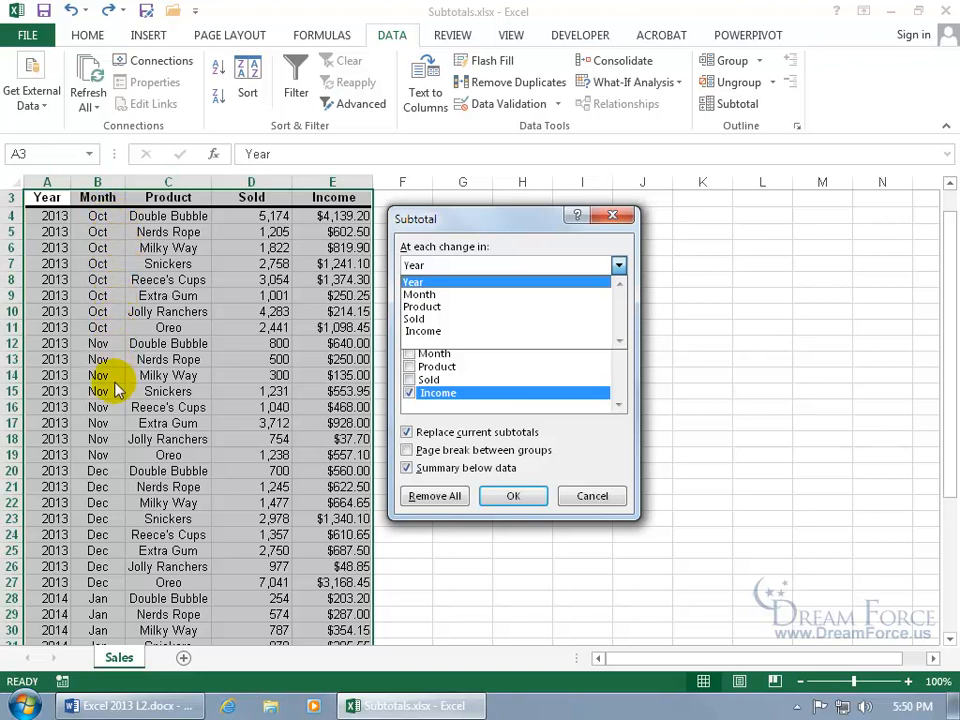
{"action": "left_click", "coordinate": [432, 294]}
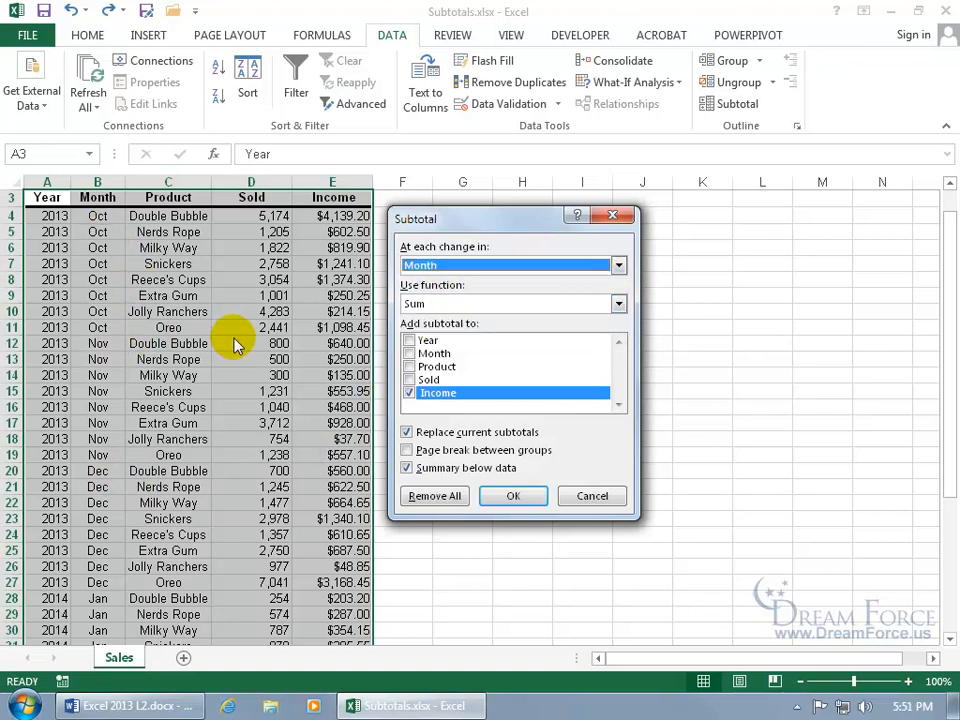
Review the available subtotal functions, choose Sum, and apply the subtotals to the Sold column only, leaving out Income
{"action": "left_click", "coordinate": [618, 304]}
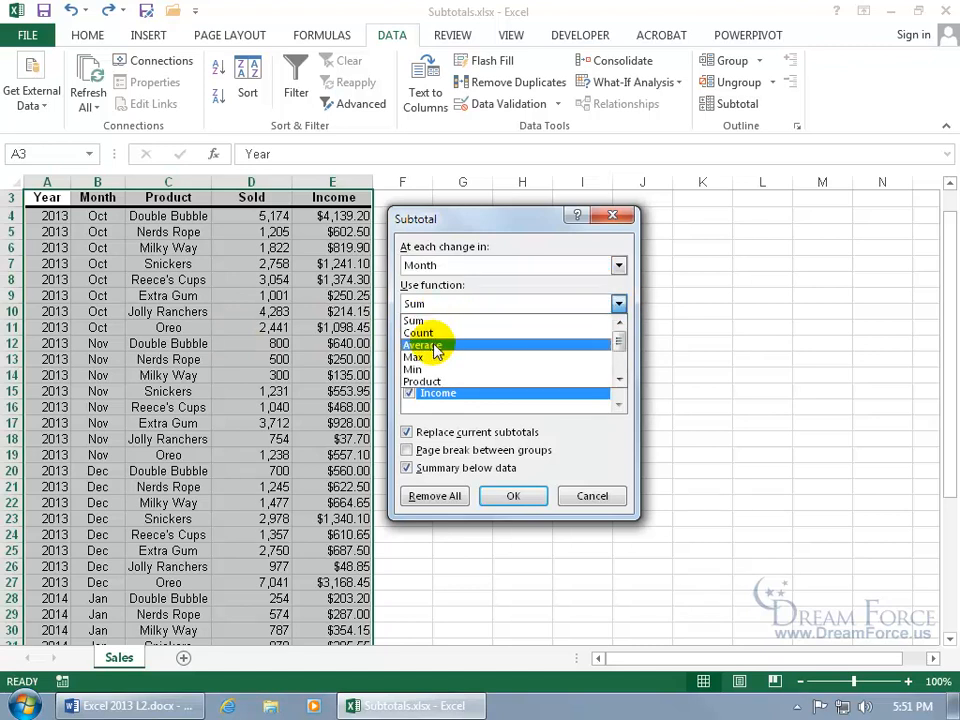
{"action": "mouse_move", "coordinate": [620, 343]}
{"action": "left_mouse_down"}
{"action": "mouse_move", "coordinate": [621, 362]}
{"action": "mouse_move", "coordinate": [619, 324]}
{"action": "left_mouse_up"}
{"action": "left_click", "coordinate": [531, 319]}
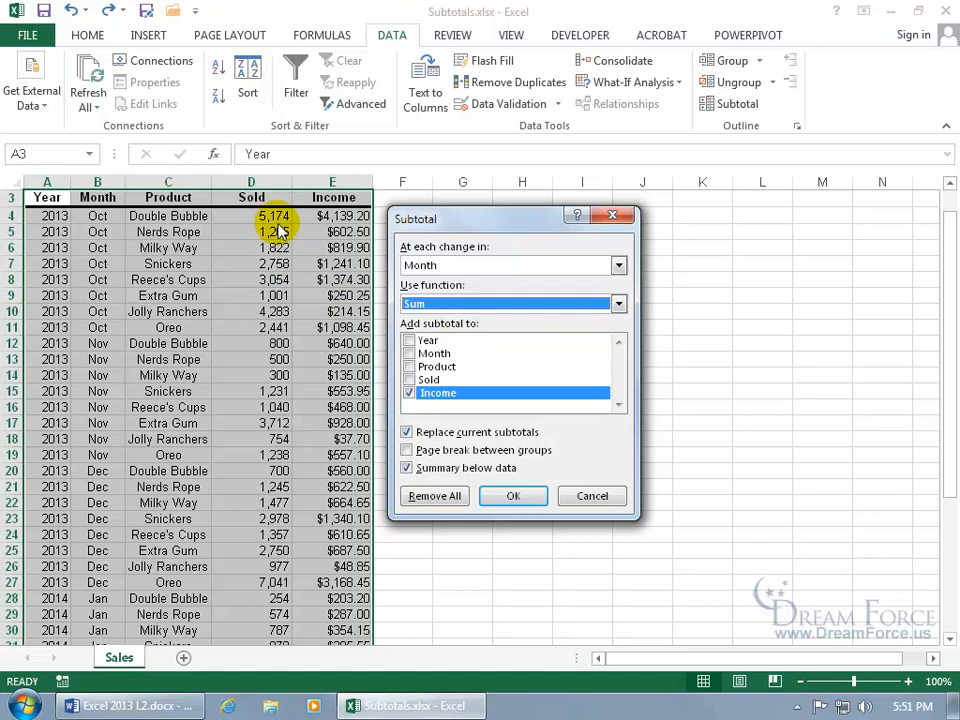
{"action": "left_click", "coordinate": [409, 380]}
{"action": "left_click", "coordinate": [410, 394]}
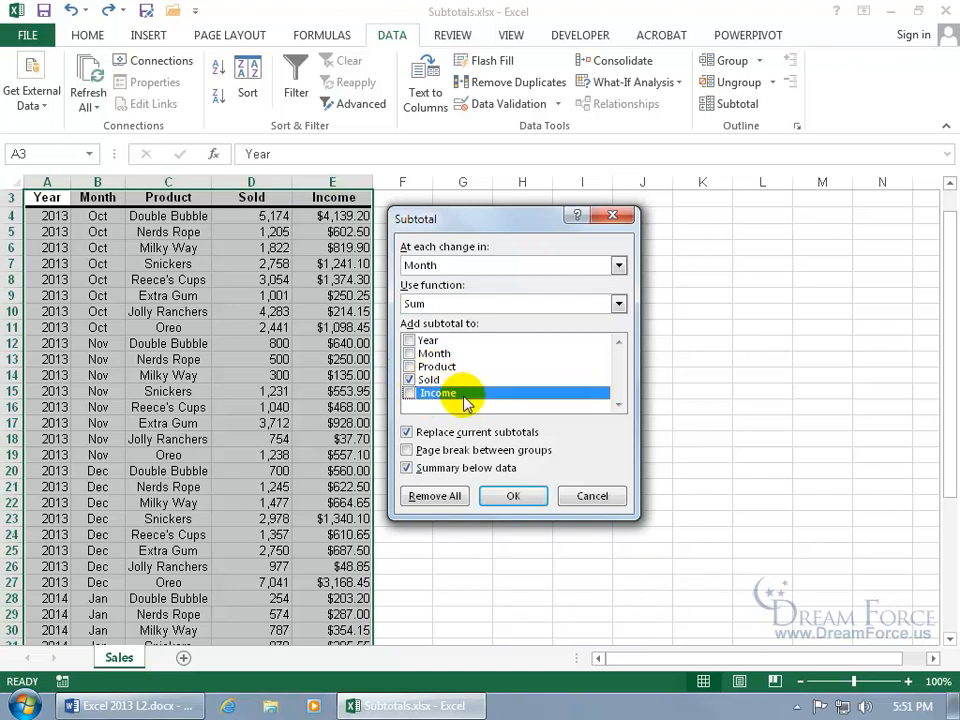
{"action": "left_click", "coordinate": [513, 495]}
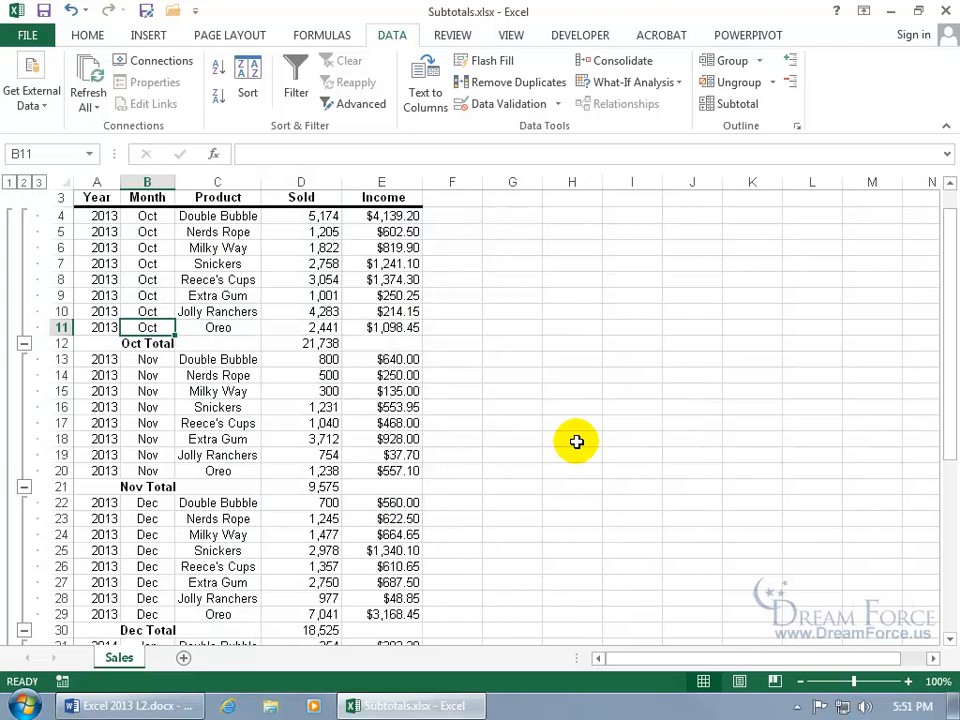
Inspect the subtotal formulas in the Sold column for October, November and the grand total
{"action": "left_click", "coordinate": [316, 344]}
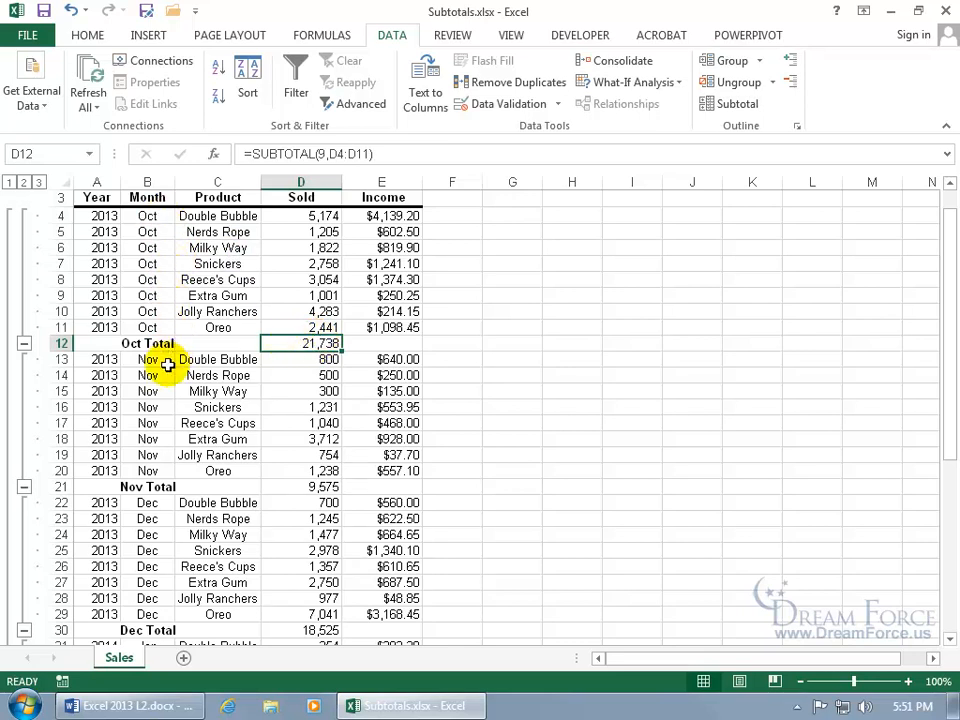
{"action": "left_click", "coordinate": [315, 487]}
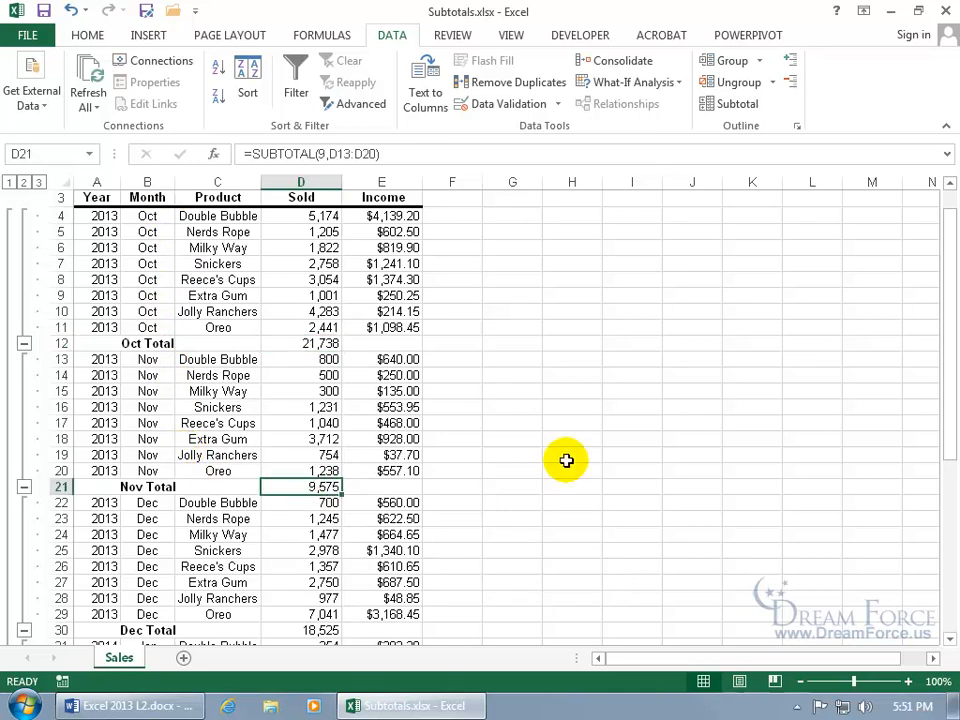
{"action": "scroll", "coordinate": [336, 523], "scroll_direction": "down", "scroll_amount": 9}
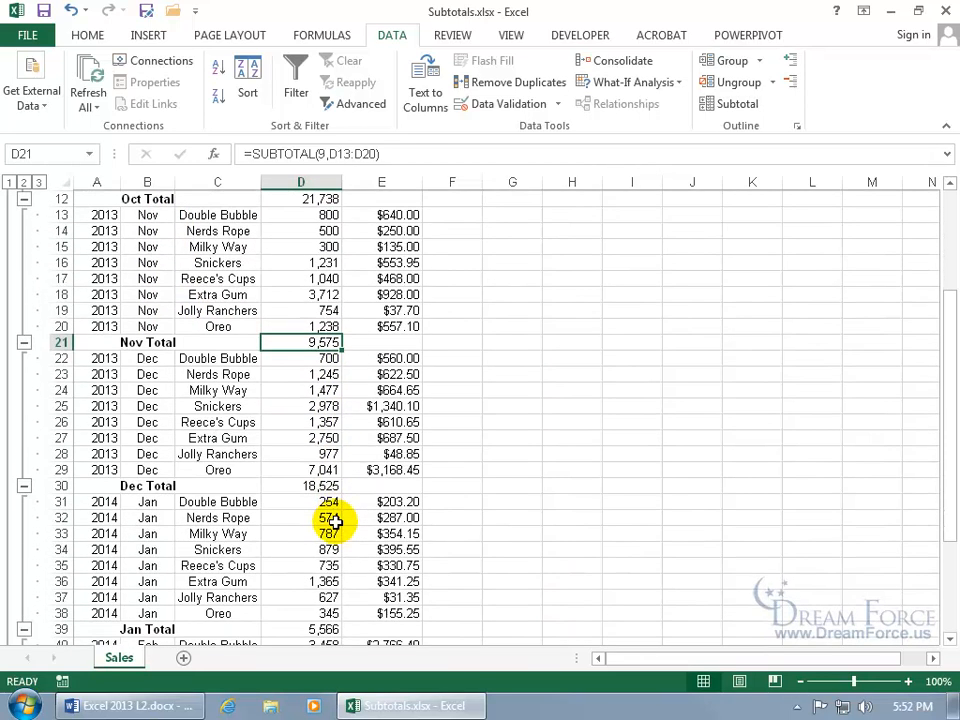
{"action": "left_click", "coordinate": [315, 500]}
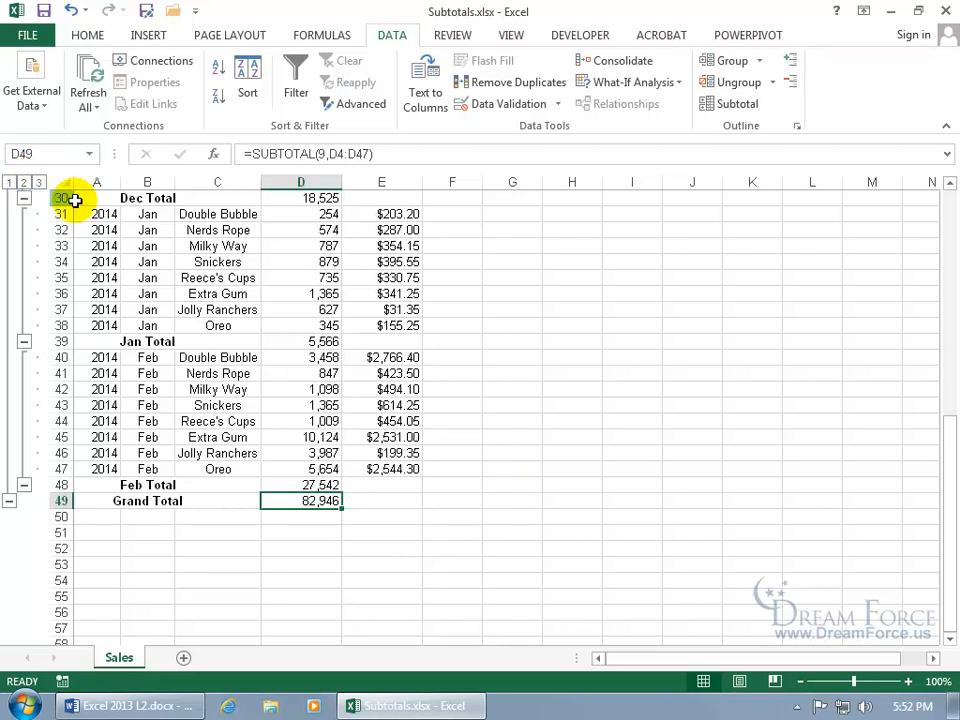
View the outline with only the grand total, with the monthly totals, and with all detail rows
{"action": "left_click_drag", "start_coordinate": [943, 504], "coordinate": [940, 222]}
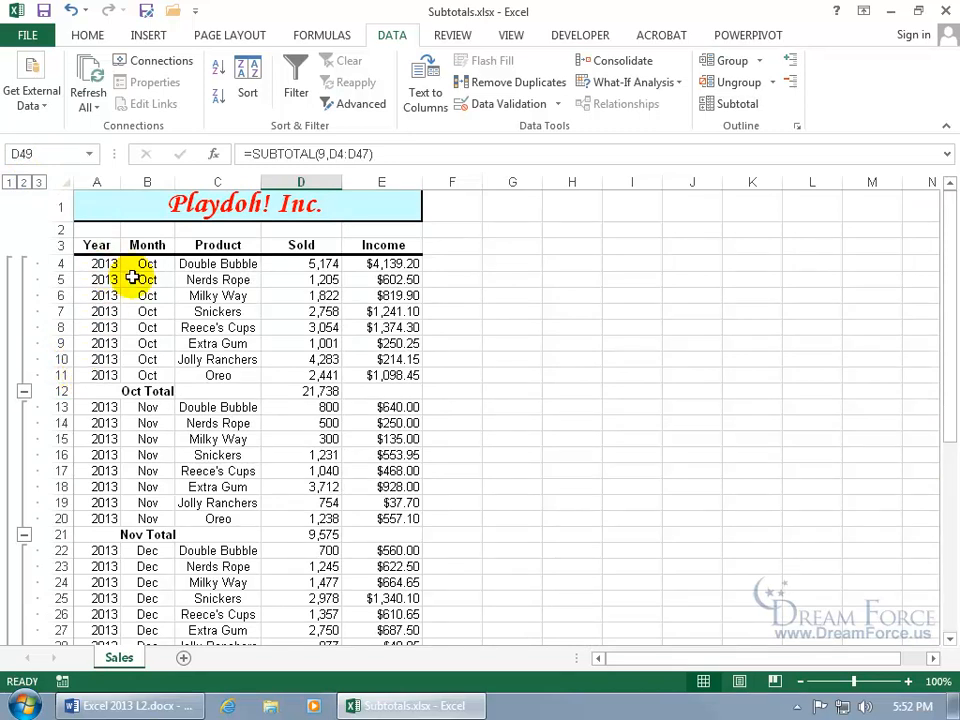
{"action": "left_click", "coordinate": [9, 182]}
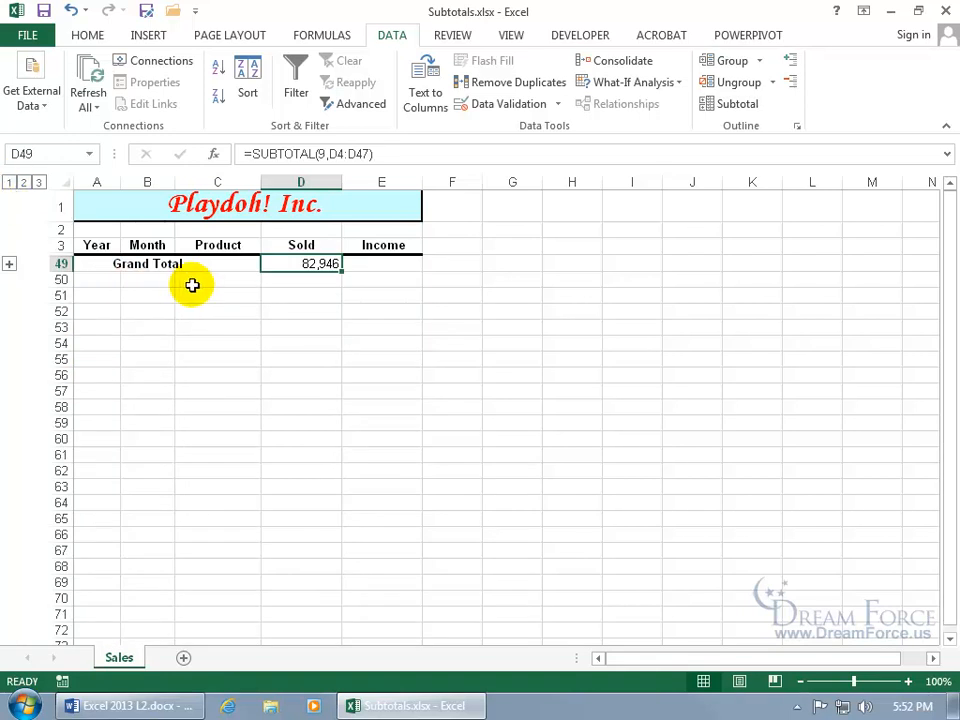
{"action": "left_click", "coordinate": [23, 182]}
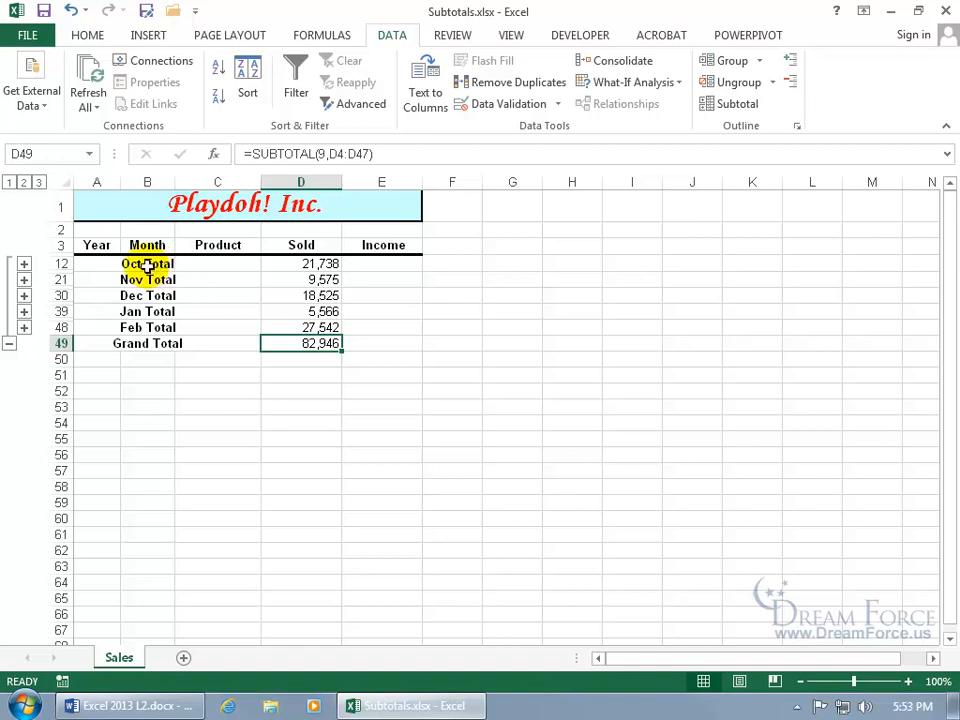
{"action": "left_click", "coordinate": [38, 182]}
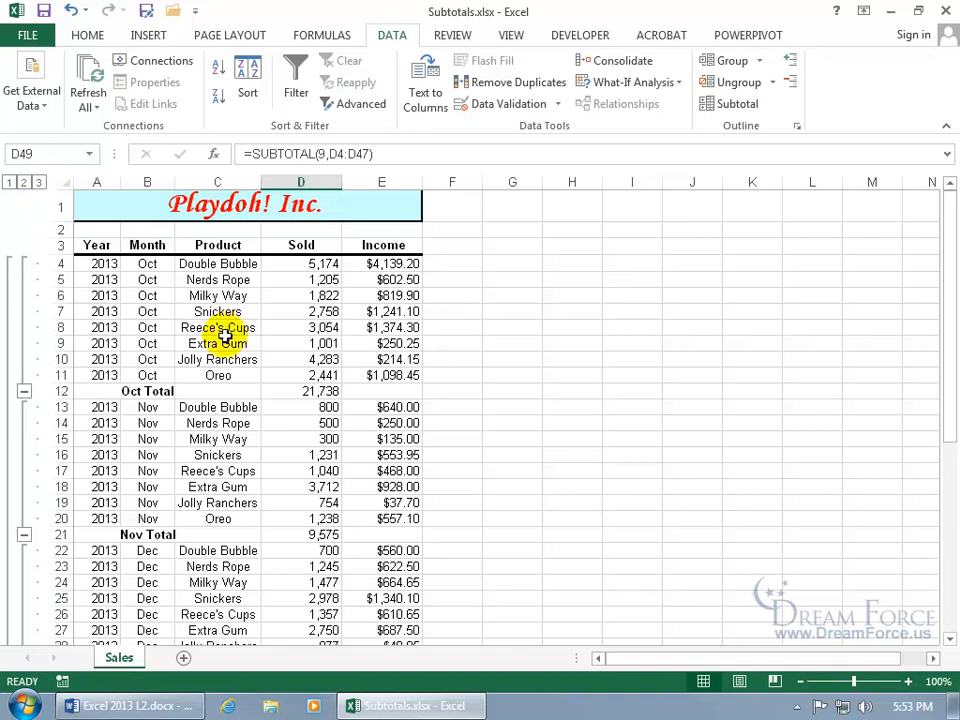
Collapse the October and December groups in the outline, expand December, and display all detail rows
{"action": "left_click", "coordinate": [24, 392]}
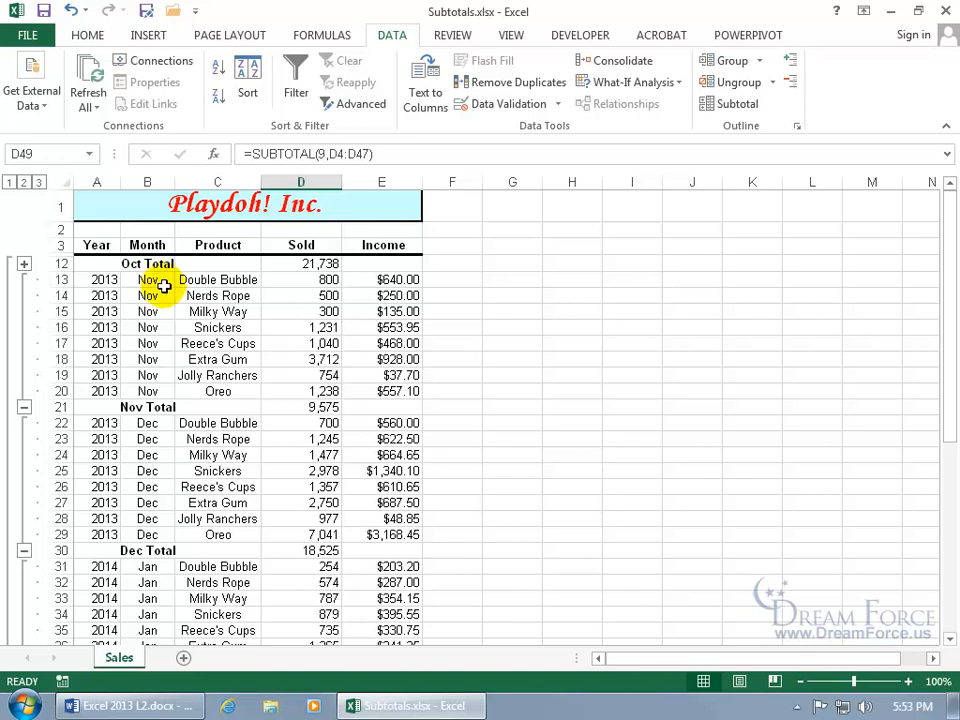
{"action": "left_click", "coordinate": [23, 551]}
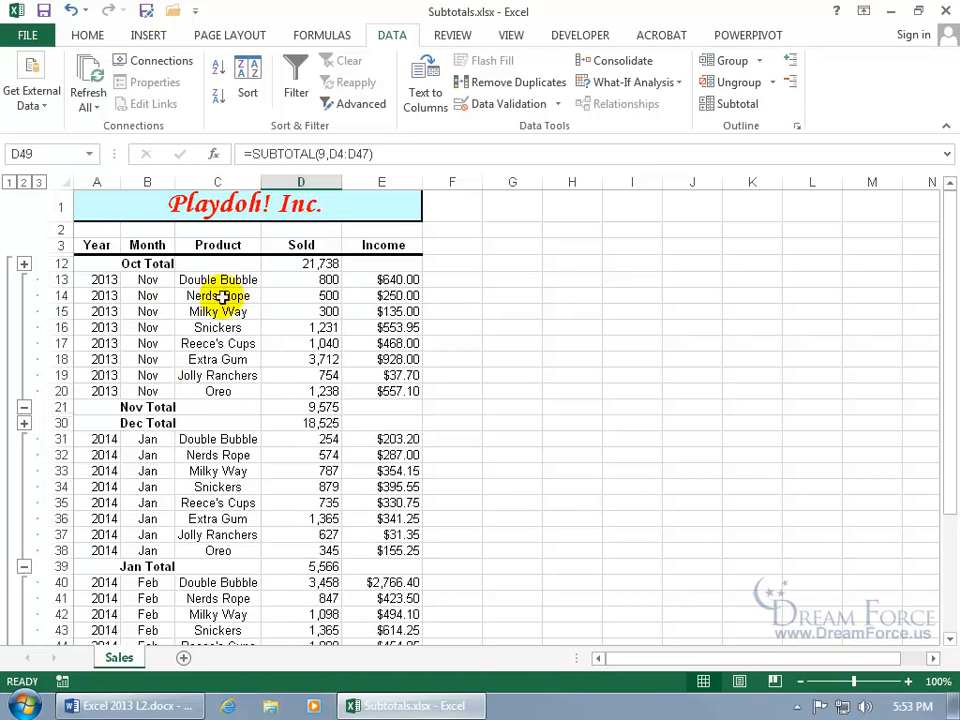
{"action": "left_click", "coordinate": [24, 424]}
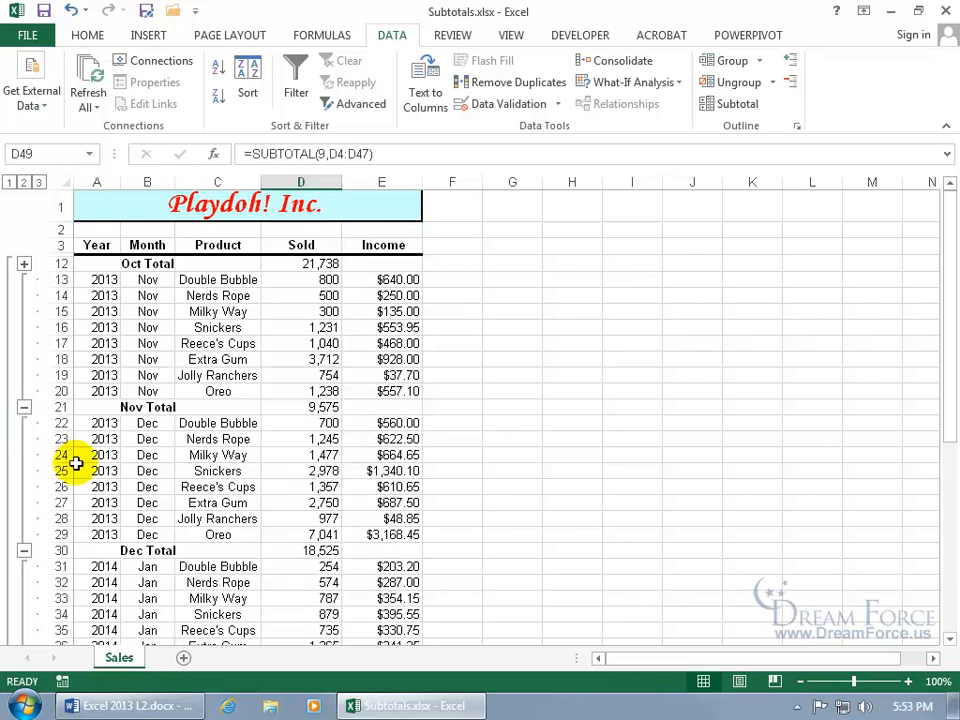
{"action": "left_click", "coordinate": [39, 181]}
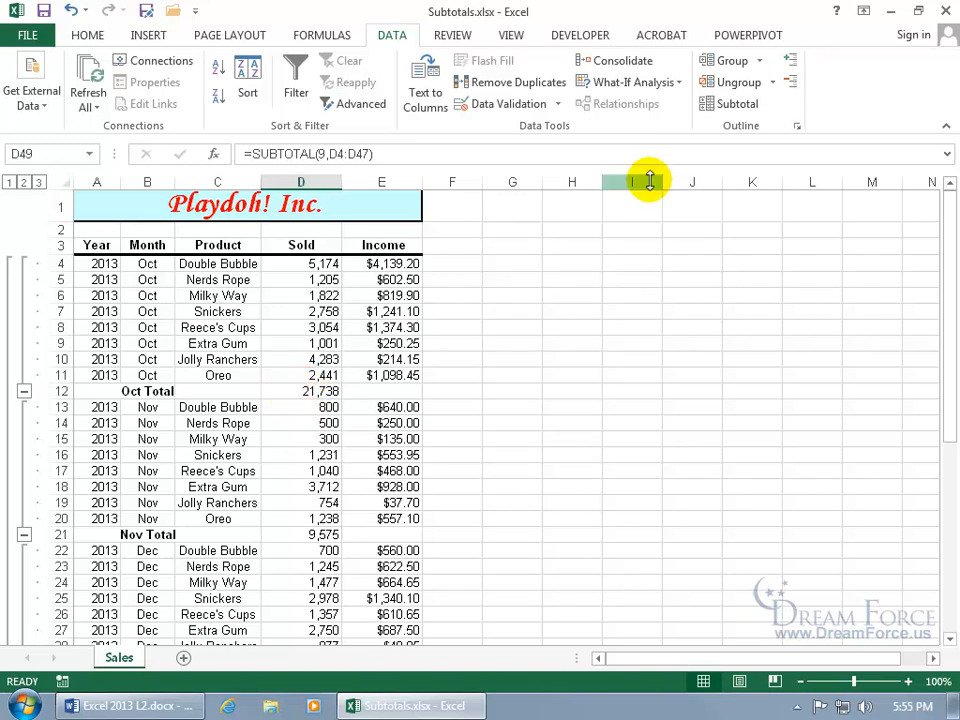
Remove all subtotals from the sales data
{"action": "left_click", "coordinate": [736, 104]}
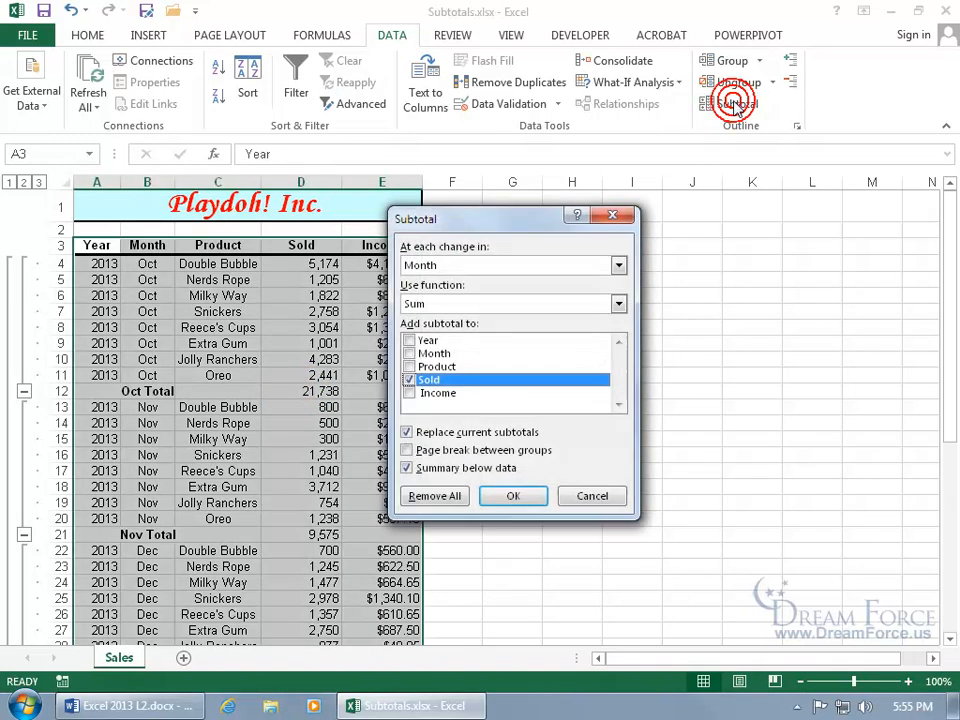
{"action": "left_click", "coordinate": [433, 497]}
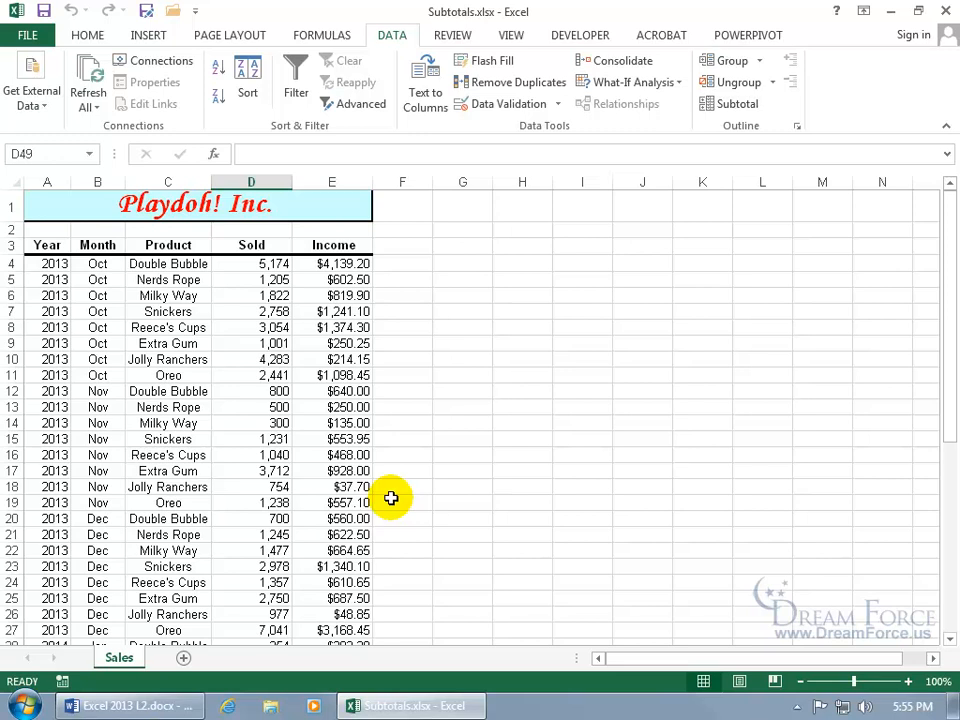
Enter the formula =SUBTOTAL(9,E4:E43) in cell E44 to sum the Income column
{"action": "scroll", "coordinate": [390, 498], "scroll_direction": "down", "scroll_amount": 8}
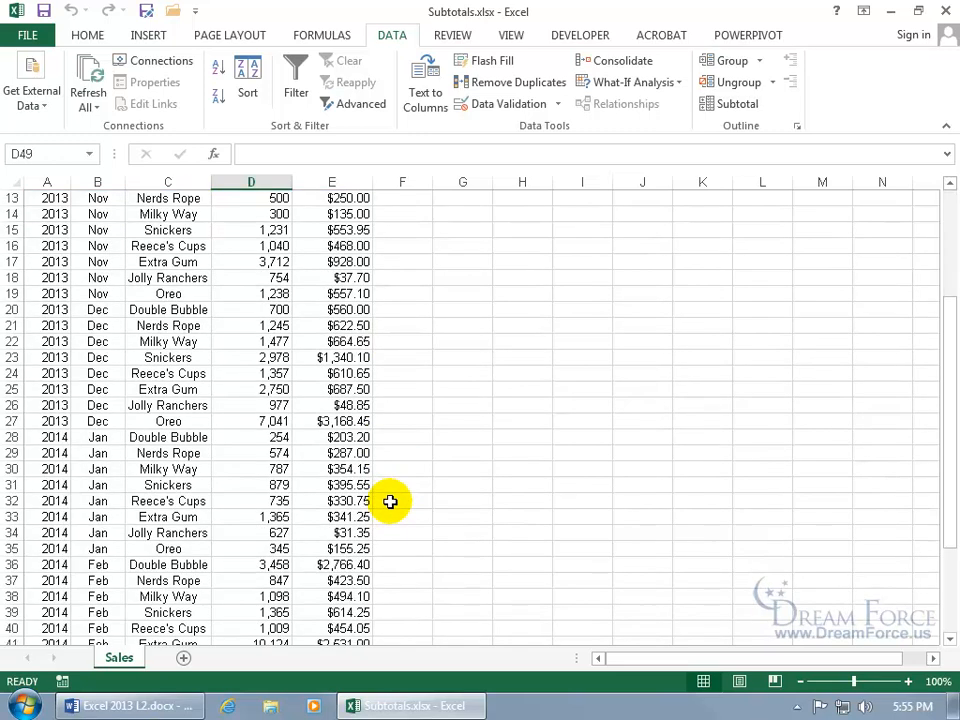
{"action": "left_click", "coordinate": [345, 502]}
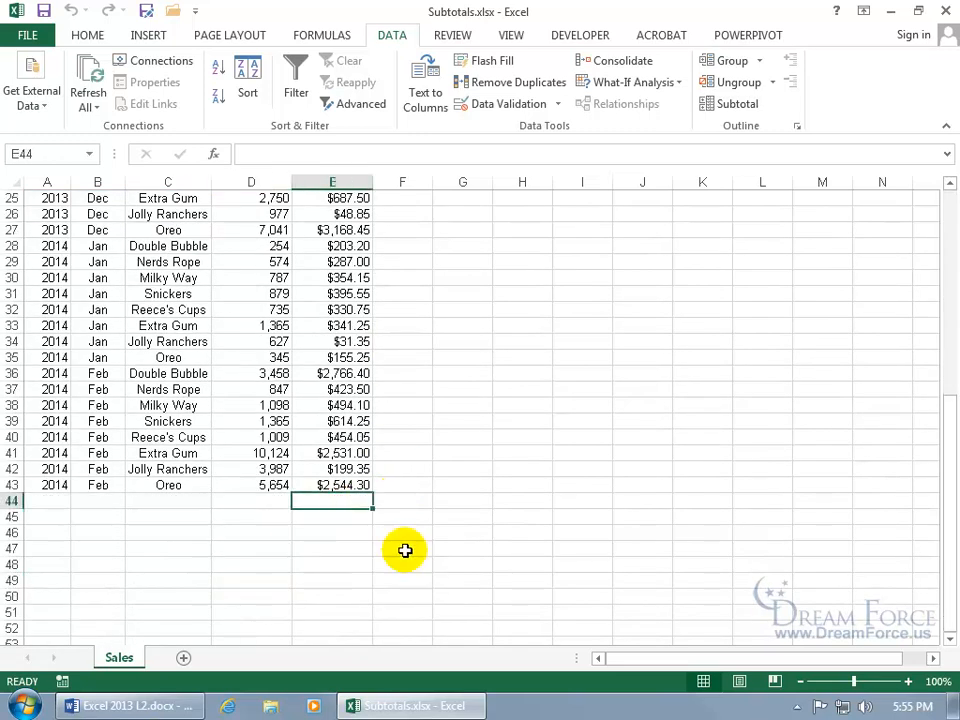
{"action": "type", "text": "="}
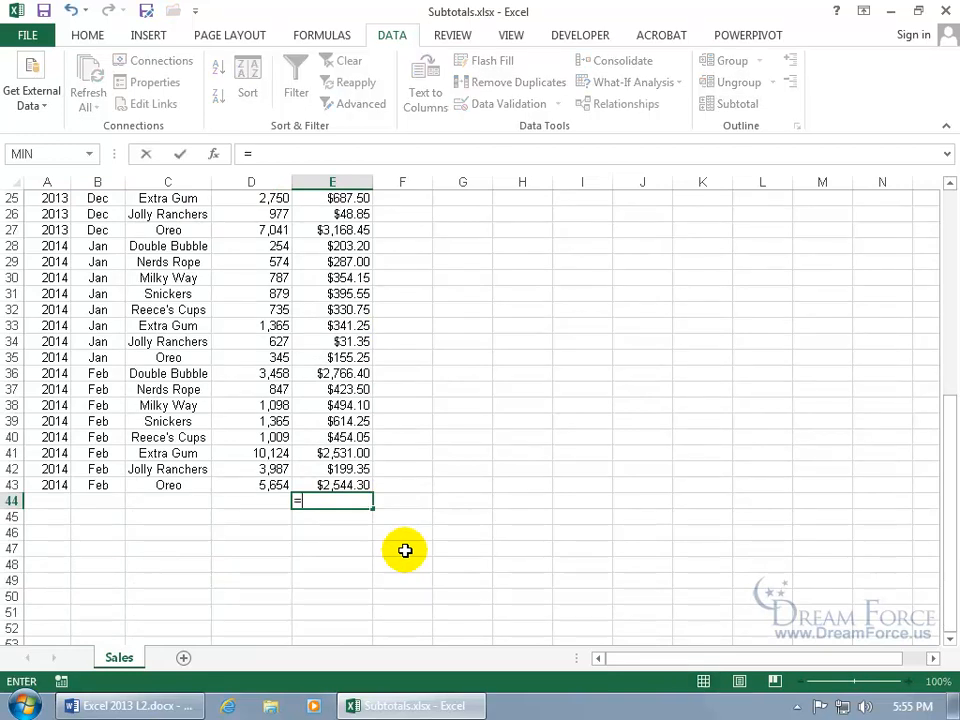
{"action": "type", "text": "sub"}
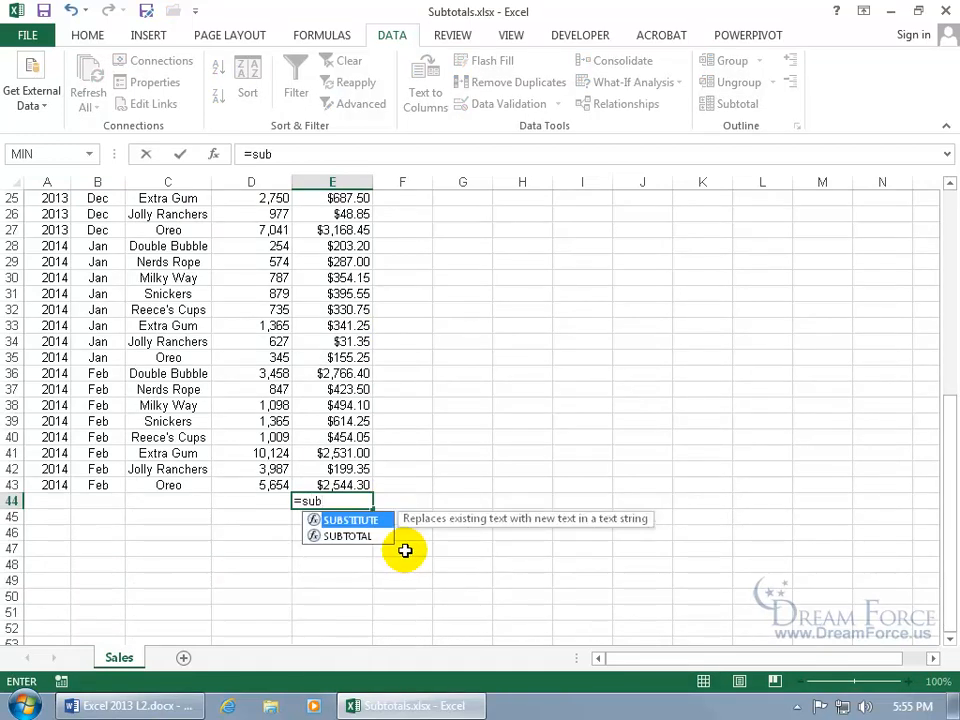
{"action": "key", "text": "Down"}
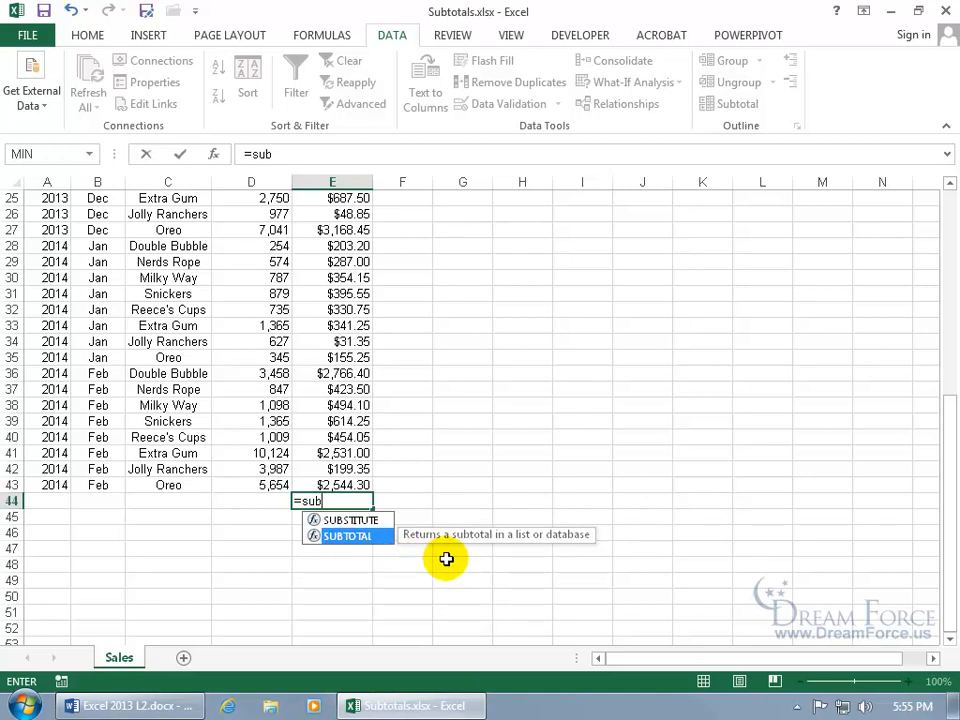
{"action": "key", "text": "Tab"}
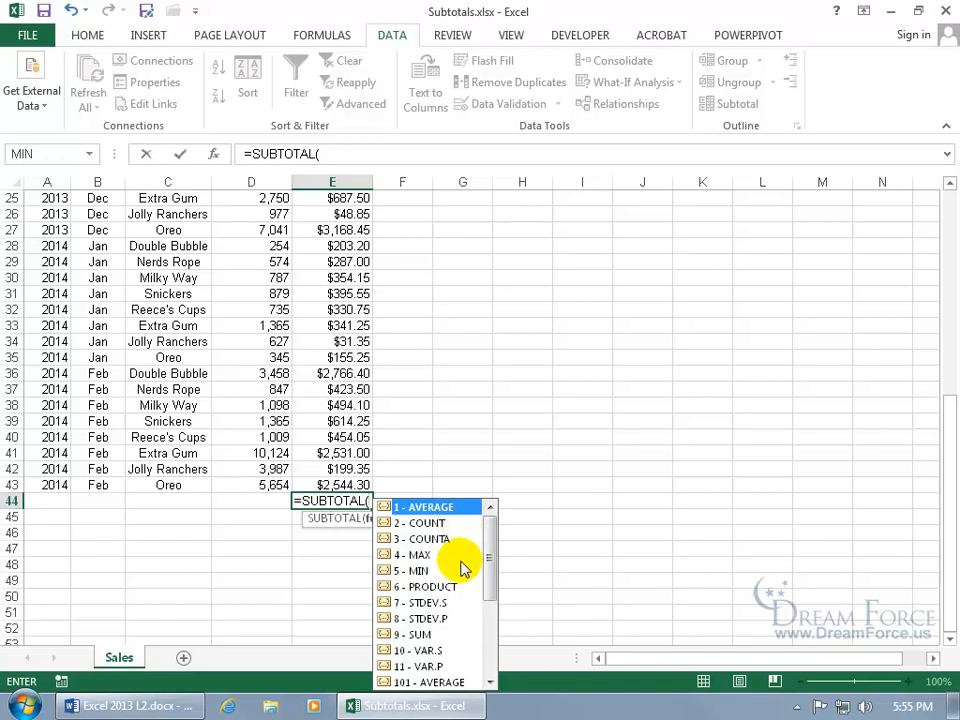
{"action": "double_click", "coordinate": [421, 633]}
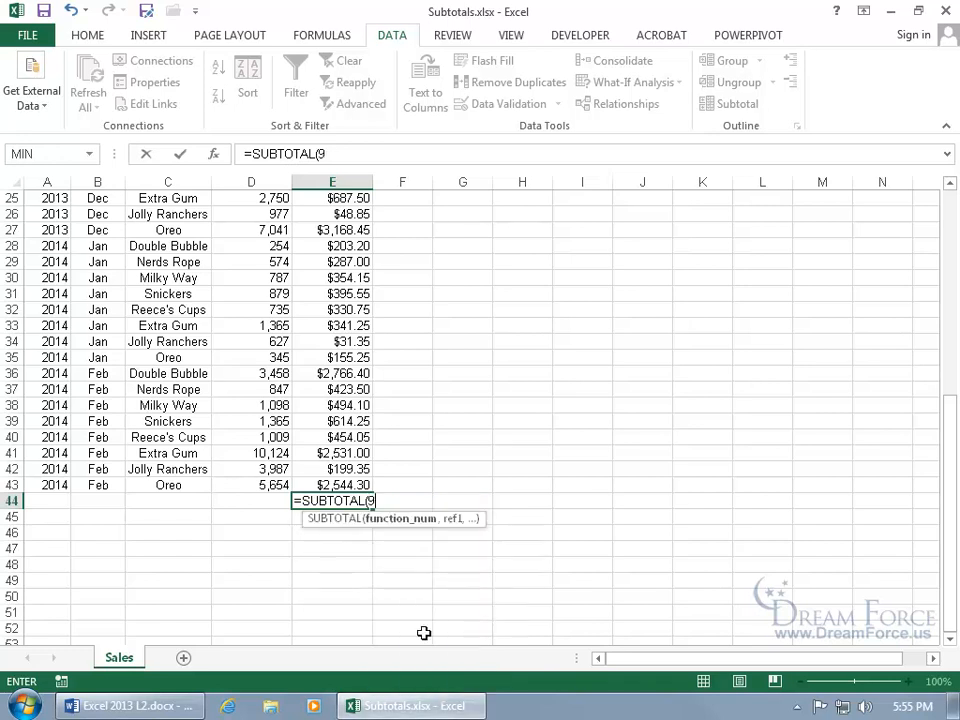
{"action": "type", "text": ","}
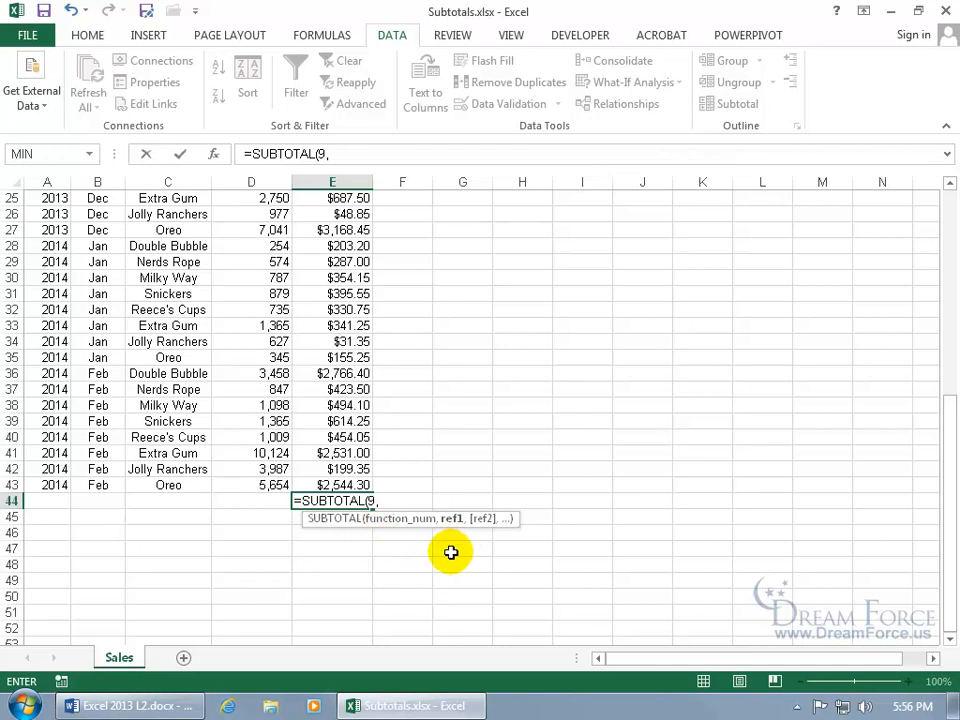
{"action": "left_click_drag", "start_coordinate": [360, 487], "coordinate": [336, 264]}
{"action": "type", "text": ","}
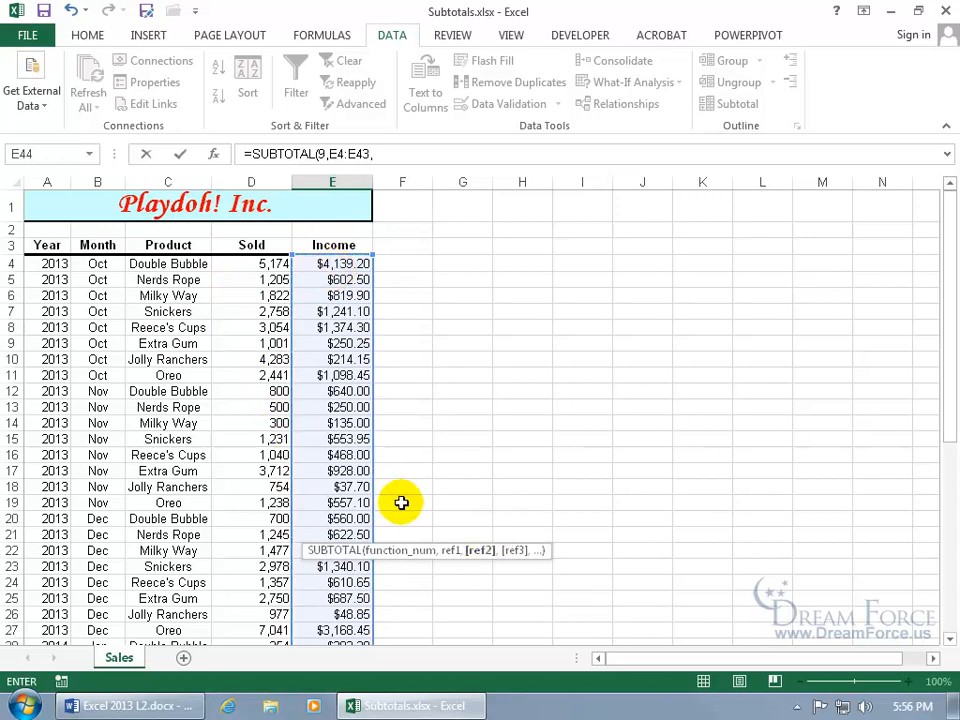
{"action": "left_click_drag", "start_coordinate": [957, 300], "coordinate": [951, 295]}
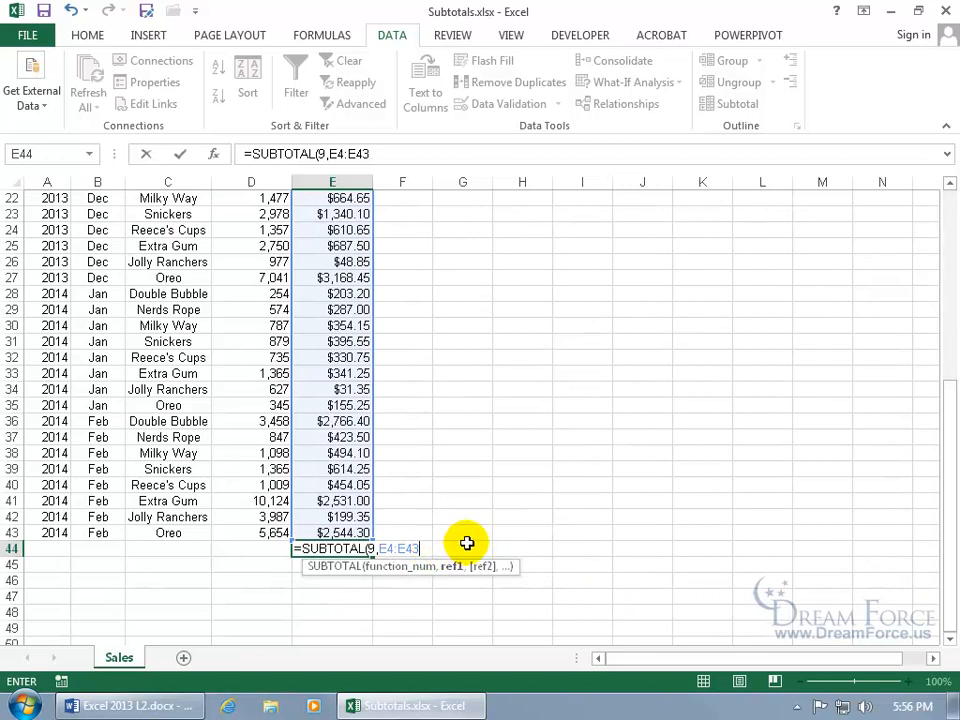
{"action": "key", "text": "Return"}
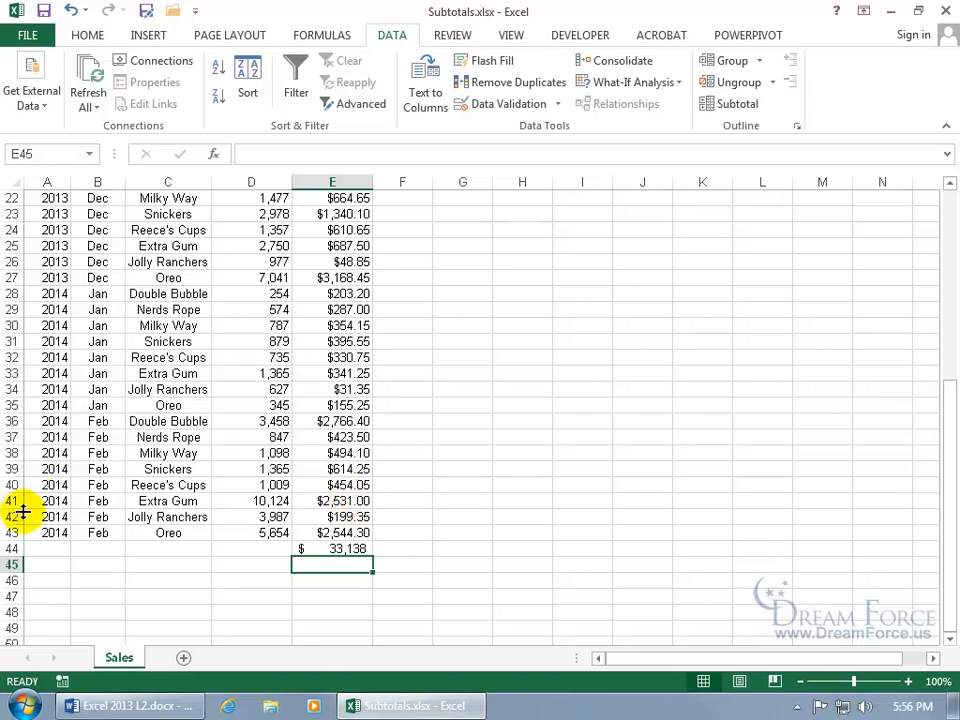
Hide rows 4 through 42 of the sales data
{"action": "left_click_drag", "start_coordinate": [10, 517], "coordinate": [9, 266]}
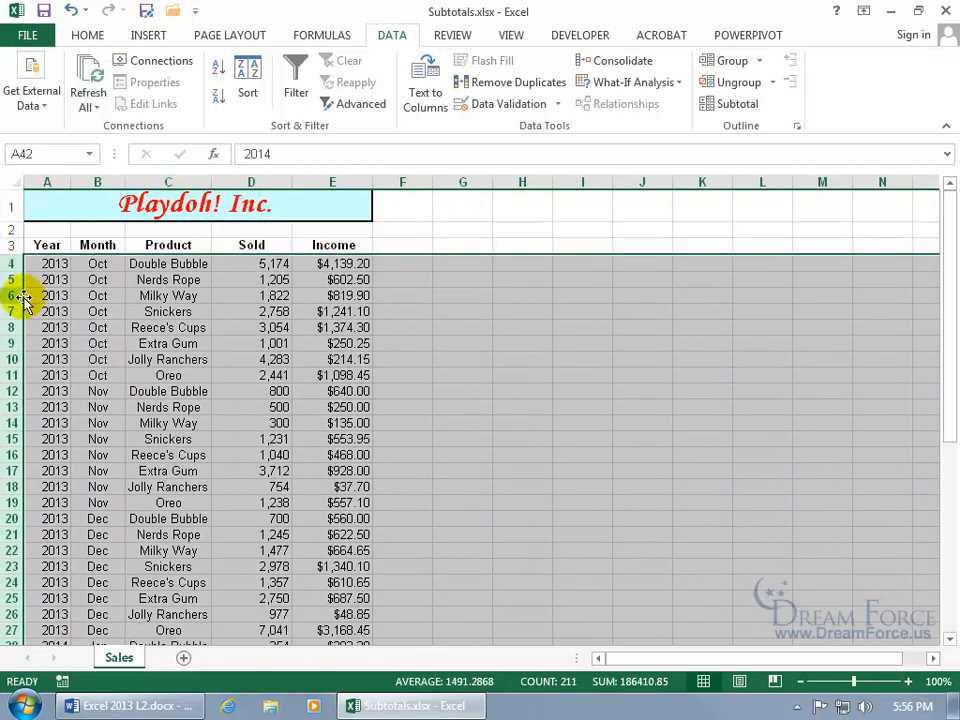
{"action": "right_click", "coordinate": [12, 315]}
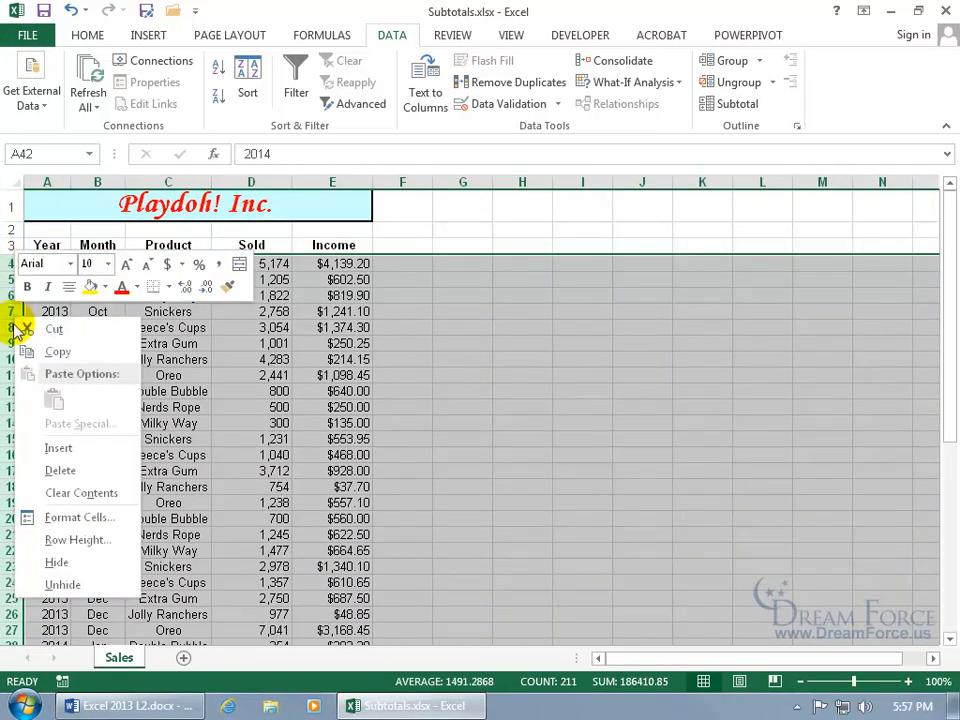
{"action": "left_click", "coordinate": [69, 560]}
{"action": "left_click_drag", "start_coordinate": [949, 381], "coordinate": [951, 300]}
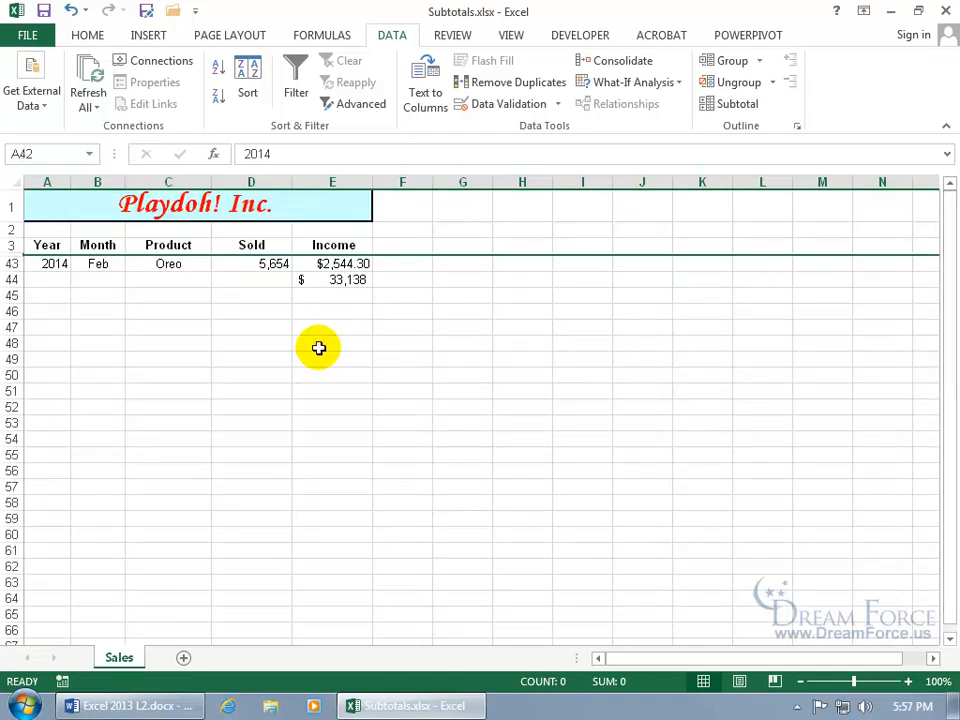